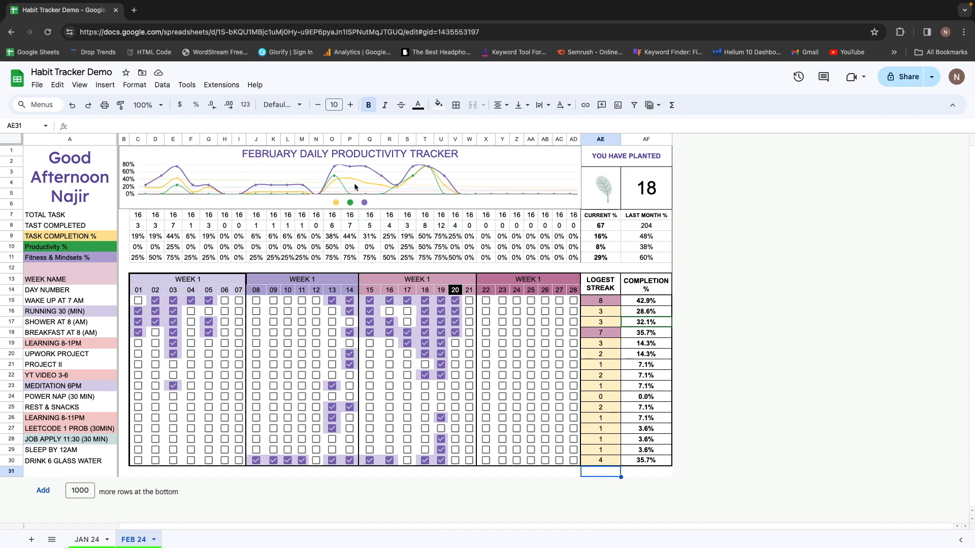
Look through the daily habits listed in column A of the February tracker.
{"action": "left_click", "coordinate": [71, 283]}
{"action": "key", "text": "Down"}
{"action": "key", "text": "Up"}
{"action": "key", "text": "Down"}
{"action": "key", "text": "Up"}
{"action": "key", "text": "Down"}
{"action": "key", "text": "Up"}
{"action": "key", "text": "Down"}
{"action": "key", "text": "Up"}
{"action": "key", "text": "Down"}
{"action": "key", "text": "Up"}
{"action": "key", "text": "Down"}
{"action": "key", "text": "Down"}
{"action": "key", "text": "Down"}
{"action": "key", "text": "Up"}
{"action": "key", "text": "Up"}
{"action": "key", "text": "Up"}
{"action": "key", "text": "Down"}
{"action": "key", "text": "Down"}
{"action": "key", "text": "Down"}
{"action": "key", "text": "Up"}
{"action": "key", "text": "Down"}
{"action": "key", "text": "Up"}
{"action": "key", "text": "Down"}
{"action": "key", "text": "Down"}
{"action": "key", "text": "Down"}
{"action": "key", "text": "Down"}
{"action": "key", "text": "Down"}
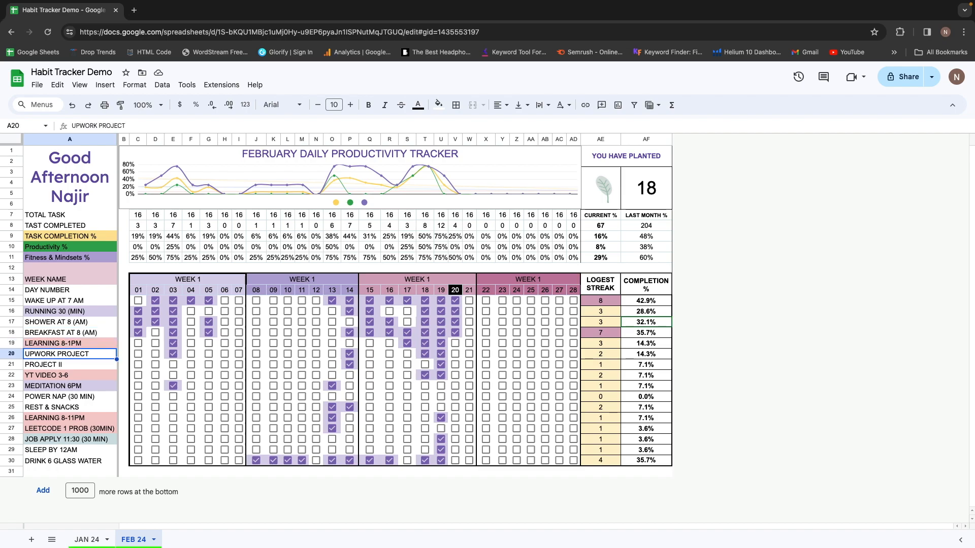
{"action": "key", "text": "Down"}
{"action": "key", "text": "Down"}
{"action": "key", "text": "Down"}
{"action": "key", "text": "Down"}
{"action": "key", "text": "Down"}
{"action": "key", "text": "Up"}
{"action": "key", "text": "Up"}
{"action": "key", "text": "Up"}
{"action": "key", "text": "Up"}
{"action": "key", "text": "Up"}
{"action": "key", "text": "Up"}
{"action": "key", "text": "Up"}
{"action": "key", "text": "Up"}
{"action": "key", "text": "Up"}
{"action": "key", "text": "Up"}
{"action": "key", "text": "Up"}
{"action": "key", "text": "Down"}
{"action": "key", "text": "Down"}
{"action": "key", "text": "Down"}
{"action": "key", "text": "Down"}
{"action": "key", "text": "Down"}
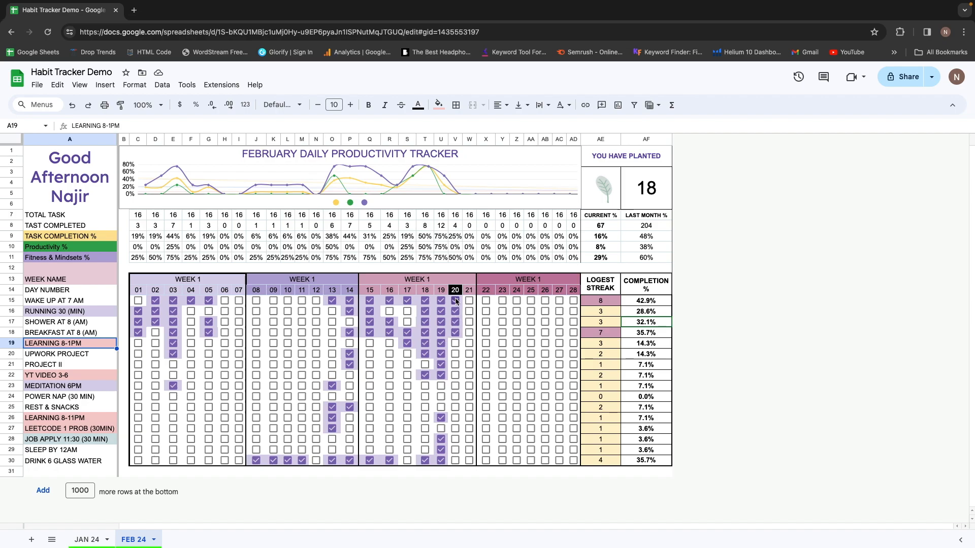
For day 20, mark Learning 8-1PM and every habit from Project II through Drink 6 Glass Water as done.
{"action": "left_click", "coordinate": [456, 344]}
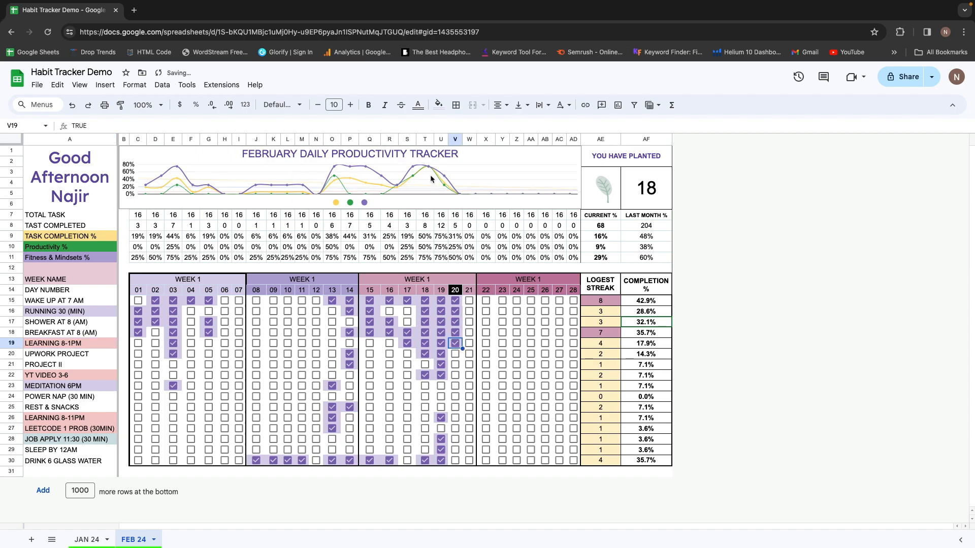
{"action": "left_click", "coordinate": [455, 365]}
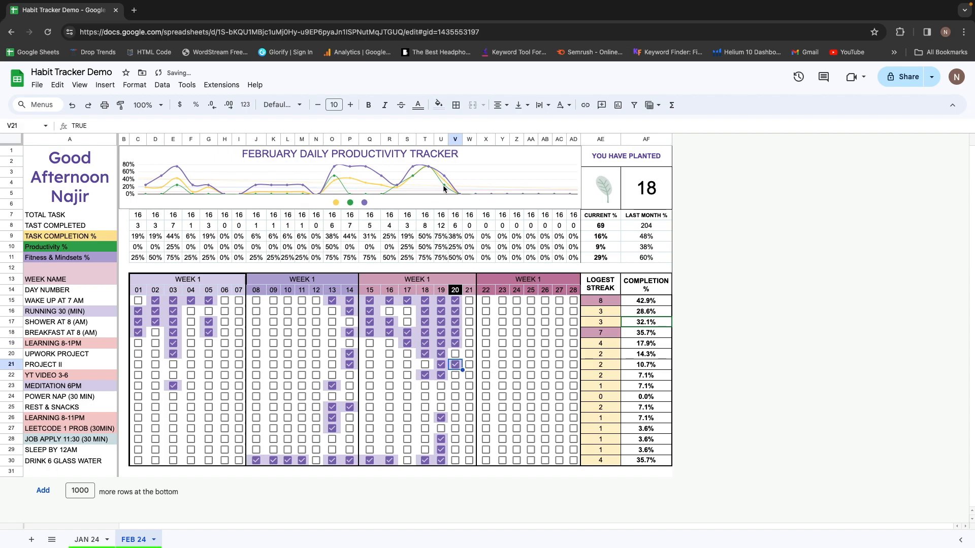
{"action": "left_click", "coordinate": [455, 376]}
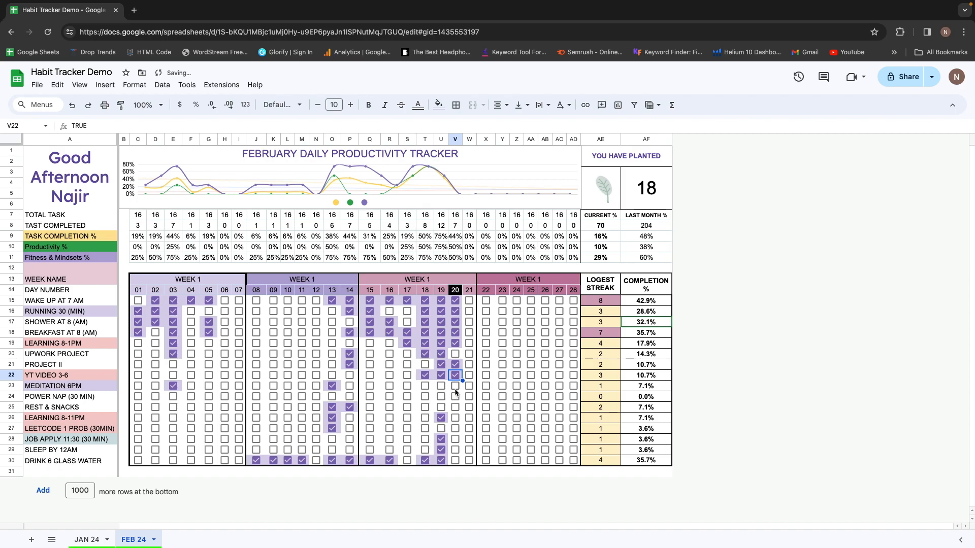
{"action": "left_click", "coordinate": [456, 386]}
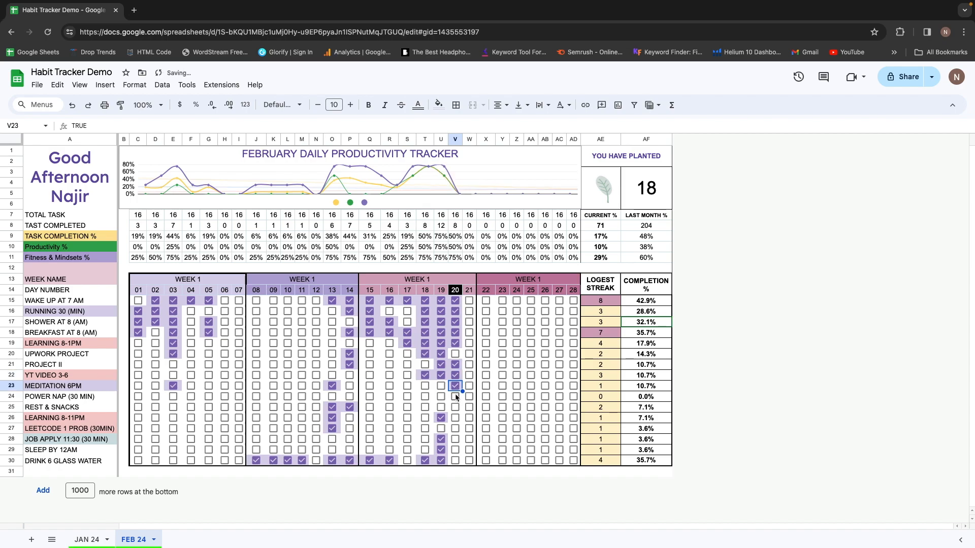
{"action": "left_click", "coordinate": [455, 397]}
{"action": "left_click", "coordinate": [456, 407]}
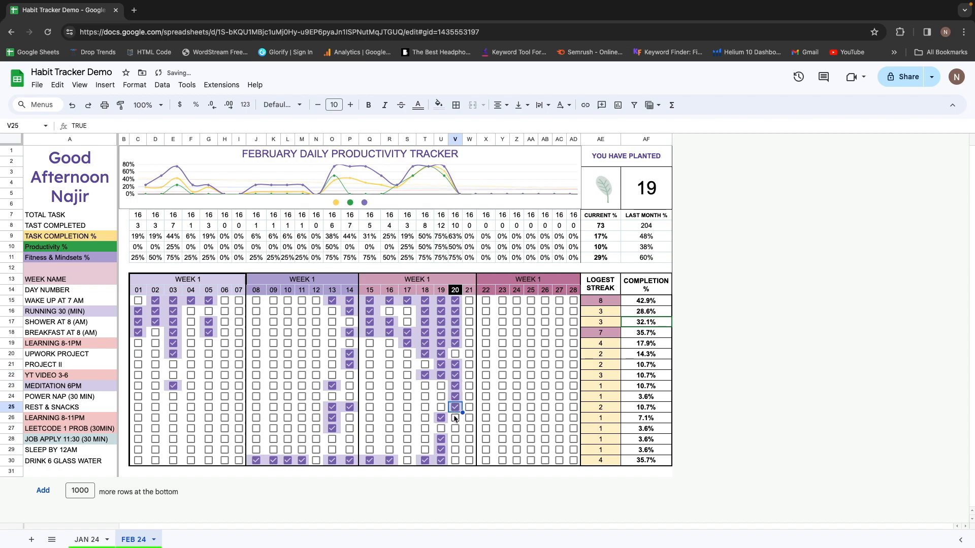
{"action": "left_click", "coordinate": [455, 418]}
{"action": "left_click", "coordinate": [455, 429]}
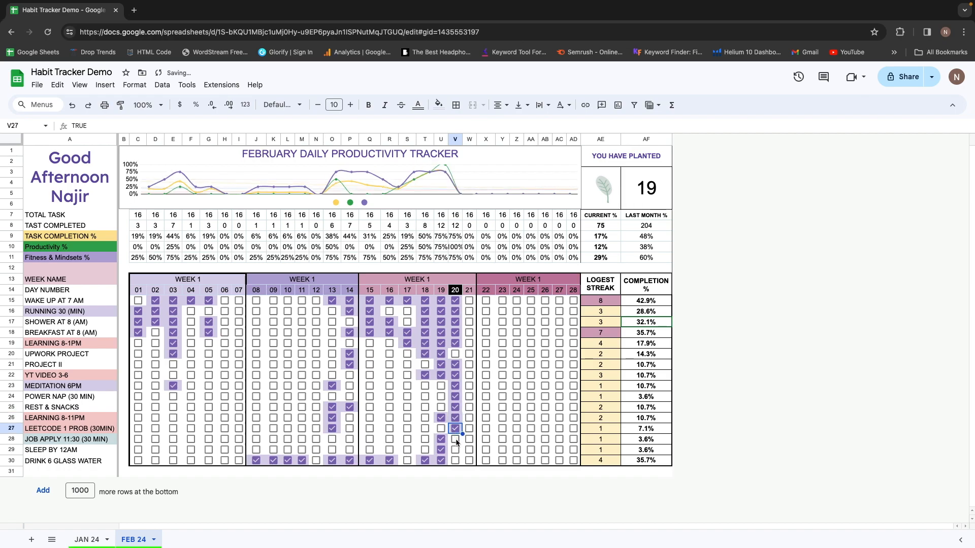
{"action": "left_click", "coordinate": [456, 439]}
{"action": "left_click", "coordinate": [456, 451]}
{"action": "left_click", "coordinate": [456, 460]}
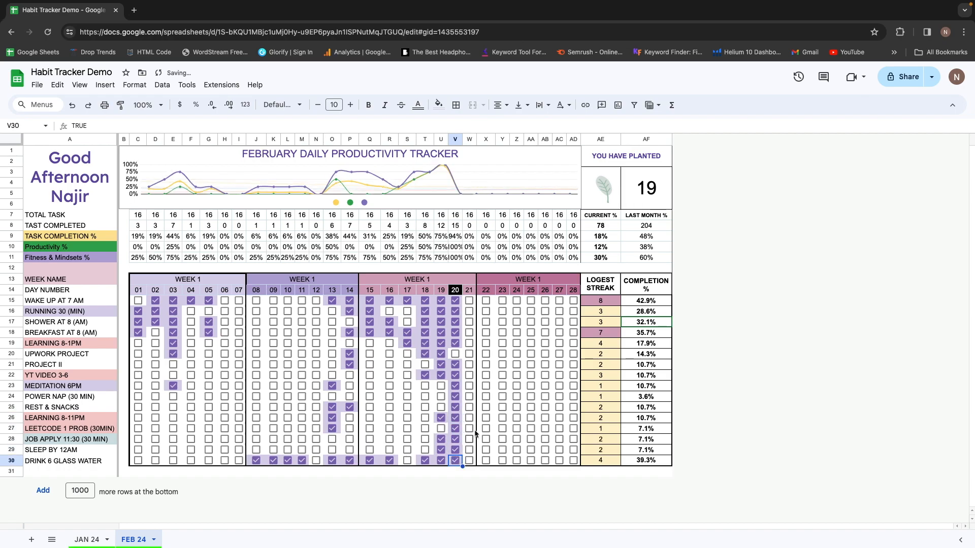
Mark Wake Up done for days 21–23, Running for days 22–23, Shower and Breakfast for day 22, and Learning 8-1PM for day 23.
{"action": "left_click", "coordinate": [469, 300]}
{"action": "left_click", "coordinate": [486, 301]}
{"action": "left_click", "coordinate": [502, 300]}
{"action": "left_click", "coordinate": [502, 311]}
{"action": "left_click", "coordinate": [486, 312]}
{"action": "left_click", "coordinate": [486, 322]}
{"action": "left_click", "coordinate": [486, 333]}
{"action": "left_click", "coordinate": [502, 343]}
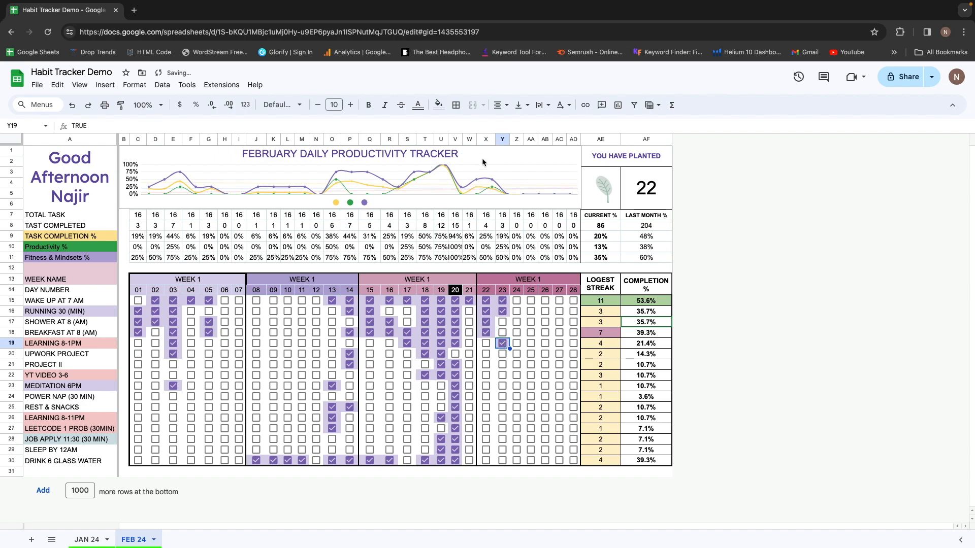
Mark Running, Shower and Breakfast as done for day 25.
{"action": "left_click", "coordinate": [530, 311]}
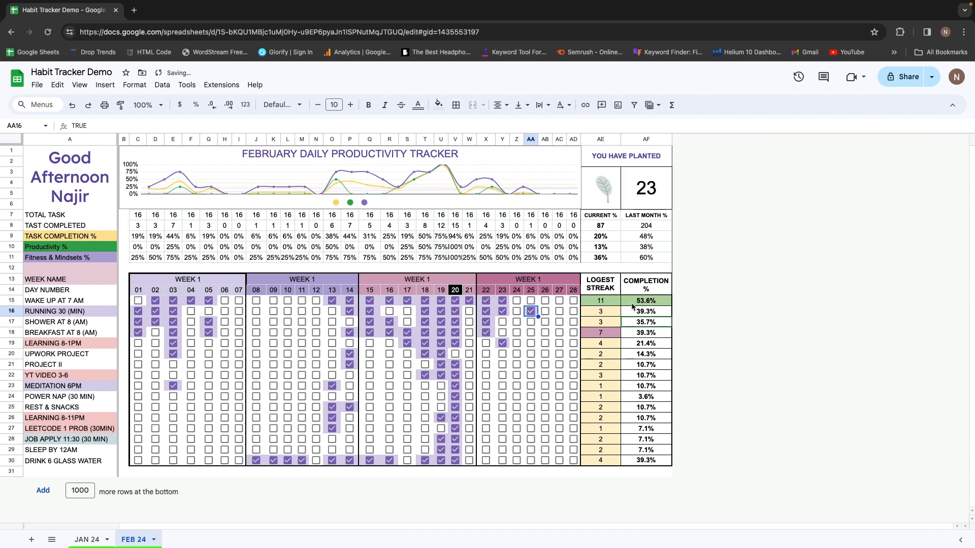
{"action": "left_click", "coordinate": [531, 323]}
{"action": "left_click", "coordinate": [531, 333]}
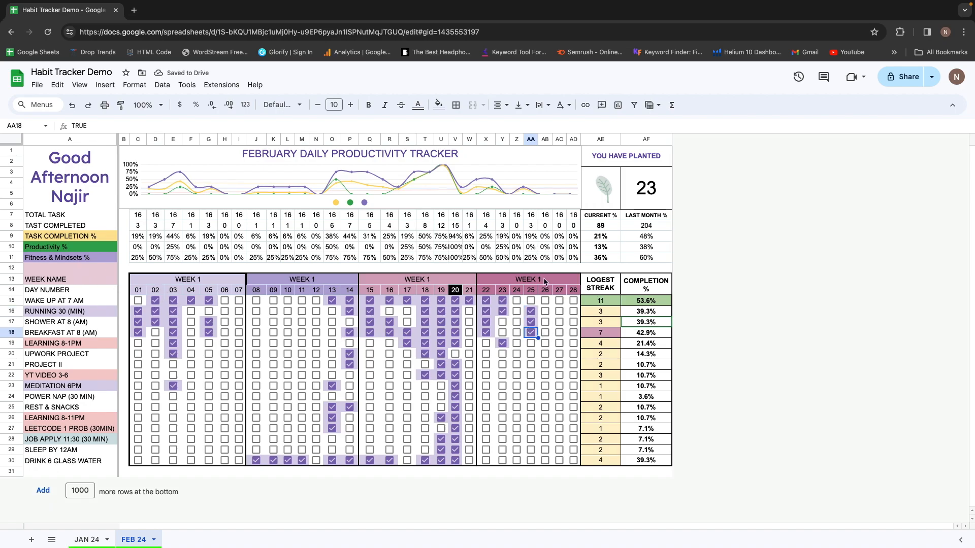
Examine day 01's summary formulas in column C, from total tasks and completed tasks to the completion percentages.
{"action": "left_click", "coordinate": [54, 216]}
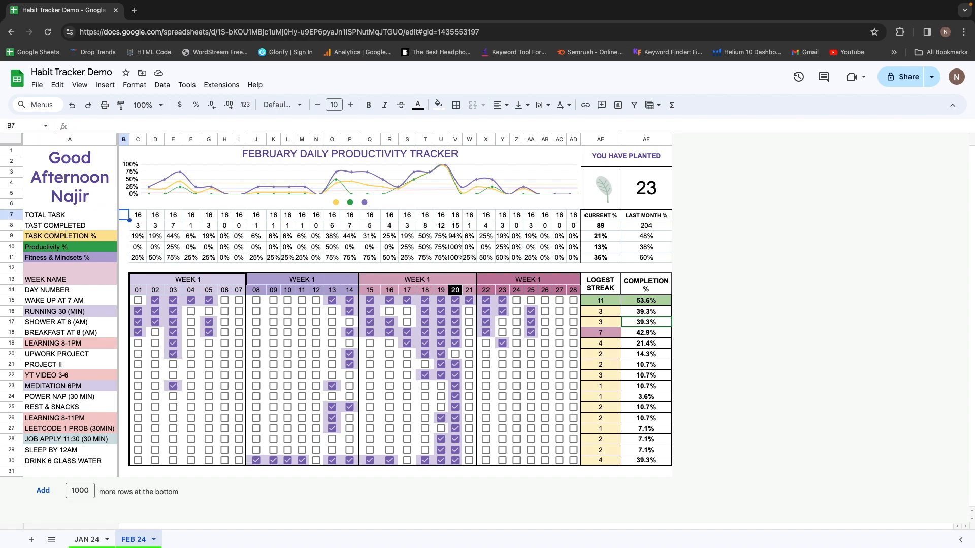
{"action": "key", "text": "Right"}
{"action": "key", "text": "Right"}
{"action": "key", "text": "Right"}
{"action": "key", "text": "Left"}
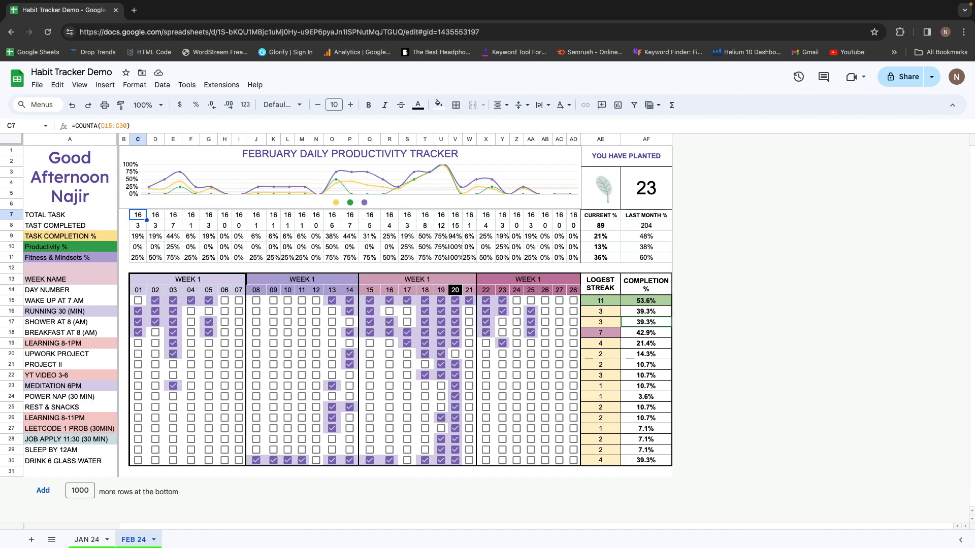
{"action": "key", "text": "Down"}
{"action": "key", "text": "Down"}
{"action": "key", "text": "Down"}
{"action": "key", "text": "Down"}
{"action": "key", "text": "Down"}
{"action": "key", "text": "Down"}
{"action": "key", "text": "Down"}
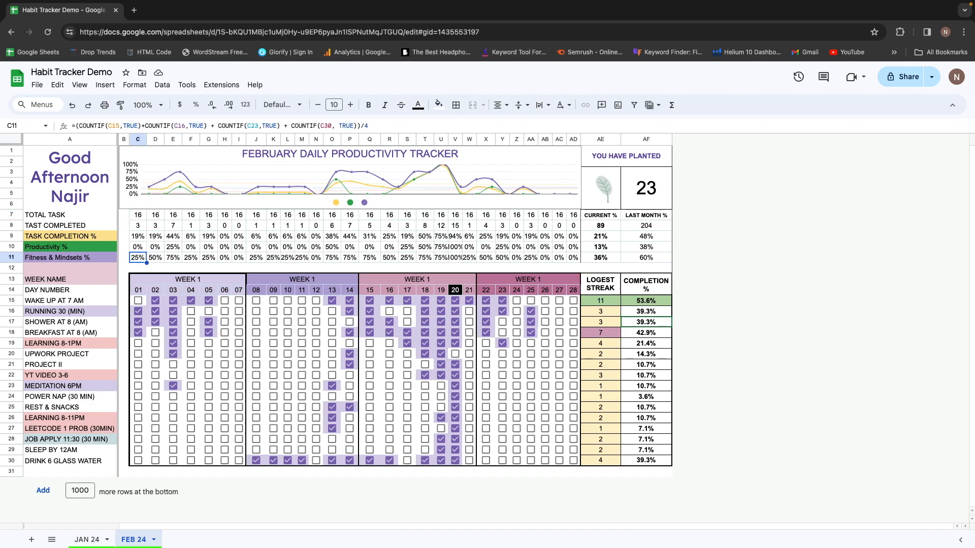
{"action": "key", "text": "Up"}
{"action": "key", "text": "Up"}
{"action": "key", "text": "Up"}
{"action": "key", "text": "Up"}
{"action": "key", "text": "Up"}
{"action": "key", "text": "Up"}
{"action": "key", "text": "Up"}
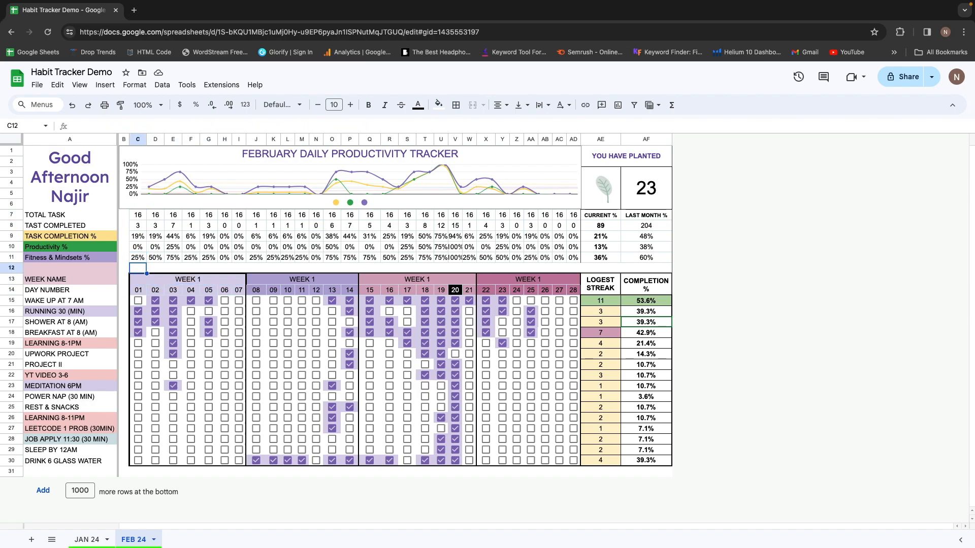
{"action": "key", "text": "Down"}
{"action": "key", "text": "Up"}
{"action": "key", "text": "Down"}
{"action": "key", "text": "Up"}
{"action": "key", "text": "Down"}
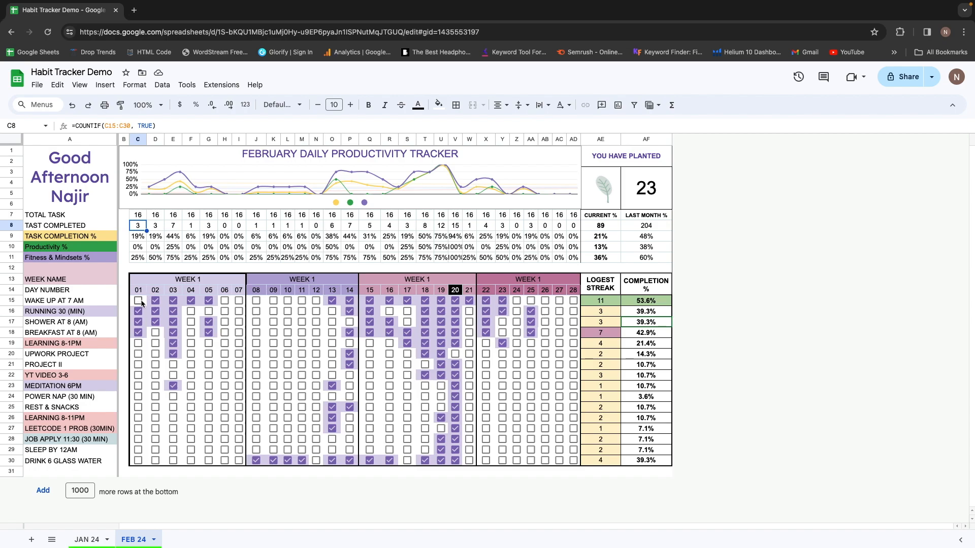
Mark Upwork Project, YT Video 3-6, Power Nap and Learning 8-11PM as done for day 01.
{"action": "left_click", "coordinate": [138, 354]}
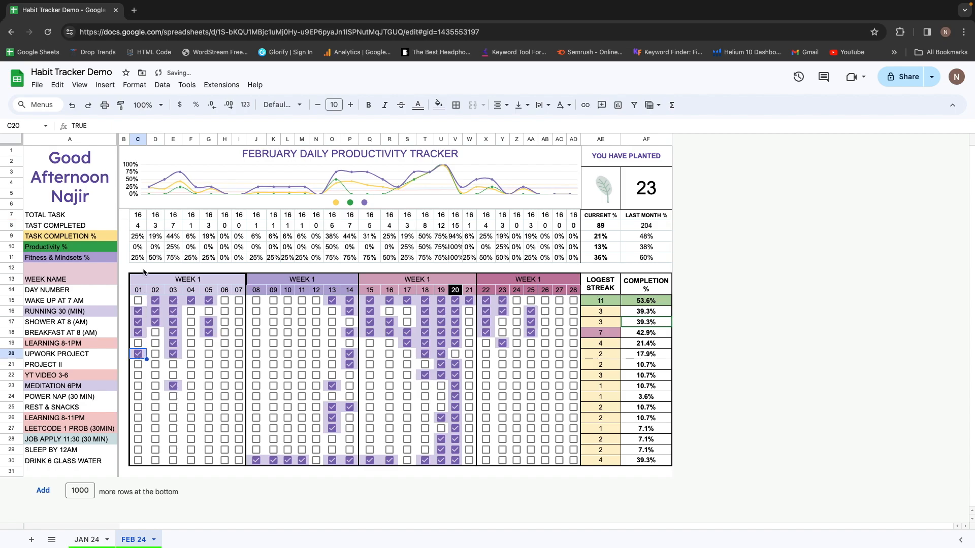
{"action": "left_click", "coordinate": [141, 238]}
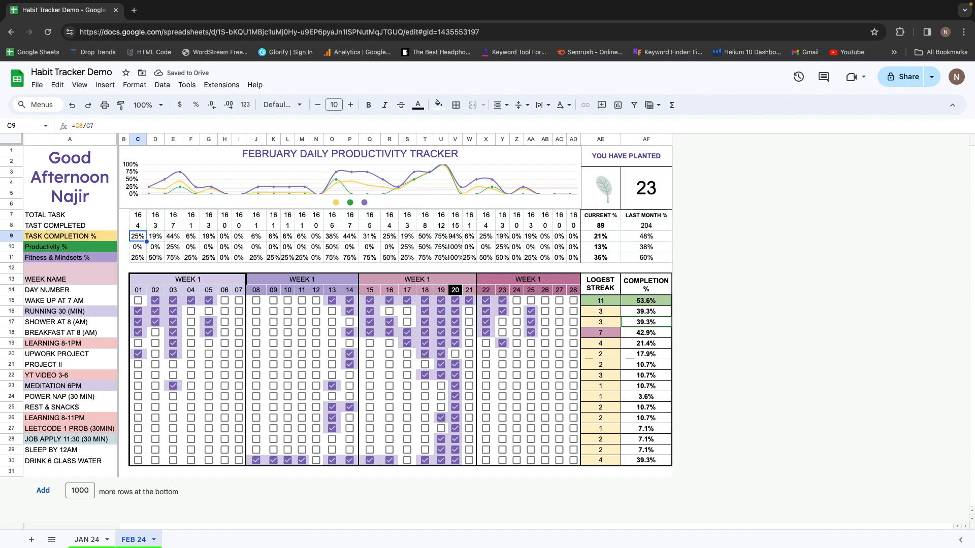
{"action": "left_click", "coordinate": [138, 376]}
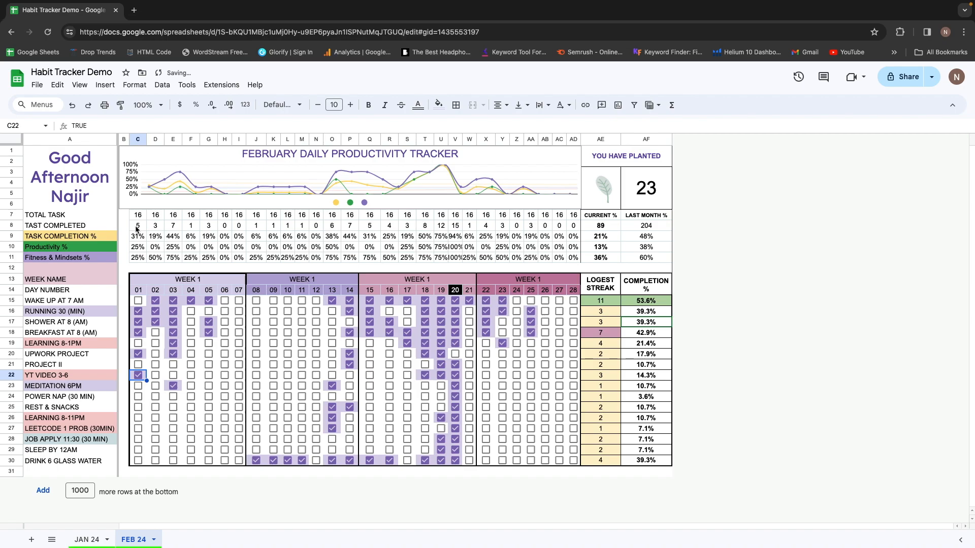
{"action": "left_click", "coordinate": [138, 397]}
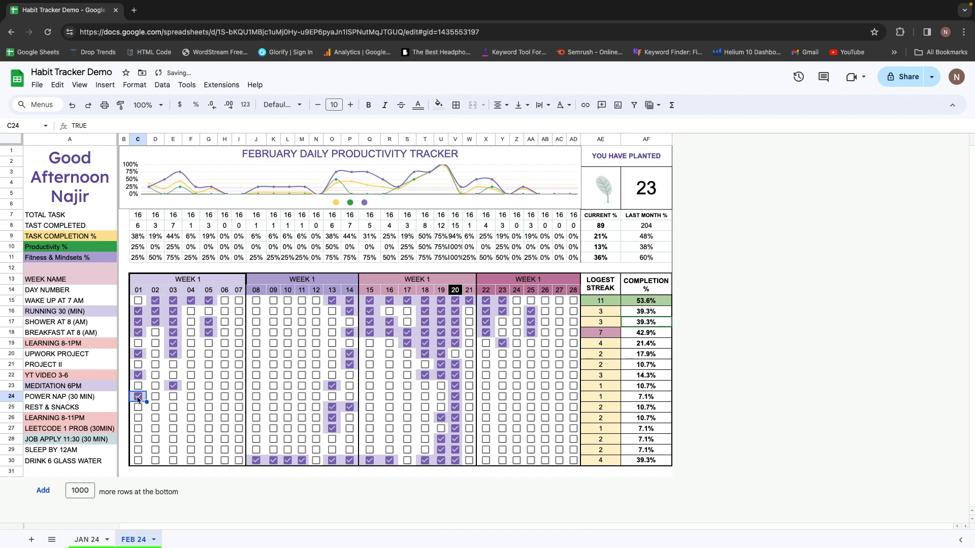
{"action": "left_click", "coordinate": [138, 418]}
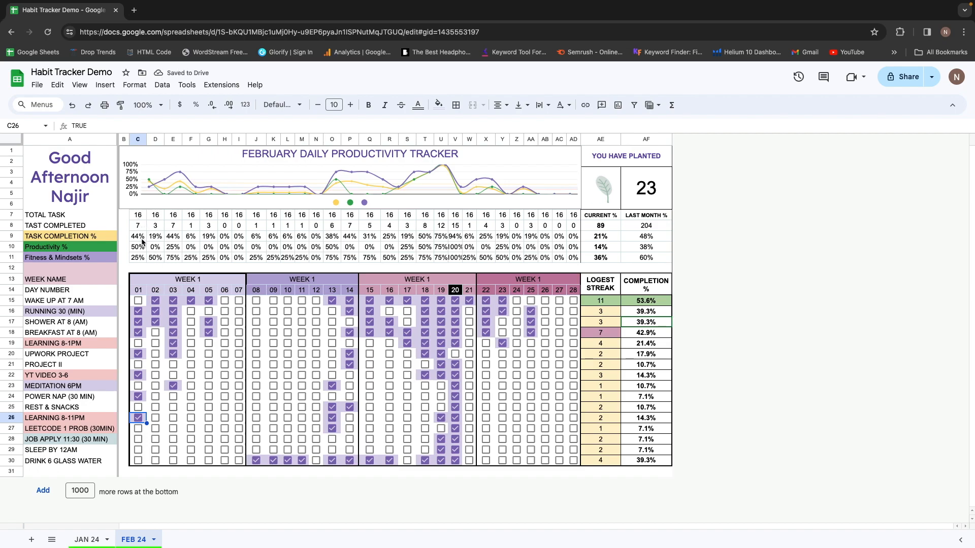
Mark Wake Up at 7 AM, Job Apply, Sleep by 12AM and Meditation 6PM as done for day 01.
{"action": "left_click", "coordinate": [138, 300]}
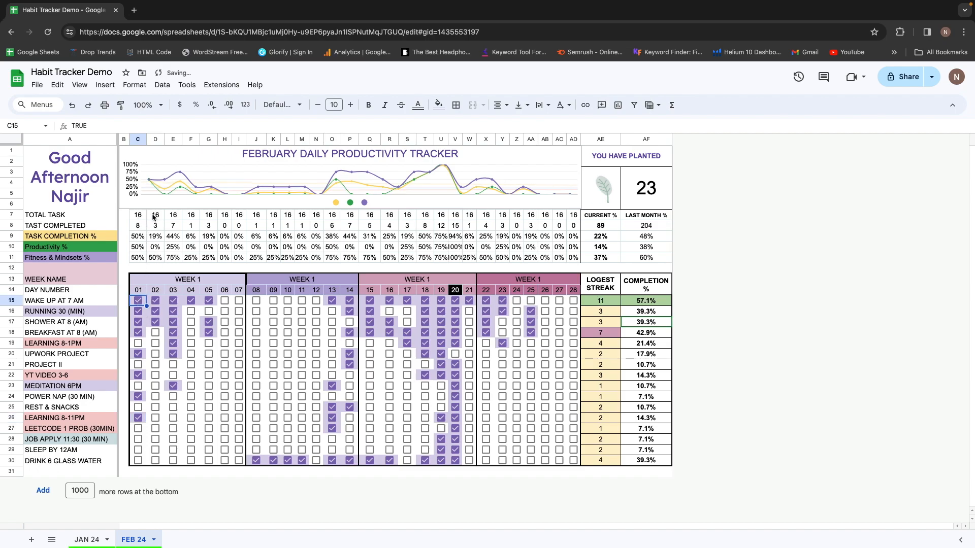
{"action": "left_click", "coordinate": [138, 440]}
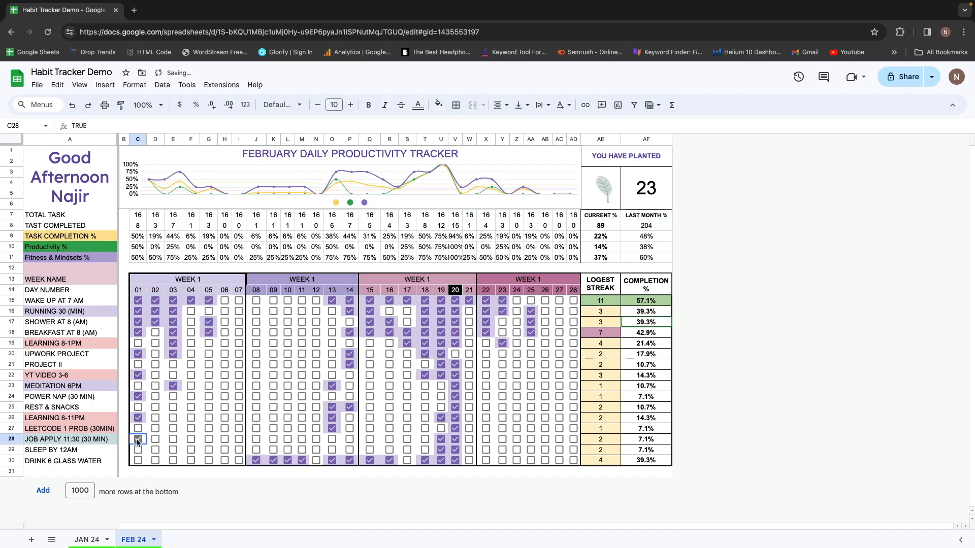
{"action": "left_click", "coordinate": [138, 450]}
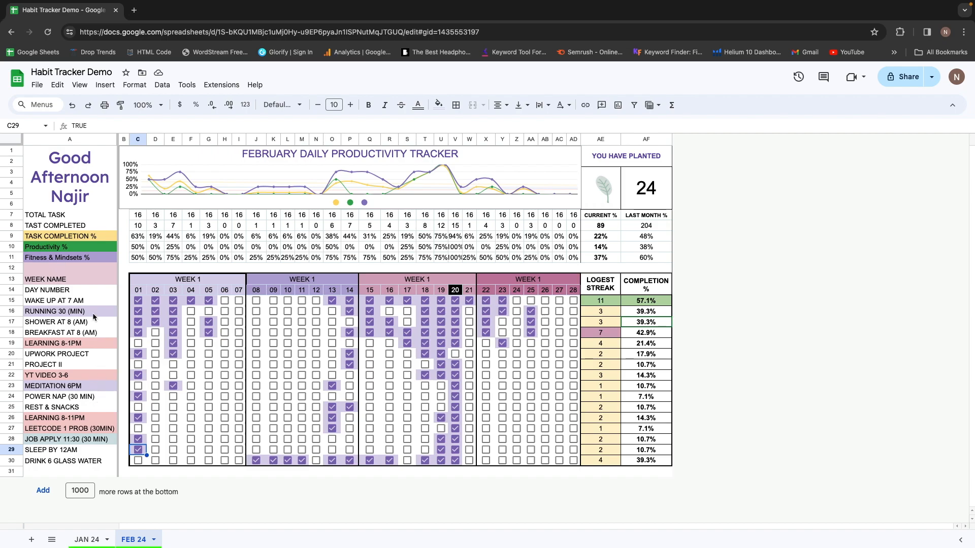
{"action": "left_click", "coordinate": [137, 386]}
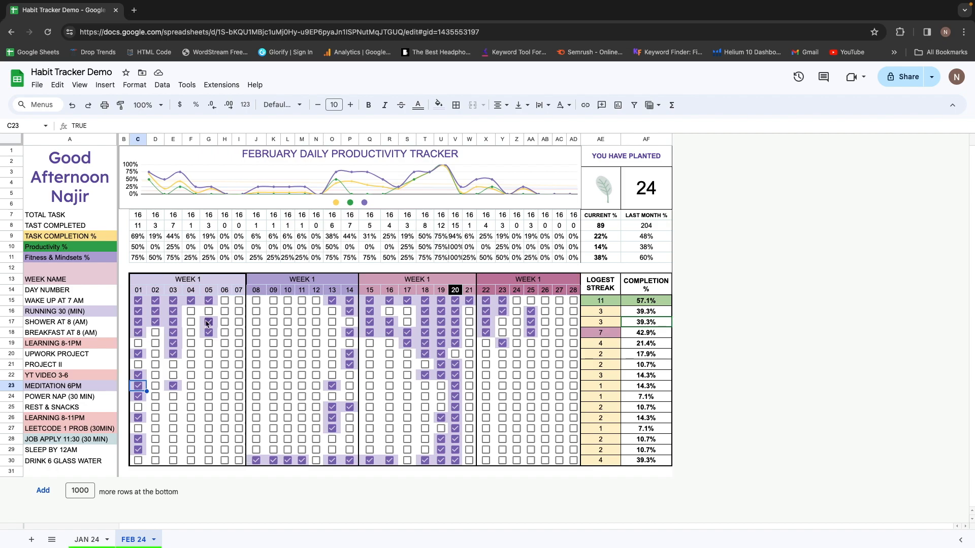
Rename the week heading above days 08–14 as WEEK 2.
{"action": "left_click", "coordinate": [320, 280]}
{"action": "double_click", "coordinate": [318, 279]}
{"action": "key", "text": "BackSpace"}
{"action": "type", "text": "2"}
{"action": "key", "text": "Return"}
Rename the week heading above days 15–21 as WEEK 3.
{"action": "left_click", "coordinate": [434, 283]}
{"action": "double_click", "coordinate": [435, 283]}
{"action": "key", "text": "BackSpace"}
{"action": "type", "text": "3"}
{"action": "key", "text": "Return"}
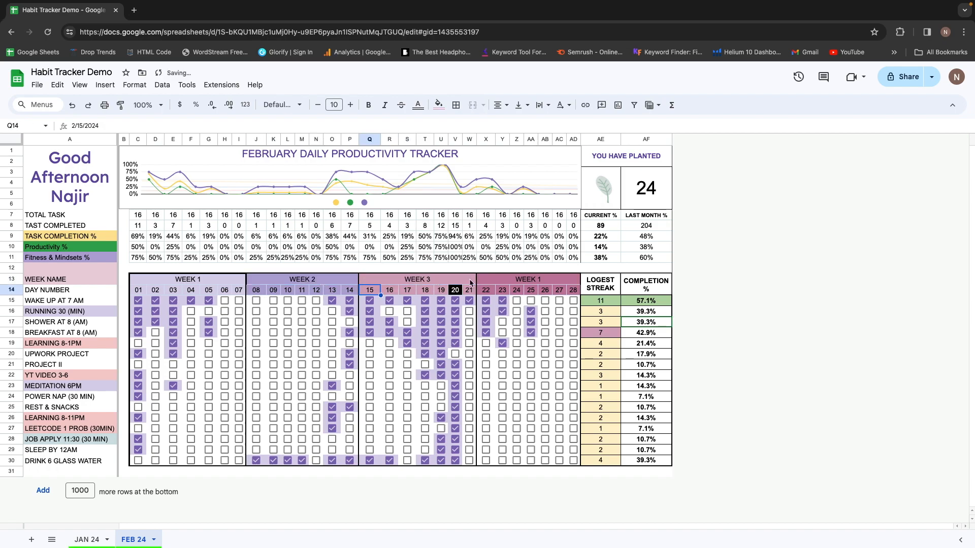
Rename the week heading above days 22–28 as WEEK 4.
{"action": "double_click", "coordinate": [555, 279]}
{"action": "key", "text": "BackSpace"}
{"action": "type", "text": "4"}
{"action": "key", "text": "Return"}
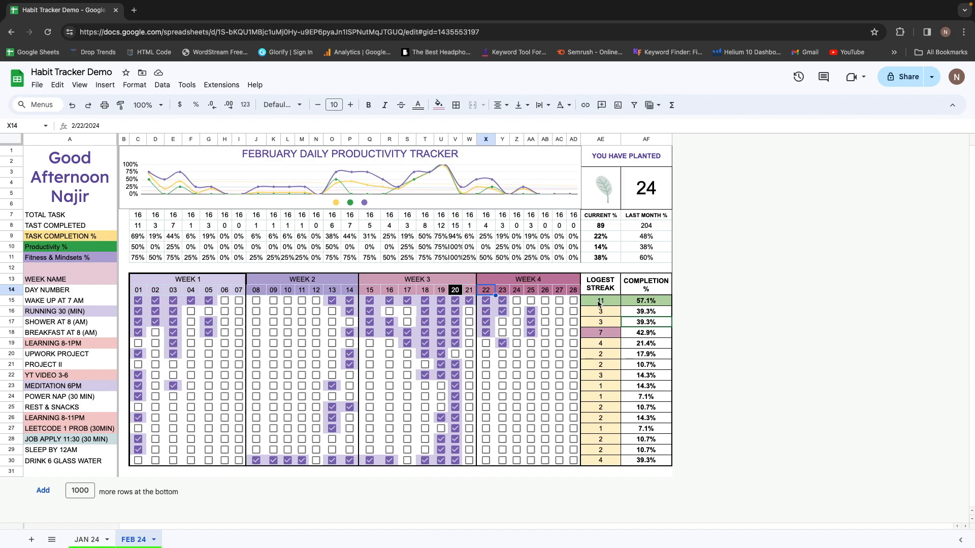
Mark Wake Up at 7 AM as done for day 24 and inspect that habit's longest streak formula.
{"action": "left_click", "coordinate": [517, 303]}
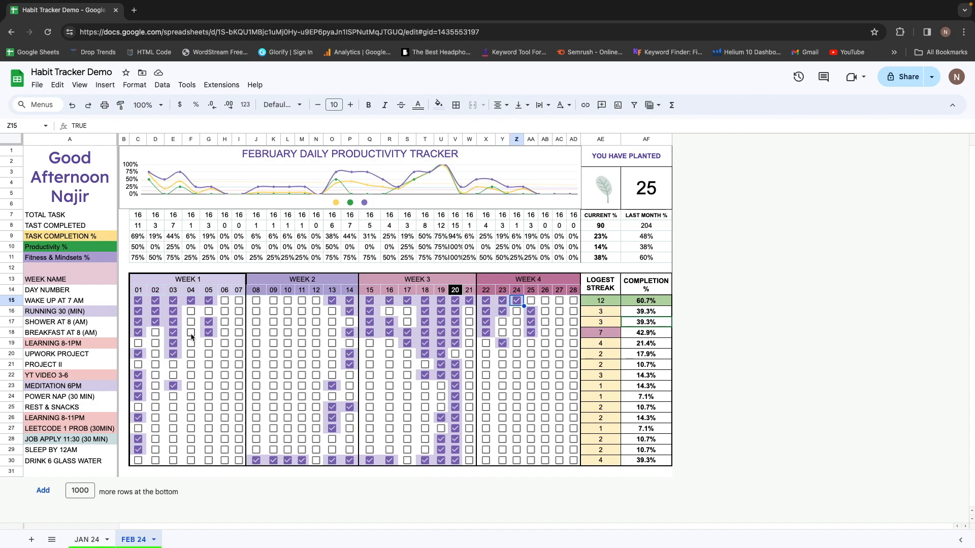
{"action": "left_click", "coordinate": [594, 303]}
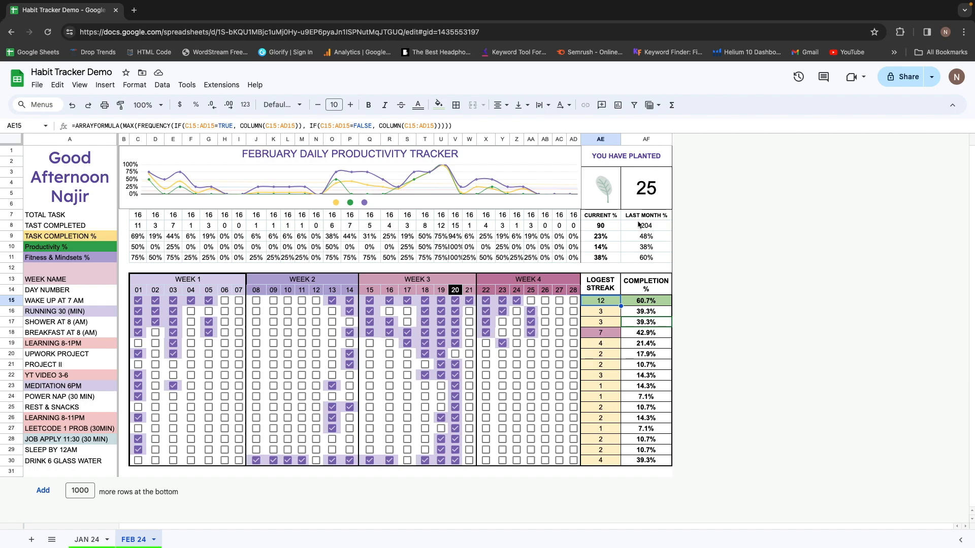
Compare the current and last month summary formulas for completed tasks, task completion and productivity in columns AE and AF.
{"action": "left_click", "coordinate": [596, 218]}
{"action": "key", "text": "Down"}
{"action": "key", "text": "Up"}
{"action": "key", "text": "Right"}
{"action": "key", "text": "Left"}
{"action": "key", "text": "Down"}
{"action": "key", "text": "Right"}
{"action": "key", "text": "Up"}
{"action": "key", "text": "Down"}
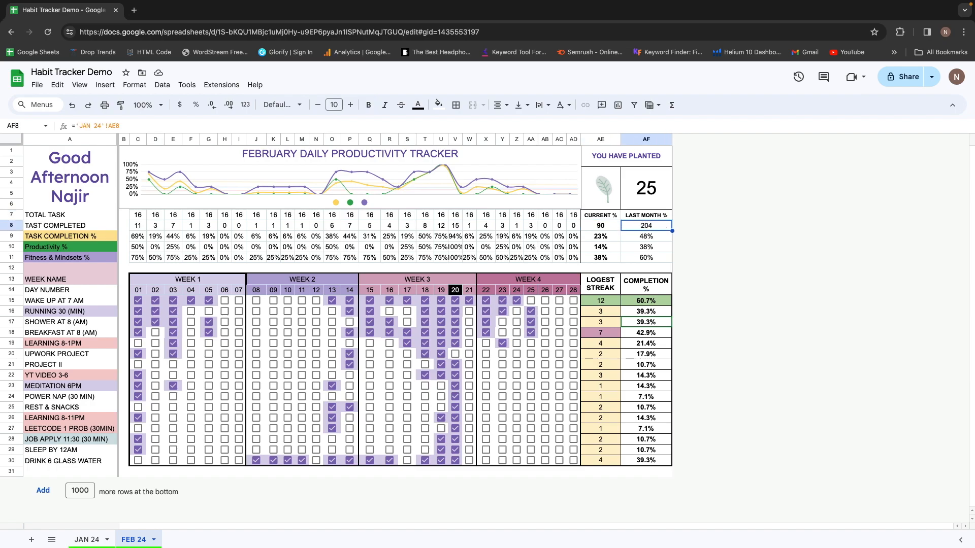
{"action": "key", "text": "Down"}
{"action": "key", "text": "Up"}
{"action": "key", "text": "Down"}
{"action": "key", "text": "Up"}
{"action": "key", "text": "Left"}
{"action": "key", "text": "Right"}
{"action": "key", "text": "Down"}
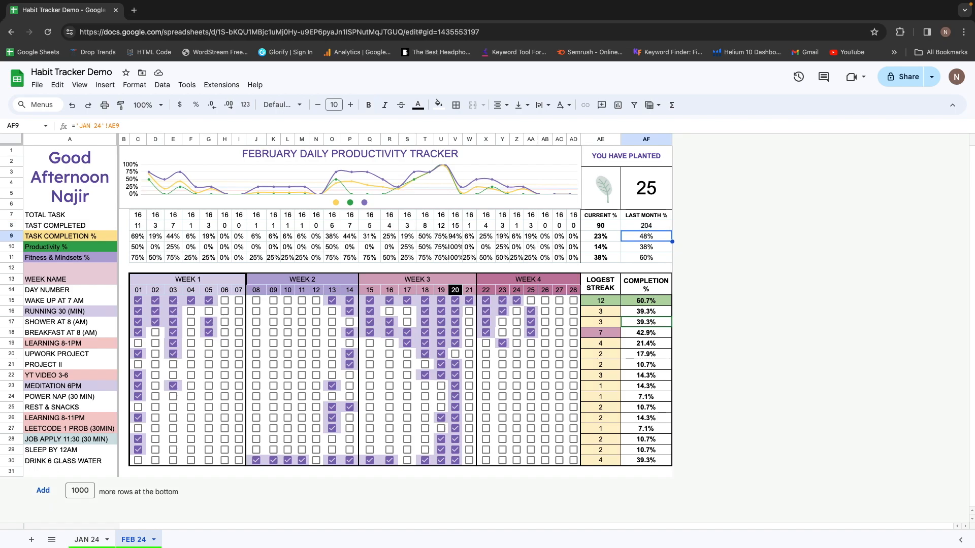
{"action": "key", "text": "Up"}
{"action": "key", "text": "Down"}
{"action": "key", "text": "Left"}
{"action": "key", "text": "Down"}
{"action": "key", "text": "Up"}
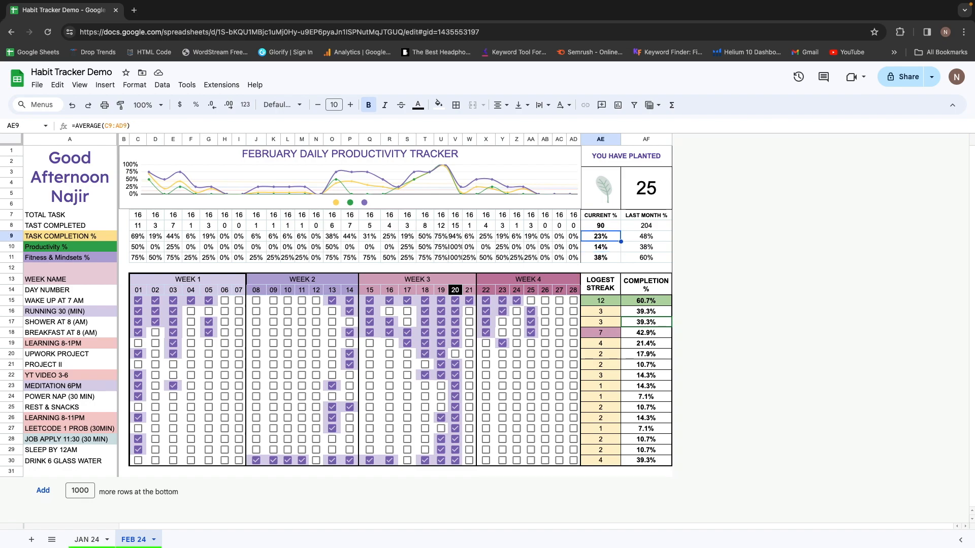
{"action": "key", "text": "Right"}
{"action": "key", "text": "Left"}
{"action": "key", "text": "Down"}
{"action": "key", "text": "Right"}
{"action": "key", "text": "Left"}
{"action": "key", "text": "Right"}
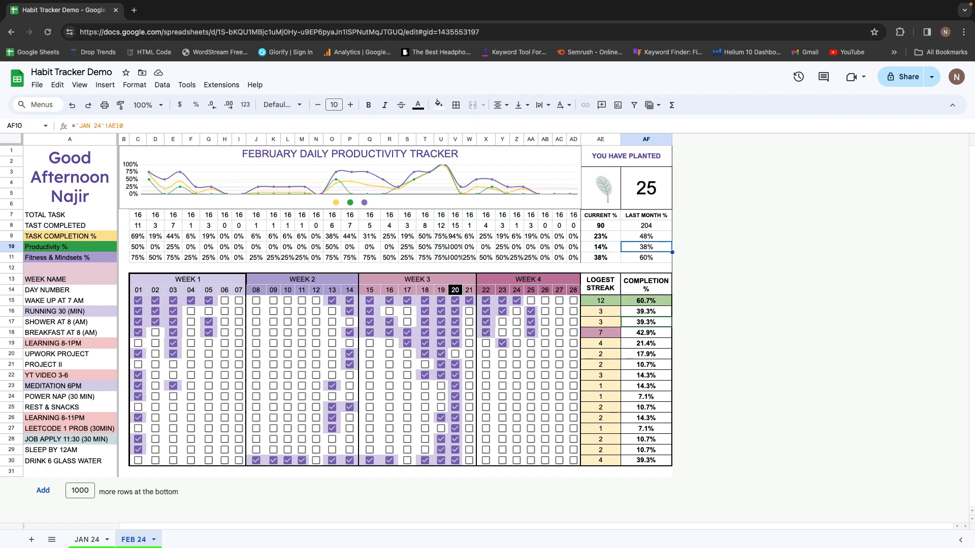
Examine how the current and last month values are calculated in AE8:AF11, including Fitness & Mindsets.
{"action": "key", "text": "Left"}
{"action": "key", "text": "Right"}
{"action": "key", "text": "Left"}
{"action": "key", "text": "Right"}
{"action": "key", "text": "Down"}
{"action": "key", "text": "Up"}
{"action": "key", "text": "Down"}
{"action": "key", "text": "Up"}
{"action": "key", "text": "Down"}
{"action": "key", "text": "Left"}
{"action": "key", "text": "Right"}
{"action": "key", "text": "Left"}
{"action": "key", "text": "Right"}
{"action": "key", "text": "Left"}
{"action": "key", "text": "Up"}
{"action": "key", "text": "Down"}
{"action": "key", "text": "Up"}
{"action": "key", "text": "Down"}
{"action": "key", "text": "Up"}
{"action": "key", "text": "Up"}
{"action": "key", "text": "Up"}
{"action": "key", "text": "Down"}
{"action": "key", "text": "Down"}
{"action": "key", "text": "Down"}
{"action": "key", "text": "Up"}
{"action": "key", "text": "Up"}
{"action": "key", "text": "Up"}
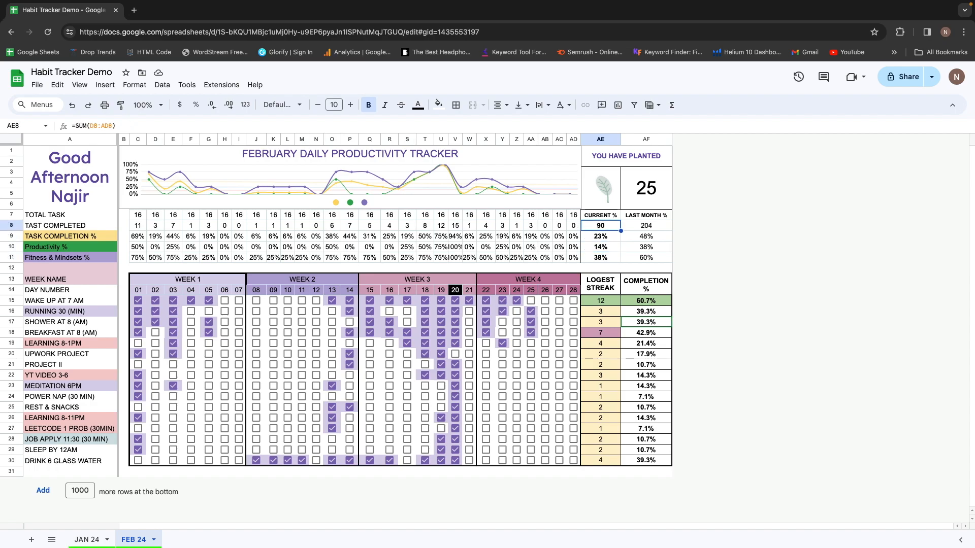
Review the last month references to the JAN 24 sheet in AF8:AF11 against the current month totals in column AE.
{"action": "key", "text": "Up"}
{"action": "key", "text": "Right"}
{"action": "key", "text": "Down"}
{"action": "key", "text": "Down"}
{"action": "key", "text": "Down"}
{"action": "key", "text": "Down"}
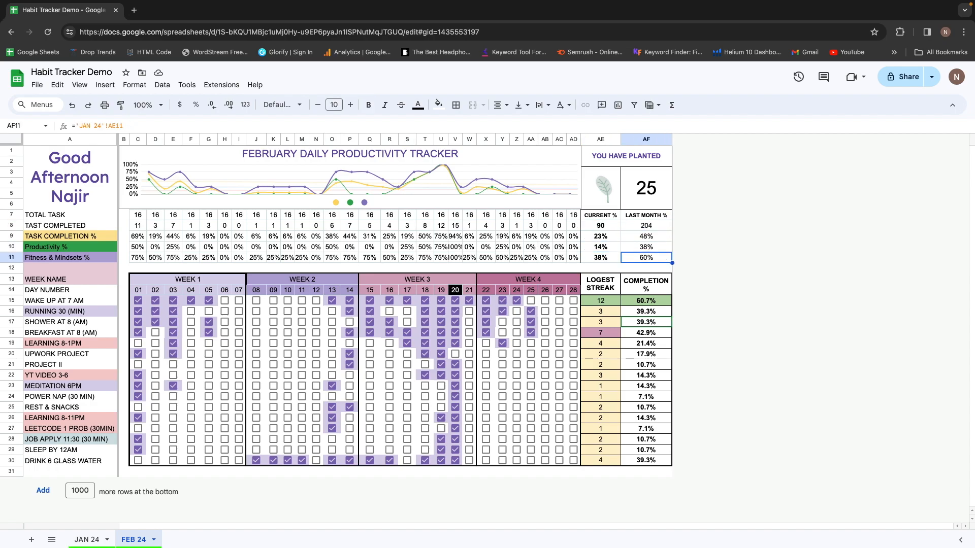
{"action": "key", "text": "Left"}
{"action": "key", "text": "Up"}
{"action": "key", "text": "Up"}
{"action": "key", "text": "Up"}
{"action": "key", "text": "Right"}
{"action": "key", "text": "Down"}
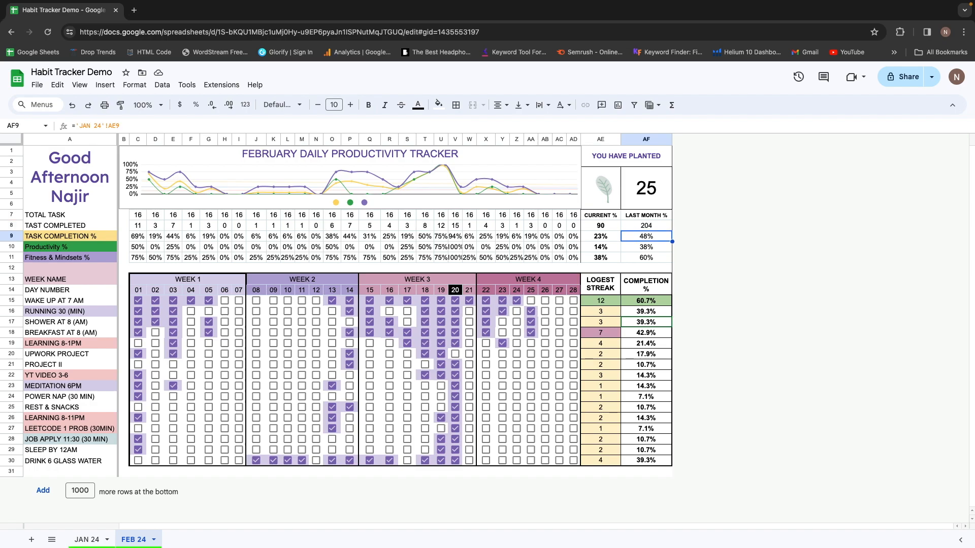
{"action": "key", "text": "Left"}
{"action": "key", "text": "Up"}
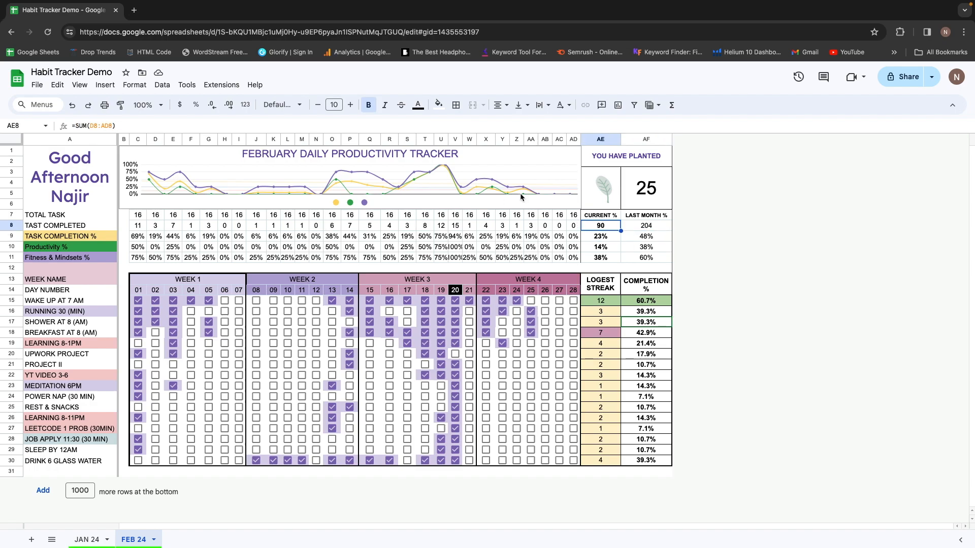
Replace the name in the afternoon message of the A1 greeting formula, and undo the replacement.
{"action": "left_click", "coordinate": [85, 177]}
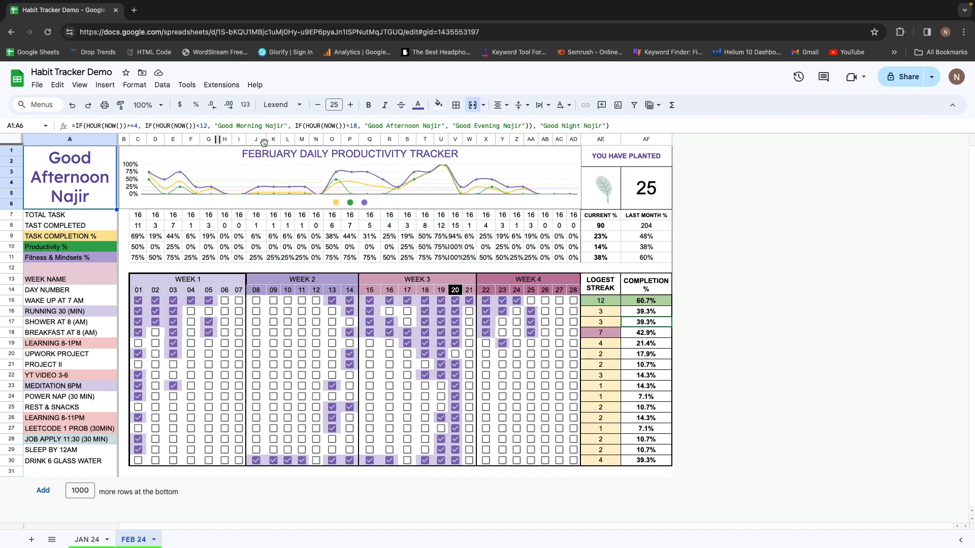
{"action": "left_click", "coordinate": [424, 125]}
{"action": "left_click_drag", "start_coordinate": [423, 125], "coordinate": [442, 126]}
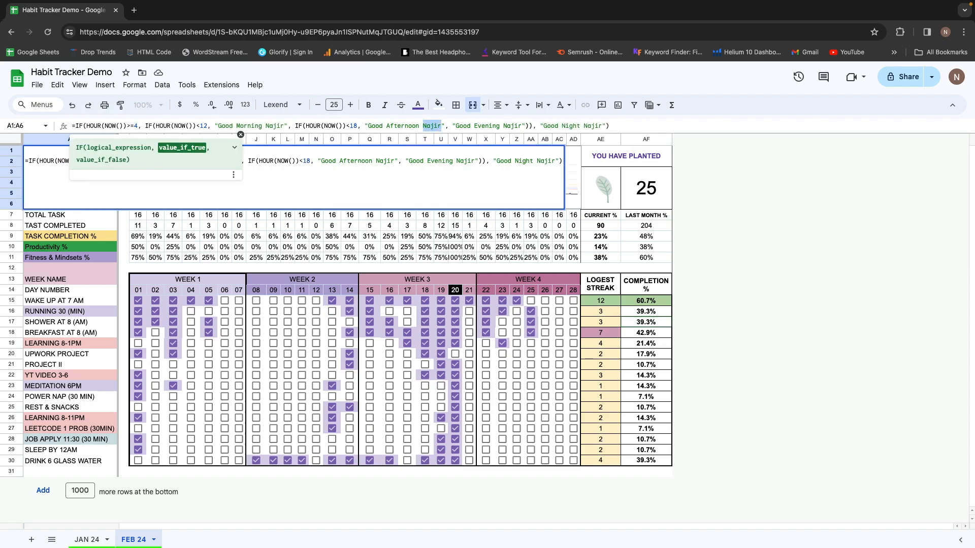
{"action": "type", "text": "Rahu"}
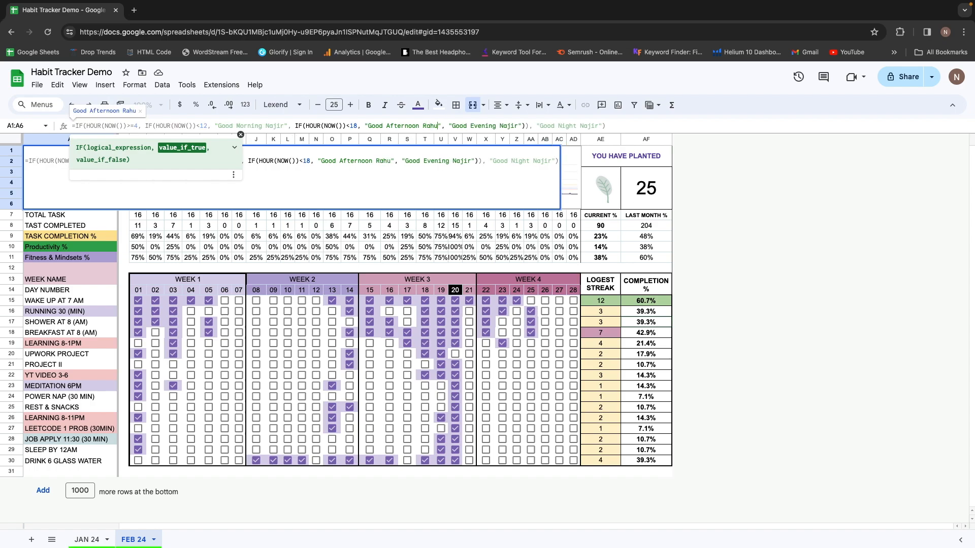
{"action": "type", "text": "l"}
{"action": "key", "text": "Return"}
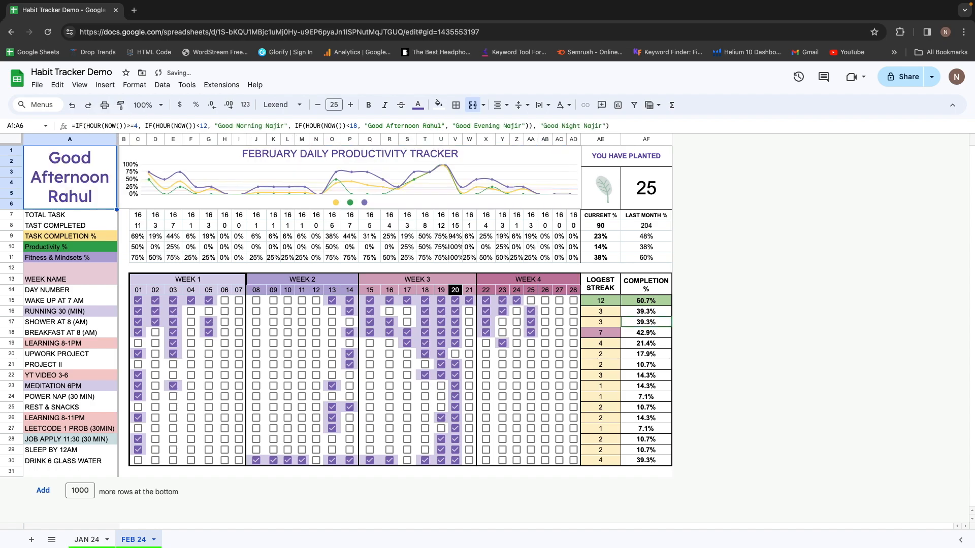
{"action": "key", "text": "super+z"}
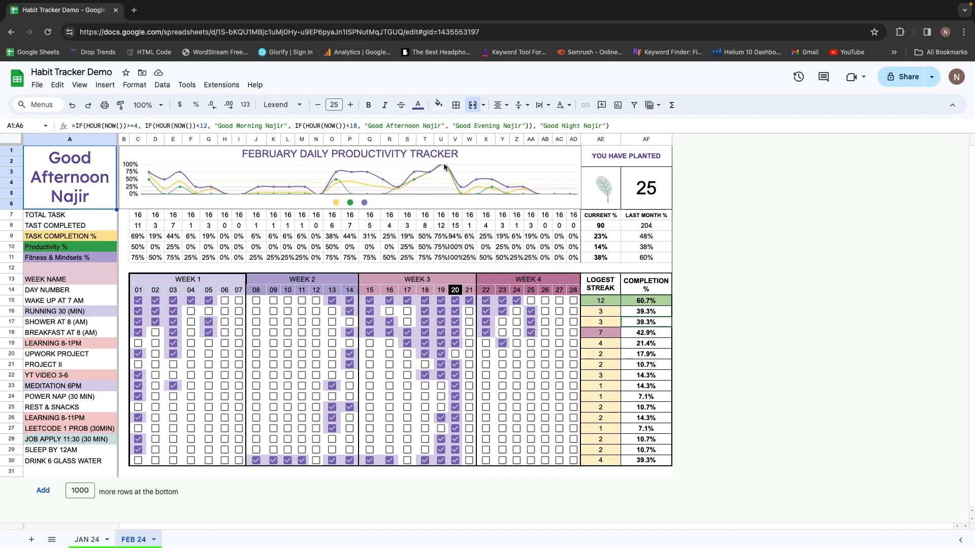
{"action": "left_click", "coordinate": [441, 397]}
{"action": "left_click", "coordinate": [441, 386]}
{"action": "left_click", "coordinate": [441, 397]}
{"action": "left_click", "coordinate": [441, 386]}
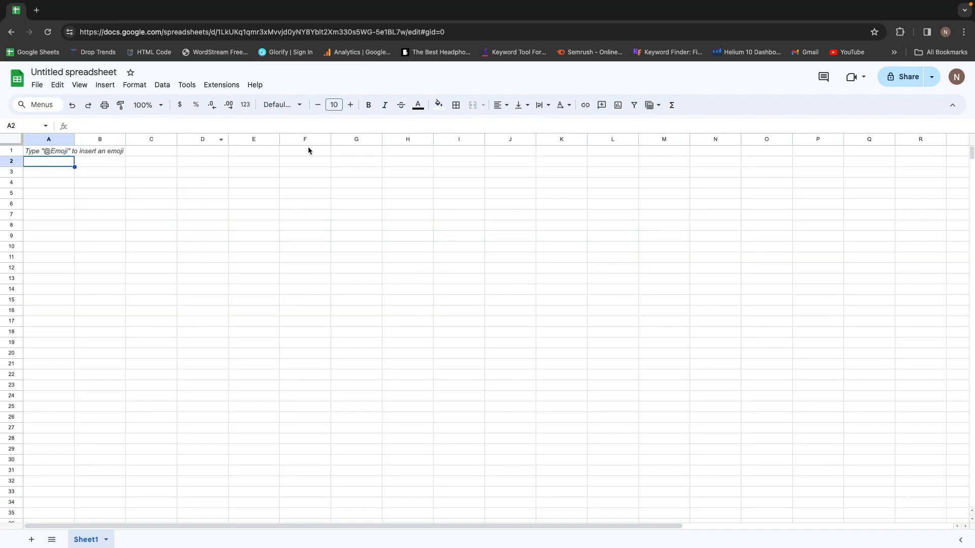
Rename the untitled spreadsheet as Demo1_Productivity Dashboard 24.
{"action": "left_click", "coordinate": [72, 74]}
{"action": "type", "text": "Demo1_"}
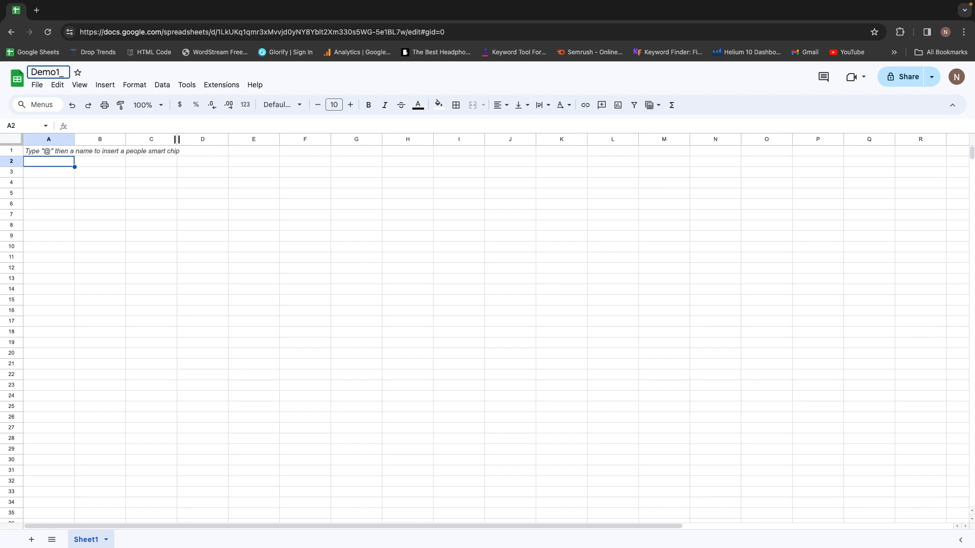
{"action": "type", "text": "Productivity Da"}
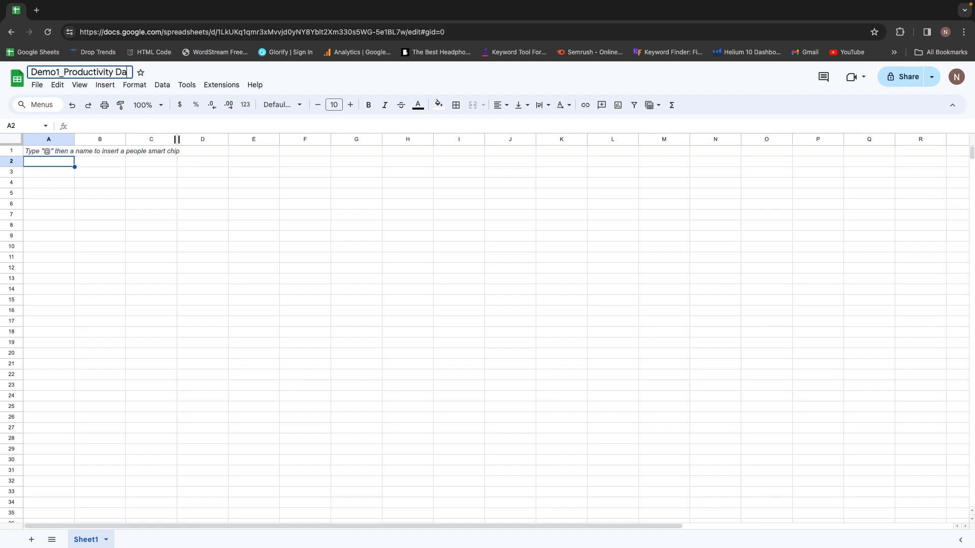
{"action": "type", "text": "shboard 23"}
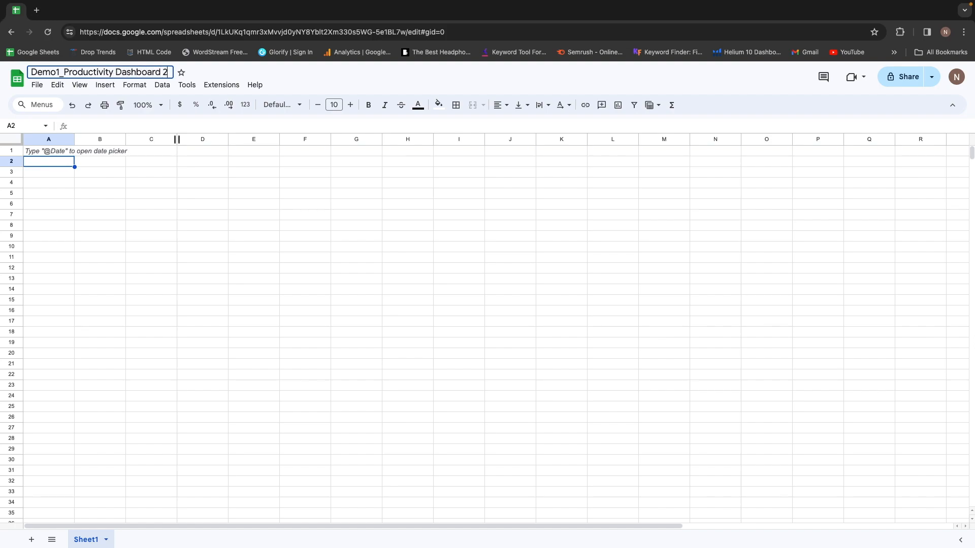
{"action": "key", "text": "BackSpace"}
{"action": "type", "text": "4"}
{"action": "key", "text": "Return"}
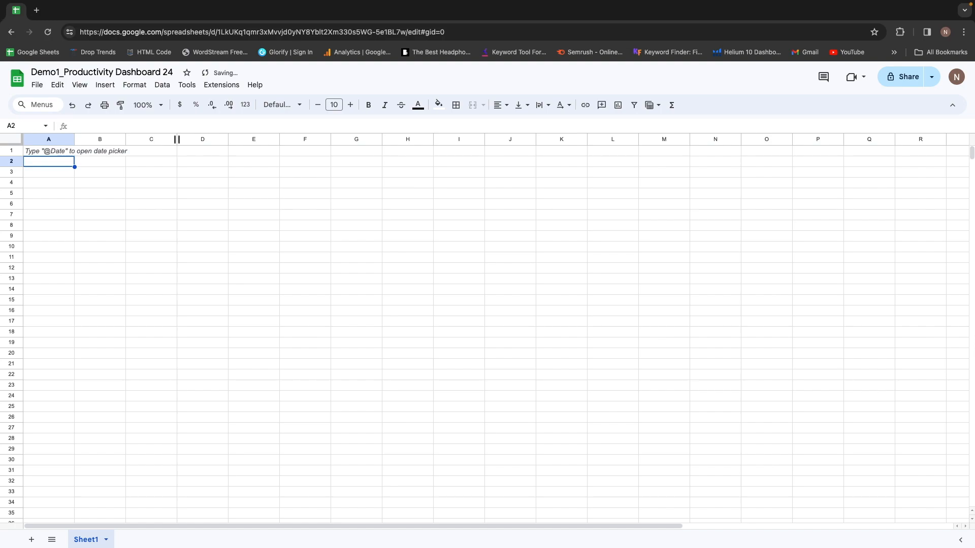
Fill rows 1 to 5 with light purple as the dashboard's header band.
{"action": "left_click", "coordinate": [113, 175]}
{"action": "left_click", "coordinate": [14, 153]}
{"action": "key", "text": "shift+Down"}
{"action": "key", "text": "shift+Down"}
{"action": "key", "text": "shift+Down"}
{"action": "key", "text": "shift+Down"}
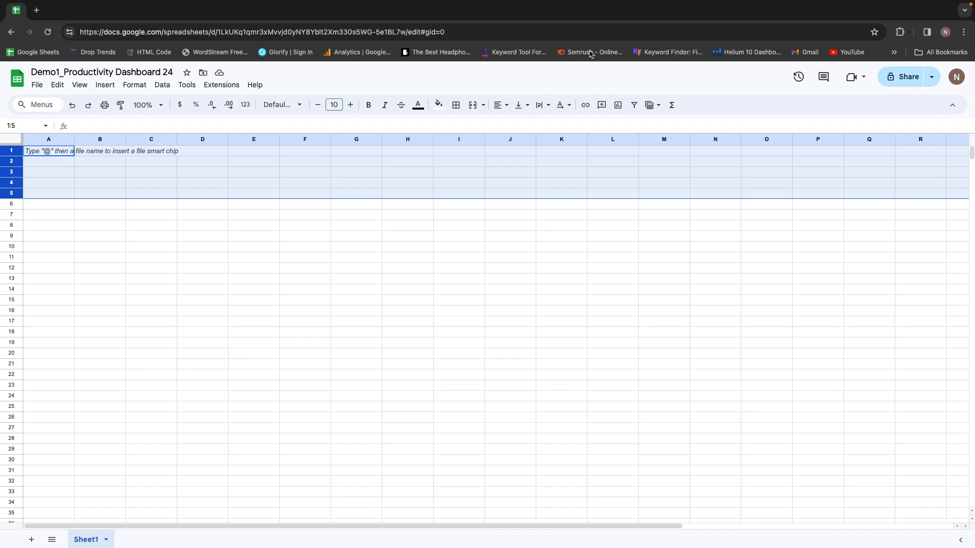
{"action": "left_click", "coordinate": [438, 105]}
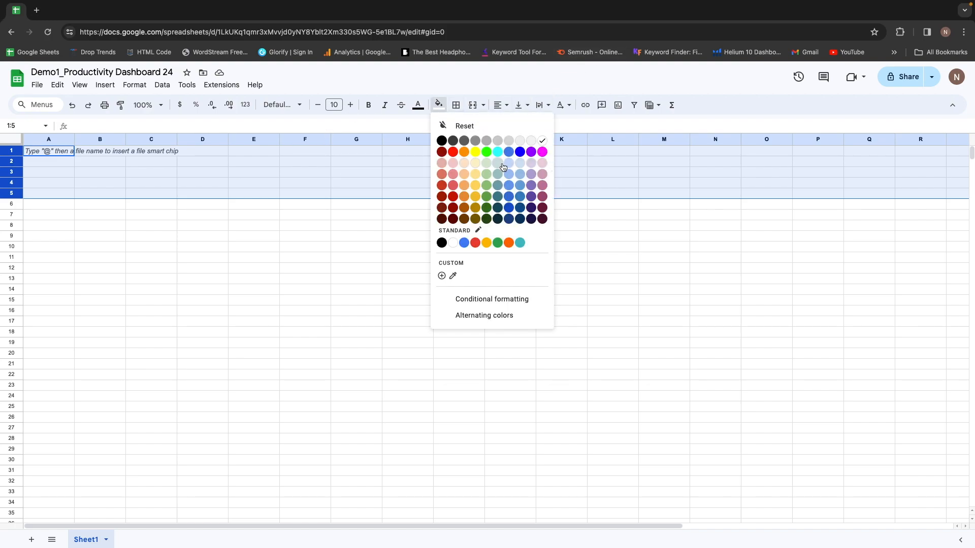
{"action": "left_click", "coordinate": [532, 162]}
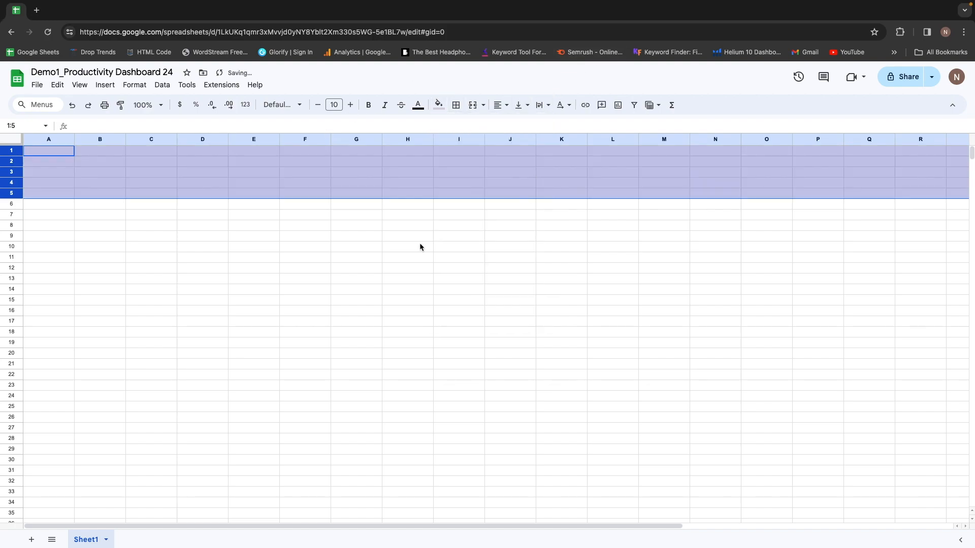
Enter the label TOTAL TASK in cell A6, directly below the purple header band.
{"action": "left_click", "coordinate": [275, 238]}
{"action": "left_click", "coordinate": [43, 220]}
{"action": "left_click", "coordinate": [44, 186]}
{"action": "key", "text": "Down"}
{"action": "key", "text": "Down"}
{"action": "key", "text": "Down"}
{"action": "key", "text": "Up"}
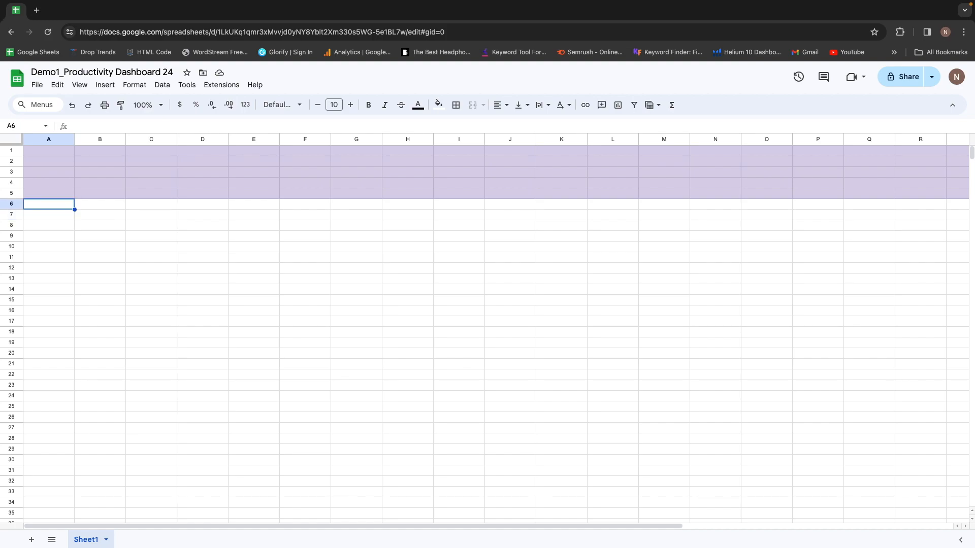
{"action": "type", "text": "Total t"}
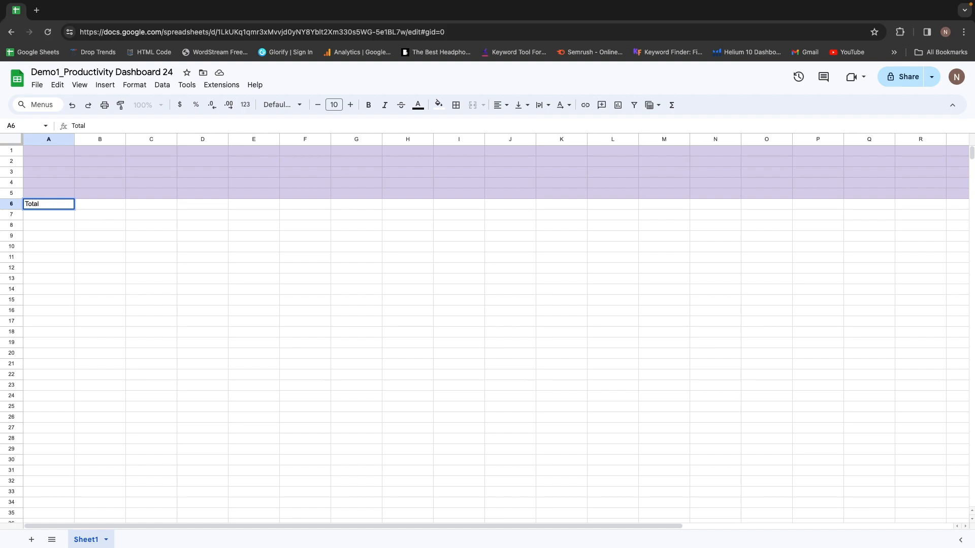
{"action": "key", "text": "BackSpace"}
{"action": "type", "text": "ATAL"}
{"action": "key", "text": "BackSpace"}
{"action": "key", "text": "BackSpace"}
{"action": "key", "text": "BackSpace"}
{"action": "key", "text": "BackSpace"}
{"action": "type", "text": "OTAL TASK"}
{"action": "key", "text": "Return"}
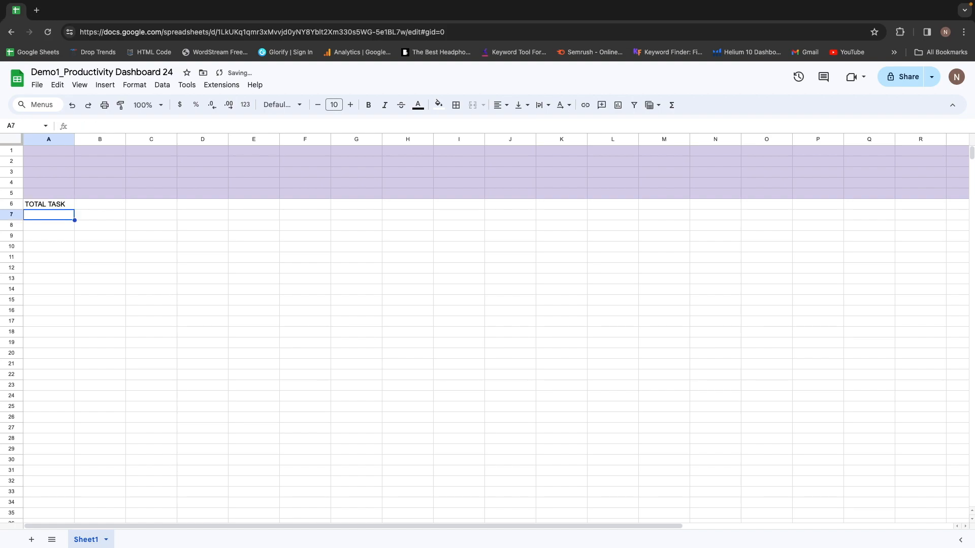
Enter the label TASK COMPL 5 in cell A7.
{"action": "type", "text": "TAS"}
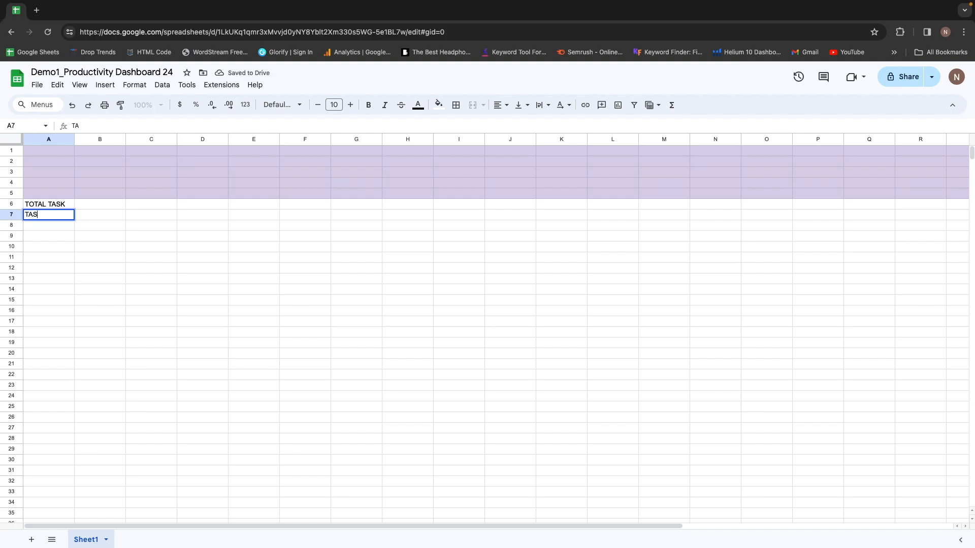
{"action": "type", "text": "K COMPL 5"}
{"action": "key", "text": "Return"}
{"action": "key", "text": "Up"}
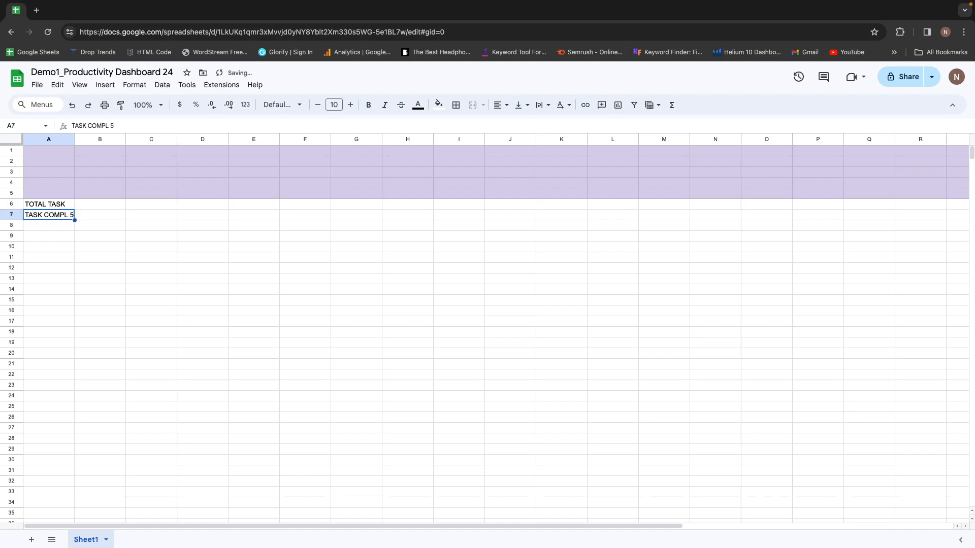
{"action": "key", "text": "super+u"}
{"action": "type", "text": "U"}
{"action": "key", "text": "BackSpace"}
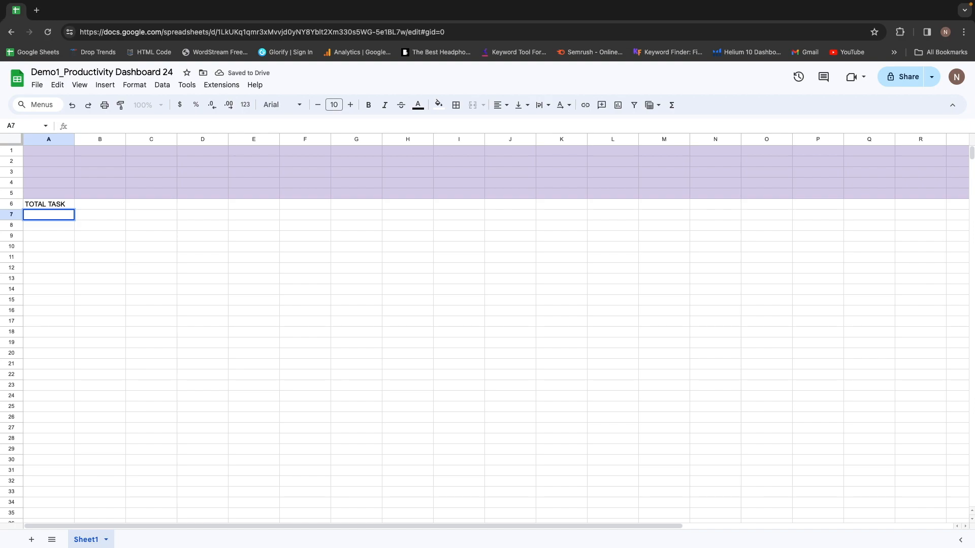
{"action": "key", "text": "Return"}
{"action": "key", "text": "super+z"}
{"action": "key", "text": "Return"}
{"action": "key", "text": "BackSpace"}
{"action": "key", "text": "Return"}
{"action": "key", "text": "Up"}
{"action": "key", "text": "super+u"}
{"action": "key", "text": "Down"}
{"action": "key", "text": "Up"}
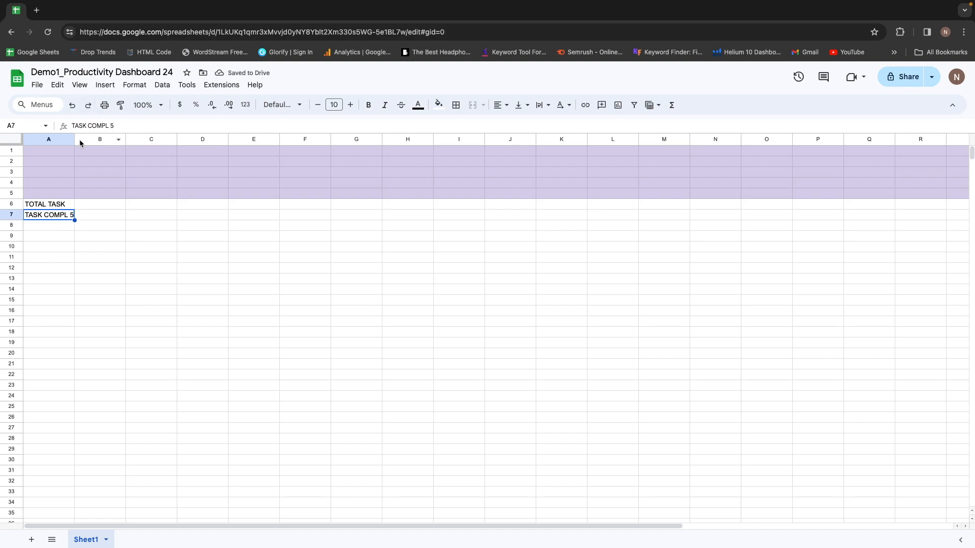
Correct the label in A7 to TASK COMPL % and widen column A to fit it.
{"action": "double_click", "coordinate": [74, 139]}
{"action": "left_click", "coordinate": [118, 127]}
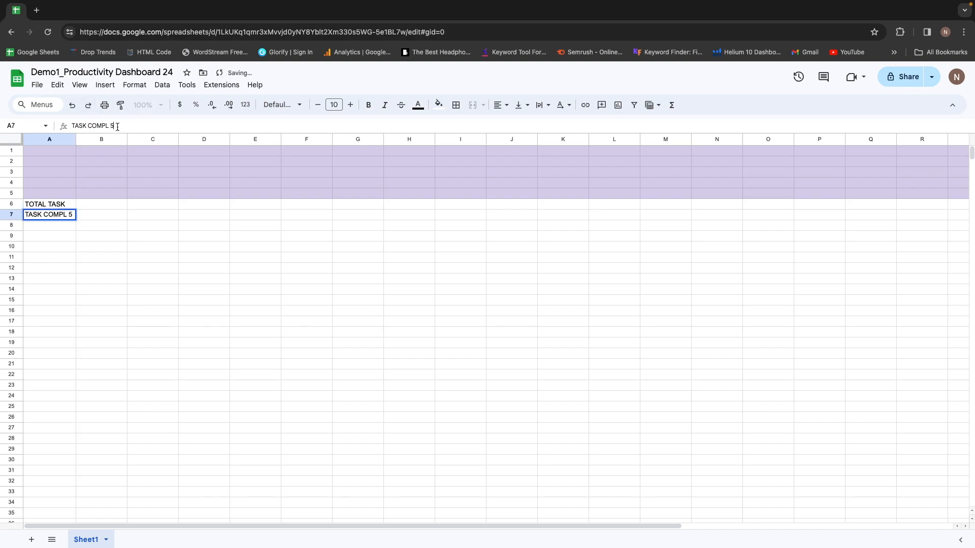
{"action": "key", "text": "Return"}
{"action": "key", "text": "Up"}
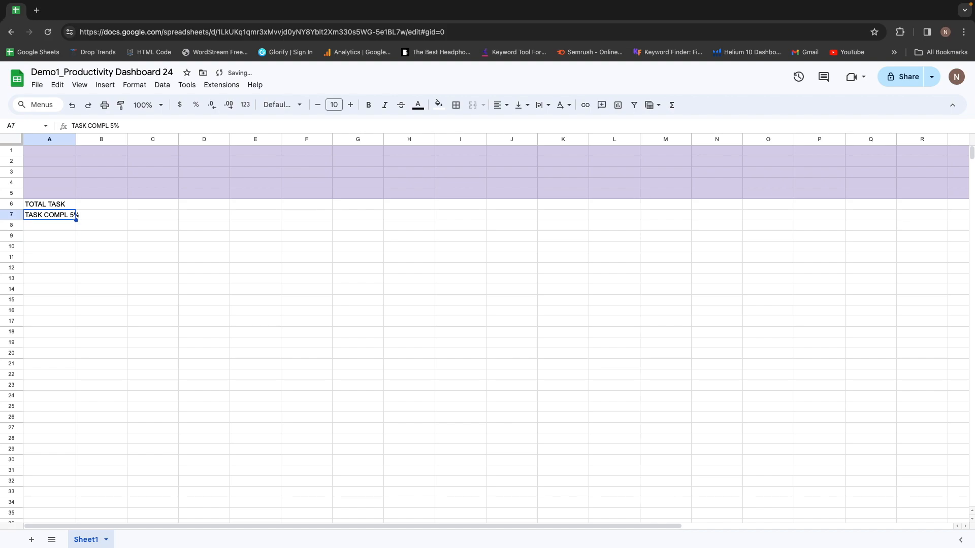
{"action": "left_click", "coordinate": [115, 126]}
{"action": "key", "text": "BackSpace"}
{"action": "key", "text": "Return"}
{"action": "key", "text": "Up"}
{"action": "left_click_drag", "start_coordinate": [75, 139], "coordinate": [78, 139]}
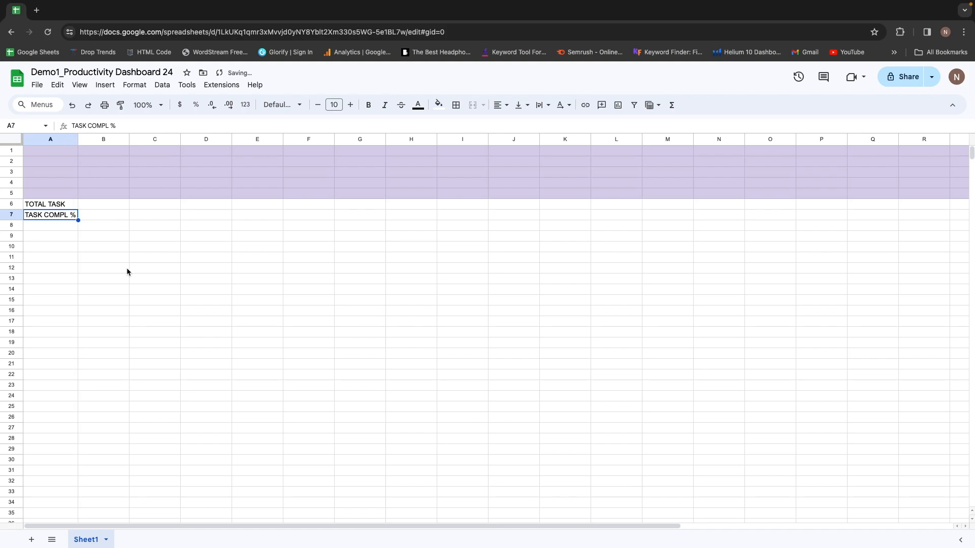
Enter the label PRODUCTIVITY % in cell A8.
{"action": "key", "text": "Up"}
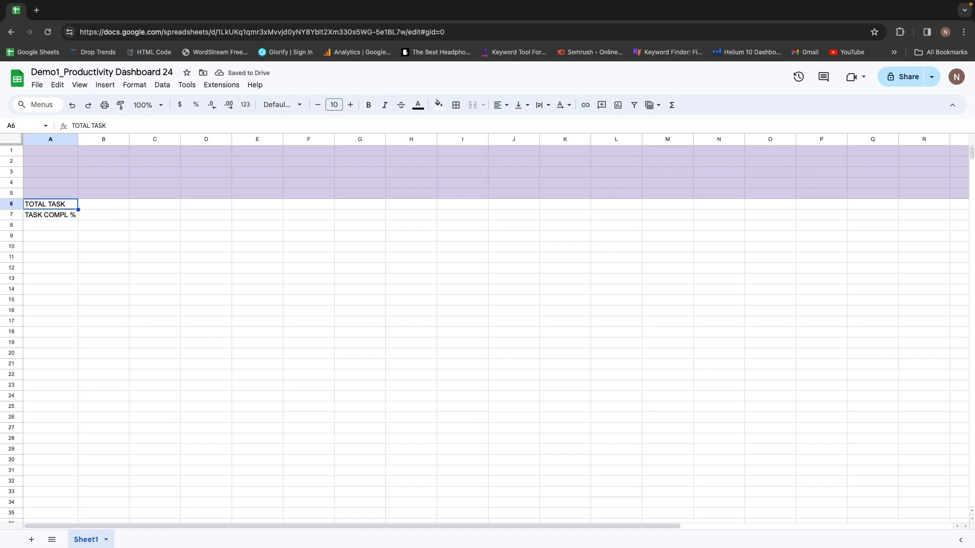
{"action": "key", "text": "Down"}
{"action": "left_click", "coordinate": [50, 215]}
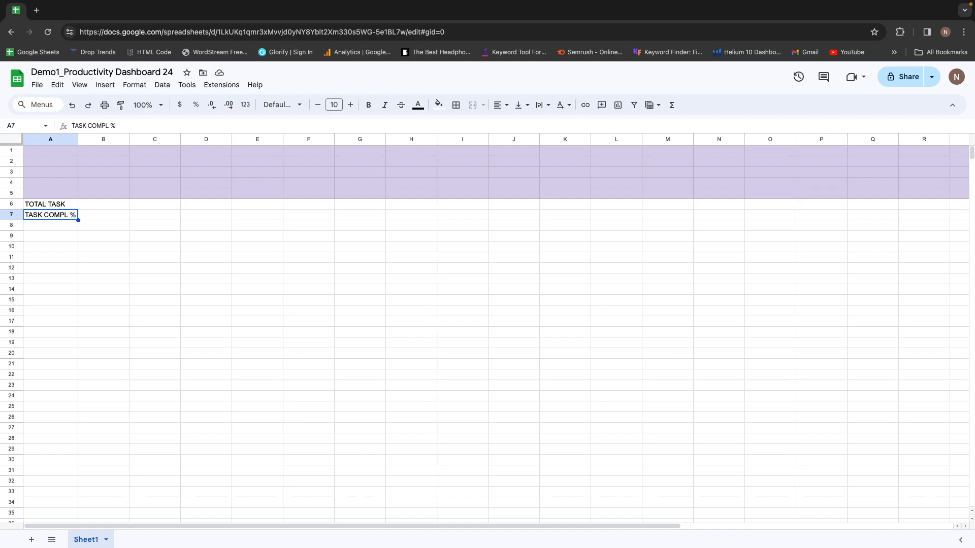
{"action": "left_click", "coordinate": [50, 225]}
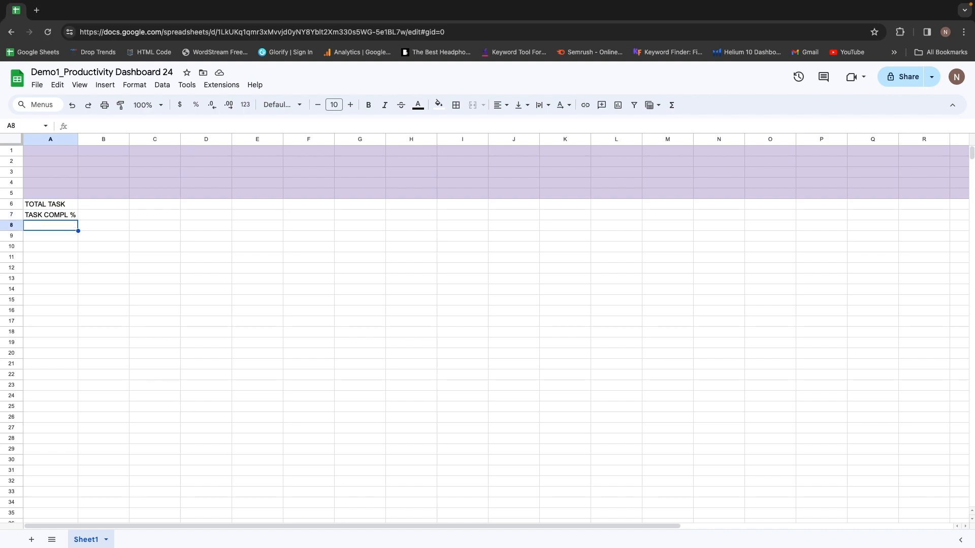
{"action": "type", "text": "PRODUC"}
{"action": "key", "text": "BackSpace"}
{"action": "key", "text": "BackSpace"}
{"action": "type", "text": "UCTIVITY S"}
{"action": "key", "text": "Return"}
{"action": "key", "text": "Up"}
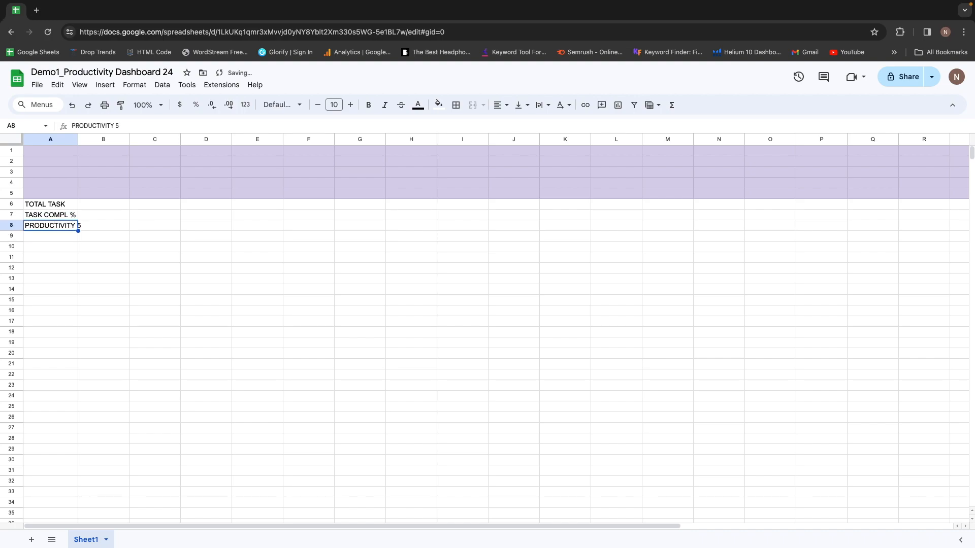
{"action": "key", "text": "Return"}
{"action": "key", "text": "BackSpace"}
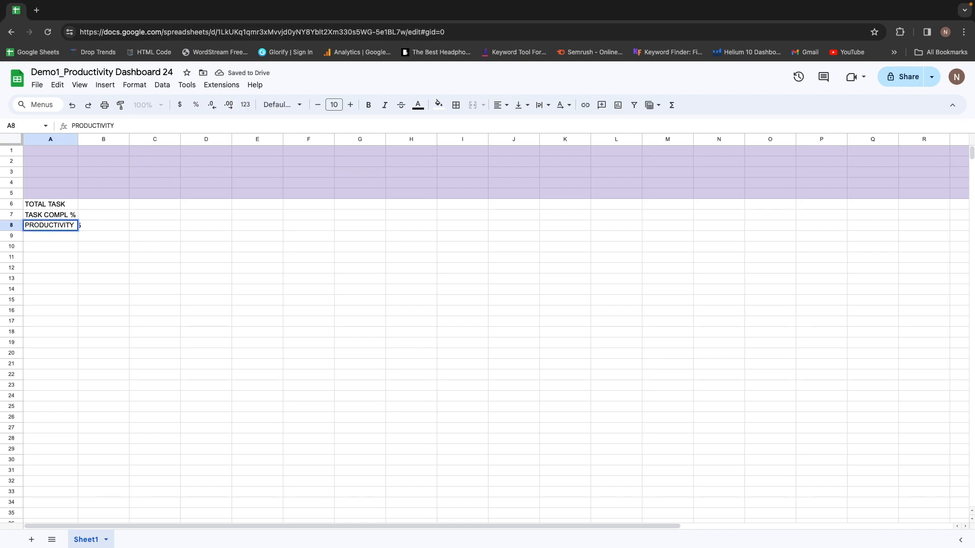
{"action": "type", "text": "%"}
{"action": "key", "text": "Return"}
{"action": "key", "text": "Up"}
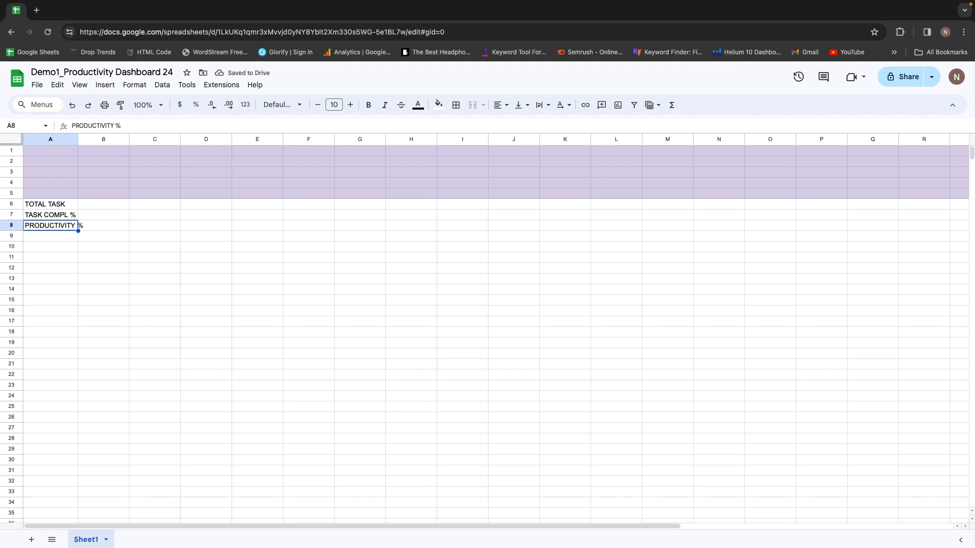
Enter the label FITNESS & MINDSETS in cell A9.
{"action": "key", "text": "Down"}
{"action": "type", "text": "FITNESS"}
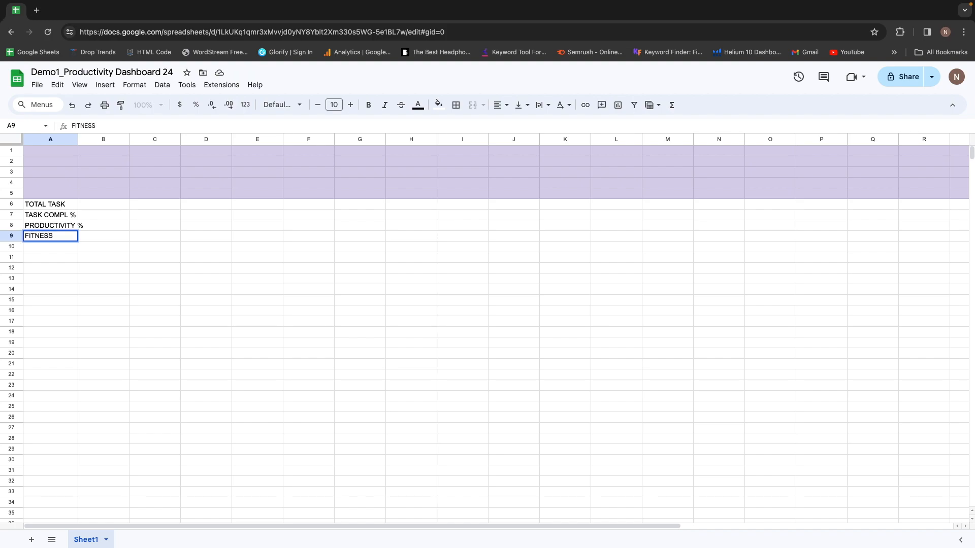
{"action": "type", "text": " 7 M"}
{"action": "type", "text": "I"}
{"action": "key", "text": "BackSpace"}
{"action": "key", "text": "BackSpace"}
{"action": "key", "text": "BackSpace"}
{"action": "key", "text": "BackSpace"}
{"action": "type", "text": "&"}
{"action": "type", "text": " M<"}
{"action": "type", "text": "NDSET"}
{"action": "type", "text": "S"}
{"action": "key", "text": "Return"}
{"action": "key", "text": "Up"}
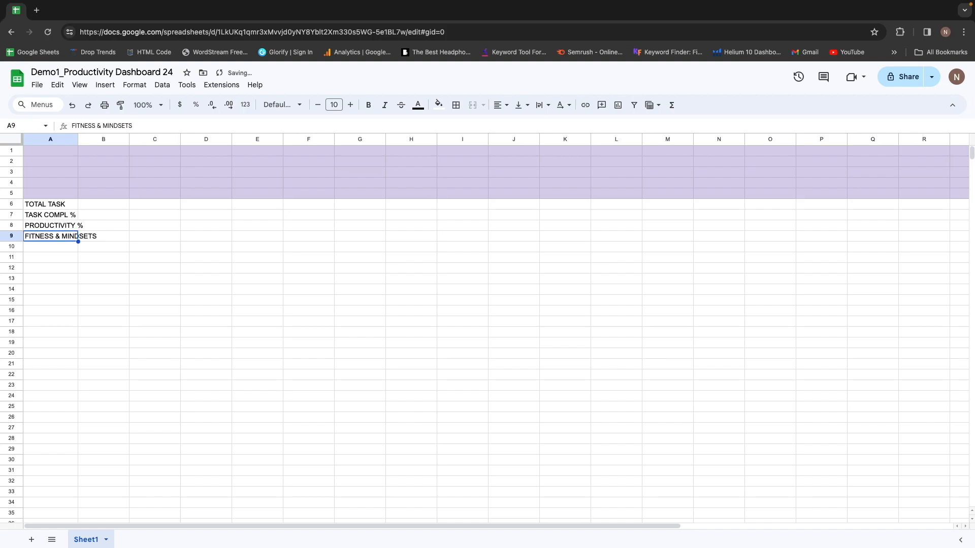
Widen column A to fit the FITNESS & MINDSETS label.
{"action": "double_click", "coordinate": [77, 138]}
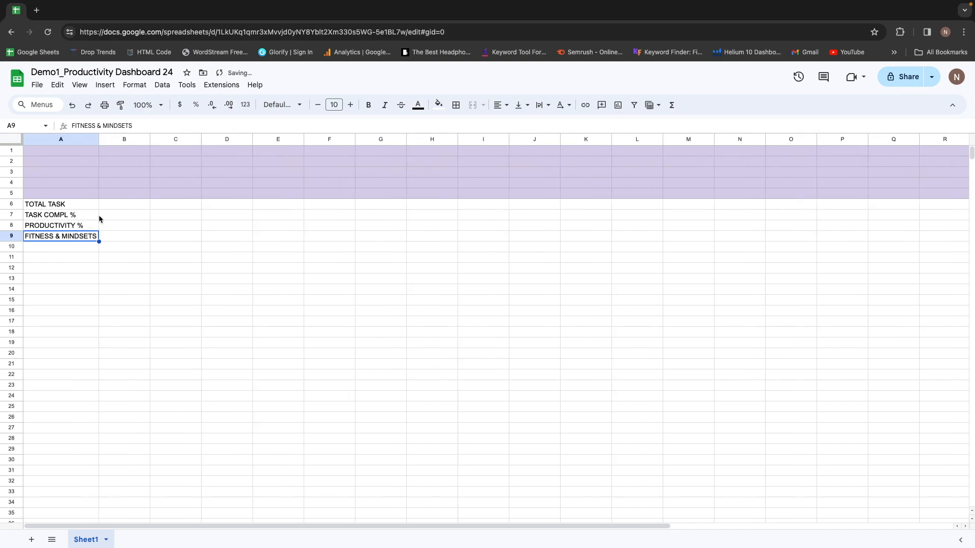
{"action": "key", "text": "Down"}
{"action": "key", "text": "Down"}
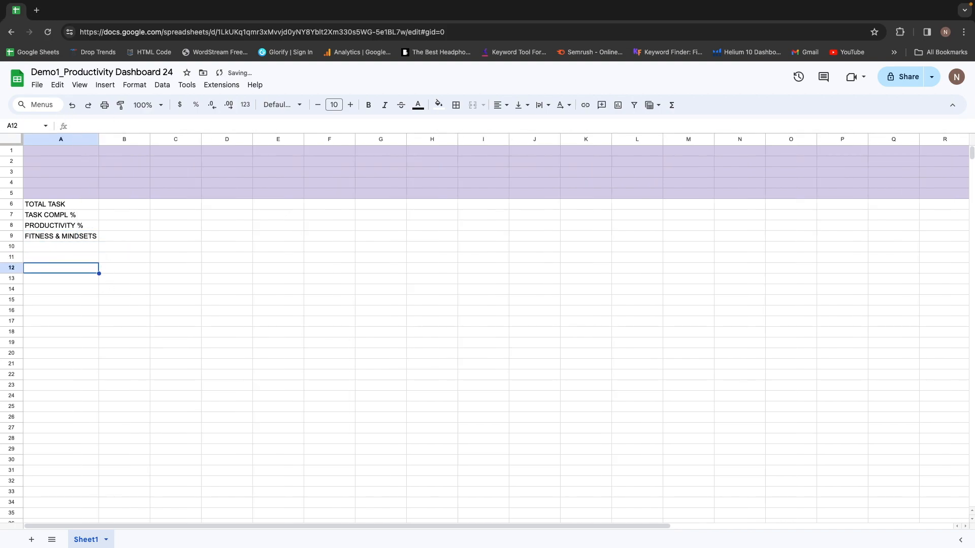
{"action": "key", "text": "Up"}
{"action": "key", "text": "Down"}
{"action": "key", "text": "Up"}
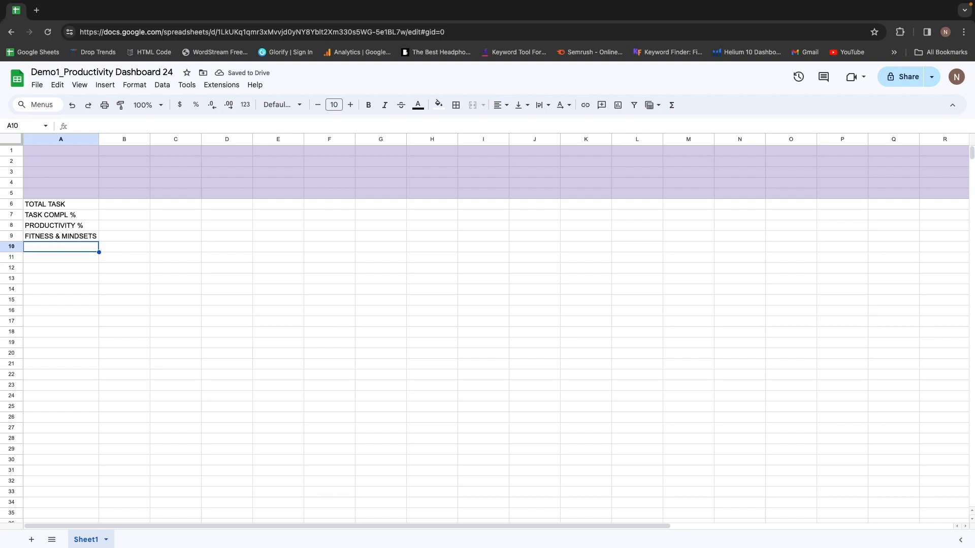
{"action": "key", "text": "Down"}
{"action": "key", "text": "Down"}
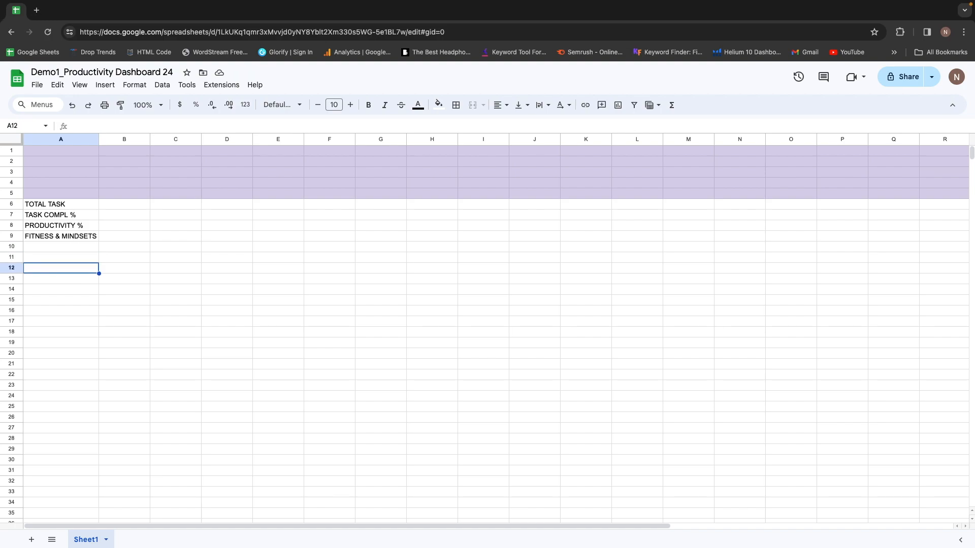
{"action": "key", "text": "Up"}
{"action": "key", "text": "Down"}
{"action": "key", "text": "Up"}
{"action": "key", "text": "Up"}
{"action": "key", "text": "Up"}
{"action": "key", "text": "Up"}
{"action": "key", "text": "Up"}
{"action": "key", "text": "Up"}
{"action": "key", "text": "Up"}
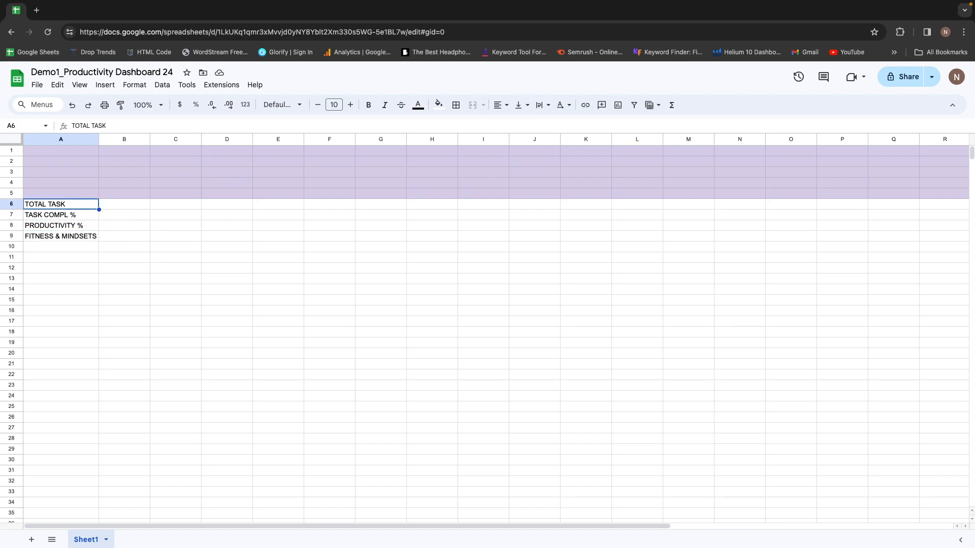
Copy the three labels in A7:A9 and paste them one row lower, starting at cell A8.
{"action": "key", "text": "Down"}
{"action": "key", "text": "Down"}
{"action": "key", "text": "Up"}
{"action": "key", "text": "Down"}
{"action": "key", "text": "Down"}
{"action": "key", "text": "Up"}
{"action": "key", "text": "shift+Down"}
{"action": "key", "text": "shift+Down"}
{"action": "key", "text": "ctrl+c"}
{"action": "key", "text": "Down"}
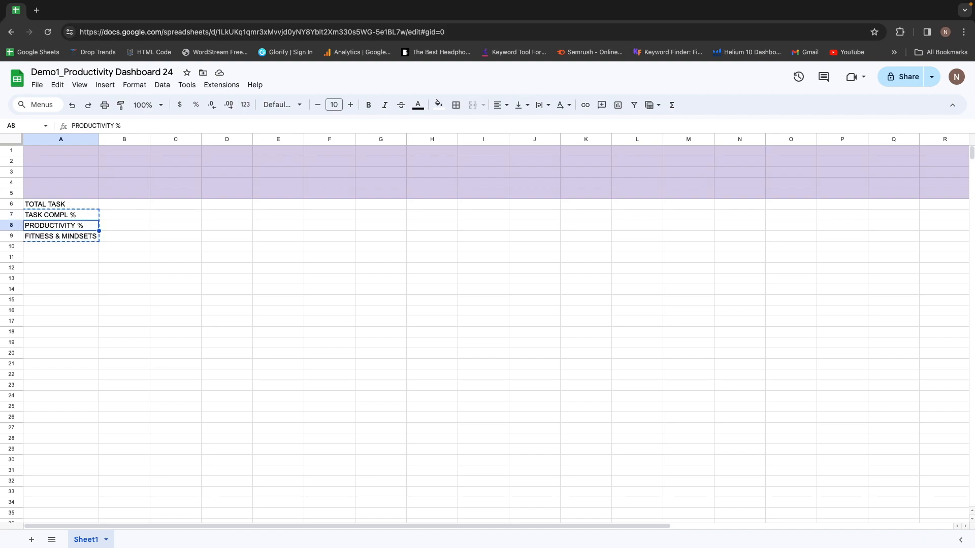
{"action": "key", "text": "ctrl+v"}
Replace the label in cell A7 with TASK COMPLETED.
{"action": "key", "text": "Up"}
{"action": "type", "text": "TASK COMPLETED"}
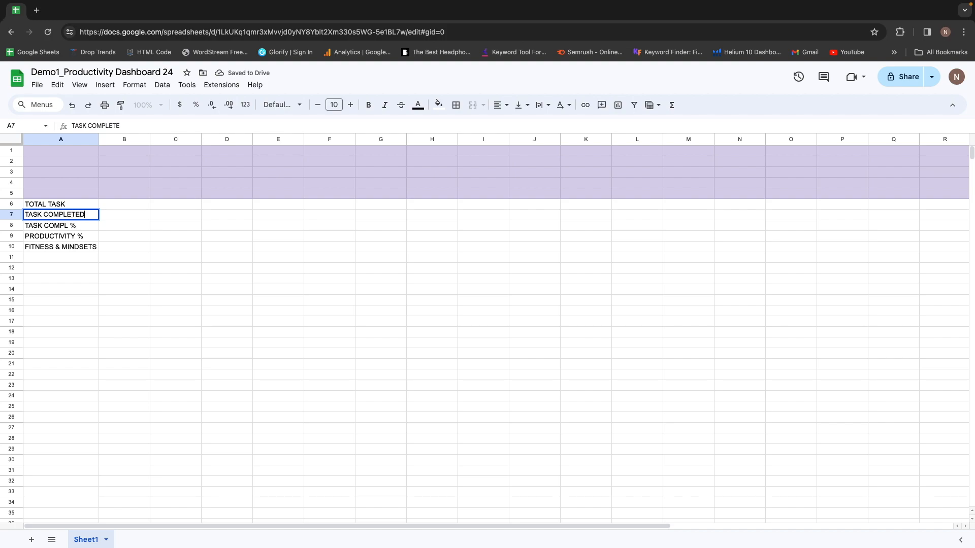
{"action": "key", "text": "Return"}
{"action": "key", "text": "Up"}
{"action": "key", "text": "Right"}
{"action": "key", "text": "Left"}
{"action": "key", "text": "Up"}
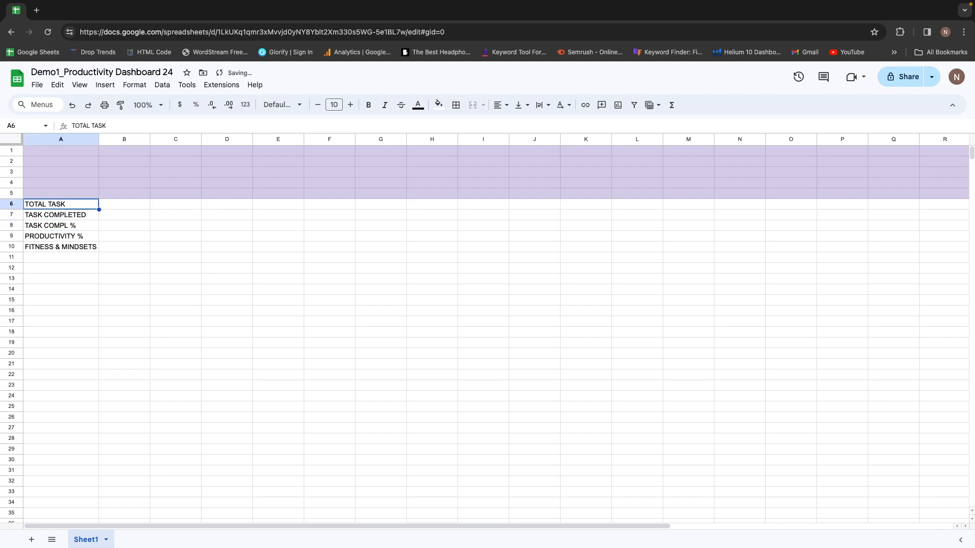
Enter the label WEEK NAME in cell A13 and DAY NUMBER in cell A14.
{"action": "key", "text": "Down"}
{"action": "key", "text": "Down"}
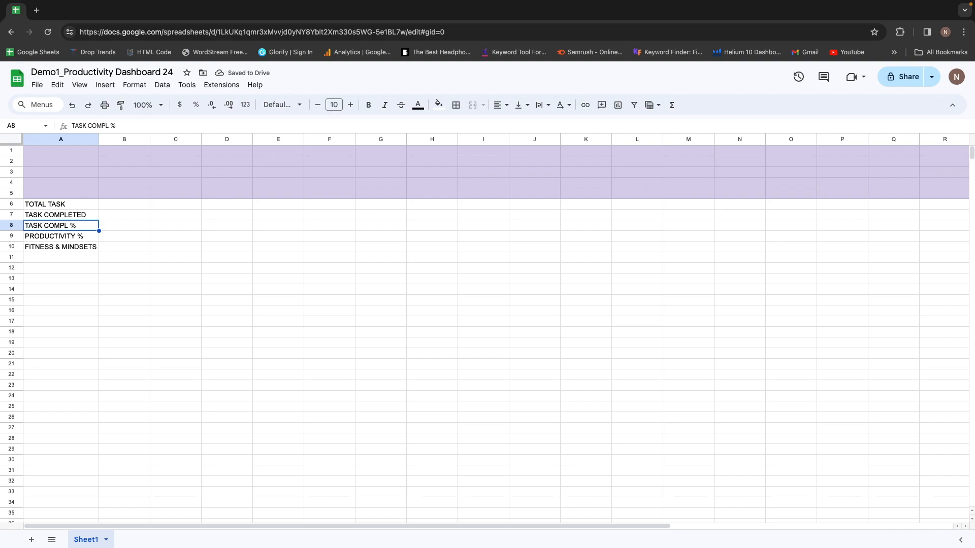
{"action": "key", "text": "Down"}
{"action": "key", "text": "Down"}
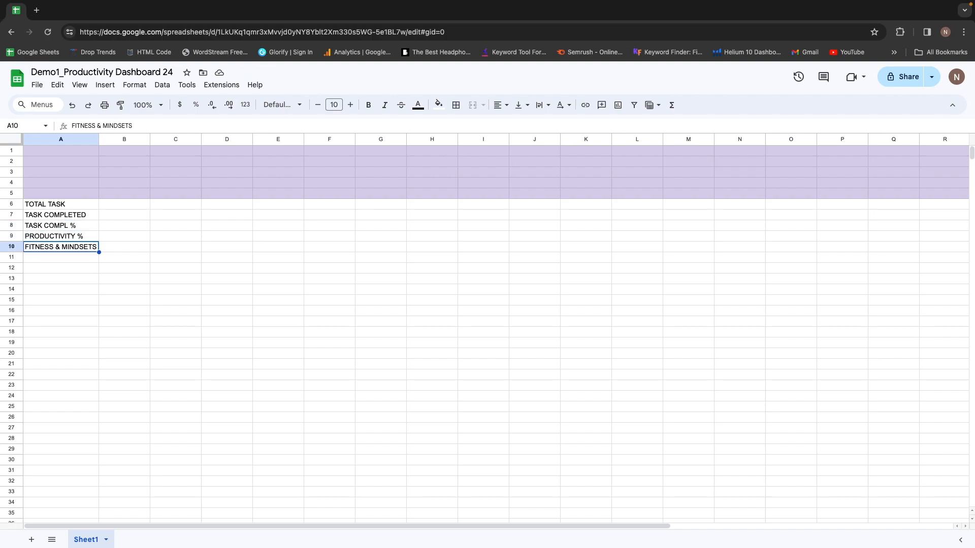
{"action": "key", "text": "Down"}
{"action": "key", "text": "Down"}
{"action": "key", "text": "Down"}
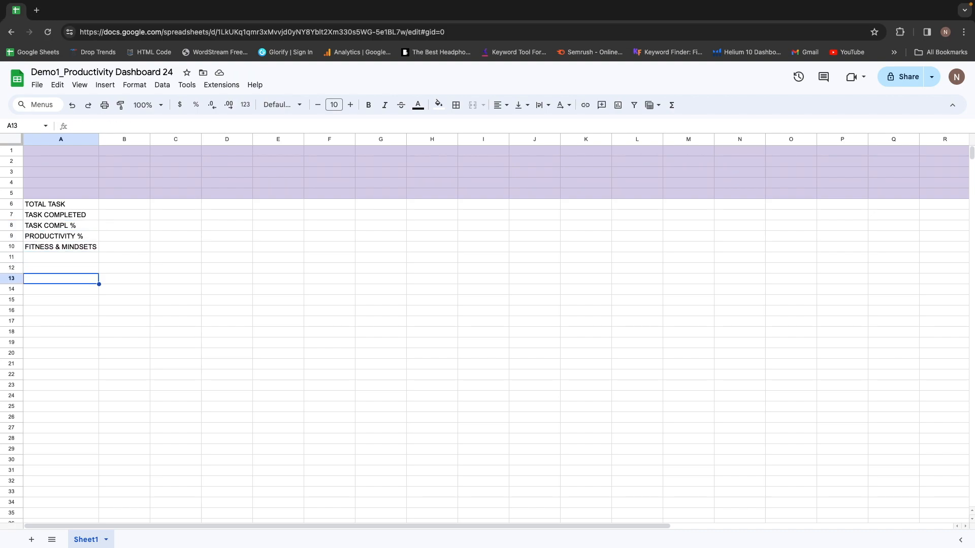
{"action": "type", "text": "WEEK NAME"}
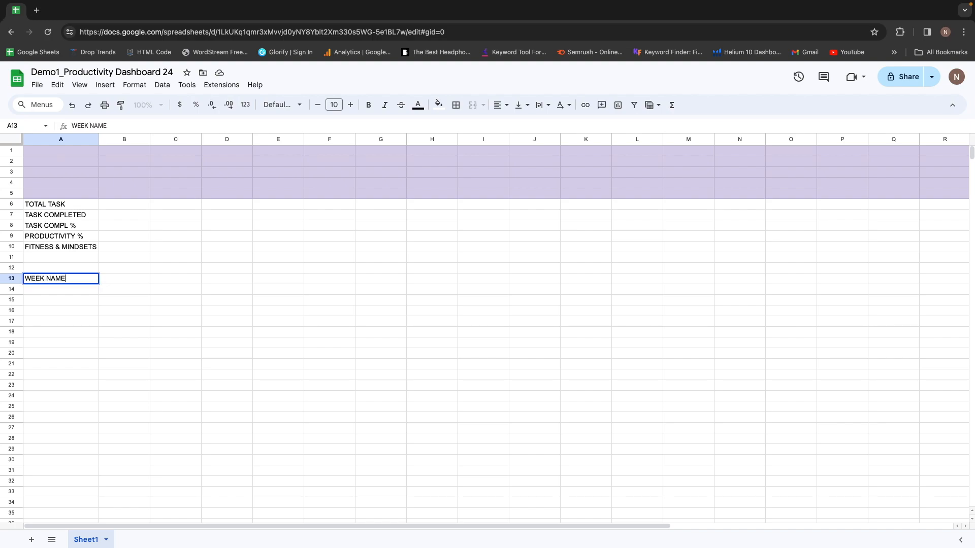
{"action": "key", "text": "Return"}
{"action": "key", "text": "Up"}
{"action": "key", "text": "Down"}
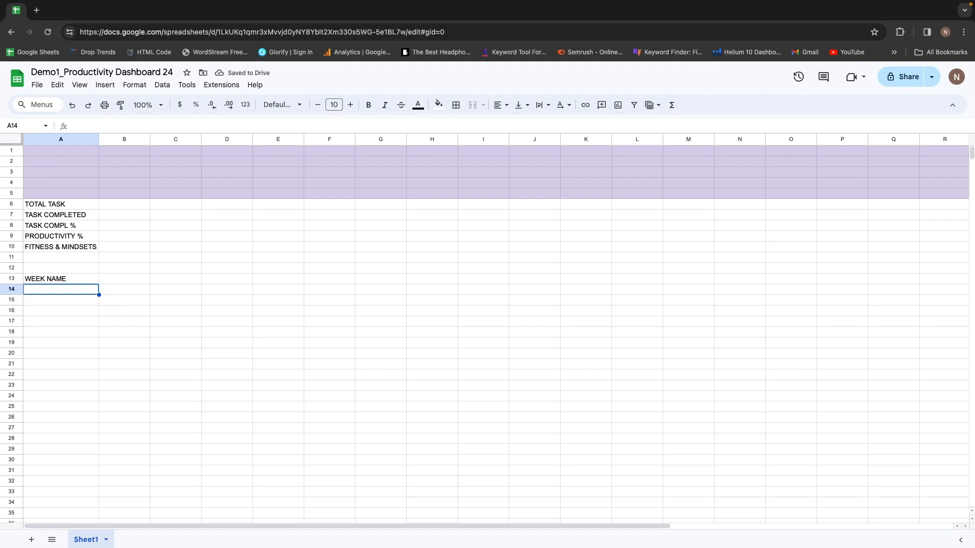
{"action": "type", "text": "DAY NUMBER"}
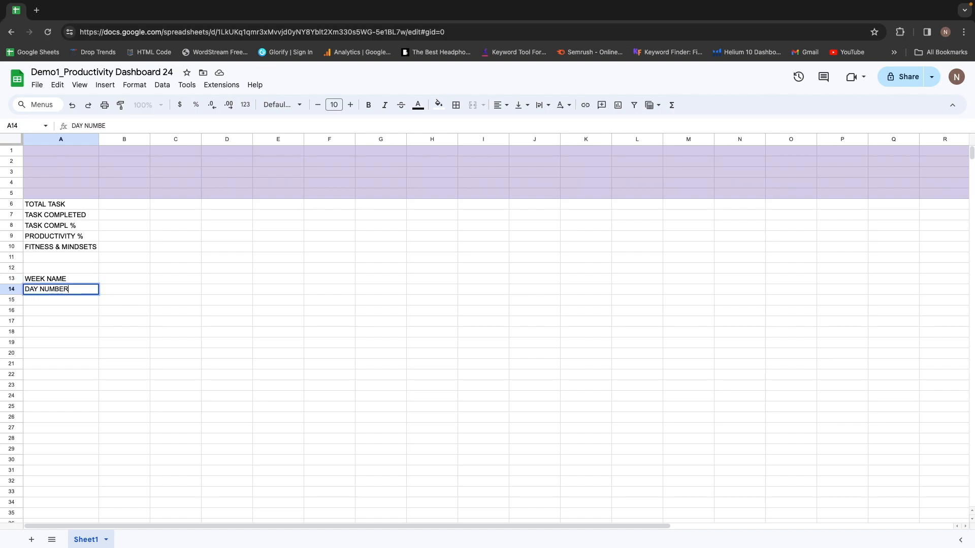
{"action": "key", "text": "Return"}
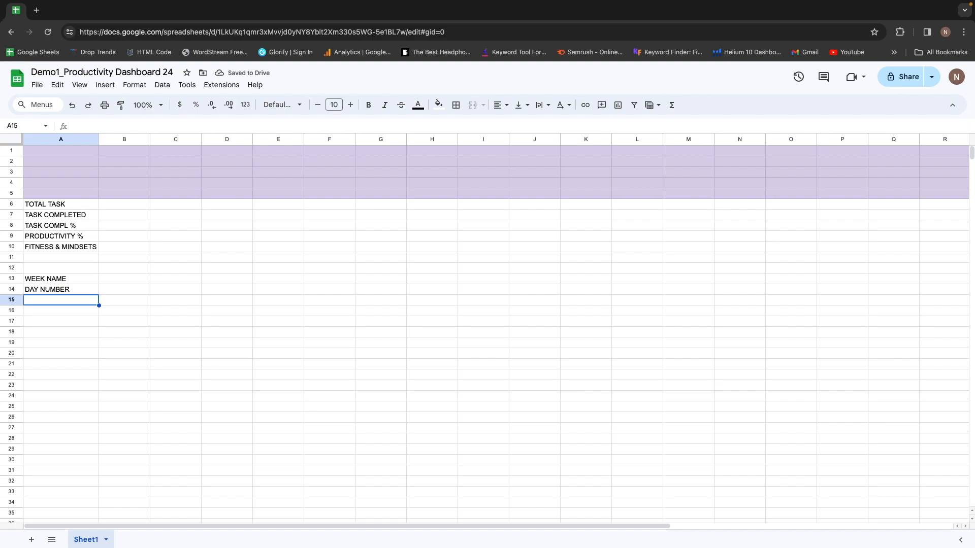
Enter the habit WAKE UP AT 7AM in cell A15.
{"action": "type", "text": "WAKE UP AT 7AM"}
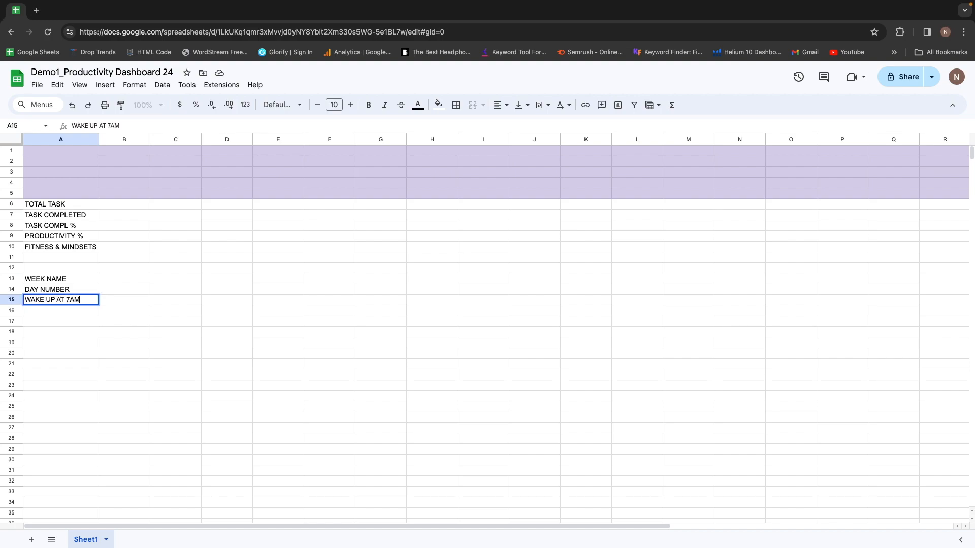
{"action": "key", "text": "Return"}
{"action": "key", "text": "Up"}
{"action": "key", "text": "Down"}
{"action": "key", "text": "Up"}
{"action": "key", "text": "Down"}
{"action": "key", "text": "Up"}
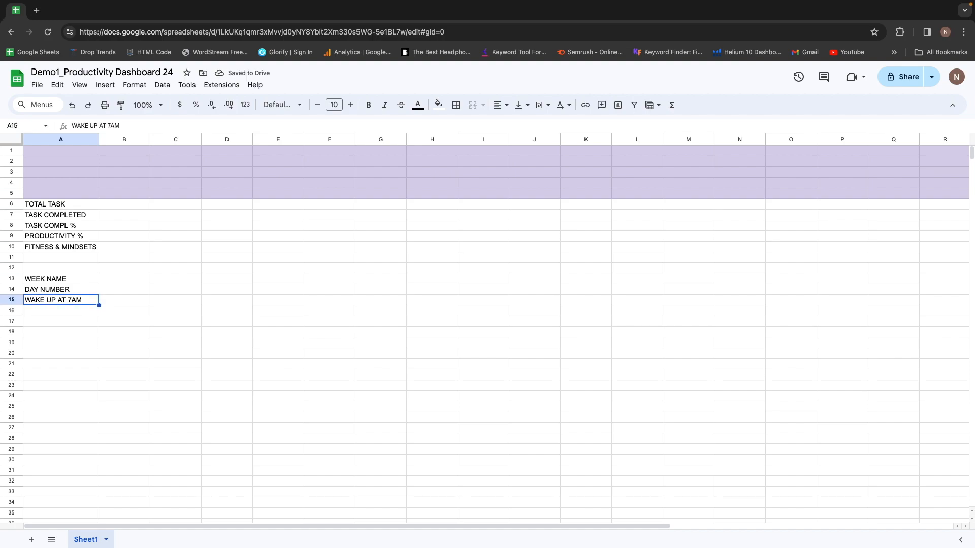
{"action": "key", "text": "Down"}
{"action": "key", "text": "Up"}
{"action": "key", "text": "Down"}
{"action": "key", "text": "Up"}
{"action": "key", "text": "Down"}
{"action": "key", "text": "Up"}
{"action": "key", "text": "Down"}
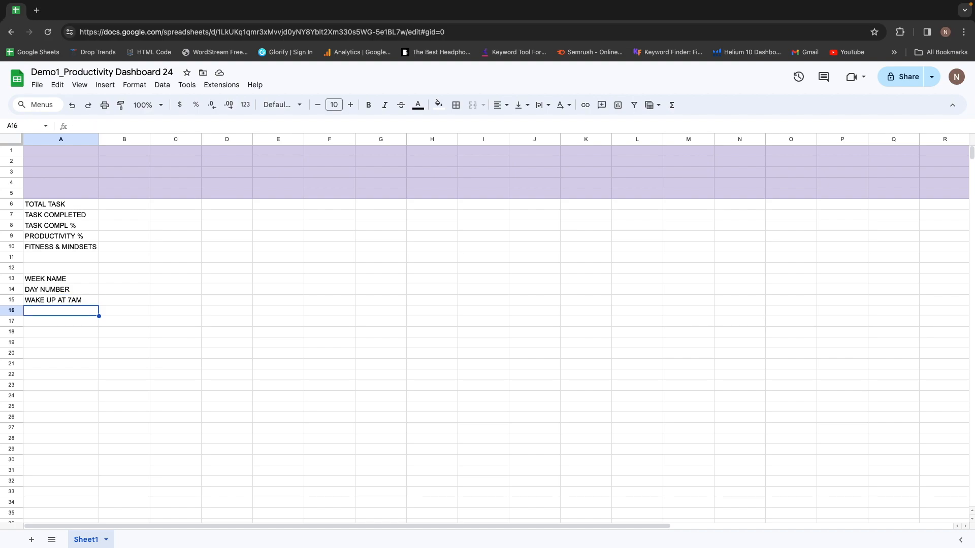
{"action": "key", "text": "Up"}
{"action": "key", "text": "Down"}
{"action": "key", "text": "Up"}
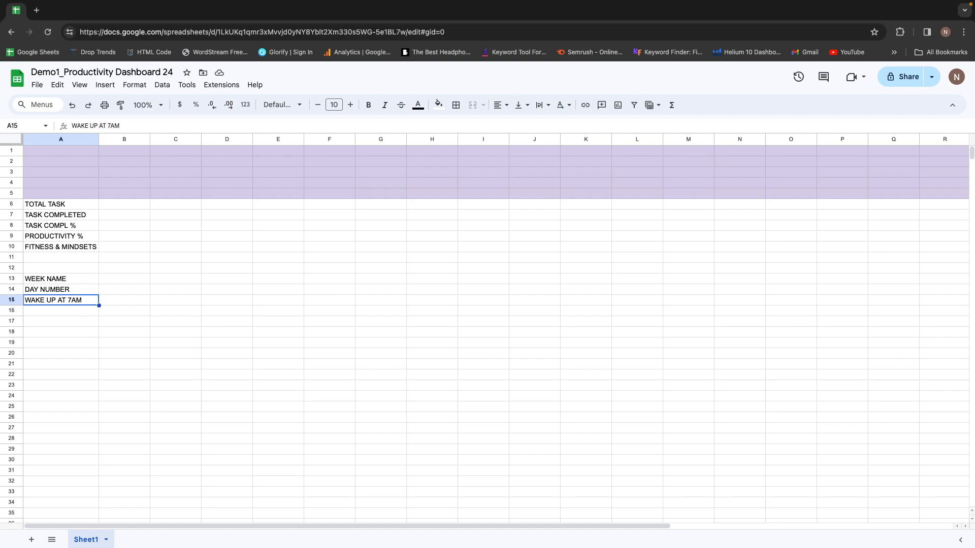
{"action": "key", "text": "Down"}
{"action": "key", "text": "Up"}
{"action": "key", "text": "Down"}
{"action": "key", "text": "Up"}
{"action": "key", "text": "Down"}
{"action": "key", "text": "Up"}
{"action": "key", "text": "Down"}
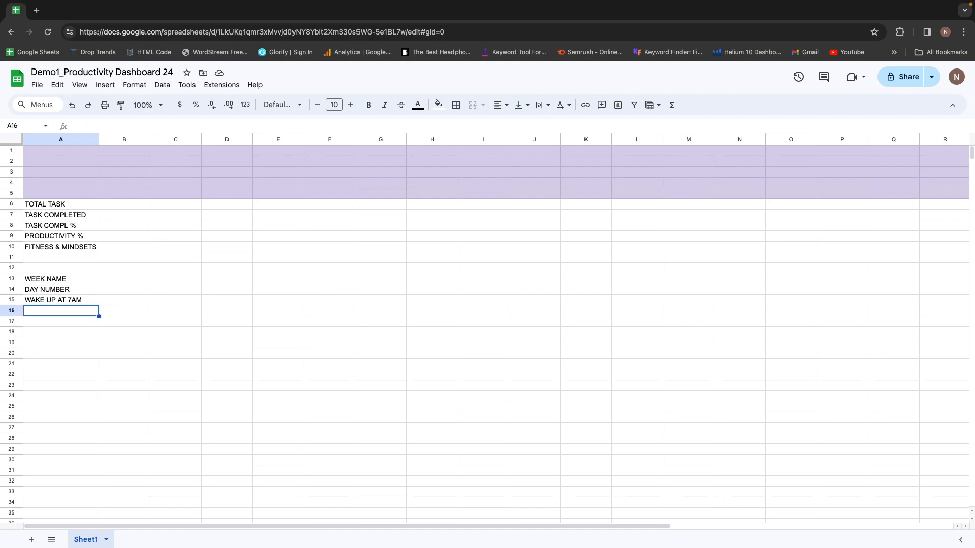
{"action": "key", "text": "Up"}
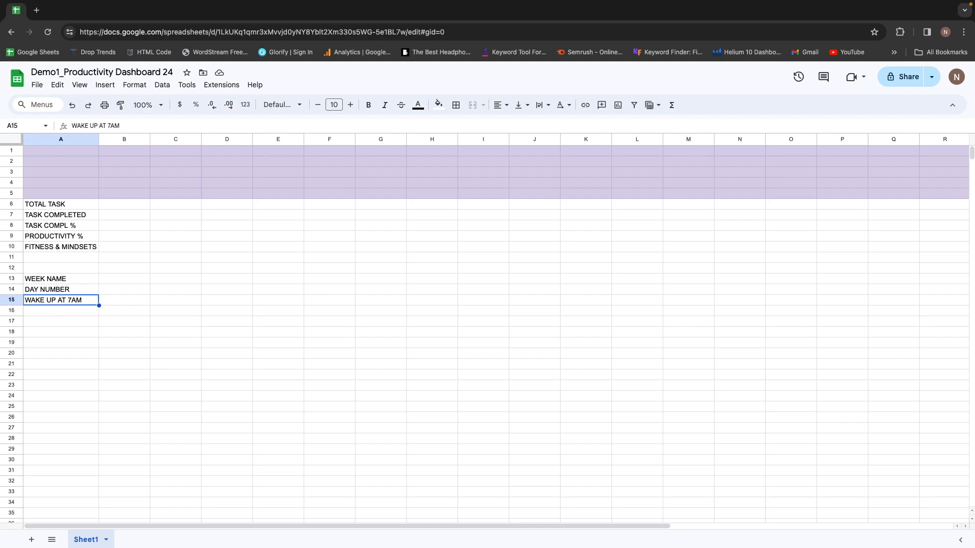
Enter the habit RUNNING 30MIN in cell A16.
{"action": "key", "text": "Down"}
{"action": "key", "text": "Up"}
{"action": "key", "text": "Down"}
{"action": "type", "text": "RUNNING "}
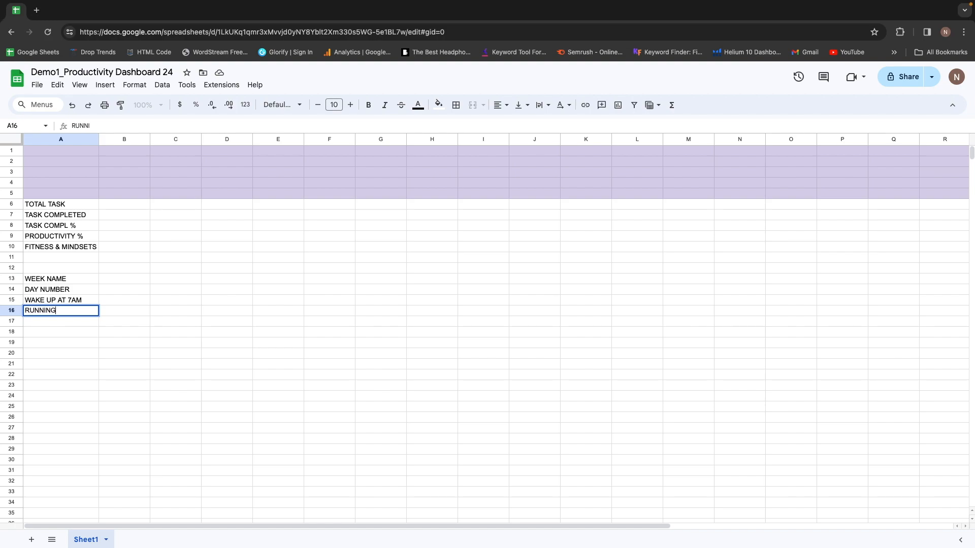
{"action": "type", "text": "30MIN"}
{"action": "key", "text": "Return"}
{"action": "key", "text": "Up"}
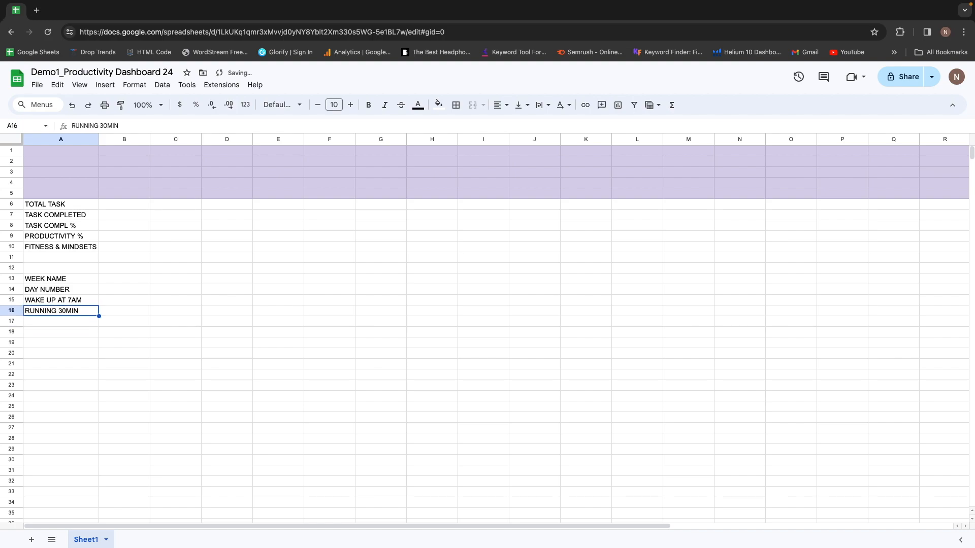
Enter the habit SHOWER AT 8AM in cell A17.
{"action": "key", "text": "Down"}
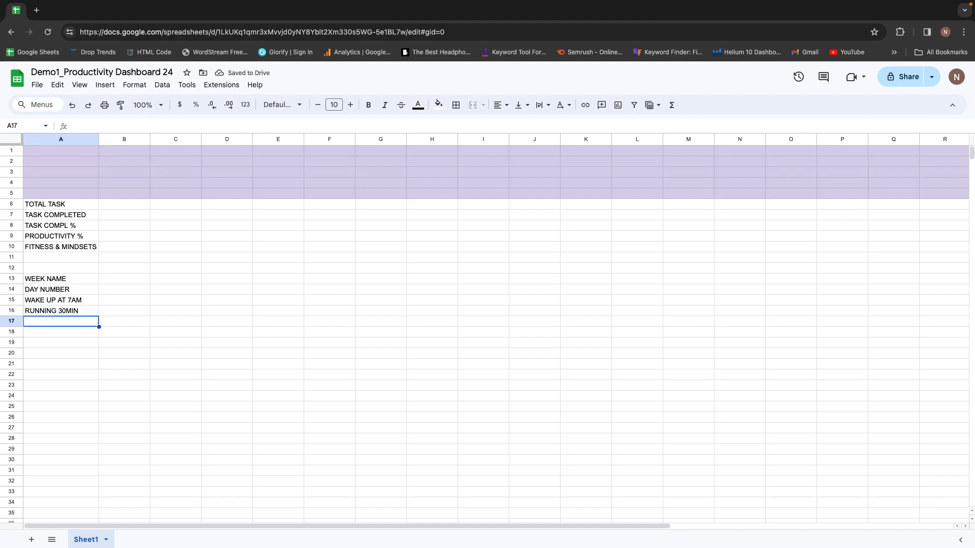
{"action": "type", "text": "SH"}
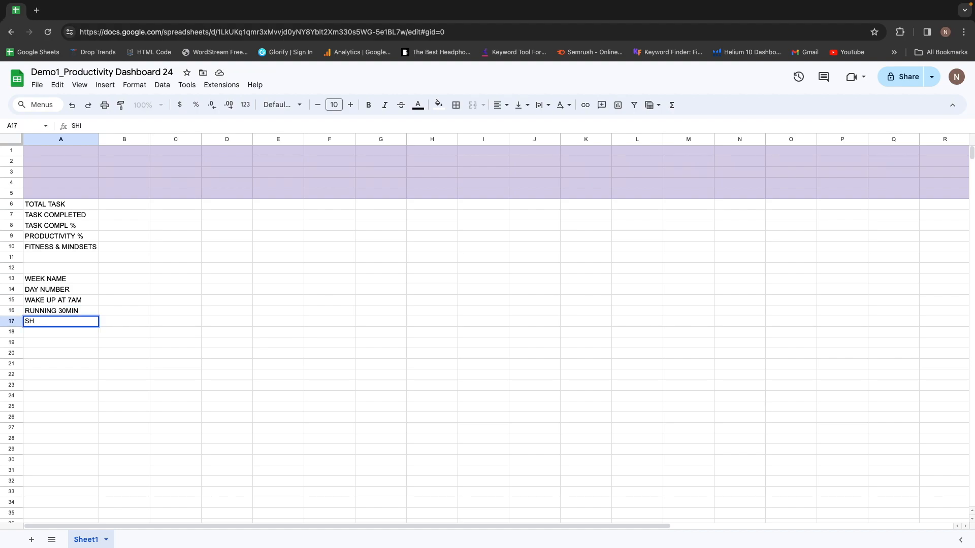
{"action": "type", "text": "OWER AT 8AM"}
{"action": "key", "text": "Return"}
Enter the habit BREAKFAST AT 8:30 in cell A18.
{"action": "type", "text": "BREAK"}
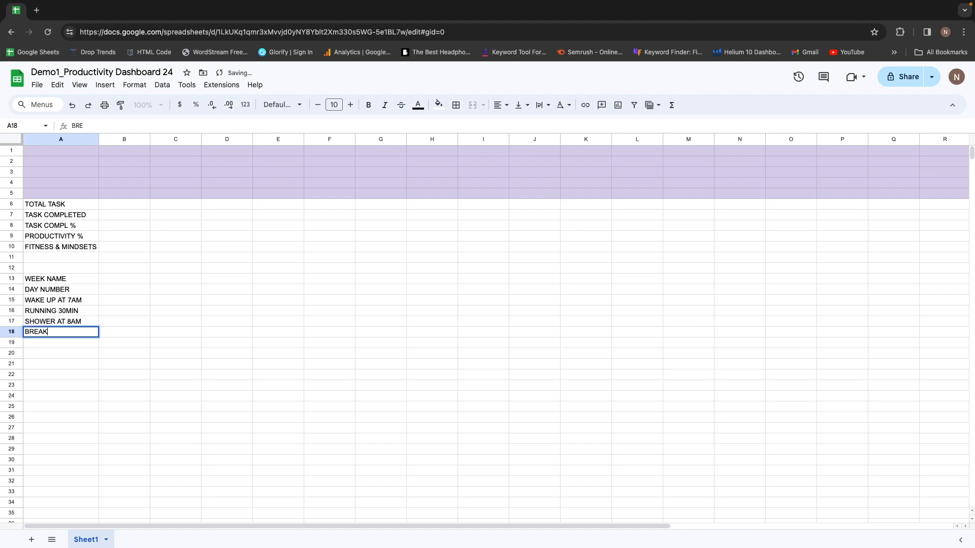
{"action": "type", "text": "FAST AT 8:30"}
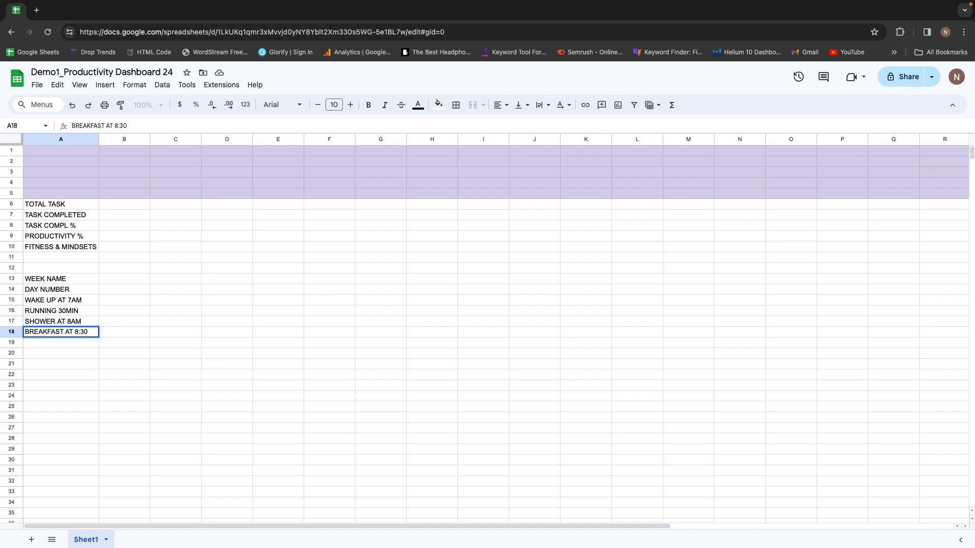
{"action": "key", "text": "Return"}
{"action": "key", "text": "Up"}
{"action": "key", "text": "Down"}
{"action": "key", "text": "Up"}
{"action": "key", "text": "Up"}
{"action": "key", "text": "Up"}
{"action": "key", "text": "Up"}
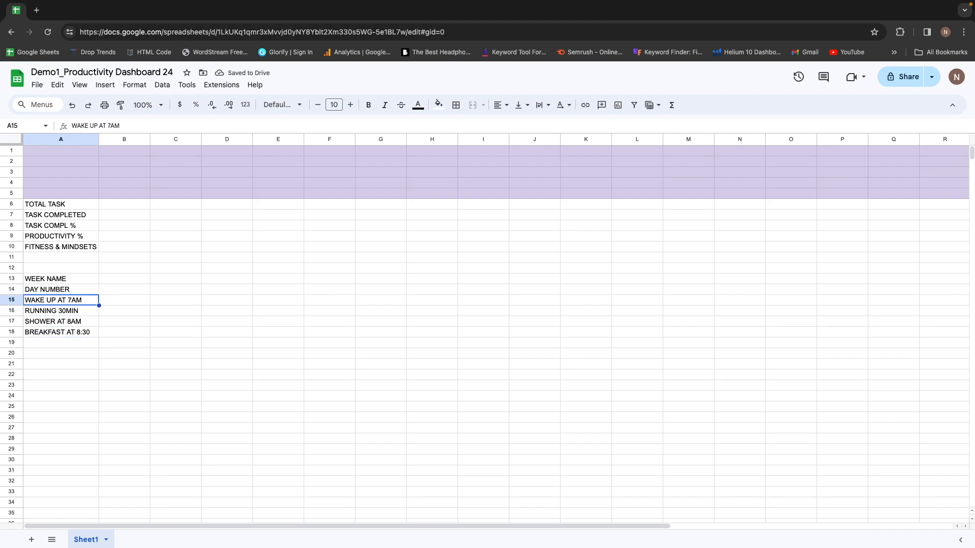
{"action": "key", "text": "Down"}
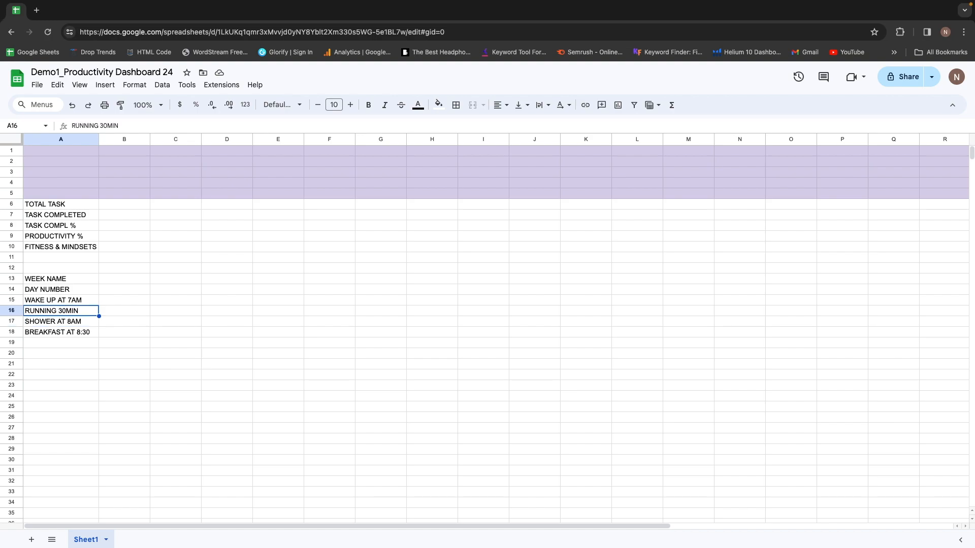
{"action": "key", "text": "Down"}
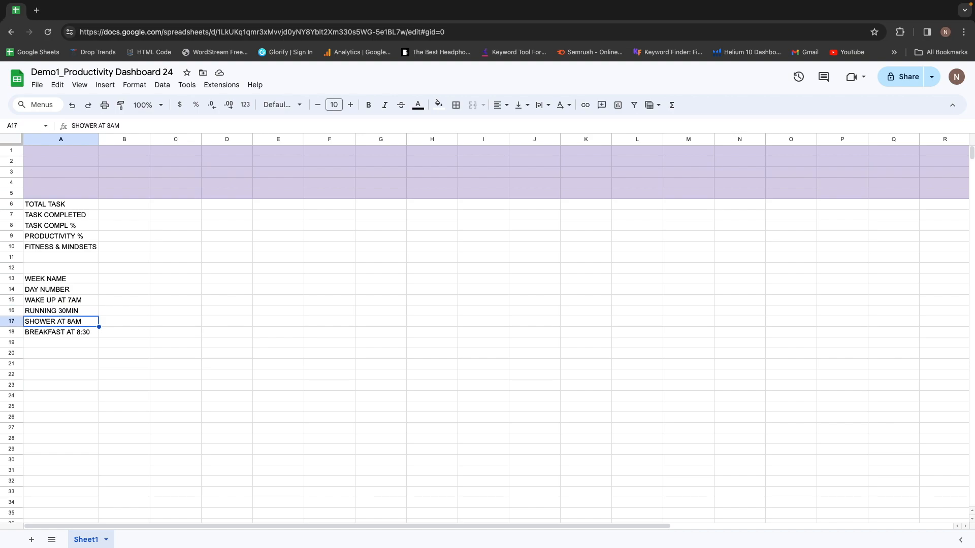
{"action": "key", "text": "Down"}
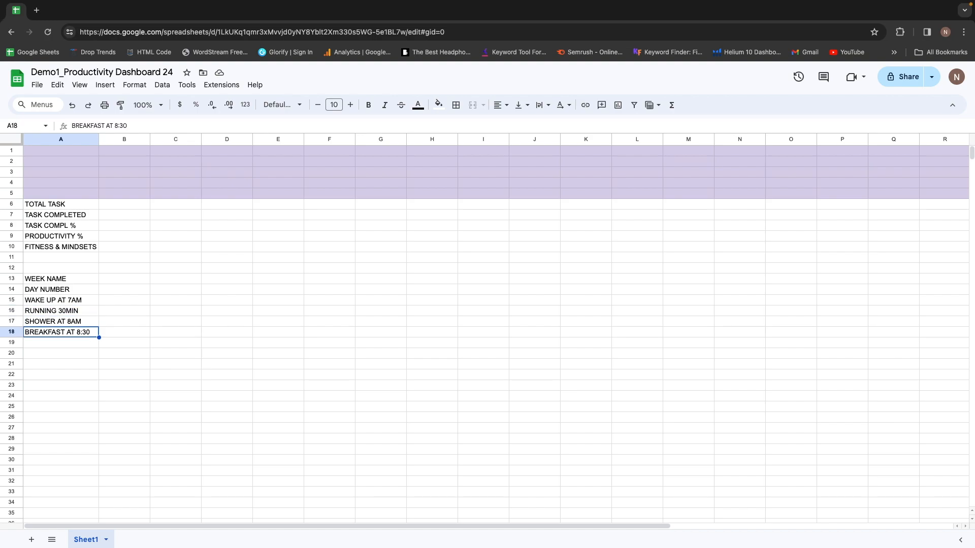
Enter the habit LEARNING 9-1PM in cell A19, correcting the time range while writing it.
{"action": "key", "text": "Down"}
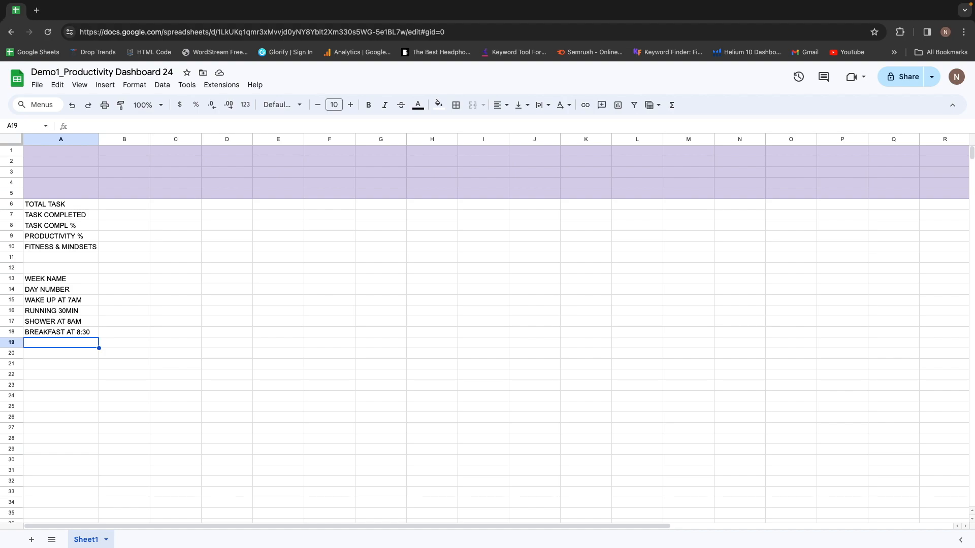
{"action": "type", "text": "LEARNING"}
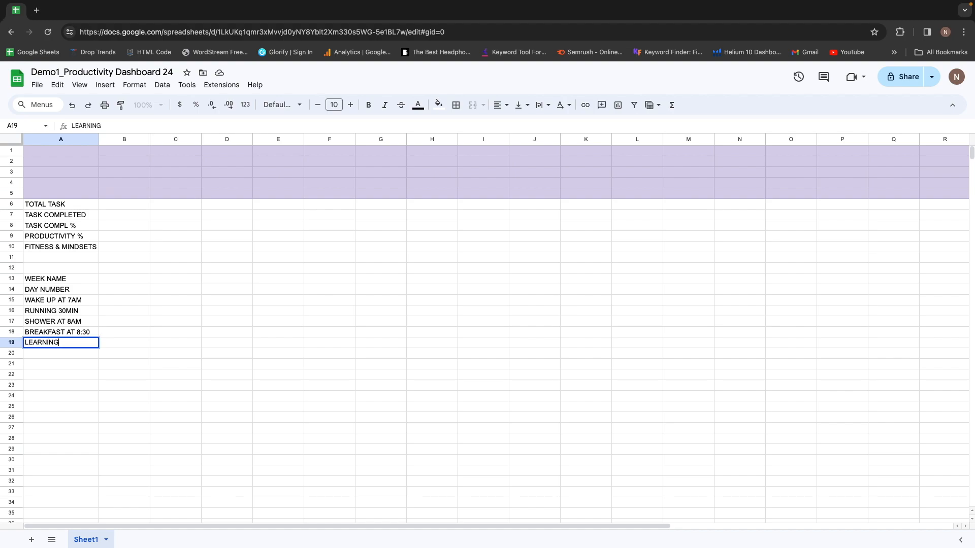
{"action": "type", "text": " 8"}
{"action": "key", "text": "BackSpace"}
{"action": "type", "text": "8"}
{"action": "type", "text": "-1"}
{"action": "type", "text": "PM"}
{"action": "key", "text": "BackSpace"}
{"action": "key", "text": "BackSpace"}
{"action": "key", "text": "BackSpace"}
{"action": "key", "text": "BackSpace"}
{"action": "key", "text": "BackSpace"}
{"action": "type", "text": "9-11OPM"}
{"action": "key", "text": "Return"}
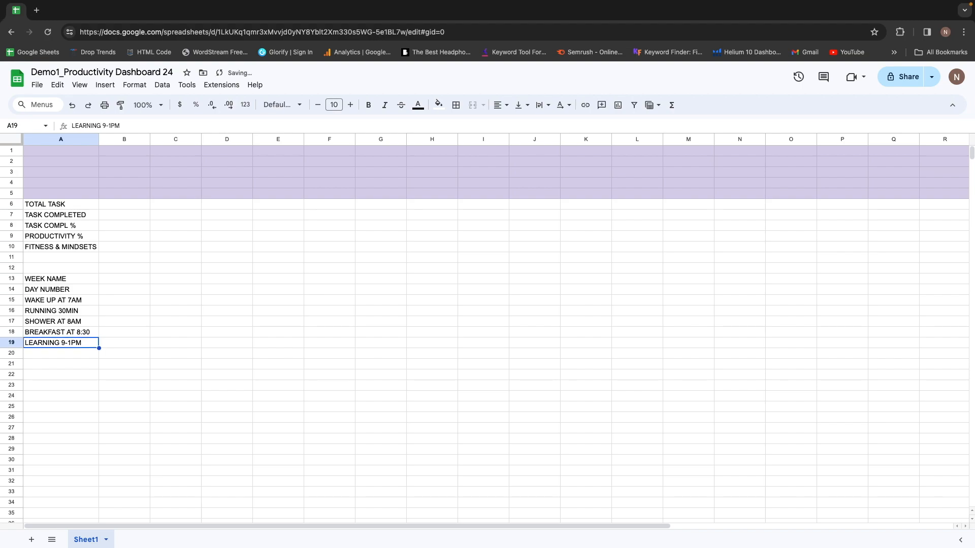
{"action": "key", "text": "Up"}
{"action": "key", "text": "Up"}
{"action": "key", "text": "Up"}
{"action": "key", "text": "Up"}
{"action": "key", "text": "Up"}
{"action": "key", "text": "Up"}
{"action": "key", "text": "Up"}
{"action": "key", "text": "Up"}
{"action": "key", "text": "Up"}
{"action": "key", "text": "Up"}
{"action": "key", "text": "Up"}
{"action": "key", "text": "Up"}
{"action": "key", "text": "Up"}
{"action": "key", "text": "Down"}
{"action": "key", "text": "Down"}
{"action": "key", "text": "Down"}
{"action": "key", "text": "Up"}
{"action": "key", "text": "Down"}
{"action": "key", "text": "Up"}
{"action": "key", "text": "Up"}
{"action": "key", "text": "Down"}
{"action": "key", "text": "Down"}
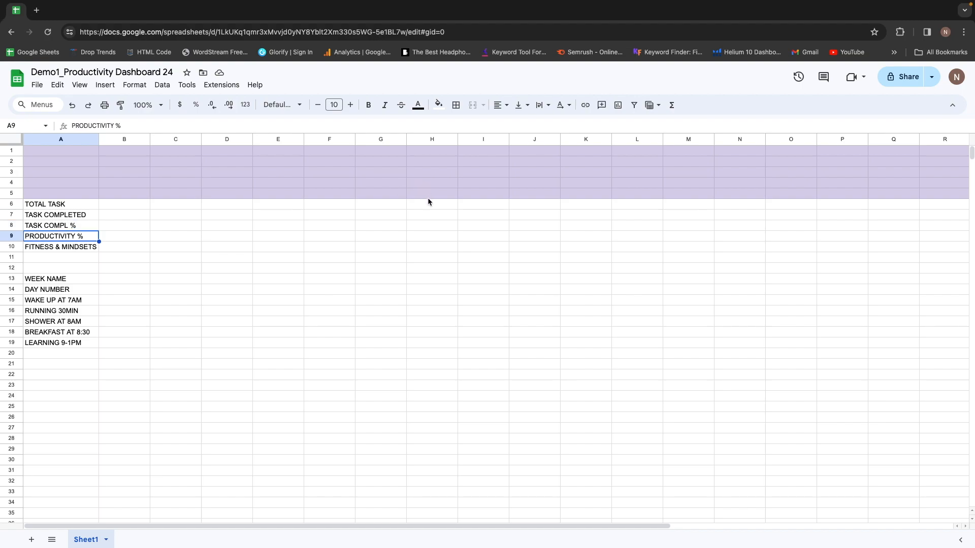
Fill the PRODUCTIVITY % cell A9 and the LEARNING 9-1PM cell A19 with light green.
{"action": "left_click", "coordinate": [440, 105]}
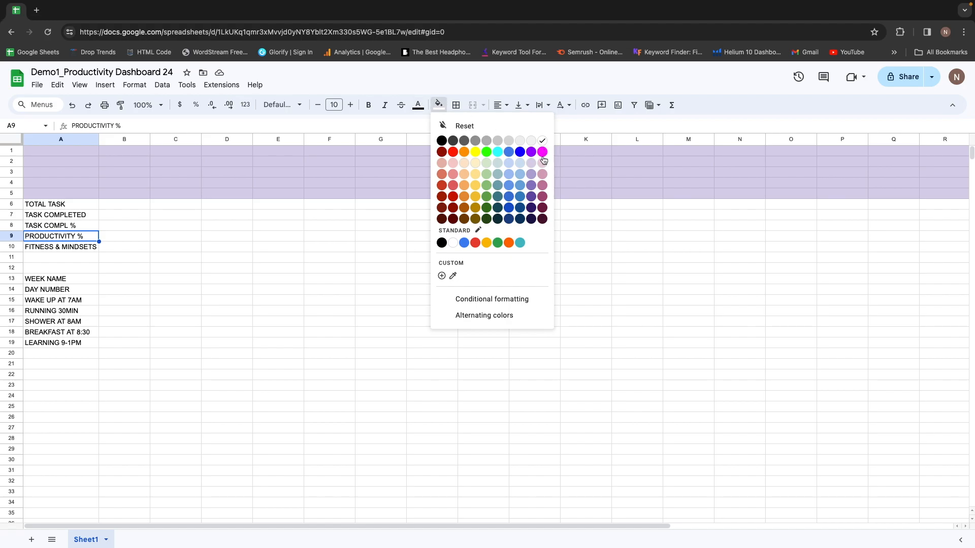
{"action": "left_click", "coordinate": [487, 164]}
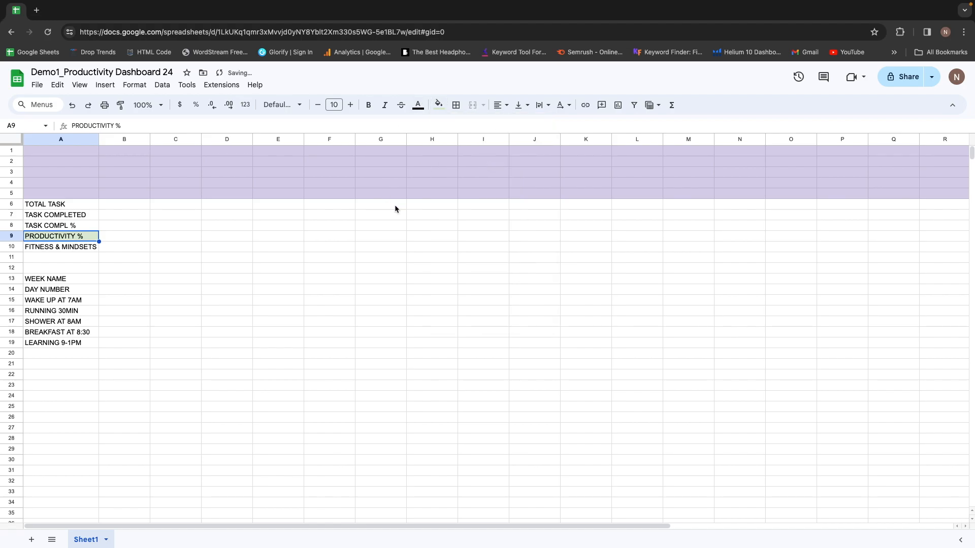
{"action": "left_click", "coordinate": [52, 346]}
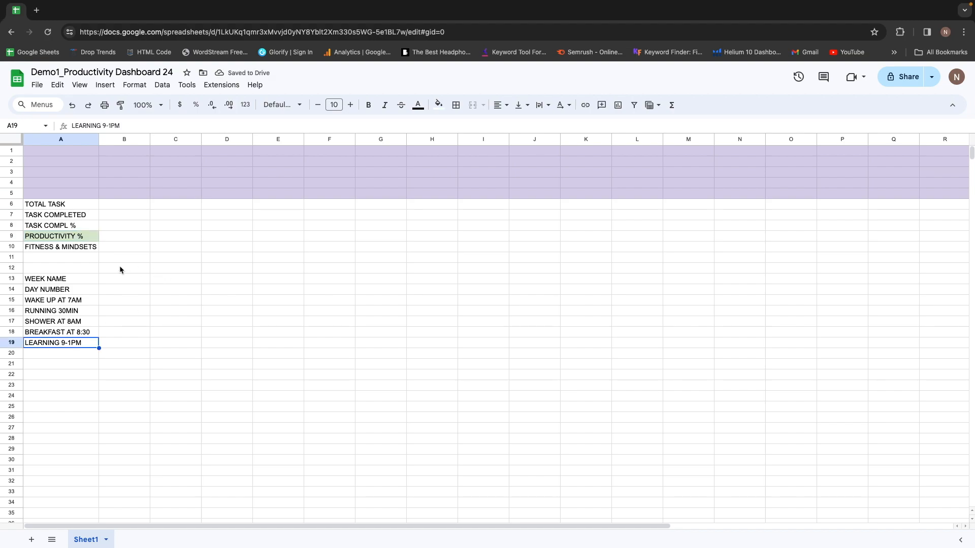
{"action": "left_click", "coordinate": [437, 106]}
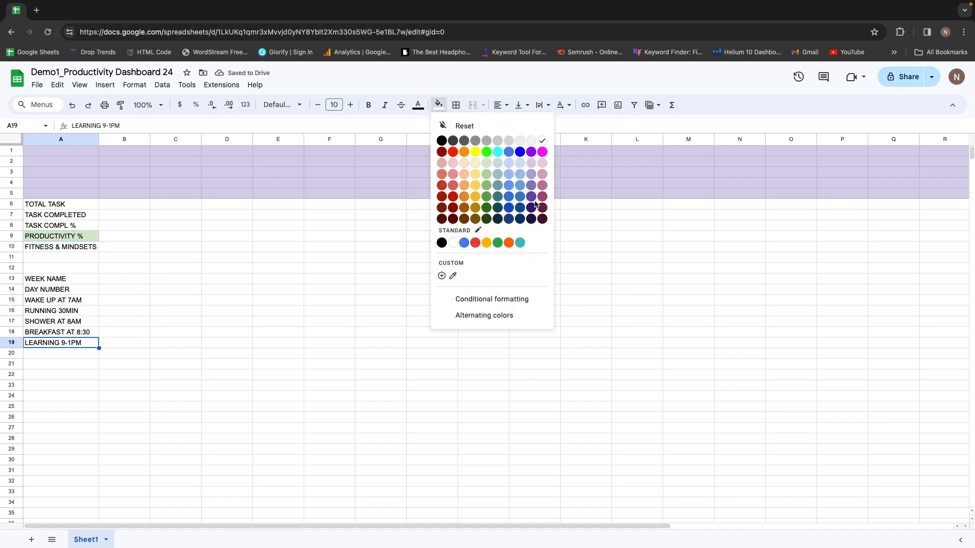
{"action": "left_click", "coordinate": [486, 165]}
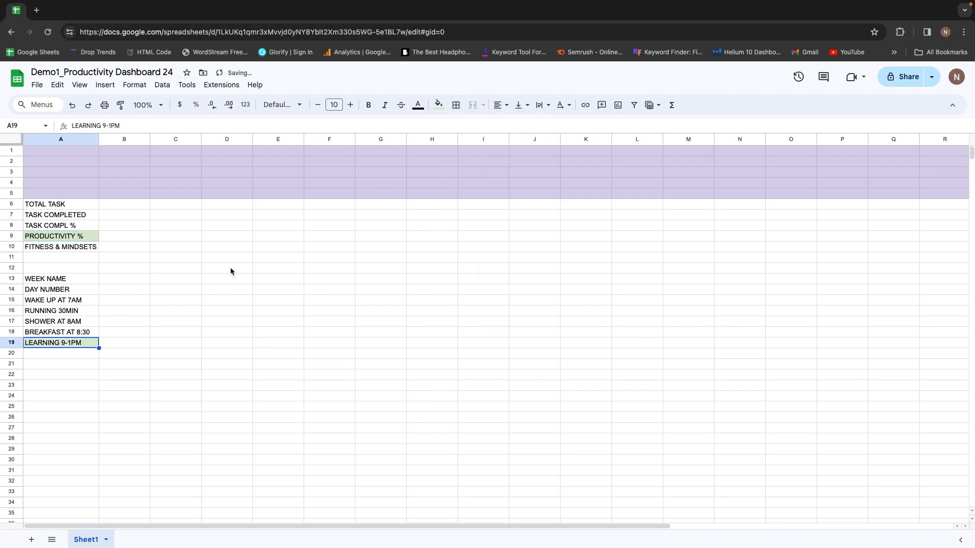
{"action": "key", "text": "Up"}
{"action": "key", "text": "Up"}
{"action": "key", "text": "Up"}
{"action": "key", "text": "Up"}
{"action": "key", "text": "Up"}
{"action": "key", "text": "Up"}
{"action": "key", "text": "Down"}
{"action": "key", "text": "Down"}
{"action": "key", "text": "Down"}
{"action": "key", "text": "Down"}
{"action": "key", "text": "Down"}
{"action": "key", "text": "Down"}
{"action": "key", "text": "Down"}
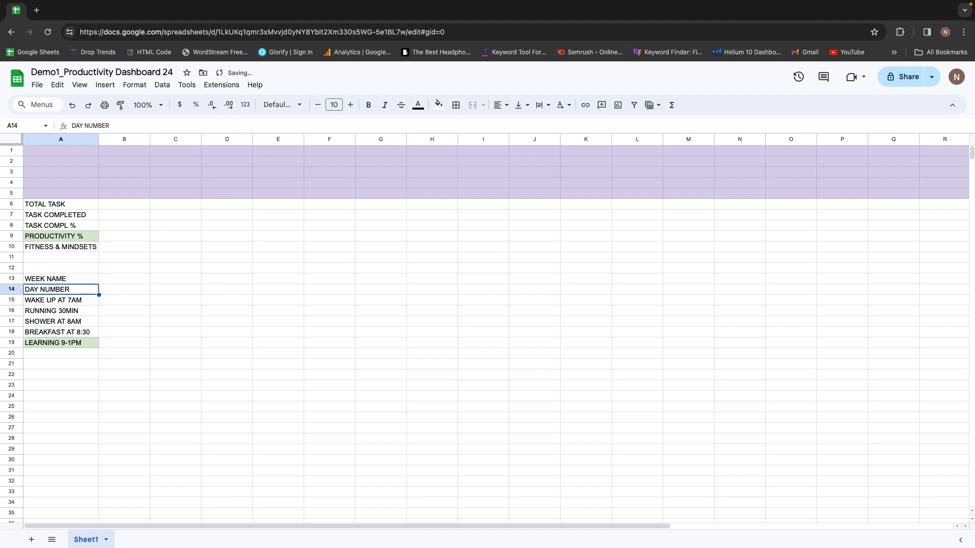
{"action": "key", "text": "Up"}
{"action": "key", "text": "Right"}
{"action": "key", "text": "Left"}
{"action": "key", "text": "Down"}
{"action": "key", "text": "Up"}
{"action": "key", "text": "Down"}
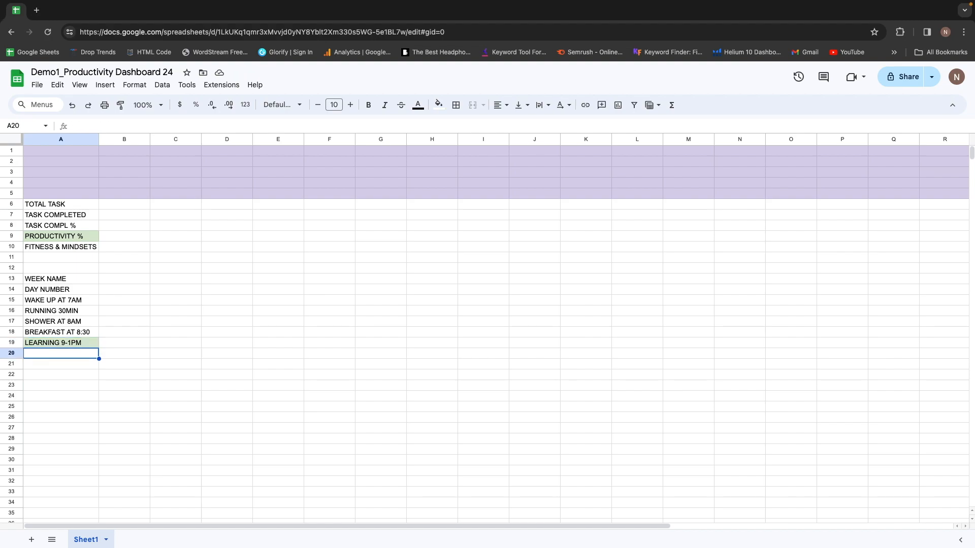
Enter the task UPWORK PROJECT I in cell A20.
{"action": "left_click", "coordinate": [61, 353]}
{"action": "type", "text": "UPWORK PROJECT I"}
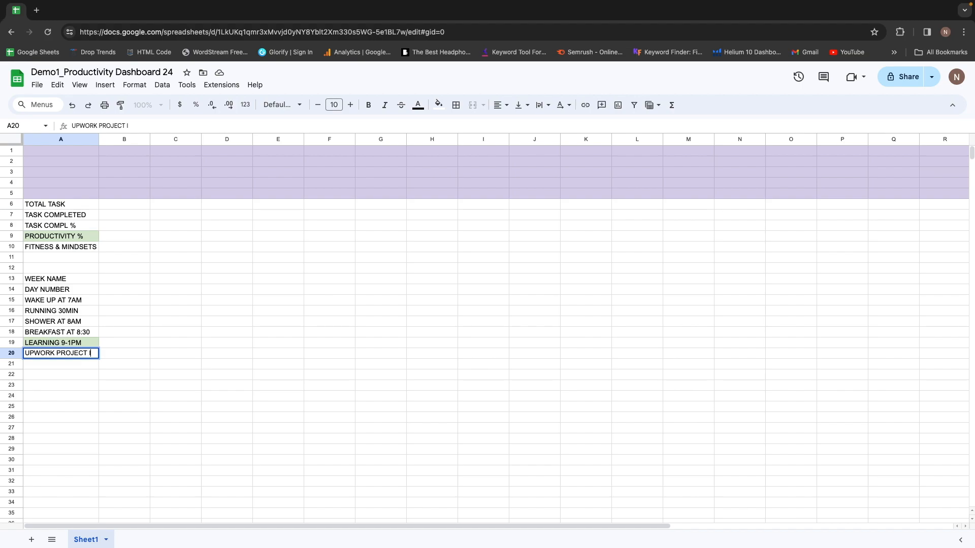
{"action": "key", "text": "Right"}
{"action": "key", "text": "Left"}
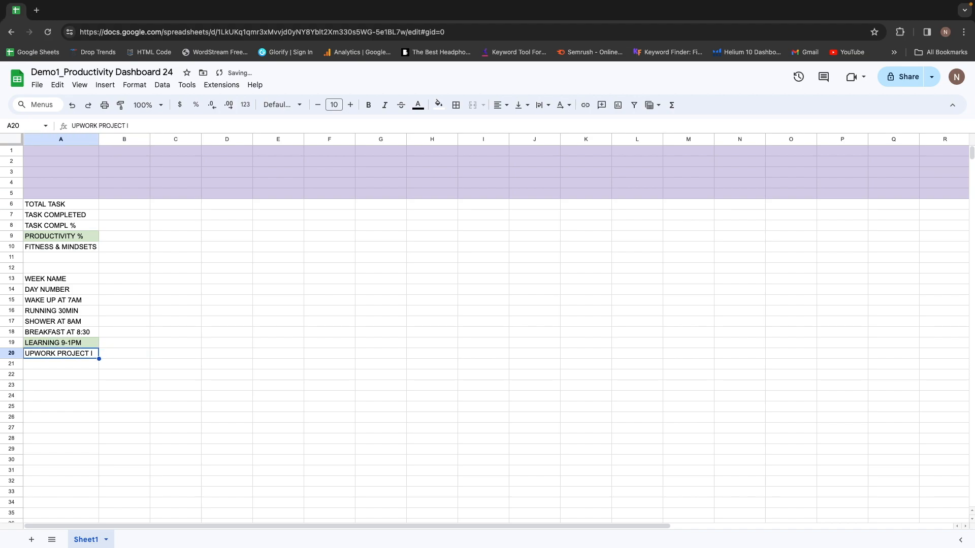
{"action": "key", "text": "Right"}
{"action": "key", "text": "Left"}
{"action": "key", "text": "Right"}
{"action": "key", "text": "Left"}
{"action": "key", "text": "Down"}
{"action": "key", "text": "Up"}
{"action": "key", "text": "Right"}
{"action": "key", "text": "Left"}
{"action": "key", "text": "Down"}
{"action": "key", "text": "Up"}
{"action": "key", "text": "Down"}
{"action": "key", "text": "Up"}
Fill the UPWORK PROJECT I cell with the same light green as the learning habit above it.
{"action": "left_click", "coordinate": [440, 107]}
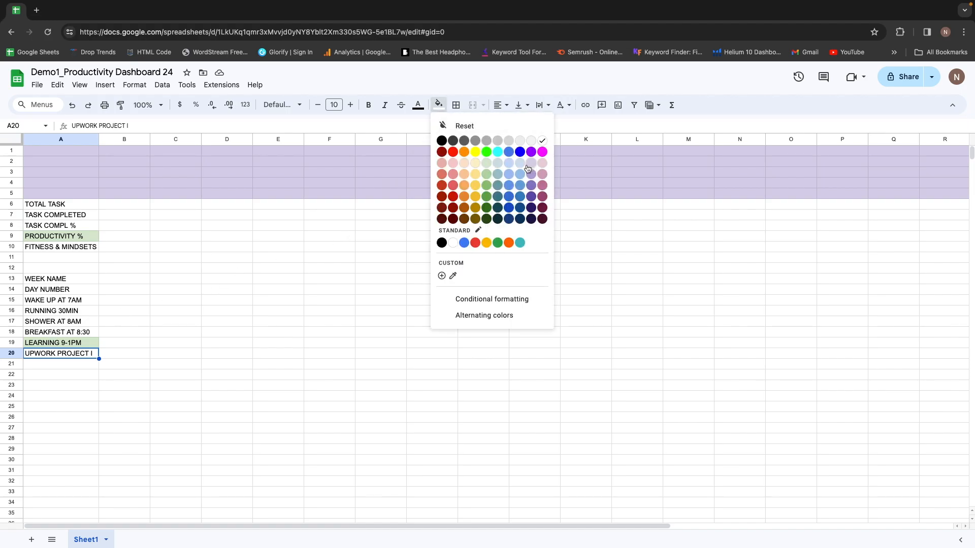
{"action": "left_click", "coordinate": [487, 167]}
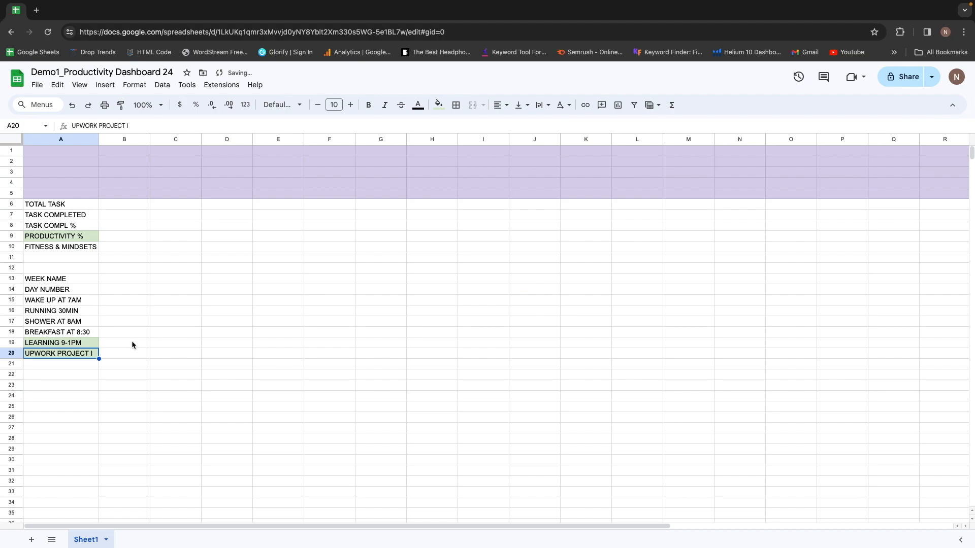
Enter PROJECTS II in cell A21 and fill the cell with light green.
{"action": "key", "text": "Down"}
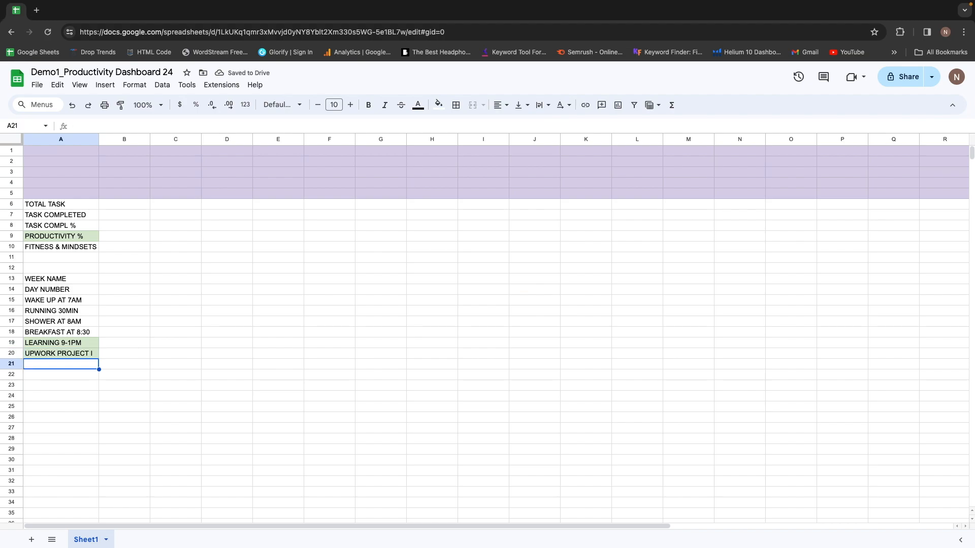
{"action": "type", "text": "PROJECTS"}
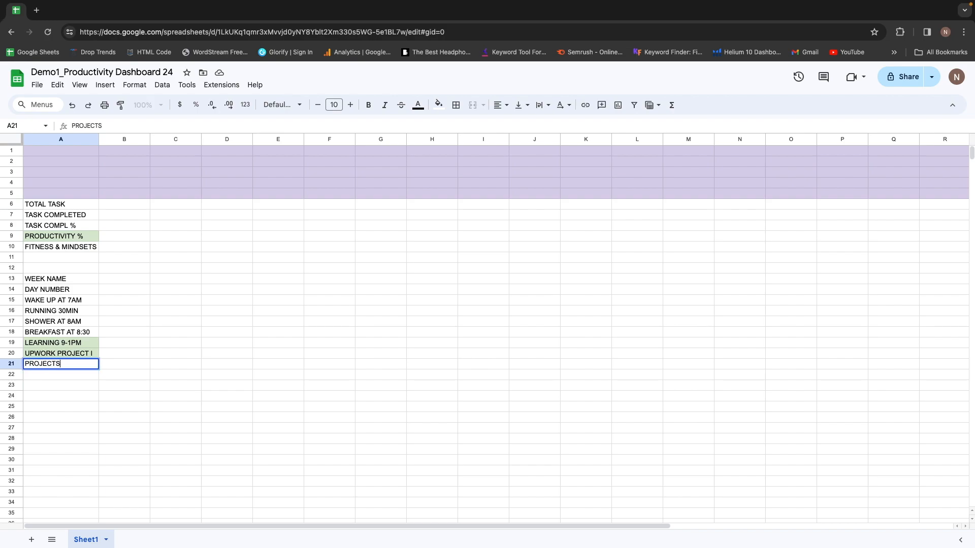
{"action": "type", "text": " II"}
{"action": "key", "text": "Return"}
{"action": "key", "text": "Up"}
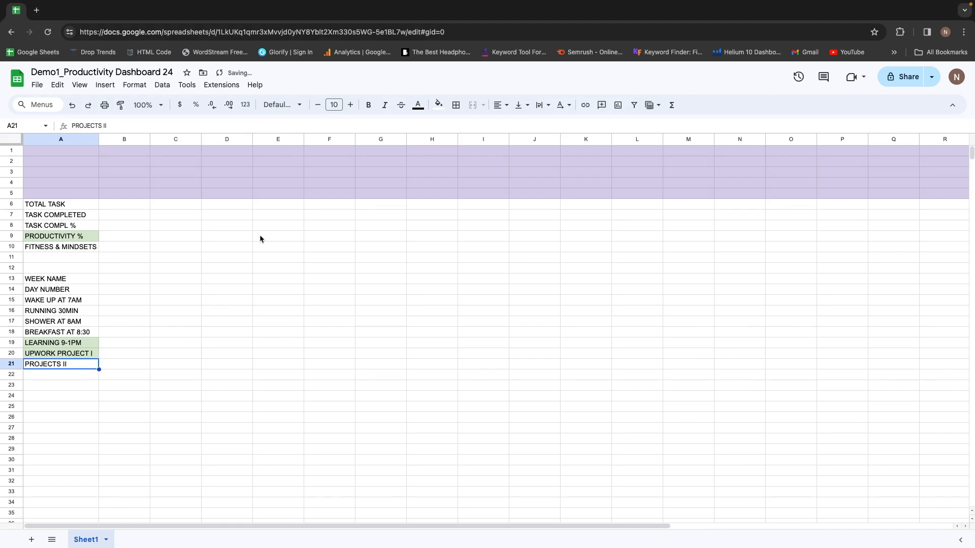
{"action": "left_click", "coordinate": [438, 104]}
{"action": "left_click", "coordinate": [486, 165]}
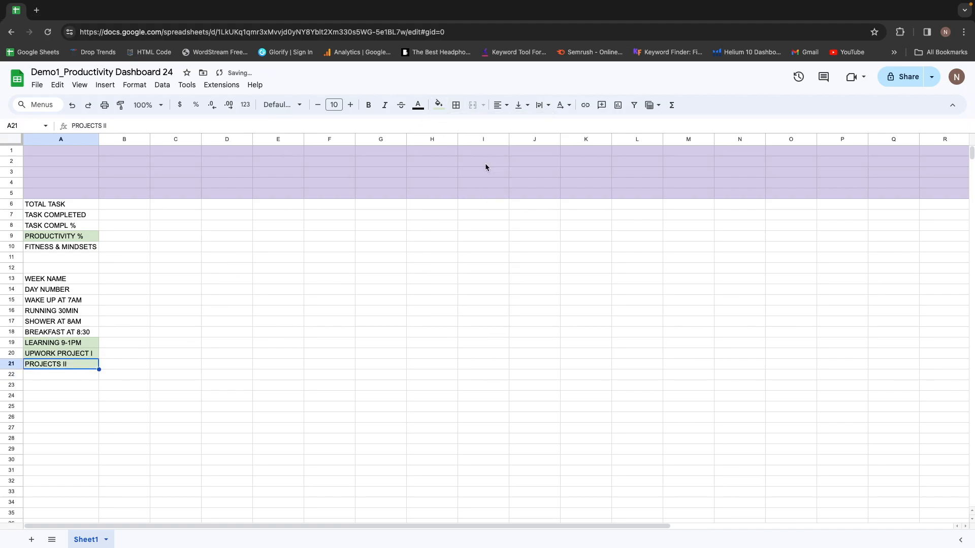
Enter YT VIDEO 3-6 in cell A22 and fill the cell with light green.
{"action": "key", "text": "Down"}
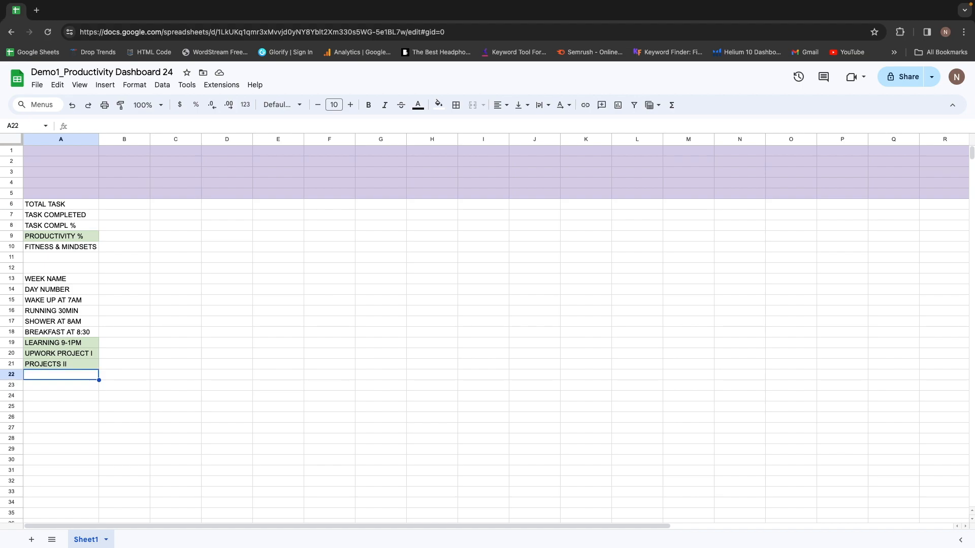
{"action": "type", "text": "YT VID"}
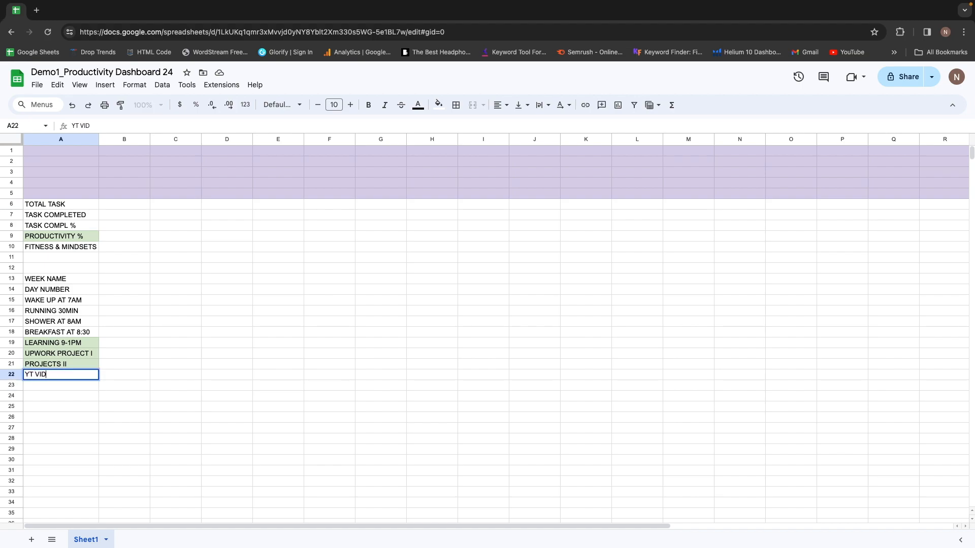
{"action": "type", "text": "EO 3-6"}
{"action": "key", "text": "Return"}
{"action": "key", "text": "Up"}
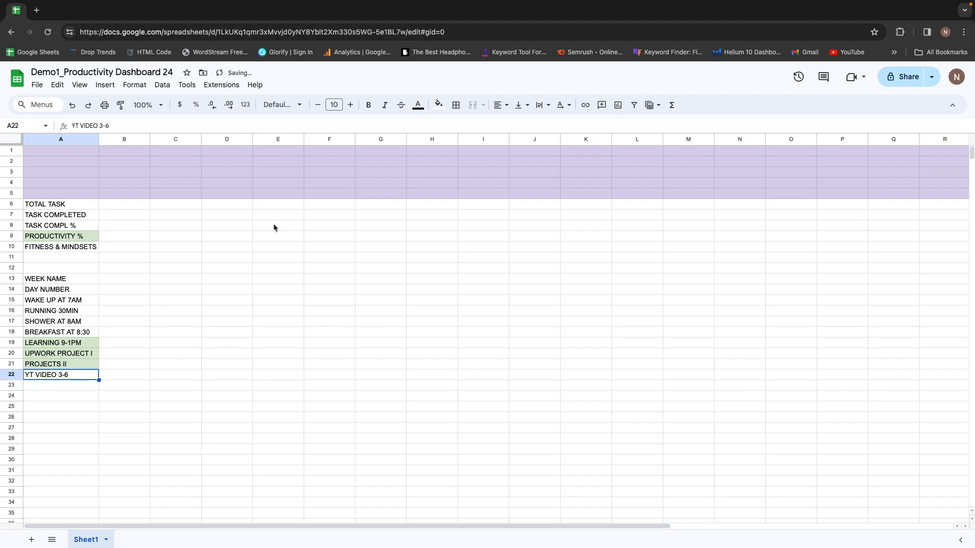
{"action": "left_click", "coordinate": [438, 105]}
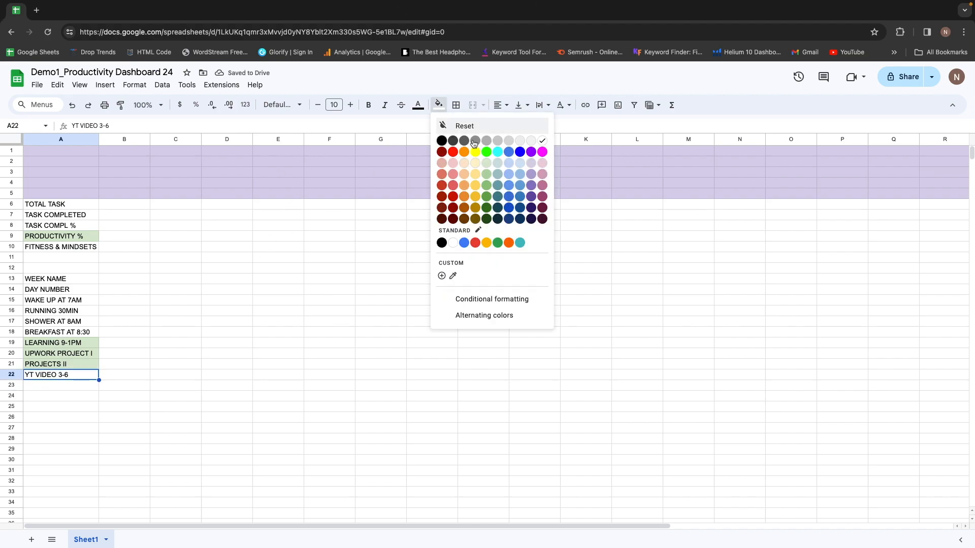
{"action": "left_click", "coordinate": [486, 163]}
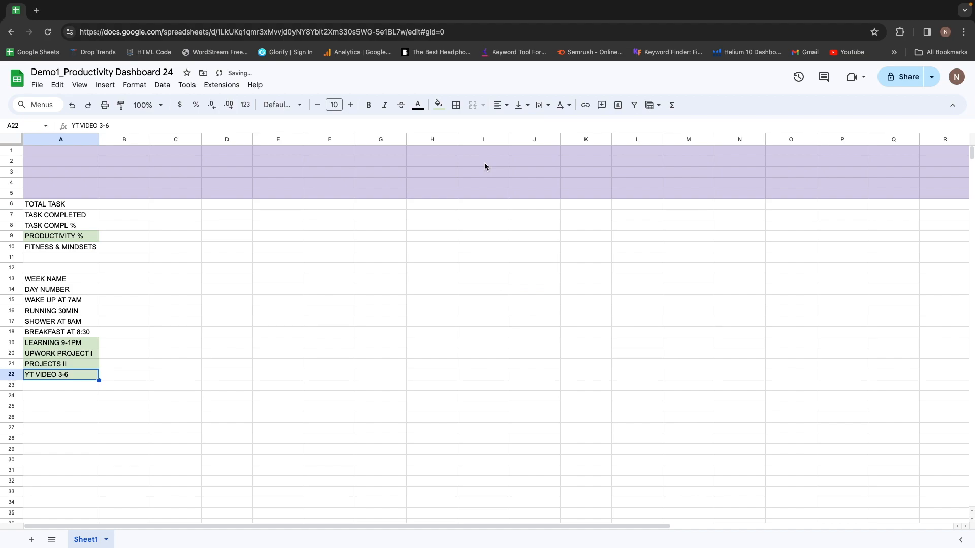
Enter the habit MEDITATION in cell A23.
{"action": "key", "text": "Down"}
{"action": "key", "text": "Up"}
{"action": "key", "text": "Down"}
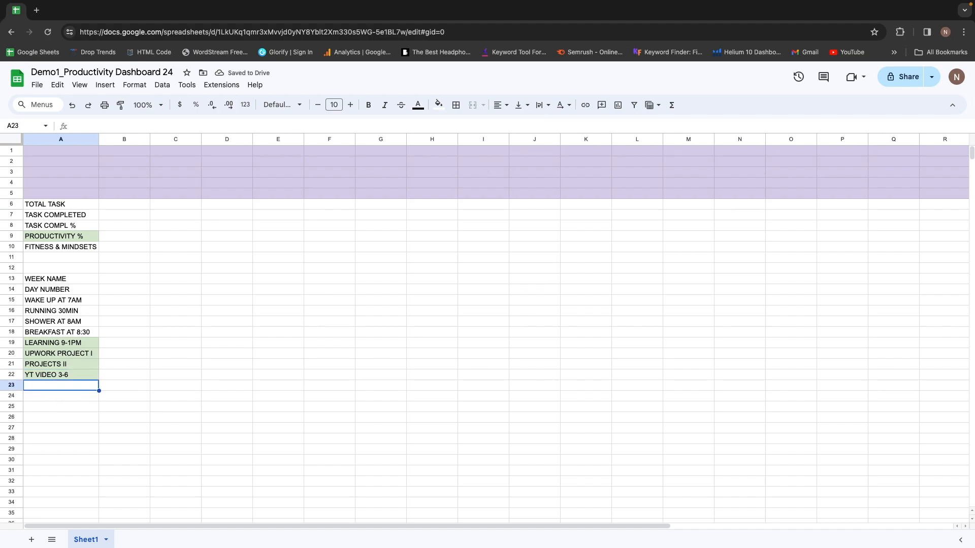
{"action": "type", "text": "MEDITATION"}
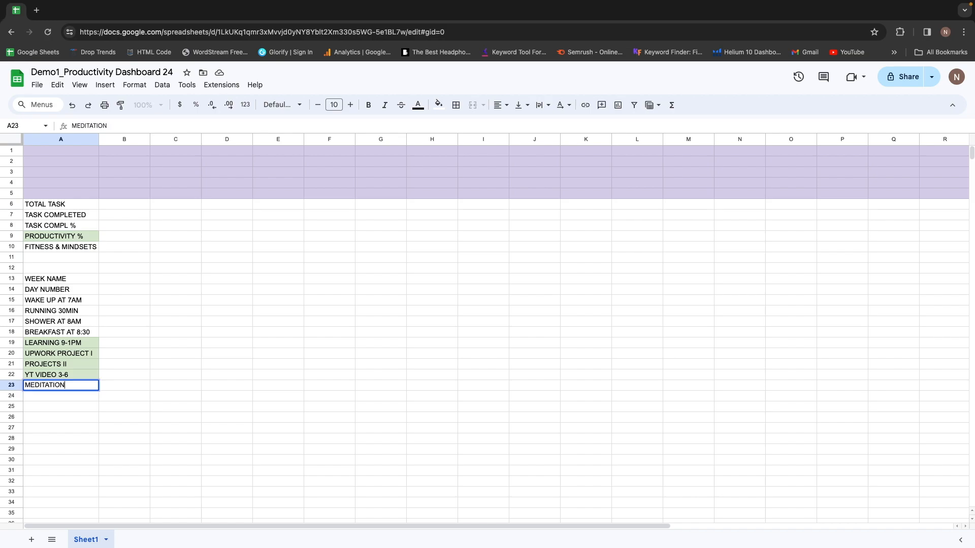
{"action": "key", "text": "Return"}
{"action": "key", "text": "Up"}
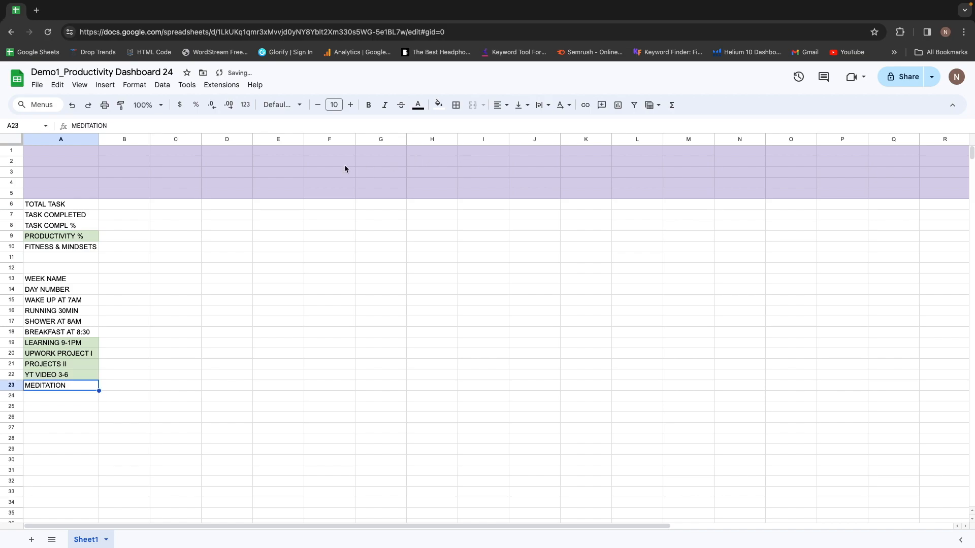
Fill the FITNESS & MINDSETS cell A10 and the MEDITATION cell A23 together with light purple.
{"action": "left_click", "coordinate": [75, 247], "text": "super"}
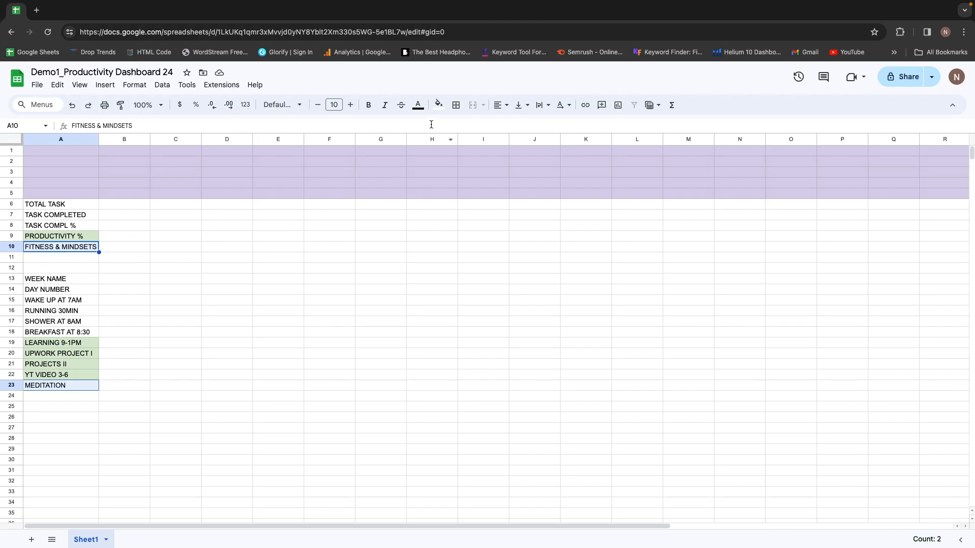
{"action": "left_click", "coordinate": [438, 105]}
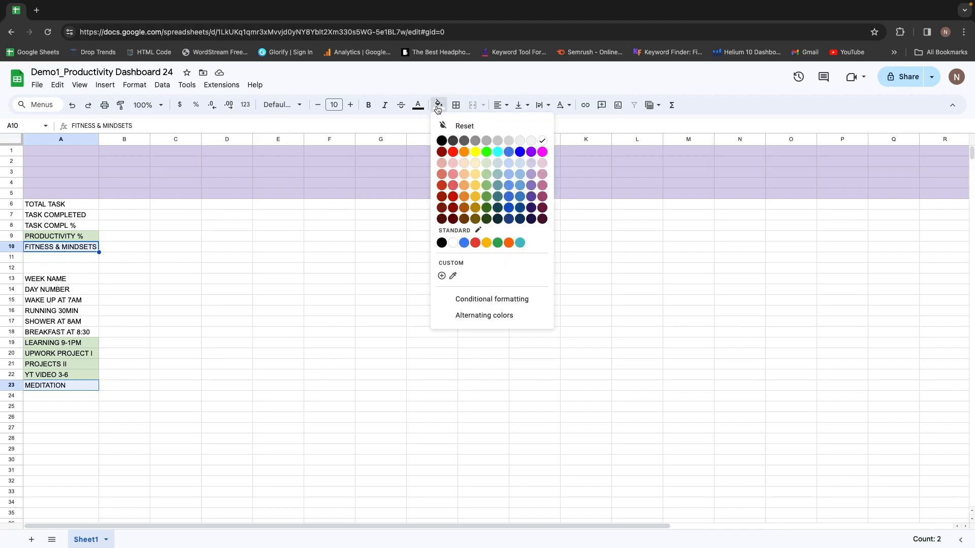
{"action": "left_click", "coordinate": [531, 163]}
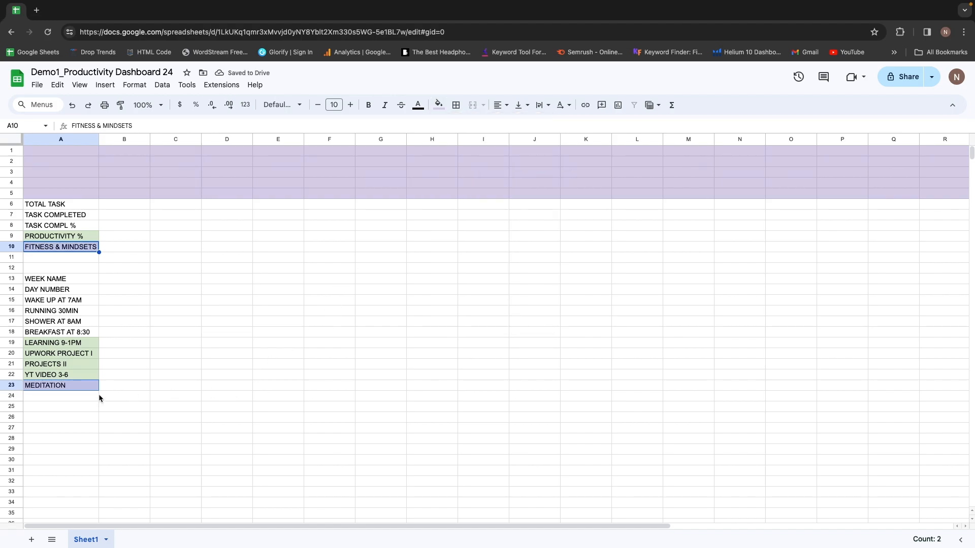
{"action": "key", "text": "Up"}
{"action": "key", "text": "Up"}
{"action": "key", "text": "Up"}
{"action": "key", "text": "Up"}
{"action": "key", "text": "Down"}
{"action": "key", "text": "Down"}
{"action": "key", "text": "Down"}
{"action": "key", "text": "Down"}
Fill the wake-up, running and shower habits in A15:A17 with light purple.
{"action": "key", "text": "Down"}
{"action": "key", "text": "Down"}
{"action": "key", "text": "Down"}
{"action": "key", "text": "Down"}
{"action": "key", "text": "Down"}
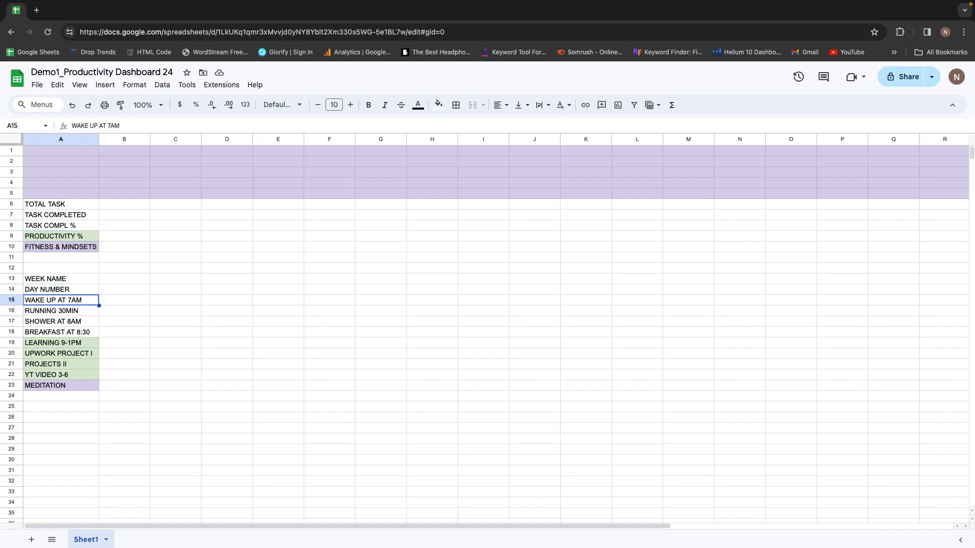
{"action": "key", "text": "shift+Down"}
{"action": "key", "text": "Down"}
{"action": "key", "text": "Up"}
{"action": "key", "text": "Down"}
{"action": "key", "text": "Up"}
{"action": "key", "text": "shift+Down"}
{"action": "key", "text": "shift+Down"}
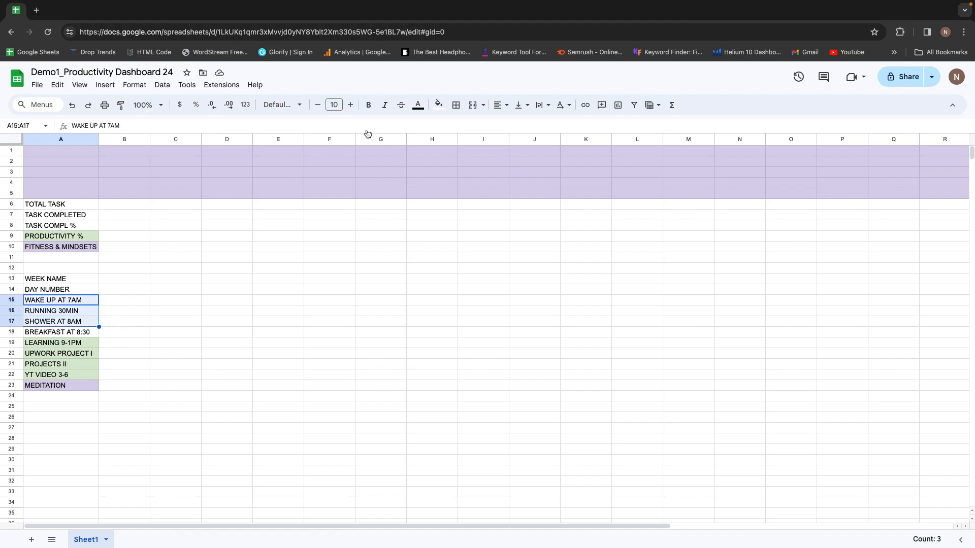
{"action": "left_click", "coordinate": [439, 105]}
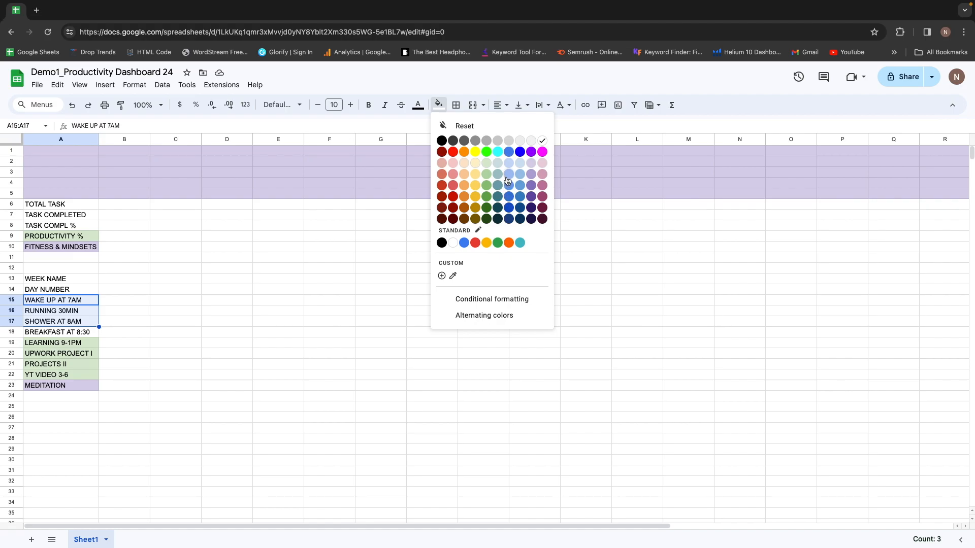
{"action": "left_click", "coordinate": [532, 163]}
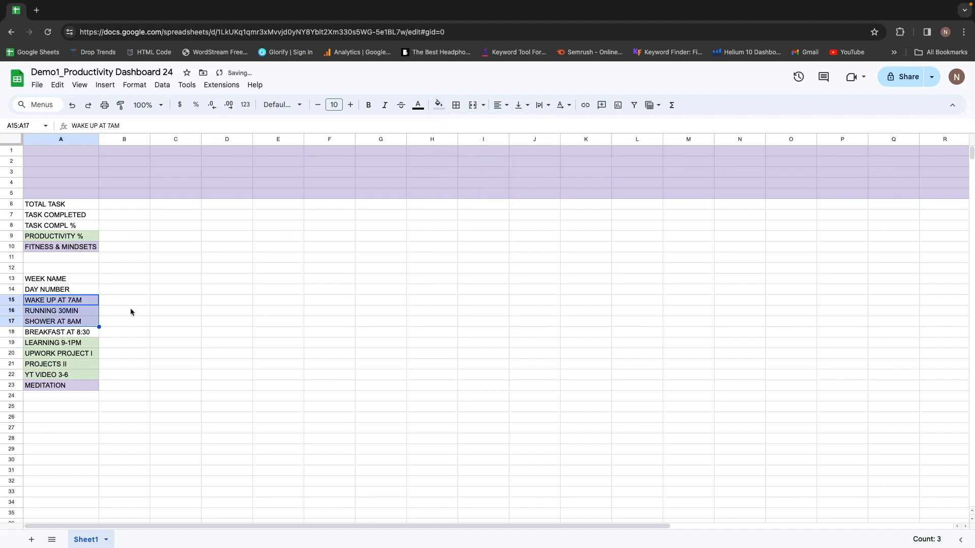
{"action": "key", "text": "super+Down"}
{"action": "key", "text": "Up"}
{"action": "key", "text": "Up"}
{"action": "key", "text": "Up"}
{"action": "key", "text": "Up"}
{"action": "key", "text": "Up"}
{"action": "key", "text": "Down"}
{"action": "key", "text": "Down"}
{"action": "key", "text": "Down"}
{"action": "key", "text": "Down"}
{"action": "key", "text": "Down"}
{"action": "key", "text": "Down"}
{"action": "key", "text": "Up"}
{"action": "key", "text": "Up"}
{"action": "key", "text": "Up"}
{"action": "key", "text": "Up"}
{"action": "key", "text": "Up"}
{"action": "key", "text": "Up"}
{"action": "key", "text": "Up"}
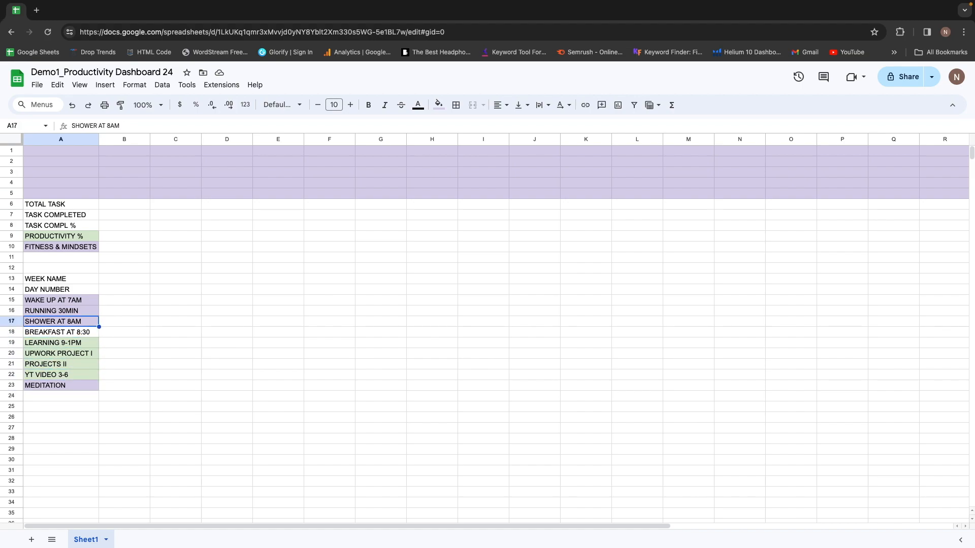
{"action": "key", "text": "Down"}
{"action": "key", "text": "Down"}
{"action": "key", "text": "Down"}
{"action": "key", "text": "Down"}
{"action": "key", "text": "Down"}
{"action": "key", "text": "Down"}
{"action": "key", "text": "Down"}
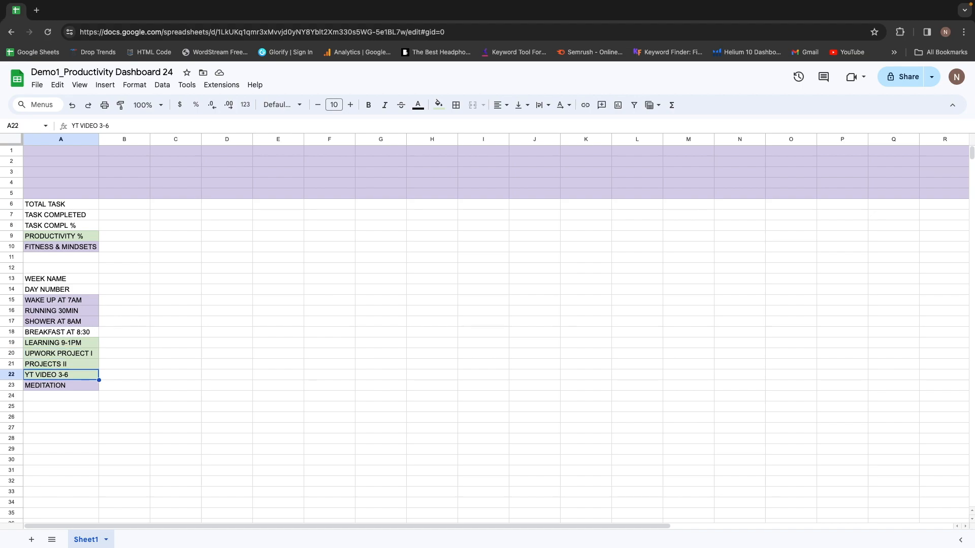
{"action": "key", "text": "Up"}
{"action": "key", "text": "Up"}
{"action": "key", "text": "Up"}
{"action": "key", "text": "Up"}
{"action": "key", "text": "Up"}
{"action": "key", "text": "Up"}
{"action": "key", "text": "Up"}
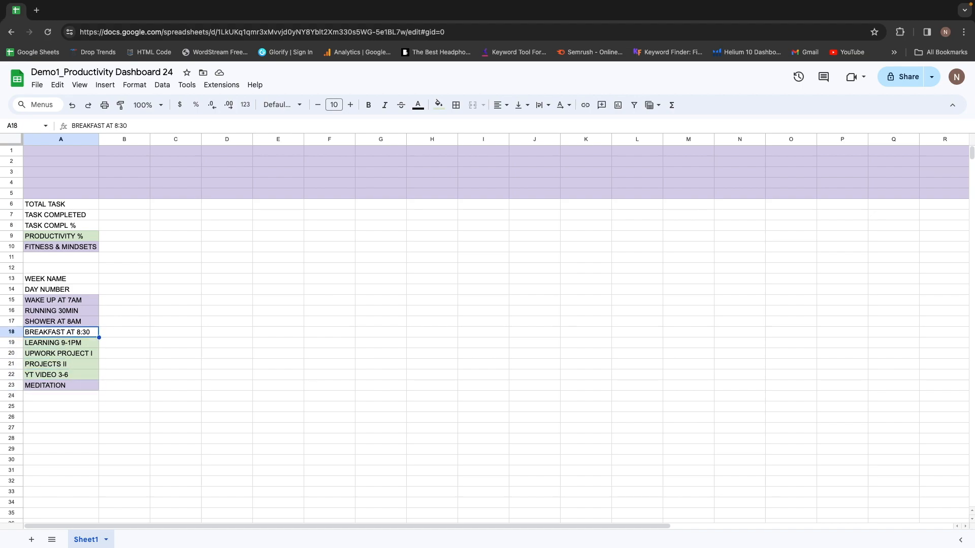
{"action": "key", "text": "Down"}
{"action": "key", "text": "Up"}
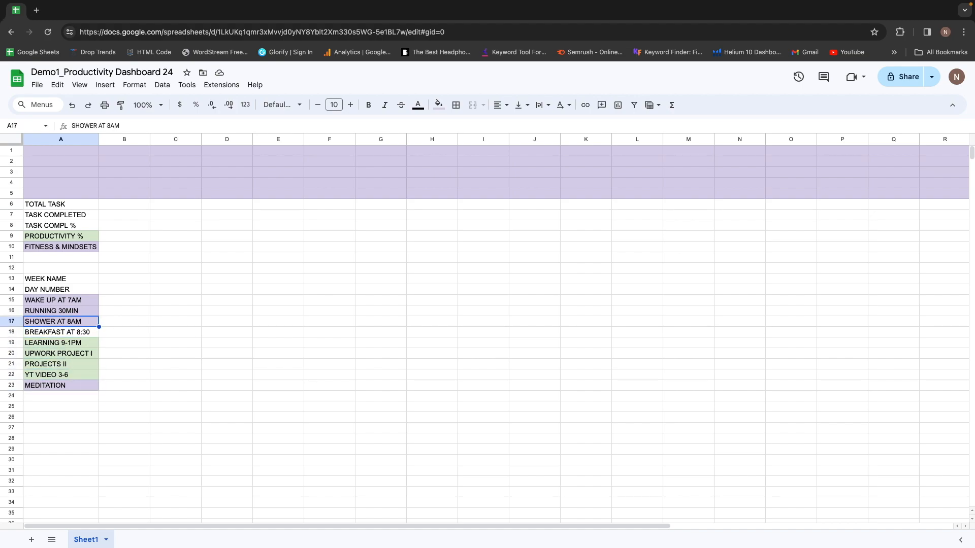
{"action": "key", "text": "Down"}
{"action": "key", "text": "Up"}
{"action": "key", "text": "Down"}
{"action": "key", "text": "Down"}
{"action": "key", "text": "Down"}
{"action": "key", "text": "Down"}
{"action": "key", "text": "Down"}
{"action": "key", "text": "Down"}
{"action": "key", "text": "Down"}
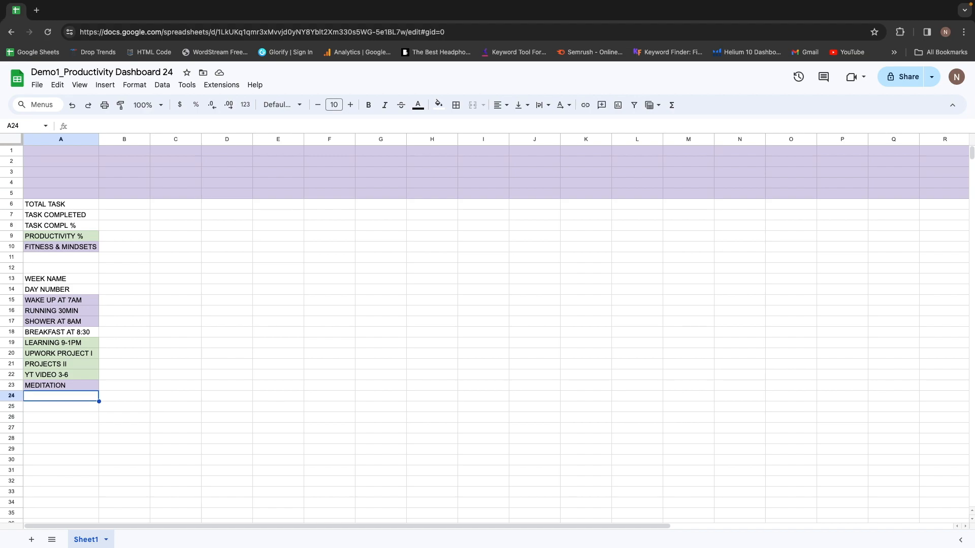
Enter POWER NAP(30 MIN) in cell A24 and fill the cell with light purple.
{"action": "type", "text": "POWER NAP"}
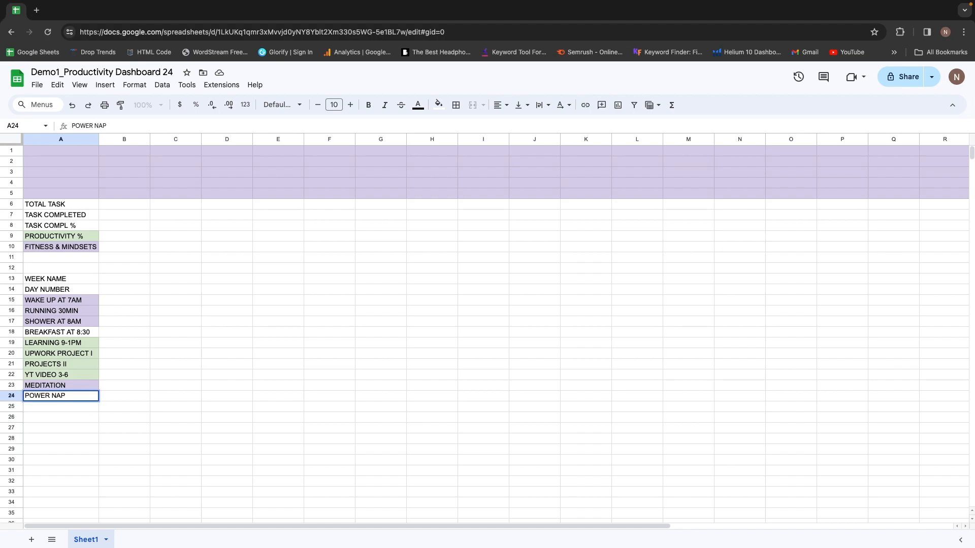
{"action": "type", "text": "(30 MIN"}
{"action": "key", "text": "Return"}
{"action": "key", "text": "Up"}
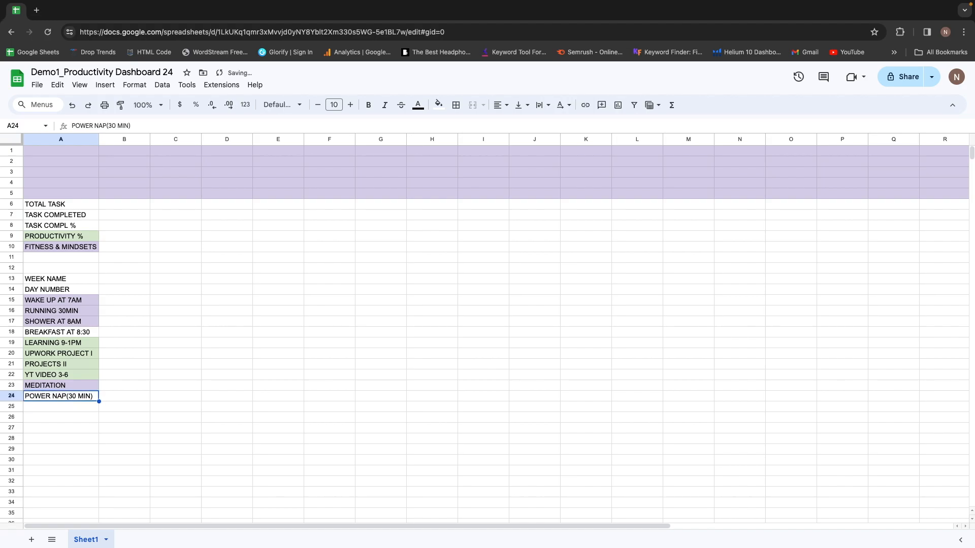
{"action": "left_click", "coordinate": [438, 105]}
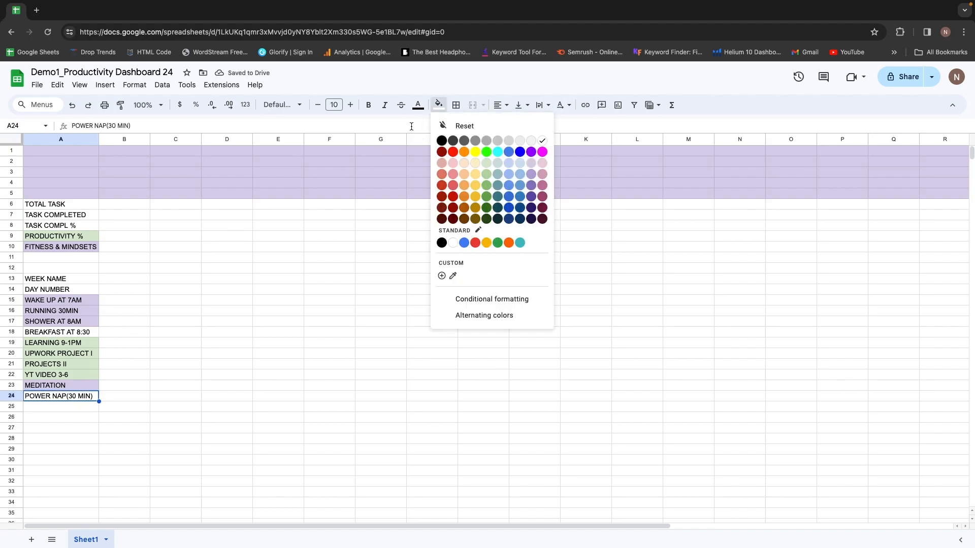
{"action": "left_click", "coordinate": [531, 165]}
{"action": "key", "text": "Up"}
{"action": "key", "text": "Down"}
{"action": "key", "text": "Down"}
{"action": "key", "text": "Up"}
{"action": "key", "text": "Up"}
{"action": "key", "text": "Down"}
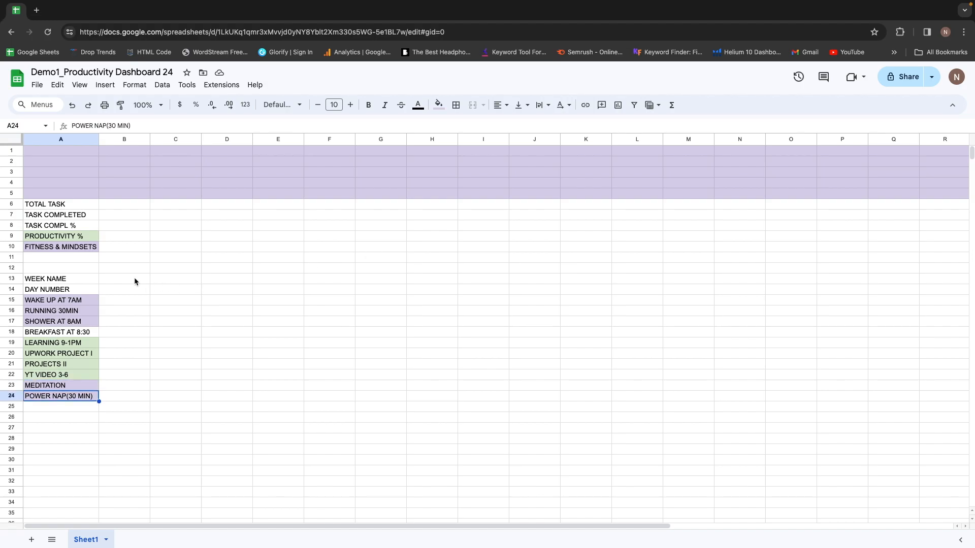
{"action": "key", "text": "Down"}
{"action": "key", "text": "Up"}
Enter the habit REST in cell A25 without a fill colour.
{"action": "key", "text": "Down"}
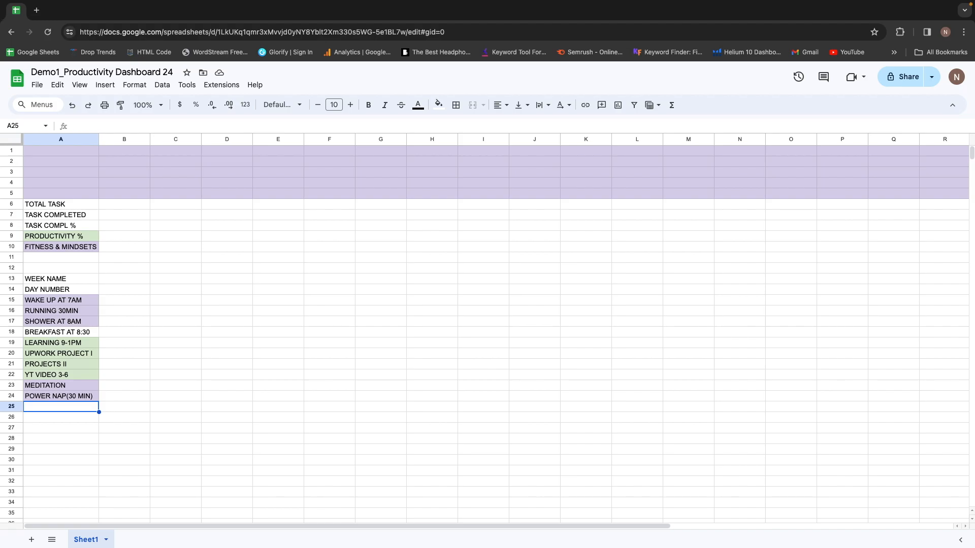
{"action": "key", "text": "Right"}
{"action": "key", "text": "Left"}
{"action": "type", "text": "REST"}
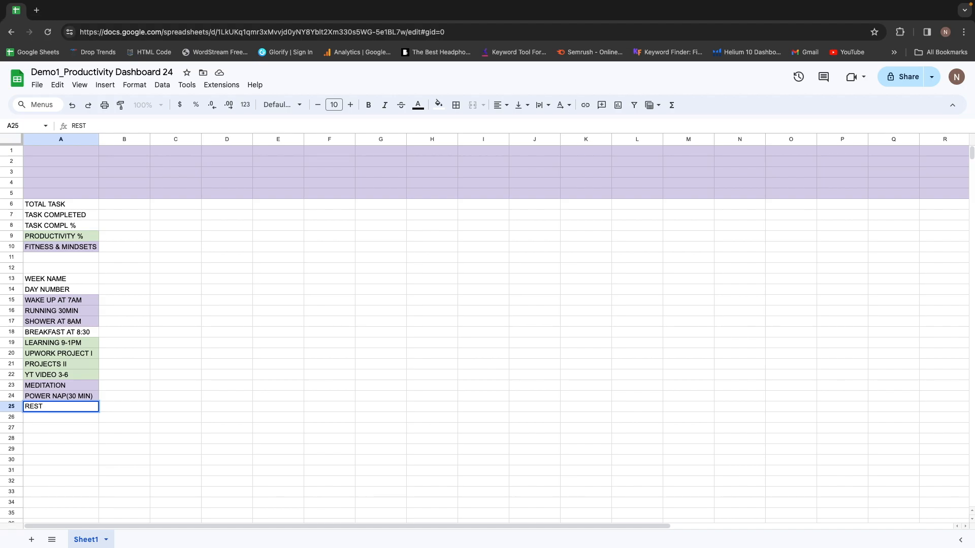
{"action": "key", "text": "Return"}
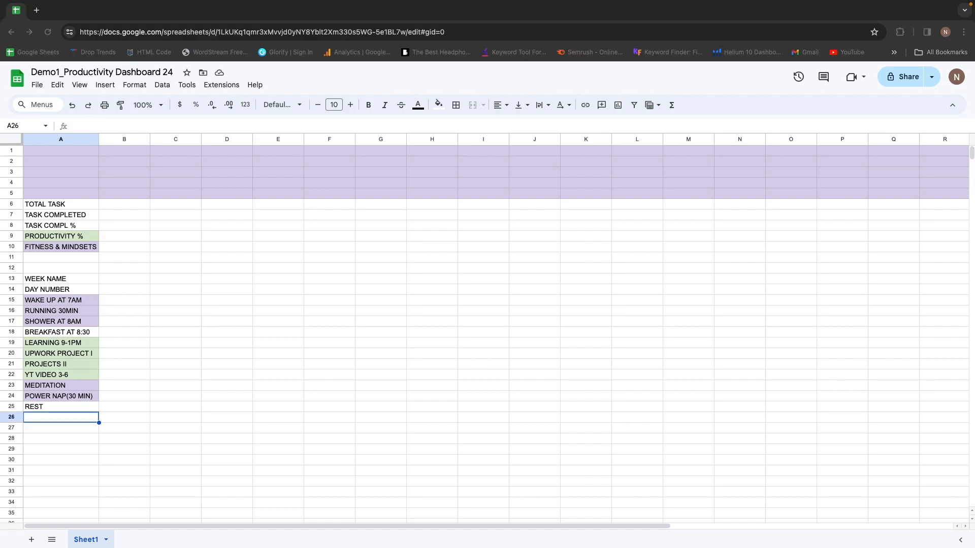
Enter LEARNING 9-11PM in cell A26 and fill the cell with light green.
{"action": "left_click", "coordinate": [72, 417]}
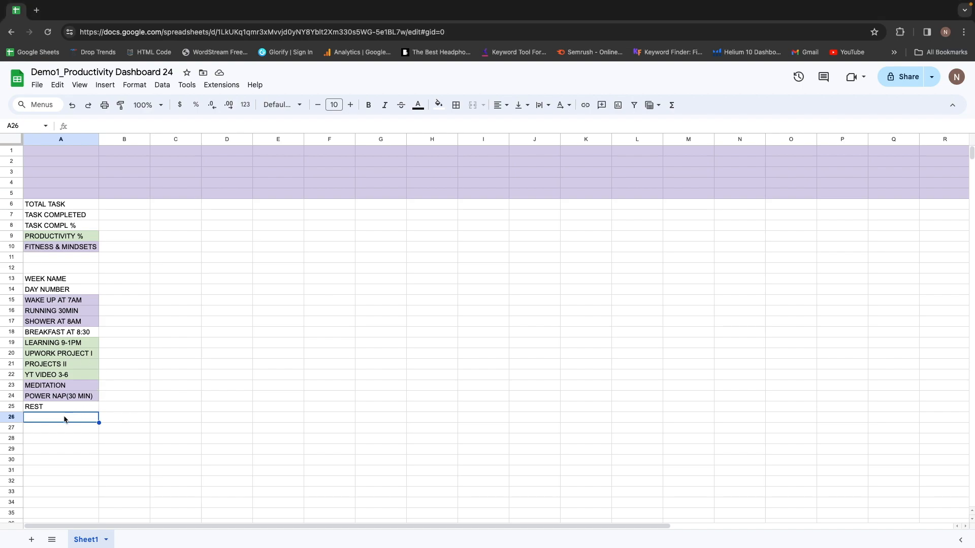
{"action": "type", "text": "LEARN"}
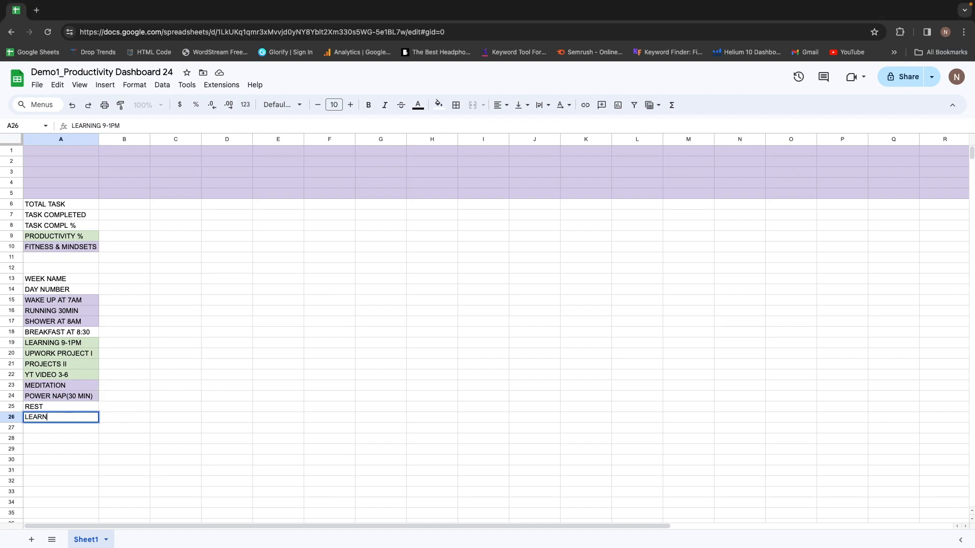
{"action": "type", "text": "ING  9-11PM"}
{"action": "key", "text": "Return"}
{"action": "key", "text": "Up"}
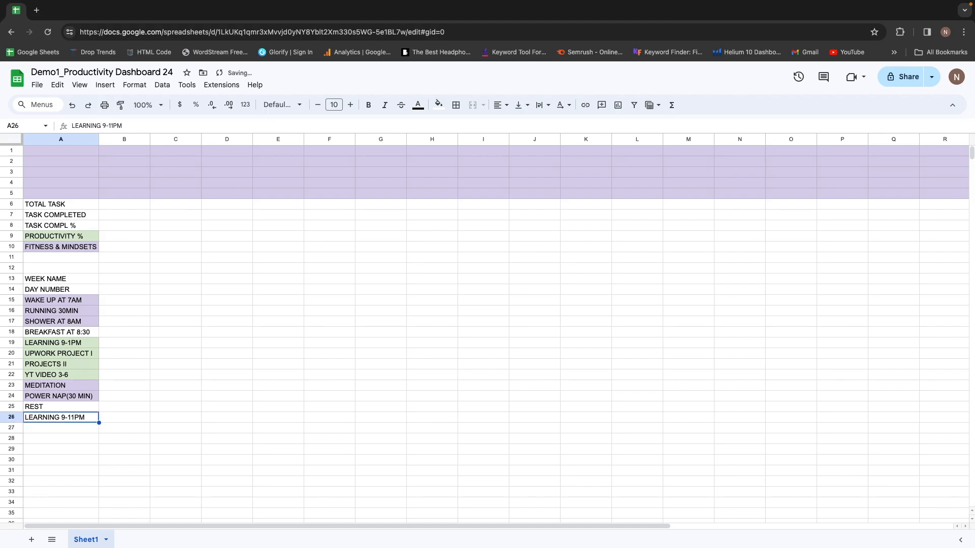
{"action": "left_click", "coordinate": [439, 105]}
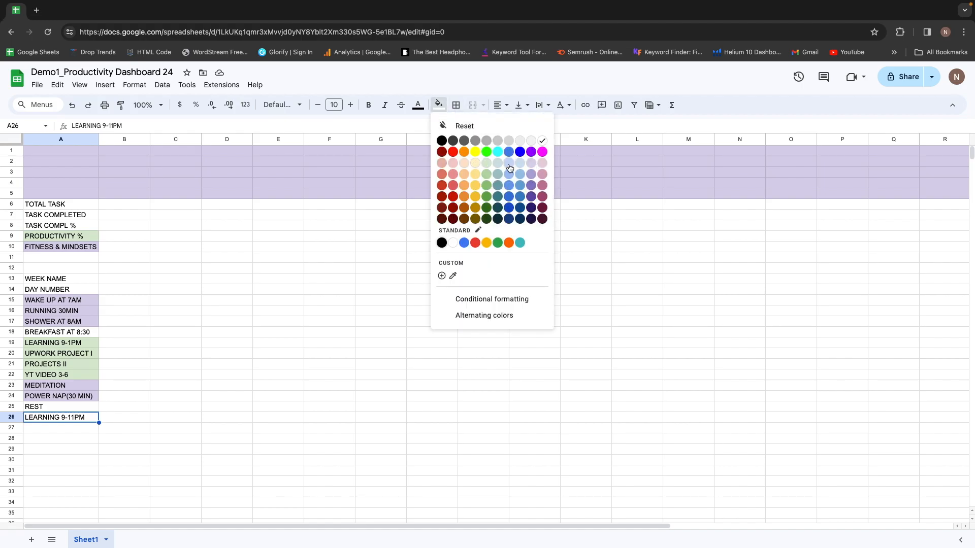
{"action": "left_click", "coordinate": [486, 163]}
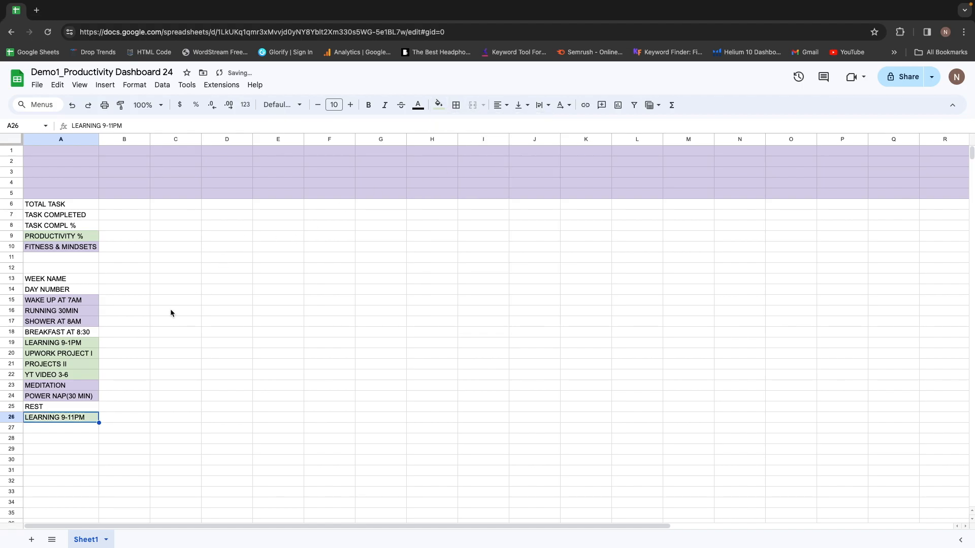
Review the column A labels from the summary rows down to the end of the habit list.
{"action": "left_click", "coordinate": [62, 227]}
{"action": "key", "text": "Down"}
{"action": "key", "text": "Up"}
{"action": "key", "text": "Up"}
{"action": "key", "text": "Down"}
{"action": "key", "text": "Down"}
{"action": "key", "text": "Down"}
{"action": "key", "text": "Down"}
{"action": "key", "text": "Down"}
{"action": "key", "text": "Down"}
{"action": "key", "text": "Down"}
{"action": "key", "text": "Down"}
{"action": "key", "text": "Down"}
{"action": "key", "text": "Down"}
{"action": "key", "text": "Down"}
{"action": "key", "text": "Down"}
{"action": "key", "text": "Down"}
{"action": "key", "text": "Down"}
{"action": "key", "text": "Down"}
{"action": "key", "text": "Down"}
{"action": "key", "text": "Down"}
{"action": "key", "text": "Down"}
{"action": "key", "text": "Down"}
{"action": "key", "text": "Down"}
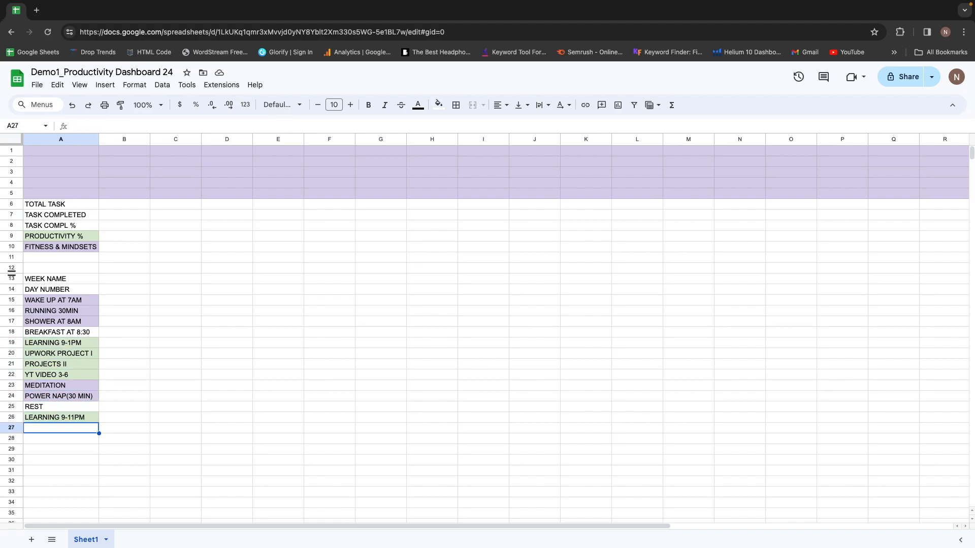
Enter LEETCODE PROB 1 in cell A27 and fill the cell with light green.
{"action": "type", "text": "LEET"}
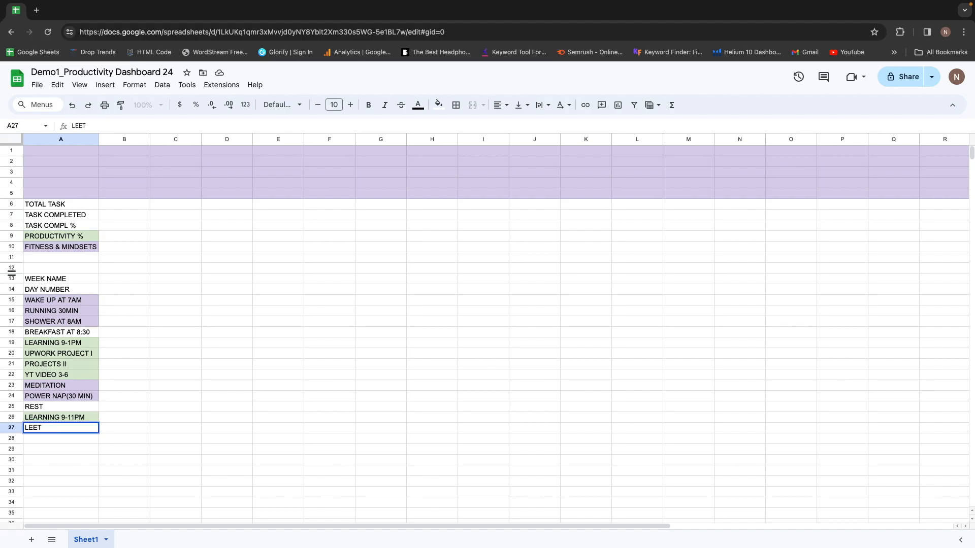
{"action": "type", "text": "CODE PROB 1"}
{"action": "key", "text": "Return"}
{"action": "key", "text": "Up"}
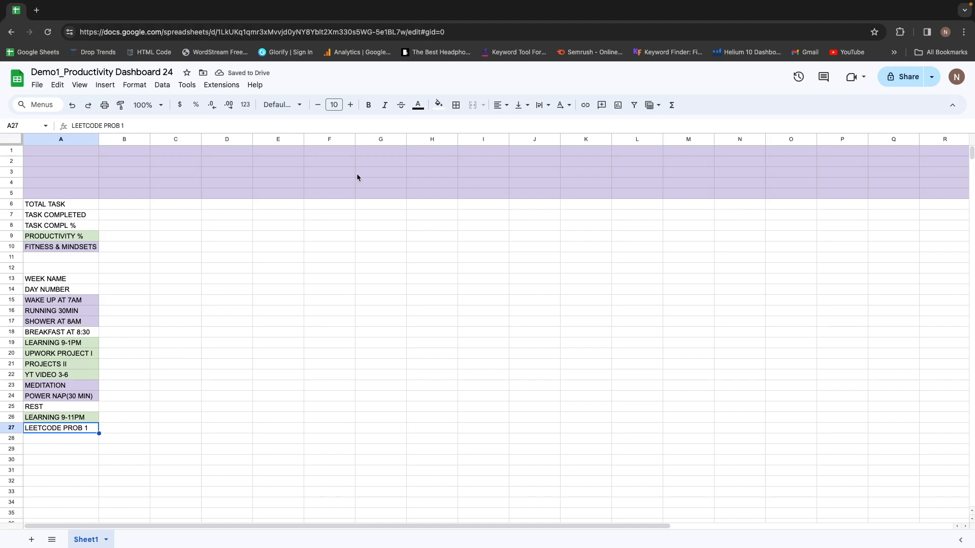
{"action": "left_click", "coordinate": [438, 104]}
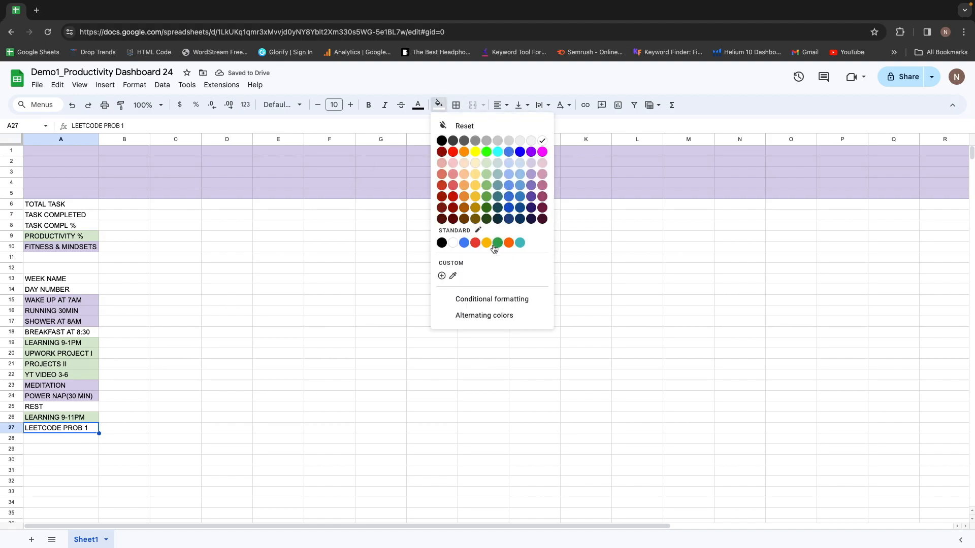
{"action": "left_click", "coordinate": [489, 164]}
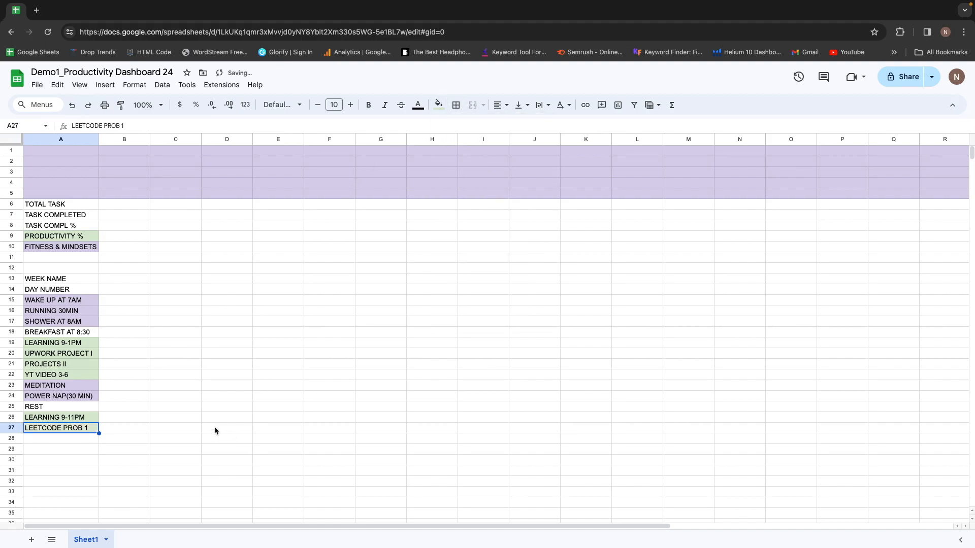
Enter the habit DRINK 6 GLASS WATER in cell A28.
{"action": "key", "text": "Down"}
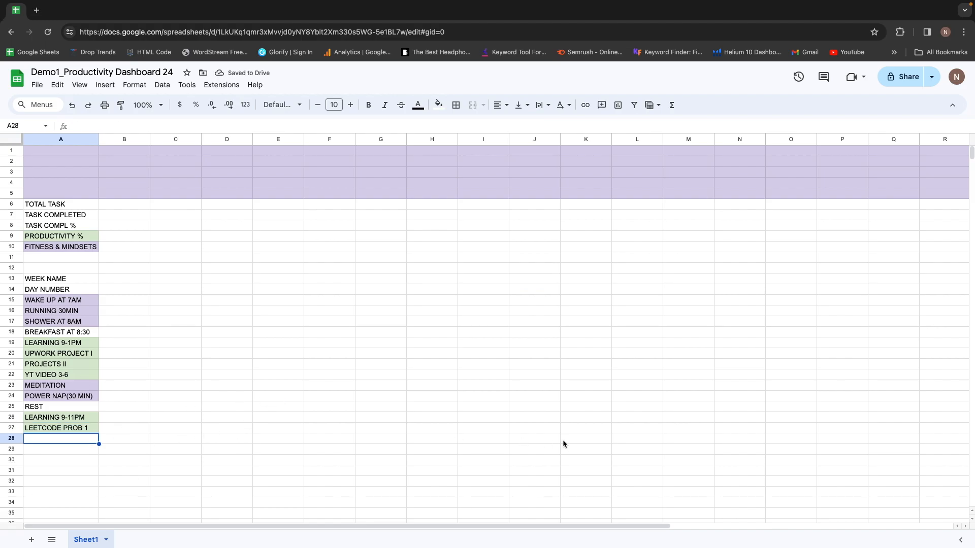
{"action": "type", "text": "DR"}
{"action": "type", "text": "IN"}
{"action": "type", "text": "NK"}
{"action": "key", "text": "BackSpace"}
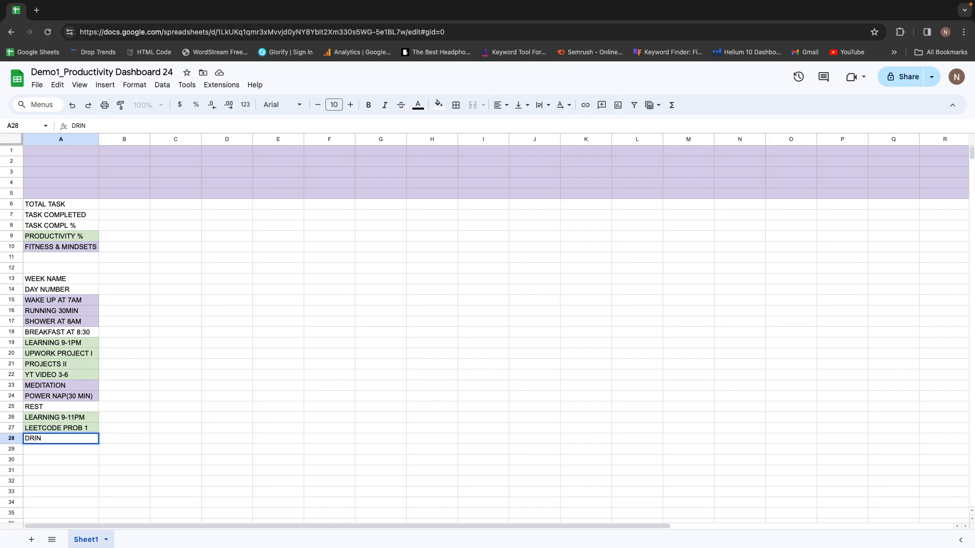
{"action": "key", "text": "Up"}
{"action": "key", "text": "Down"}
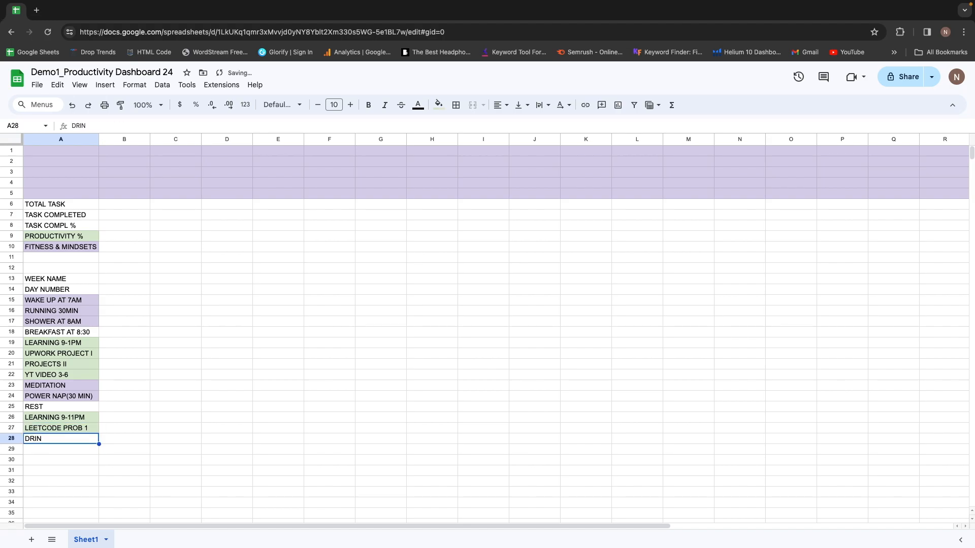
{"action": "type", "text": "DRINK"}
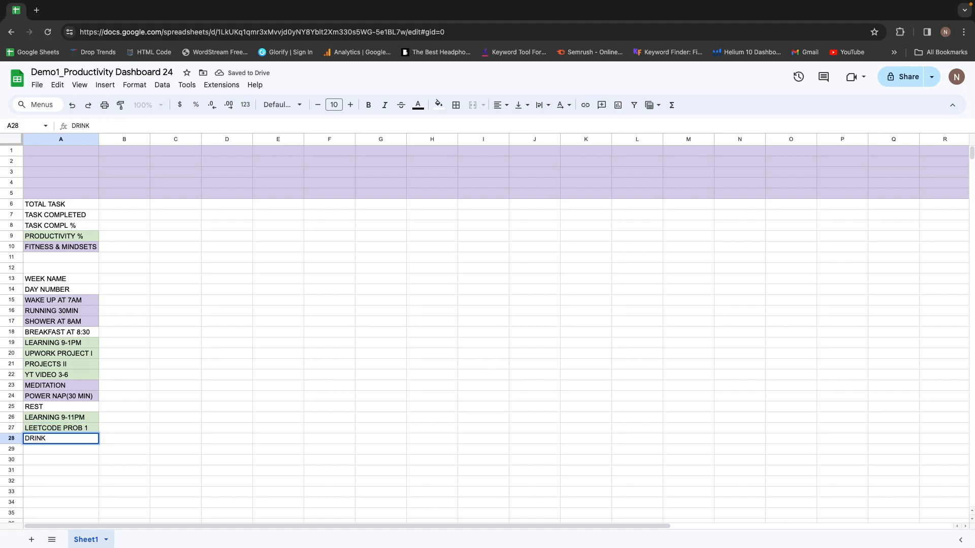
{"action": "type", "text": " 6 GLASS WATER"}
{"action": "key", "text": "Return"}
{"action": "key", "text": "Up"}
{"action": "key", "text": "Down"}
{"action": "key", "text": "Up"}
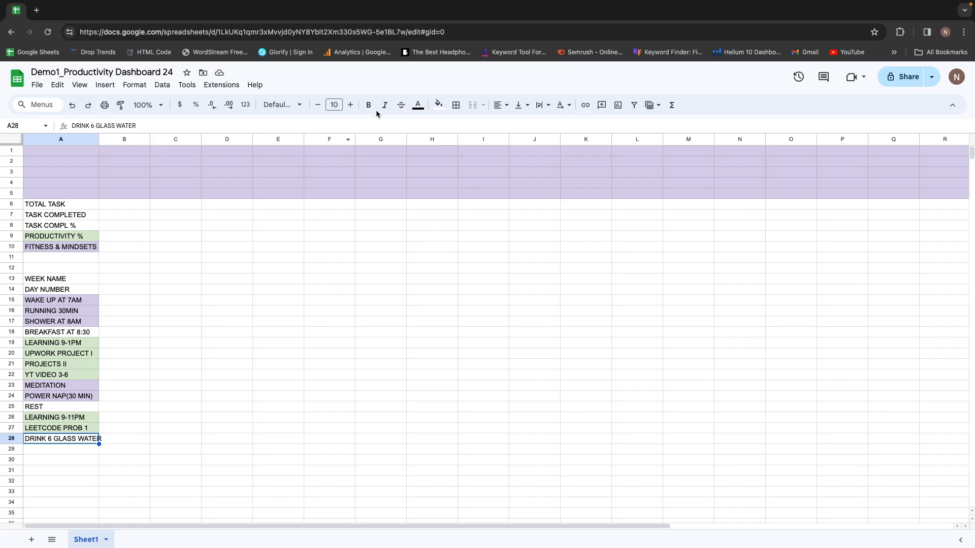
Fill cell A28 with light purple and widen column A to fit its longest label.
{"action": "left_click", "coordinate": [438, 105]}
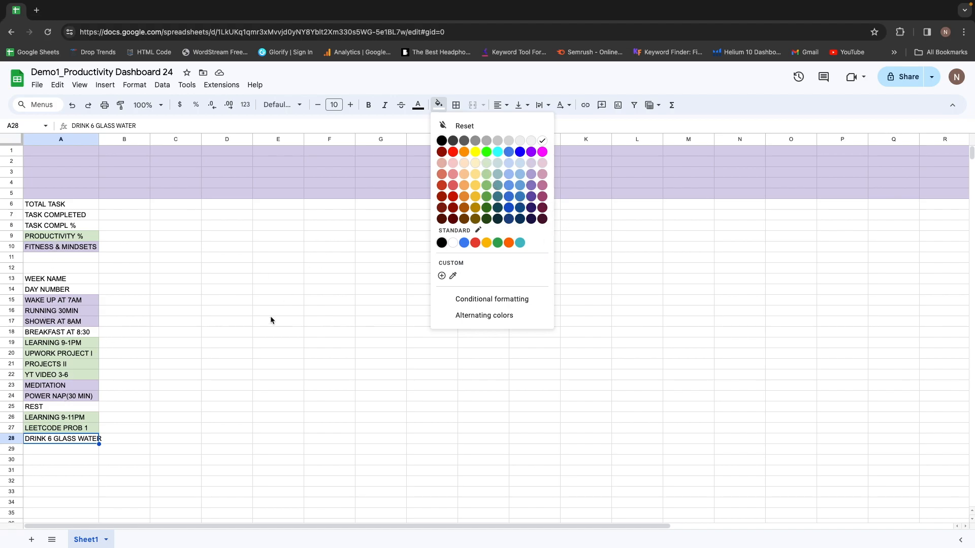
{"action": "left_click", "coordinate": [542, 163]}
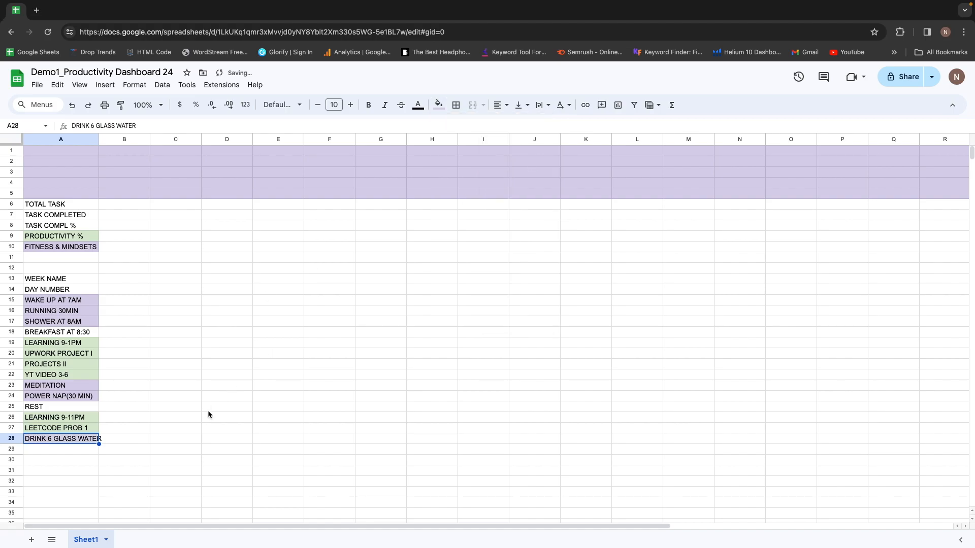
{"action": "double_click", "coordinate": [99, 139]}
{"action": "key", "text": "Right"}
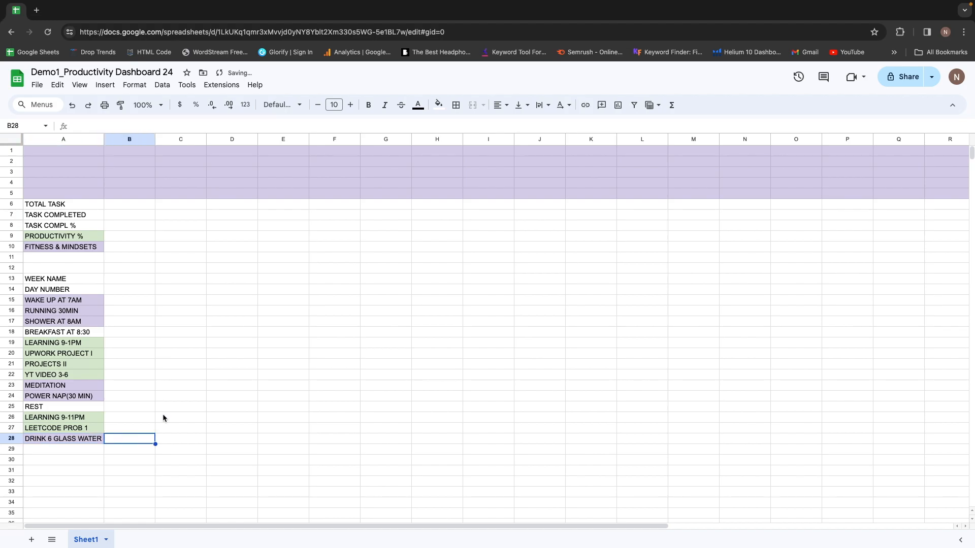
Begin the sleep habit in cell A29 with the text SLEEP BY 1.
{"action": "left_click", "coordinate": [62, 447]}
{"action": "type", "text": "SLEE"}
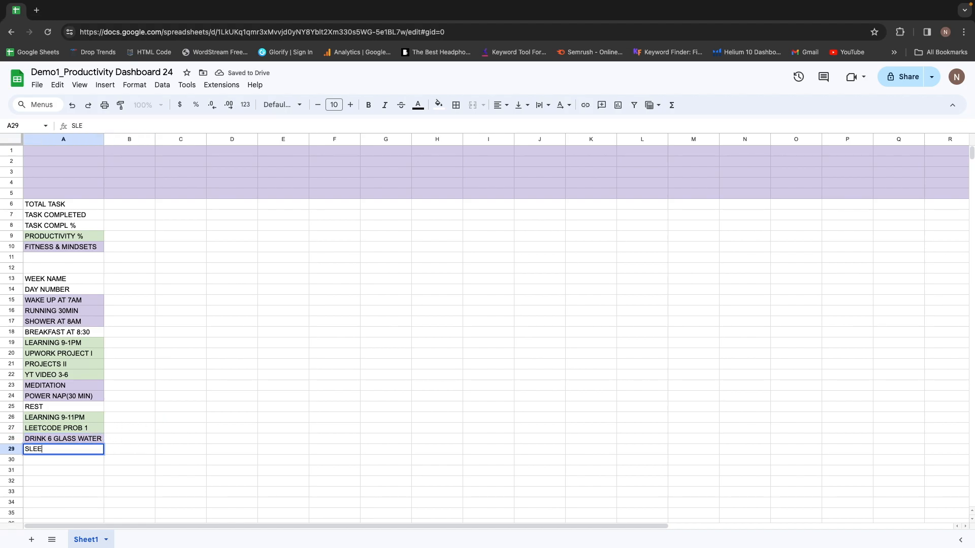
{"action": "type", "text": "P BY 1"}
{"action": "key", "text": "Page_Down"}
{"action": "key", "text": "Page_Up"}
{"action": "key", "text": "Up"}
{"action": "key", "text": "Up"}
{"action": "key", "text": "Up"}
{"action": "key", "text": "Up"}
{"action": "key", "text": "Down"}
{"action": "key", "text": "Down"}
{"action": "key", "text": "Down"}
{"action": "key", "text": "Up"}
{"action": "key", "text": "Up"}
{"action": "key", "text": "Up"}
{"action": "key", "text": "Down"}
{"action": "key", "text": "Down"}
{"action": "key", "text": "Down"}
{"action": "key", "text": "Down"}
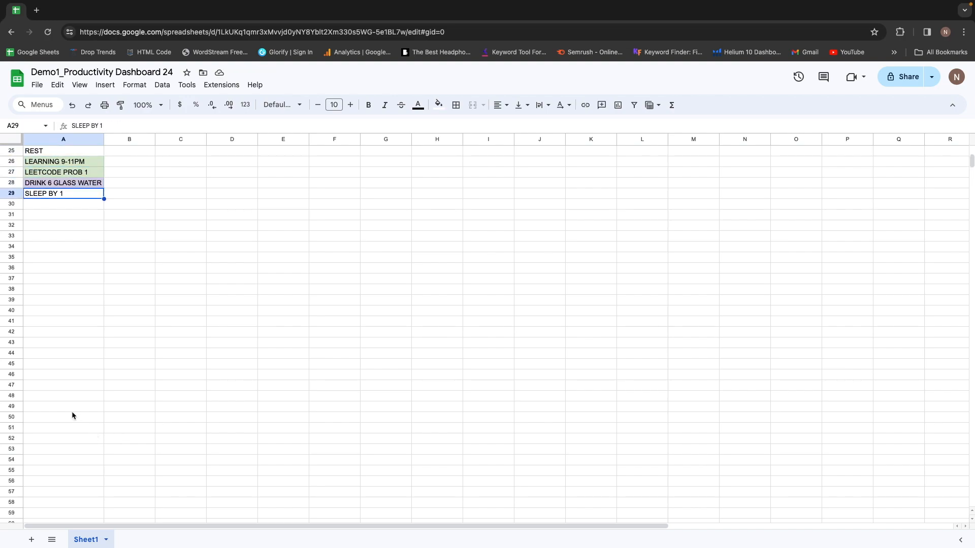
Complete the habit in cell A29 as SLEEP BY 11-30-12AM and fill the cell with light purple.
{"action": "left_click", "coordinate": [109, 125]}
{"action": "type", "text": "1-30"}
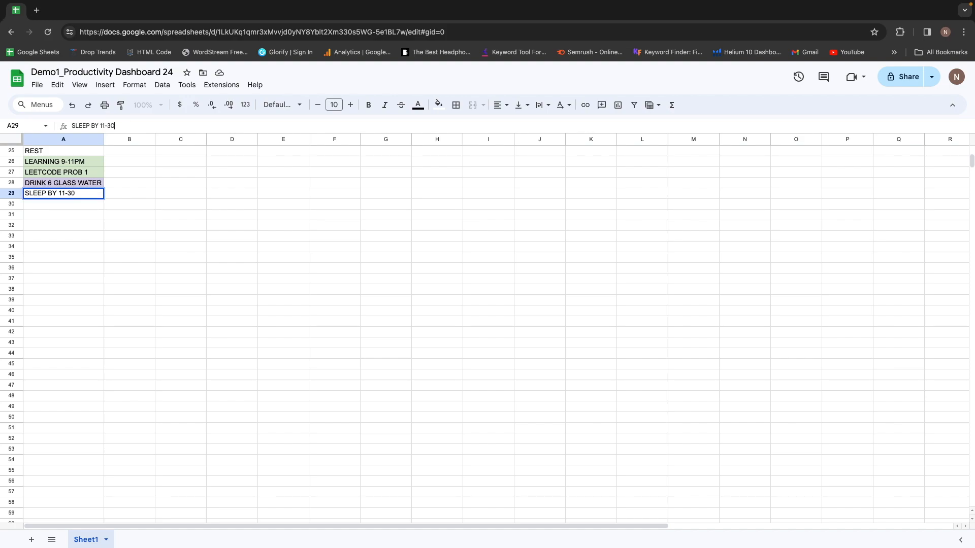
{"action": "type", "text": "-12AM"}
{"action": "key", "text": "Return"}
{"action": "key", "text": "Up"}
{"action": "scroll", "coordinate": [140, 312], "scroll_direction": "up", "scroll_amount": 8}
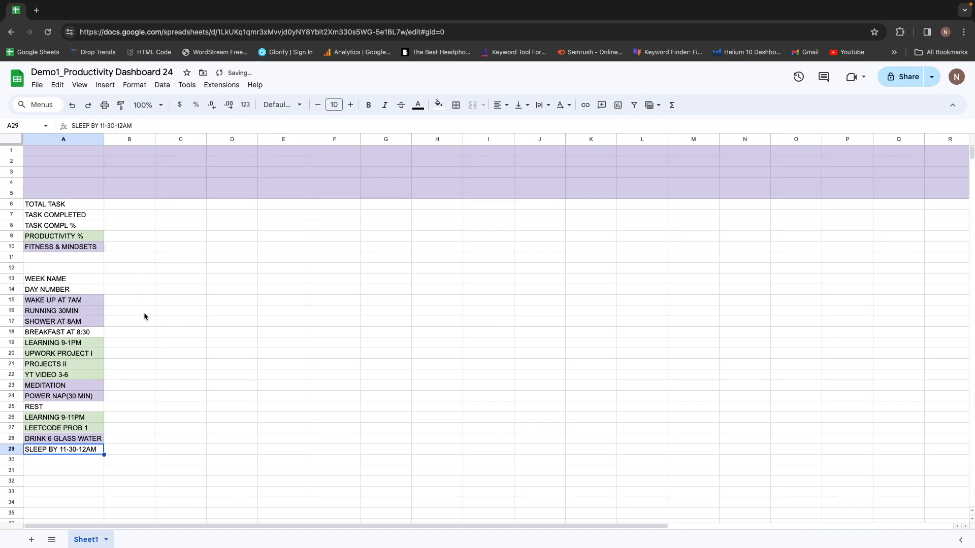
{"action": "left_click", "coordinate": [438, 105]}
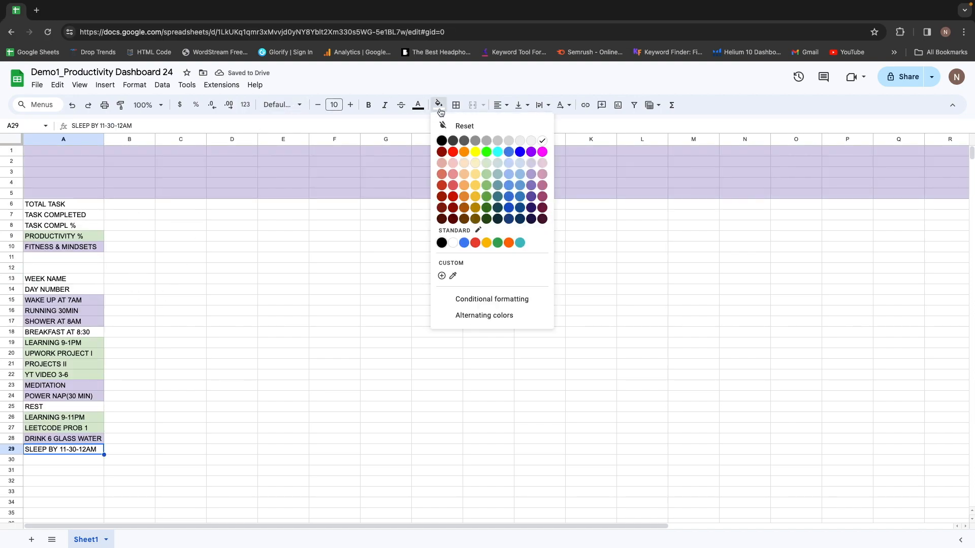
{"action": "left_click", "coordinate": [531, 163]}
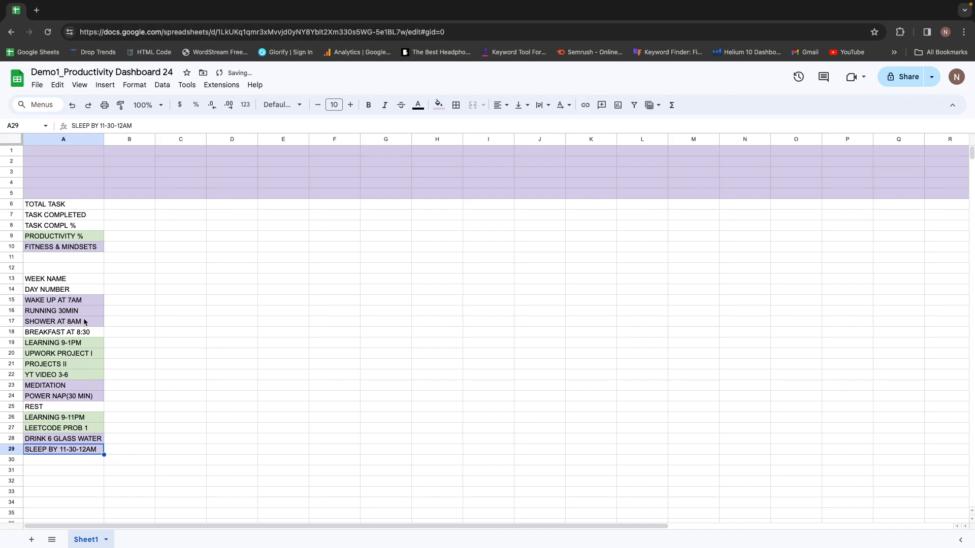
Check the colour-coded summary labels and the finished habit list in column A against each other.
{"action": "left_click", "coordinate": [87, 270]}
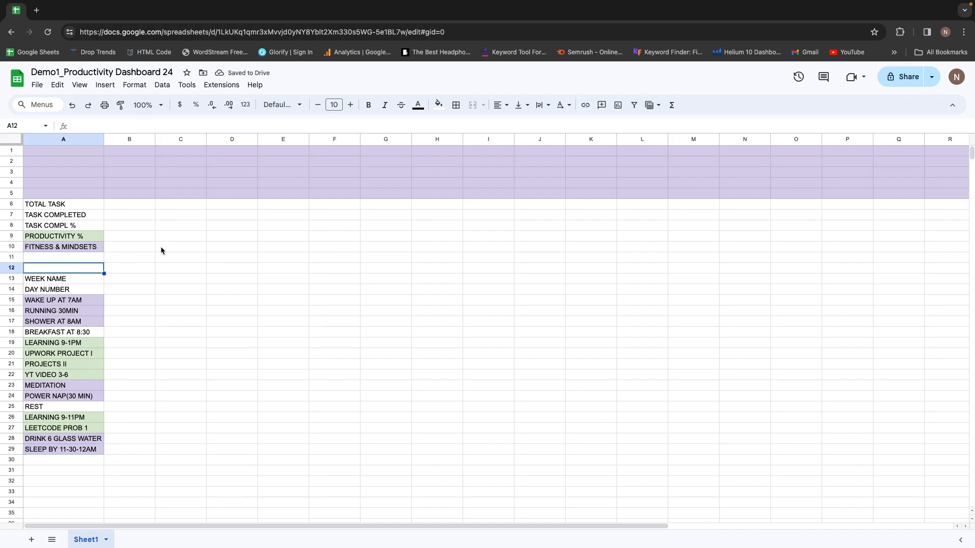
{"action": "key", "text": "Right"}
{"action": "key", "text": "Up"}
{"action": "key", "text": "Up"}
{"action": "key", "text": "Left"}
{"action": "key", "text": "Down"}
{"action": "key", "text": "Up"}
{"action": "key", "text": "Up"}
{"action": "key", "text": "Up"}
{"action": "key", "text": "Up"}
{"action": "key", "text": "Up"}
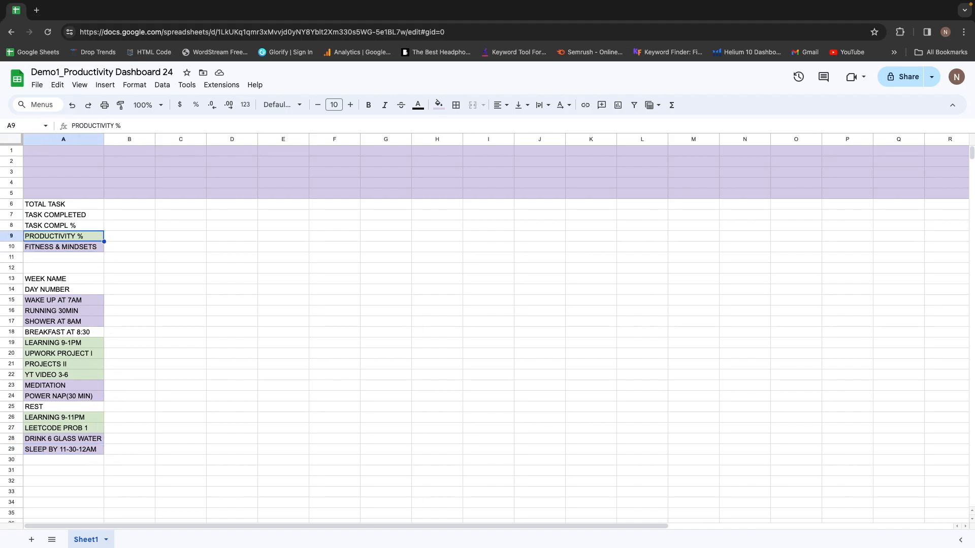
{"action": "key", "text": "Down"}
{"action": "key", "text": "Down"}
{"action": "key", "text": "Down"}
{"action": "key", "text": "Down"}
{"action": "key", "text": "Down"}
{"action": "key", "text": "Down"}
{"action": "key", "text": "Down"}
{"action": "key", "text": "Down"}
{"action": "key", "text": "Down"}
{"action": "key", "text": "Down"}
{"action": "key", "text": "Down"}
{"action": "key", "text": "Down"}
{"action": "key", "text": "Down"}
{"action": "key", "text": "Down"}
{"action": "key", "text": "Down"}
{"action": "key", "text": "Down"}
{"action": "key", "text": "Down"}
{"action": "key", "text": "Down"}
{"action": "key", "text": "Down"}
{"action": "key", "text": "Down"}
{"action": "key", "text": "Down"}
{"action": "key", "text": "Down"}
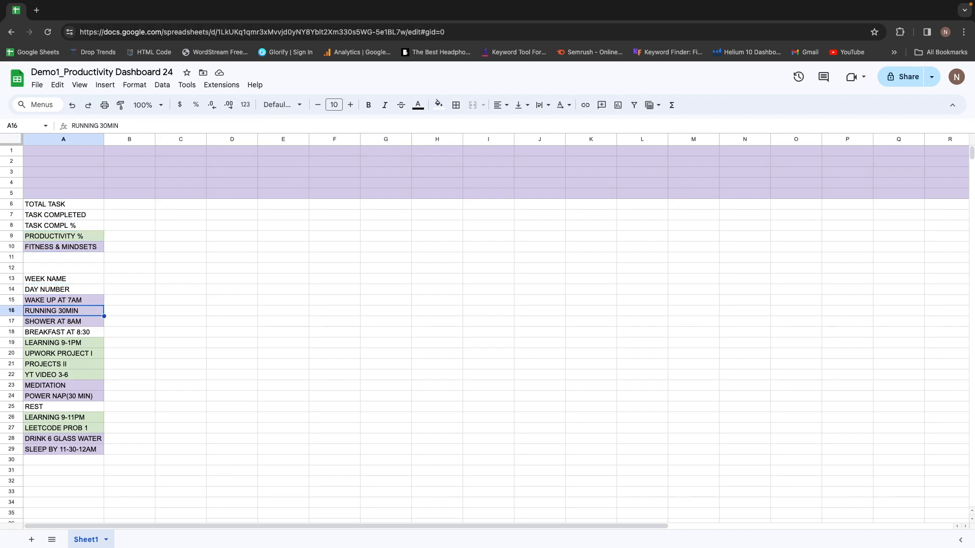
{"action": "key", "text": "Up"}
{"action": "key", "text": "Up"}
{"action": "key", "text": "Up"}
{"action": "key", "text": "Up"}
{"action": "key", "text": "Up"}
{"action": "key", "text": "Up"}
{"action": "key", "text": "Up"}
{"action": "key", "text": "Up"}
{"action": "key", "text": "Up"}
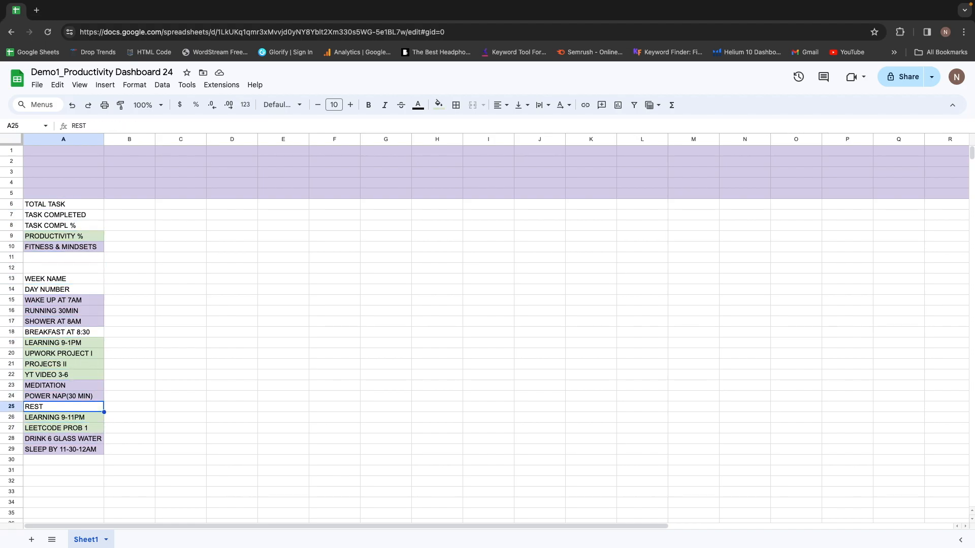
{"action": "key", "text": "Right"}
{"action": "key", "text": "Up"}
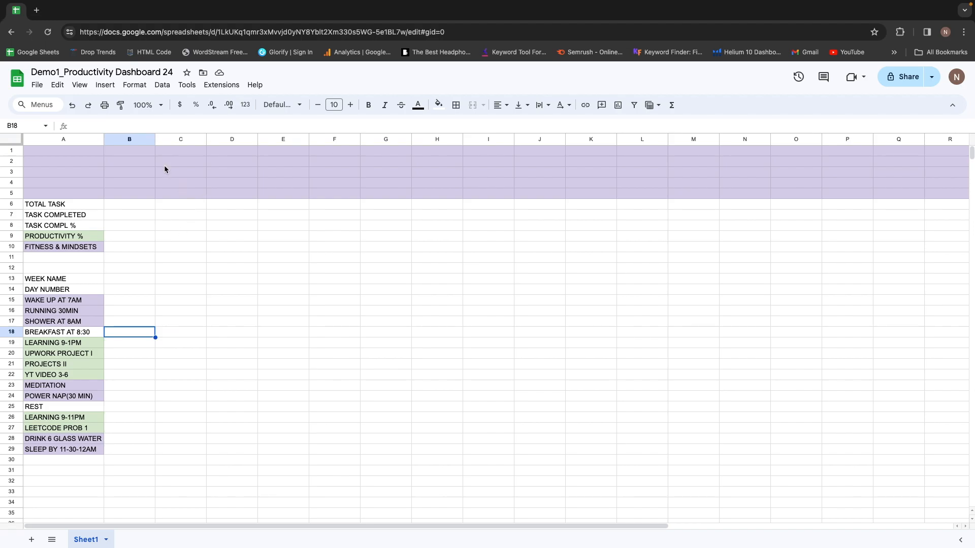
{"action": "left_click", "coordinate": [131, 139]}
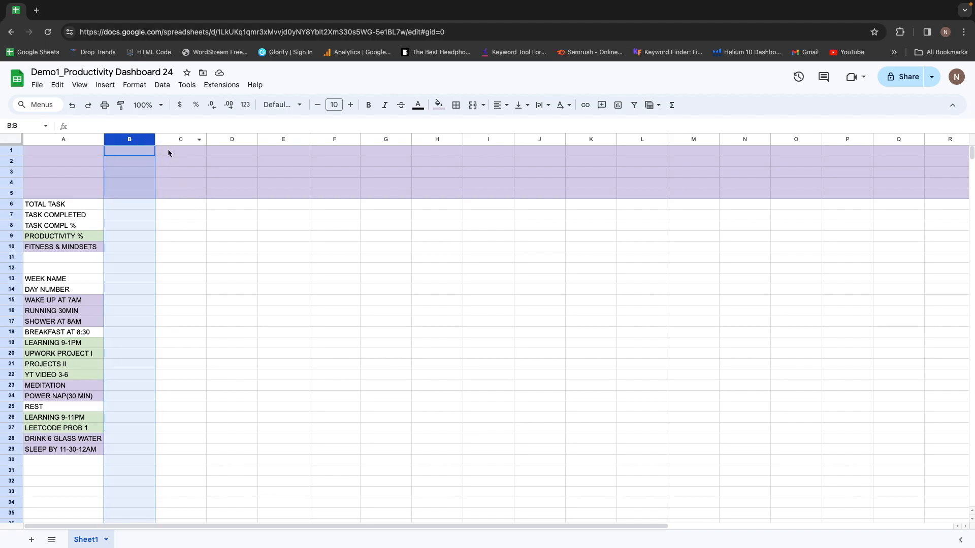
Merge cells C13 to I13 in the week name row into one seven-column cell.
{"action": "left_click", "coordinate": [172, 206]}
{"action": "key", "text": "Down"}
{"action": "key", "text": "Up"}
{"action": "key", "text": "Down"}
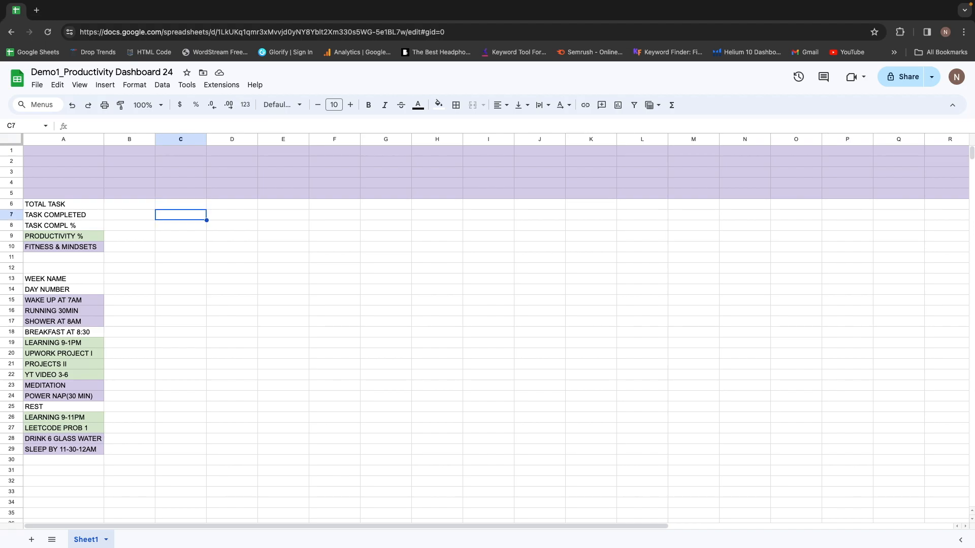
{"action": "key", "text": "Down"}
{"action": "key", "text": "Down"}
{"action": "key", "text": "Down"}
{"action": "key", "text": "Down"}
{"action": "key", "text": "Down"}
{"action": "key", "text": "Down"}
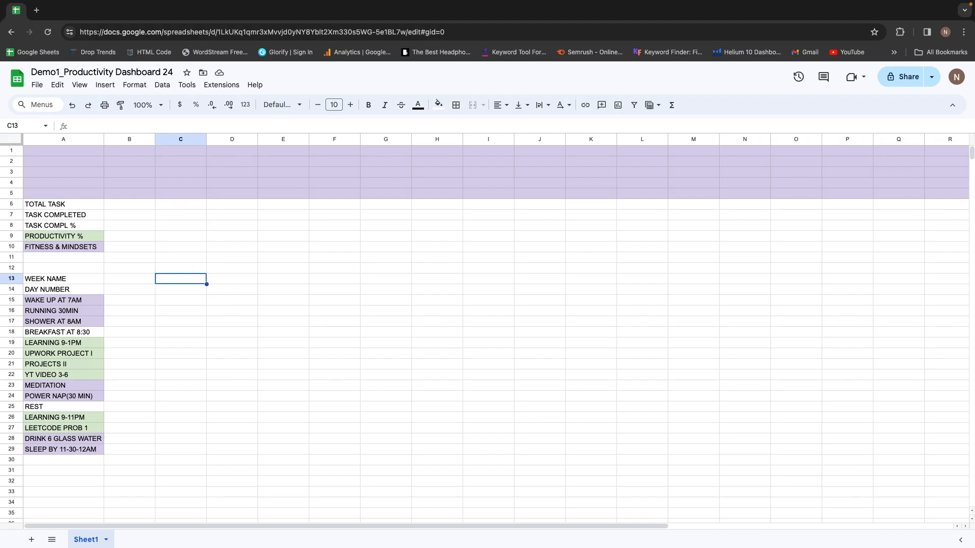
{"action": "key", "text": "shift+Right"}
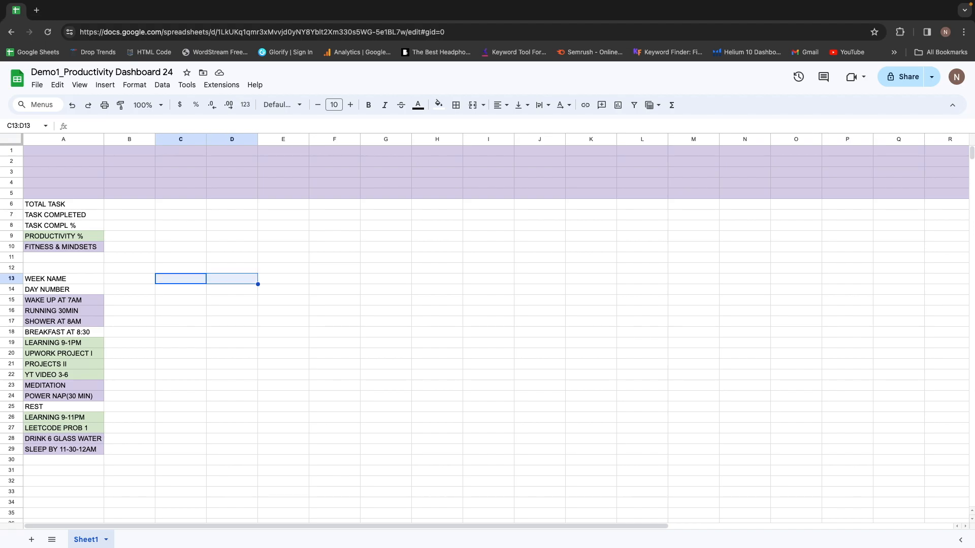
{"action": "key", "text": "shift+Right"}
{"action": "key", "text": "shift+Right"}
{"action": "key", "text": "shift+Right"}
{"action": "key", "text": "shift+Right"}
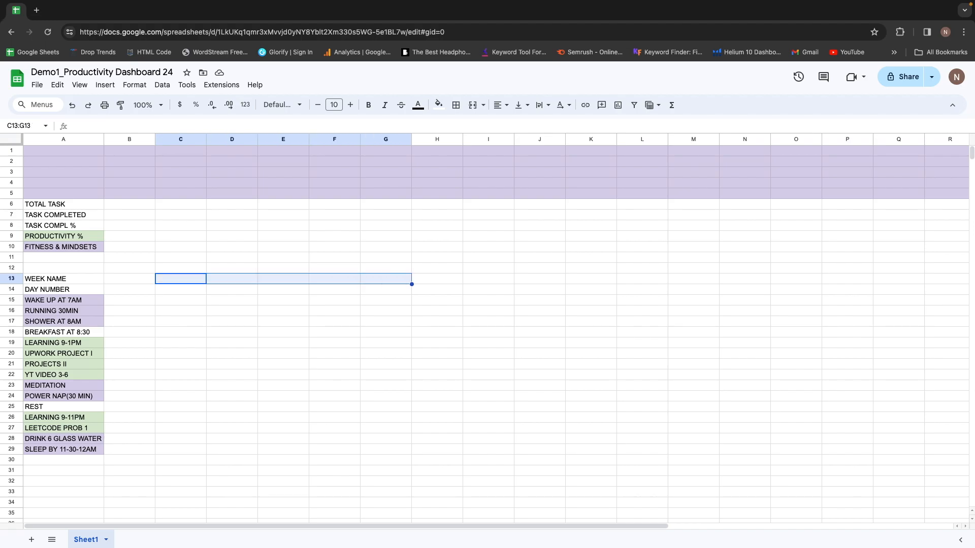
{"action": "key", "text": "shift+Right"}
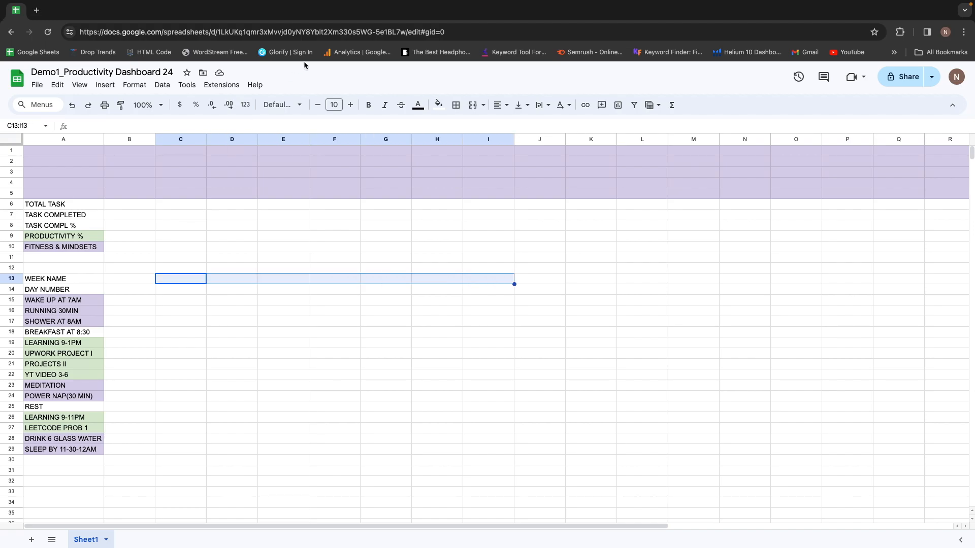
{"action": "left_click", "coordinate": [473, 105]}
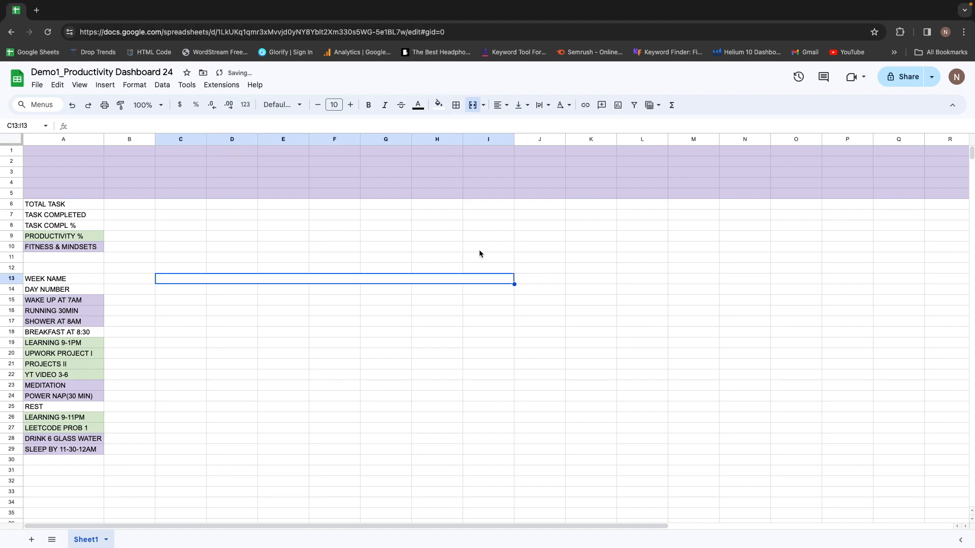
Enter WEEK 1 in the merged cell C13:I13 and centre it horizontally.
{"action": "type", "text": "WEEK 1"}
{"action": "key", "text": "Return"}
{"action": "key", "text": "Up"}
{"action": "left_click", "coordinate": [499, 105]}
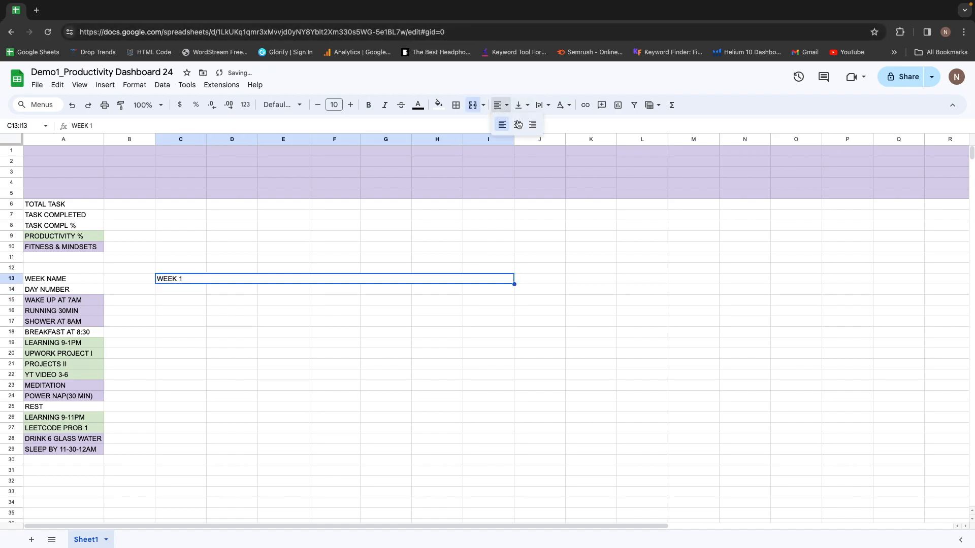
{"action": "left_click", "coordinate": [517, 126]}
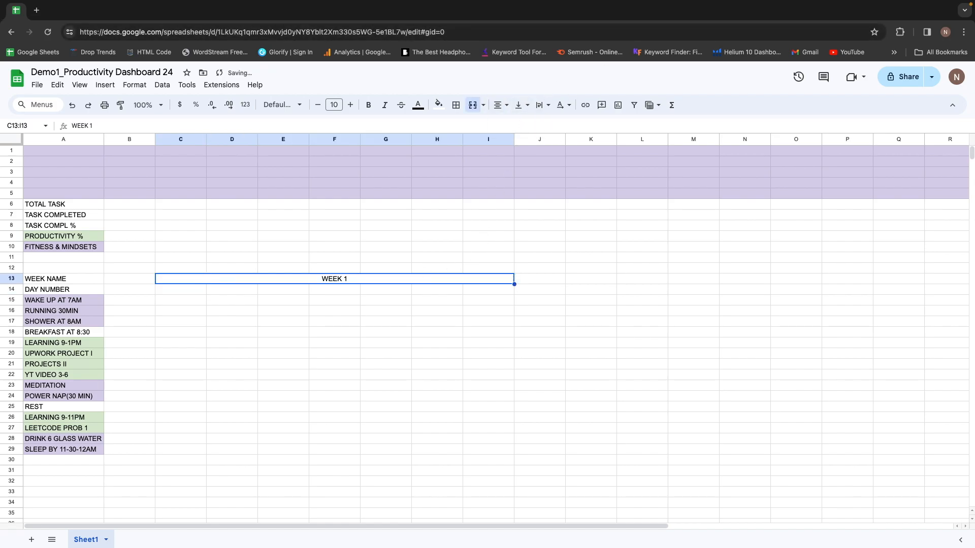
Copy the WEEK 1 heading into J13:P13 and change the copy's text to WEEK 2.
{"action": "key", "text": "super+c"}
{"action": "key", "text": "Right"}
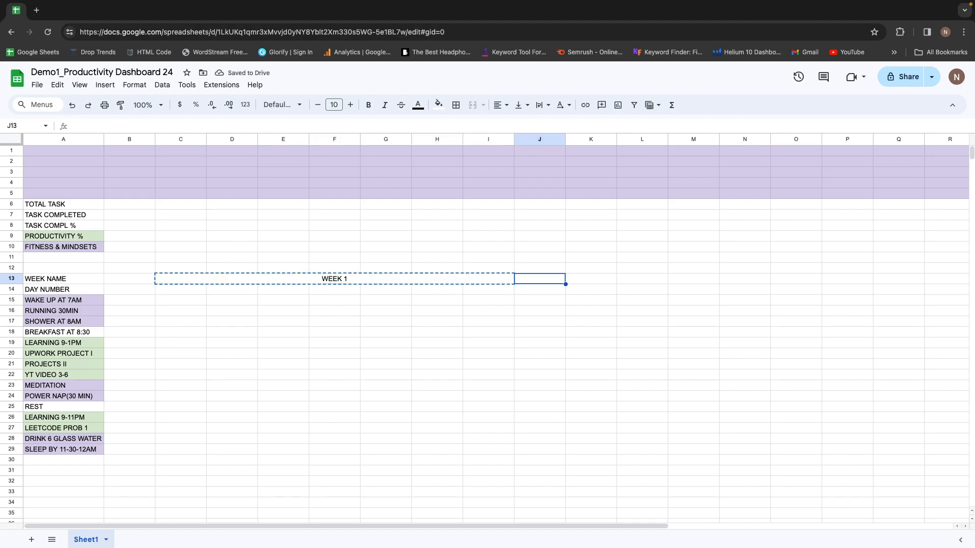
{"action": "key", "text": "super+v"}
{"action": "left_click", "coordinate": [106, 125]}
{"action": "key", "text": "BackSpace"}
{"action": "type", "text": "2"}
{"action": "key", "text": "Return"}
{"action": "key", "text": "Up"}
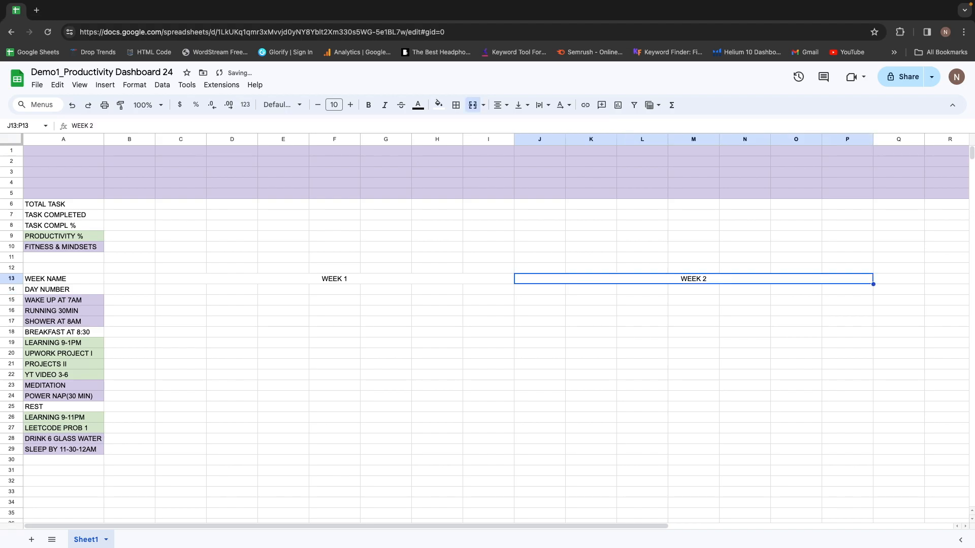
Copy the WEEK 2 heading into Q13:W13 and change the copy's text to WEEK 3.
{"action": "key", "text": "super+c"}
{"action": "key", "text": "Right"}
{"action": "type", "text": "V"}
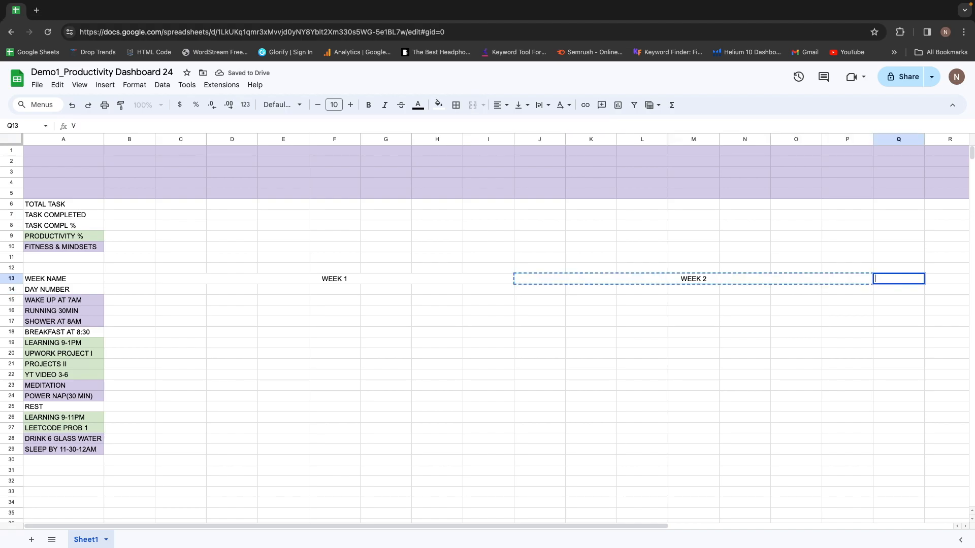
{"action": "key", "text": "Escape"}
{"action": "key", "text": "super+v"}
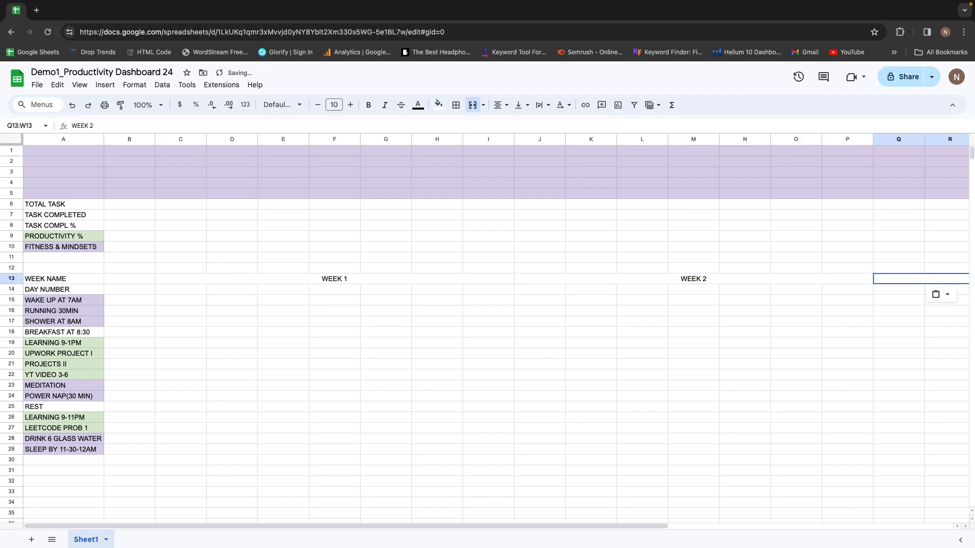
{"action": "key", "text": "Return"}
{"action": "key", "text": "BackSpace"}
{"action": "key", "text": "BackSpace"}
{"action": "type", "text": "3"}
{"action": "key", "text": "Return"}
{"action": "key", "text": "Left"}
{"action": "key", "text": "Right"}
{"action": "key", "text": "Right"}
{"action": "key", "text": "Left"}
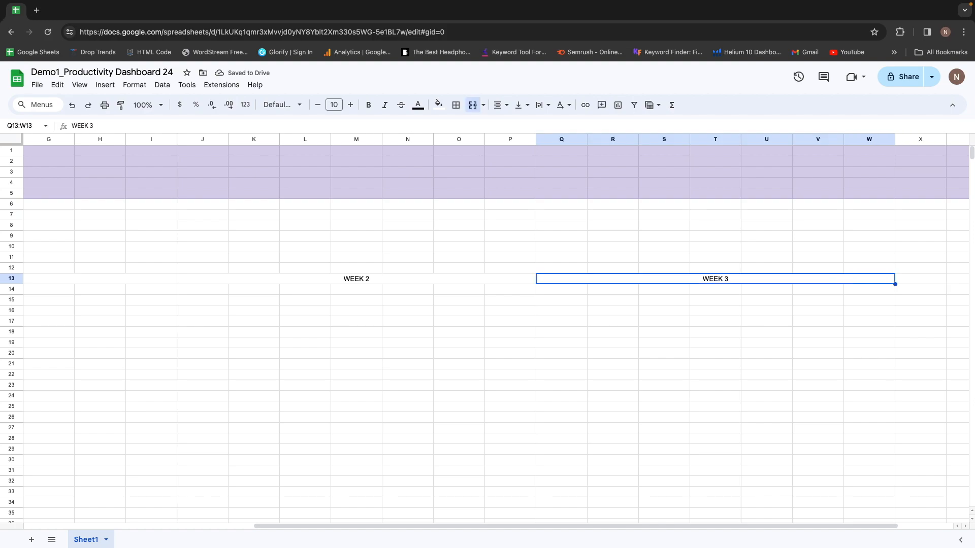
Paste the copied week heading into X13:AD13 and change its text to WEEK 4.
{"action": "key", "text": "Right"}
{"action": "key", "text": "ctrl+v"}
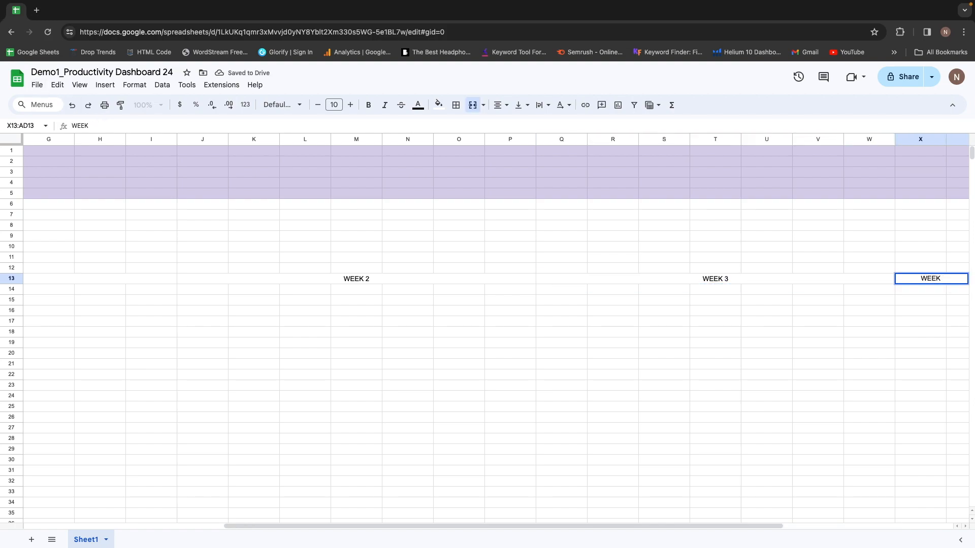
{"action": "key", "text": "Return"}
{"action": "key", "text": "Up"}
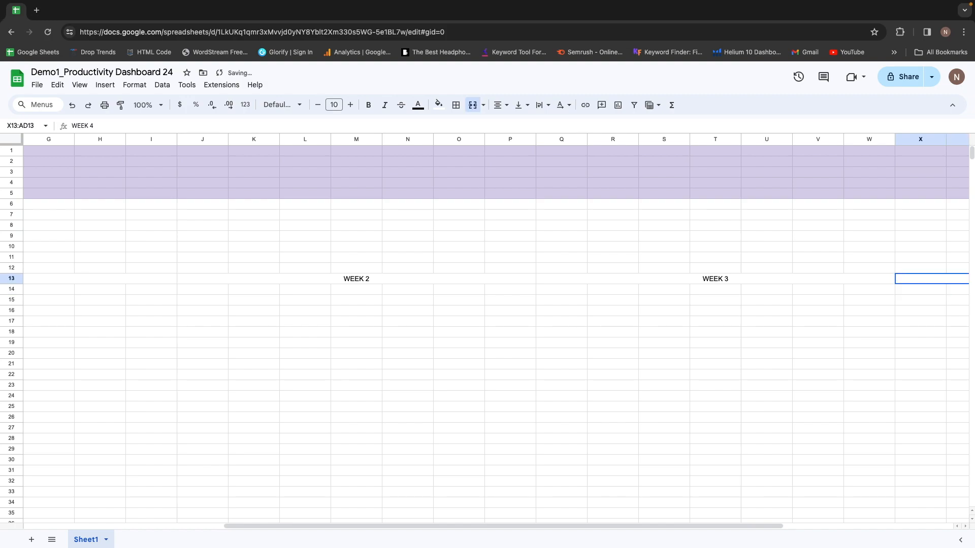
Check the four merged week headings along row 13, from column B through AD.
{"action": "key", "text": "Right"}
{"action": "key", "text": "Left"}
{"action": "key", "text": "Right"}
{"action": "key", "text": "Left"}
{"action": "key", "text": "Right"}
{"action": "key", "text": "Left"}
{"action": "key", "text": "Right"}
{"action": "key", "text": "Left"}
{"action": "key", "text": "Right"}
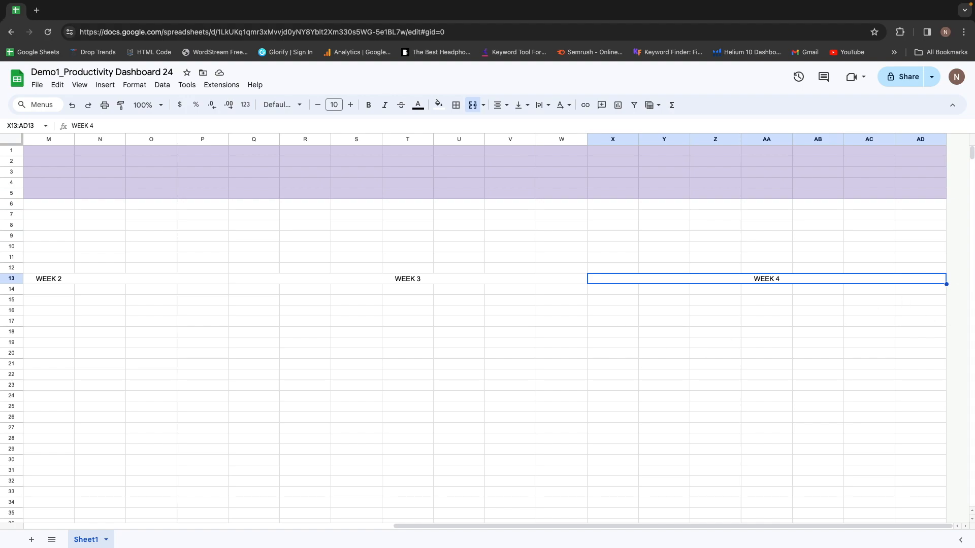
{"action": "key", "text": "Left"}
{"action": "key", "text": "Right"}
{"action": "key", "text": "Left"}
{"action": "key", "text": "Left"}
{"action": "key", "text": "Left"}
{"action": "key", "text": "Left"}
{"action": "key", "text": "Left"}
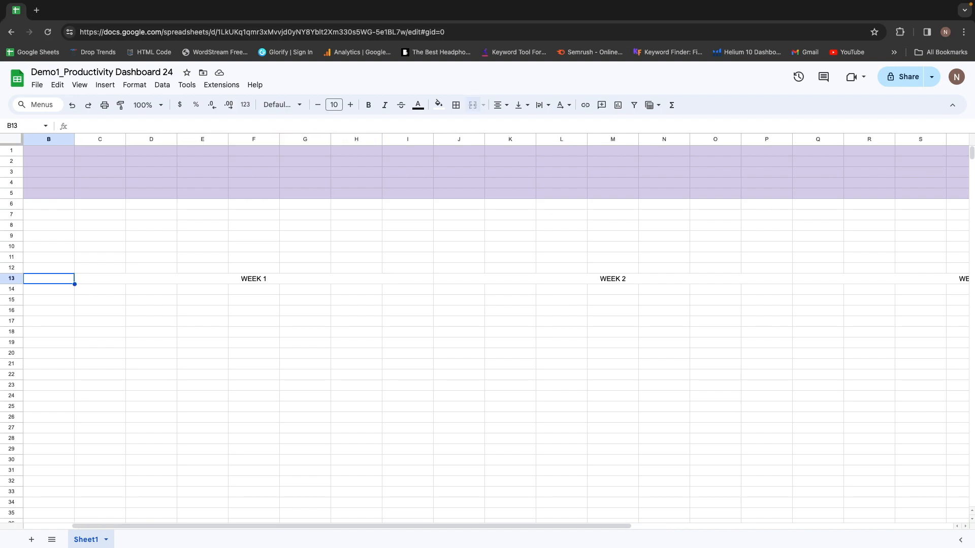
{"action": "key", "text": "Right"}
{"action": "key", "text": "Right"}
{"action": "key", "text": "Right"}
{"action": "key", "text": "Right"}
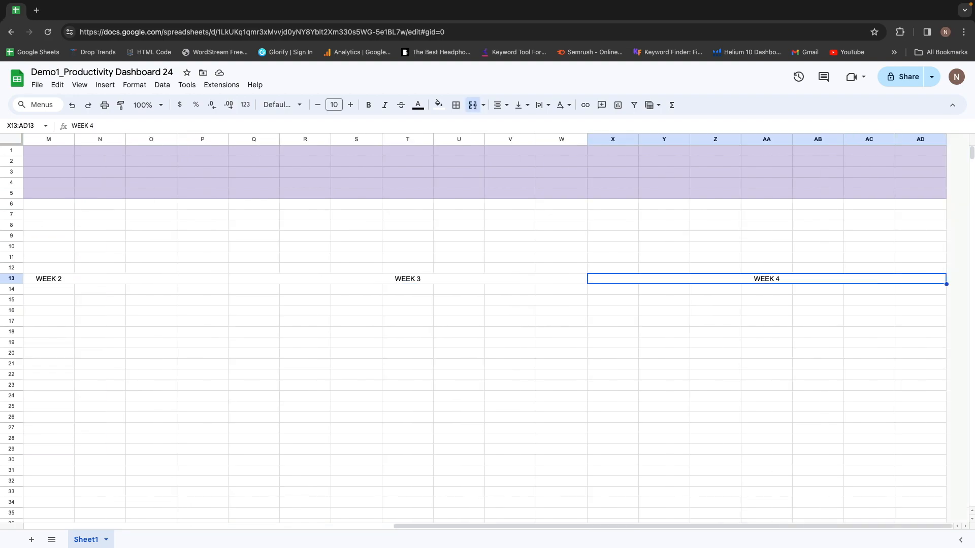
{"action": "key", "text": "Left"}
{"action": "key", "text": "Right"}
{"action": "key", "text": "Left"}
{"action": "key", "text": "Left"}
{"action": "key", "text": "Left"}
{"action": "key", "text": "Left"}
{"action": "key", "text": "Left"}
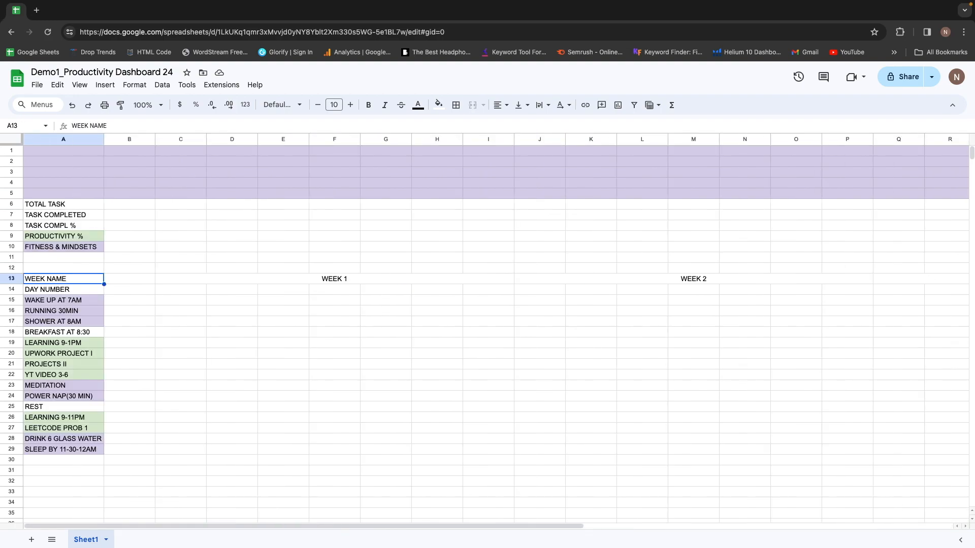
{"action": "key", "text": "Right"}
{"action": "key", "text": "Right"}
{"action": "key", "text": "Right"}
{"action": "key", "text": "Left"}
{"action": "key", "text": "Left"}
{"action": "key", "text": "Left"}
{"action": "key", "text": "Right"}
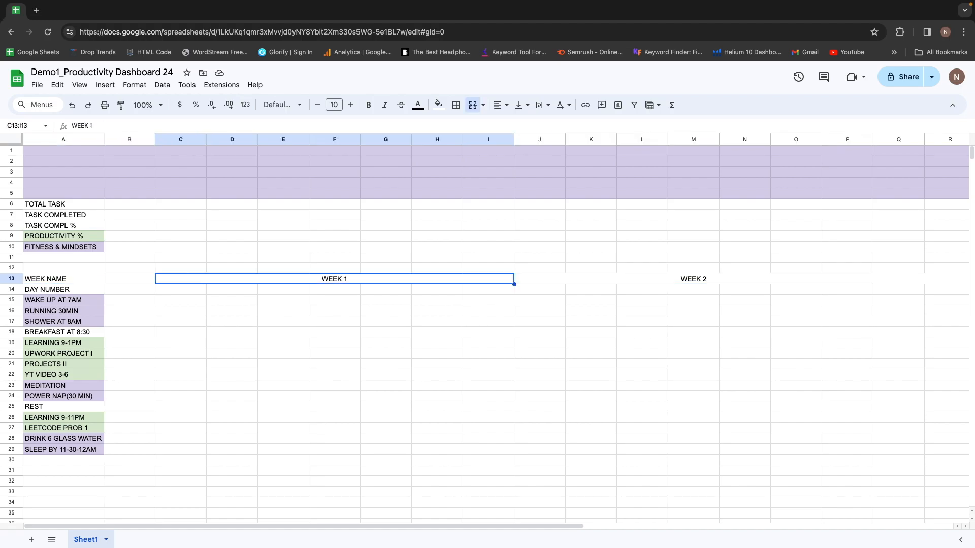
{"action": "key", "text": "Right"}
{"action": "key", "text": "Right"}
{"action": "key", "text": "Right"}
{"action": "key", "text": "Right"}
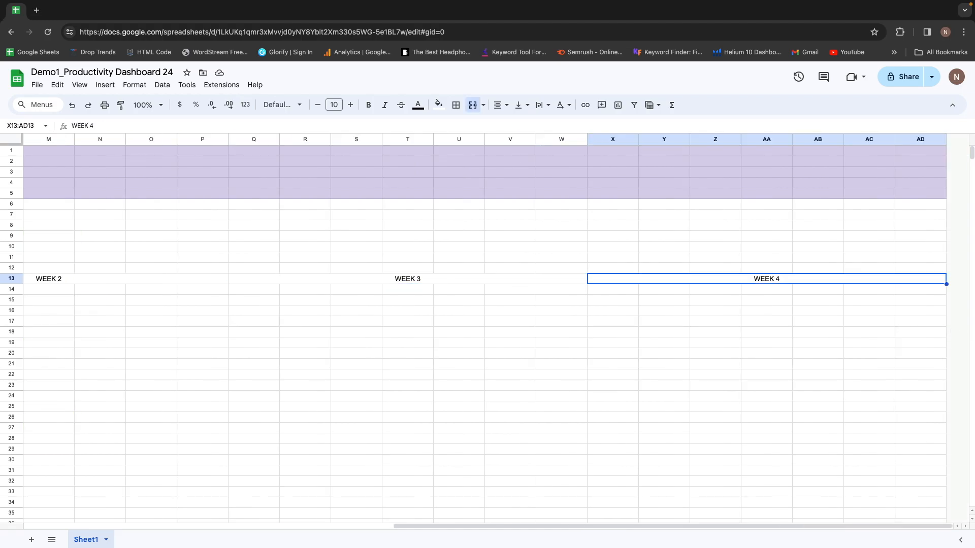
{"action": "key", "text": "Left"}
{"action": "key", "text": "Right"}
{"action": "key", "text": "Left"}
{"action": "key", "text": "Left"}
{"action": "key", "text": "Left"}
{"action": "key", "text": "Left"}
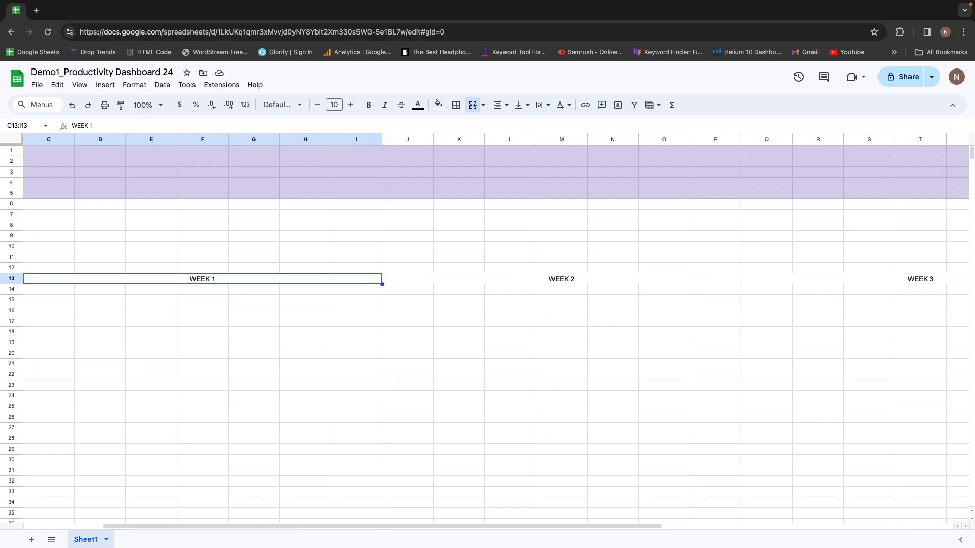
{"action": "key", "text": "Right"}
{"action": "key", "text": "Right"}
{"action": "key", "text": "Left"}
{"action": "key", "text": "Right"}
{"action": "key", "text": "Right"}
{"action": "key", "text": "Right"}
{"action": "key", "text": "Left"}
{"action": "key", "text": "Left"}
{"action": "key", "text": "Left"}
{"action": "key", "text": "Right"}
{"action": "key", "text": "Left"}
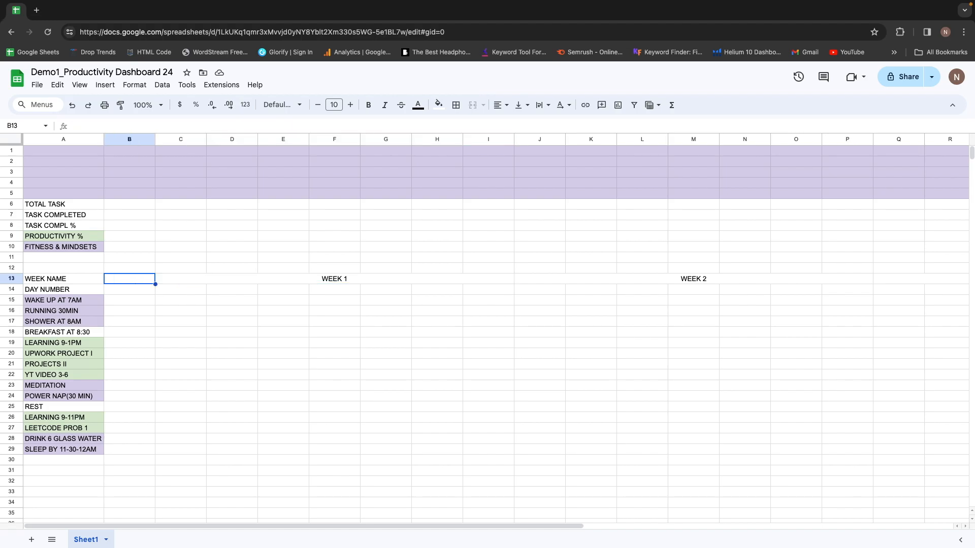
Enter the date 02-01-2024 in cell C14 and fill the daily date series across row 14 through AD14.
{"action": "key", "text": "Right"}
{"action": "key", "text": "Down"}
{"action": "key", "text": "Left"}
{"action": "key", "text": "Right"}
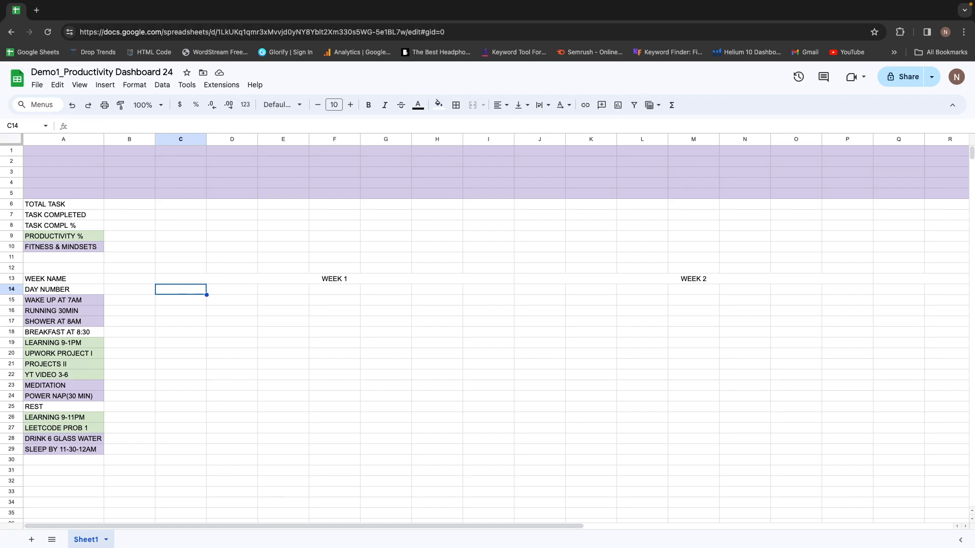
{"action": "type", "text": "01"}
{"action": "key", "text": "Escape"}
{"action": "key", "text": "Right"}
{"action": "key", "text": "Left"}
{"action": "type", "text": "02-01-2024"}
{"action": "key", "text": "Return"}
{"action": "key", "text": "Up"}
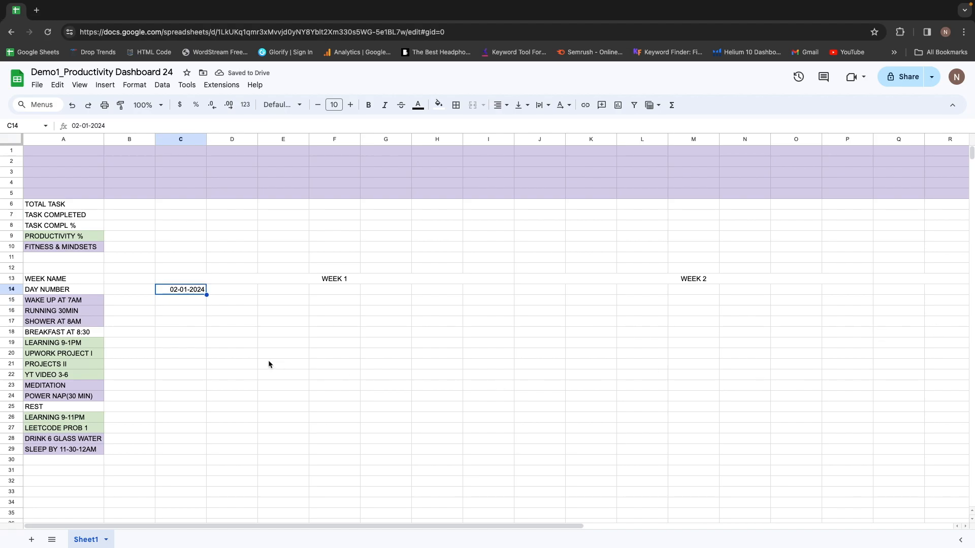
{"action": "left_click_drag", "start_coordinate": [206, 294], "coordinate": [940, 297]}
{"action": "left_click", "coordinate": [905, 293]}
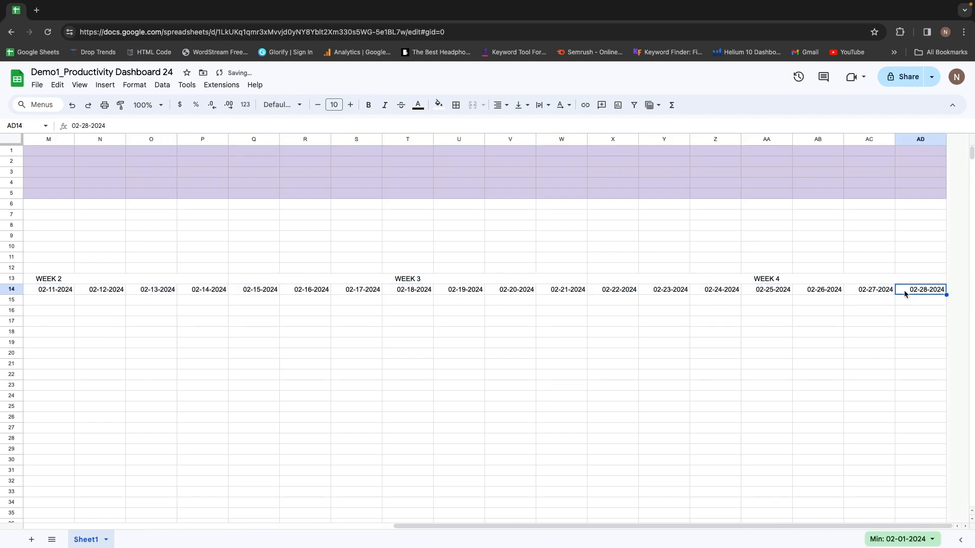
Check the daily dates in row 14 against the week headings, from AD14 back to C14.
{"action": "key", "text": "Left"}
{"action": "key", "text": "Left"}
{"action": "key", "text": "Left"}
{"action": "key", "text": "Left"}
{"action": "key", "text": "Left"}
{"action": "key", "text": "Left"}
{"action": "key", "text": "Left"}
{"action": "key", "text": "Left"}
{"action": "key", "text": "Left"}
{"action": "key", "text": "Left"}
{"action": "key", "text": "Left"}
{"action": "key", "text": "Left"}
{"action": "key", "text": "Left"}
{"action": "key", "text": "Left"}
{"action": "key", "text": "Left"}
{"action": "key", "text": "Left"}
{"action": "key", "text": "Left"}
{"action": "key", "text": "Left"}
{"action": "key", "text": "Left"}
{"action": "key", "text": "Left"}
{"action": "key", "text": "Left"}
{"action": "key", "text": "Left"}
{"action": "key", "text": "Left"}
{"action": "key", "text": "Left"}
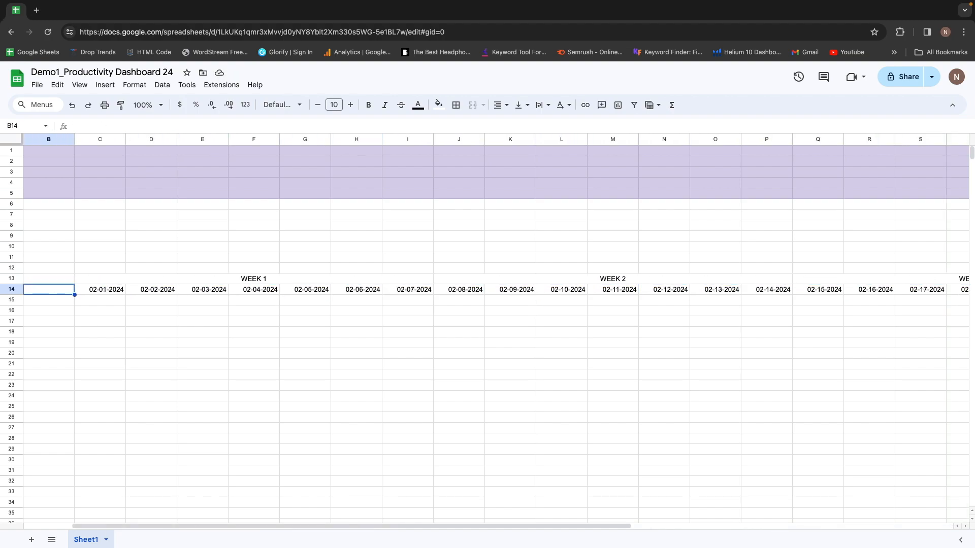
{"action": "key", "text": "Left"}
{"action": "key", "text": "Right"}
{"action": "key", "text": "Right"}
{"action": "key", "text": "shift+Right"}
{"action": "key", "text": "shift+Right"}
{"action": "key", "text": "Left"}
{"action": "key", "text": "shift+Right"}
{"action": "key", "text": "shift+Right"}
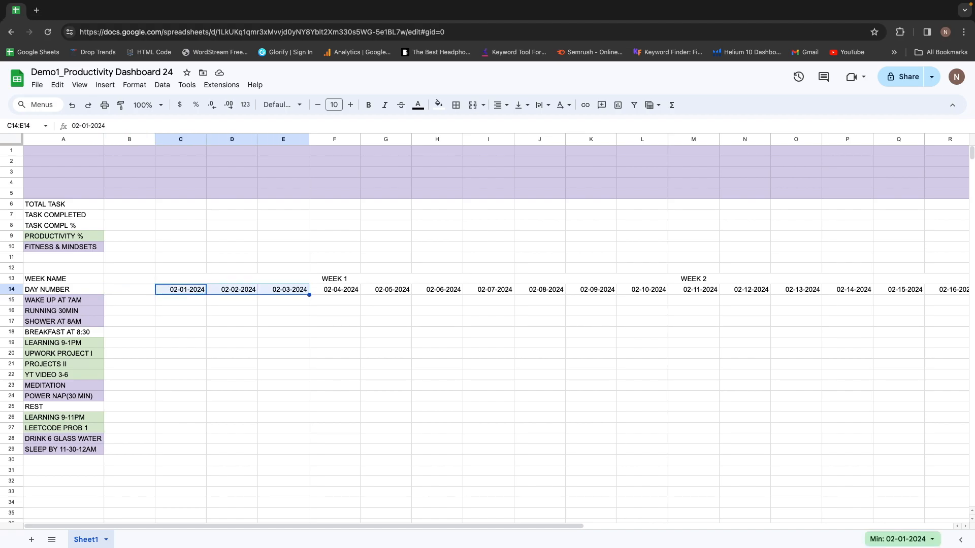
{"action": "key", "text": "Left"}
{"action": "key", "text": "Left"}
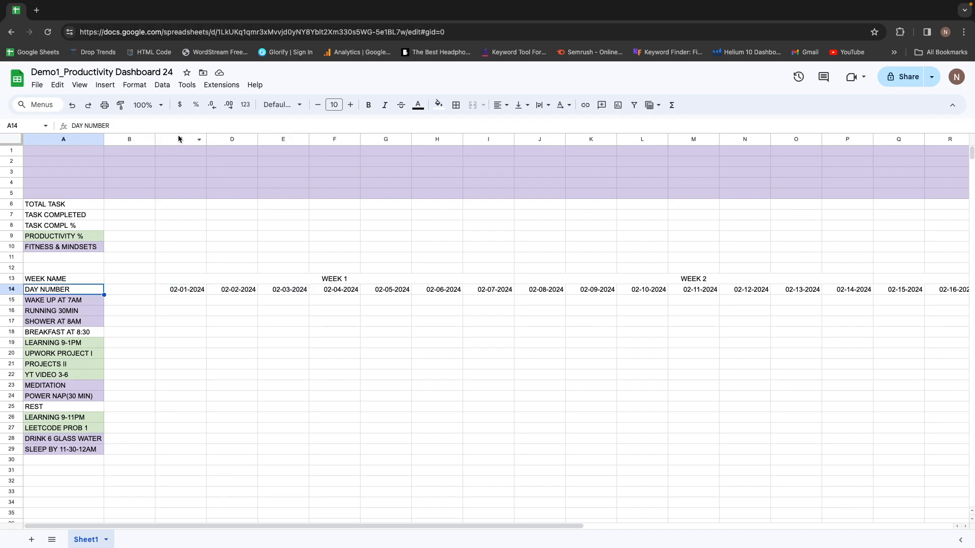
{"action": "left_click", "coordinate": [164, 294]}
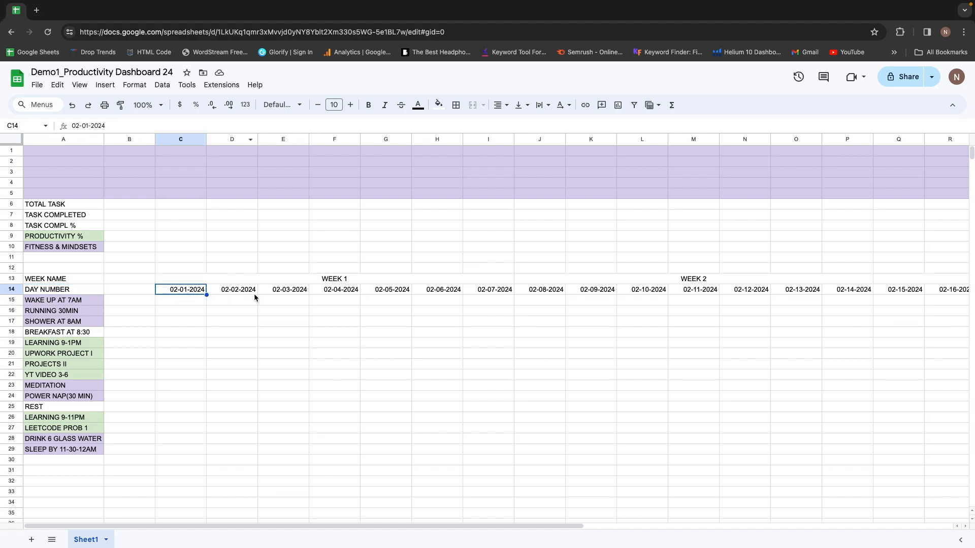
Apply a custom date format to C14:AD14 that shows only the two-digit day, removing the month, year and separators.
{"action": "key", "text": "shift+Right"}
{"action": "key", "text": "shift+Right"}
{"action": "key", "text": "shift+Right"}
{"action": "key", "text": "shift+Right"}
{"action": "key", "text": "shift+Right"}
{"action": "key", "text": "shift+Right"}
{"action": "key", "text": "shift+Right"}
{"action": "key", "text": "shift+Right"}
{"action": "key", "text": "shift+Right"}
{"action": "key", "text": "shift+Right"}
{"action": "key", "text": "shift+Right"}
{"action": "key", "text": "shift+Right"}
{"action": "key", "text": "shift+Right"}
{"action": "key", "text": "shift+Right"}
{"action": "key", "text": "shift+Right"}
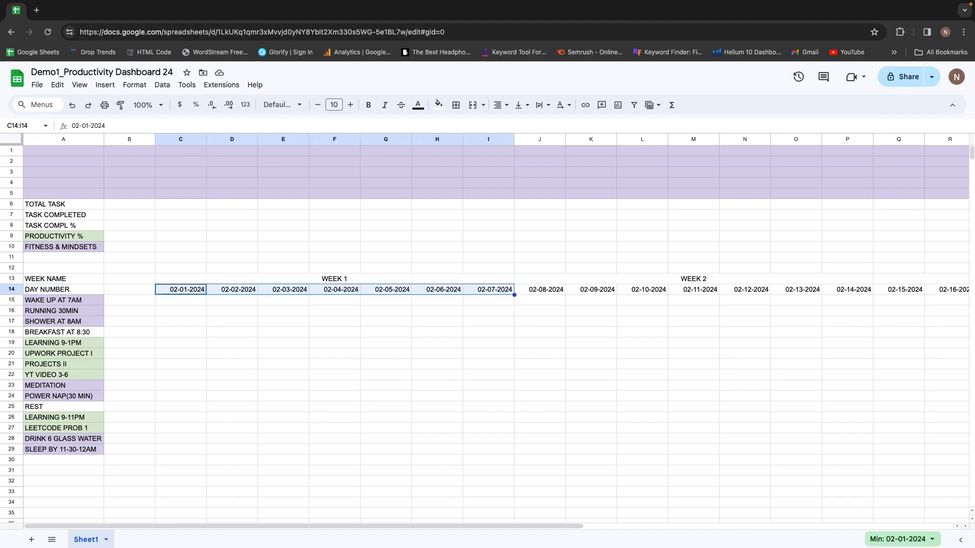
{"action": "key", "text": "shift+Right"}
{"action": "key", "text": "shift+Right"}
{"action": "key", "text": "shift+Right"}
{"action": "key", "text": "shift+Right"}
{"action": "key", "text": "shift+Right"}
{"action": "key", "text": "shift+Right"}
{"action": "key", "text": "shift+Right"}
{"action": "key", "text": "shift+Right"}
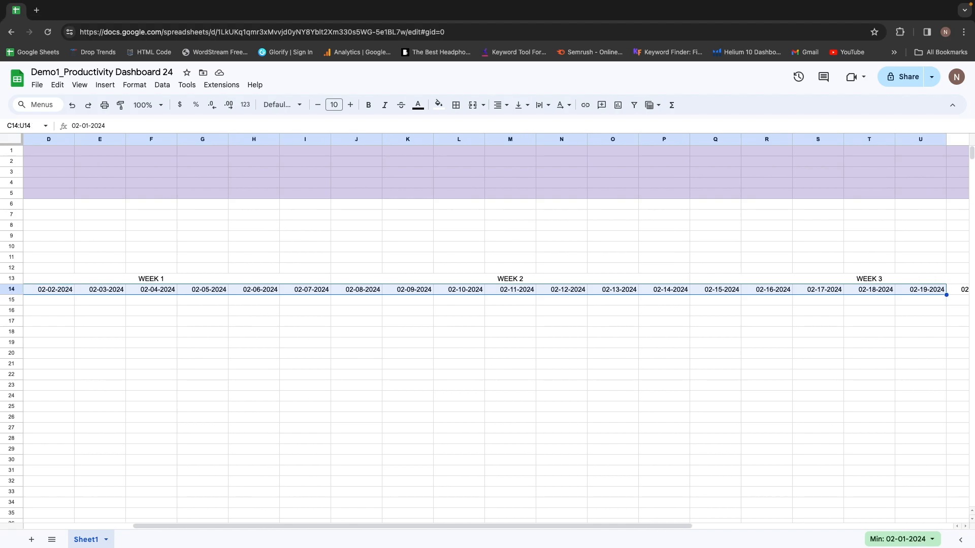
{"action": "key", "text": "shift+Right"}
{"action": "key", "text": "shift+Right"}
{"action": "key", "text": "shift+Right"}
{"action": "key", "text": "shift+Right"}
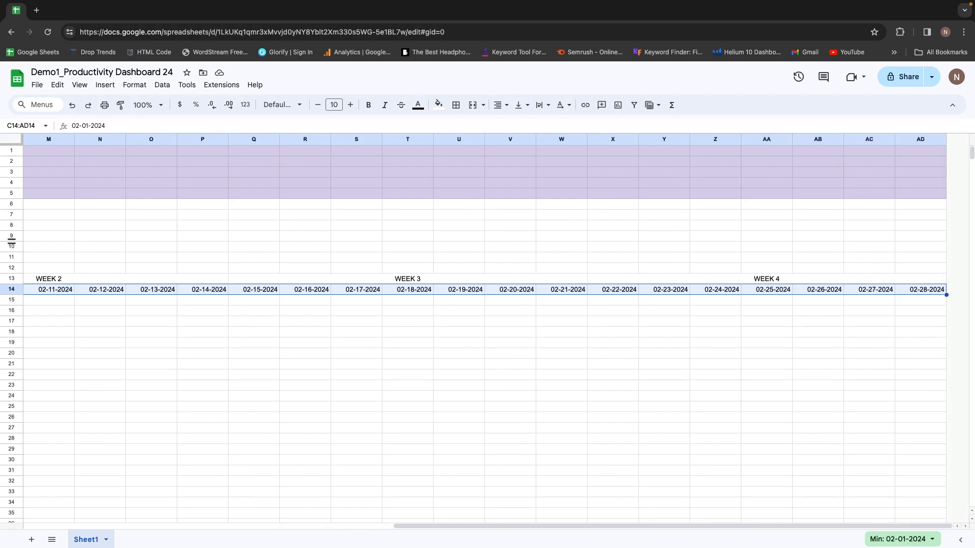
{"action": "left_click", "coordinate": [135, 86]}
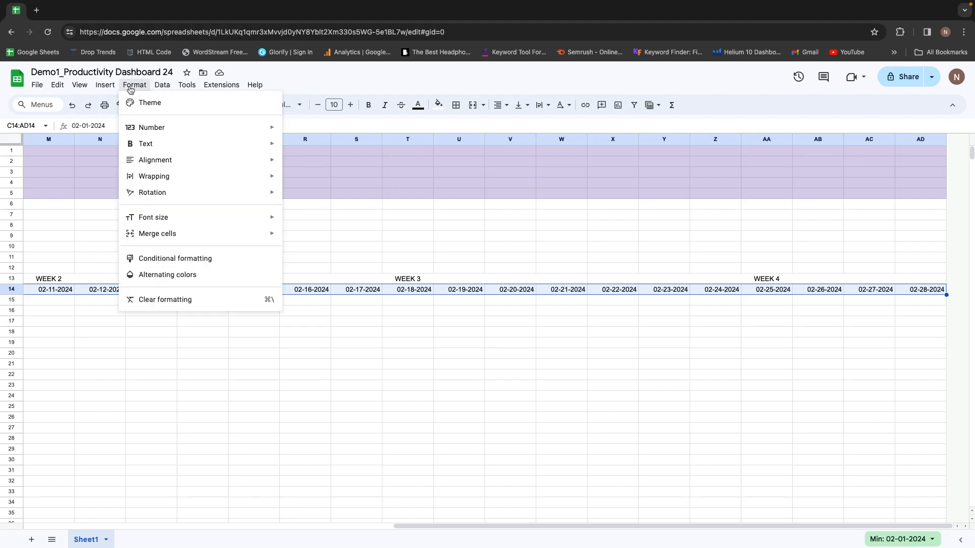
{"action": "mouse_move", "coordinate": [162, 131]}
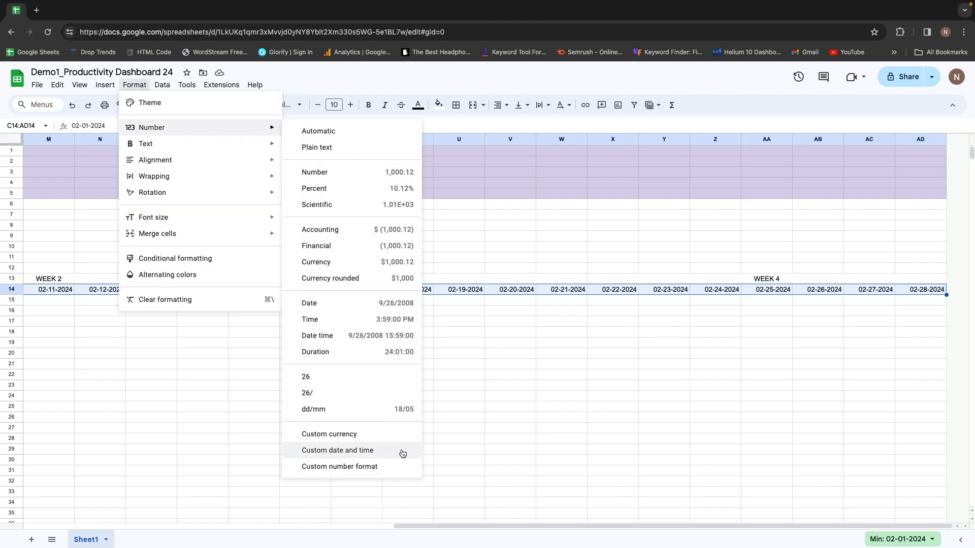
{"action": "left_click", "coordinate": [364, 450]}
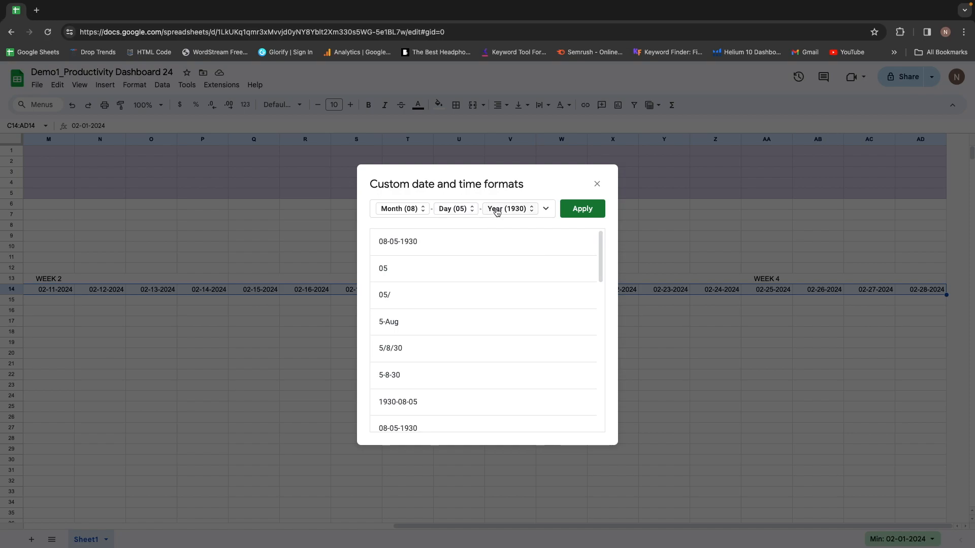
{"action": "left_click", "coordinate": [404, 210]}
{"action": "left_click", "coordinate": [413, 283]}
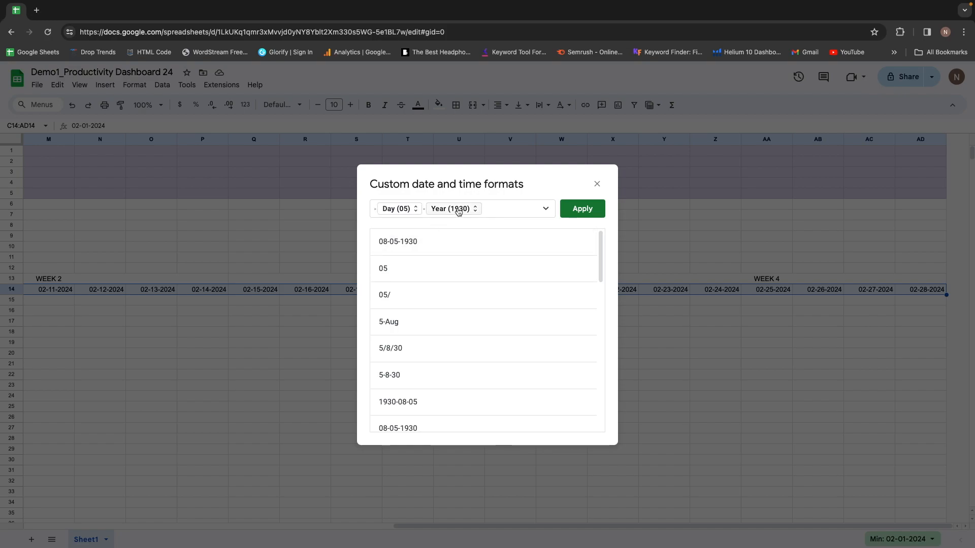
{"action": "left_click", "coordinate": [492, 208]}
{"action": "key", "text": "BackSpace"}
{"action": "key", "text": "Left"}
{"action": "key", "text": "Left"}
{"action": "key", "text": "BackSpace"}
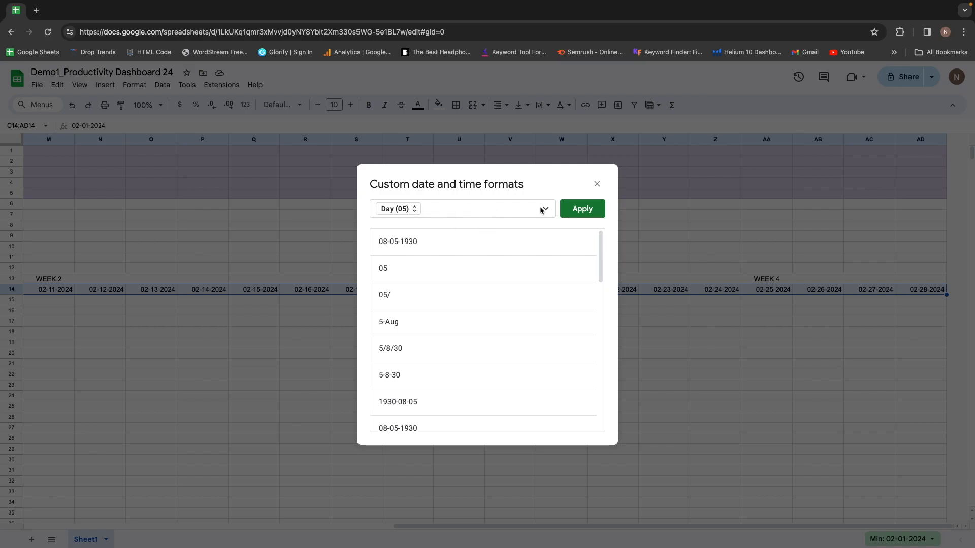
{"action": "left_click", "coordinate": [593, 210]}
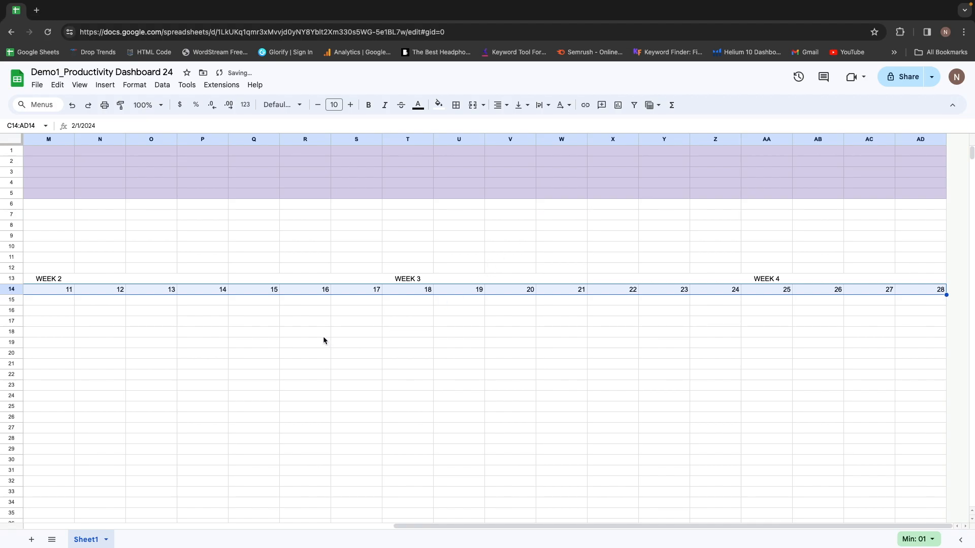
Select the whole sheet and auto-fit all column widths to their contents.
{"action": "key", "text": "Left"}
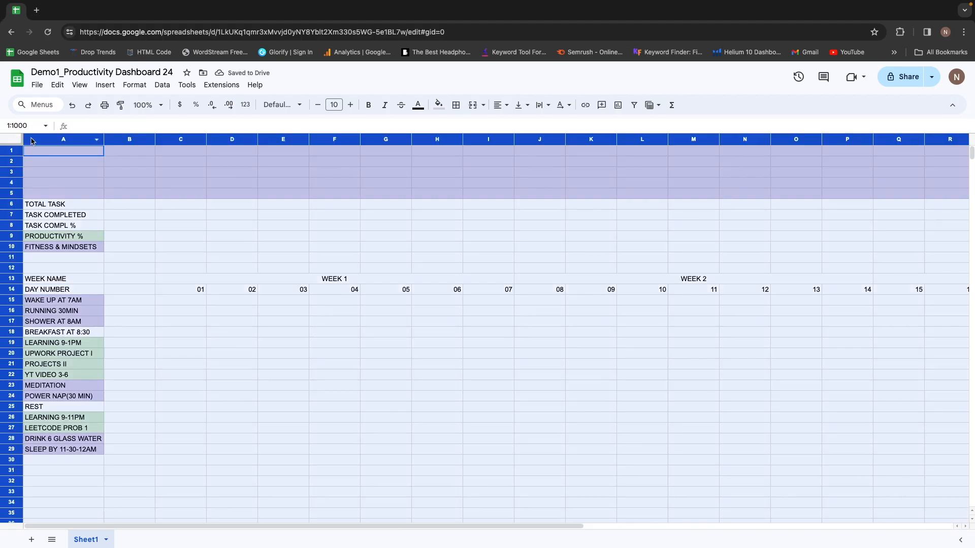
{"action": "left_click", "coordinate": [12, 139]}
{"action": "left_click_drag", "start_coordinate": [157, 139], "coordinate": [155, 139]}
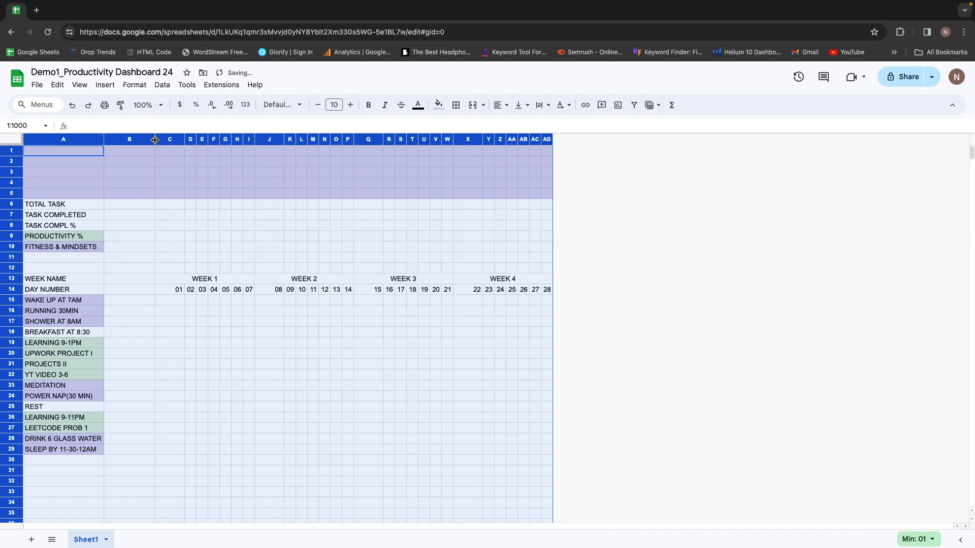
{"action": "left_click", "coordinate": [270, 362]}
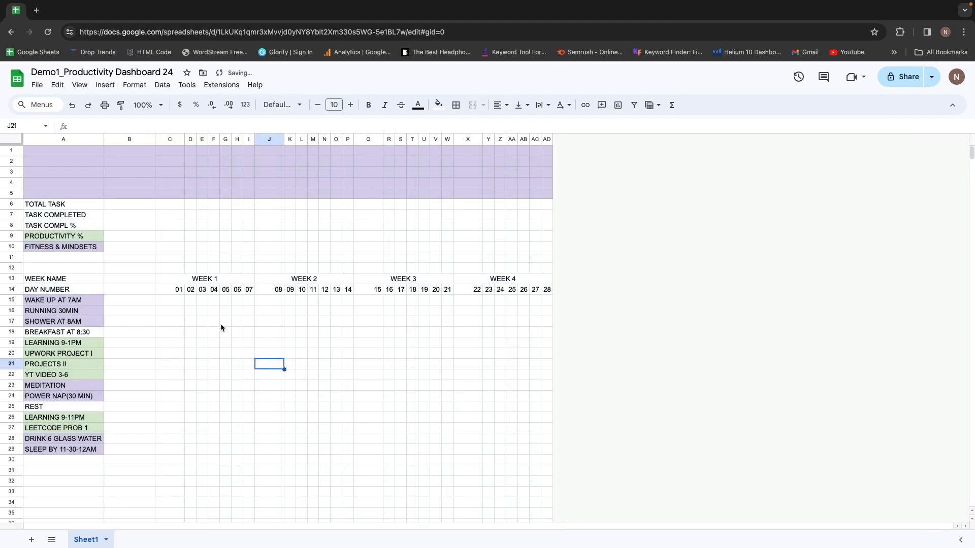
Check the narrowed columns against the week headings in row 13 and the day numbers in row 14.
{"action": "left_click", "coordinate": [173, 294]}
{"action": "left_click", "coordinate": [170, 139]}
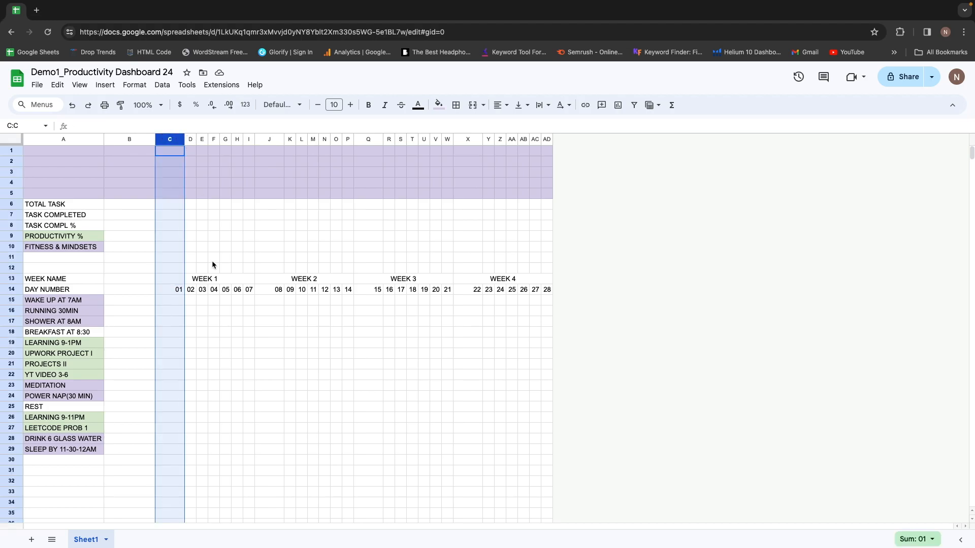
{"action": "left_click", "coordinate": [213, 332]}
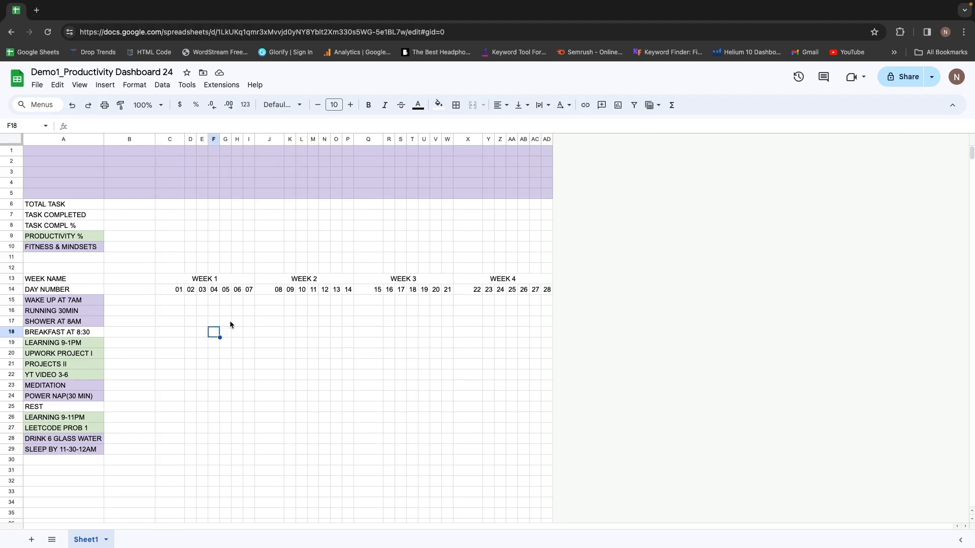
{"action": "left_click", "coordinate": [141, 287]}
{"action": "key", "text": "Right"}
{"action": "key", "text": "Right"}
{"action": "key", "text": "Right"}
{"action": "key", "text": "Right"}
{"action": "key", "text": "Right"}
{"action": "key", "text": "Right"}
{"action": "key", "text": "Right"}
{"action": "key", "text": "Left"}
{"action": "key", "text": "Left"}
{"action": "key", "text": "Left"}
{"action": "key", "text": "Up"}
{"action": "key", "text": "Right"}
{"action": "key", "text": "Right"}
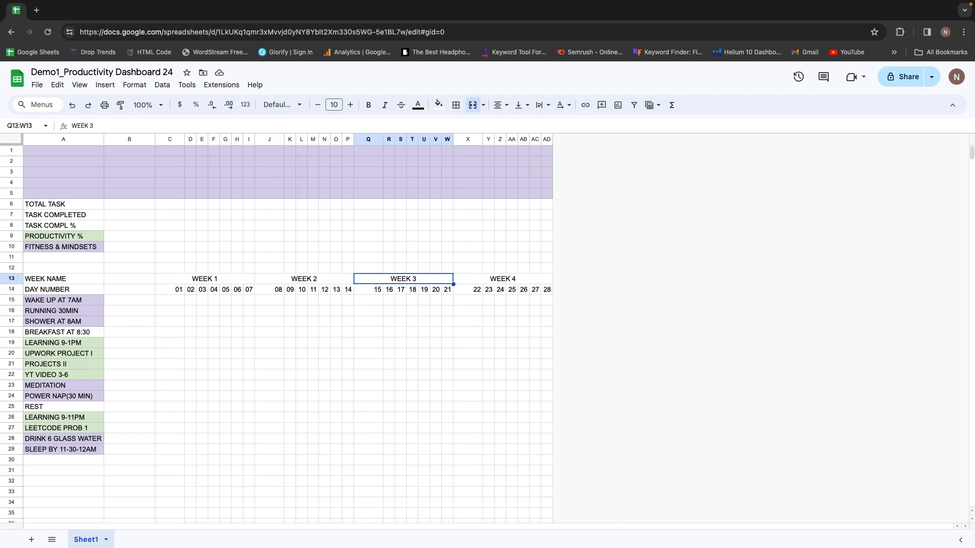
{"action": "key", "text": "Right"}
{"action": "key", "text": "Left"}
{"action": "key", "text": "Left"}
{"action": "key", "text": "Left"}
{"action": "key", "text": "Left"}
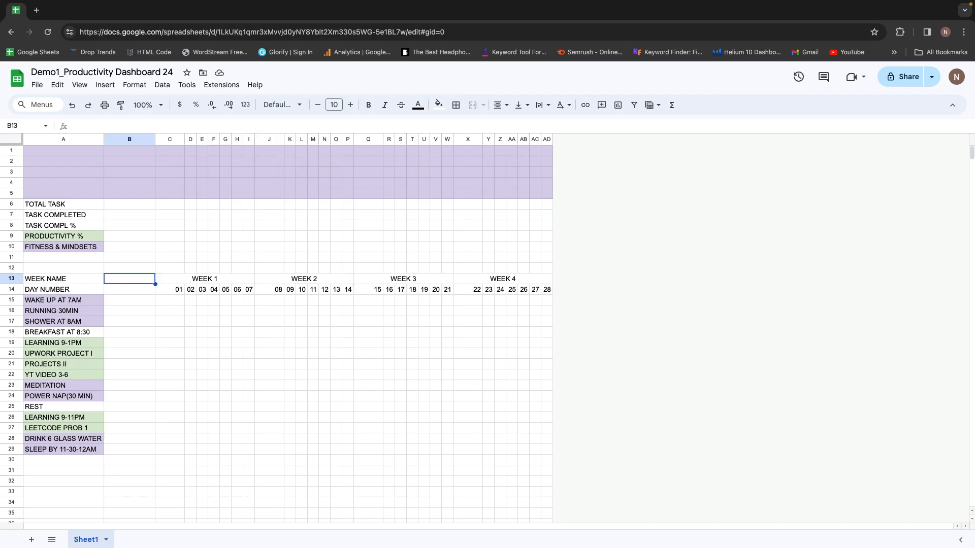
{"action": "key", "text": "Right"}
{"action": "key", "text": "Left"}
{"action": "key", "text": "Right"}
{"action": "key", "text": "Down"}
{"action": "key", "text": "Down"}
{"action": "key", "text": "Right"}
{"action": "key", "text": "Up"}
{"action": "key", "text": "Up"}
Apply a thicker black outer border around the four week headings in C13:AD13.
{"action": "key", "text": "shift+Right"}
{"action": "key", "text": "shift+Right"}
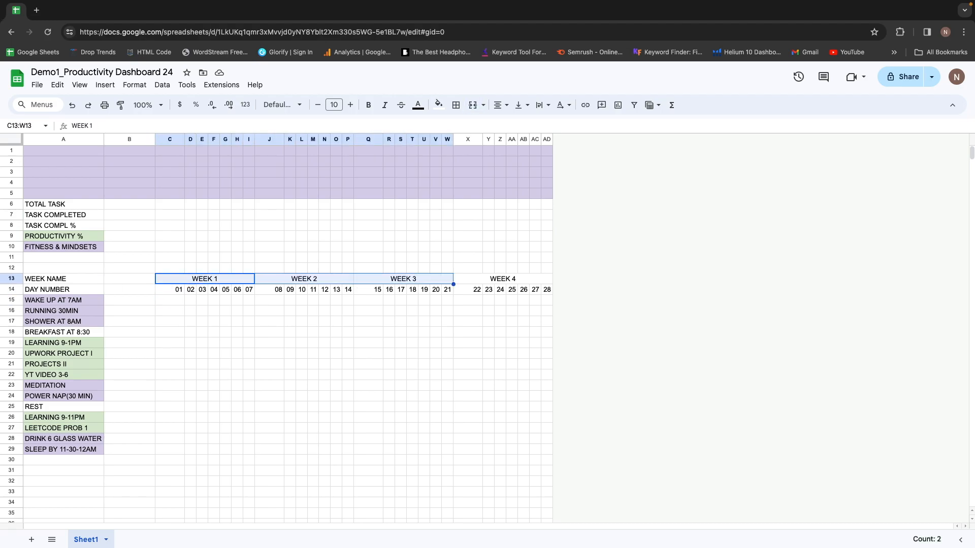
{"action": "key", "text": "Left"}
{"action": "key", "text": "shift+Right"}
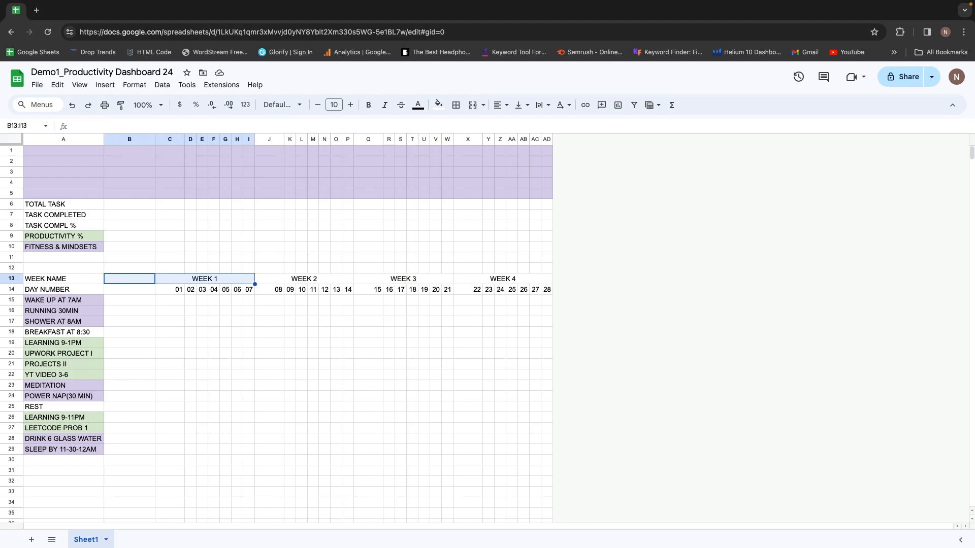
{"action": "key", "text": "Right"}
{"action": "key", "text": "shift+Right"}
{"action": "key", "text": "shift+Left"}
{"action": "key", "text": "Right"}
{"action": "key", "text": "Left"}
{"action": "key", "text": "Right"}
{"action": "key", "text": "Right"}
{"action": "key", "text": "Right"}
{"action": "key", "text": "Left"}
{"action": "key", "text": "Left"}
{"action": "key", "text": "Left"}
{"action": "key", "text": "shift+Right"}
{"action": "key", "text": "shift+Right"}
{"action": "key", "text": "shift+Right"}
{"action": "key", "text": "shift+Left"}
{"action": "key", "text": "shift+Right"}
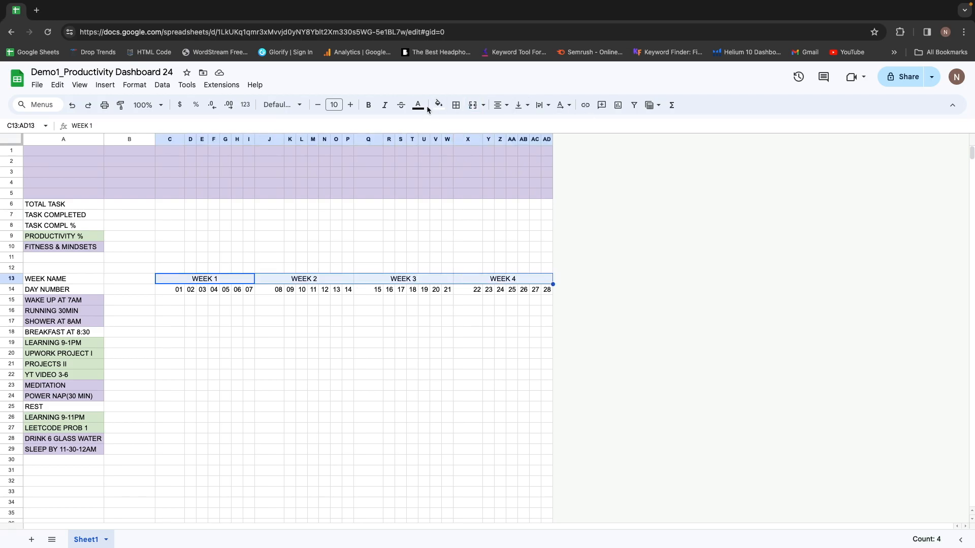
{"action": "left_click", "coordinate": [461, 105]}
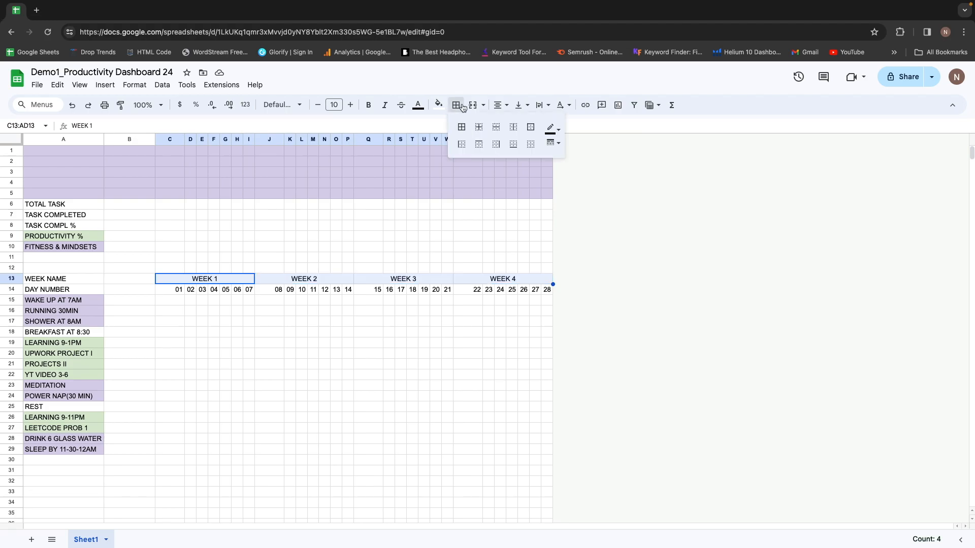
{"action": "left_click", "coordinate": [557, 144]}
{"action": "left_click", "coordinate": [583, 172]}
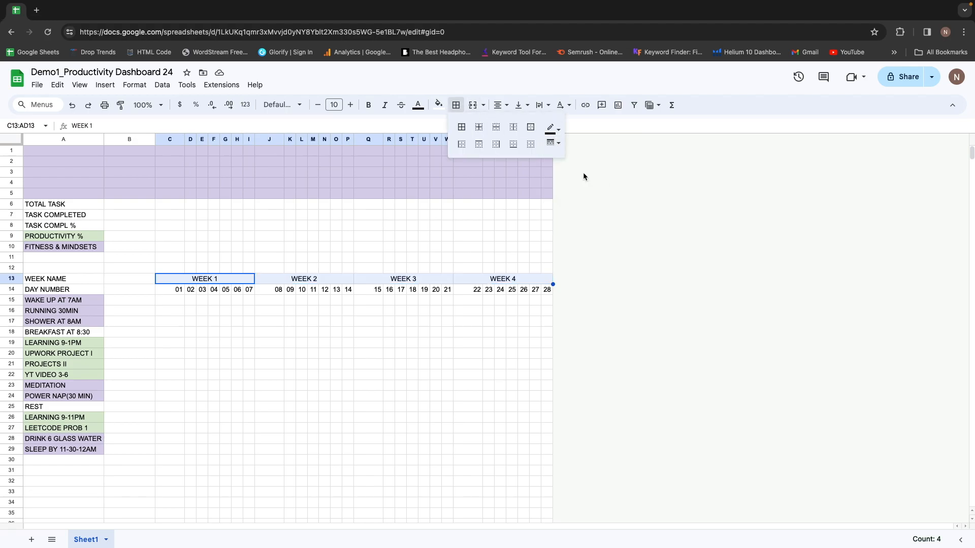
{"action": "left_click", "coordinate": [531, 127]}
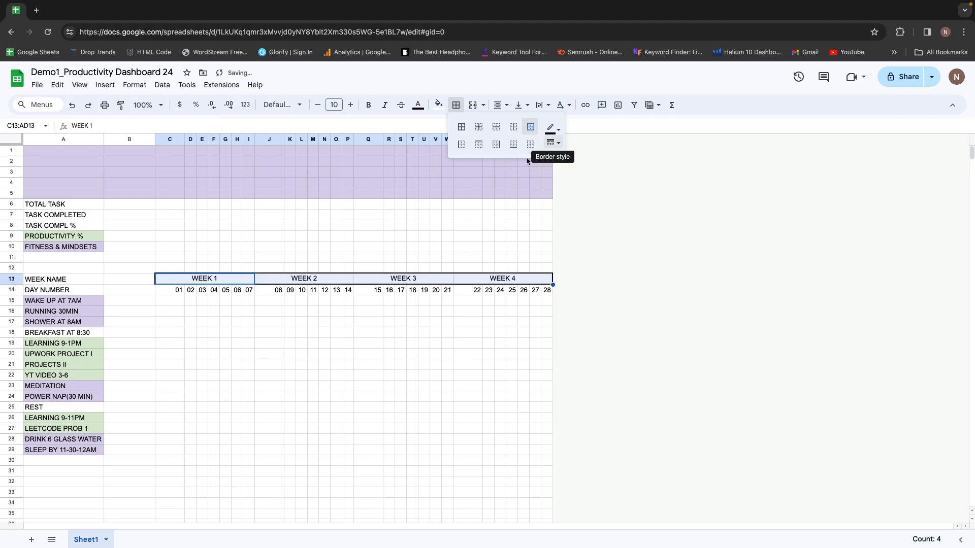
{"action": "left_click", "coordinate": [203, 324]}
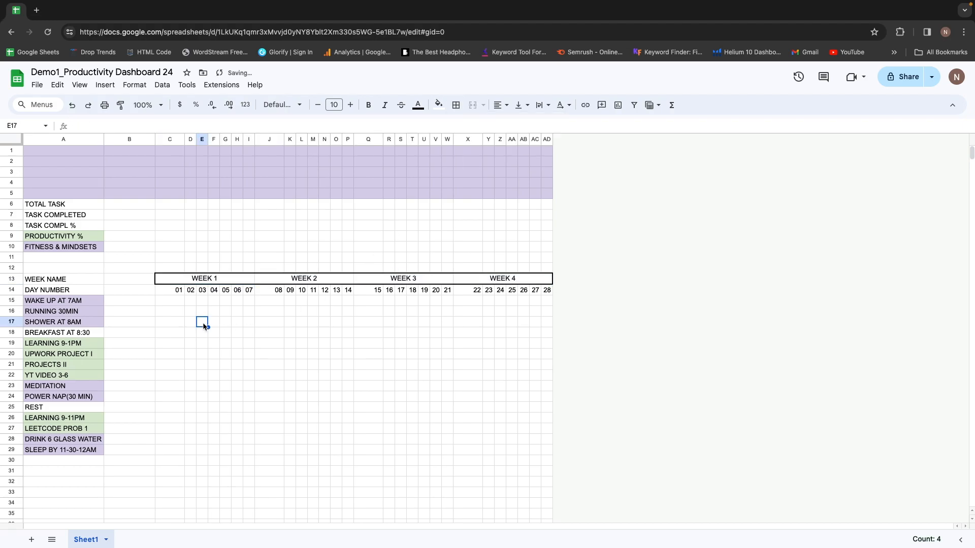
{"action": "left_click", "coordinate": [179, 280]}
{"action": "left_click", "coordinate": [325, 355]}
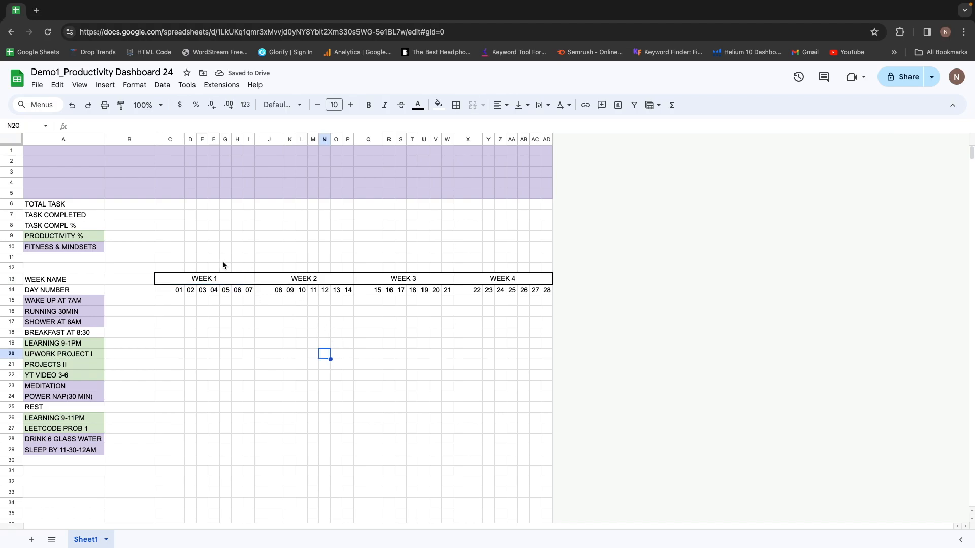
Apply all borders to C13:AD13 so that each week heading is boxed separately.
{"action": "left_click", "coordinate": [252, 278]}
{"action": "left_click_drag", "start_coordinate": [415, 277], "coordinate": [508, 278]}
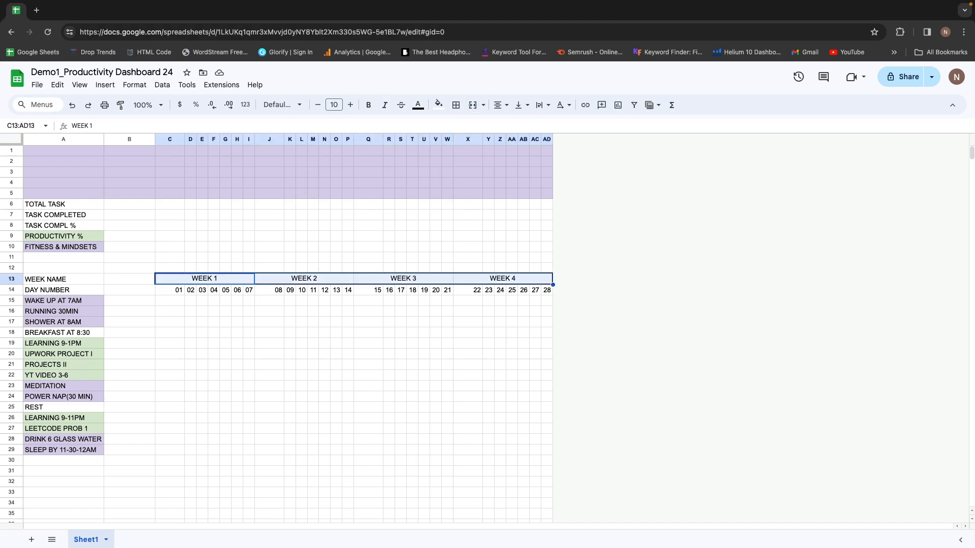
{"action": "left_click", "coordinate": [456, 105]}
{"action": "left_click", "coordinate": [462, 127]}
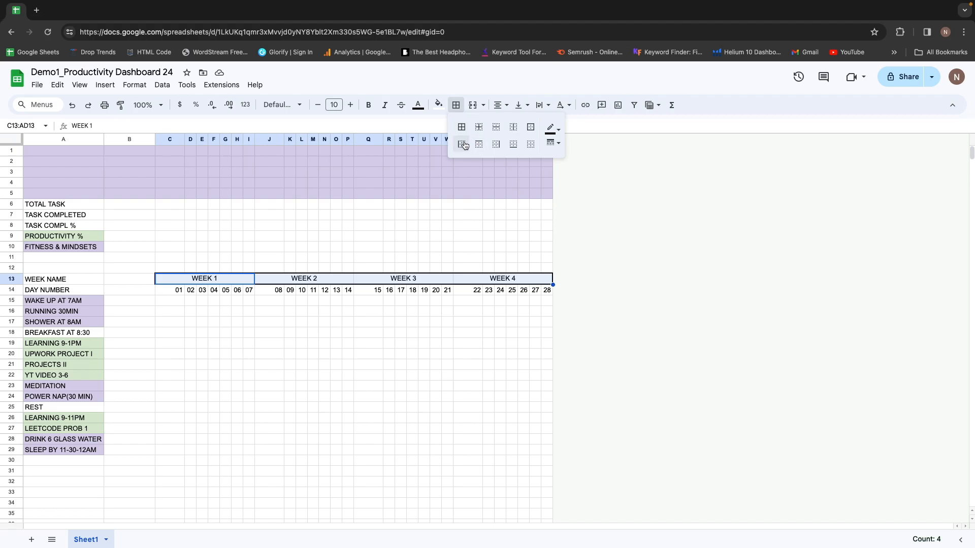
Check the borders between the week headings along row 13.
{"action": "key", "text": "Down"}
{"action": "key", "text": "Up"}
{"action": "key", "text": "Right"}
{"action": "key", "text": "Left"}
{"action": "key", "text": "Right"}
{"action": "key", "text": "Left"}
{"action": "key", "text": "Right"}
{"action": "key", "text": "Right"}
{"action": "key", "text": "Left"}
{"action": "key", "text": "Left"}
{"action": "key", "text": "Right"}
{"action": "key", "text": "Right"}
{"action": "key", "text": "Right"}
{"action": "key", "text": "Left"}
{"action": "key", "text": "Left"}
{"action": "key", "text": "Left"}
Insert checkboxes in the daily tracking grid C15:AD29, covering every habit and all 28 days.
{"action": "key", "text": "Down"}
{"action": "key", "text": "Down"}
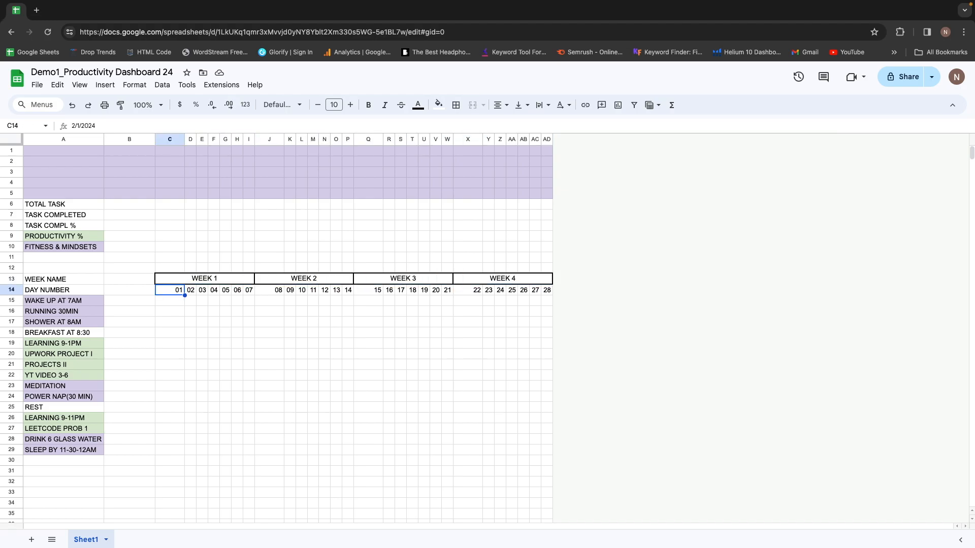
{"action": "key", "text": "shift+Right"}
{"action": "key", "text": "shift+Right"}
{"action": "key", "text": "shift+Right"}
{"action": "key", "text": "shift+Right"}
{"action": "key", "text": "shift+Right"}
{"action": "key", "text": "shift+Right"}
{"action": "key", "text": "shift+Right"}
{"action": "key", "text": "shift+Right"}
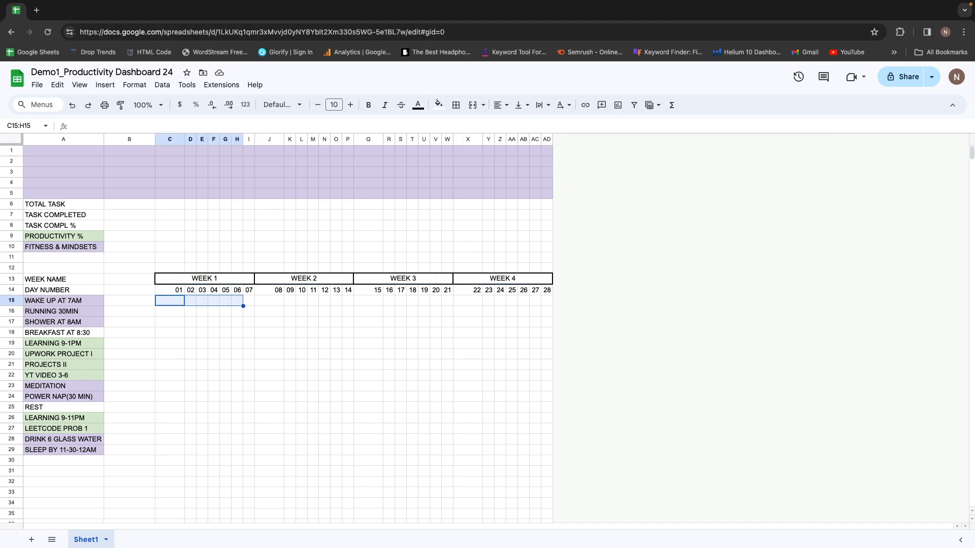
{"action": "key", "text": "shift+Right"}
{"action": "key", "text": "shift+Right"}
{"action": "key", "text": "shift+Right"}
{"action": "key", "text": "shift+Right"}
{"action": "key", "text": "shift+Right"}
{"action": "key", "text": "shift+Right"}
{"action": "key", "text": "shift+Right"}
{"action": "key", "text": "shift+Right"}
{"action": "key", "text": "shift+Right"}
{"action": "key", "text": "shift+Right"}
{"action": "key", "text": "shift+Right"}
{"action": "key", "text": "shift+Right"}
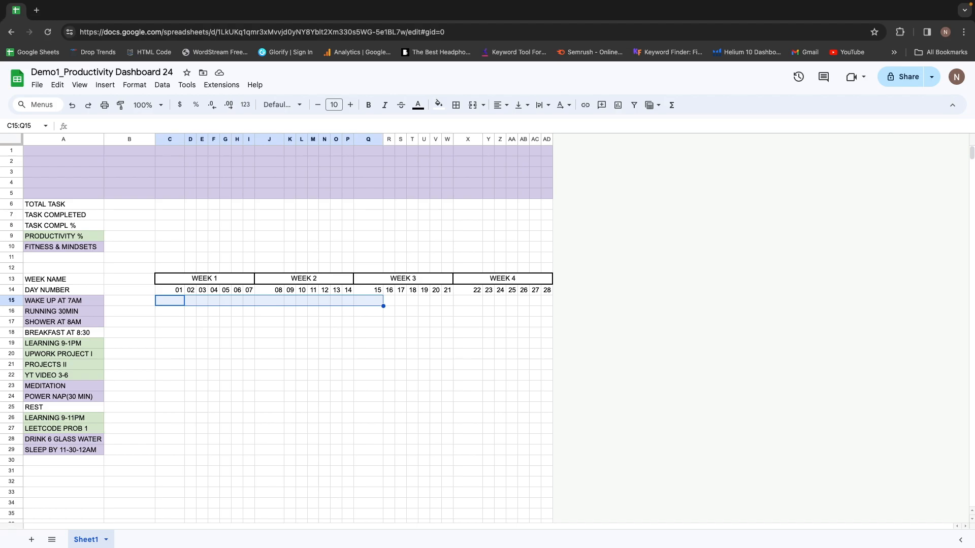
{"action": "key", "text": "shift+Right"}
{"action": "key", "text": "shift+Right"}
{"action": "key", "text": "shift+Right"}
{"action": "key", "text": "shift+Right"}
{"action": "key", "text": "shift+Right"}
{"action": "key", "text": "shift+Right"}
{"action": "key", "text": "shift+Right"}
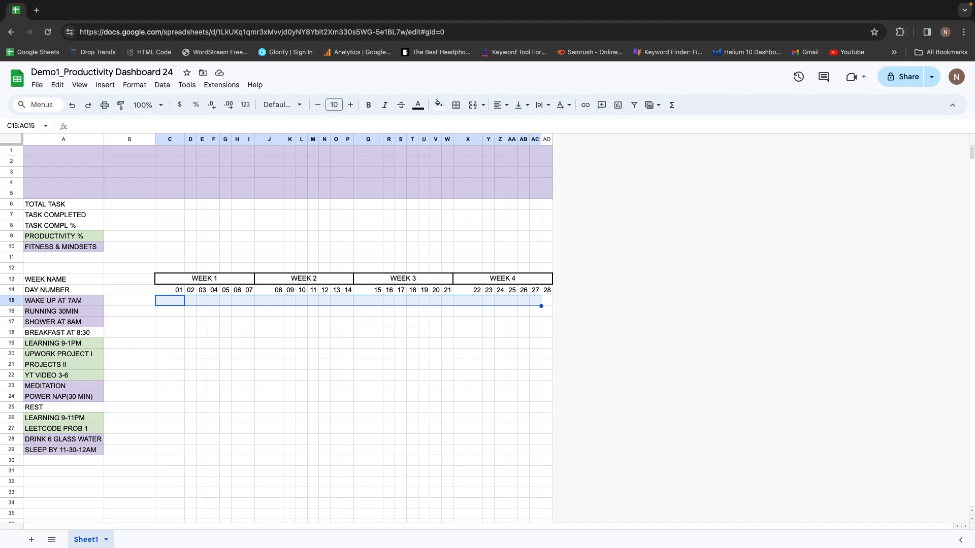
{"action": "key", "text": "shift+Down"}
{"action": "key", "text": "shift+Down"}
{"action": "key", "text": "shift+Down"}
{"action": "key", "text": "shift+Down"}
{"action": "key", "text": "shift+Down"}
{"action": "key", "text": "shift+Down"}
{"action": "key", "text": "shift+Down"}
{"action": "key", "text": "shift+Down"}
{"action": "key", "text": "shift+Down"}
{"action": "key", "text": "shift+Down"}
{"action": "key", "text": "shift+Down"}
{"action": "key", "text": "shift+Down"}
{"action": "key", "text": "shift+Down"}
{"action": "key", "text": "shift+Down"}
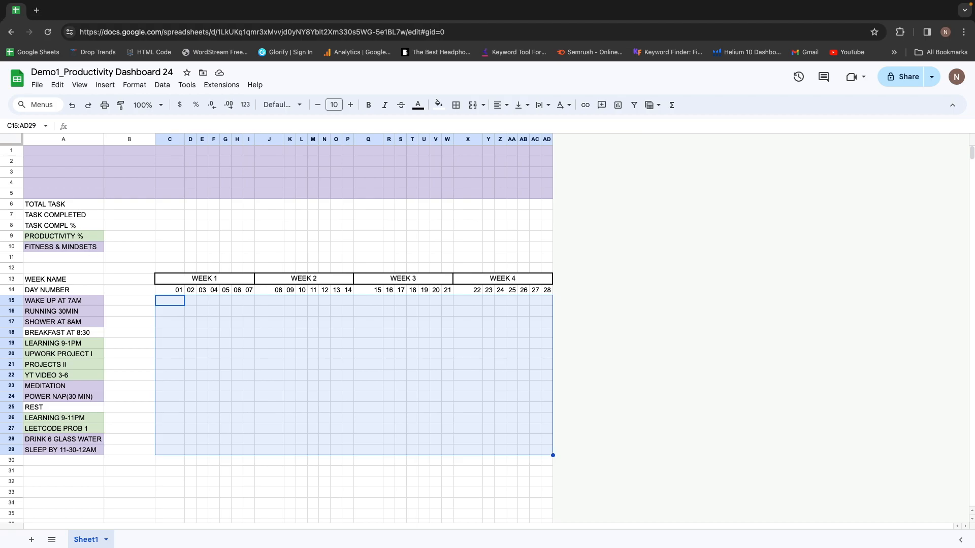
{"action": "left_click", "coordinate": [100, 87]}
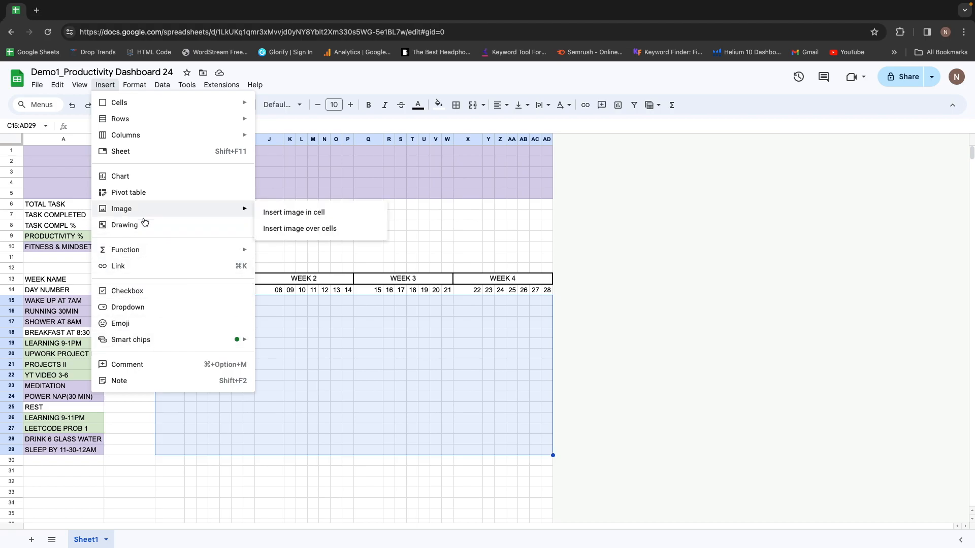
{"action": "left_click", "coordinate": [128, 298]}
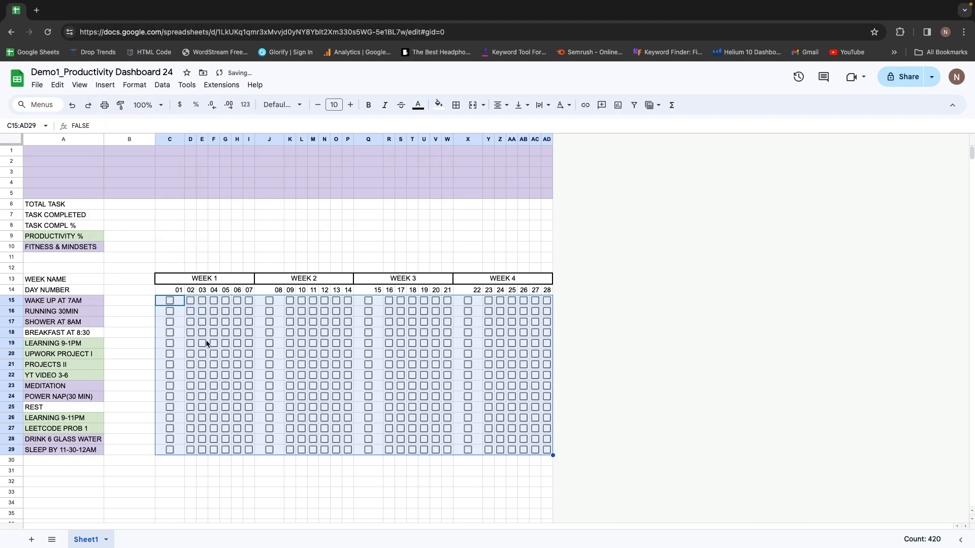
{"action": "left_click", "coordinate": [217, 475]}
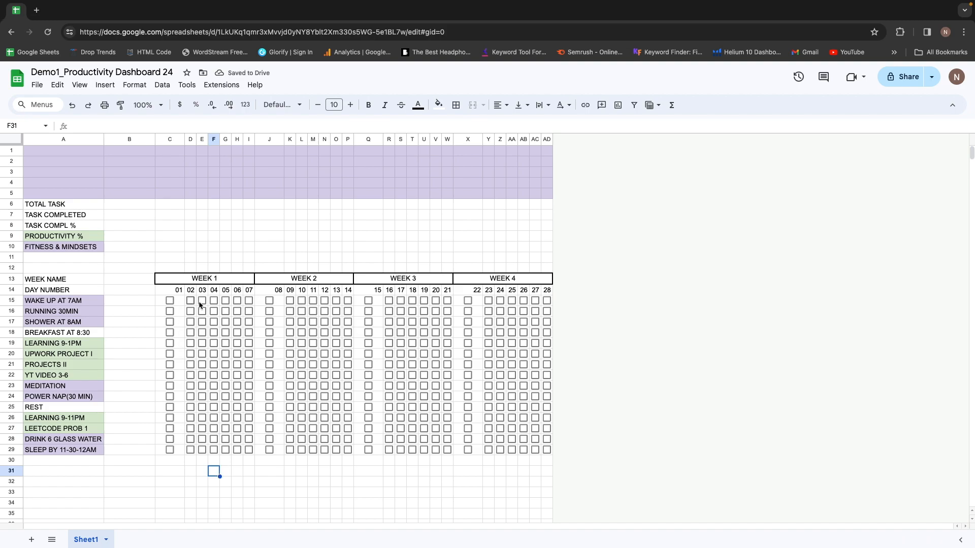
Test the Day 01 checkboxes for WAKE UP AT 7AM and RUNNING 30MIN by ticking and unticking them.
{"action": "left_click", "coordinate": [171, 300]}
{"action": "left_click", "coordinate": [170, 300]}
{"action": "left_click", "coordinate": [170, 304]}
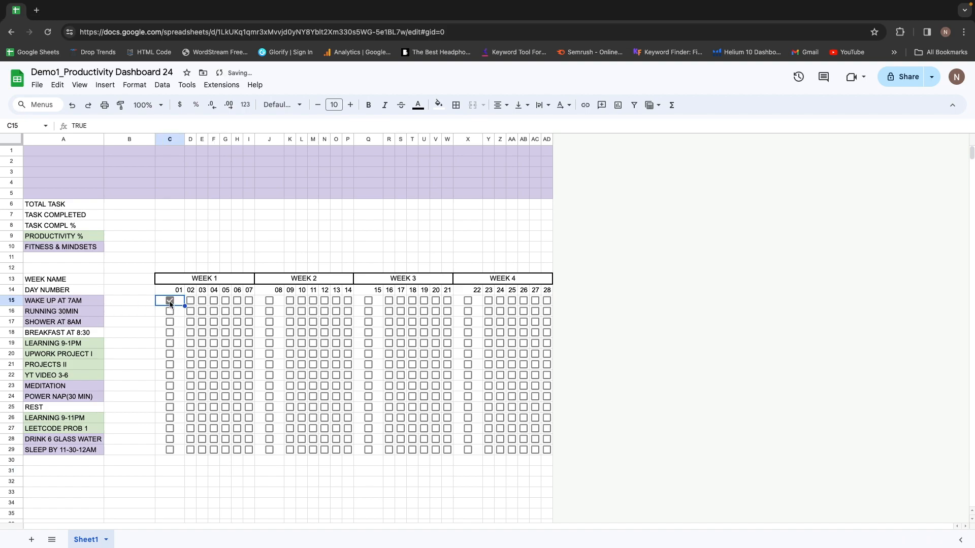
{"action": "left_click", "coordinate": [171, 303]}
{"action": "left_click", "coordinate": [171, 313]}
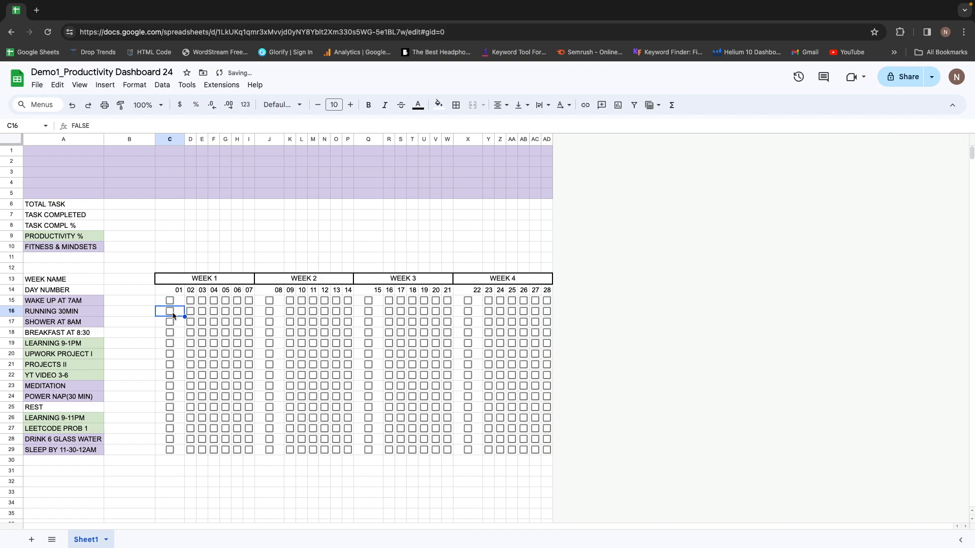
{"action": "left_click", "coordinate": [169, 312]}
{"action": "left_click", "coordinate": [170, 312]}
Examine the day-number range C14:AD14 across all four weeks above the checkbox grid.
{"action": "left_click", "coordinate": [170, 292]}
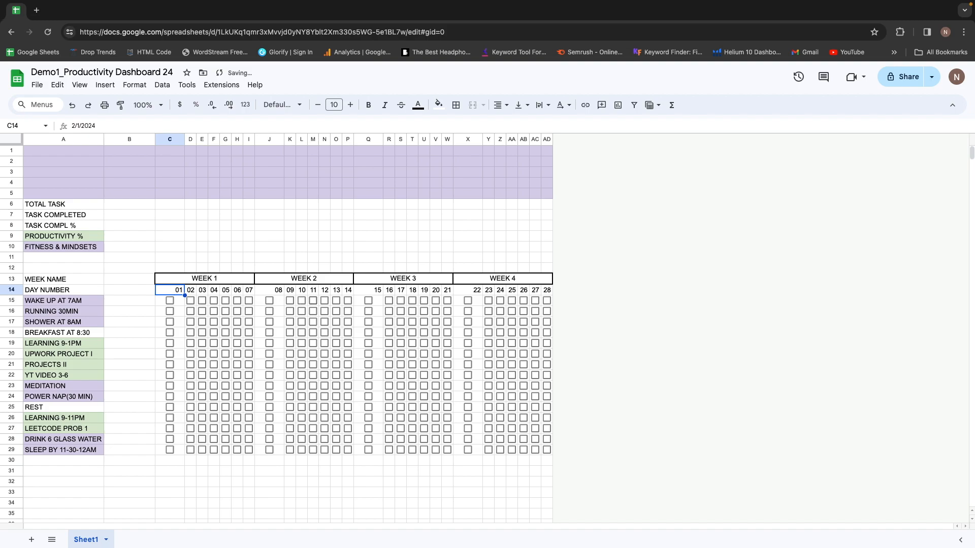
{"action": "key", "text": "shift+Right"}
{"action": "key", "text": "shift+Right"}
{"action": "key", "text": "shift+Right"}
{"action": "key", "text": "shift+Right"}
{"action": "key", "text": "shift+Right"}
{"action": "key", "text": "shift+Right"}
{"action": "key", "text": "shift+Right"}
{"action": "key", "text": "shift+Right"}
{"action": "key", "text": "shift+Right"}
{"action": "key", "text": "shift+Right"}
{"action": "key", "text": "shift+Right"}
{"action": "key", "text": "shift+Right"}
{"action": "key", "text": "shift+Right"}
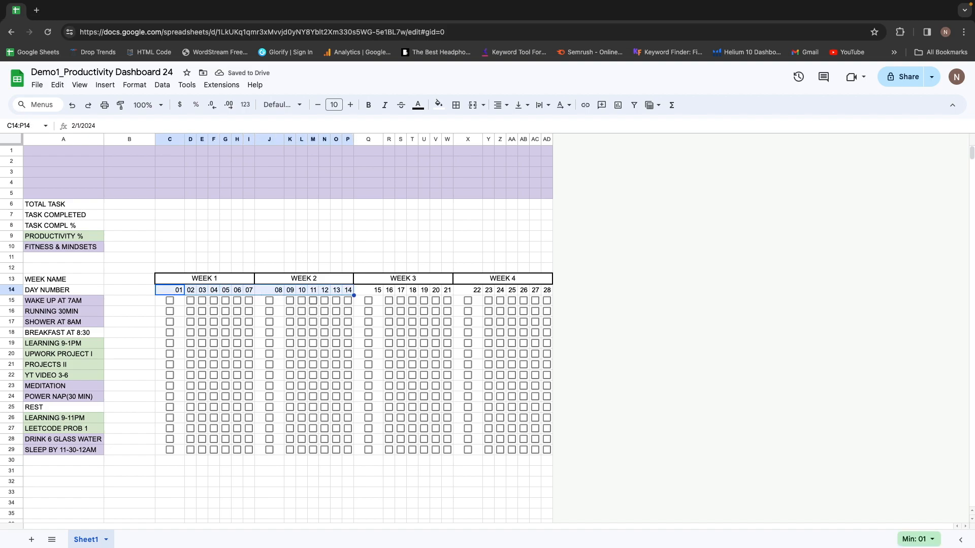
{"action": "key", "text": "shift+Right"}
{"action": "key", "text": "shift+Right"}
{"action": "key", "text": "shift+Right"}
{"action": "key", "text": "shift+Right"}
{"action": "key", "text": "shift+Right"}
{"action": "key", "text": "shift+Right"}
{"action": "key", "text": "shift+Right"}
{"action": "key", "text": "shift+Right"}
{"action": "key", "text": "shift+Right"}
{"action": "key", "text": "shift+Right"}
{"action": "key", "text": "shift+Right"}
{"action": "key", "text": "shift+Right"}
{"action": "key", "text": "shift+Right"}
{"action": "key", "text": "shift+Right"}
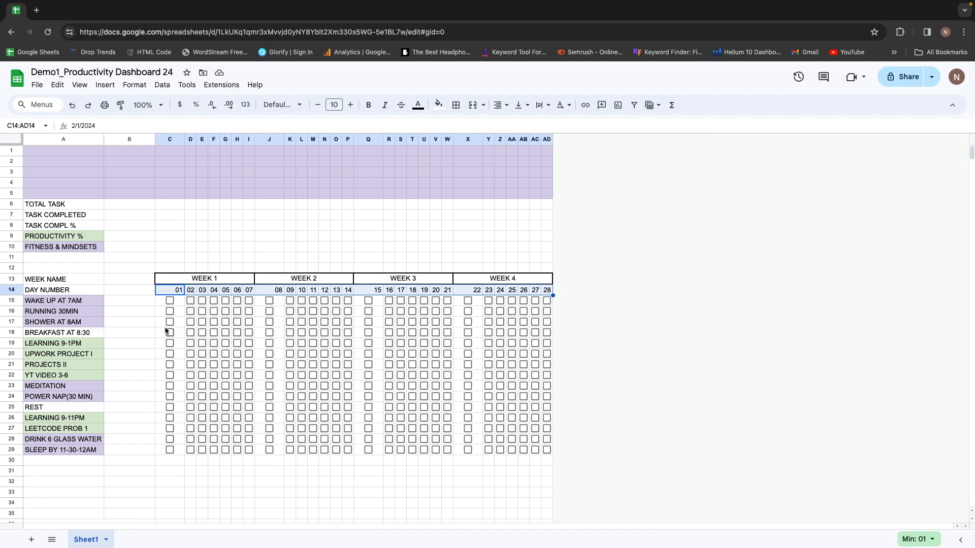
{"action": "left_click", "coordinate": [182, 290]}
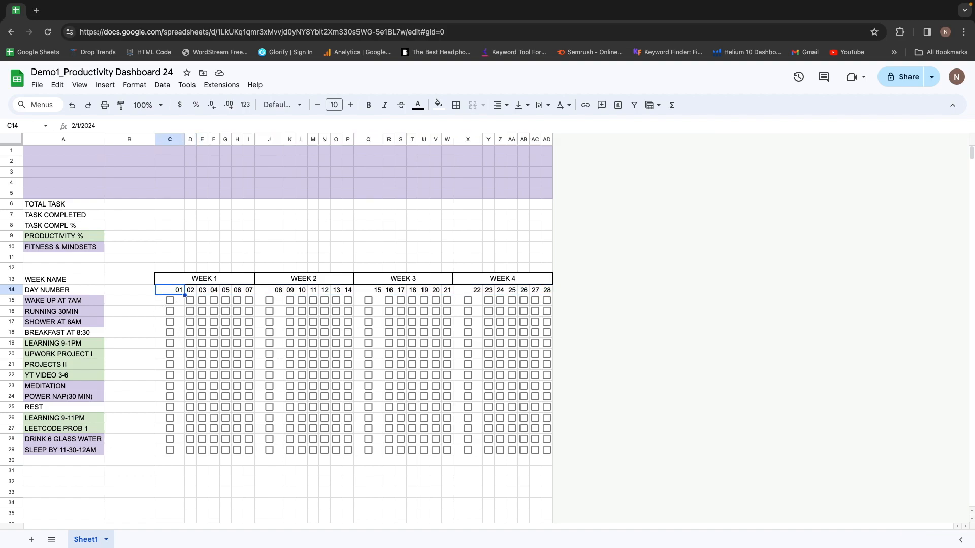
{"action": "key", "text": "shift+Right"}
{"action": "key", "text": "shift+Right"}
{"action": "key", "text": "shift+Right"}
{"action": "key", "text": "shift+Right"}
{"action": "key", "text": "shift+Right"}
{"action": "key", "text": "shift+Right"}
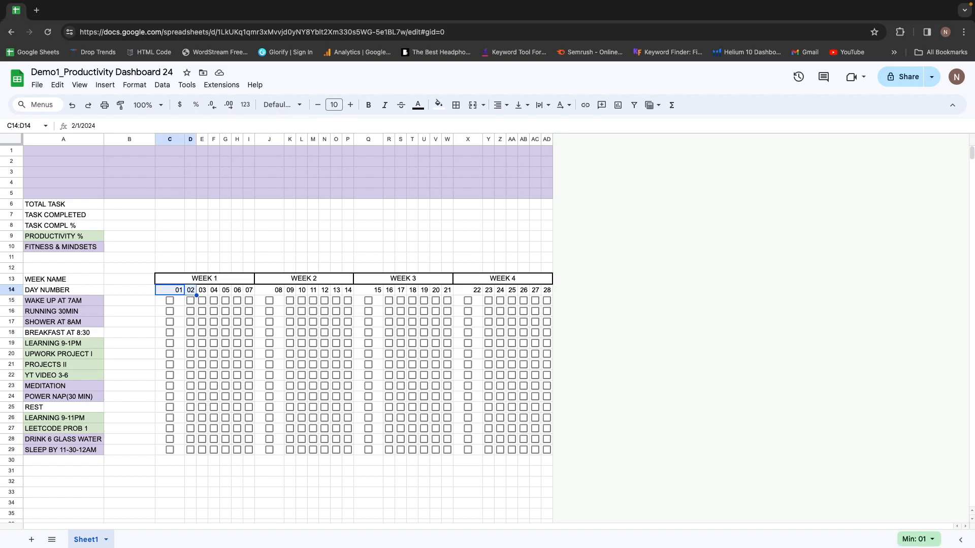
{"action": "key", "text": "shift+Right"}
{"action": "key", "text": "shift+Right"}
{"action": "key", "text": "shift+Right"}
{"action": "key", "text": "shift+Right"}
{"action": "key", "text": "shift+Right"}
{"action": "key", "text": "shift+Right"}
{"action": "key", "text": "shift+Right"}
{"action": "key", "text": "shift+Right"}
{"action": "key", "text": "shift+Right"}
{"action": "key", "text": "shift+Right"}
{"action": "key", "text": "shift+Right"}
{"action": "key", "text": "shift+Right"}
{"action": "key", "text": "shift+Right"}
{"action": "key", "text": "shift+Right"}
{"action": "key", "text": "shift+Right"}
{"action": "key", "text": "shift+Right"}
{"action": "key", "text": "shift+Right"}
{"action": "key", "text": "shift+Right"}
{"action": "key", "text": "shift+Right"}
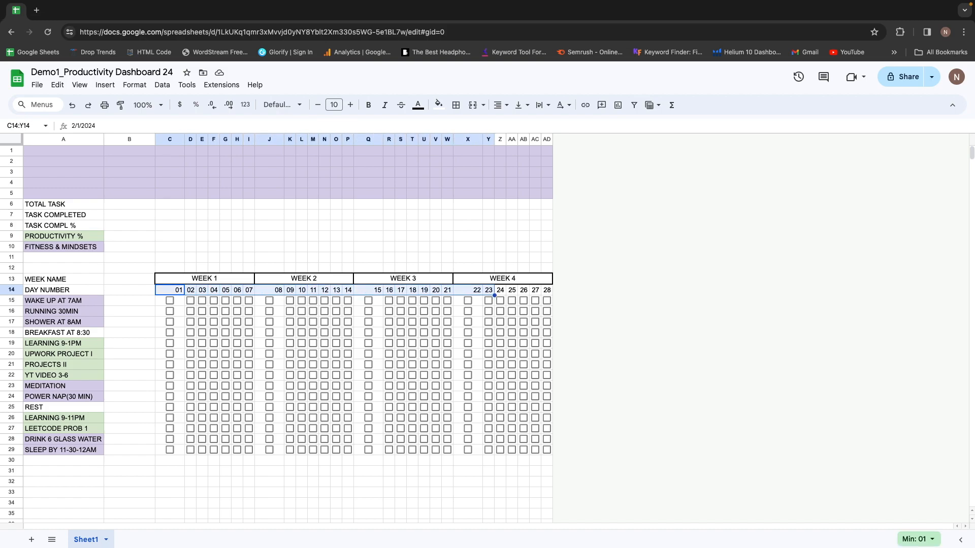
{"action": "key", "text": "shift+Right"}
{"action": "key", "text": "shift+Right"}
Go through the individual day cells in row 14 to check the date behind each day number.
{"action": "key", "text": "Left"}
{"action": "key", "text": "Right"}
{"action": "key", "text": "Right"}
{"action": "key", "text": "Right"}
{"action": "key", "text": "Right"}
{"action": "key", "text": "Right"}
{"action": "key", "text": "Right"}
{"action": "key", "text": "Right"}
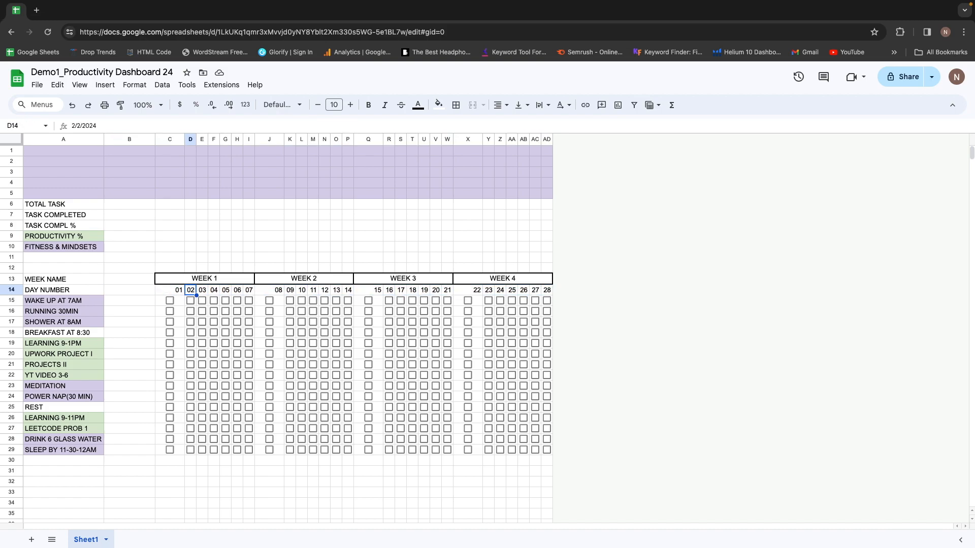
{"action": "key", "text": "Right"}
{"action": "key", "text": "Right"}
{"action": "key", "text": "Right"}
{"action": "key", "text": "Right"}
{"action": "key", "text": "Right"}
{"action": "key", "text": "Right"}
{"action": "key", "text": "Right"}
{"action": "key", "text": "Right"}
{"action": "key", "text": "Right"}
{"action": "key", "text": "Right"}
{"action": "key", "text": "Right"}
{"action": "key", "text": "Right"}
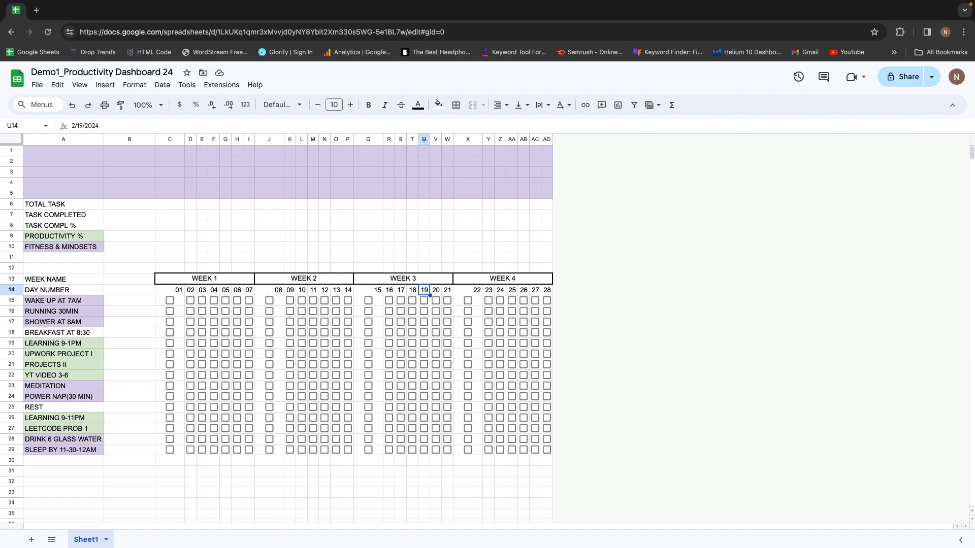
{"action": "key", "text": "Right"}
{"action": "key", "text": "Left"}
{"action": "key", "text": "Left"}
{"action": "key", "text": "Left"}
{"action": "key", "text": "Left"}
{"action": "key", "text": "Left"}
{"action": "key", "text": "Left"}
{"action": "key", "text": "Left"}
{"action": "key", "text": "Left"}
{"action": "key", "text": "Left"}
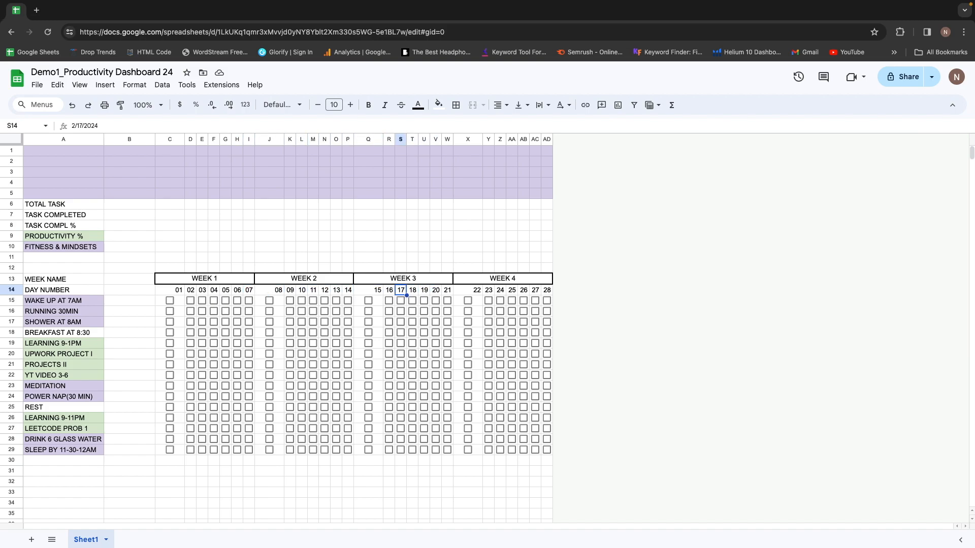
Add a conditional formatting rule to the day numbers C14:AD14 that applies when the date is today.
{"action": "key", "text": "Left"}
{"action": "key", "text": "Left"}
{"action": "key", "text": "Left"}
{"action": "key", "text": "Left"}
{"action": "key", "text": "Left"}
{"action": "key", "text": "Left"}
{"action": "key", "text": "Left"}
{"action": "key", "text": "Left"}
{"action": "key", "text": "Left"}
{"action": "key", "text": "Left"}
{"action": "key", "text": "shift+Right"}
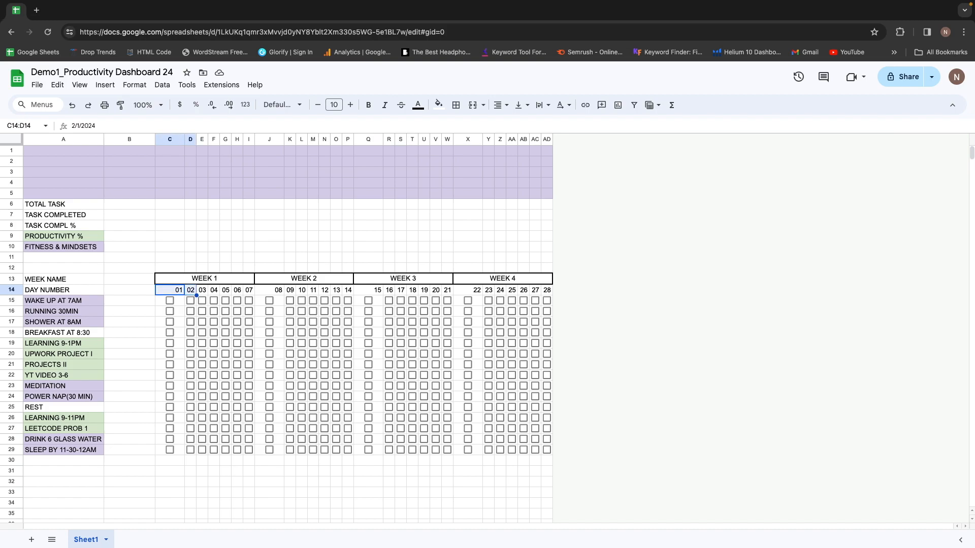
{"action": "key", "text": "shift+Right"}
{"action": "key", "text": "shift+Right"}
{"action": "key", "text": "shift+Right"}
{"action": "key", "text": "shift+Right"}
{"action": "key", "text": "shift+Right"}
{"action": "key", "text": "shift+Right"}
{"action": "key", "text": "shift+Right"}
{"action": "key", "text": "shift+Right"}
{"action": "key", "text": "shift+Right"}
{"action": "key", "text": "shift+Right"}
{"action": "key", "text": "shift+Right"}
{"action": "key", "text": "shift+Right"}
{"action": "key", "text": "shift+Right"}
{"action": "key", "text": "shift+Right"}
{"action": "key", "text": "shift+Right"}
{"action": "key", "text": "shift+Right"}
{"action": "key", "text": "shift+Right"}
{"action": "key", "text": "shift+Right"}
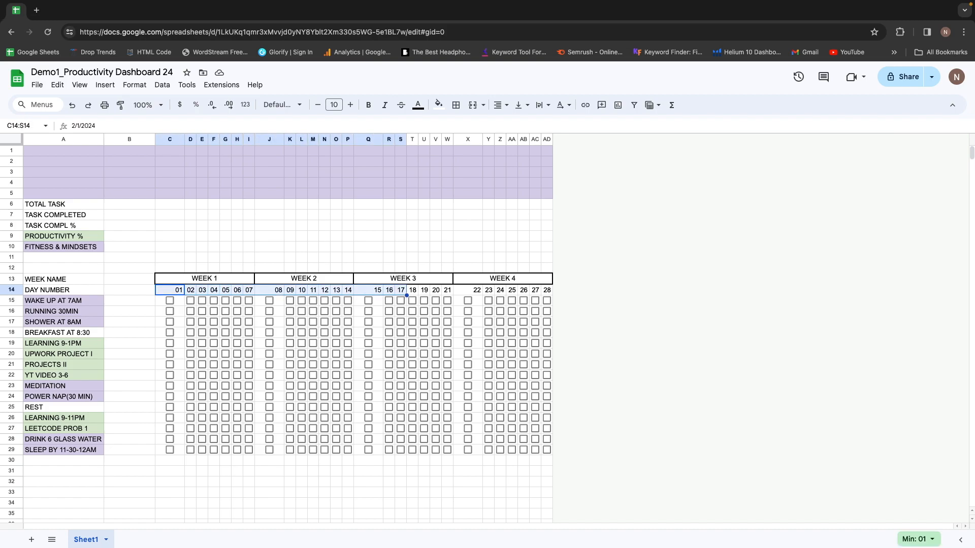
{"action": "key", "text": "shift+Right"}
{"action": "key", "text": "shift+Right"}
{"action": "key", "text": "shift+Right"}
{"action": "key", "text": "shift+Right"}
{"action": "key", "text": "shift+Right"}
{"action": "key", "text": "shift+Right"}
{"action": "key", "text": "shift+Right"}
{"action": "key", "text": "shift+Right"}
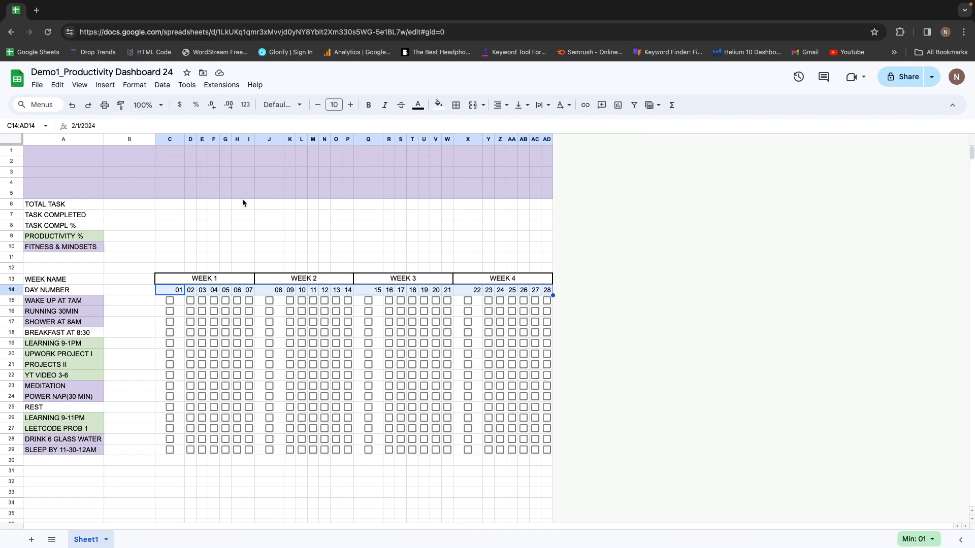
{"action": "left_click", "coordinate": [135, 85]}
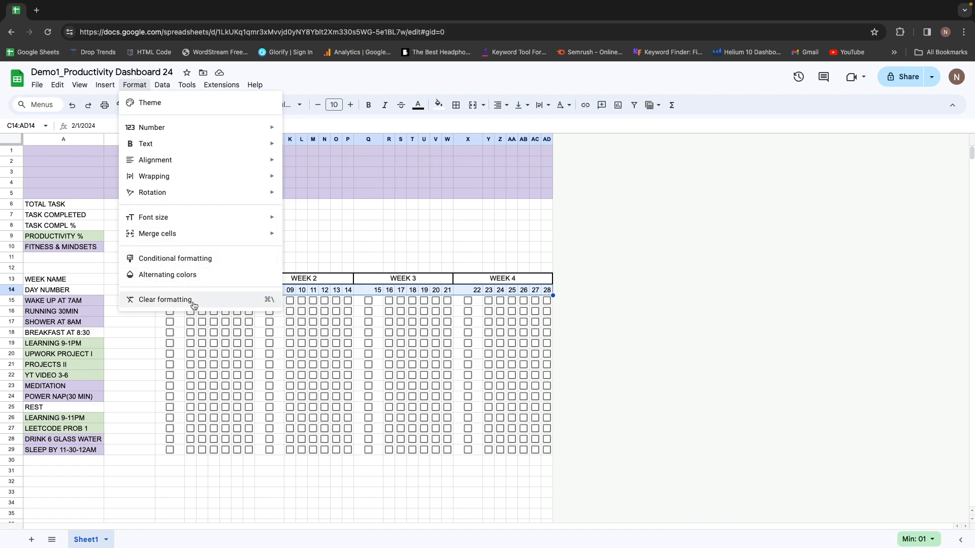
{"action": "left_click", "coordinate": [187, 259]}
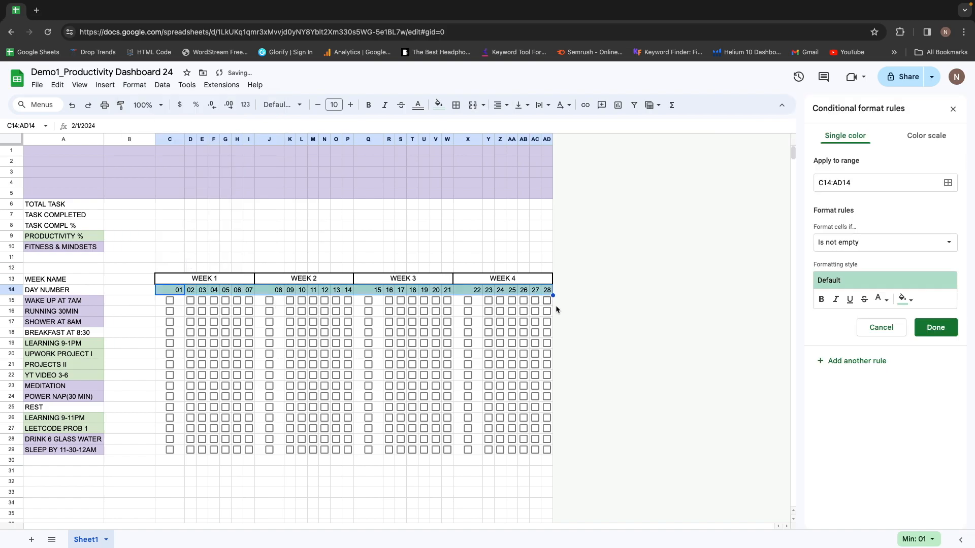
{"action": "left_click", "coordinate": [906, 248]}
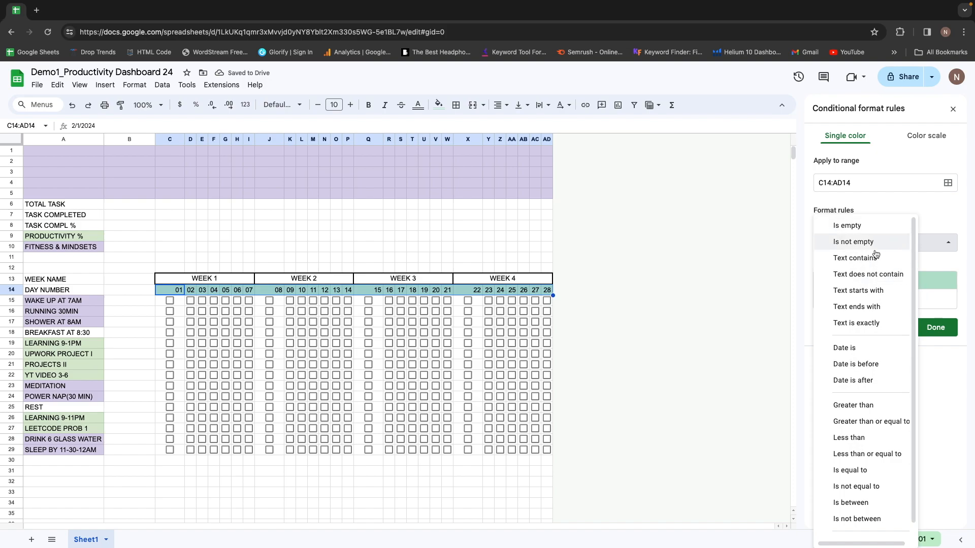
{"action": "left_click", "coordinate": [870, 354]}
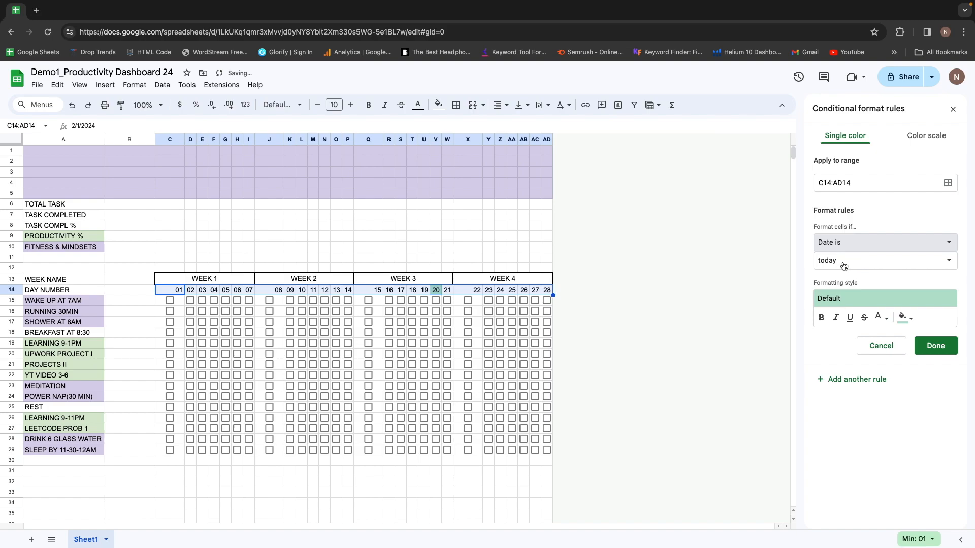
Style the today rule with a black fill and white text, and save it.
{"action": "left_click", "coordinate": [906, 318]}
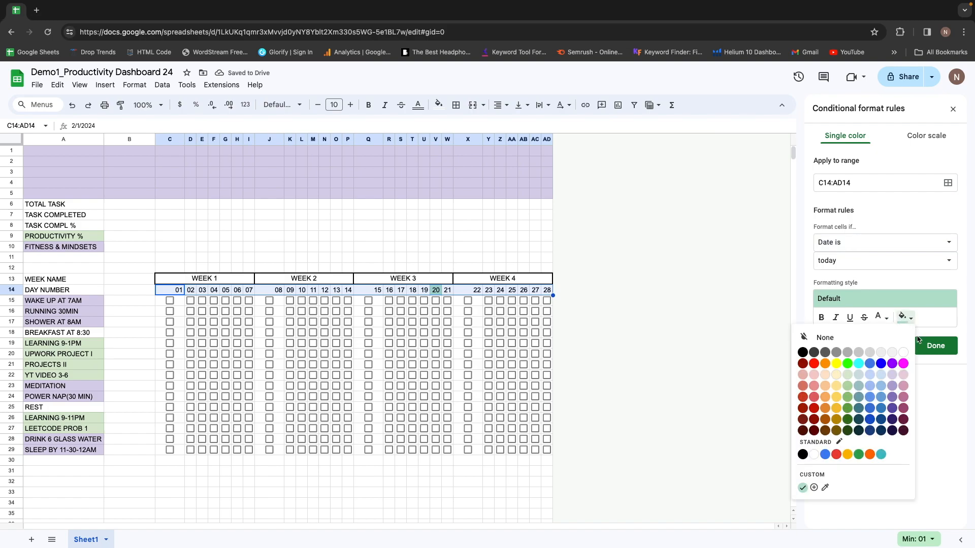
{"action": "left_click", "coordinate": [803, 455]}
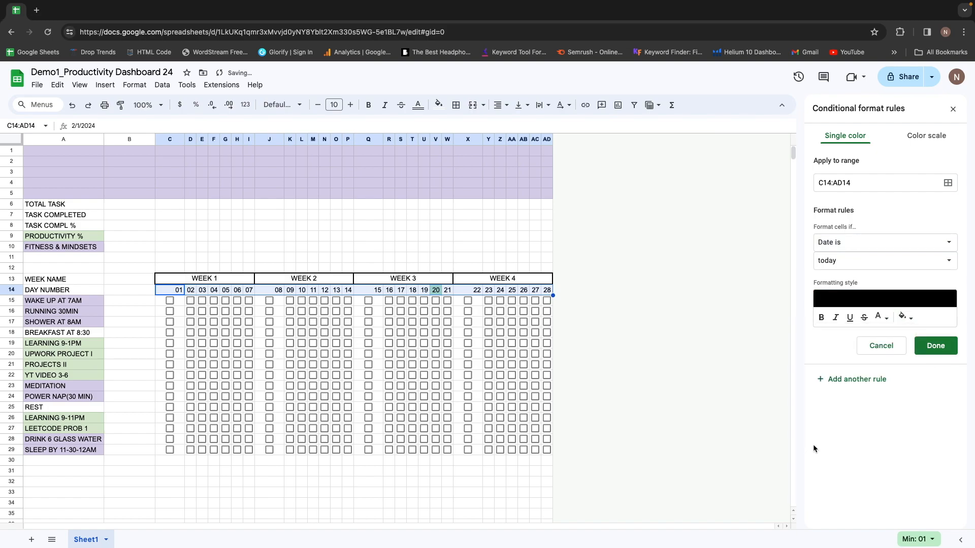
{"action": "left_click", "coordinate": [881, 318]}
{"action": "left_click", "coordinate": [879, 352]}
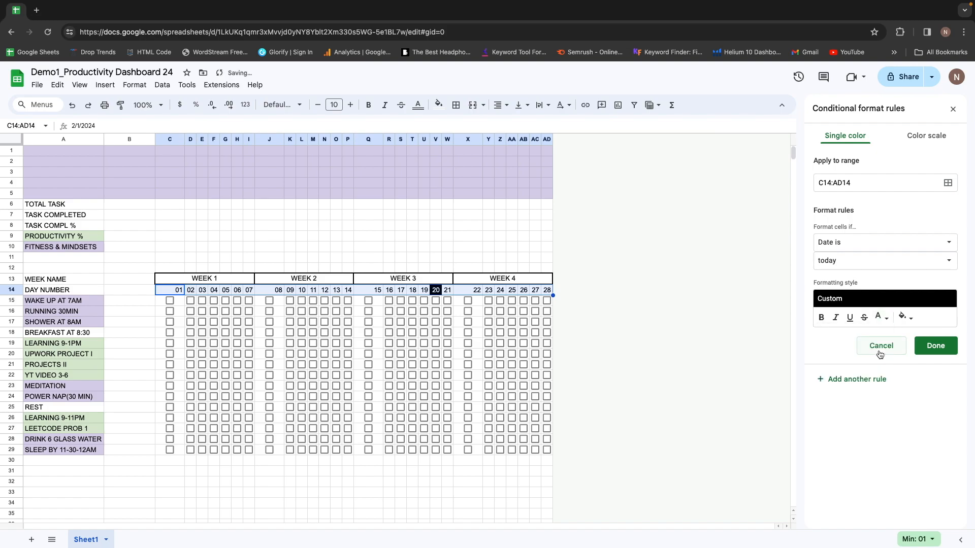
{"action": "left_click", "coordinate": [930, 351]}
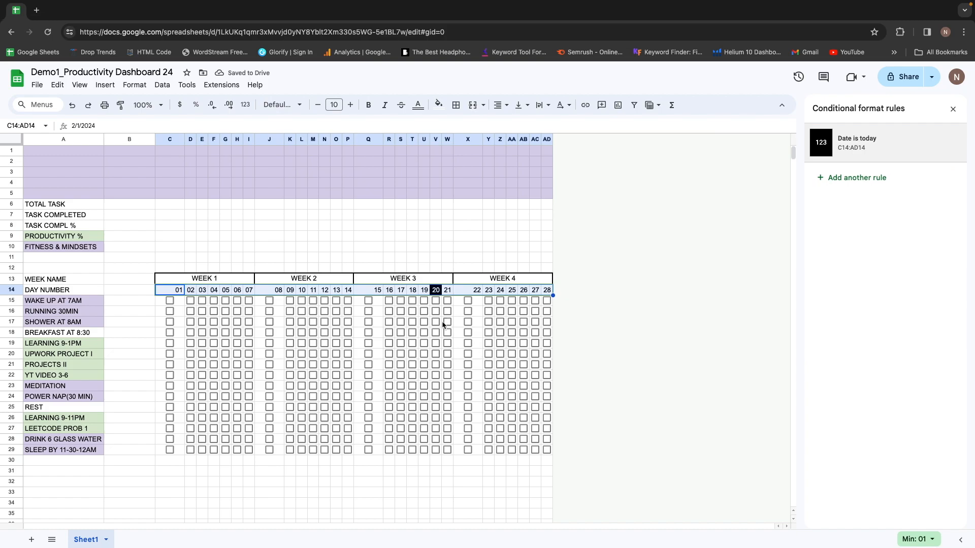
{"action": "left_click", "coordinate": [548, 314]}
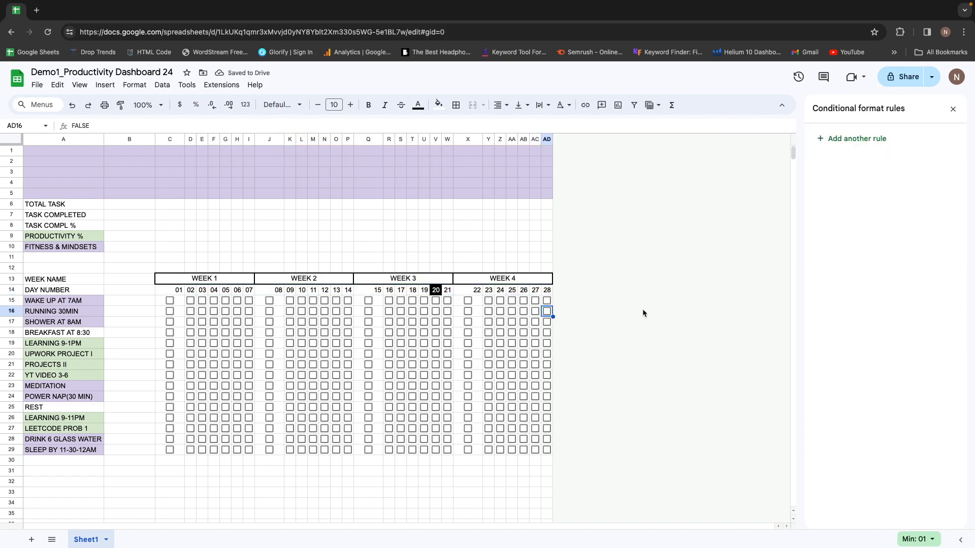
Test the Day 20 checkbox for WAKE UP AT 7AM by ticking and unticking it.
{"action": "left_click", "coordinate": [436, 303]}
{"action": "left_click", "coordinate": [437, 303]}
{"action": "left_click", "coordinate": [436, 304]}
{"action": "left_click", "coordinate": [436, 303]}
{"action": "left_click", "coordinate": [436, 303]}
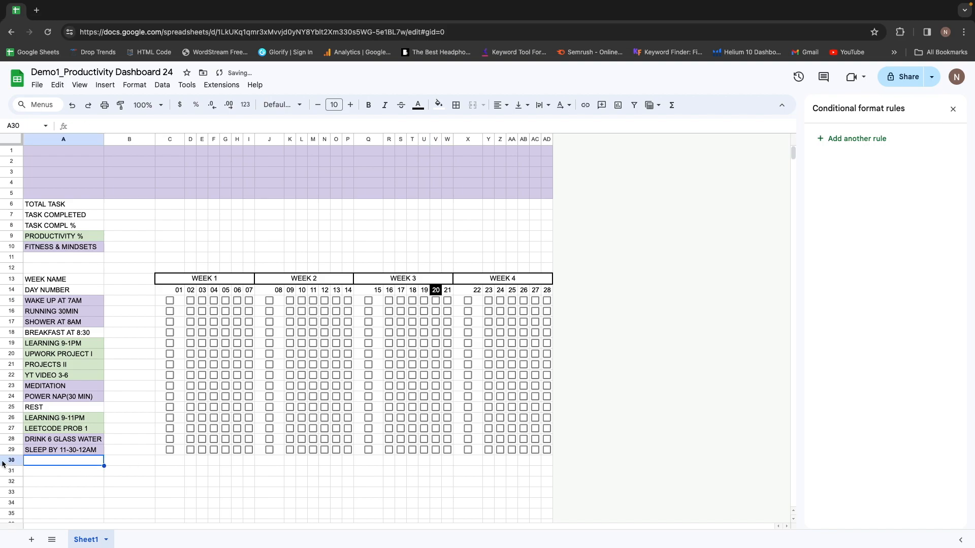
Delete the empty rows 30 to 1000 below the habit list.
{"action": "left_click", "coordinate": [18, 461]}
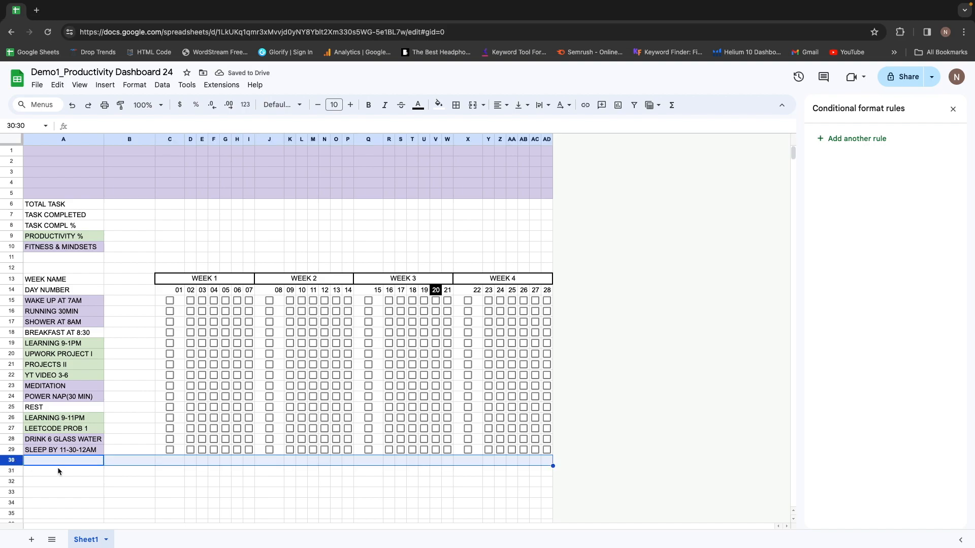
{"action": "key", "text": "ctrl+shift+Down"}
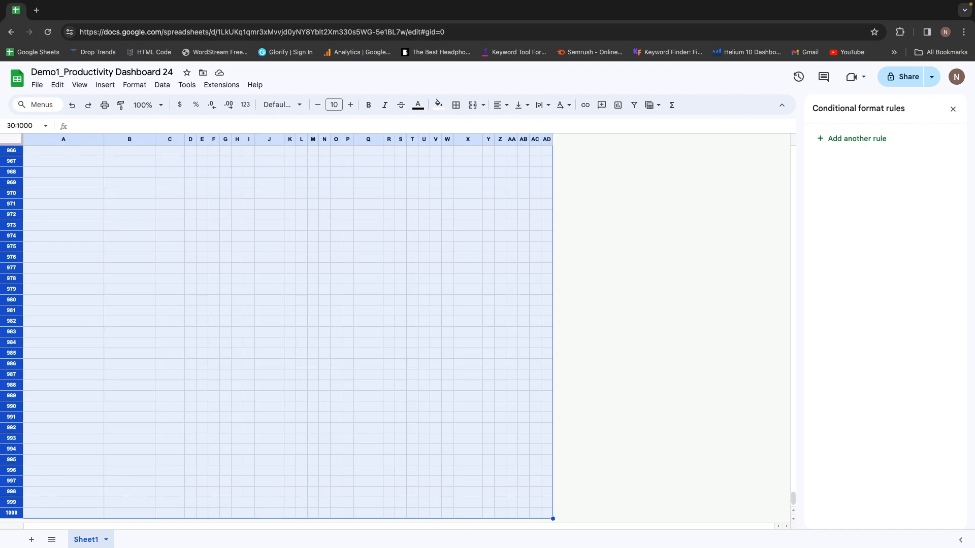
{"action": "right_click", "coordinate": [12, 398]}
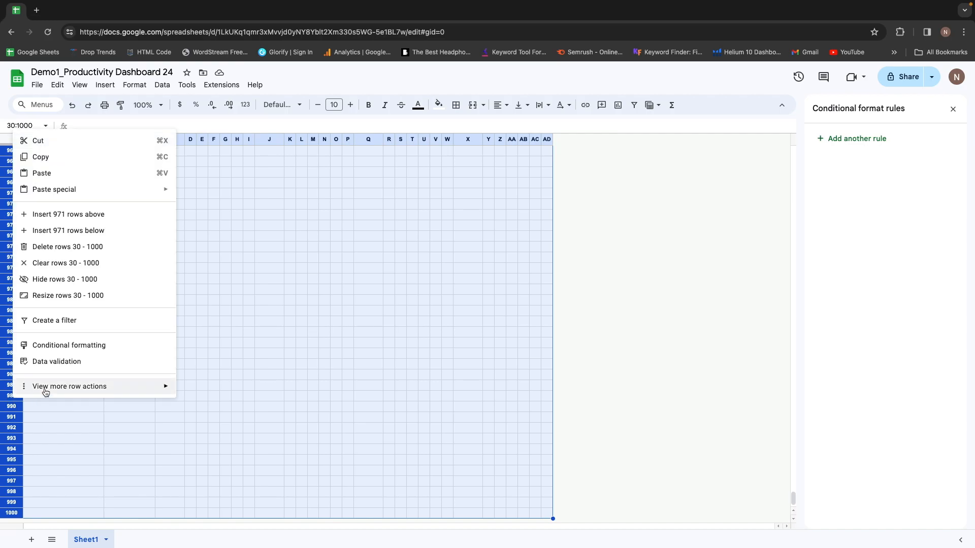
{"action": "left_click", "coordinate": [57, 247]}
{"action": "left_click", "coordinate": [274, 452]}
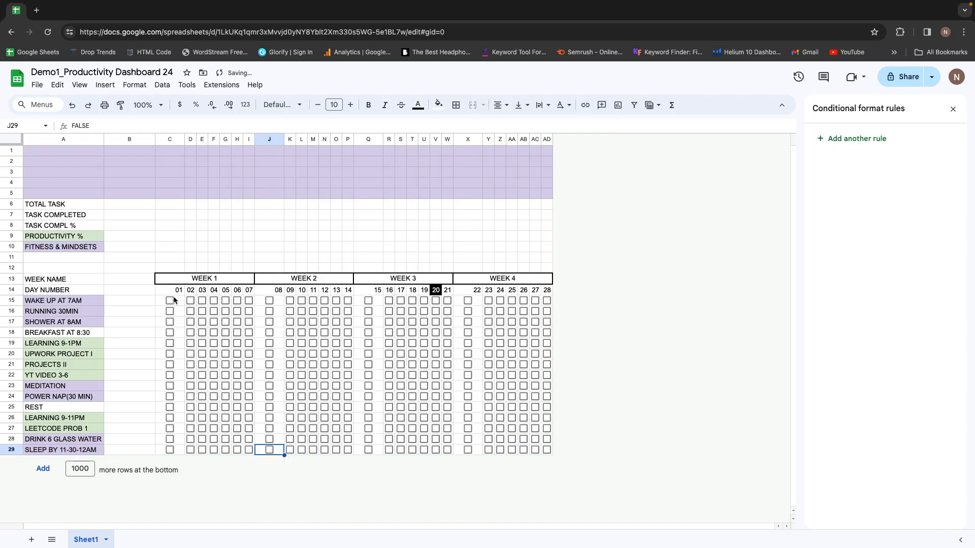
Go through the Day 01 cells in column C, from the summary rows down to the habit checkboxes.
{"action": "left_click", "coordinate": [166, 261]}
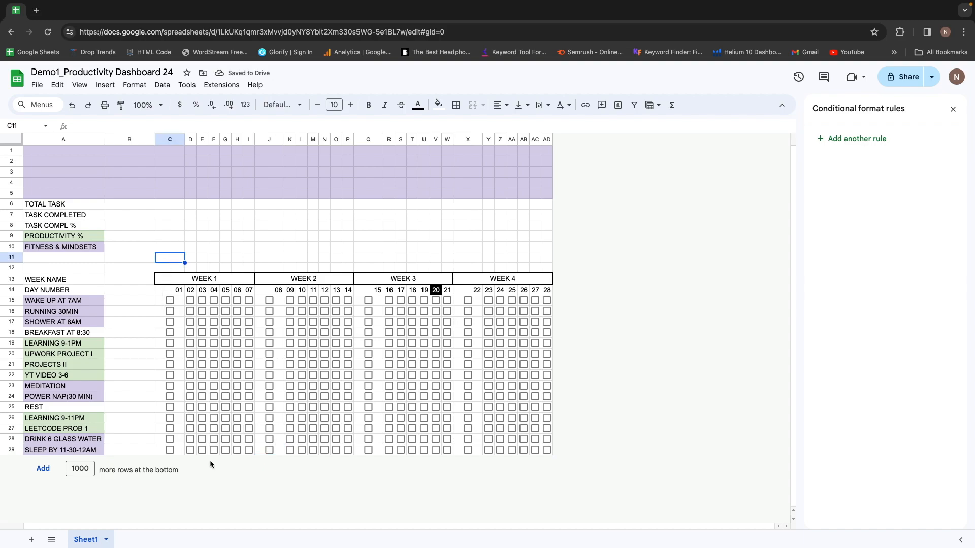
{"action": "left_click", "coordinate": [180, 212]}
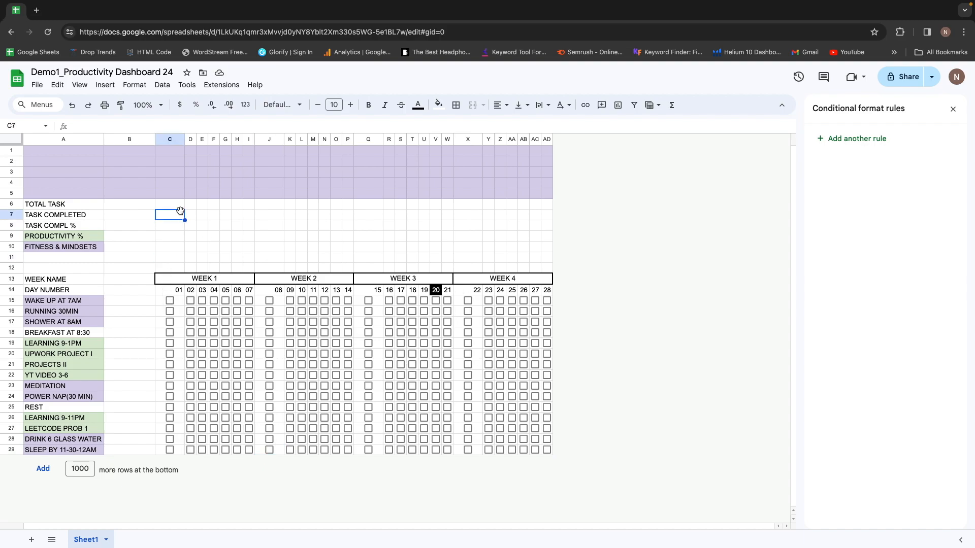
{"action": "key", "text": "Up"}
{"action": "key", "text": "Down"}
{"action": "key", "text": "Up"}
{"action": "key", "text": "Down"}
{"action": "key", "text": "Up"}
{"action": "key", "text": "Down"}
{"action": "key", "text": "Down"}
{"action": "key", "text": "Down"}
{"action": "key", "text": "Down"}
{"action": "key", "text": "Down"}
{"action": "key", "text": "Down"}
{"action": "key", "text": "Down"}
{"action": "key", "text": "Down"}
{"action": "key", "text": "Down"}
{"action": "key", "text": "Down"}
{"action": "key", "text": "Up"}
{"action": "key", "text": "Down"}
{"action": "key", "text": "Up"}
{"action": "key", "text": "Up"}
{"action": "key", "text": "Up"}
{"action": "key", "text": "Up"}
{"action": "key", "text": "Up"}
{"action": "key", "text": "Up"}
{"action": "key", "text": "Up"}
{"action": "key", "text": "Up"}
{"action": "key", "text": "Up"}
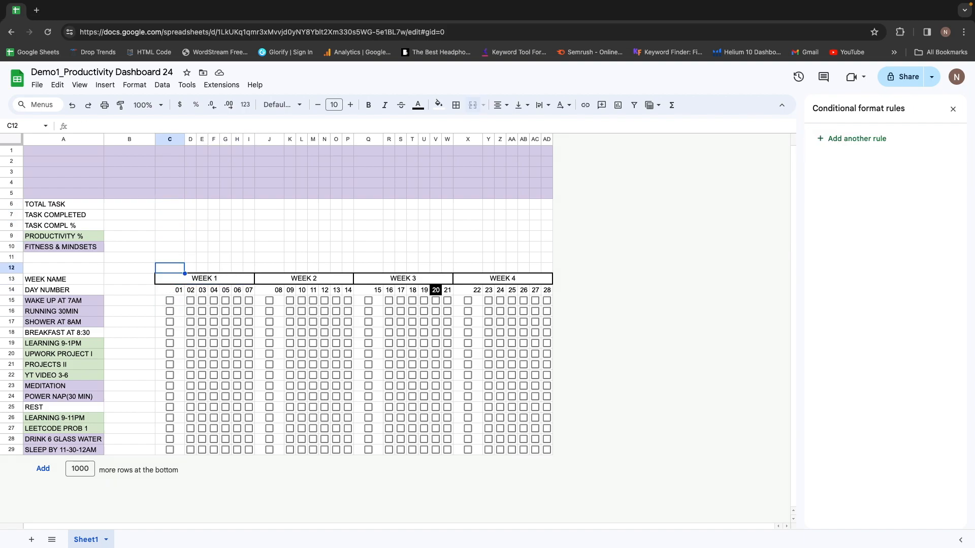
Enter =COUNTA(C15:C29) in C6 as the Day 01 TOTAL TASK count.
{"action": "type", "text": "=COUNT"}
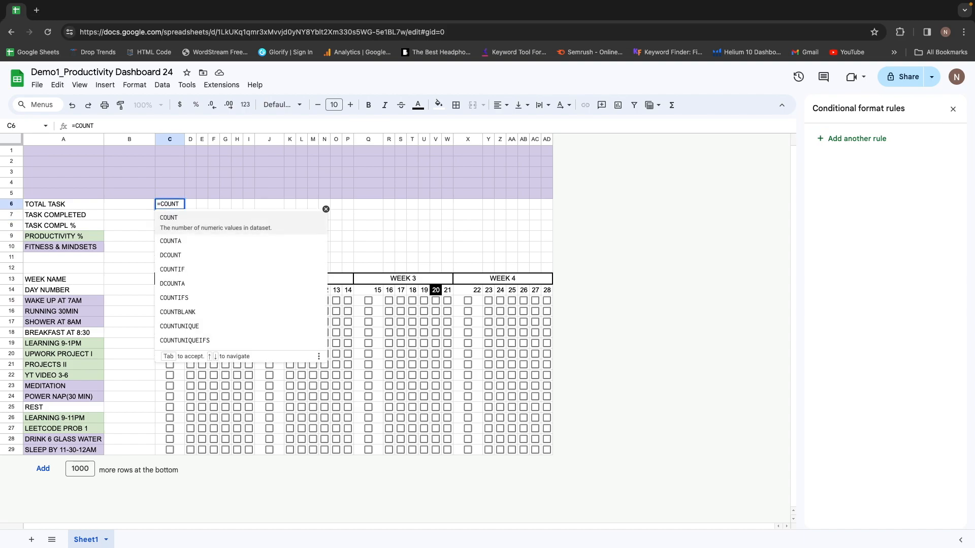
{"action": "type", "text": "A("}
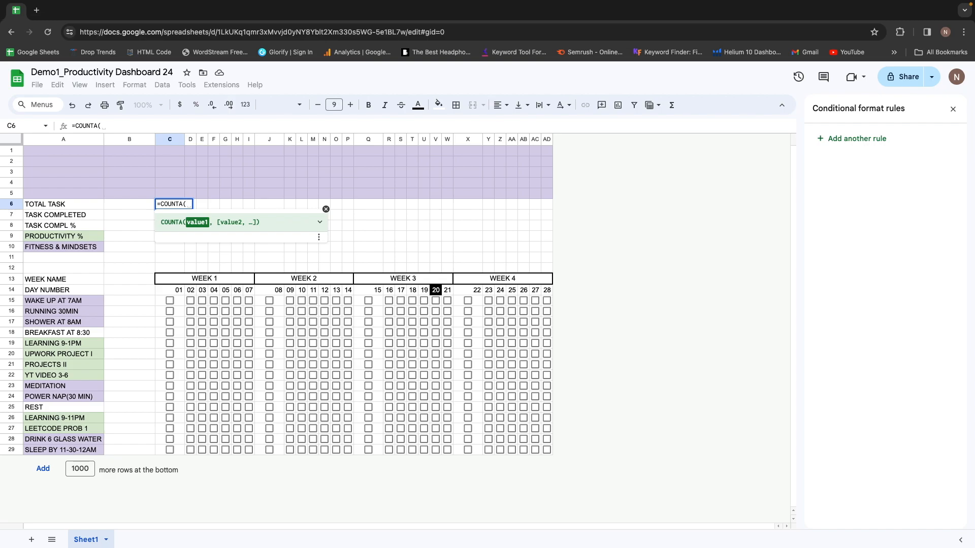
{"action": "left_click_drag", "start_coordinate": [171, 301], "coordinate": [171, 450]}
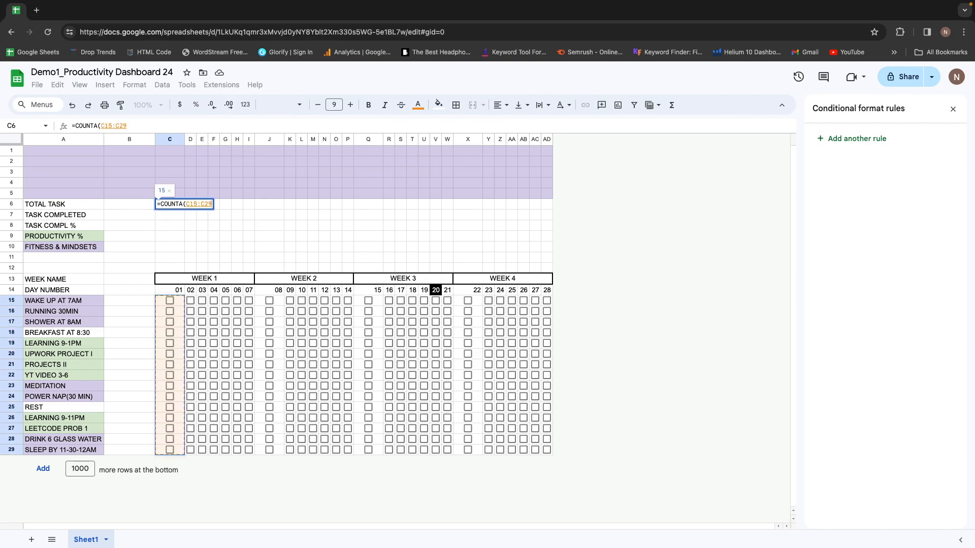
{"action": "type", "text": ")"}
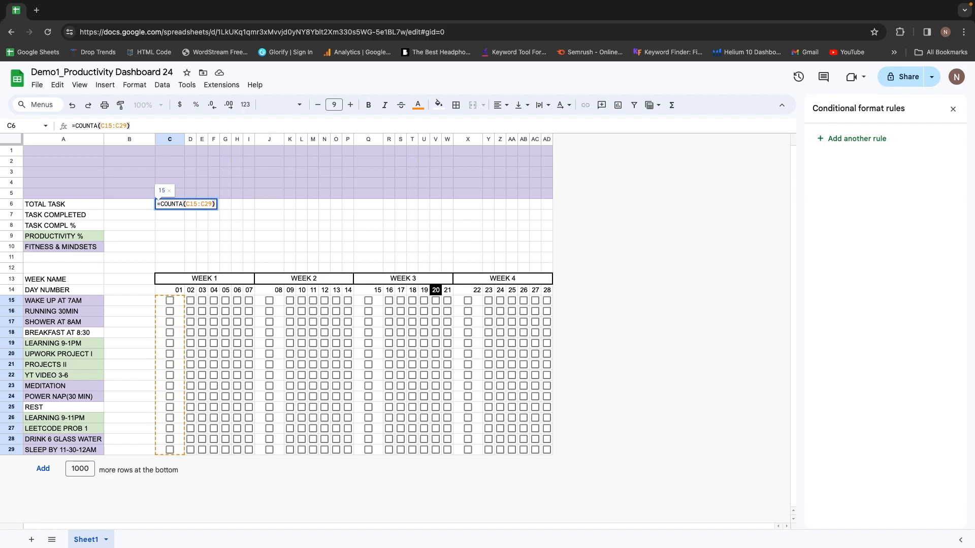
{"action": "key", "text": "Return"}
{"action": "key", "text": "Up"}
{"action": "key", "text": "Down"}
{"action": "key", "text": "Up"}
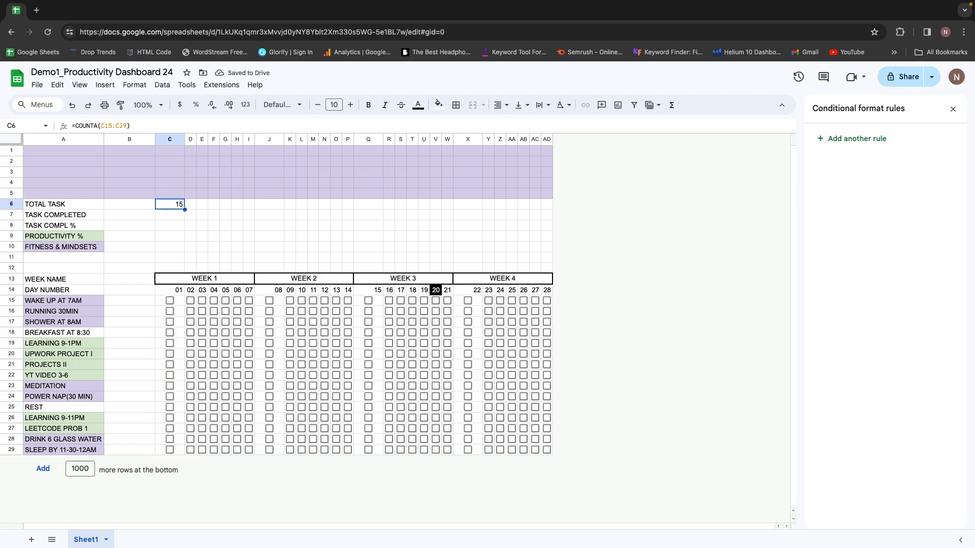
Go through the Day 01 checkbox cells covered by the TOTAL TASK formula to check what each one holds.
{"action": "left_click", "coordinate": [170, 301]}
{"action": "left_click", "coordinate": [170, 301]}
{"action": "key", "text": "Down"}
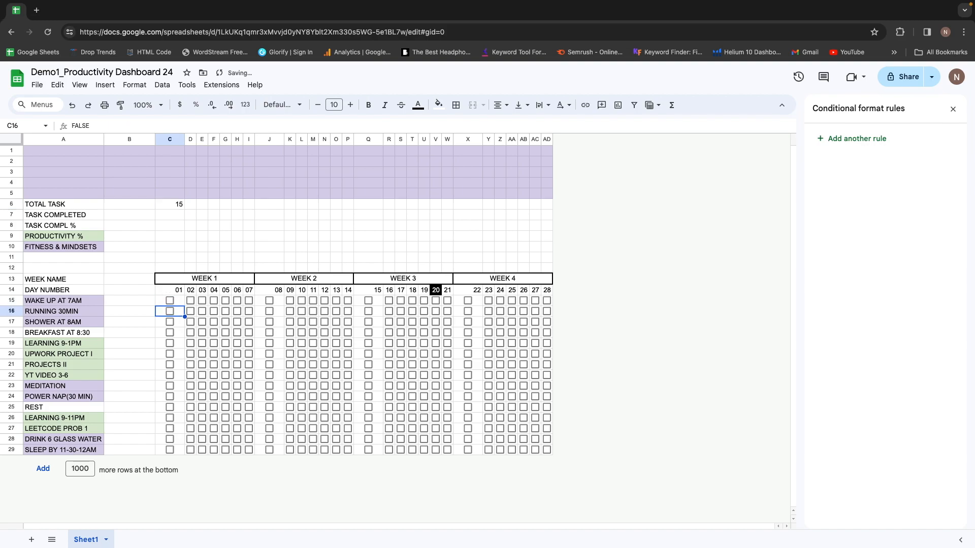
{"action": "key", "text": "Down"}
{"action": "key", "text": "Down"}
{"action": "key", "text": "Down"}
{"action": "key", "text": "Down"}
{"action": "key", "text": "Down"}
{"action": "key", "text": "Down"}
{"action": "key", "text": "Down"}
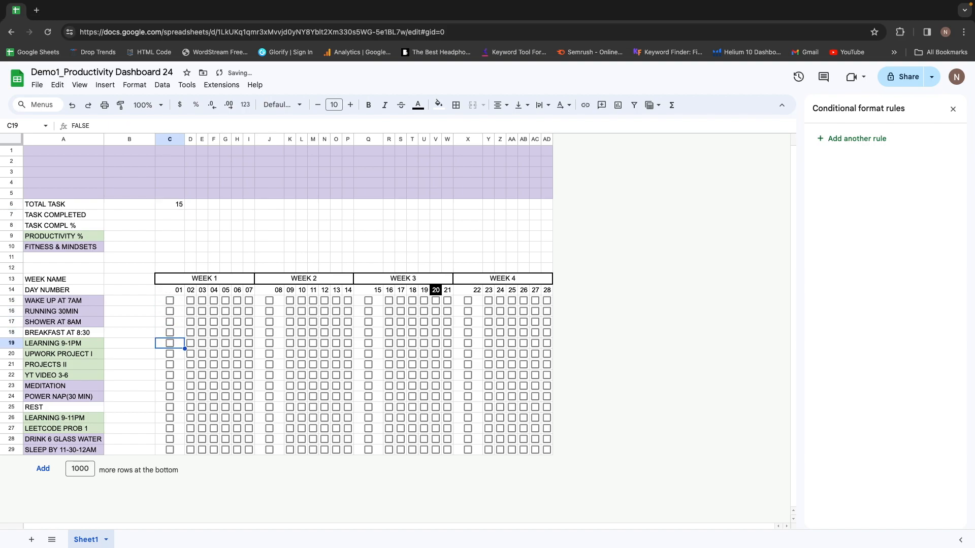
{"action": "key", "text": "Down"}
{"action": "key", "text": "Down"}
{"action": "key", "text": "Down"}
{"action": "key", "text": "Down"}
{"action": "key", "text": "Down"}
{"action": "key", "text": "Down"}
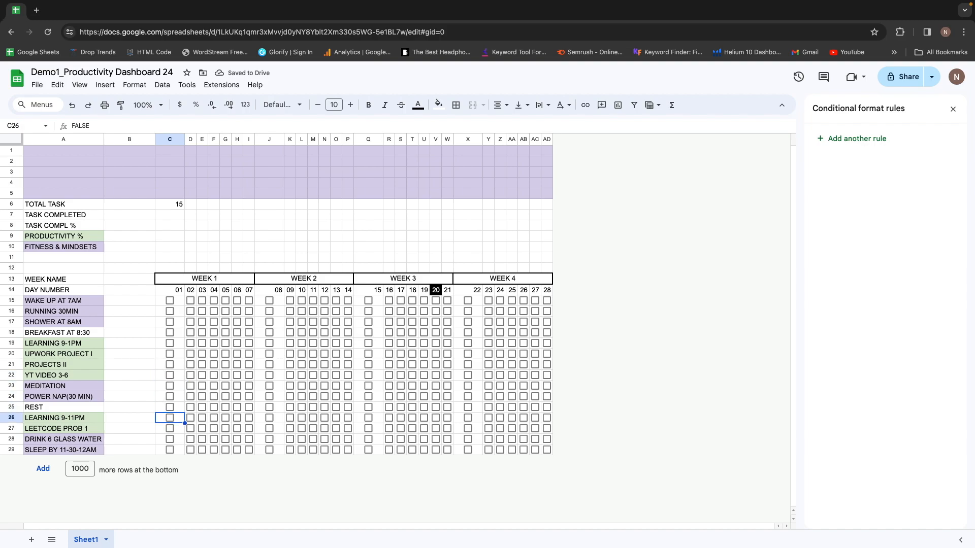
{"action": "key", "text": "Up"}
{"action": "key", "text": "Up"}
{"action": "key", "text": "Up"}
{"action": "key", "text": "Up"}
{"action": "key", "text": "Up"}
{"action": "key", "text": "Up"}
{"action": "key", "text": "Up"}
{"action": "key", "text": "Up"}
{"action": "key", "text": "Up"}
{"action": "key", "text": "Up"}
{"action": "key", "text": "Up"}
{"action": "key", "text": "Up"}
{"action": "key", "text": "Up"}
{"action": "key", "text": "Up"}
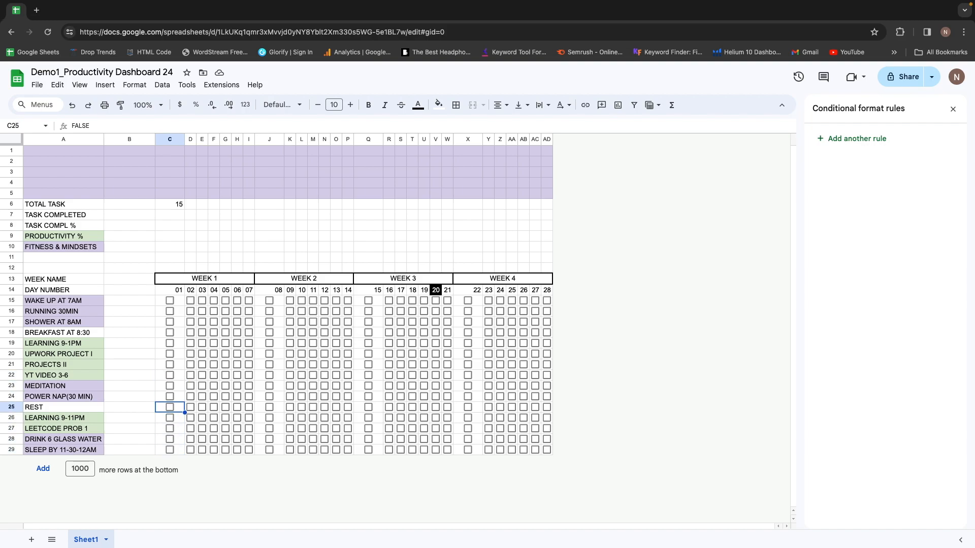
{"action": "key", "text": "Down"}
{"action": "key", "text": "Down"}
{"action": "key", "text": "Down"}
{"action": "key", "text": "Up"}
{"action": "key", "text": "Up"}
{"action": "key", "text": "Up"}
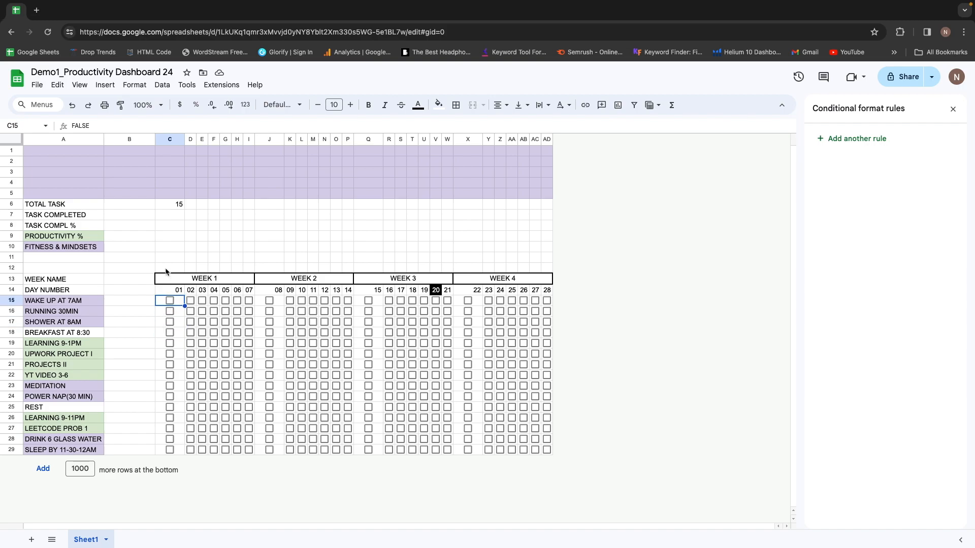
Tick the Day 01 checkboxes for WAKE UP AT 7AM and RUNNING 30MIN as sample completed tasks.
{"action": "left_click", "coordinate": [172, 216]}
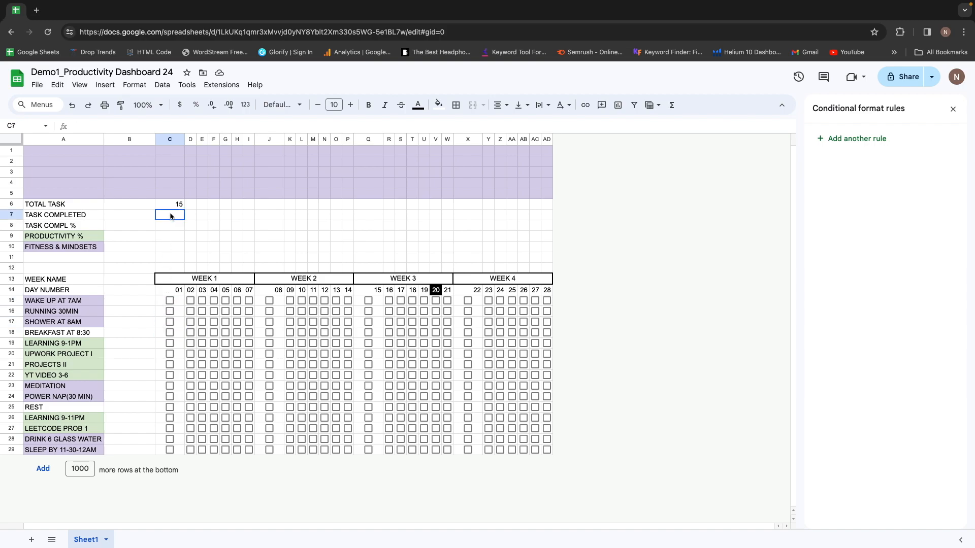
{"action": "left_click", "coordinate": [170, 301]}
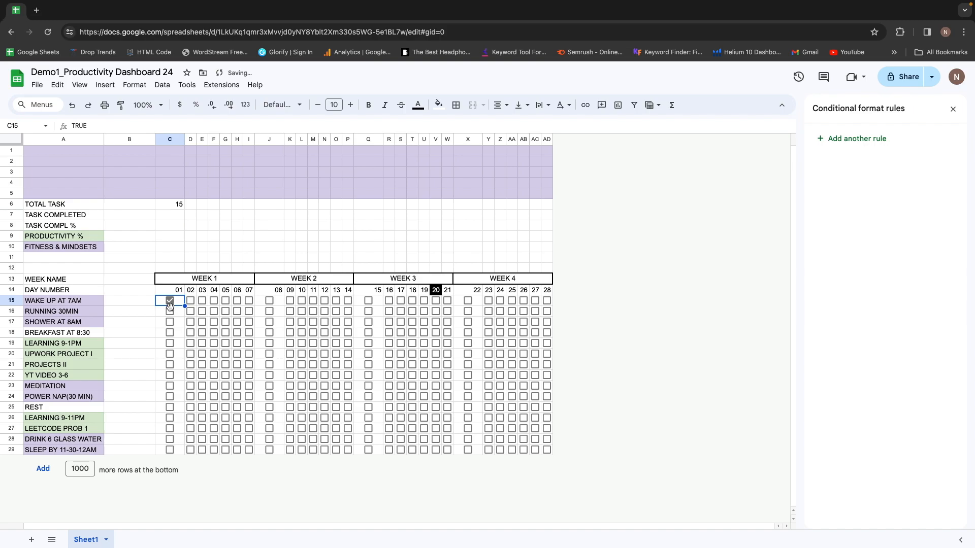
{"action": "left_click", "coordinate": [171, 312]}
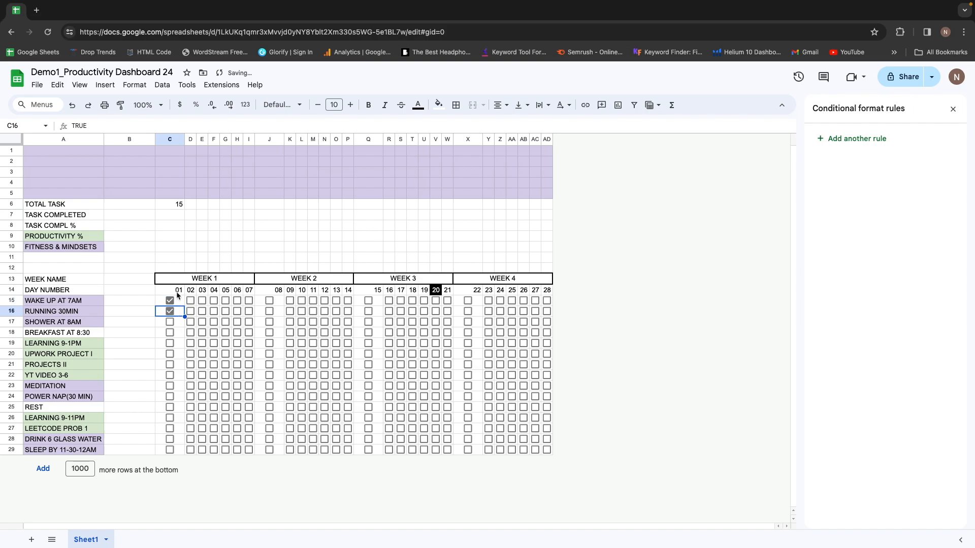
Enter =COUNTIF(C15:C29,TRUE) in C7 as the Day 01 TASK COMPLETED count.
{"action": "left_click", "coordinate": [181, 216]}
{"action": "type", "text": "="}
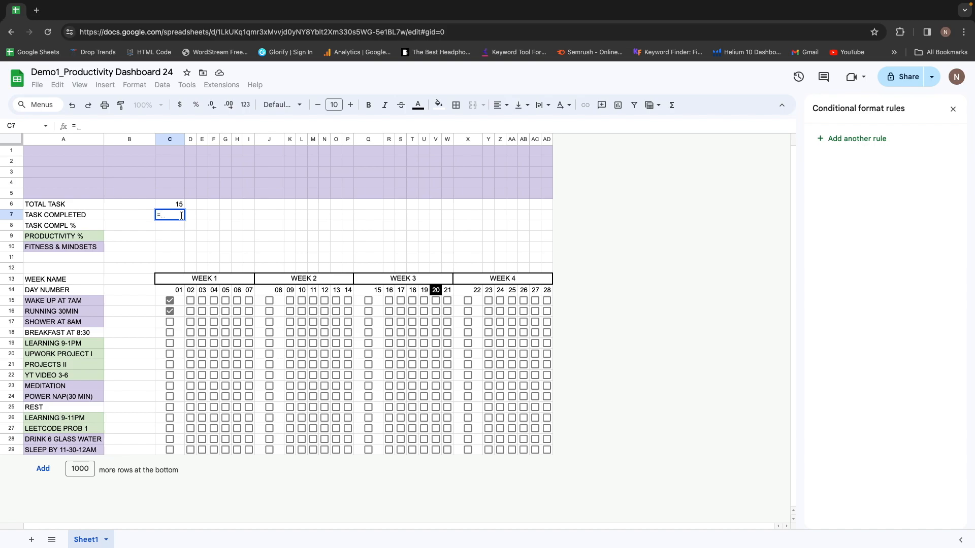
{"action": "type", "text": "COUNTIF"}
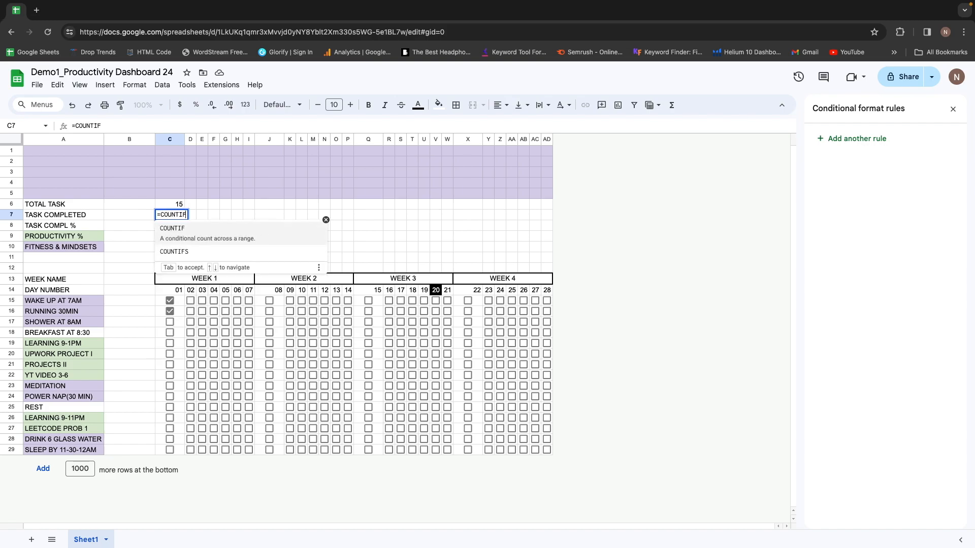
{"action": "type", "text": "("}
{"action": "left_click", "coordinate": [181, 302]}
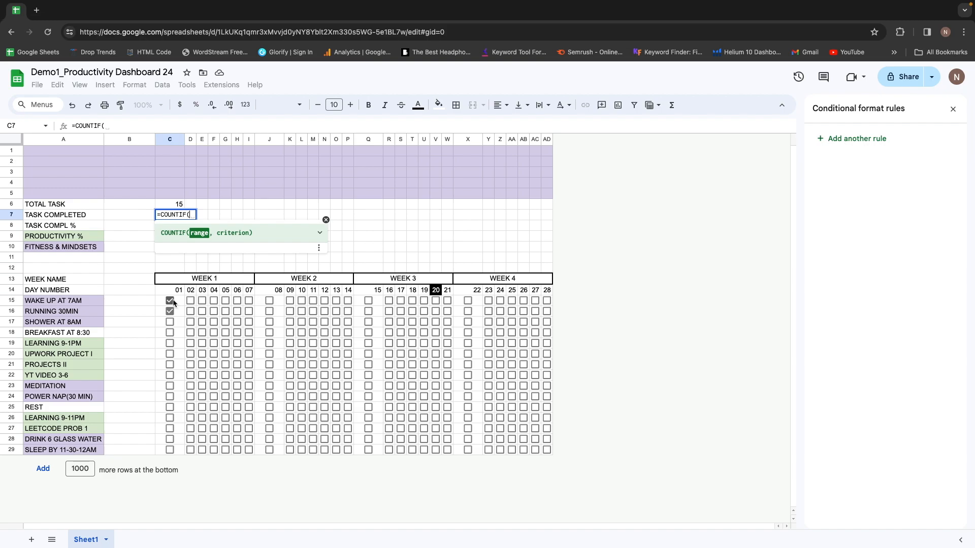
{"action": "left_click_drag", "start_coordinate": [180, 302], "coordinate": [175, 450]}
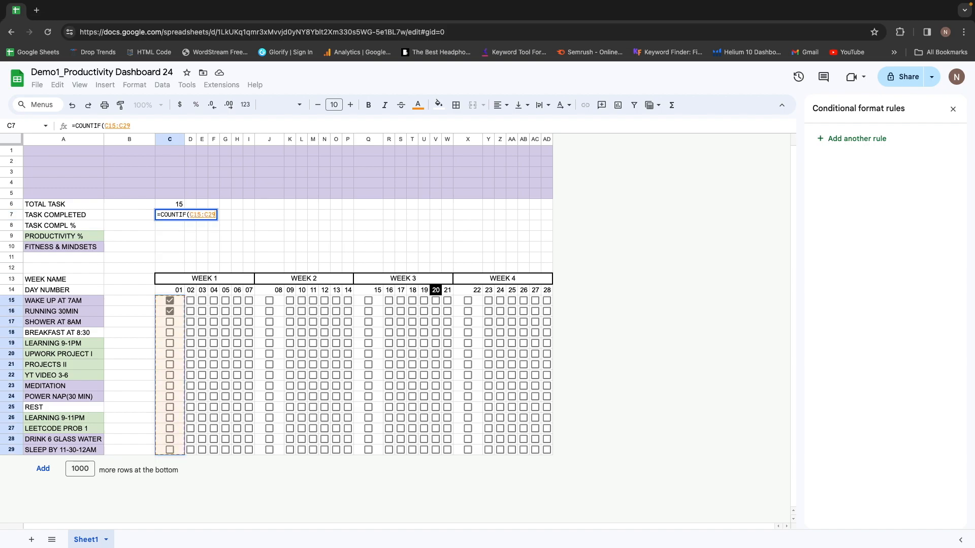
{"action": "type", "text": ","}
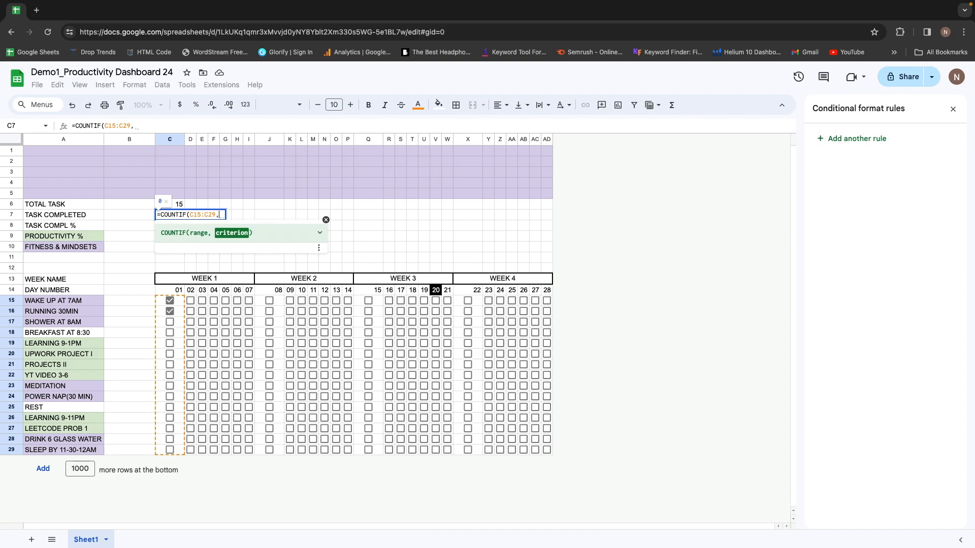
{"action": "type", "text": "TRUE"}
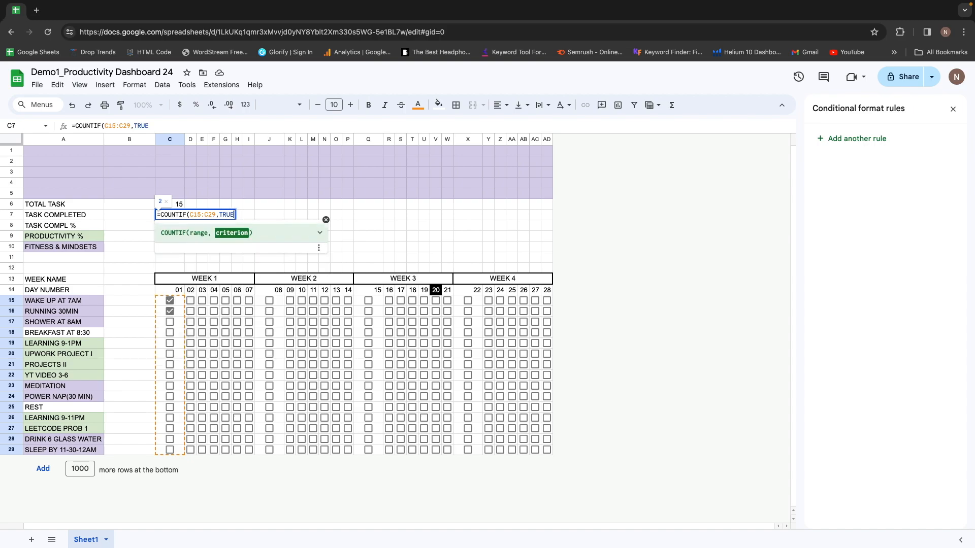
{"action": "type", "text": ")"}
{"action": "key", "text": "Return"}
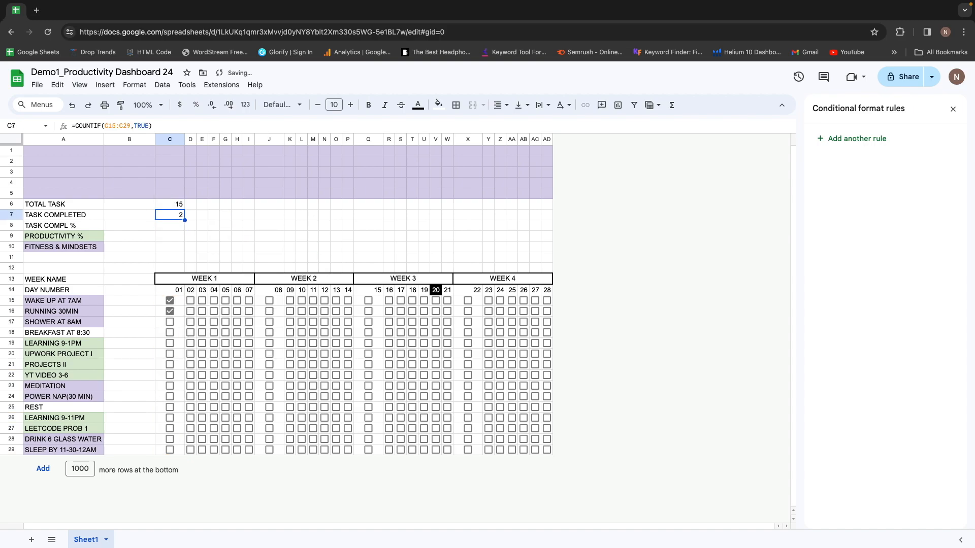
{"action": "key", "text": "Up"}
Tick the Day 01 checkboxes for BREAKFAST AT 8:30, UPWORK PROJECT I, PROJECTS II, REST and LEARNING 9-11PM as further sample tasks.
{"action": "left_click", "coordinate": [170, 334]}
{"action": "left_click", "coordinate": [172, 348]}
{"action": "left_click", "coordinate": [172, 358]}
{"action": "left_click", "coordinate": [170, 365]}
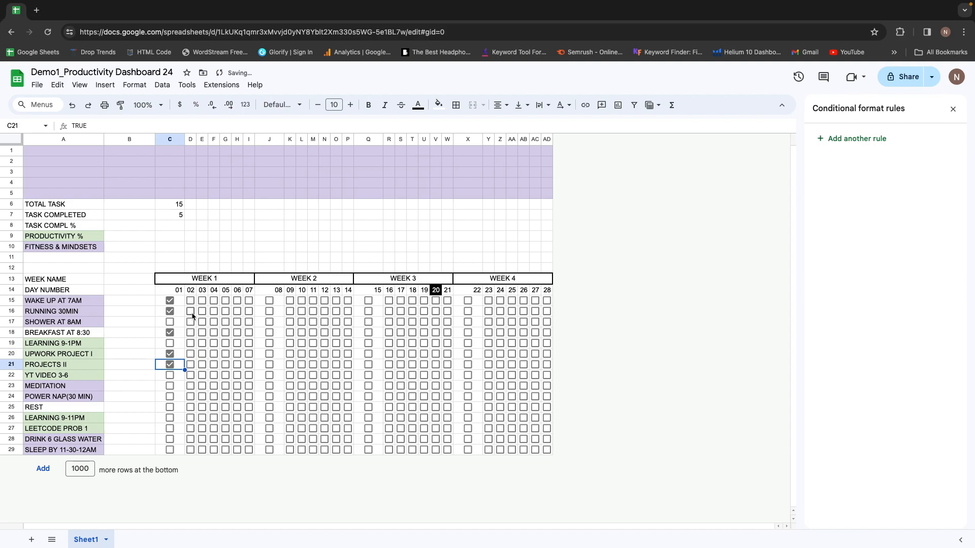
{"action": "left_click", "coordinate": [171, 408]}
{"action": "left_click", "coordinate": [170, 419]}
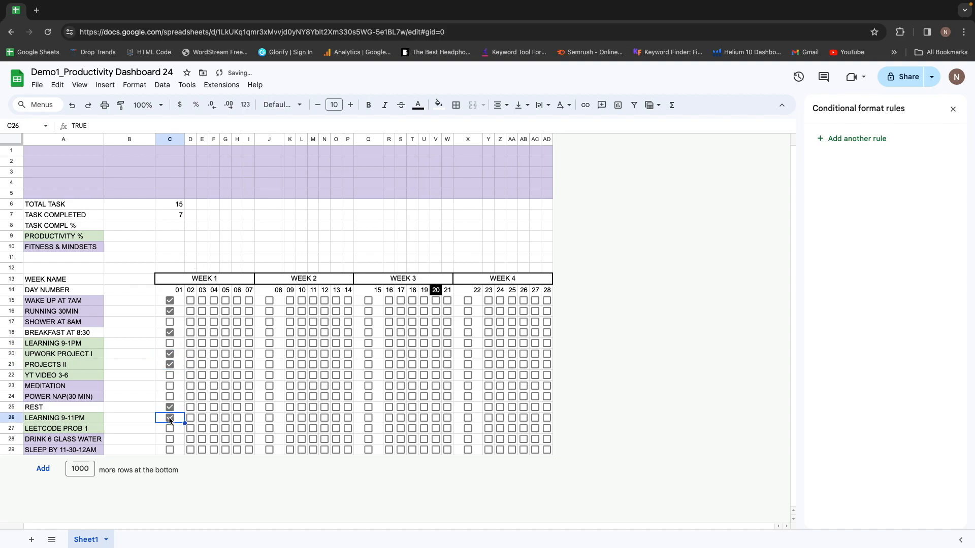
Go back and forth over the Day 01 TOTAL TASK, TASK COMPLETED and TASK COMPL % cells to examine how they relate.
{"action": "left_click", "coordinate": [167, 216]}
{"action": "key", "text": "Down"}
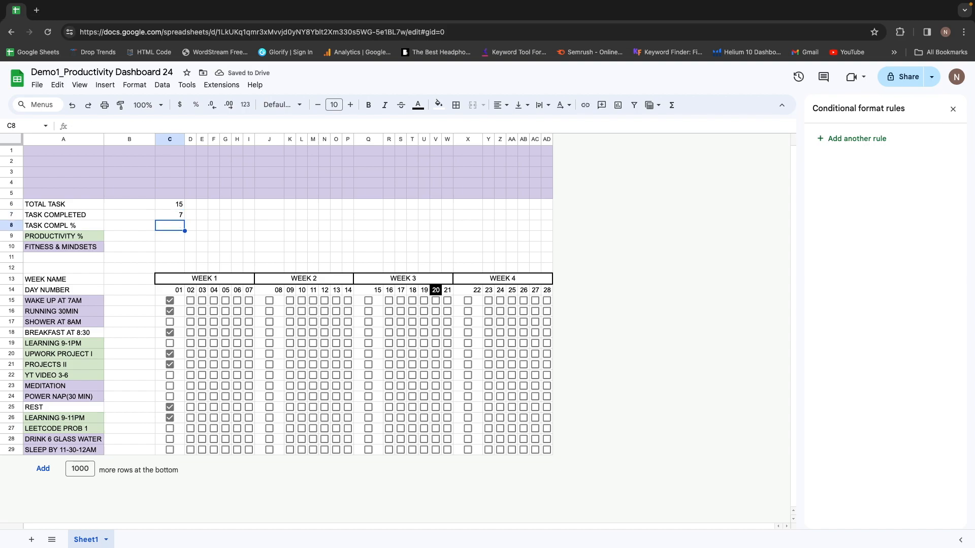
{"action": "key", "text": "Up"}
{"action": "key", "text": "Down"}
{"action": "key", "text": "Down"}
{"action": "key", "text": "Up"}
{"action": "key", "text": "Up"}
{"action": "key", "text": "Up"}
{"action": "key", "text": "Down"}
{"action": "key", "text": "Down"}
{"action": "key", "text": "Up"}
{"action": "key", "text": "Down"}
{"action": "key", "text": "Up"}
{"action": "key", "text": "Up"}
{"action": "key", "text": "Down"}
{"action": "key", "text": "Down"}
{"action": "key", "text": "Up"}
{"action": "key", "text": "Down"}
{"action": "key", "text": "Up"}
{"action": "key", "text": "Down"}
{"action": "key", "text": "Up"}
{"action": "key", "text": "Down"}
Enter =C7/C6 in C8 to divide the Day 01 completed tasks by the total tasks.
{"action": "type", "text": "="}
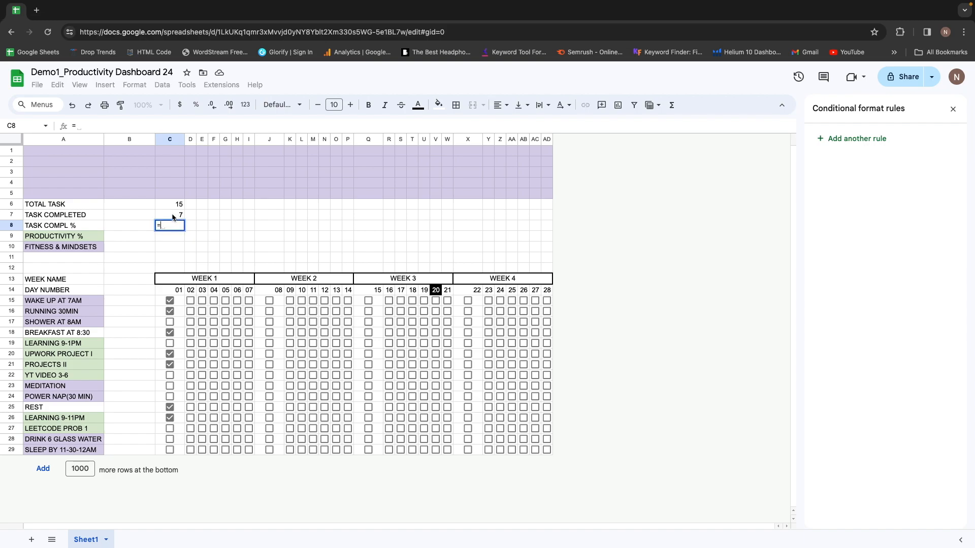
{"action": "left_click", "coordinate": [173, 216]}
{"action": "type", "text": "/"}
{"action": "left_click", "coordinate": [172, 203]}
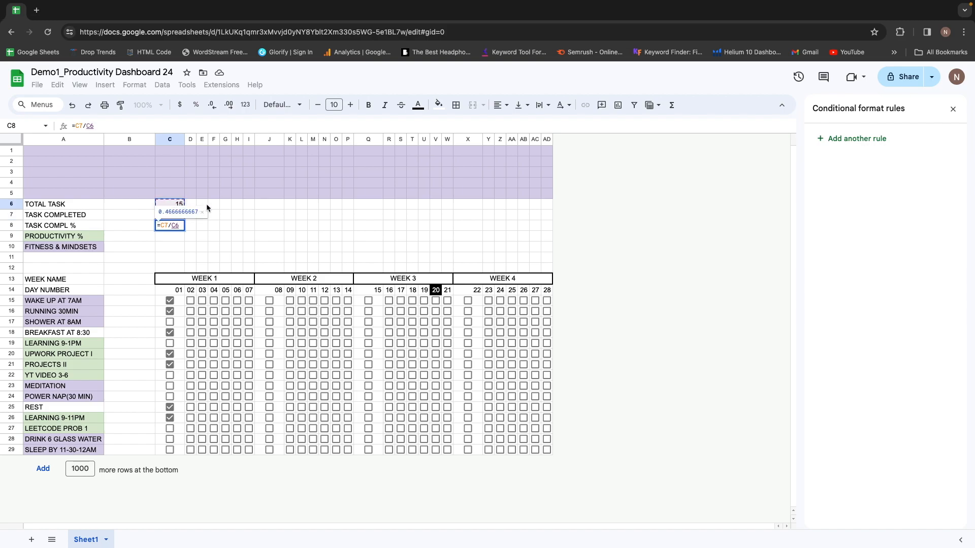
{"action": "key", "text": "Return"}
{"action": "key", "text": "Up"}
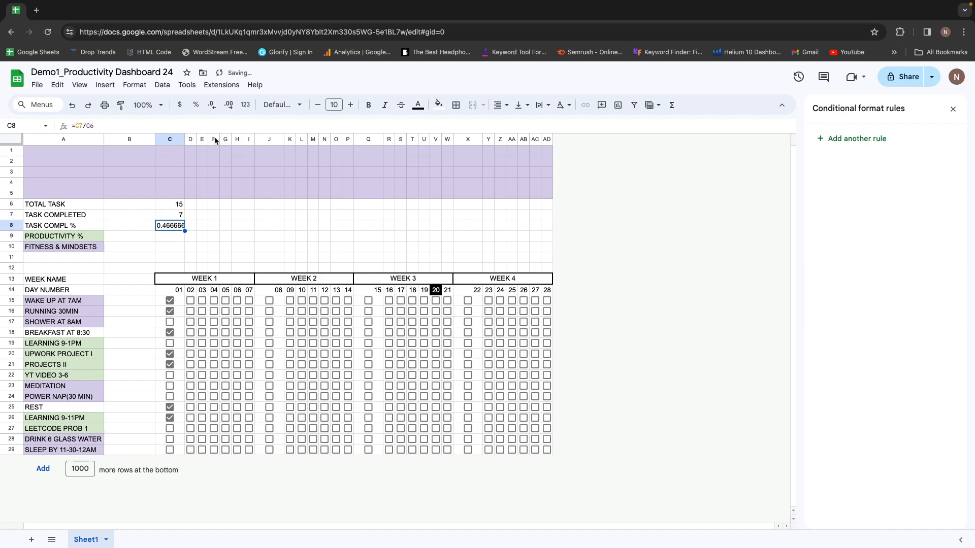
Format the Day 01 TASK COMPL % value in C8 as a percentage without decimals.
{"action": "left_click", "coordinate": [196, 105]}
{"action": "left_click", "coordinate": [214, 106]}
{"action": "left_click", "coordinate": [214, 106]}
{"action": "left_click", "coordinate": [186, 238]}
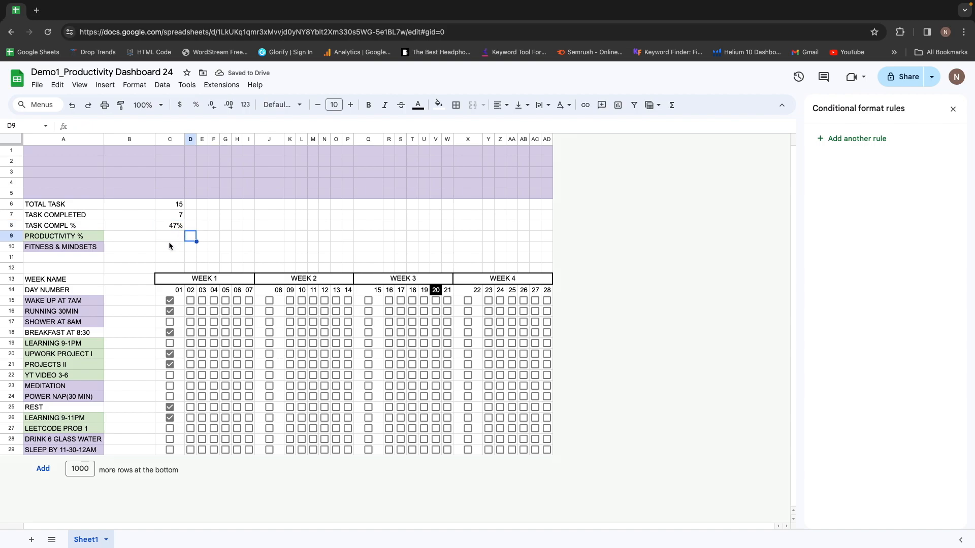
Begin a COUNTIF formula in the Day 01 PRODUCTIVITY % cell C9, clearing the C26:C27 range so its first argument is empty.
{"action": "left_click", "coordinate": [169, 237]}
{"action": "left_click", "coordinate": [170, 205]}
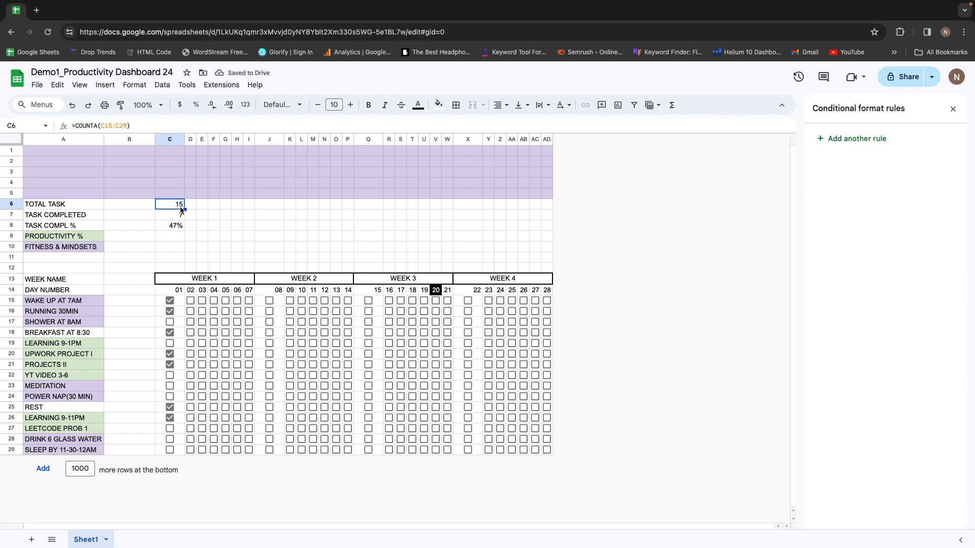
{"action": "left_click", "coordinate": [168, 235]}
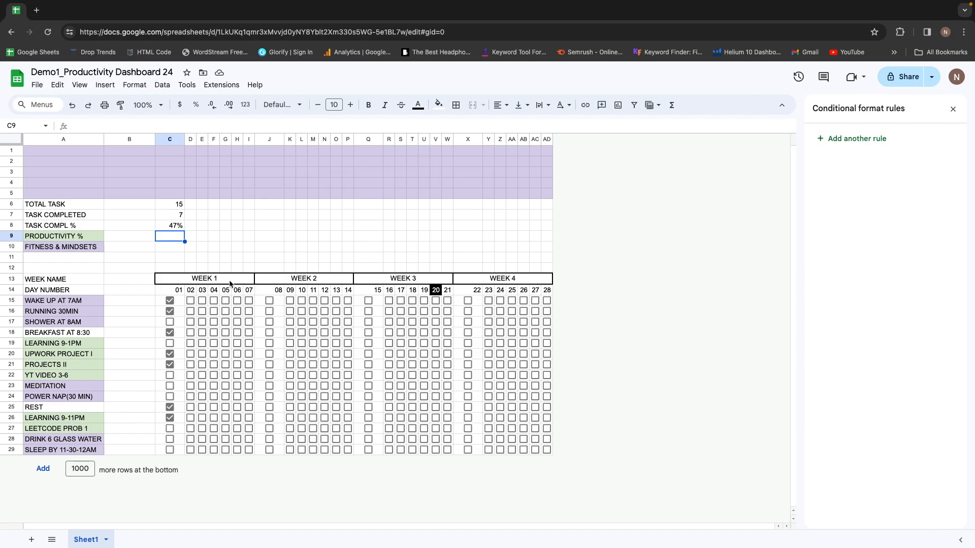
{"action": "key", "text": "Down"}
{"action": "key", "text": "Up"}
{"action": "key", "text": "Down"}
{"action": "key", "text": "Up"}
{"action": "type", "text": "="}
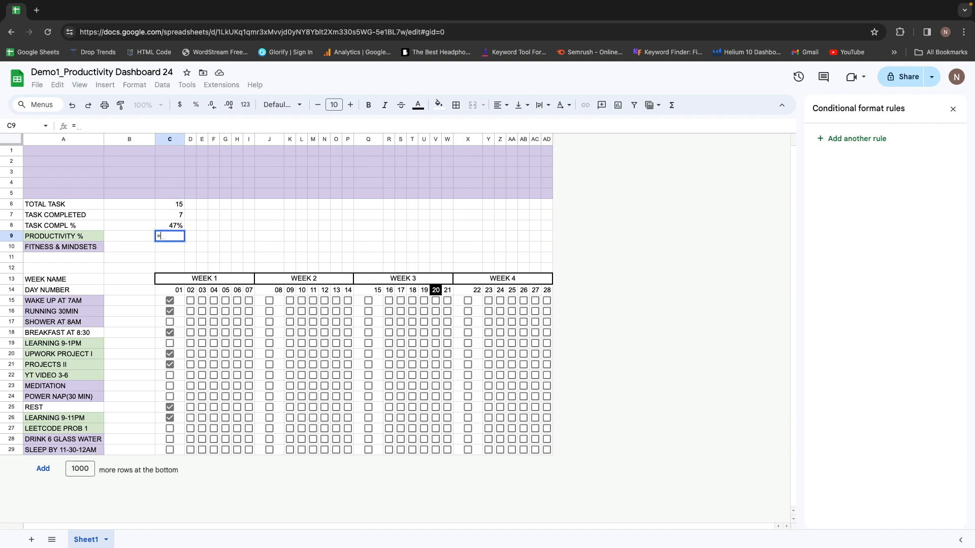
{"action": "type", "text": "COUNTIF(C26:C27"}
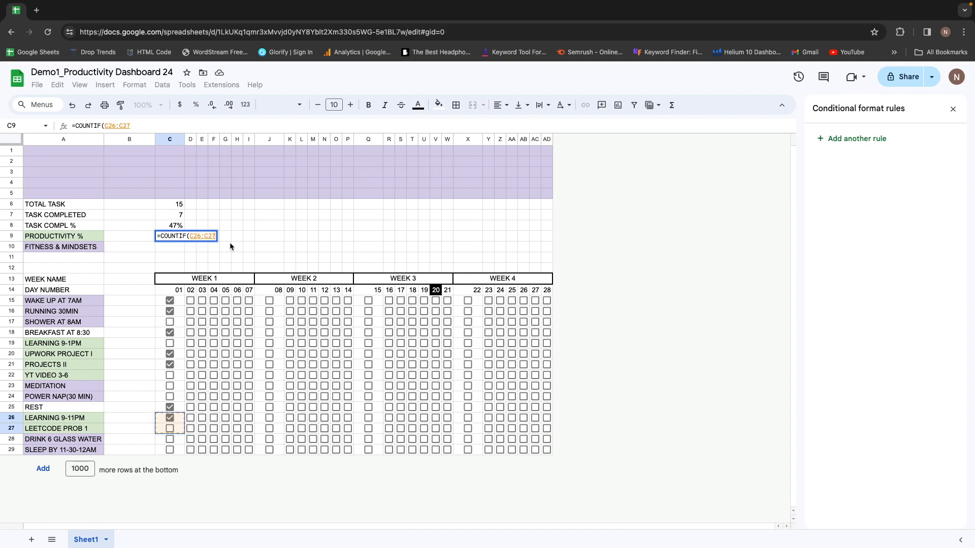
{"action": "key", "text": "BackSpace"}
{"action": "key", "text": "BackSpace"}
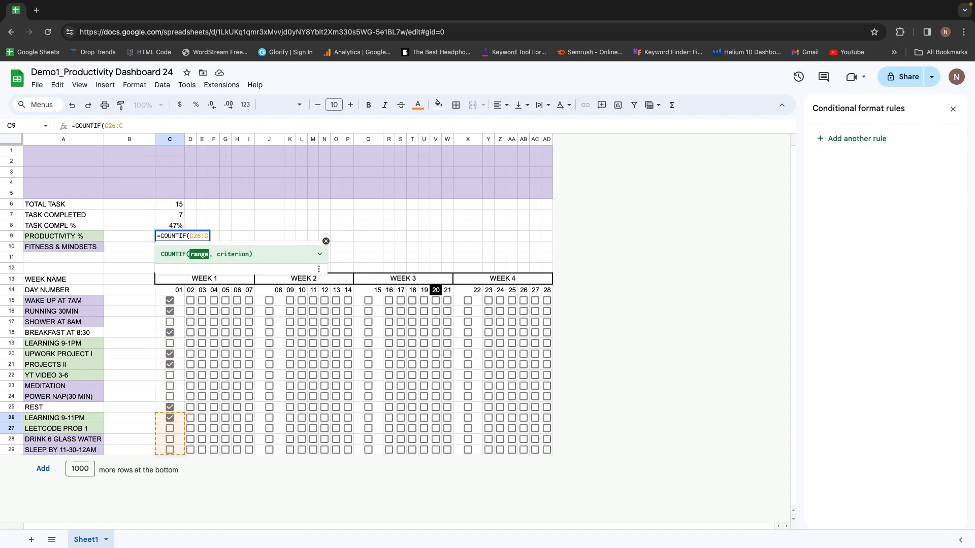
{"action": "key", "text": "BackSpace"}
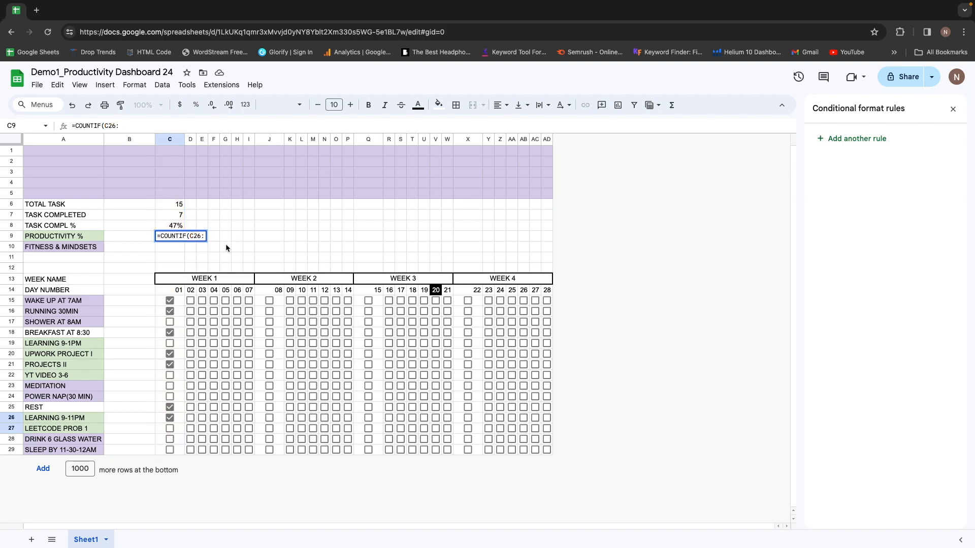
{"action": "key", "text": "BackSpace"}
{"action": "key", "text": "BackSpace"}
{"action": "key", "text": "BackSpace"}
{"action": "key", "text": "BackSpace"}
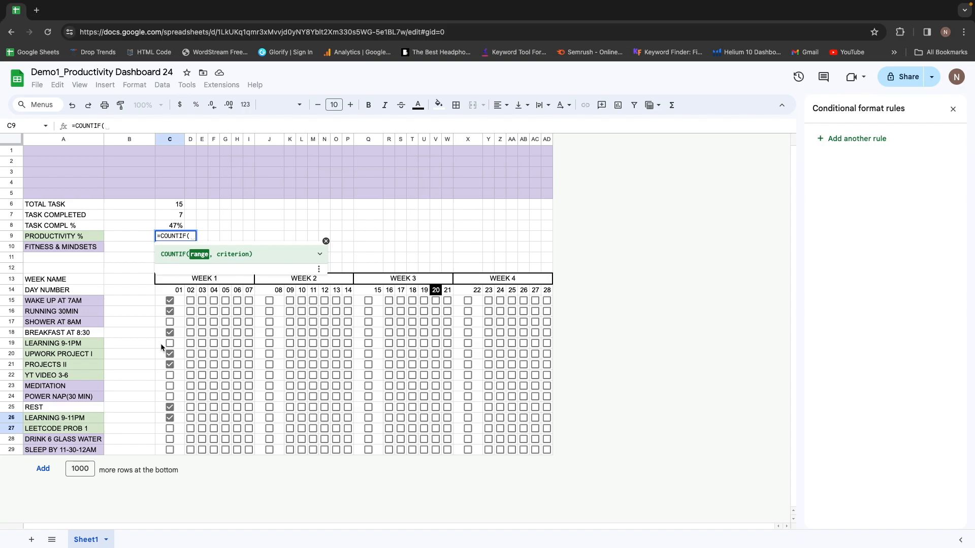
Complete the PRODUCTIVITY % formula in C9 as =COUNTIF(C19:C22,TRUE)+COUNTIF(C26:C27, TRUE) to count both groups of green tasks.
{"action": "left_click_drag", "start_coordinate": [160, 344], "coordinate": [170, 380]}
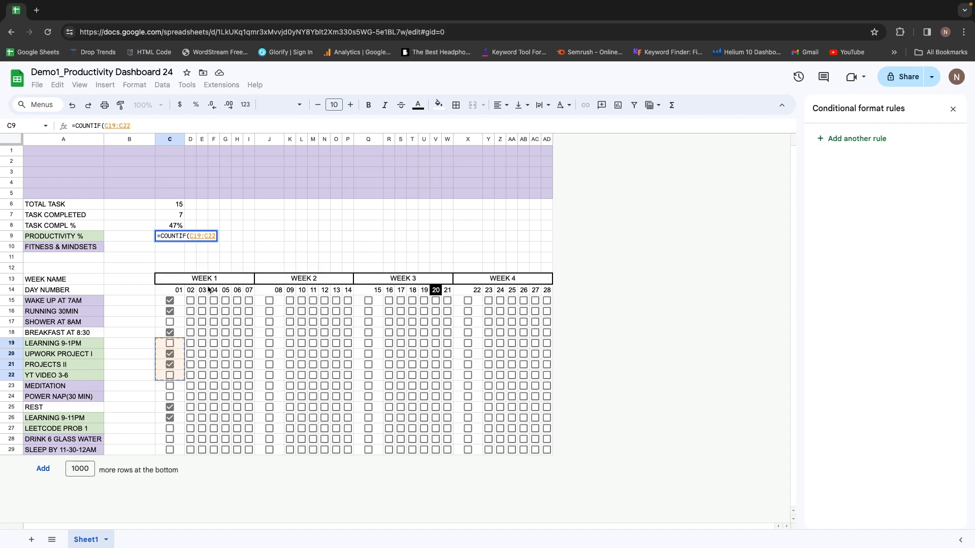
{"action": "type", "text": ",TRU"}
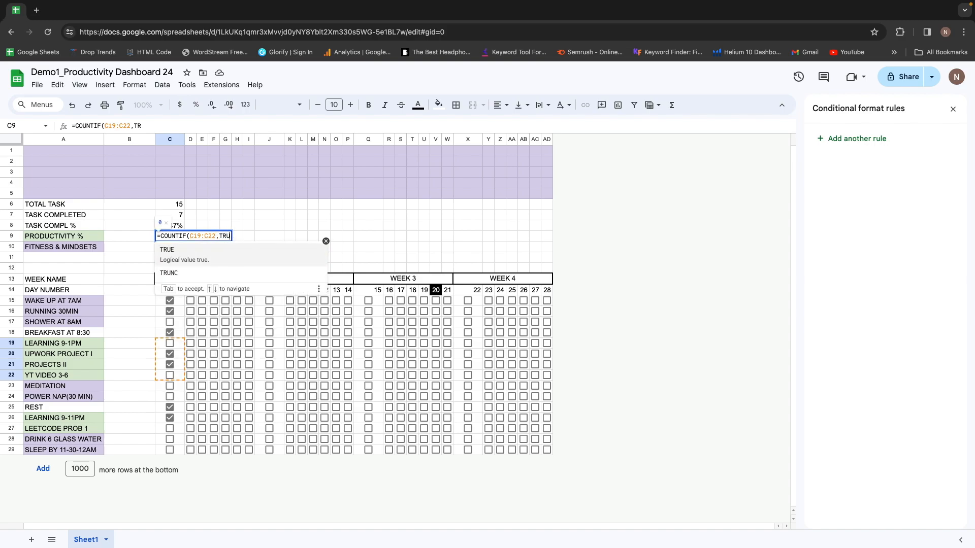
{"action": "type", "text": "E)"}
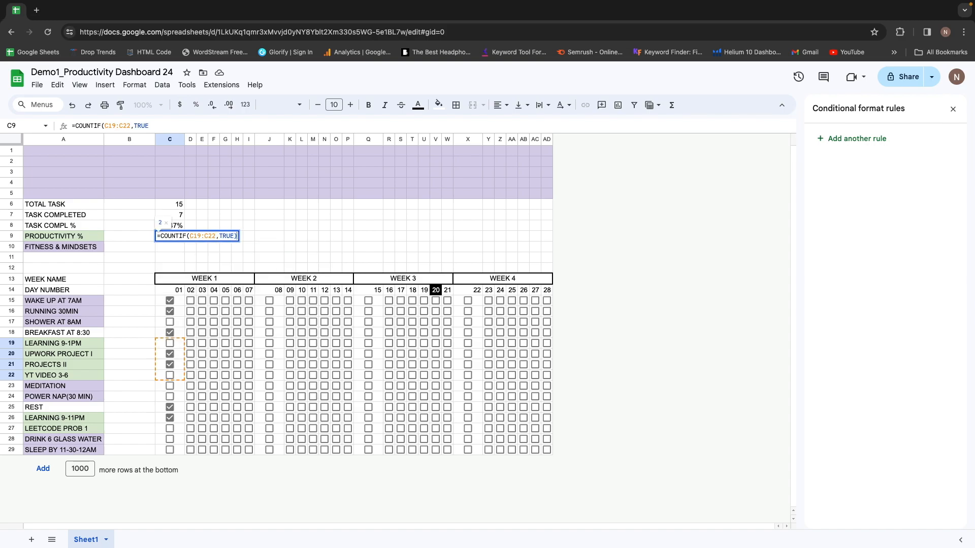
{"action": "type", "text": "+"}
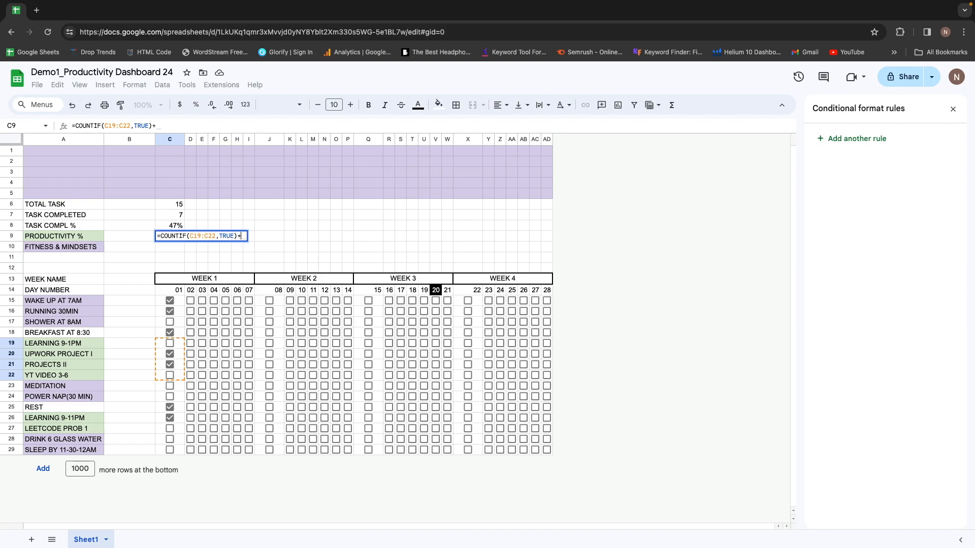
{"action": "type", "text": "COUNTIF"}
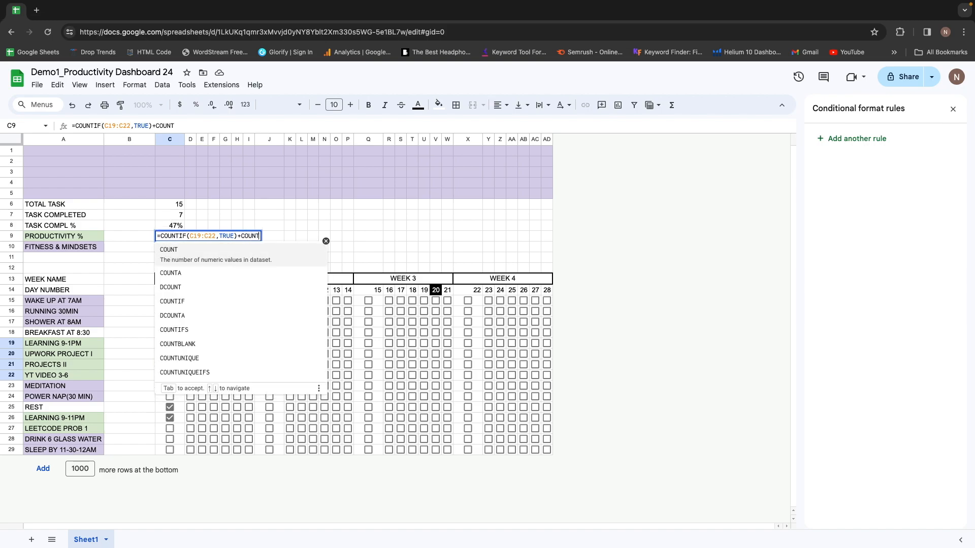
{"action": "type", "text": "("}
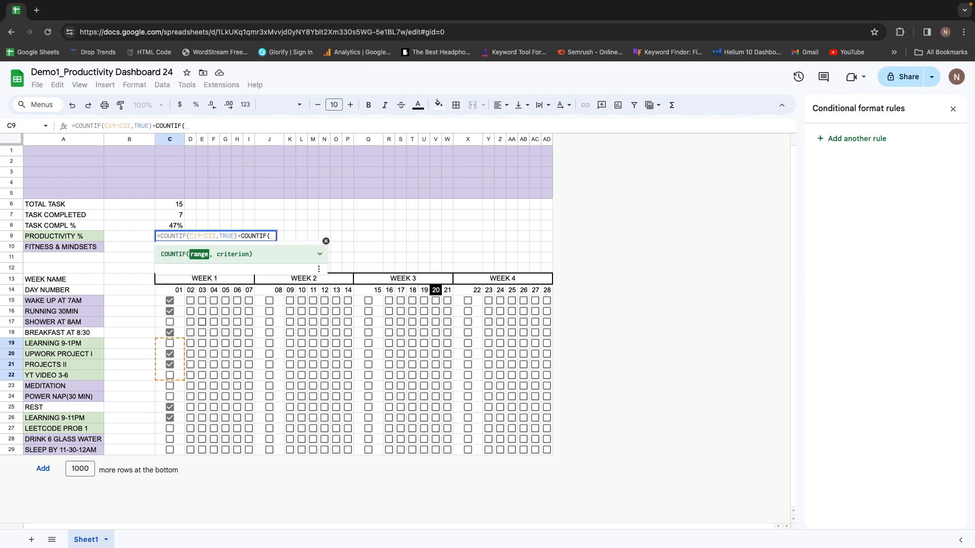
{"action": "left_click_drag", "start_coordinate": [159, 419], "coordinate": [165, 431]}
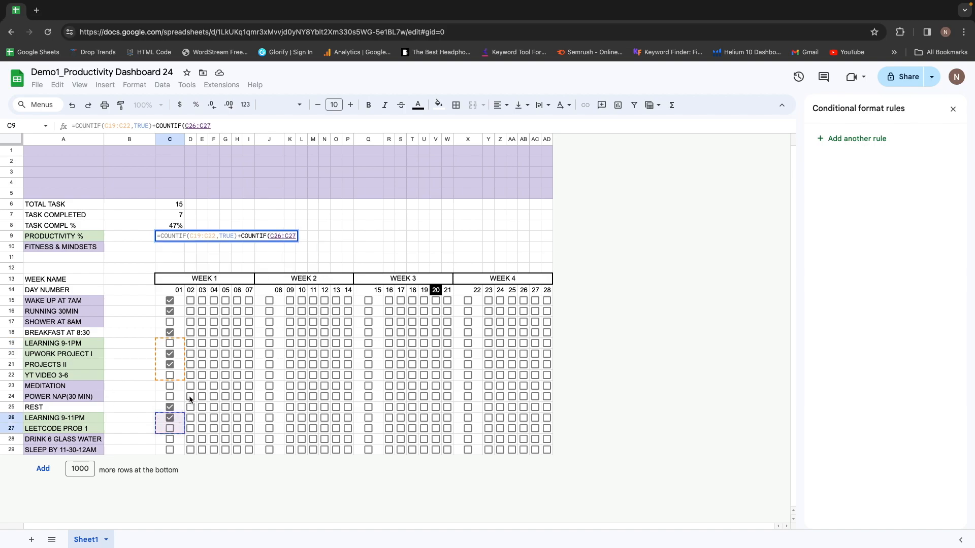
{"action": "type", "text": ", TRUE"}
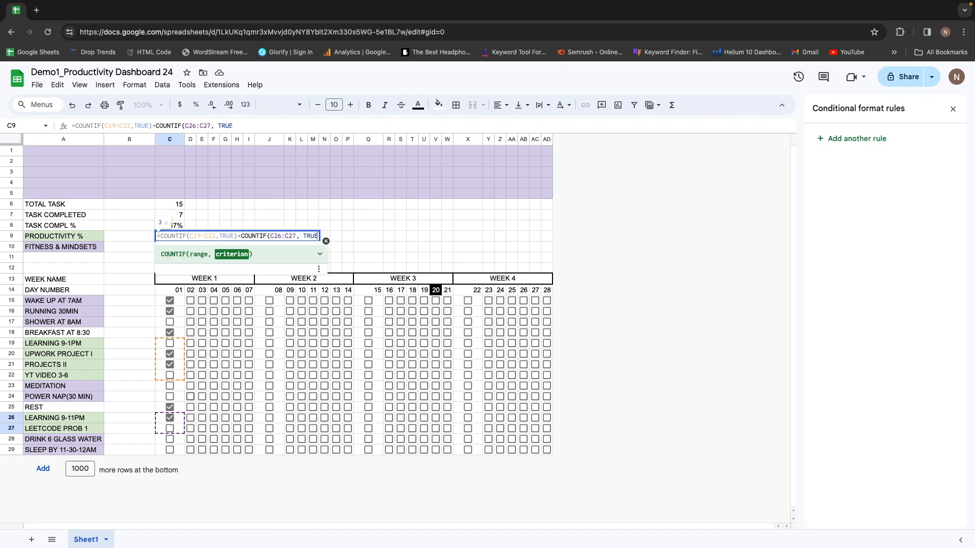
{"action": "type", "text": ")"}
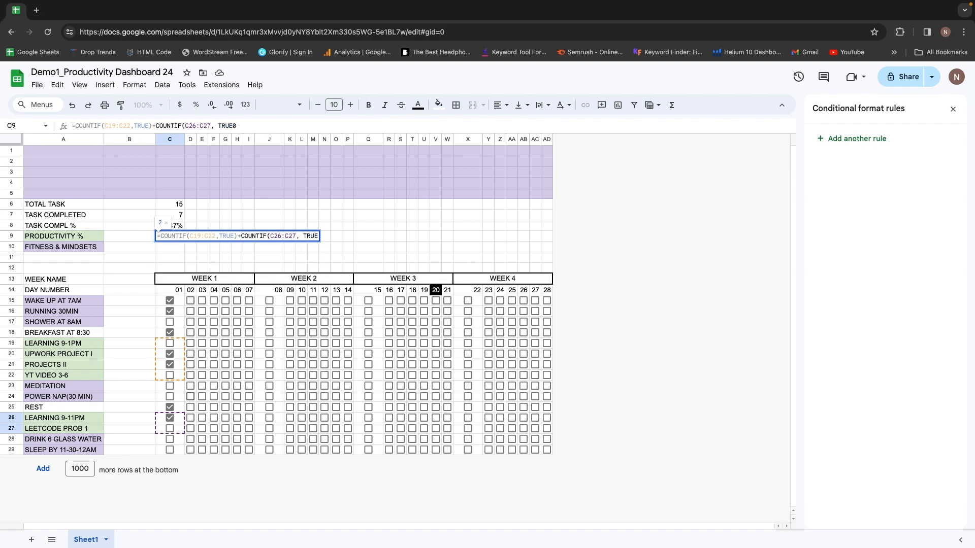
{"action": "key", "text": "BackSpace"}
{"action": "type", "text": ")"}
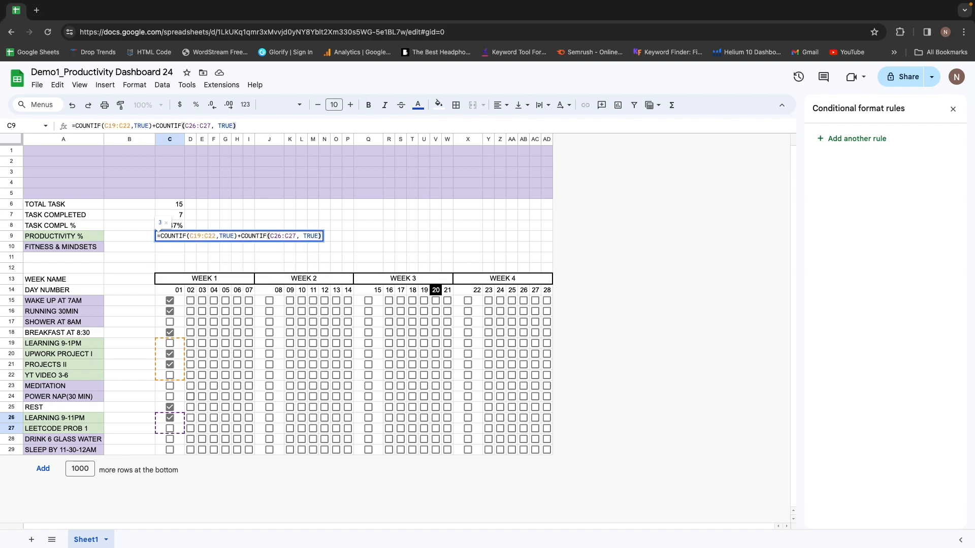
{"action": "key", "text": "Return"}
{"action": "key", "text": "Up"}
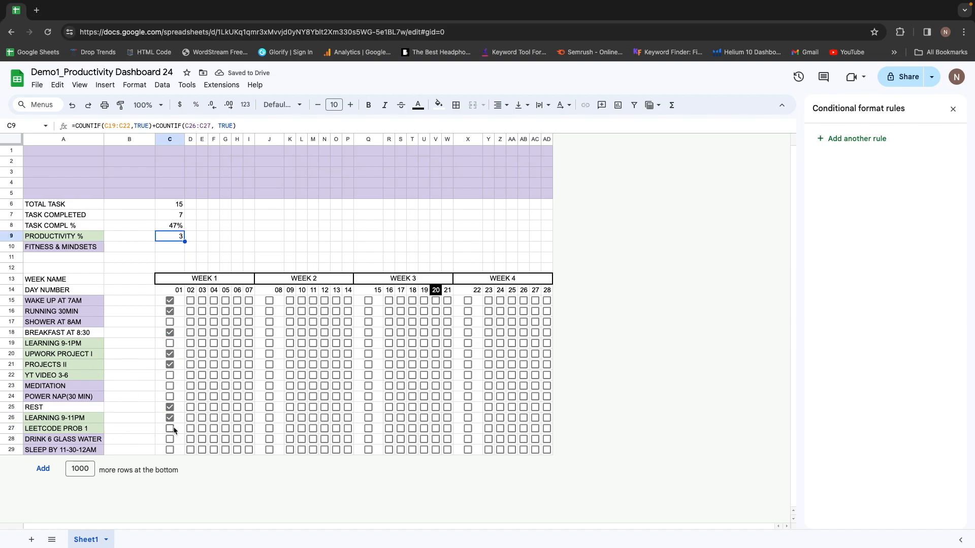
Go through the green productivity task names in column A and their Day 01 checkboxes to check which ones the C9 formula counts.
{"action": "left_click", "coordinate": [71, 421]}
{"action": "key", "text": "Right"}
{"action": "key", "text": "Right"}
{"action": "key", "text": "Up"}
{"action": "key", "text": "Up"}
{"action": "key", "text": "Up"}
{"action": "key", "text": "Up"}
{"action": "key", "text": "Up"}
{"action": "key", "text": "Up"}
{"action": "key", "text": "Up"}
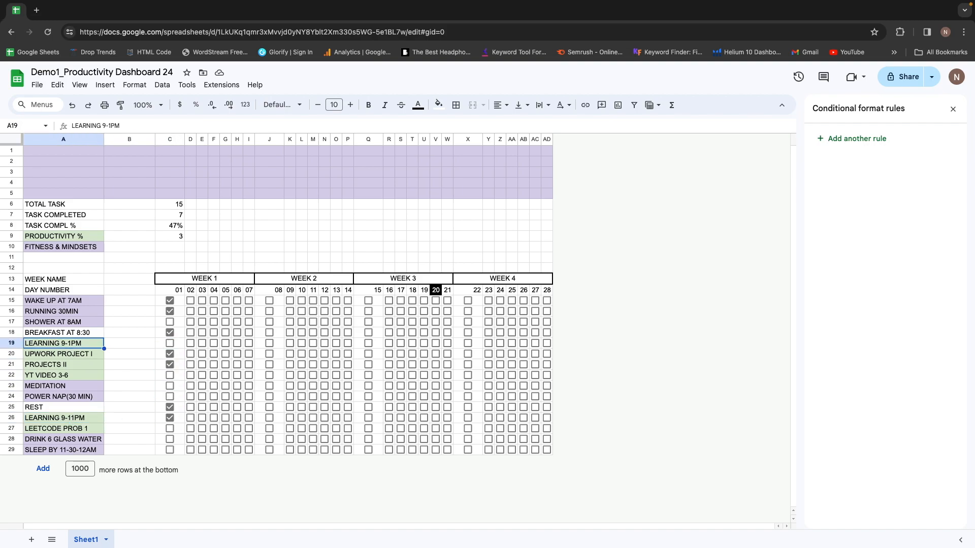
{"action": "key", "text": "Down"}
{"action": "key", "text": "Down"}
{"action": "key", "text": "Down"}
{"action": "key", "text": "Down"}
{"action": "key", "text": "Up"}
{"action": "key", "text": "Up"}
{"action": "key", "text": "Up"}
{"action": "key", "text": "Down"}
{"action": "key", "text": "Down"}
{"action": "key", "text": "Down"}
{"action": "key", "text": "Down"}
{"action": "key", "text": "Down"}
{"action": "key", "text": "Down"}
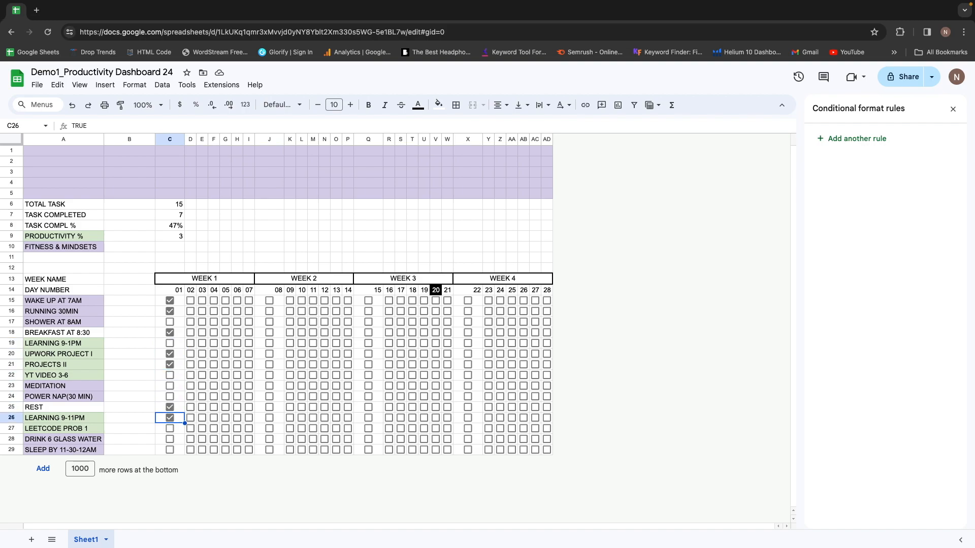
{"action": "key", "text": "Up"}
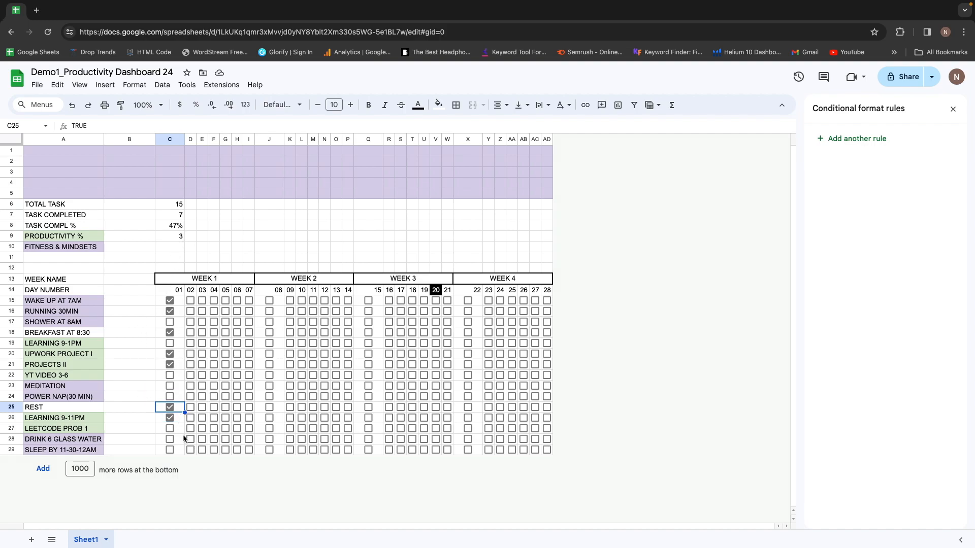
Count the green productivity tasks in column A, between LEARNING 9-1PM and LEETCODE PROB 1, to find the divisor for the C9 formula.
{"action": "left_click", "coordinate": [165, 237]}
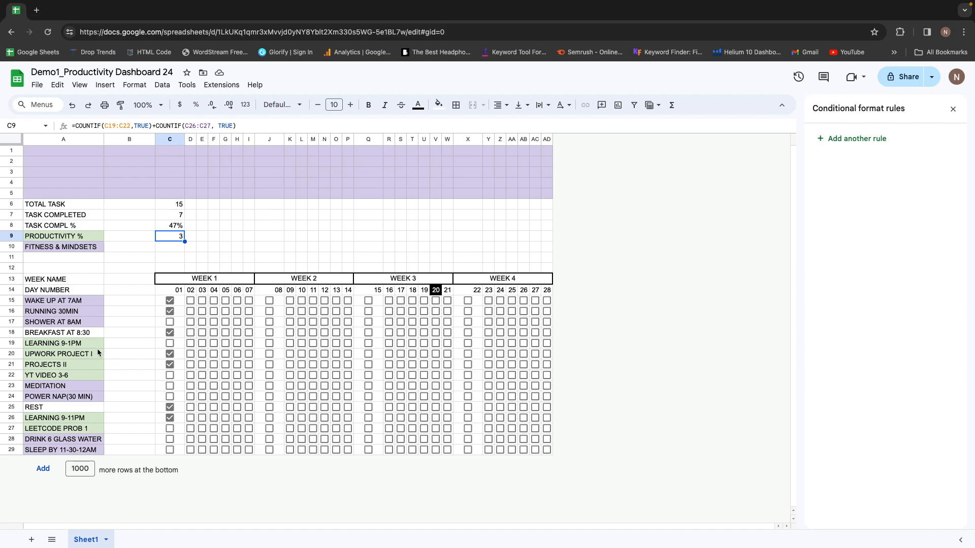
{"action": "left_click", "coordinate": [131, 345]}
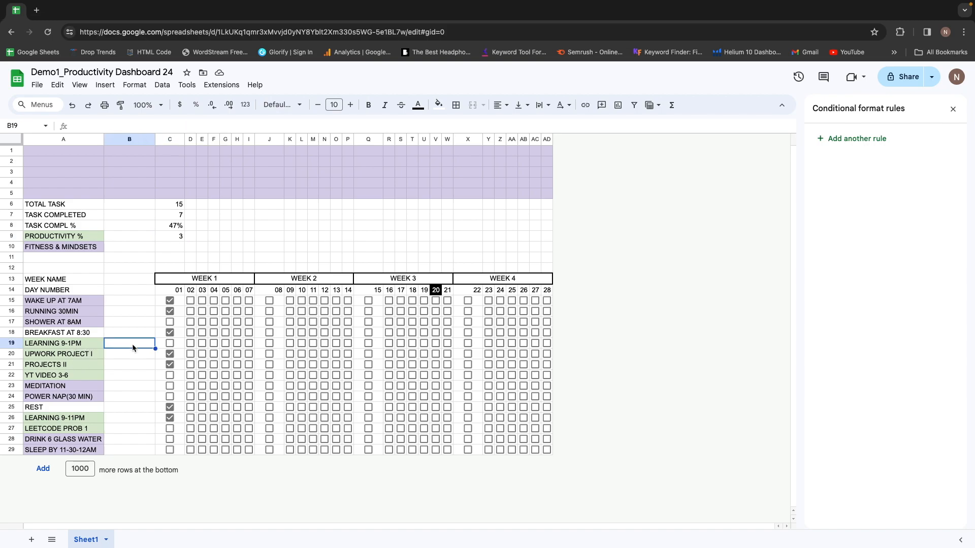
{"action": "key", "text": "Left"}
{"action": "key", "text": "Down"}
{"action": "key", "text": "Down"}
{"action": "key", "text": "Down"}
{"action": "key", "text": "Down"}
{"action": "key", "text": "Down"}
{"action": "key", "text": "Down"}
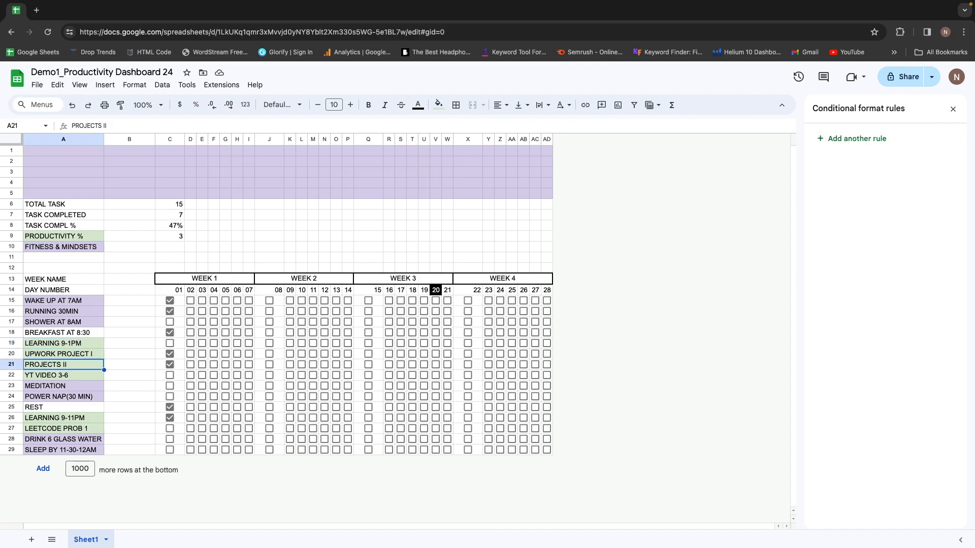
{"action": "key", "text": "Down"}
{"action": "key", "text": "Down"}
{"action": "key", "text": "Up"}
{"action": "key", "text": "Up"}
{"action": "key", "text": "Up"}
{"action": "key", "text": "Up"}
{"action": "key", "text": "Up"}
{"action": "key", "text": "Up"}
{"action": "key", "text": "Up"}
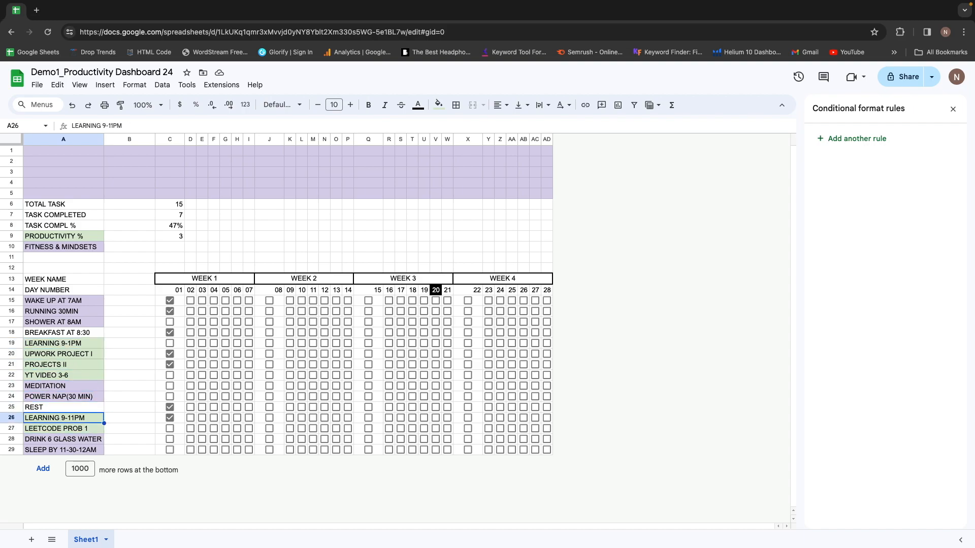
{"action": "key", "text": "Up"}
{"action": "key", "text": "Down"}
{"action": "key", "text": "Down"}
{"action": "key", "text": "Down"}
{"action": "key", "text": "Up"}
{"action": "key", "text": "Up"}
{"action": "key", "text": "Up"}
{"action": "key", "text": "Up"}
{"action": "key", "text": "Down"}
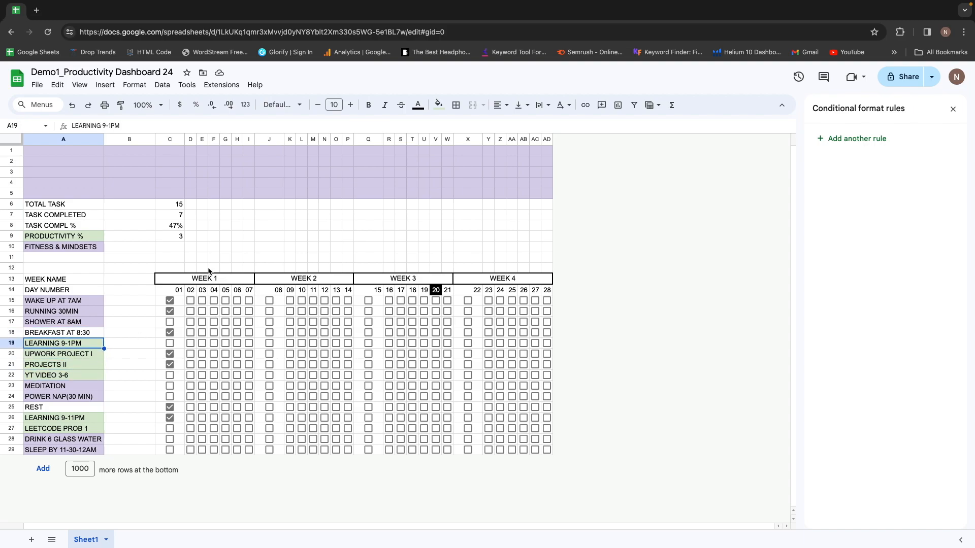
Change the PRODUCTIVITY % formula in C9 to =(COUNTIF(C19:C22,TRUE)+COUNTIF(C26:C27, TRUE))/6 so it gives the share of completed green tasks.
{"action": "left_click", "coordinate": [174, 237]}
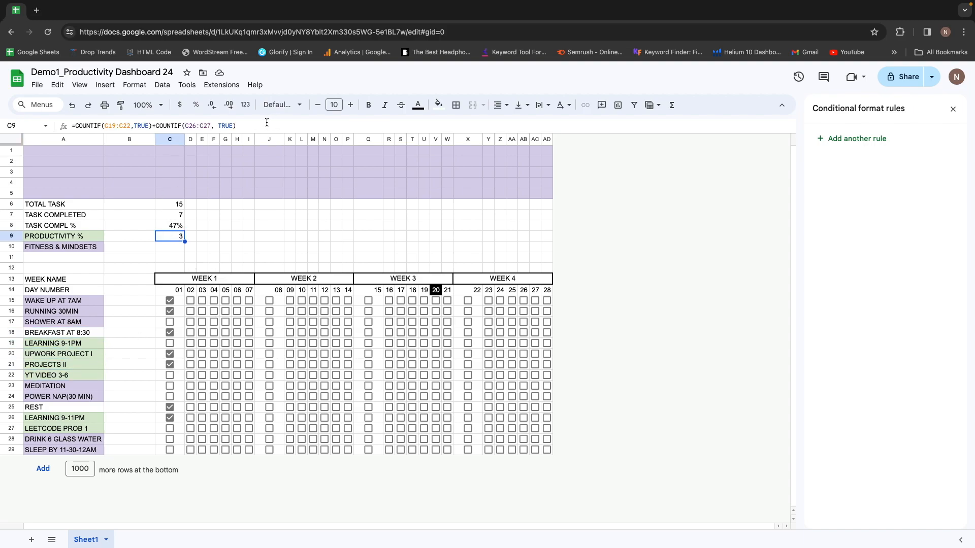
{"action": "left_click", "coordinate": [260, 124]}
{"action": "type", "text": ")/6"}
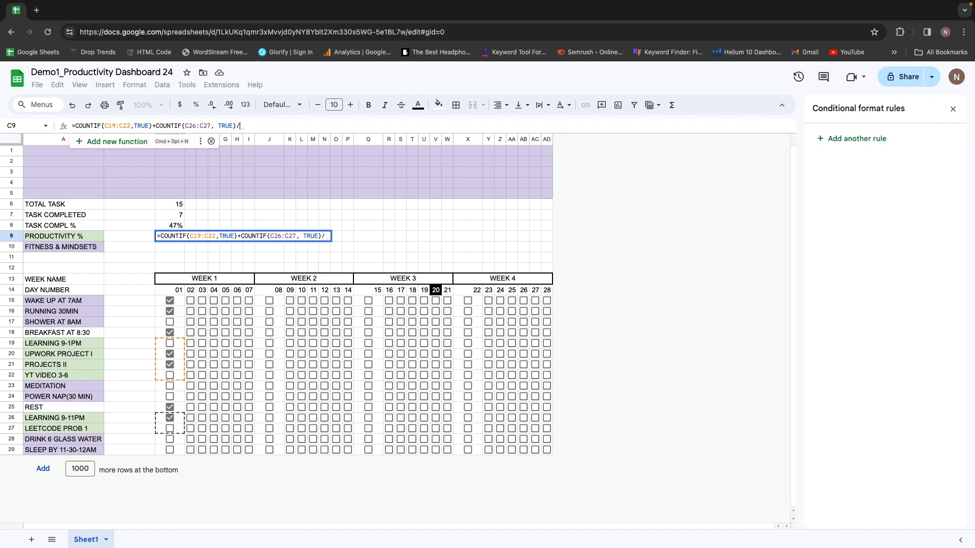
{"action": "key", "text": "Home"}
{"action": "type", "text": "("}
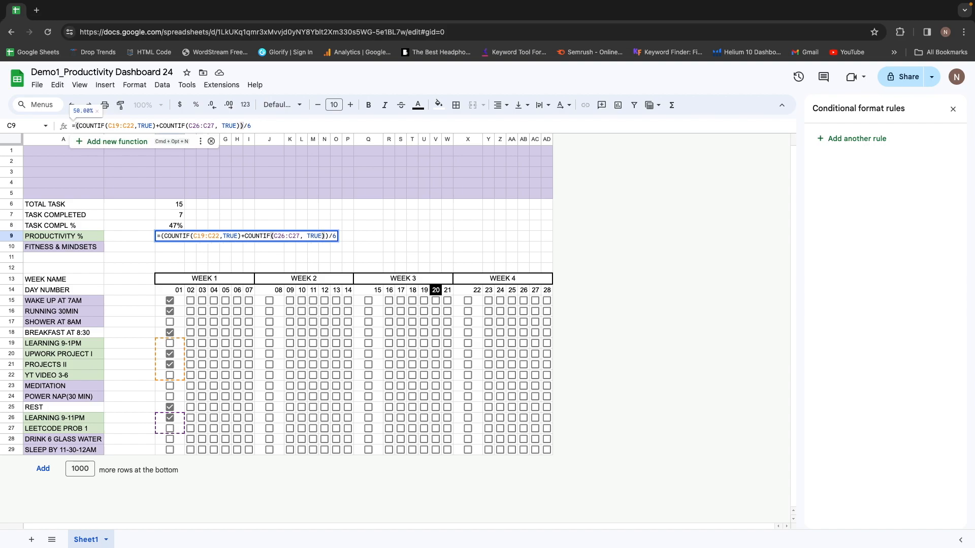
{"action": "key", "text": "Return"}
{"action": "key", "text": "Up"}
{"action": "key", "text": "Down"}
{"action": "key", "text": "Up"}
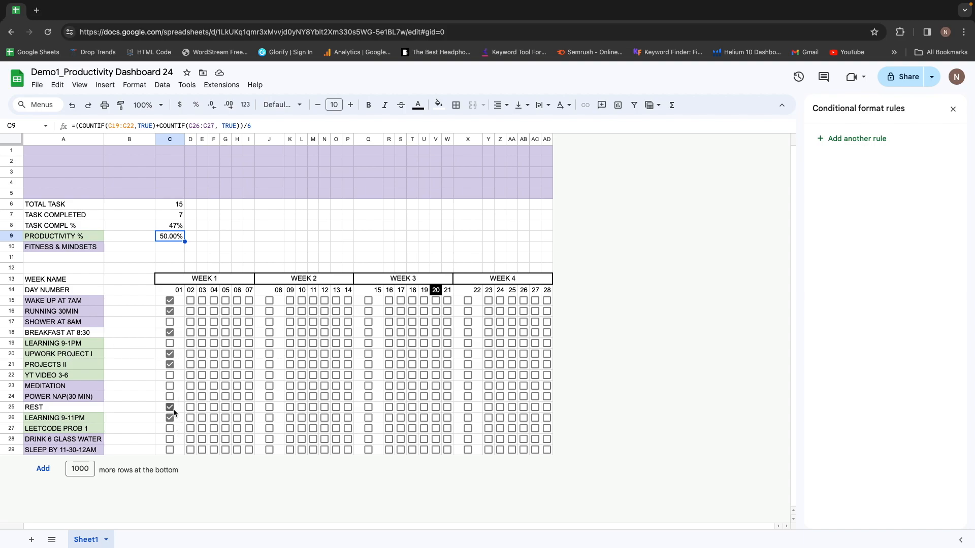
Test C9 by ticking Day 01's LEETCODE PROB 1 and YT VIDEO 3-6, unticking REST and PROJECTS II, and toggling LEARNING 9-1PM on and off.
{"action": "left_click", "coordinate": [173, 408]}
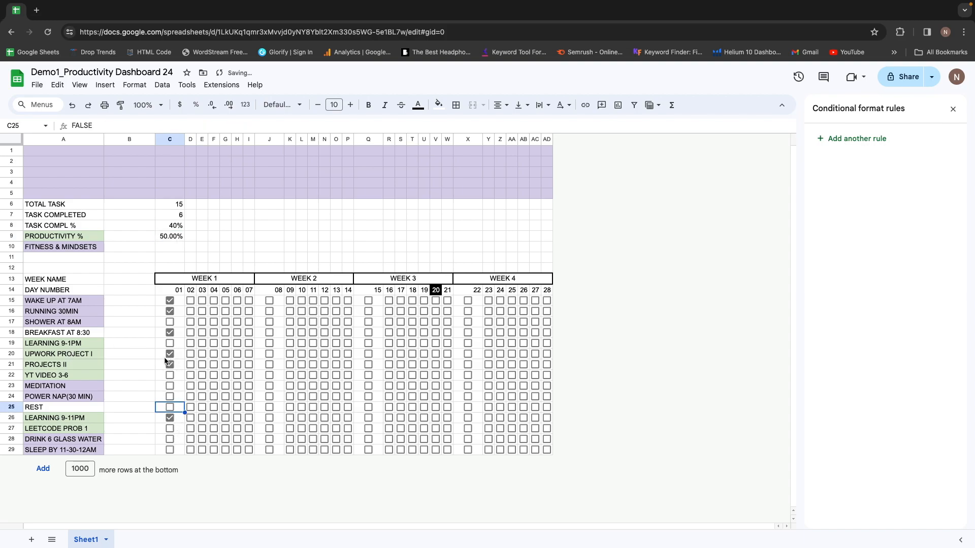
{"action": "left_click", "coordinate": [170, 429]}
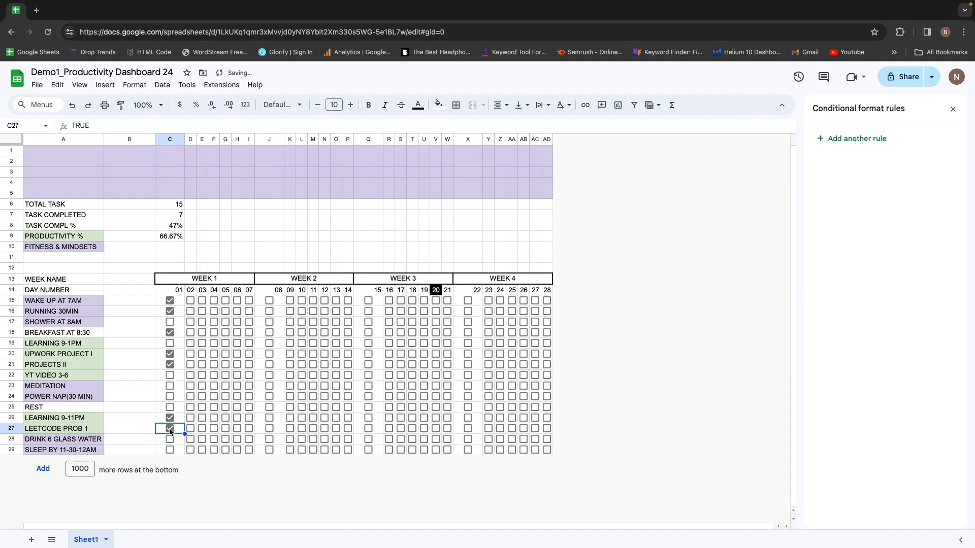
{"action": "left_click", "coordinate": [169, 376]}
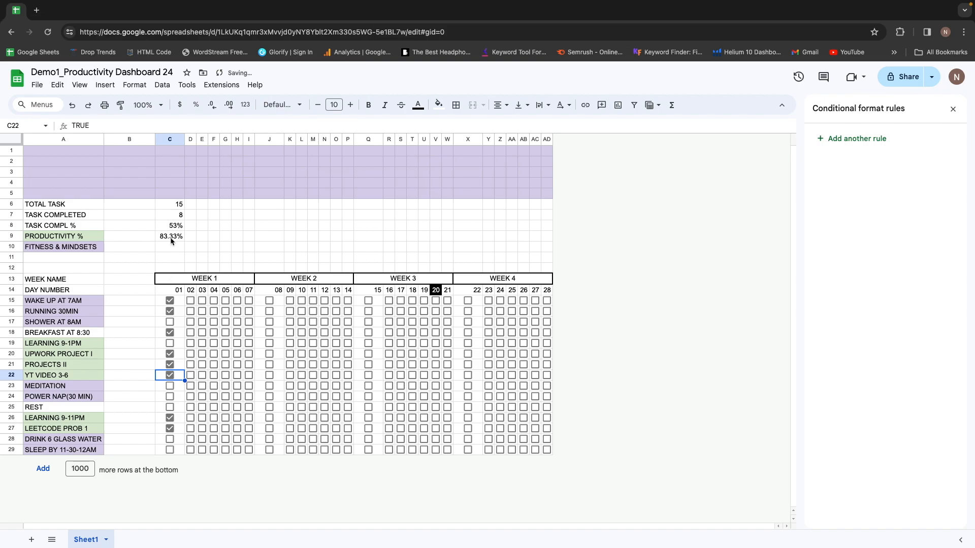
{"action": "left_click", "coordinate": [172, 344]}
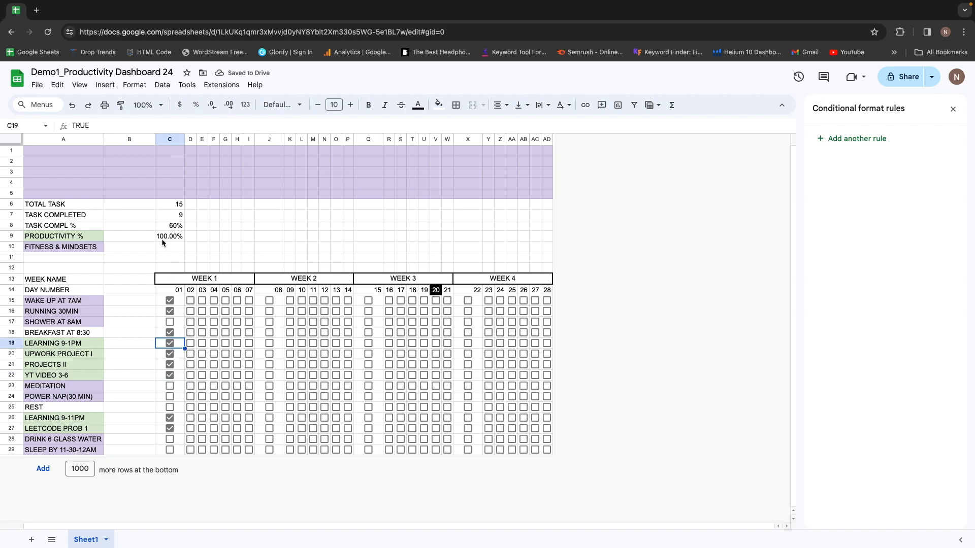
{"action": "left_click", "coordinate": [170, 344]}
{"action": "left_click", "coordinate": [170, 365]}
Remove the two decimal places from the Day 01 PRODUCTIVITY % value in C9.
{"action": "left_click", "coordinate": [175, 236]}
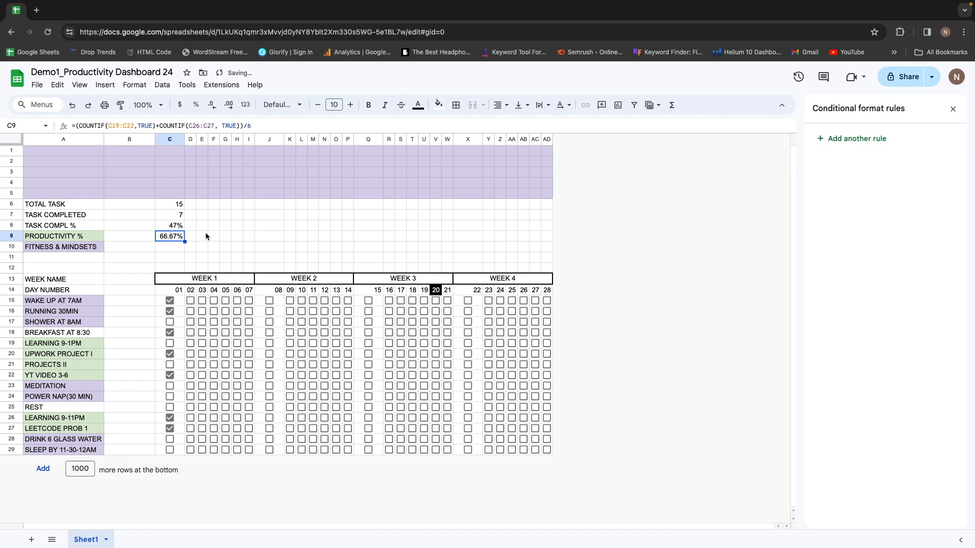
{"action": "left_click", "coordinate": [169, 225]}
{"action": "left_click", "coordinate": [173, 239]}
{"action": "left_click", "coordinate": [213, 106]}
{"action": "left_click", "coordinate": [212, 105]}
Begin the Day 01 FITNESS & MINDSETS formula in C10 with =COUNTIF(C15:C17,TRUE)+ to count the first group of purple tasks.
{"action": "key", "text": "Down"}
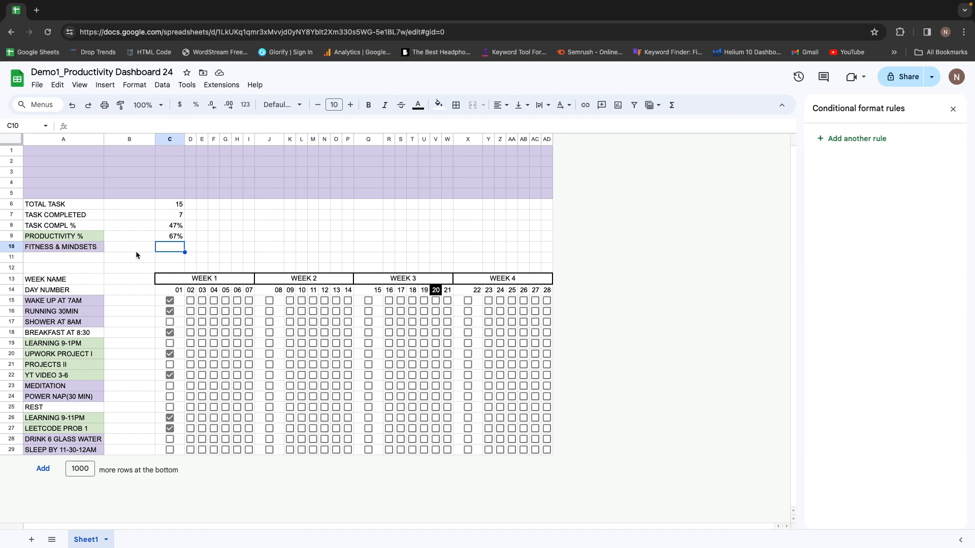
{"action": "type", "text": "=COUN"}
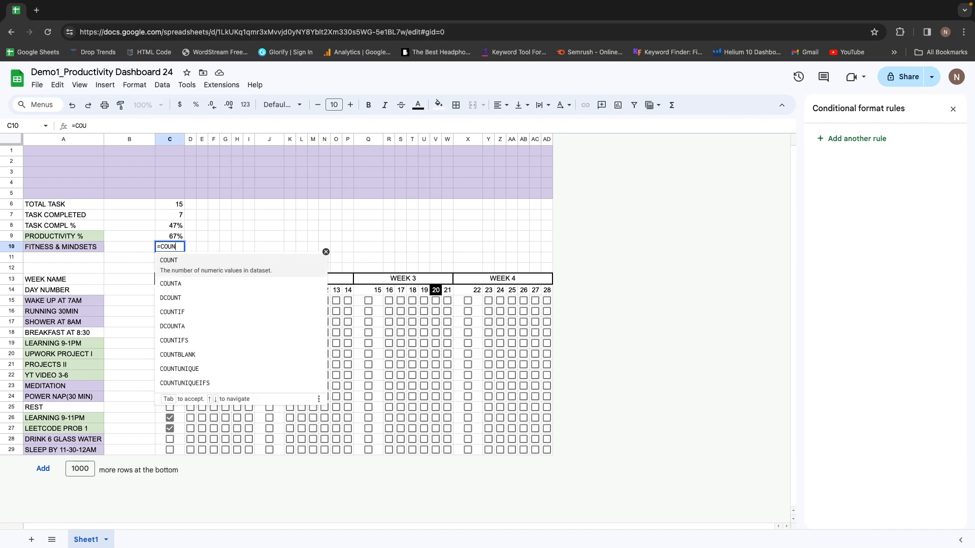
{"action": "type", "text": "TIF("}
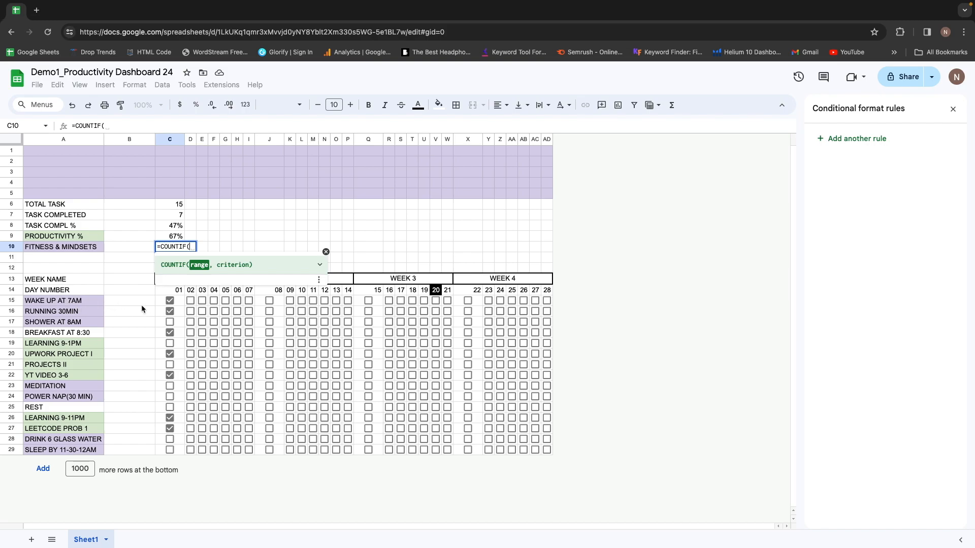
{"action": "left_click_drag", "start_coordinate": [162, 303], "coordinate": [165, 325]}
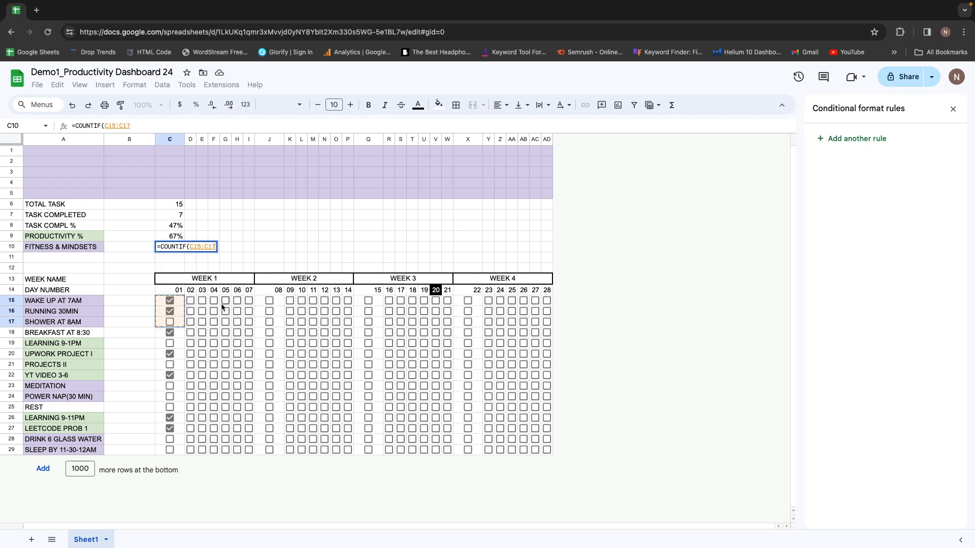
{"action": "type", "text": ",TRUE"}
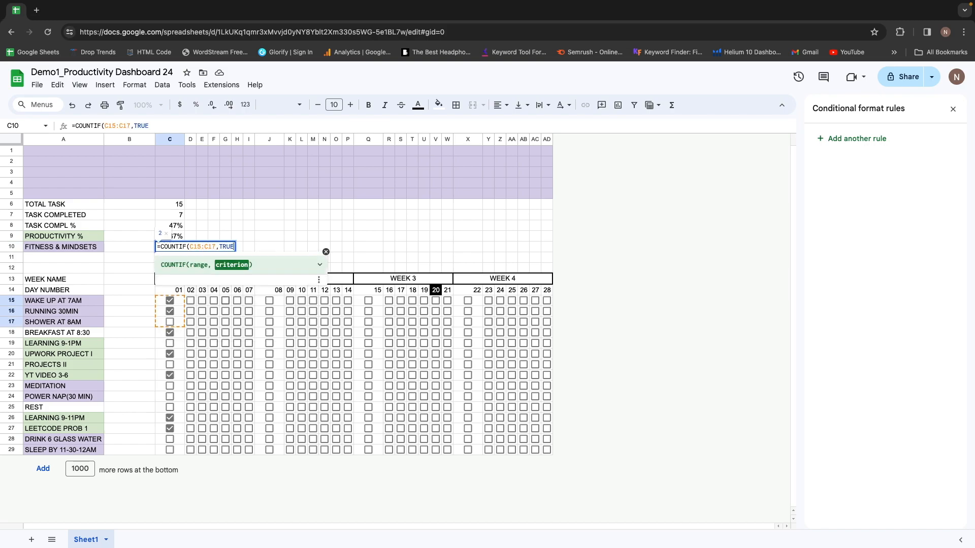
{"action": "type", "text": ")+"}
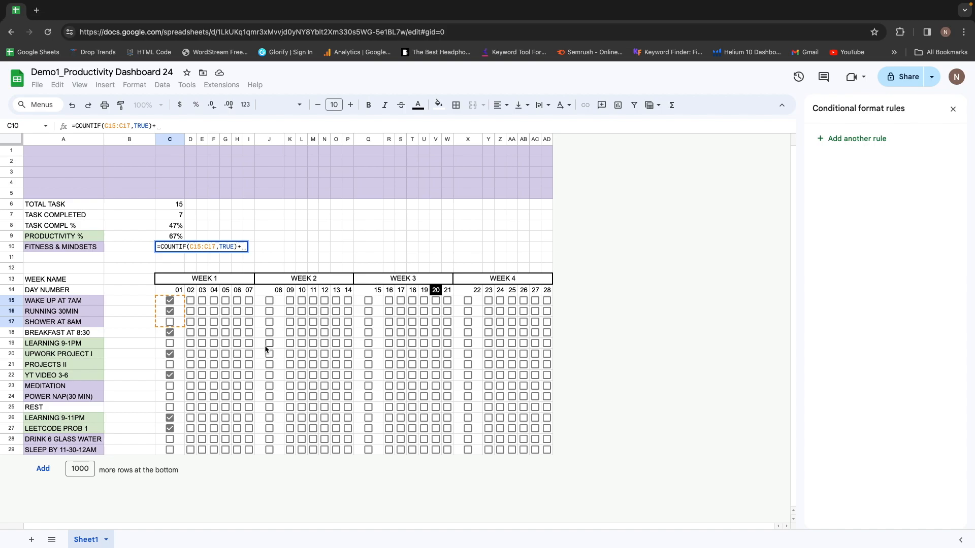
Extend the C10 formula with COUNTIF(C23:C24,TRUE)+ to include the MEDITATION and POWER NAP checkboxes.
{"action": "type", "text": "COUNTIF"}
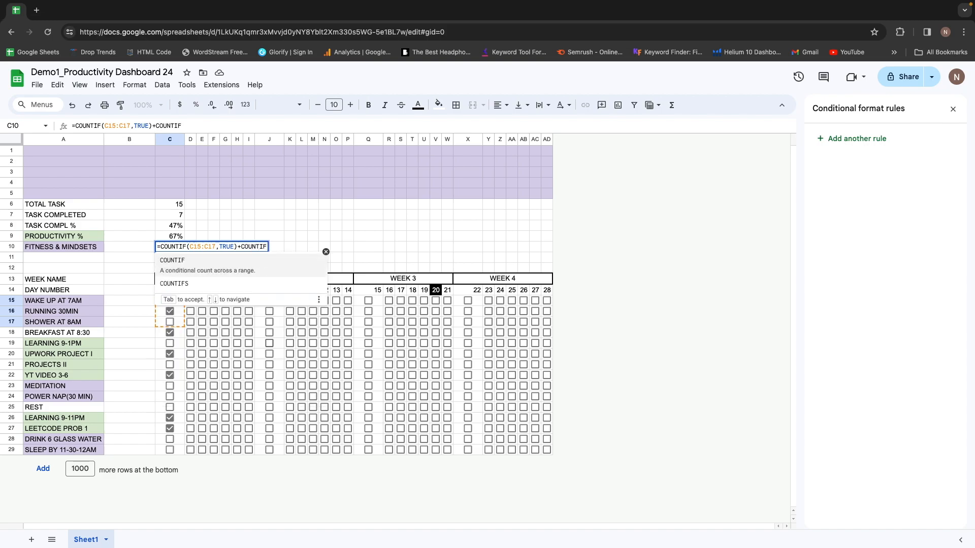
{"action": "type", "text": "("}
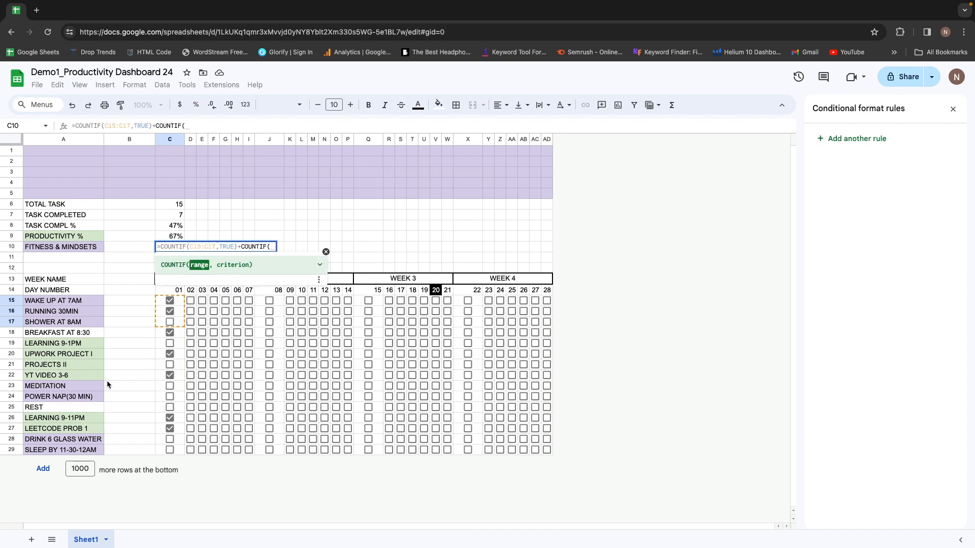
{"action": "left_click_drag", "start_coordinate": [157, 383], "coordinate": [162, 398]}
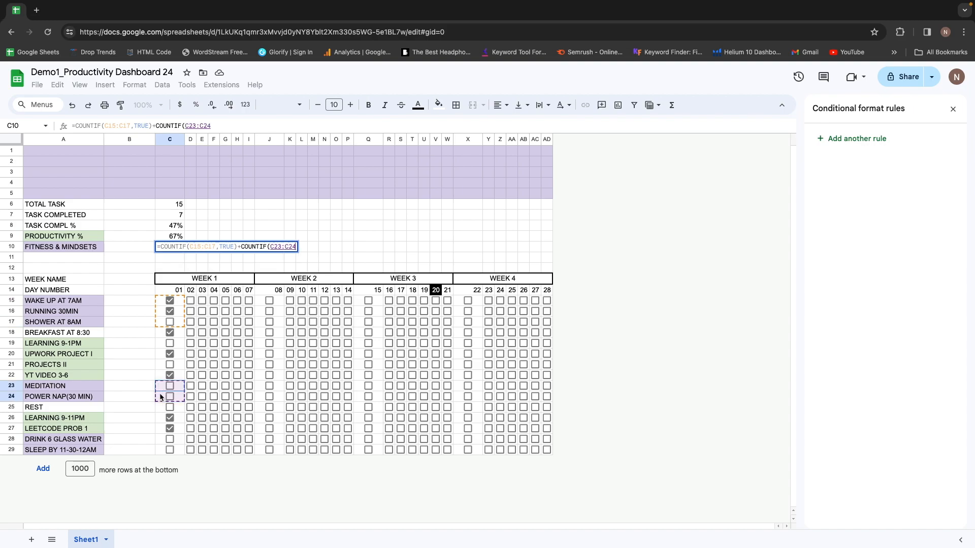
{"action": "type", "text": ",TRE"}
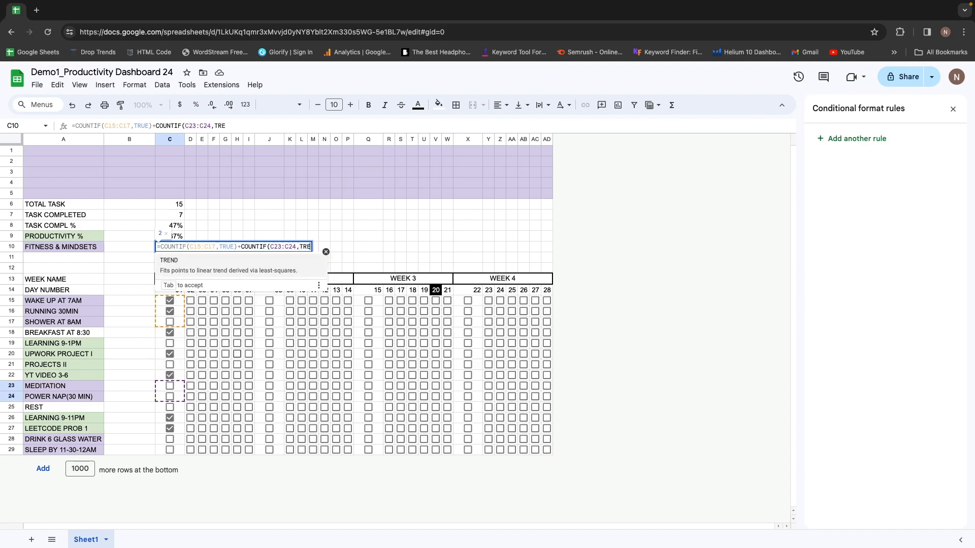
{"action": "key", "text": "BackSpace"}
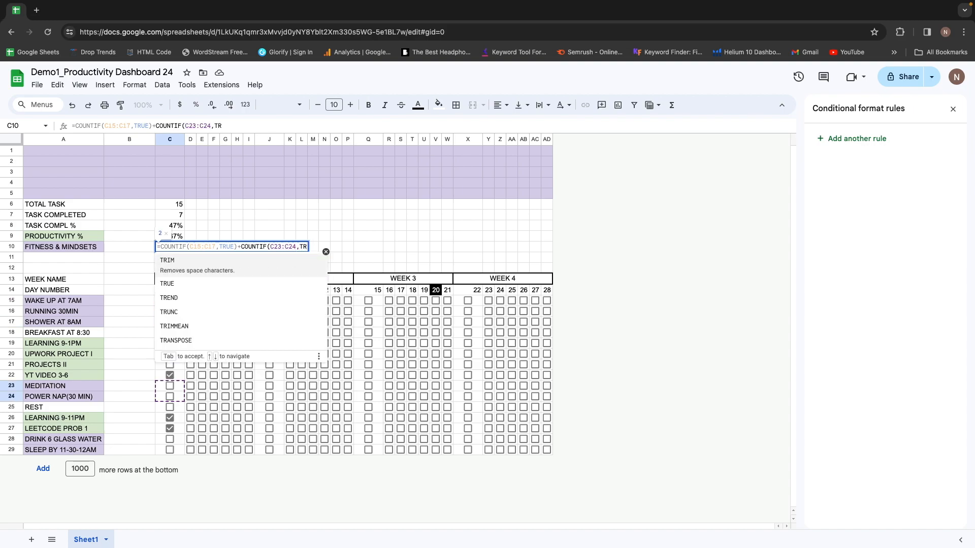
{"action": "type", "text": "UE0"}
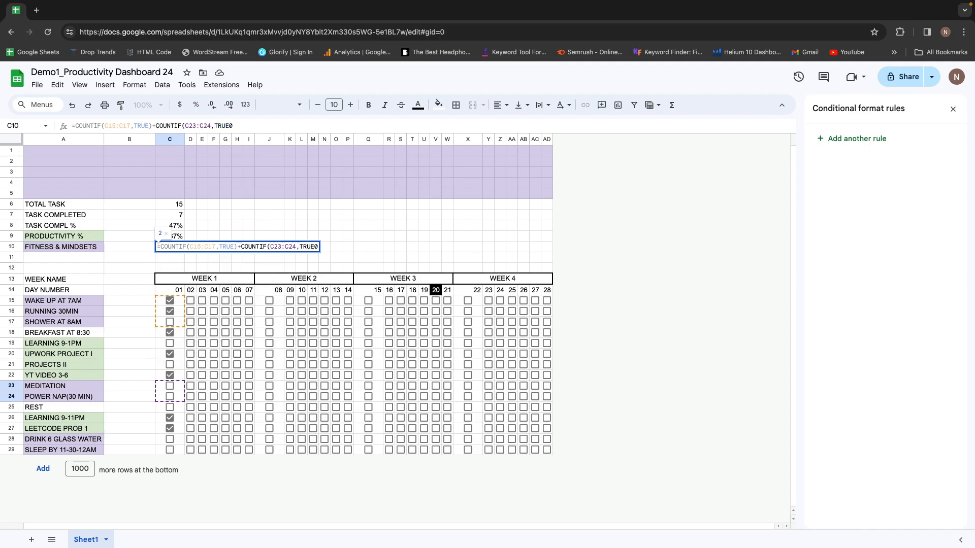
{"action": "key", "text": "BackSpace"}
{"action": "type", "text": ")"}
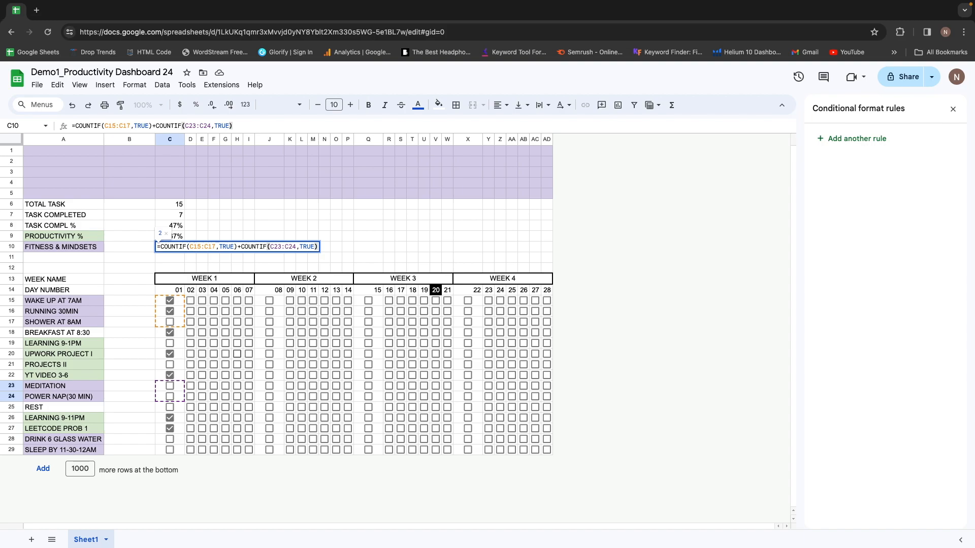
{"action": "type", "text": "="}
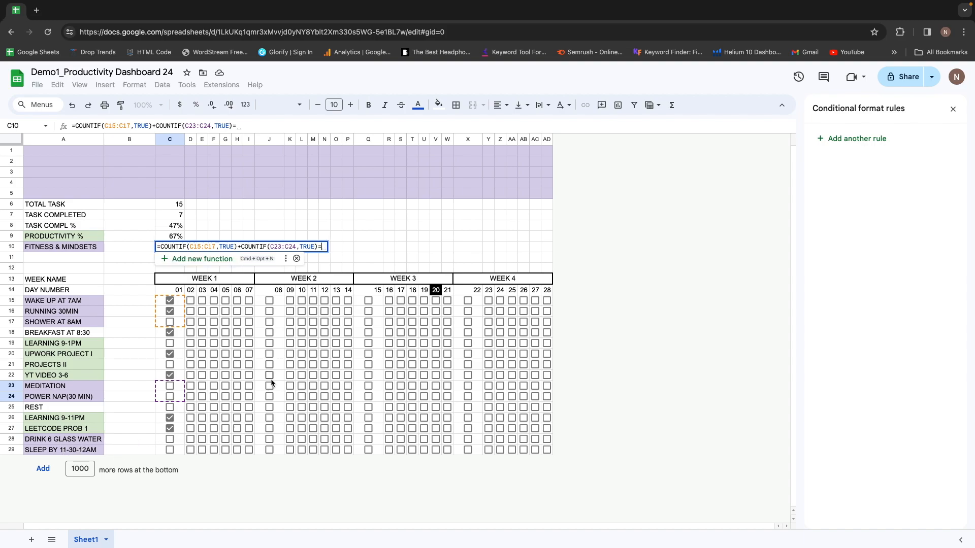
{"action": "key", "text": "BackSpace"}
{"action": "type", "text": "+"}
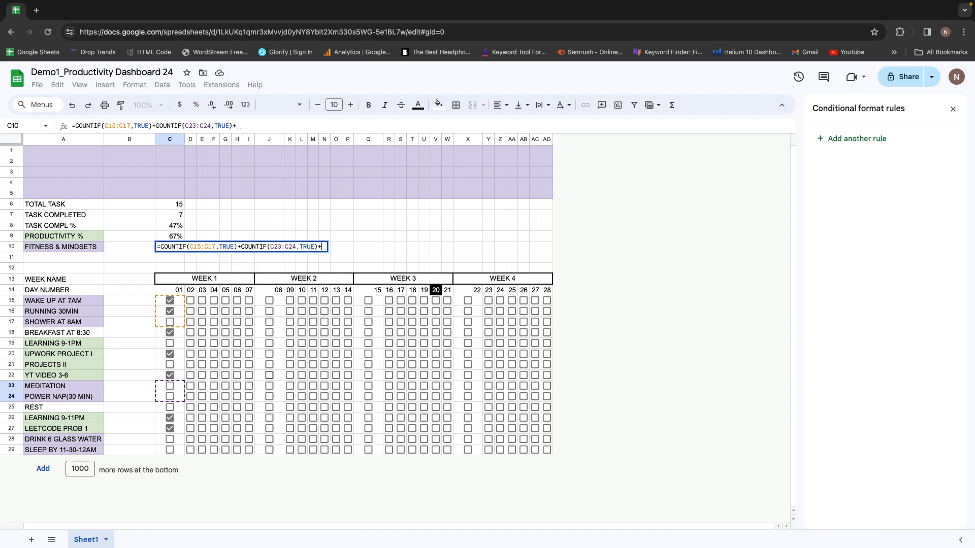
Complete the C10 formula with COUNTIF(C28:C29,TRUE) to include the DRINK 6 GLASS WATER and SLEEP BY 11-30-12AM checkboxes.
{"action": "type", "text": "COUNTIF"}
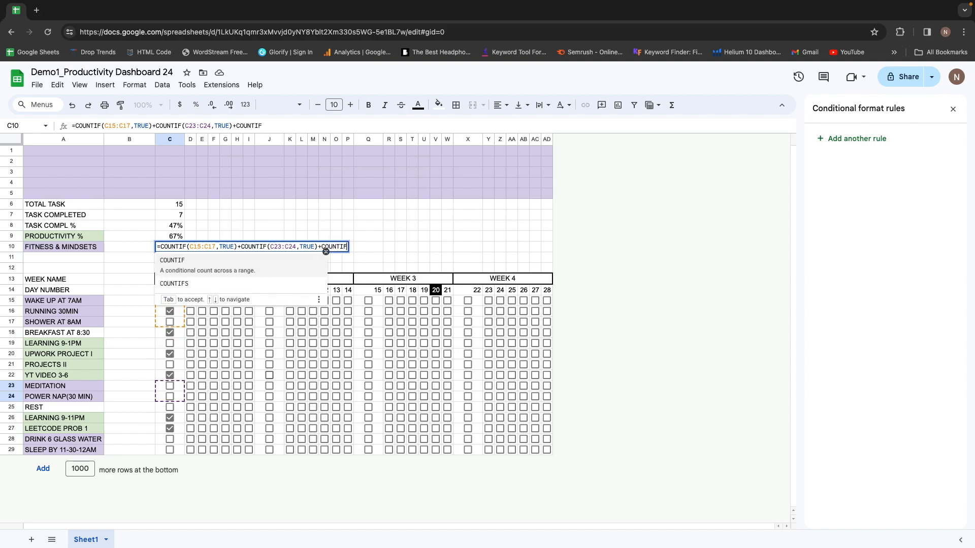
{"action": "type", "text": "("}
{"action": "left_click_drag", "start_coordinate": [162, 440], "coordinate": [165, 450]}
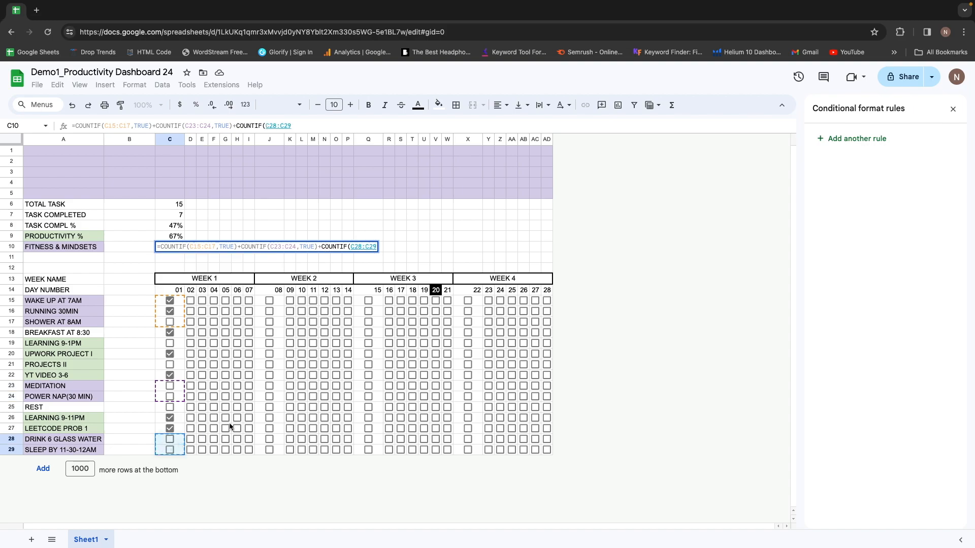
{"action": "type", "text": ",TRUE"}
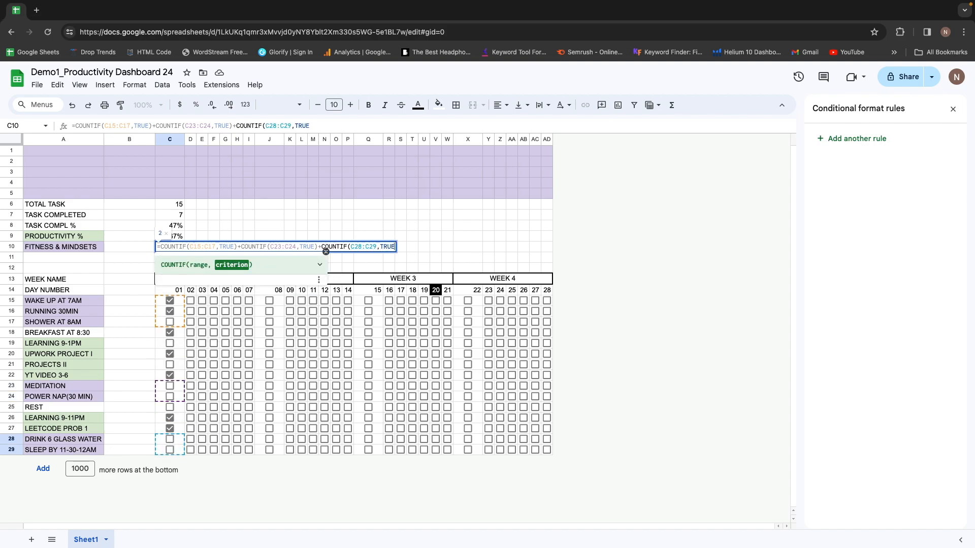
{"action": "type", "text": "0"}
{"action": "key", "text": "BackSpace"}
{"action": "type", "text": "0"}
{"action": "key", "text": "BackSpace"}
{"action": "type", "text": ")"}
{"action": "key", "text": "Return"}
{"action": "key", "text": "Up"}
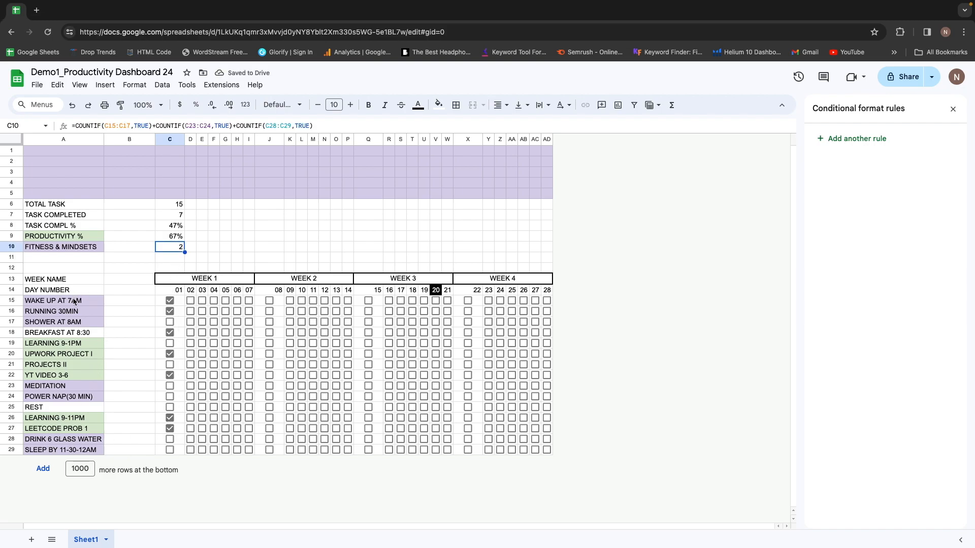
Untick and re-tick Day 01's WAKE UP AT 7AM and RUNNING 30MIN to test the FITNESS & MINDSETS count.
{"action": "left_click", "coordinate": [170, 300]}
{"action": "left_click", "coordinate": [171, 311]}
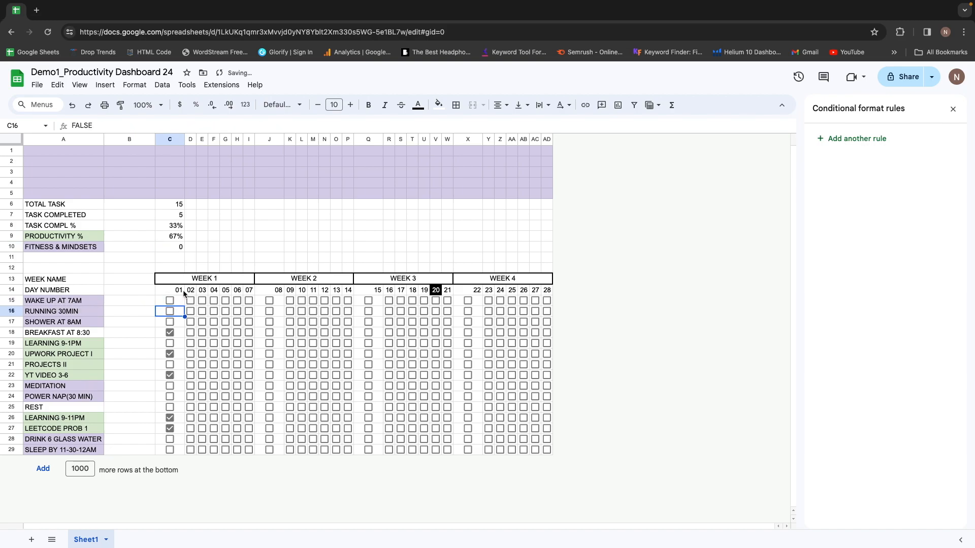
{"action": "left_click", "coordinate": [171, 300]}
{"action": "left_click", "coordinate": [169, 311]}
{"action": "left_click", "coordinate": [94, 251]}
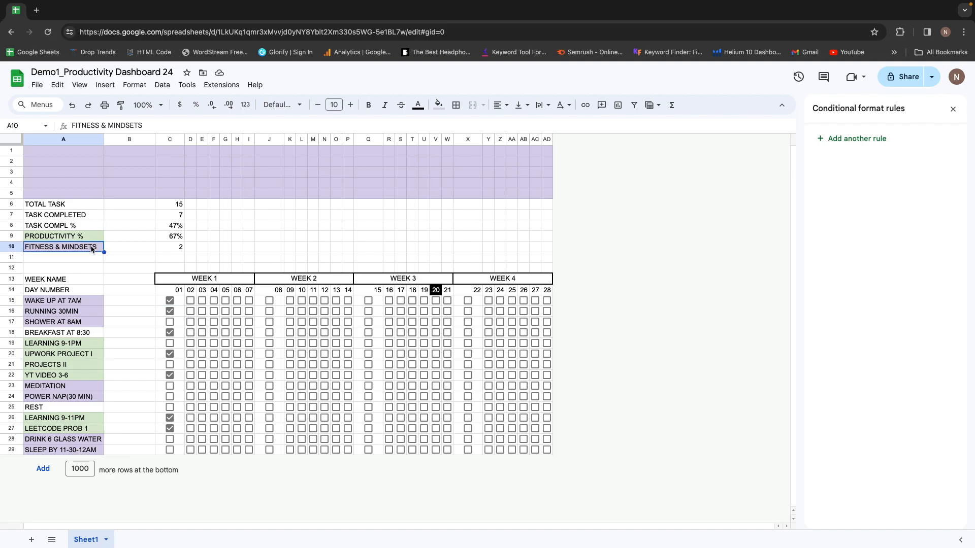
Rename the A10 label as FITNESS & MINDSETS % and fit column A's width to its text.
{"action": "left_click", "coordinate": [146, 126]}
{"action": "type", "text": "%"}
{"action": "key", "text": "Return"}
{"action": "key", "text": "Up"}
{"action": "double_click", "coordinate": [104, 139]}
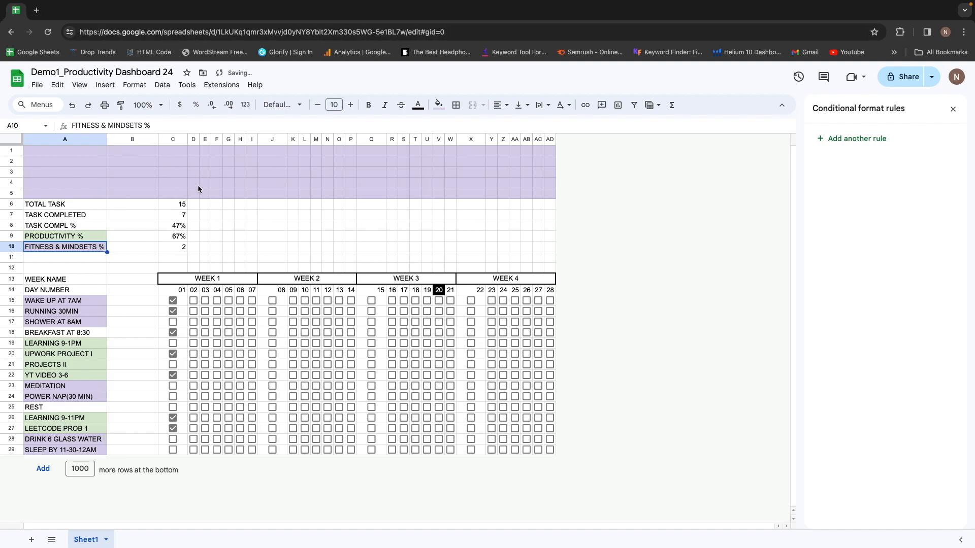
Go through the task labels from WAKE UP AT 7AM to SLEEP BY 11-30-12AM to count the purple tasks.
{"action": "left_click", "coordinate": [178, 247]}
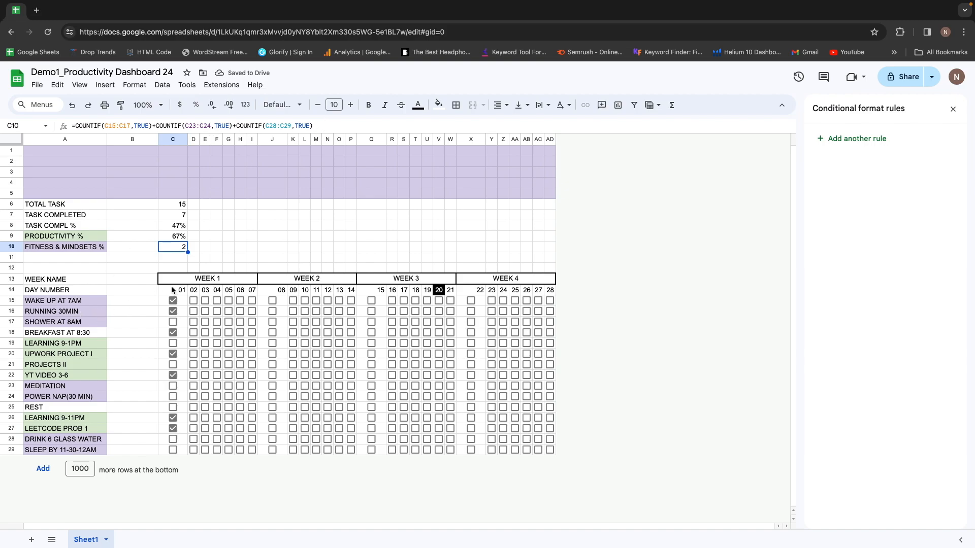
{"action": "left_click", "coordinate": [125, 300]}
{"action": "left_click", "coordinate": [105, 303]}
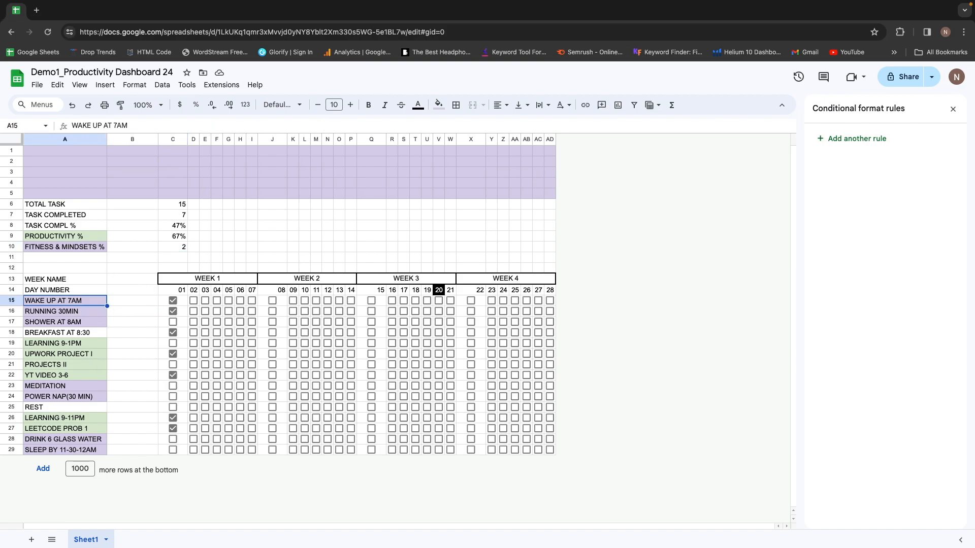
{"action": "key", "text": "shift+Down"}
{"action": "key", "text": "shift+Down"}
{"action": "key", "text": "Down"}
{"action": "key", "text": "Down"}
{"action": "key", "text": "Down"}
{"action": "key", "text": "Down"}
{"action": "key", "text": "Down"}
{"action": "key", "text": "Down"}
{"action": "key", "text": "Down"}
{"action": "key", "text": "Down"}
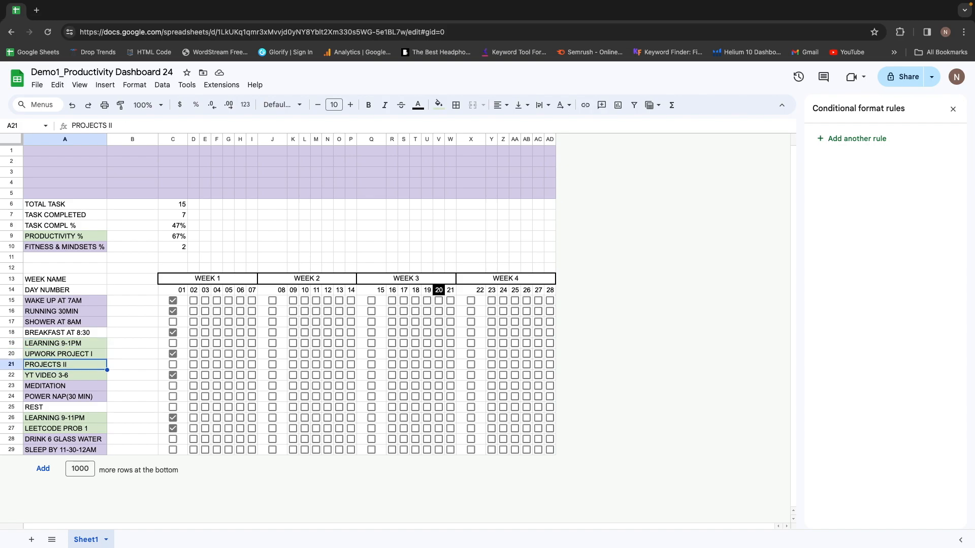
{"action": "key", "text": "shift+Down"}
{"action": "key", "text": "Down"}
{"action": "key", "text": "Down"}
{"action": "key", "text": "Down"}
{"action": "key", "text": "Down"}
{"action": "key", "text": "Down"}
{"action": "key", "text": "Down"}
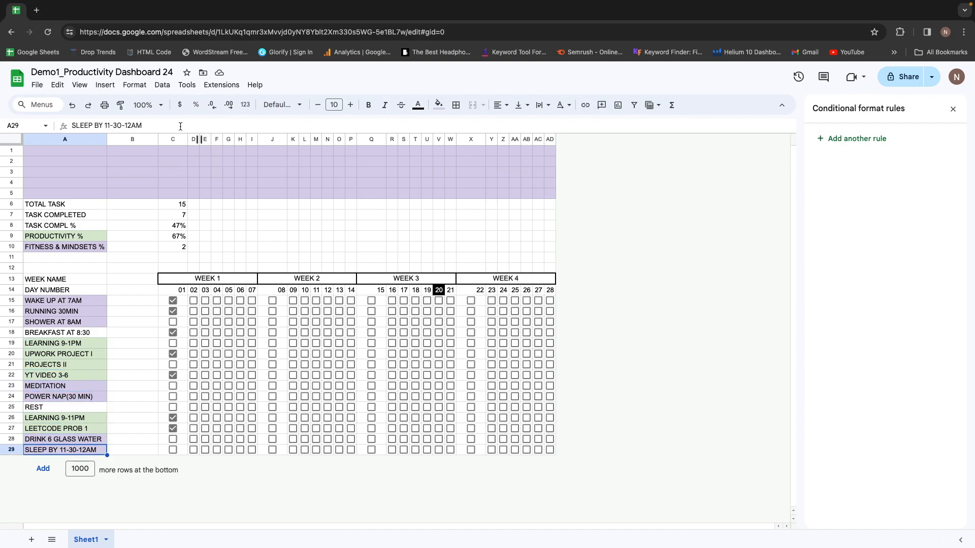
Wrap the three COUNTIF terms of the Day 01 FITNESS & MINDSETS % formula in C10 in parentheses, adding /7 before the closing bracket.
{"action": "left_click", "coordinate": [170, 247]}
{"action": "left_click_drag", "start_coordinate": [333, 121], "coordinate": [70, 125]}
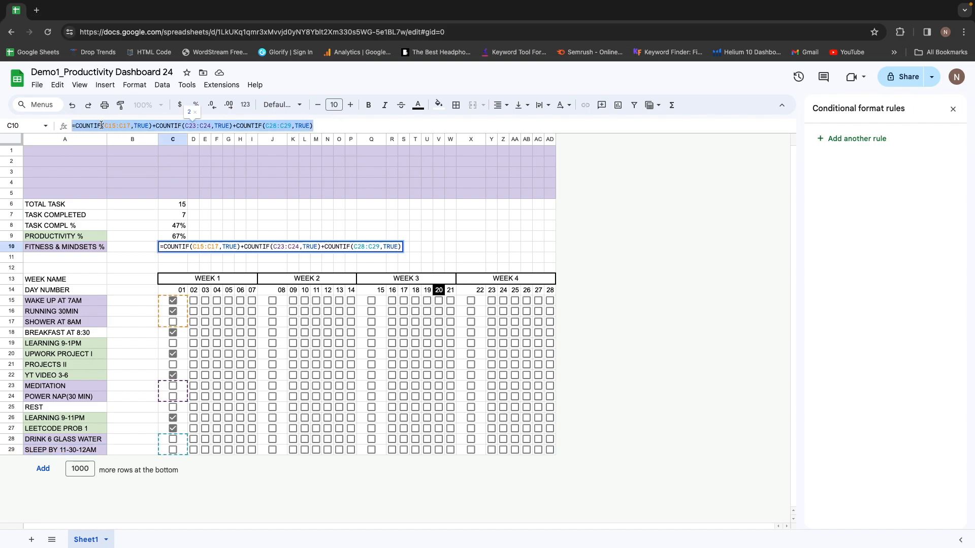
{"action": "key", "text": "shift+Right"}
{"action": "key", "text": "ctrl+c"}
{"action": "key", "text": "BackSpace"}
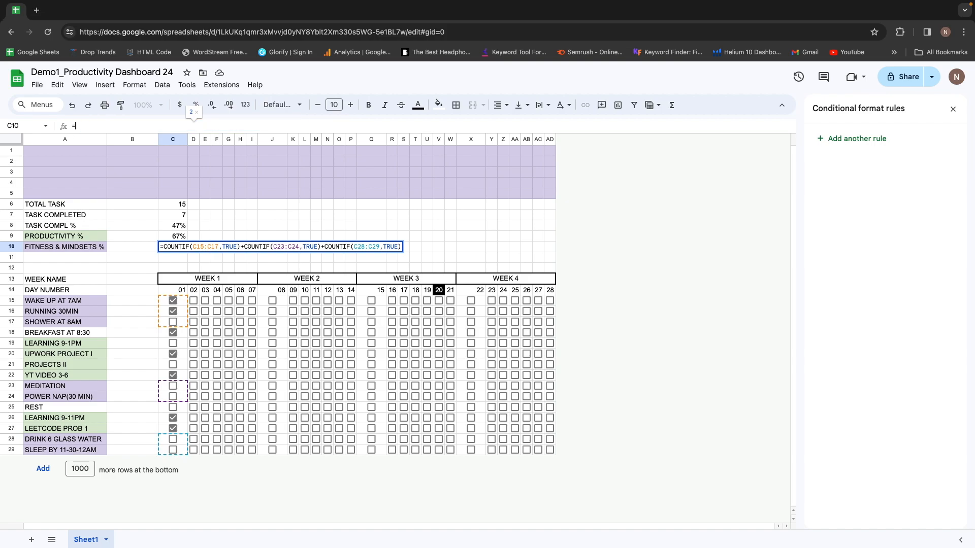
{"action": "type", "text": ")"}
{"action": "key", "text": "BackSpace"}
{"action": "type", "text": ")"}
{"action": "key", "text": "BackSpace"}
{"action": "type", "text": "()"}
{"action": "key", "text": "ctrl+v"}
{"action": "type", "text": "/7"}
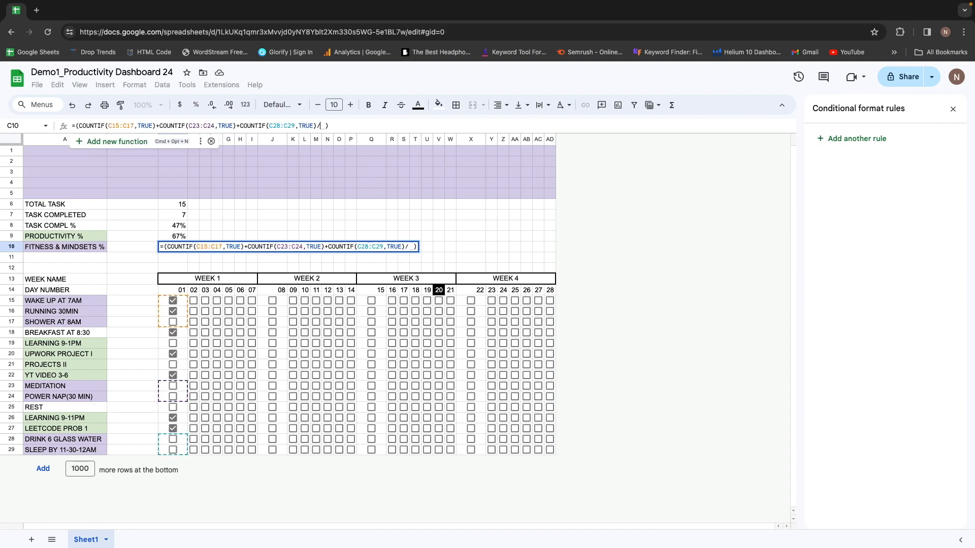
{"action": "key", "text": "Return"}
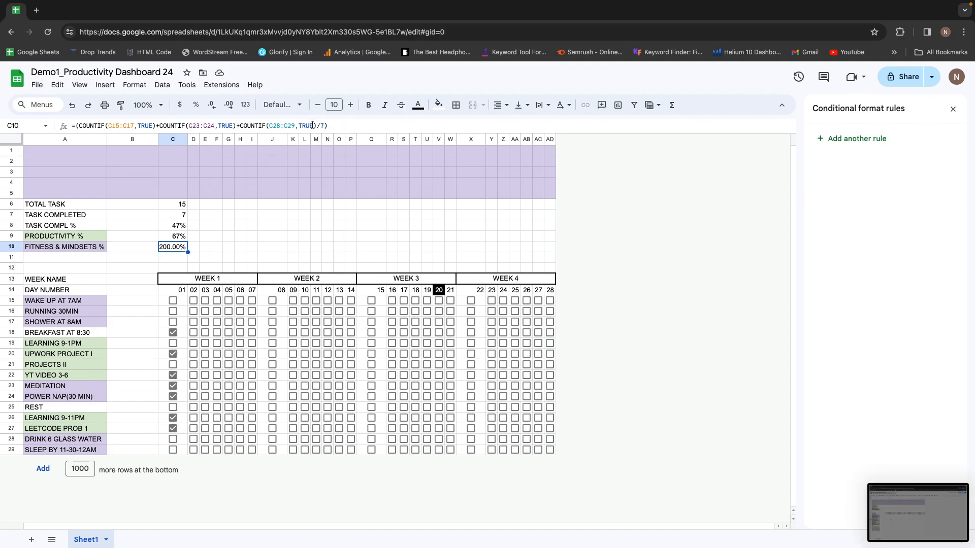
Correct the C10 formula so the parentheses close before /7, dividing the whole COUNTIF sum by 7.
{"action": "left_click", "coordinate": [321, 126]}
{"action": "key", "text": "shift+Right"}
{"action": "key", "text": "Left"}
{"action": "key", "text": "Left"}
{"action": "key", "text": "shift+Right"}
{"action": "key", "text": "shift+Right"}
{"action": "key", "text": "BackSpace"}
{"action": "type", "text": "V"}
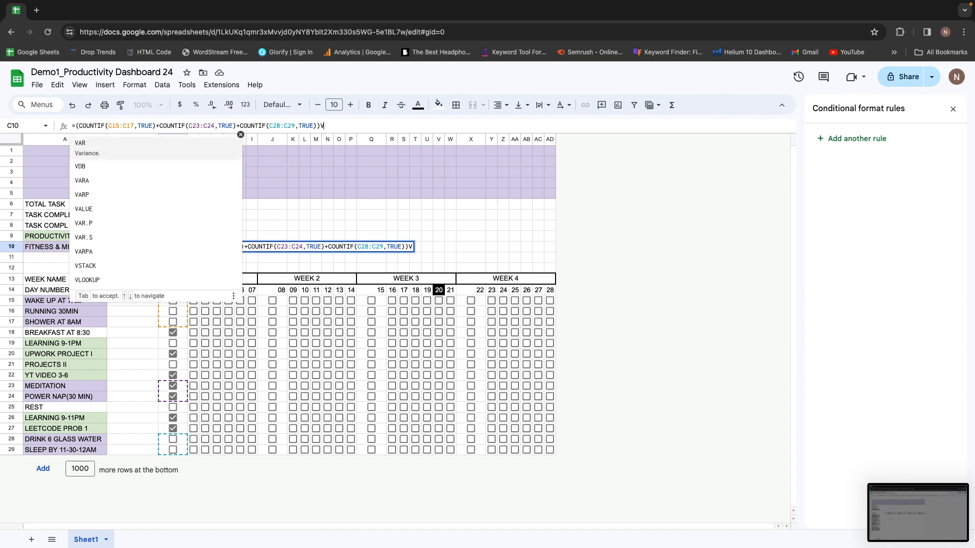
{"action": "key", "text": "BackSpace"}
{"action": "type", "text": "/"}
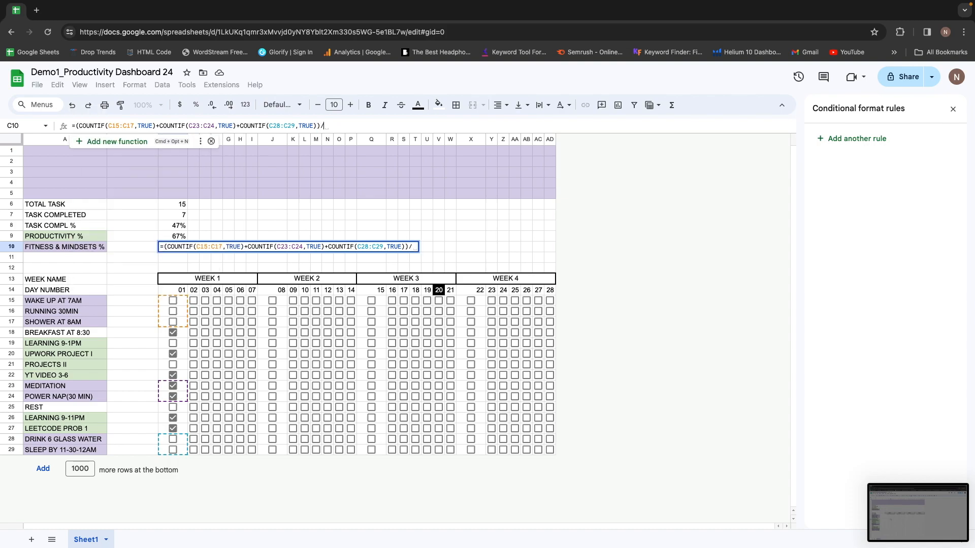
{"action": "type", "text": "7"}
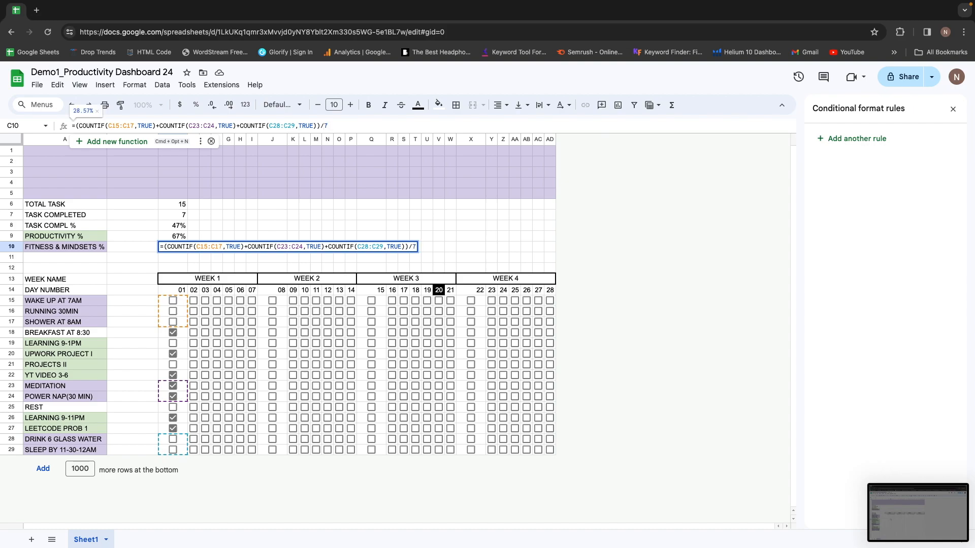
{"action": "key", "text": "Return"}
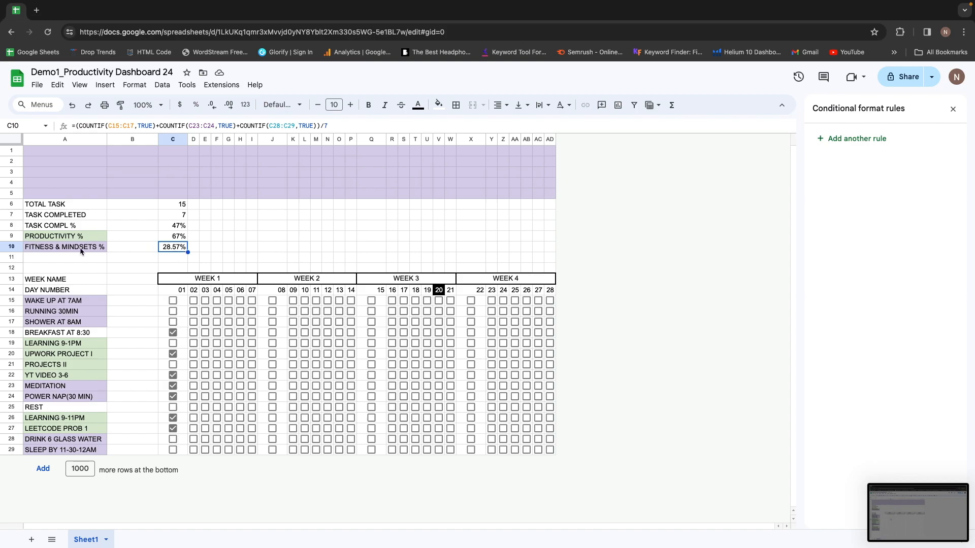
Tick Day 01's WAKE UP AT 7AM, RUNNING 30MIN, SHOWER AT 8AM, DRINK 6 GLASS WATER and SLEEP BY 11-30-12AM to test the percentage.
{"action": "left_click", "coordinate": [172, 301]}
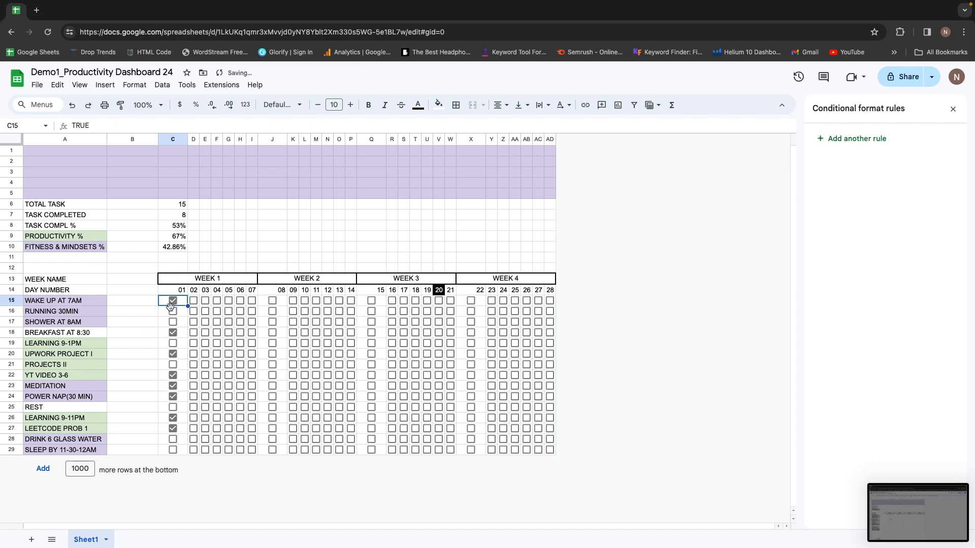
{"action": "left_click", "coordinate": [173, 311]}
{"action": "left_click", "coordinate": [173, 322]}
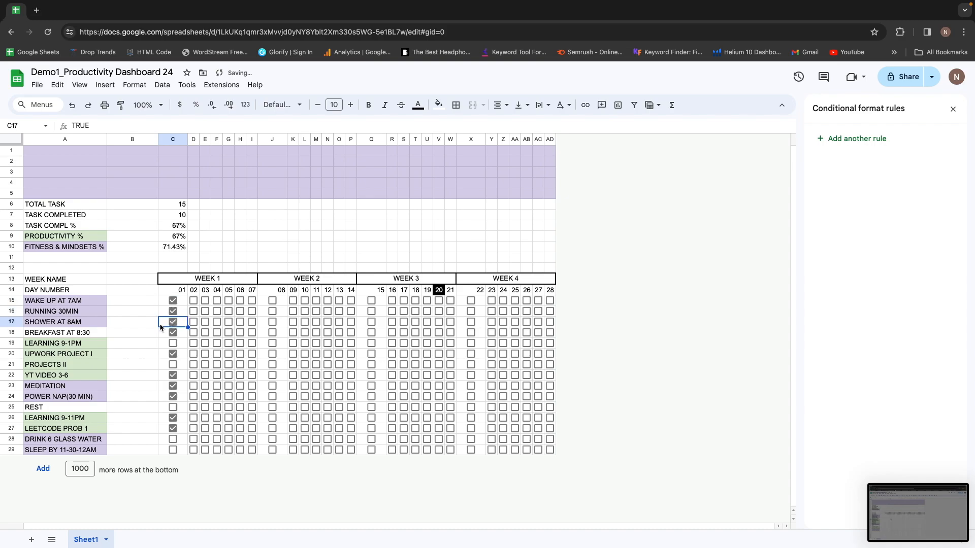
{"action": "left_click", "coordinate": [173, 440]}
{"action": "left_click", "coordinate": [173, 450]}
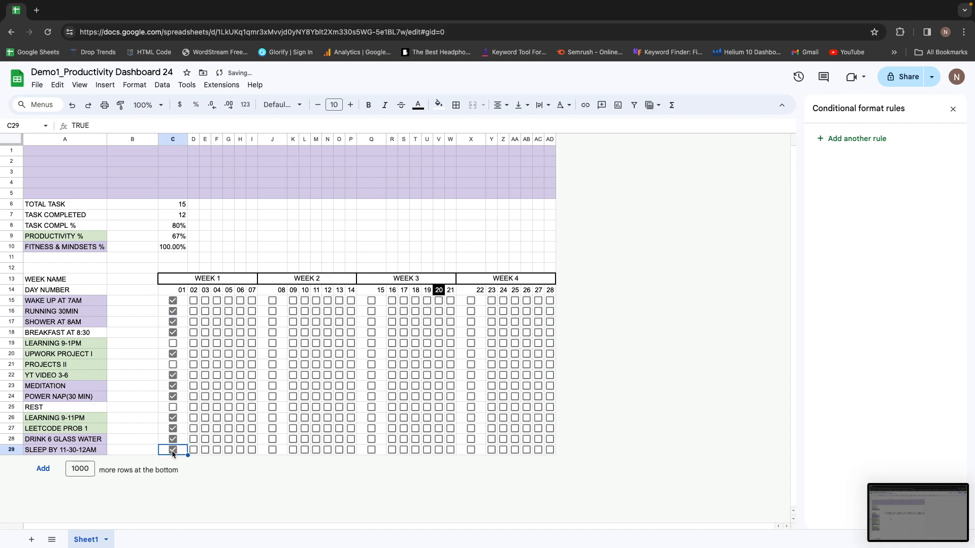
Untick all seven purple tasks for Day 01 and re-tick only RUNNING 30MIN and WAKE UP AT 7AM.
{"action": "left_click", "coordinate": [173, 396]}
{"action": "left_click", "coordinate": [172, 386]}
{"action": "left_click", "coordinate": [173, 450]}
{"action": "left_click", "coordinate": [173, 440]}
{"action": "left_click", "coordinate": [173, 301]}
{"action": "left_click", "coordinate": [173, 311]}
{"action": "left_click", "coordinate": [173, 322]}
{"action": "left_click", "coordinate": [172, 311]}
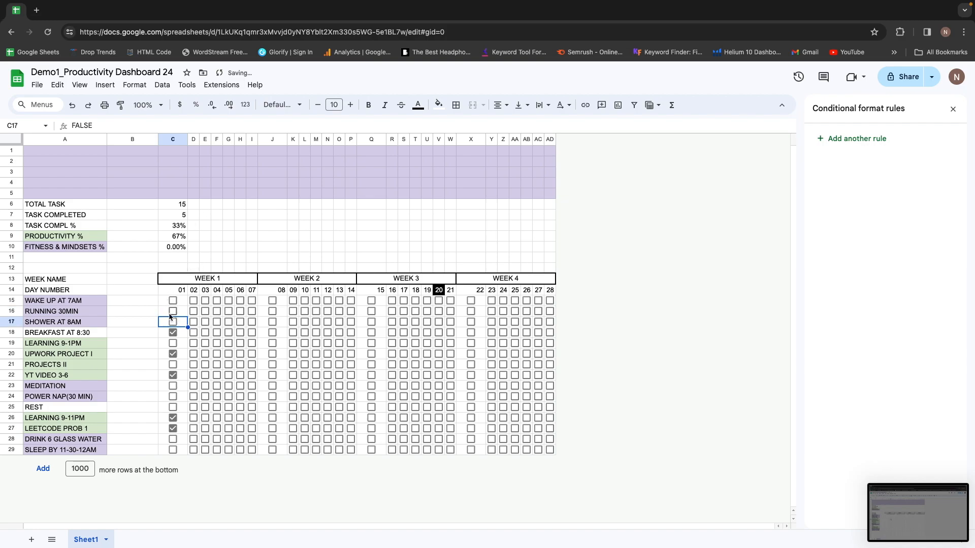
{"action": "left_click", "coordinate": [173, 300]}
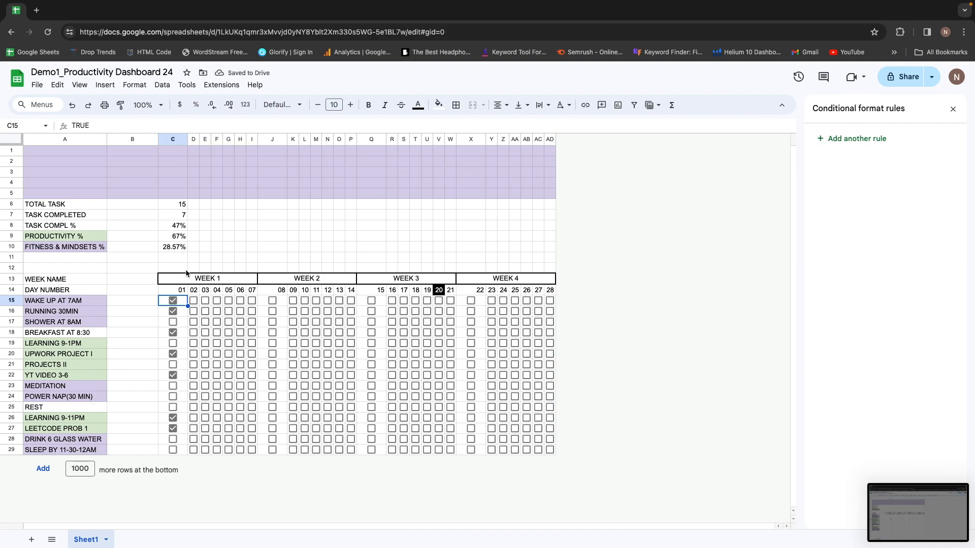
Show the C10 percentage without decimals and fill the C6:C10 formulas across all days to column AD.
{"action": "left_click", "coordinate": [177, 248]}
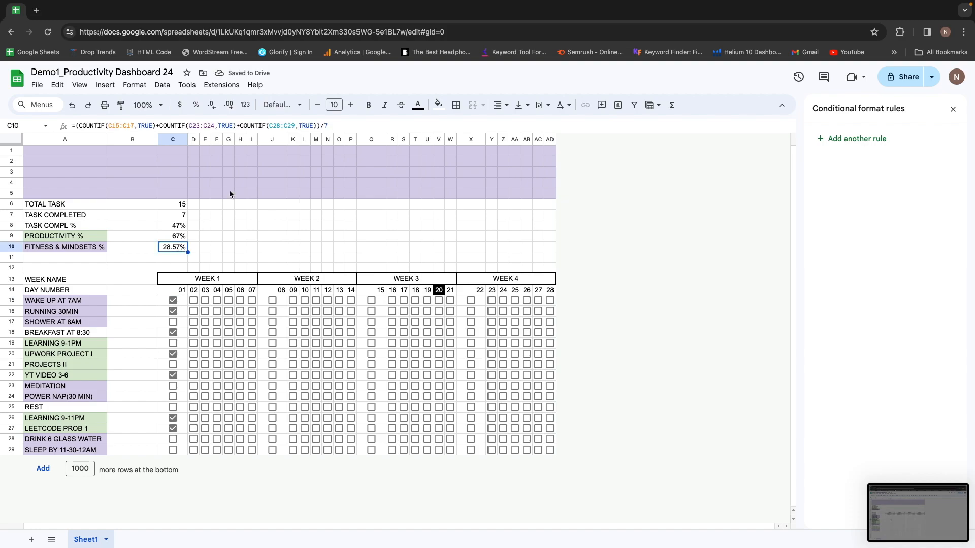
{"action": "left_click", "coordinate": [213, 106]}
{"action": "left_click", "coordinate": [168, 204]}
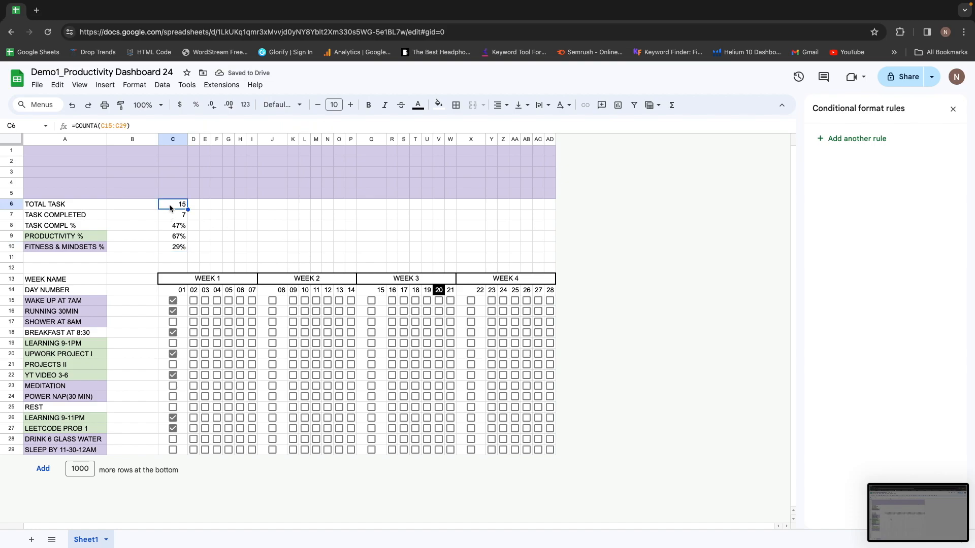
{"action": "left_click", "coordinate": [180, 247], "text": "shift"}
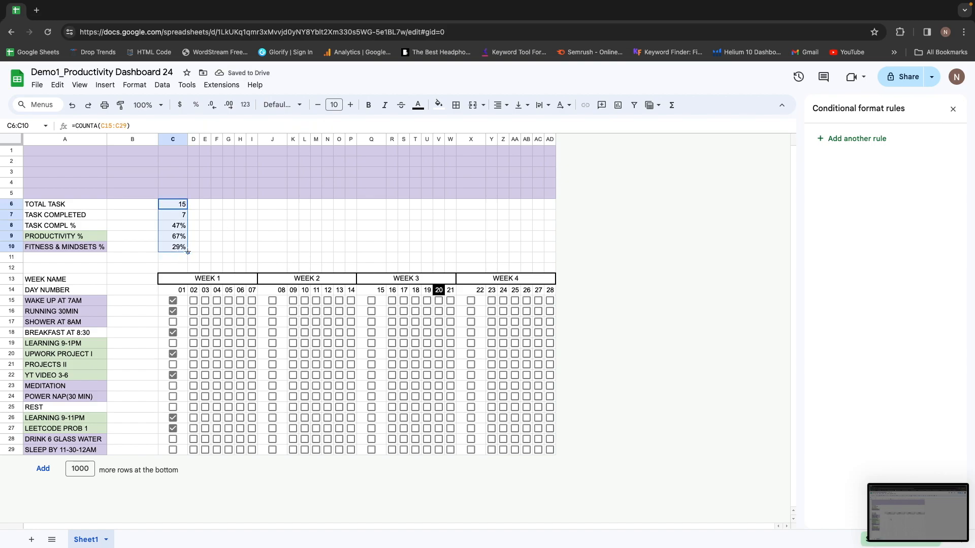
{"action": "left_click_drag", "start_coordinate": [187, 252], "coordinate": [550, 258]}
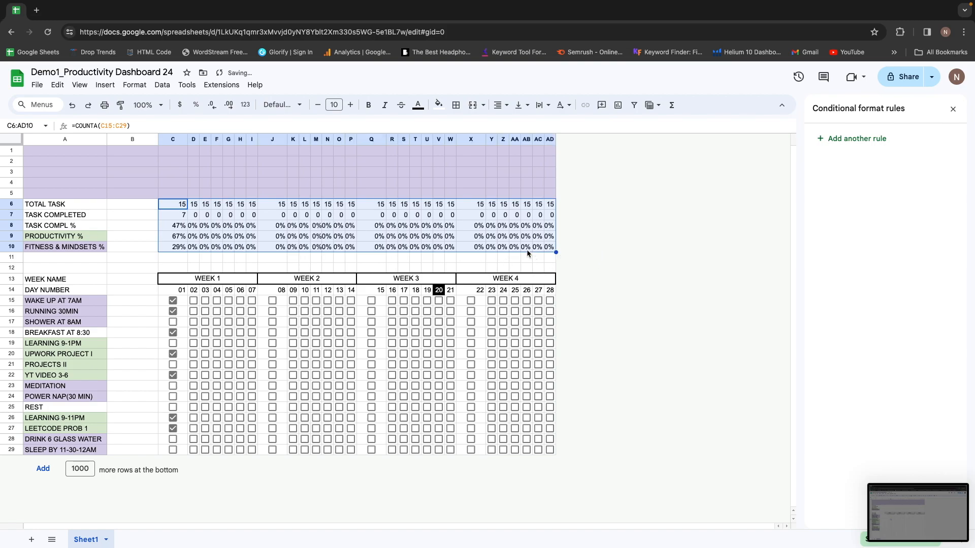
{"action": "left_click", "coordinate": [472, 220]}
{"action": "key", "text": "Up"}
{"action": "key", "text": "Left"}
{"action": "key", "text": "Left"}
{"action": "key", "text": "Left"}
{"action": "key", "text": "Left"}
{"action": "key", "text": "Left"}
{"action": "key", "text": "Left"}
{"action": "key", "text": "Left"}
{"action": "key", "text": "Left"}
{"action": "key", "text": "Left"}
{"action": "key", "text": "Left"}
{"action": "key", "text": "Left"}
{"action": "key", "text": "Left"}
{"action": "key", "text": "Left"}
{"action": "key", "text": "Left"}
{"action": "key", "text": "Left"}
{"action": "key", "text": "Left"}
{"action": "key", "text": "Left"}
{"action": "key", "text": "Left"}
{"action": "key", "text": "Left"}
{"action": "key", "text": "Left"}
{"action": "key", "text": "Left"}
{"action": "key", "text": "shift+Down"}
{"action": "key", "text": "shift+Down"}
{"action": "key", "text": "shift+Down"}
{"action": "key", "text": "shift+Down"}
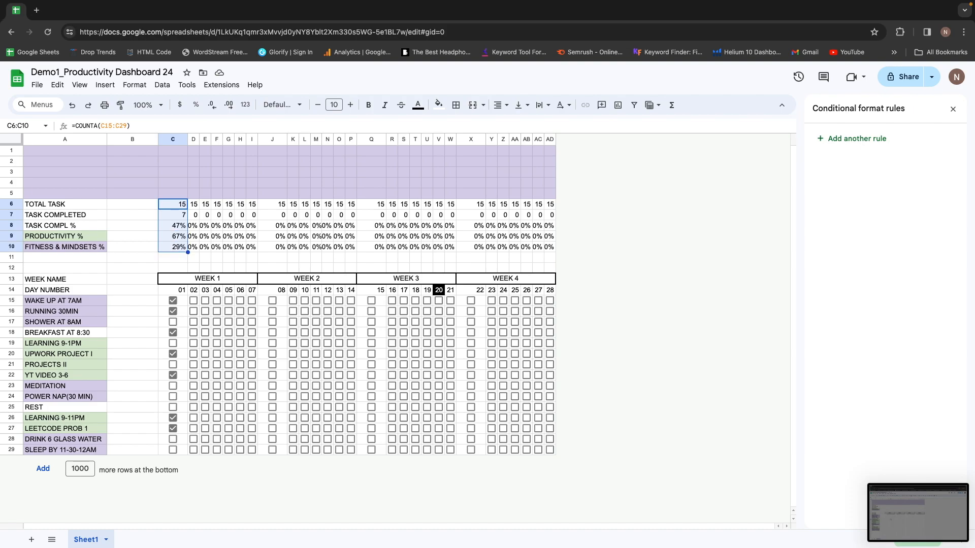
{"action": "key", "text": "shift+Right"}
{"action": "key", "text": "shift+Right"}
{"action": "key", "text": "shift+Right"}
{"action": "key", "text": "shift+Right"}
{"action": "key", "text": "shift+Right"}
{"action": "key", "text": "shift+Right"}
{"action": "key", "text": "shift+Right"}
{"action": "key", "text": "shift+Right"}
{"action": "key", "text": "shift+Right"}
{"action": "key", "text": "shift+Right"}
{"action": "key", "text": "shift+Right"}
{"action": "key", "text": "shift+Right"}
{"action": "key", "text": "shift+Right"}
{"action": "key", "text": "shift+Right"}
{"action": "key", "text": "shift+Right"}
{"action": "key", "text": "shift+Right"}
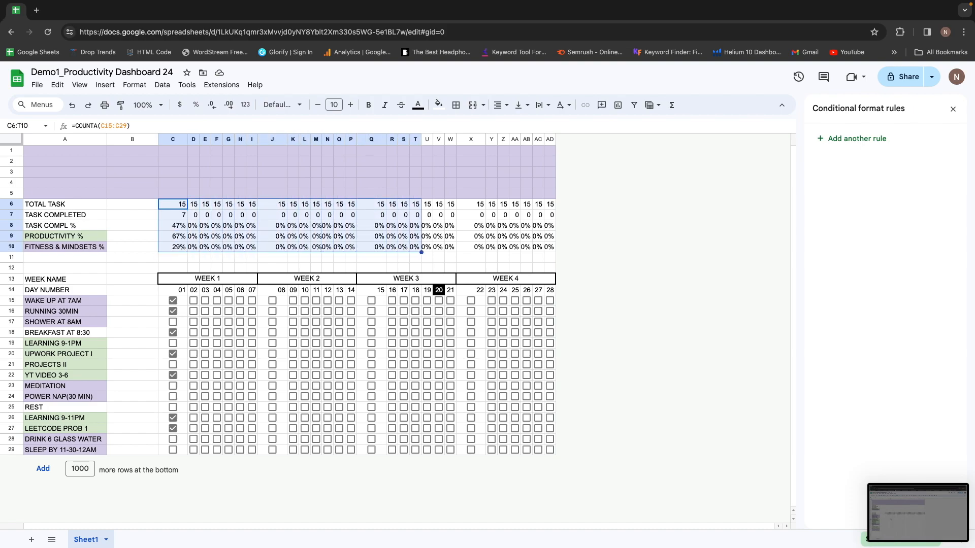
{"action": "key", "text": "shift+Right"}
{"action": "key", "text": "shift+Right"}
{"action": "key", "text": "shift+Right"}
{"action": "key", "text": "shift+Right"}
{"action": "key", "text": "shift+Right"}
{"action": "key", "text": "shift+Right"}
{"action": "key", "text": "shift+Right"}
{"action": "key", "text": "shift+Right"}
{"action": "key", "text": "shift+Right"}
{"action": "key", "text": "shift+Right"}
{"action": "key", "text": "shift+Right"}
{"action": "key", "text": "Right"}
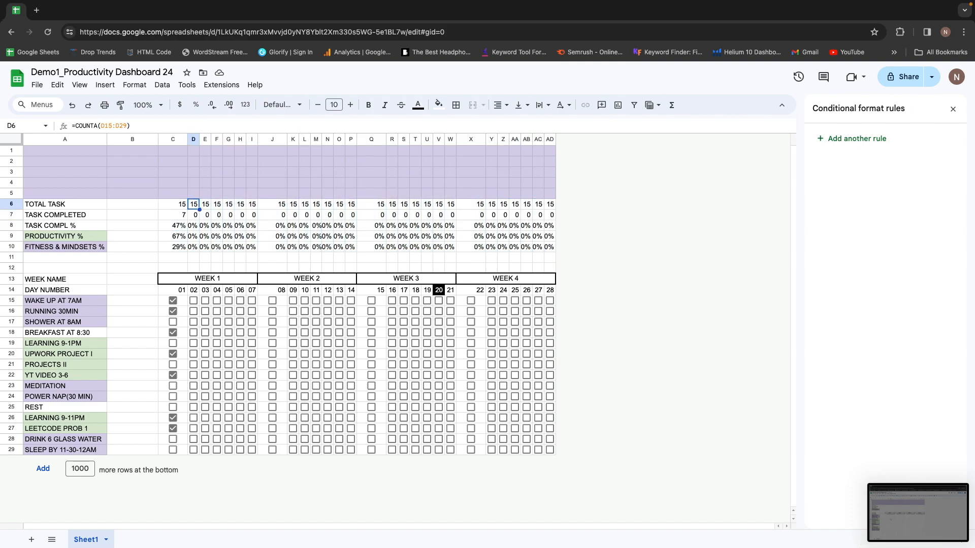
Centre-align the summary values in C6:AD10.
{"action": "key", "text": "Left"}
{"action": "key", "text": "shift+Down"}
{"action": "key", "text": "shift+Down"}
{"action": "key", "text": "shift+Down"}
{"action": "key", "text": "shift+Down"}
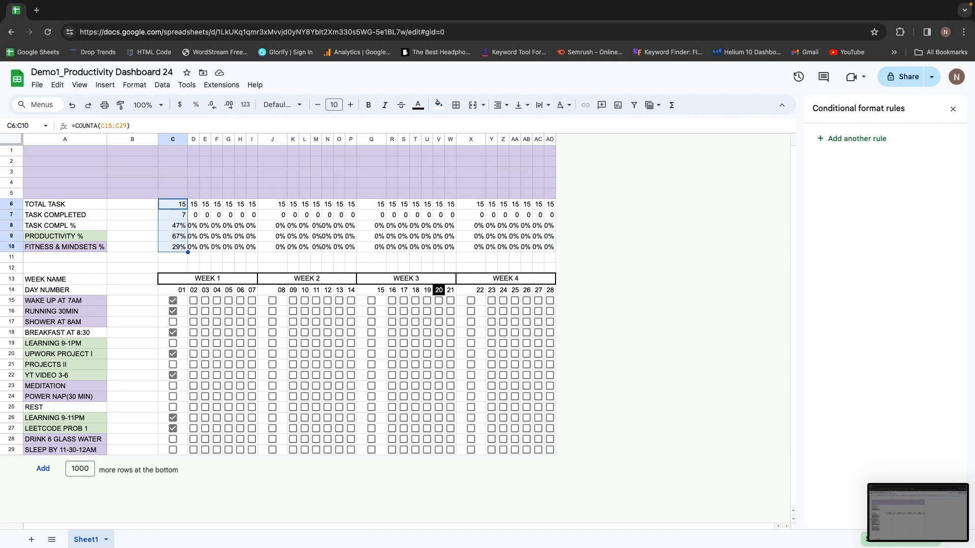
{"action": "key", "text": "ctrl+shift+Right"}
{"action": "left_click", "coordinate": [499, 105]}
{"action": "left_click", "coordinate": [518, 123]}
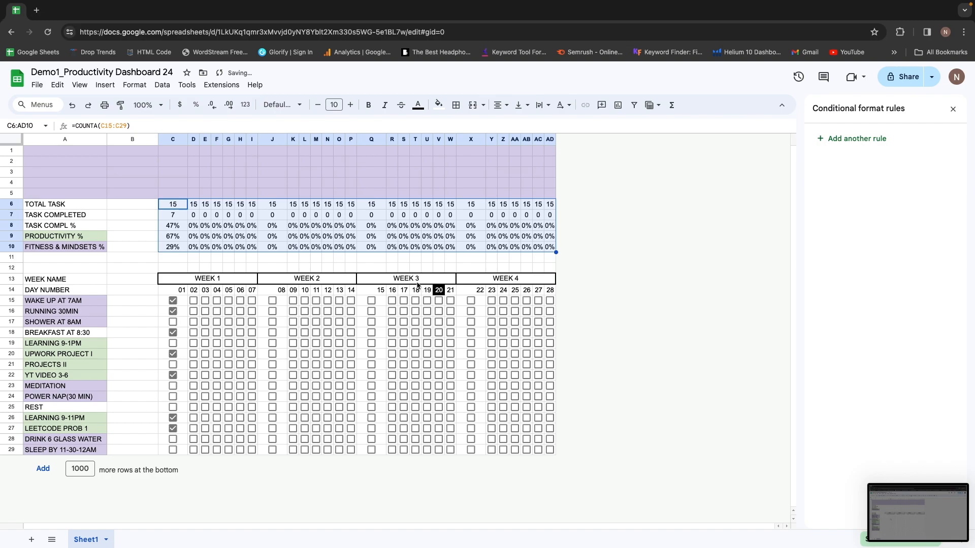
Check the TOTAL TASK formulas filled across from C6 to F6.
{"action": "left_click", "coordinate": [359, 258]}
{"action": "left_click", "coordinate": [184, 205]}
{"action": "key", "text": "Right"}
{"action": "key", "text": "Right"}
{"action": "key", "text": "Right"}
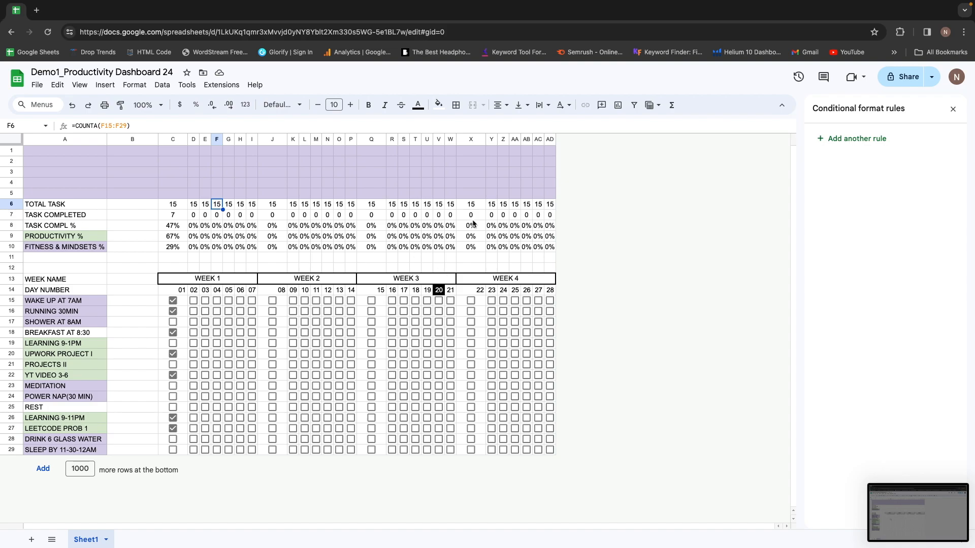
Tick and untick several WEEK 3 checkboxes for SHOWER AT 8AM and LEARNING 9-1PM to test the copied formulas.
{"action": "left_click", "coordinate": [408, 311]}
{"action": "left_click", "coordinate": [404, 311]}
{"action": "left_click", "coordinate": [404, 322]}
{"action": "left_click", "coordinate": [427, 322]}
{"action": "left_click", "coordinate": [439, 322]}
{"action": "left_click", "coordinate": [416, 344]}
{"action": "left_click", "coordinate": [404, 343]}
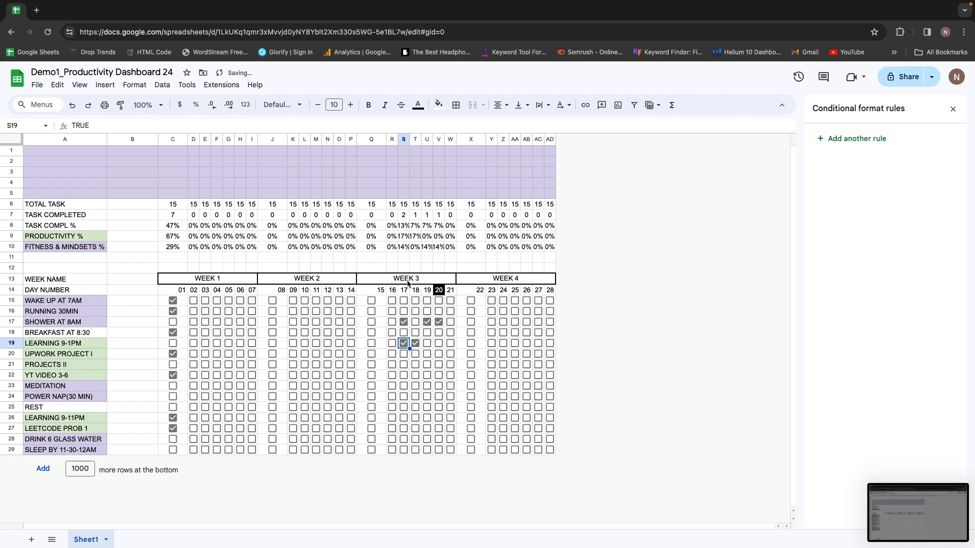
{"action": "left_click", "coordinate": [404, 343]}
{"action": "left_click", "coordinate": [404, 321]}
{"action": "left_click", "coordinate": [428, 322]}
{"action": "left_click", "coordinate": [439, 322]}
{"action": "left_click", "coordinate": [415, 344]}
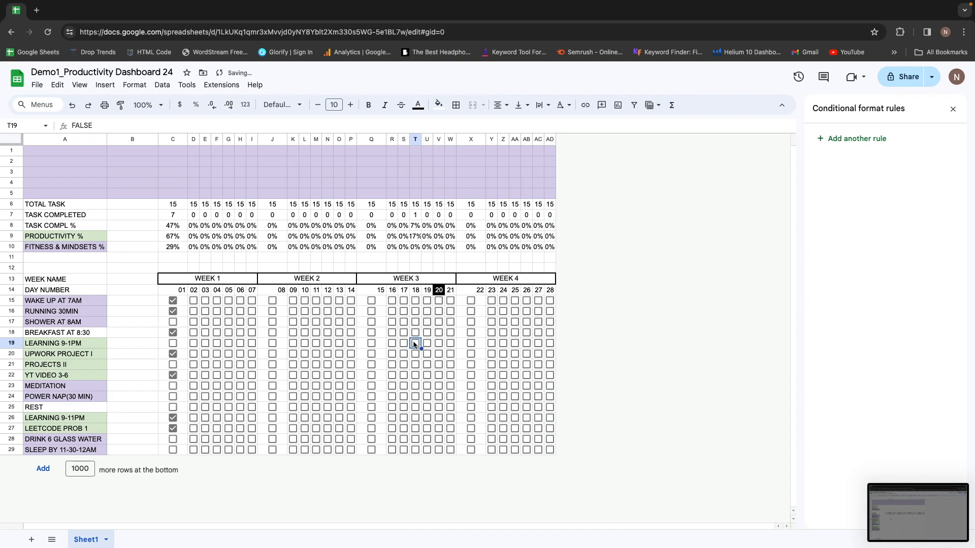
Auto-fit the sheet's column widths to their contents and tick LEARNING 9-1PM for Days 14 and 09.
{"action": "left_click", "coordinate": [12, 139]}
{"action": "double_click", "coordinate": [106, 141]}
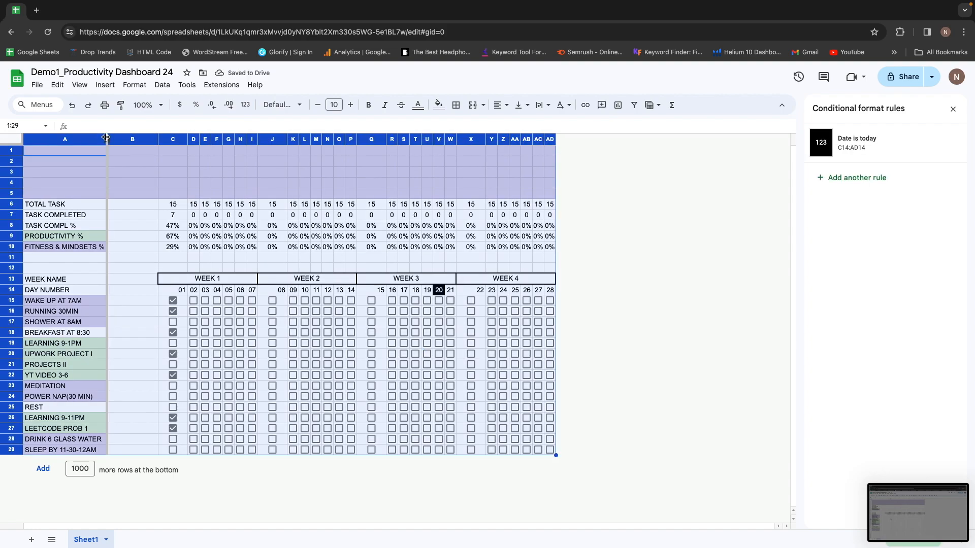
{"action": "left_click", "coordinate": [381, 344]}
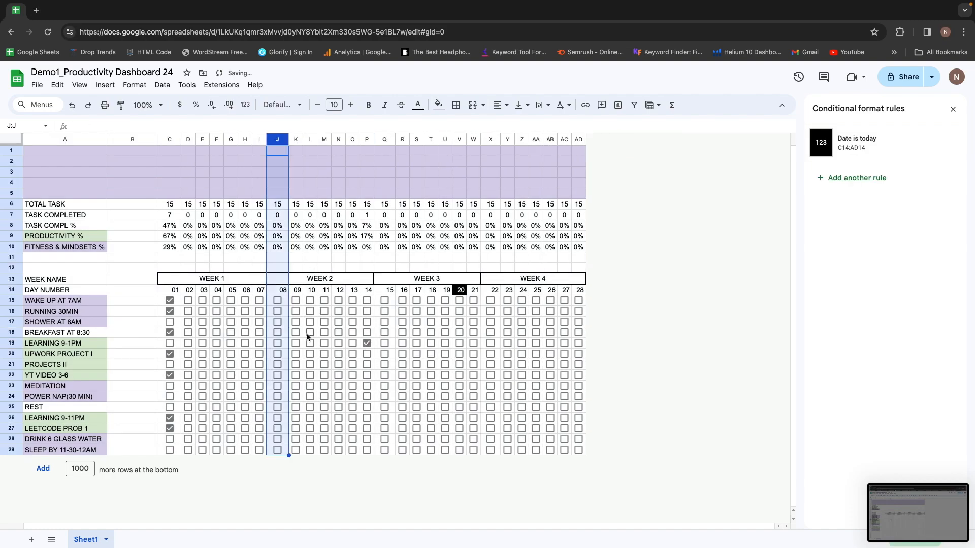
{"action": "left_click", "coordinate": [296, 343]}
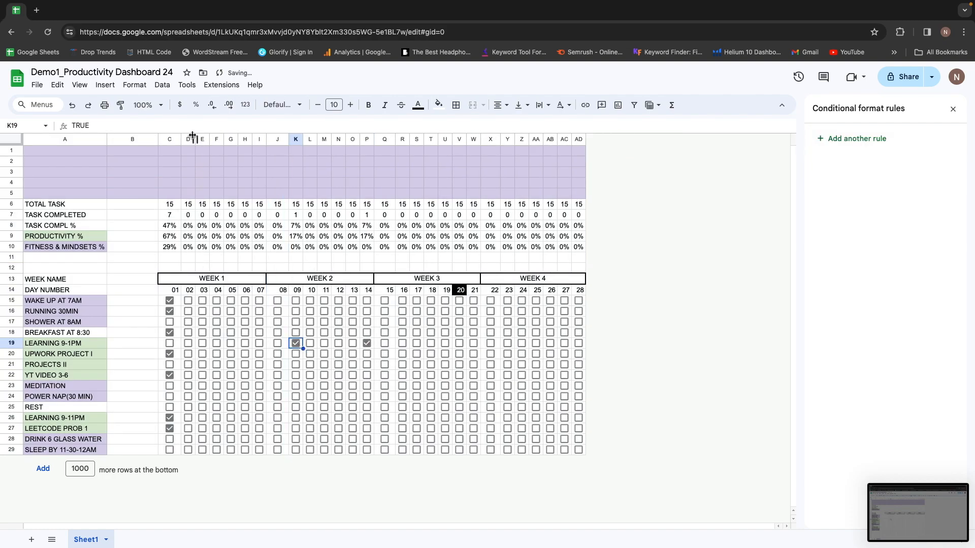
{"action": "left_click", "coordinate": [174, 151]}
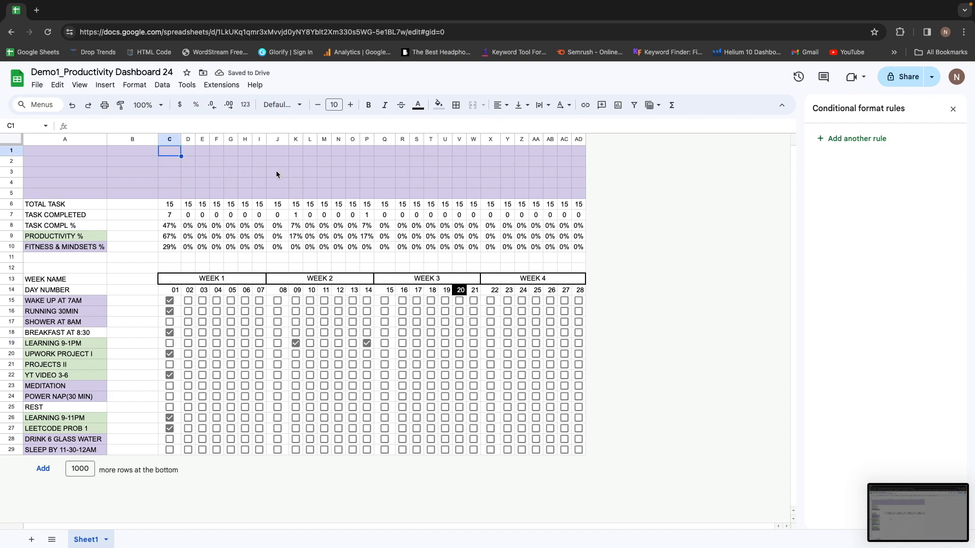
{"action": "key", "text": "shift+Right"}
{"action": "key", "text": "shift+Right"}
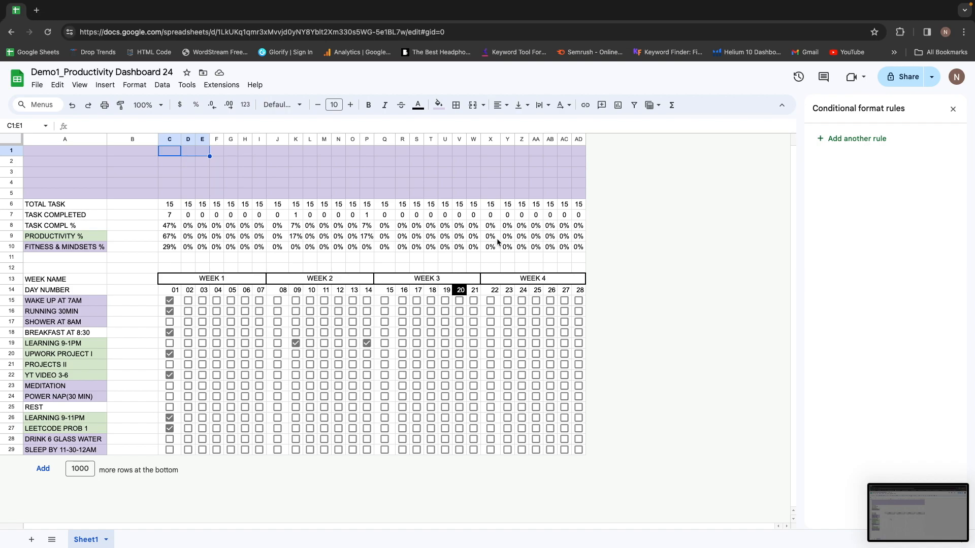
Fill the TASK COMPL % label cell A8 with yellow.
{"action": "left_click", "coordinate": [59, 230]}
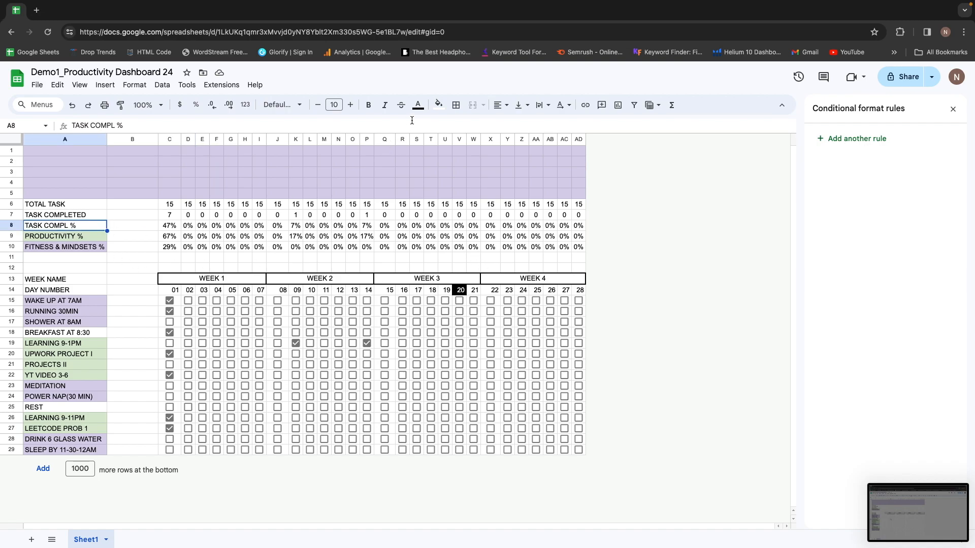
{"action": "left_click", "coordinate": [437, 107]}
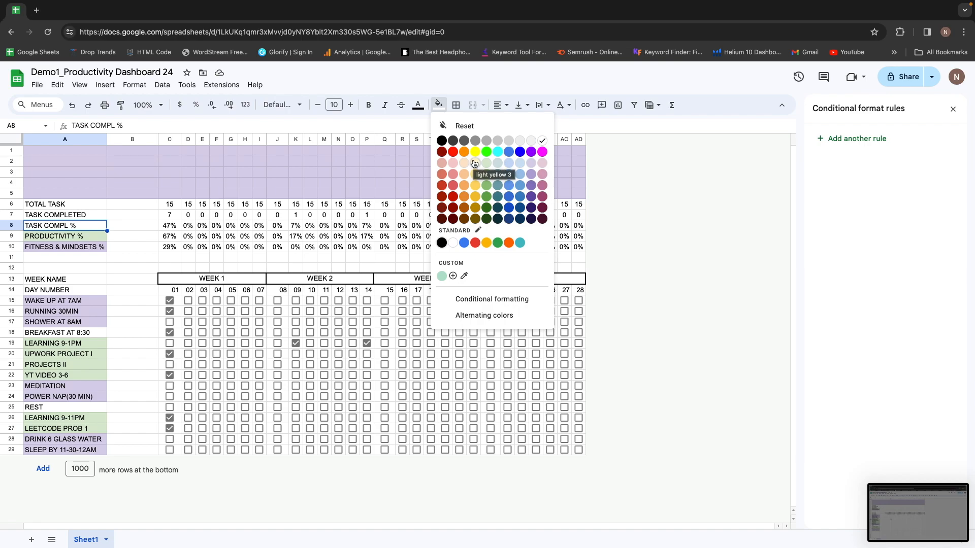
{"action": "left_click", "coordinate": [476, 151]}
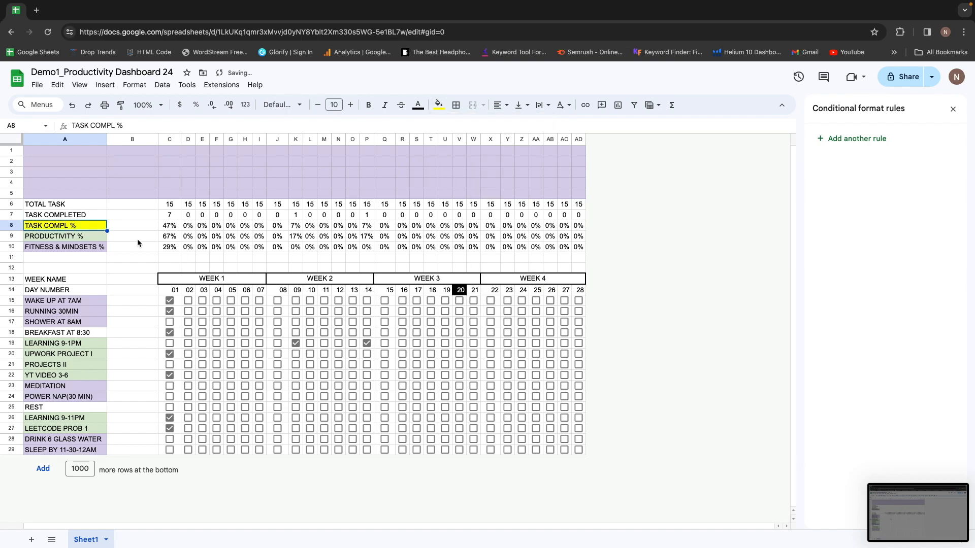
{"action": "key", "text": "Right"}
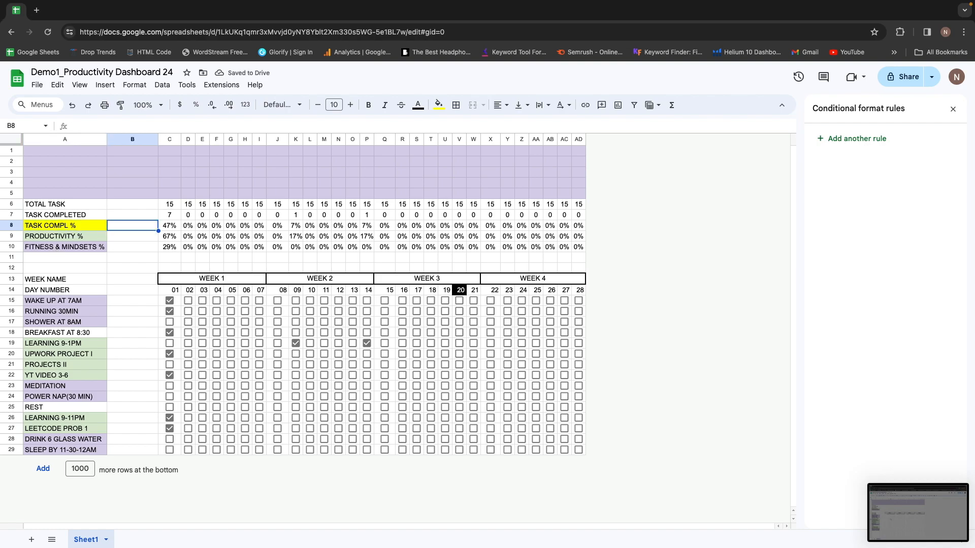
{"action": "key", "text": "Left"}
{"action": "key", "text": "Up"}
{"action": "key", "text": "Right"}
{"action": "key", "text": "Left"}
{"action": "key", "text": "Down"}
{"action": "key", "text": "Down"}
{"action": "key", "text": "Up"}
{"action": "key", "text": "shift+Down"}
{"action": "key", "text": "shift+Down"}
{"action": "key", "text": "shift+Up"}
{"action": "key", "text": "shift+Down"}
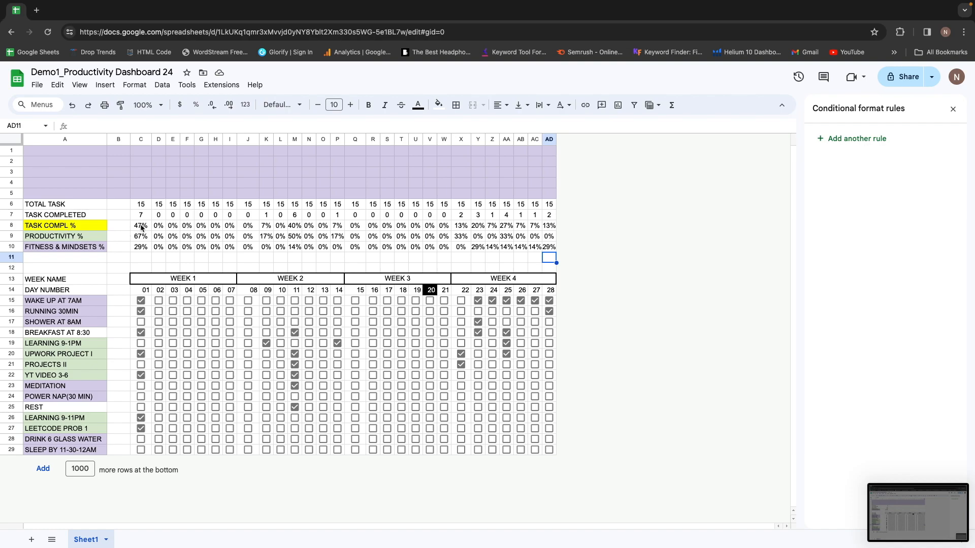
Insert a smooth line chart from the completion, productivity and fitness percentages in C8:AD10.
{"action": "left_click", "coordinate": [140, 227]}
{"action": "key", "text": "shift+Right"}
{"action": "key", "text": "shift+Right"}
{"action": "key", "text": "shift+Right"}
{"action": "key", "text": "shift+Right"}
{"action": "key", "text": "shift+Right"}
{"action": "key", "text": "shift+Right"}
{"action": "key", "text": "shift+Right"}
{"action": "key", "text": "shift+Right"}
{"action": "key", "text": "shift+Right"}
{"action": "key", "text": "shift+Right"}
{"action": "key", "text": "shift+Right"}
{"action": "key", "text": "shift+Right"}
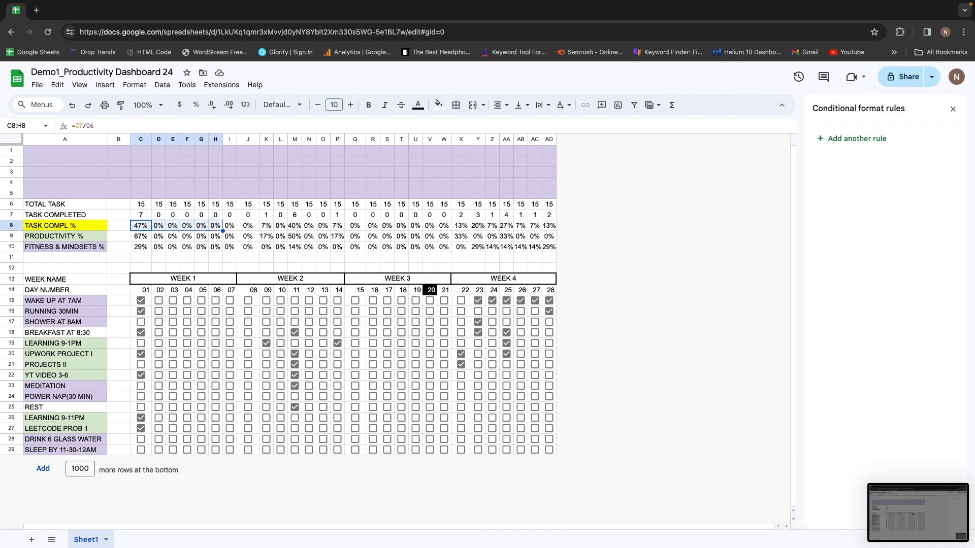
{"action": "key", "text": "shift+Right"}
{"action": "key", "text": "shift+Right"}
{"action": "key", "text": "shift+Right"}
{"action": "key", "text": "shift+Right"}
{"action": "key", "text": "shift+Right"}
{"action": "key", "text": "shift+Right"}
{"action": "key", "text": "shift+Right"}
{"action": "key", "text": "shift+Right"}
{"action": "key", "text": "shift+Right"}
{"action": "key", "text": "shift+Right"}
{"action": "key", "text": "shift+Right"}
{"action": "key", "text": "shift+Right"}
{"action": "key", "text": "shift+Right"}
{"action": "key", "text": "shift+Right"}
{"action": "key", "text": "shift+Right"}
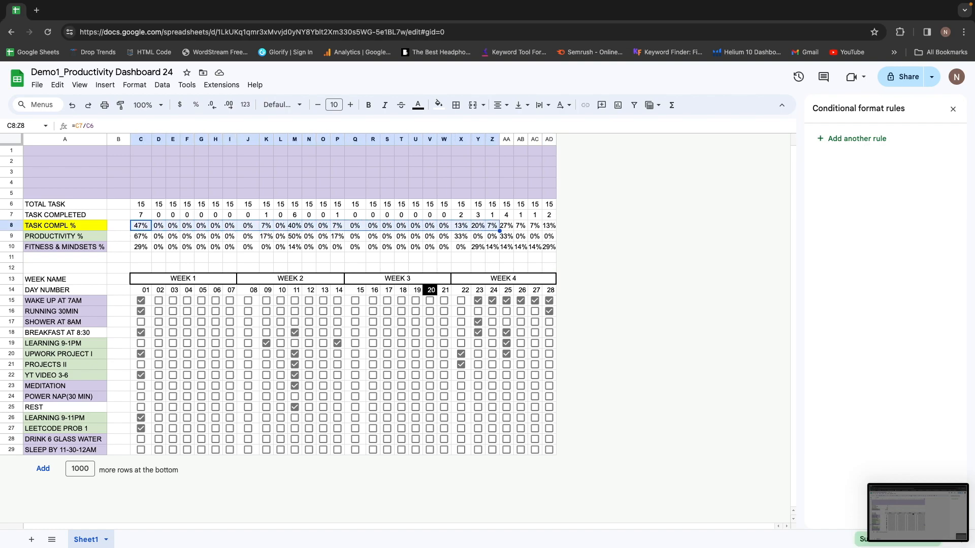
{"action": "key", "text": "shift+Down"}
{"action": "key", "text": "shift+Down"}
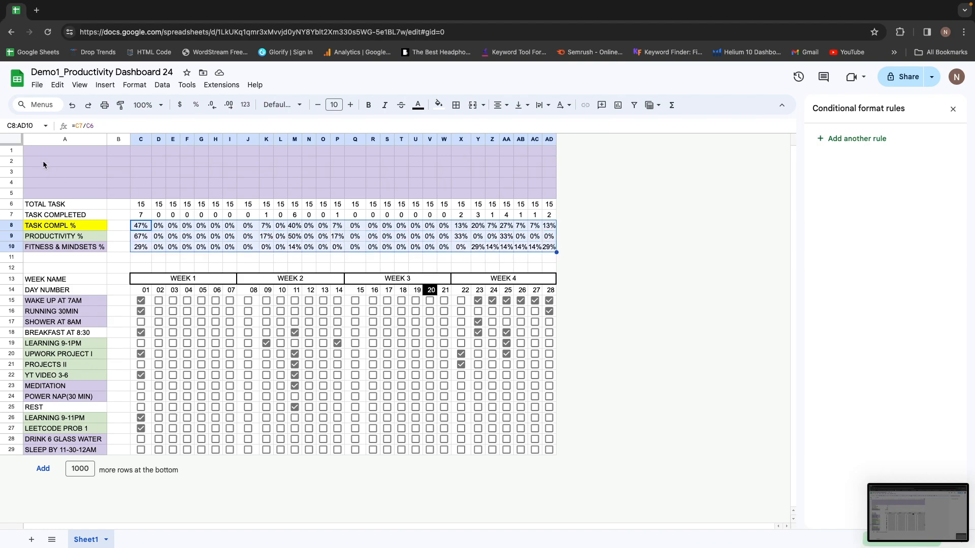
{"action": "left_click", "coordinate": [106, 85]}
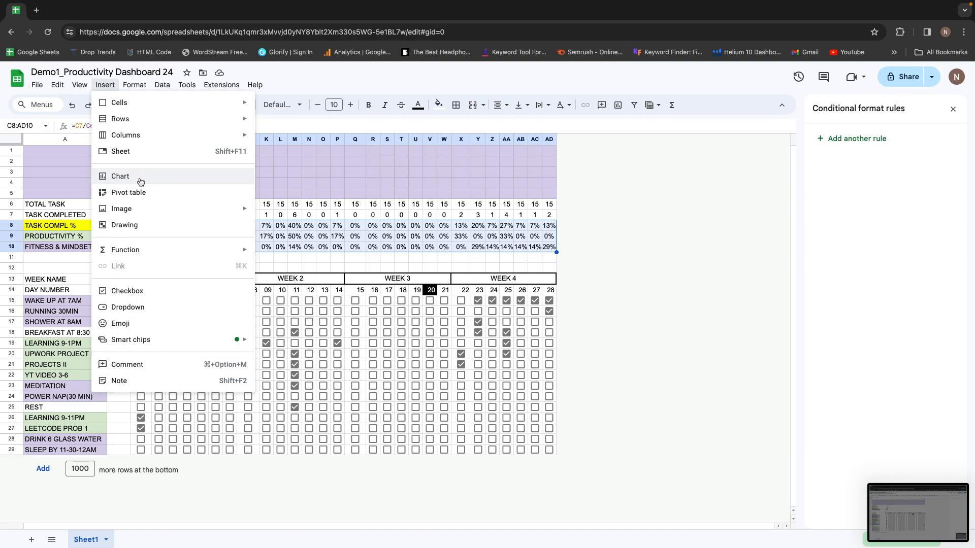
{"action": "left_click", "coordinate": [121, 178]}
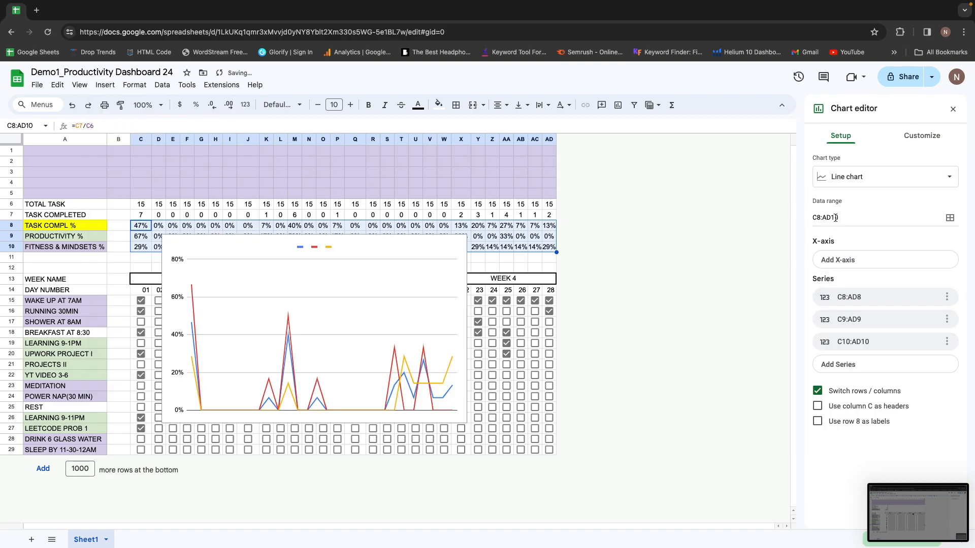
{"action": "left_click", "coordinate": [880, 183]}
{"action": "left_click", "coordinate": [881, 310]}
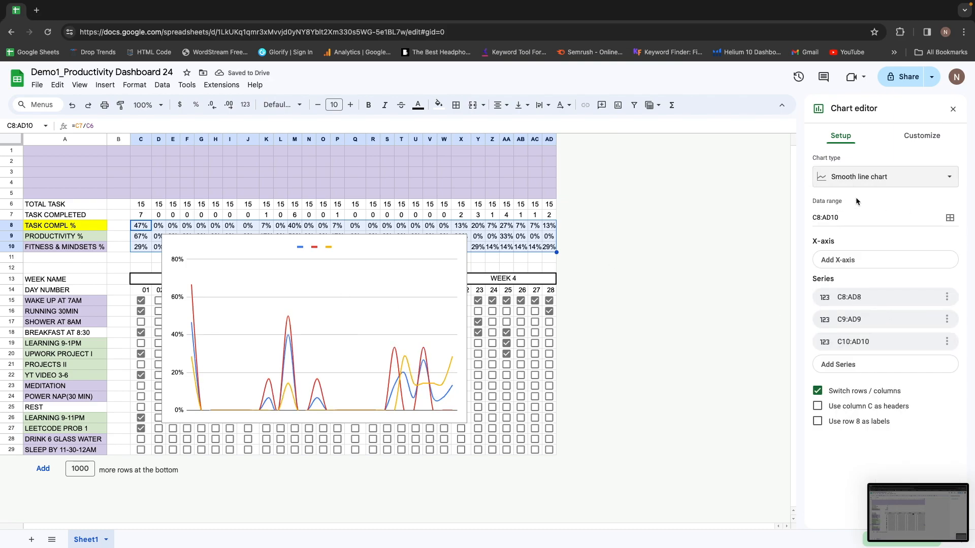
Move and resize the chart to fill the purple header area from column B to AD across rows 1 to 5.
{"action": "left_click_drag", "start_coordinate": [349, 274], "coordinate": [300, 184]}
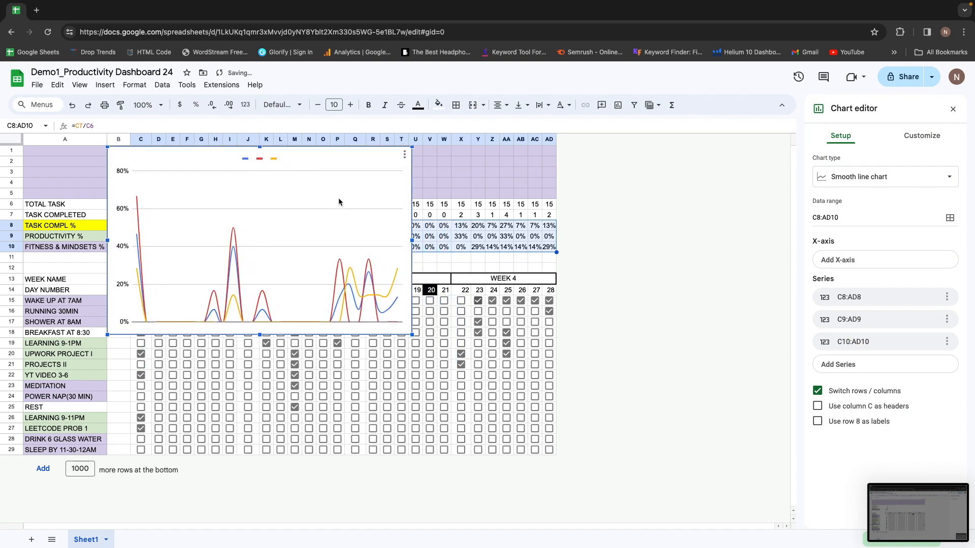
{"action": "left_click_drag", "start_coordinate": [413, 242], "coordinate": [556, 241]}
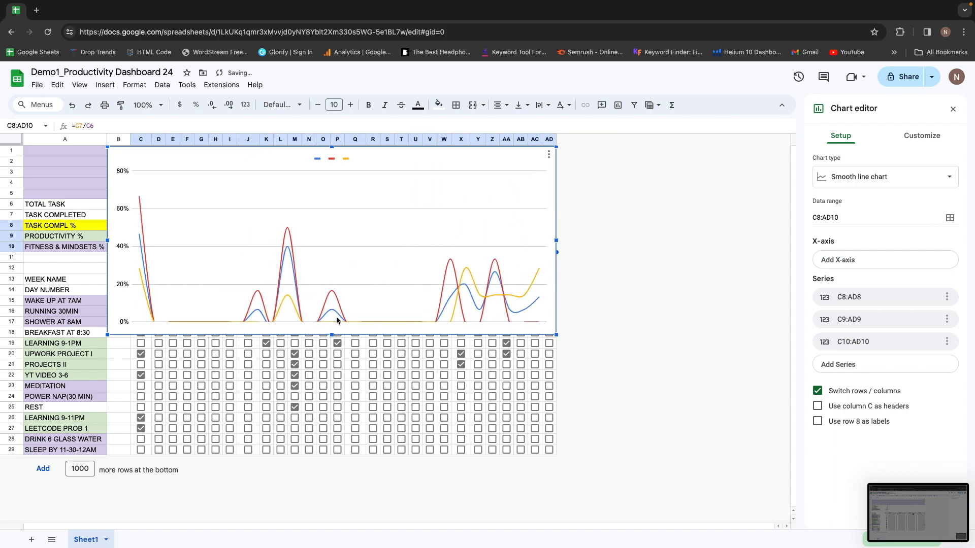
{"action": "left_click_drag", "start_coordinate": [331, 335], "coordinate": [330, 198]}
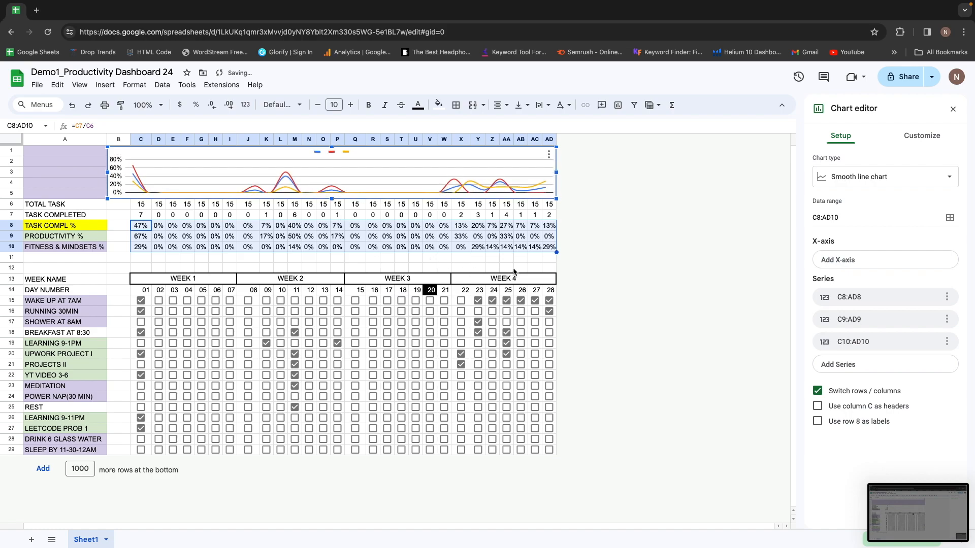
{"action": "left_click", "coordinate": [373, 300]}
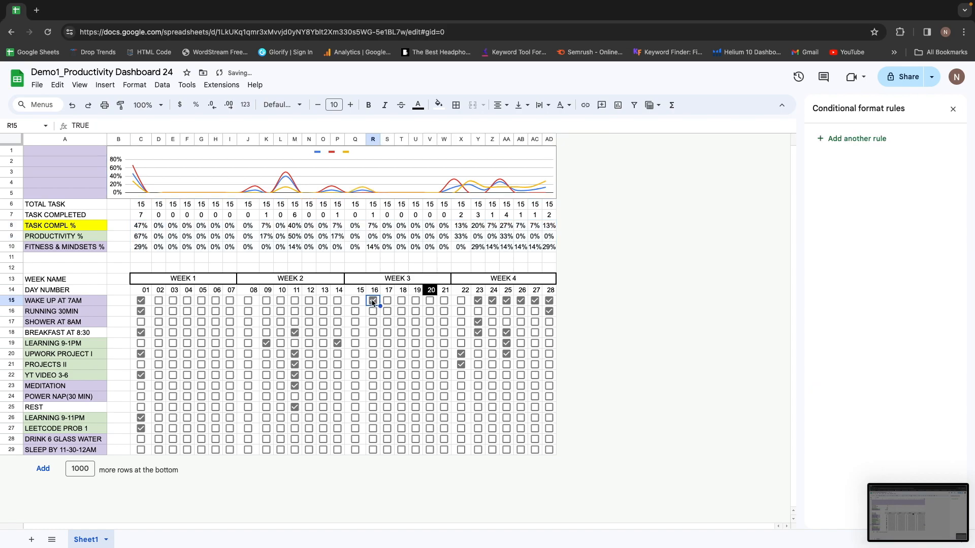
{"action": "left_click", "coordinate": [355, 301]}
{"action": "left_click", "coordinate": [373, 301]}
{"action": "left_click", "coordinate": [356, 301]}
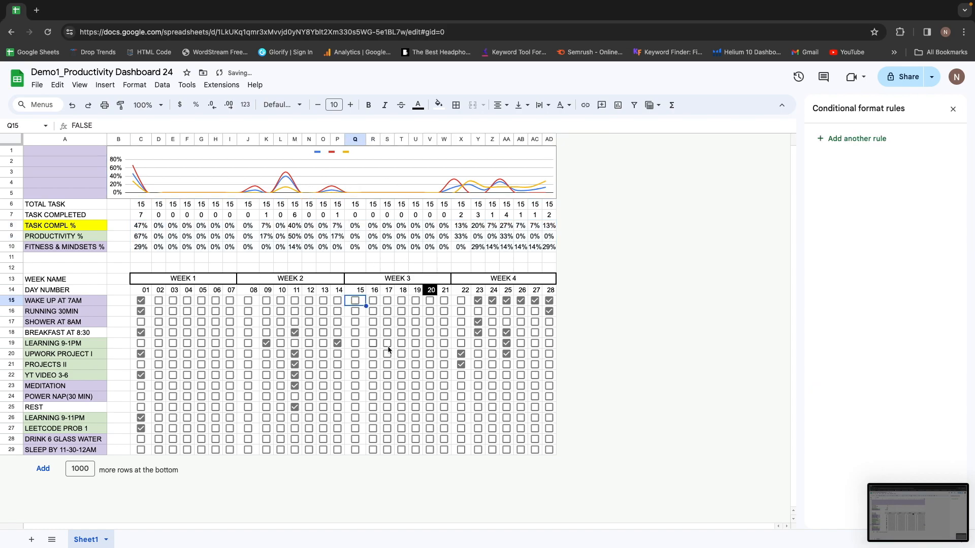
Tick SHOWER AT 8AM, LEARNING 9-1PM and UPWORK PROJECT I for day 16.
{"action": "left_click", "coordinate": [374, 322]}
{"action": "left_click", "coordinate": [373, 343]}
{"action": "left_click", "coordinate": [374, 354]}
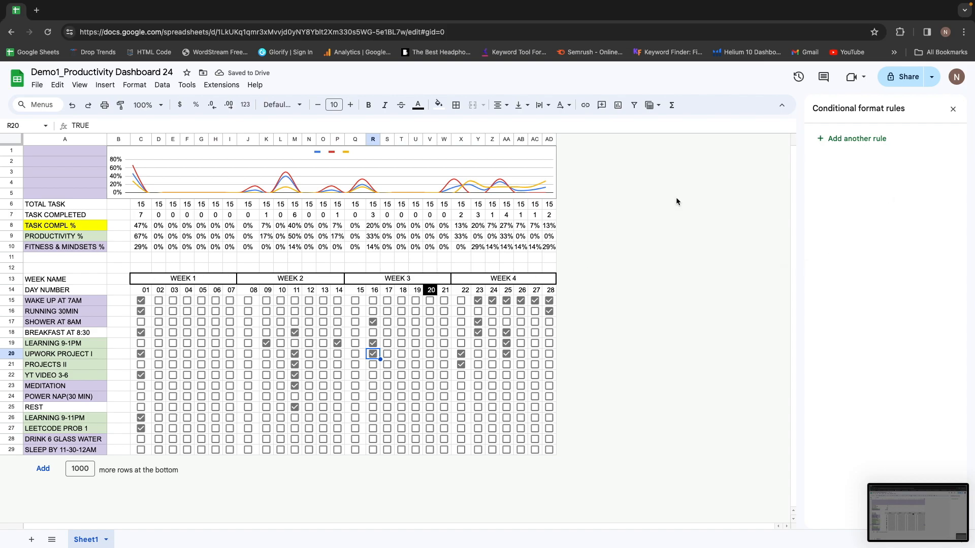
Change the color of the chart's major vertical-axis gridlines to the lightest gray.
{"action": "left_click", "coordinate": [444, 170]}
{"action": "double_click", "coordinate": [445, 163]}
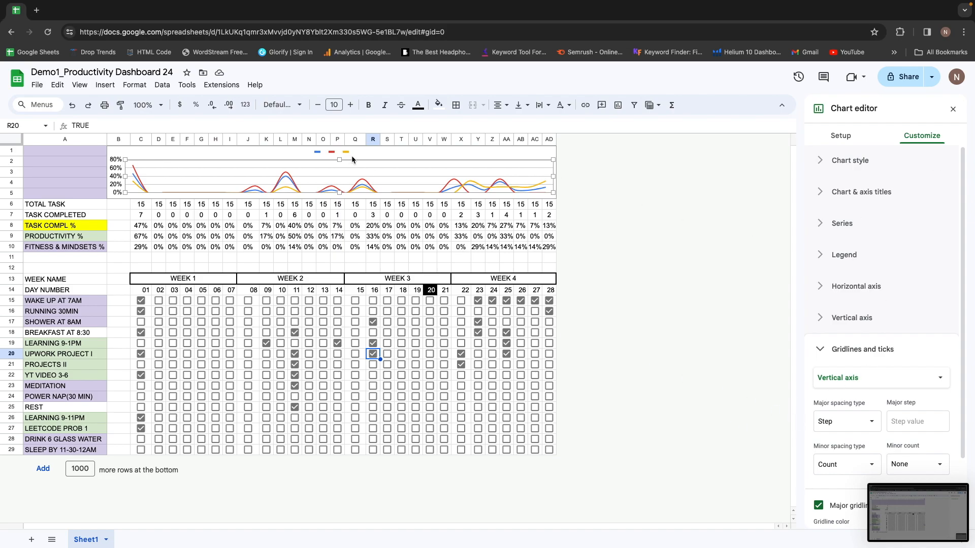
{"action": "scroll", "coordinate": [928, 313], "scroll_direction": "down", "scroll_amount": 3}
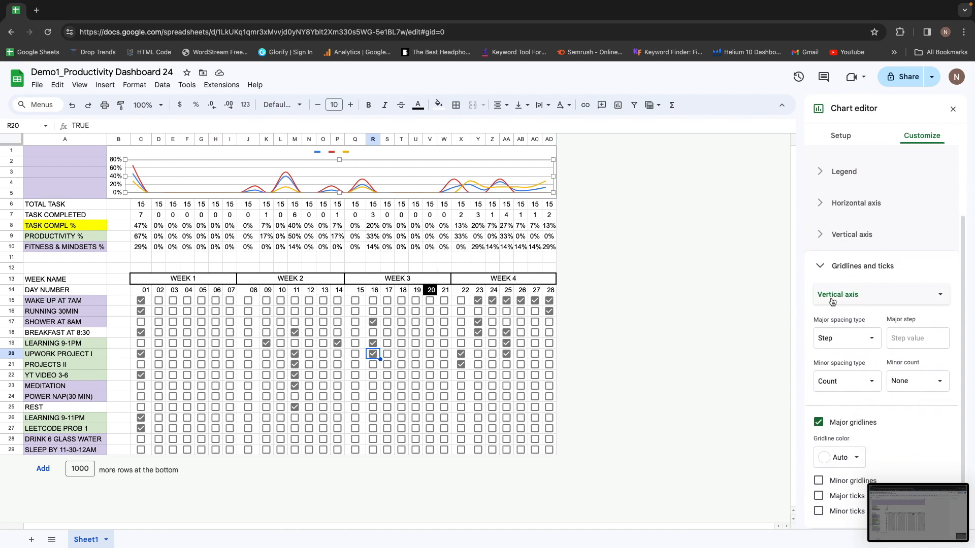
{"action": "left_click", "coordinate": [370, 168]}
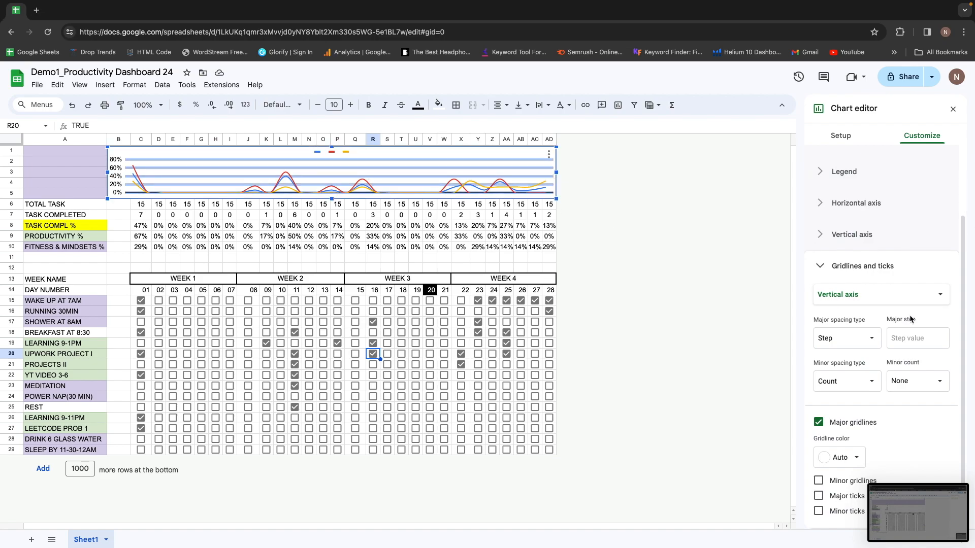
{"action": "left_click", "coordinate": [839, 135]}
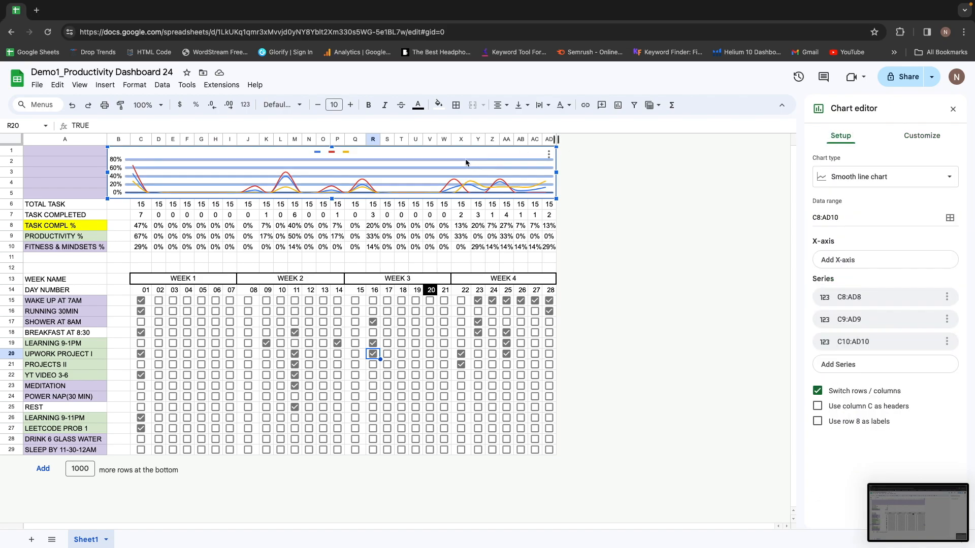
{"action": "left_click", "coordinate": [922, 135]}
{"action": "scroll", "coordinate": [892, 293], "scroll_direction": "down", "scroll_amount": 2}
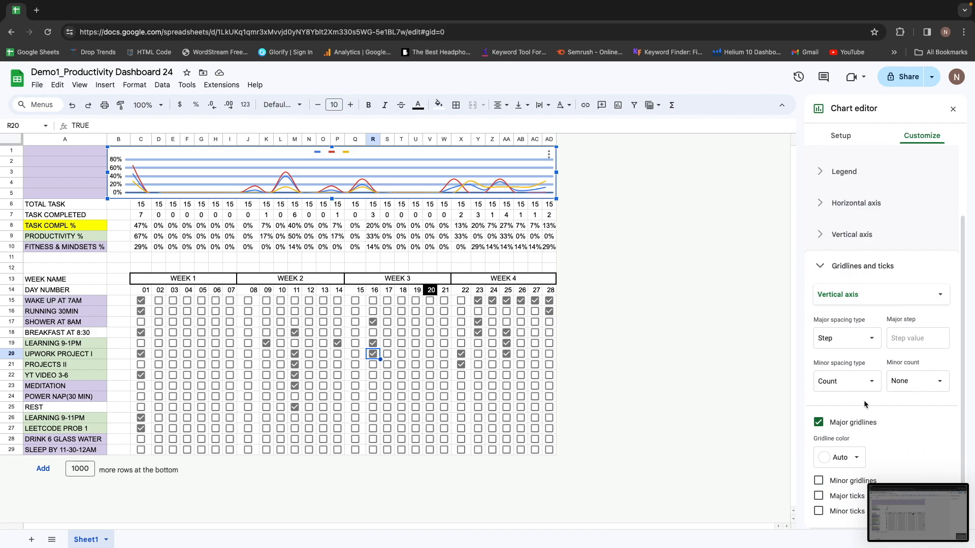
{"action": "left_click", "coordinate": [855, 457]}
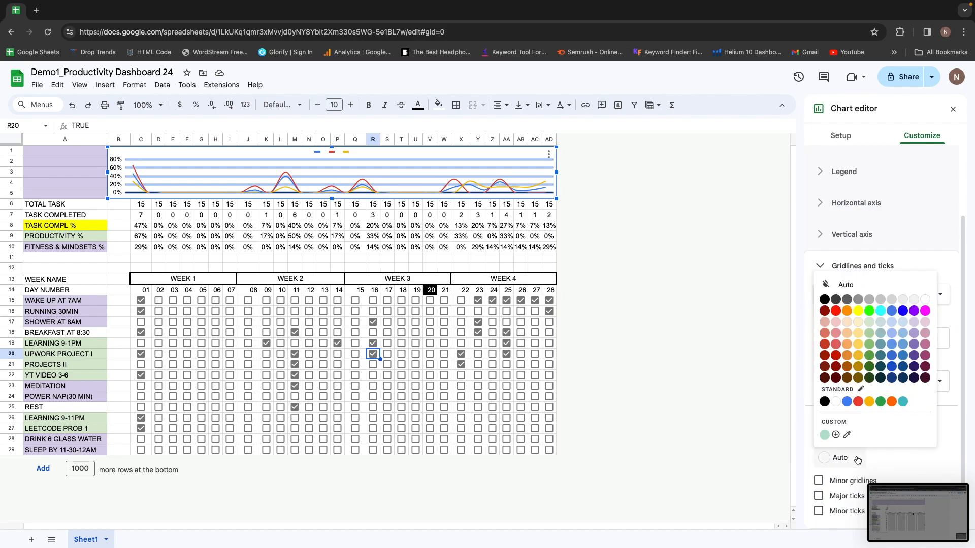
{"action": "left_click", "coordinate": [917, 300]}
{"action": "left_click", "coordinate": [684, 249]}
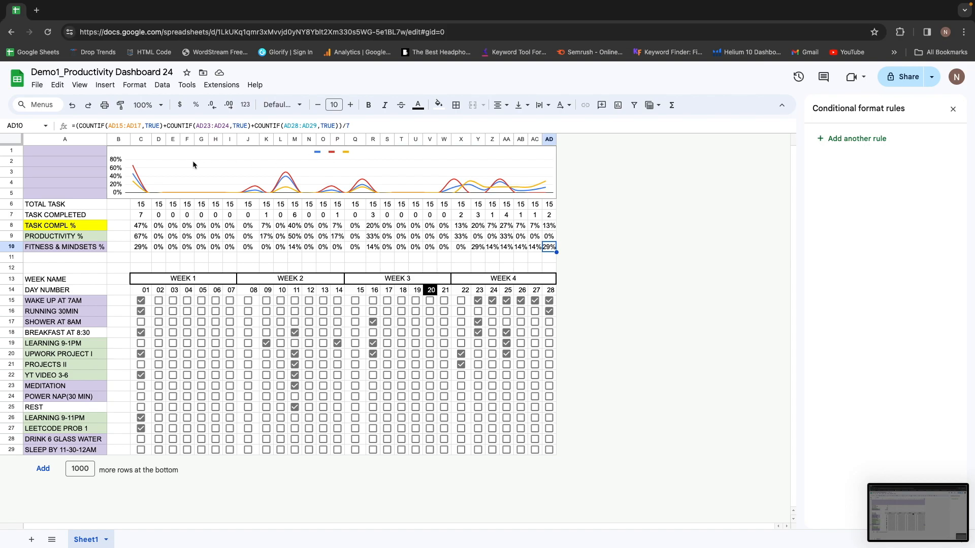
Set the chart's red series, Line 2, to 2px line thickness and circle point shape.
{"action": "left_click", "coordinate": [286, 175]}
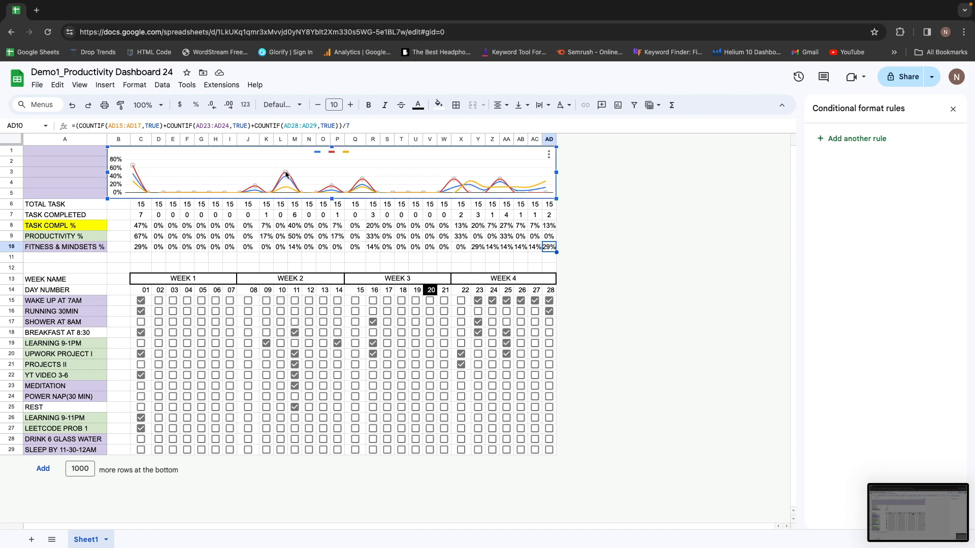
{"action": "double_click", "coordinate": [286, 173]}
{"action": "double_click", "coordinate": [286, 172]}
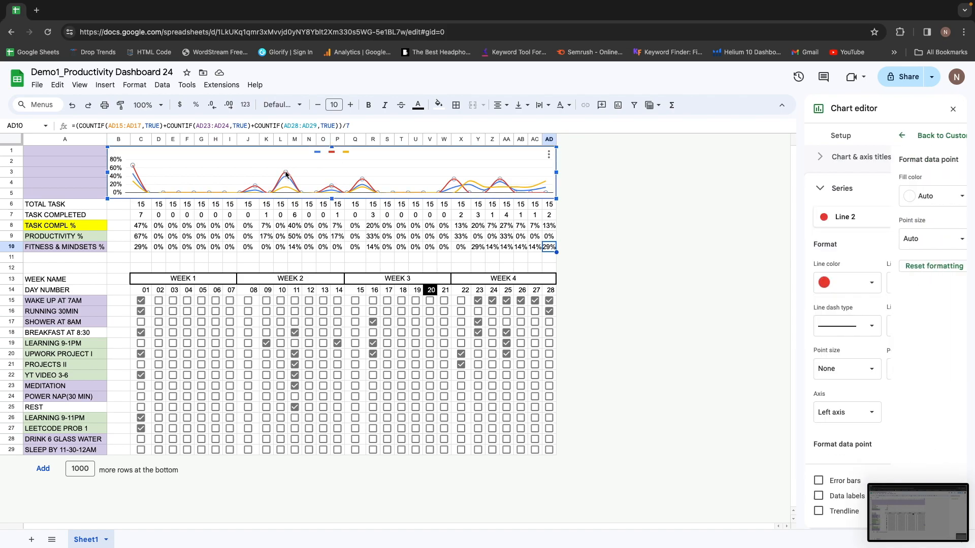
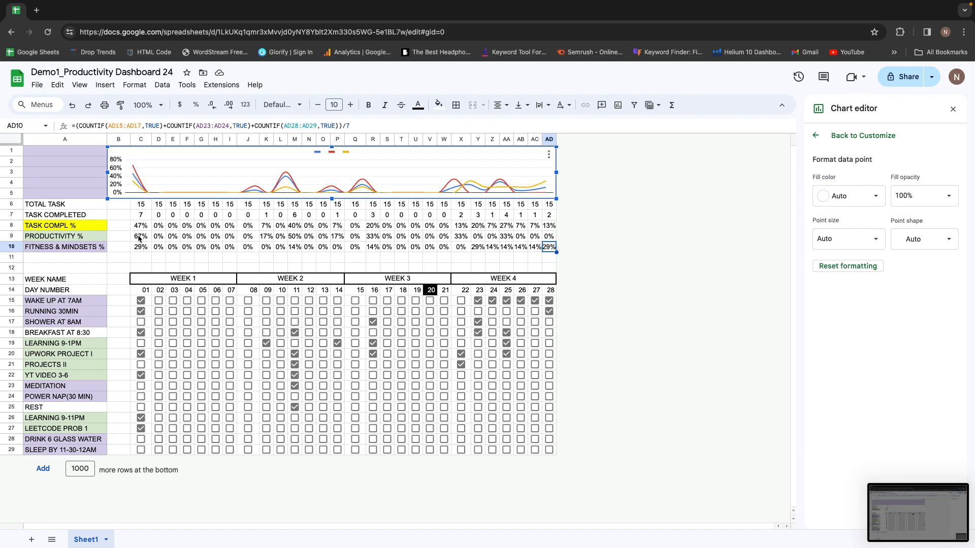
{"action": "left_click", "coordinate": [134, 172]}
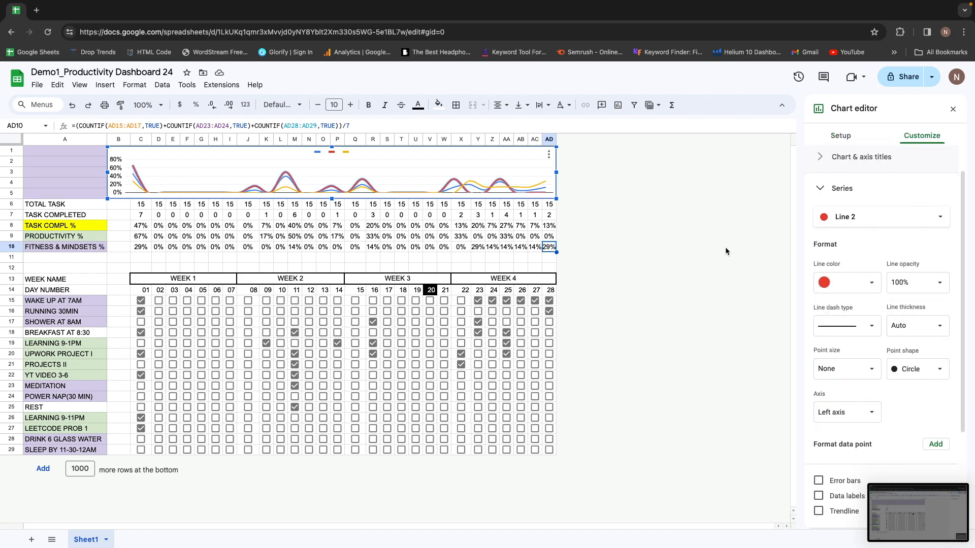
{"action": "left_click", "coordinate": [918, 324]}
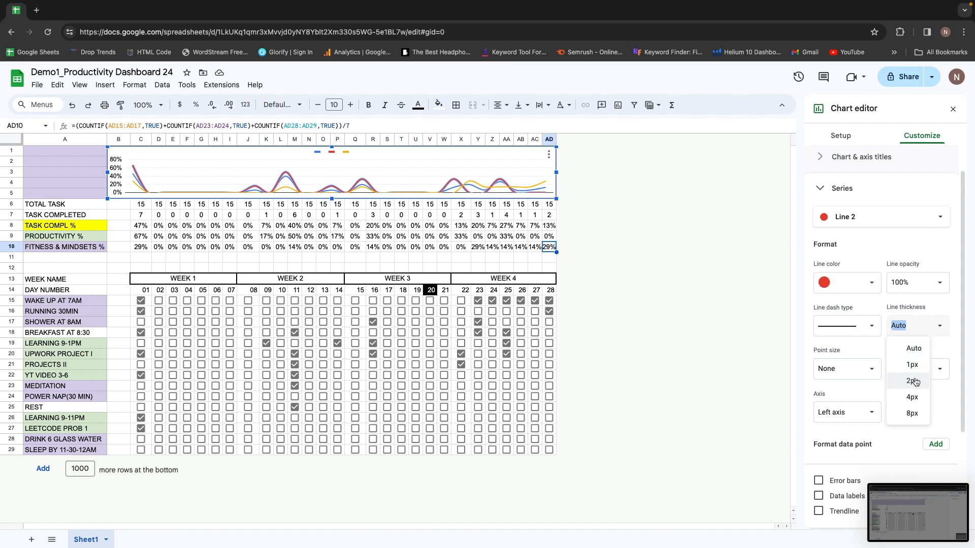
{"action": "left_click", "coordinate": [914, 381]}
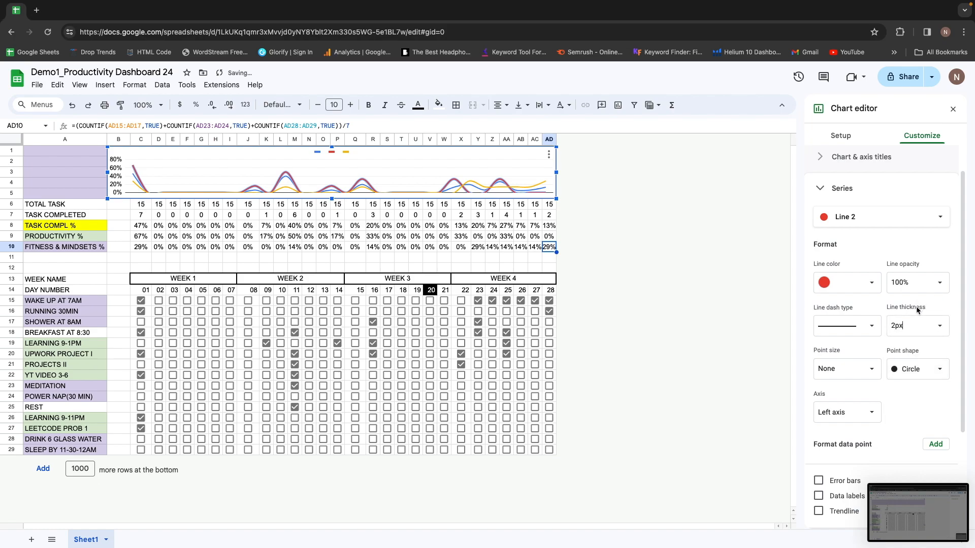
{"action": "left_click", "coordinate": [901, 373]}
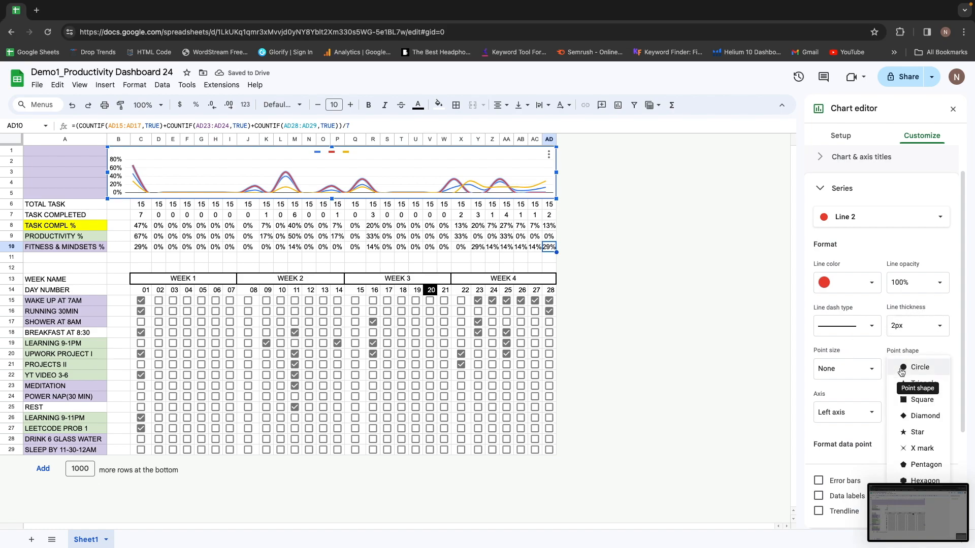
{"action": "left_click", "coordinate": [914, 369]}
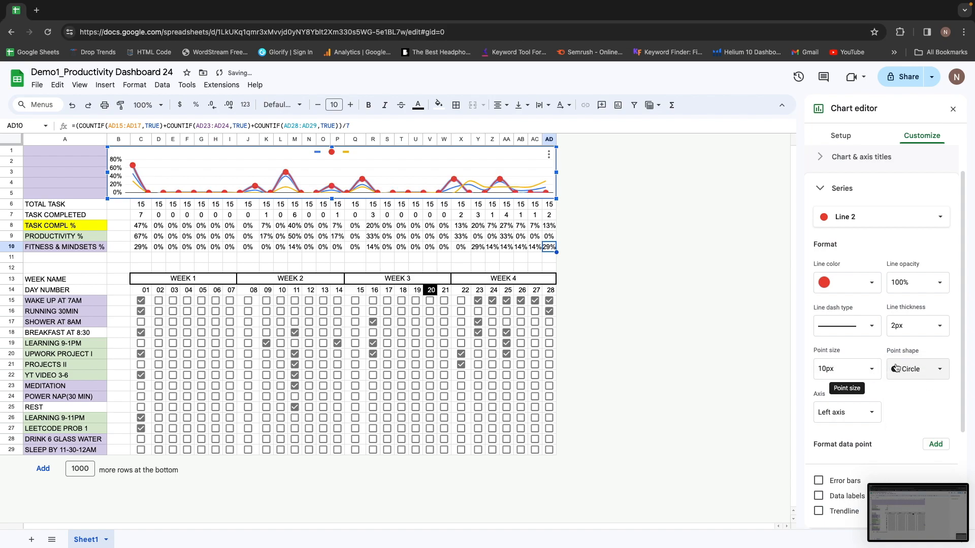
{"action": "left_click", "coordinate": [838, 369]}
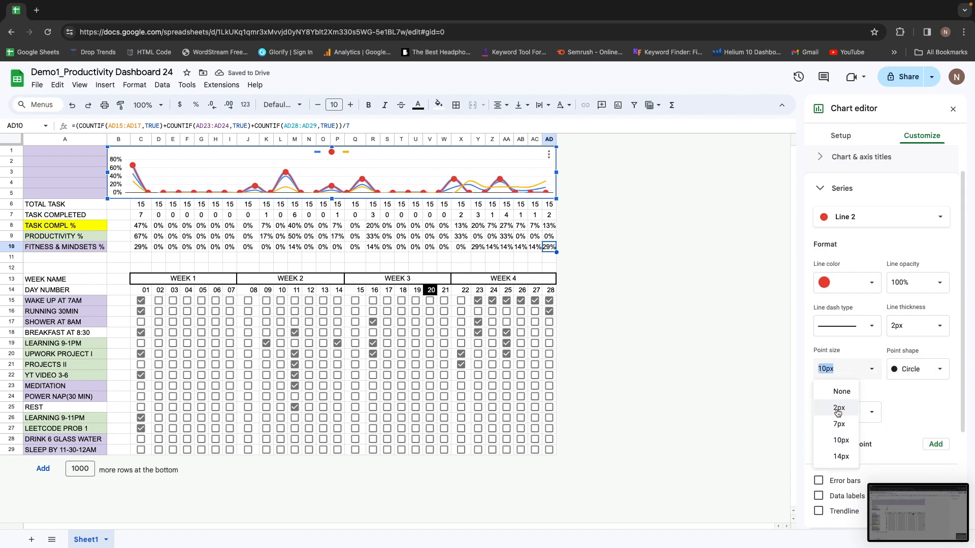
{"action": "left_click", "coordinate": [826, 369]}
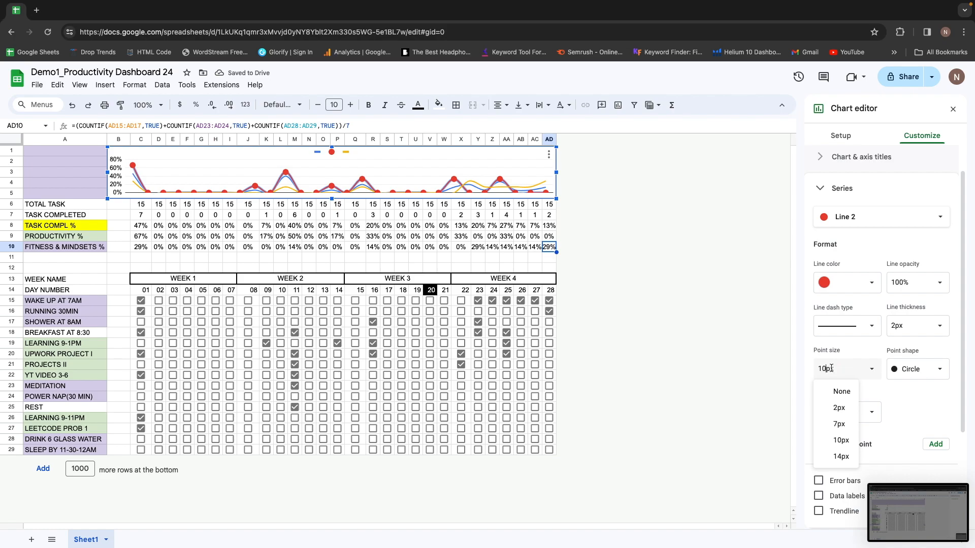
{"action": "key", "text": "BackSpace"}
{"action": "left_click", "coordinate": [942, 423]}
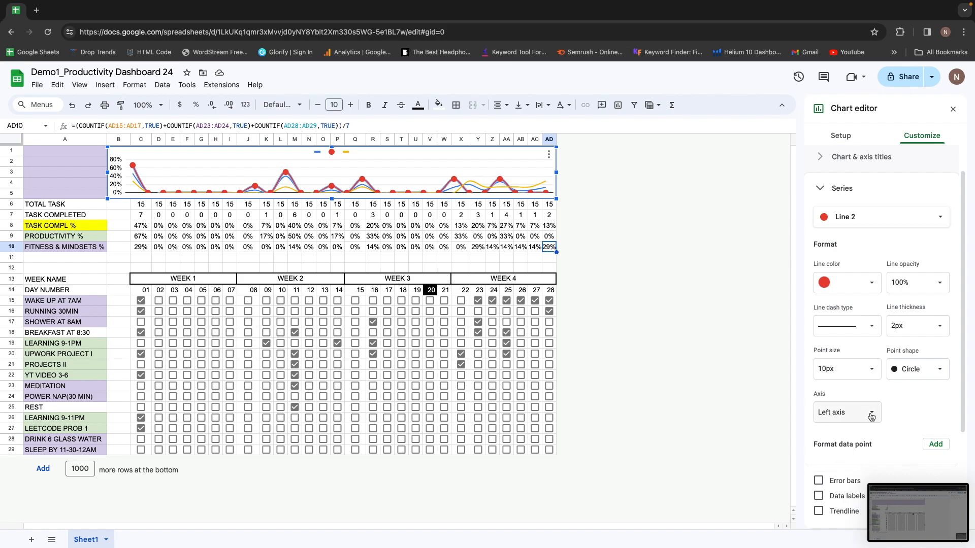
{"action": "left_click", "coordinate": [663, 313]}
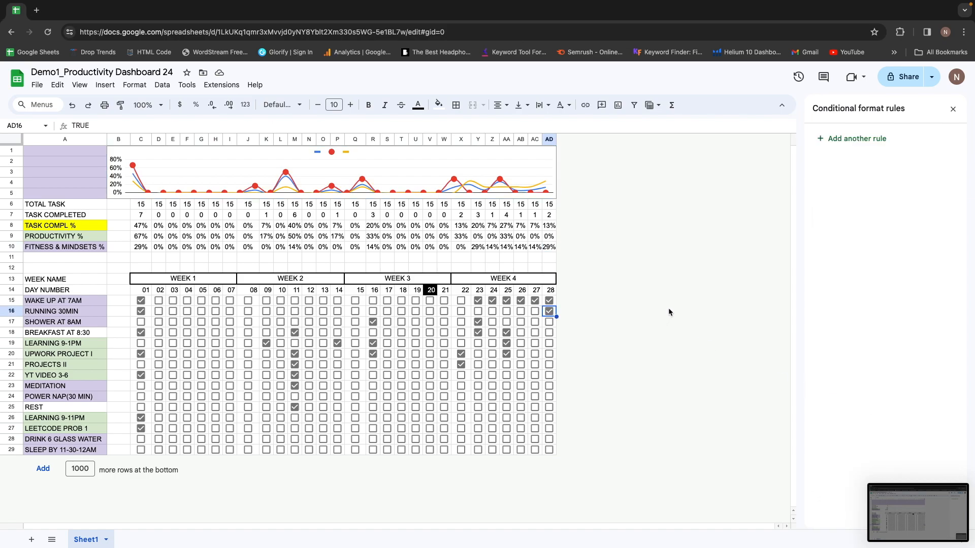
Set the point size of the chart's red Line 2 series to 3px.
{"action": "double_click", "coordinate": [279, 185]}
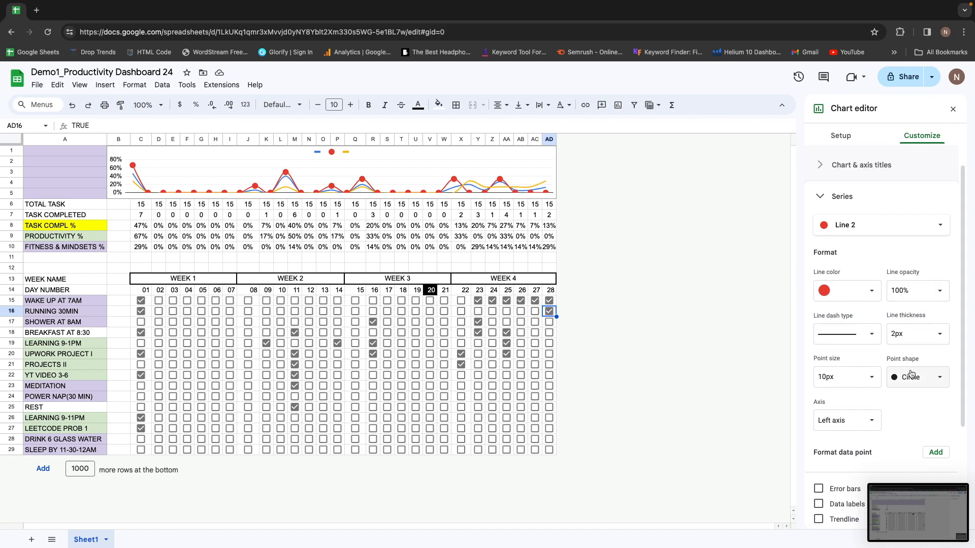
{"action": "left_click", "coordinate": [828, 377]}
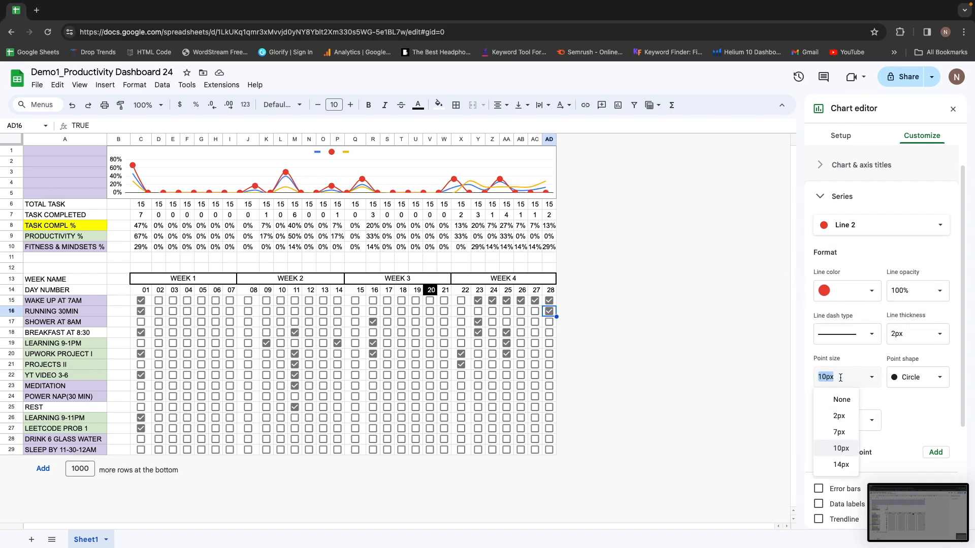
{"action": "left_click", "coordinate": [839, 415]}
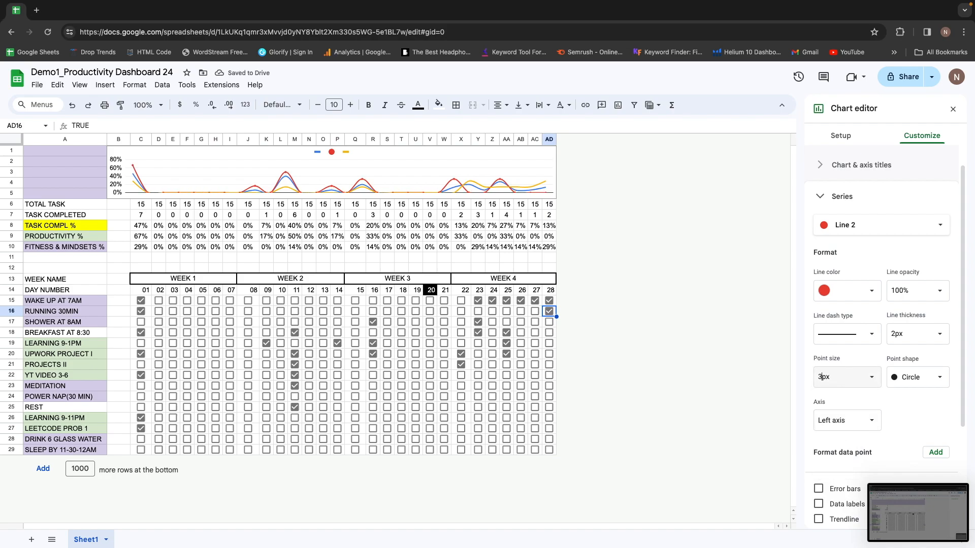
{"action": "left_click", "coordinate": [713, 298]}
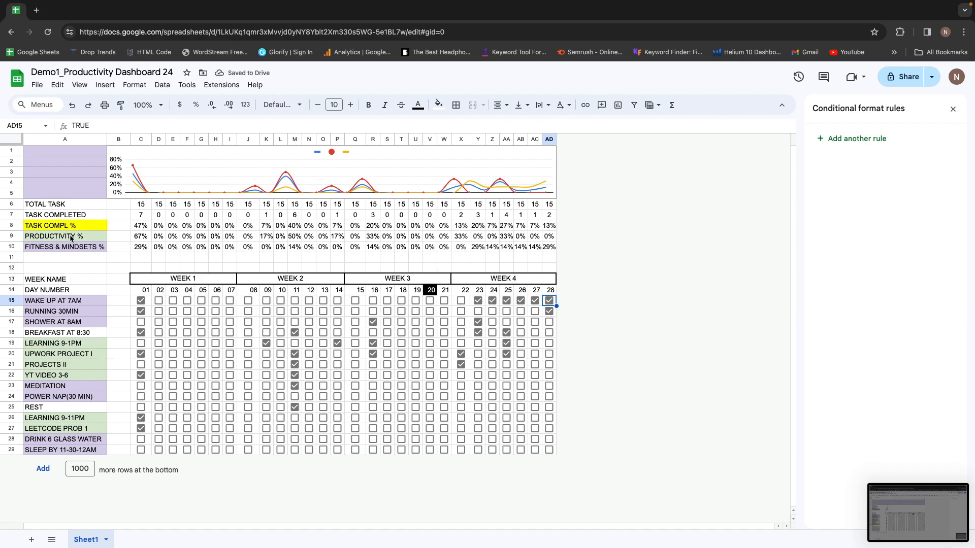
Change the line color of the chart's Line 2 series to a medium green like the PRODUCTIVITY % row.
{"action": "double_click", "coordinate": [136, 175]}
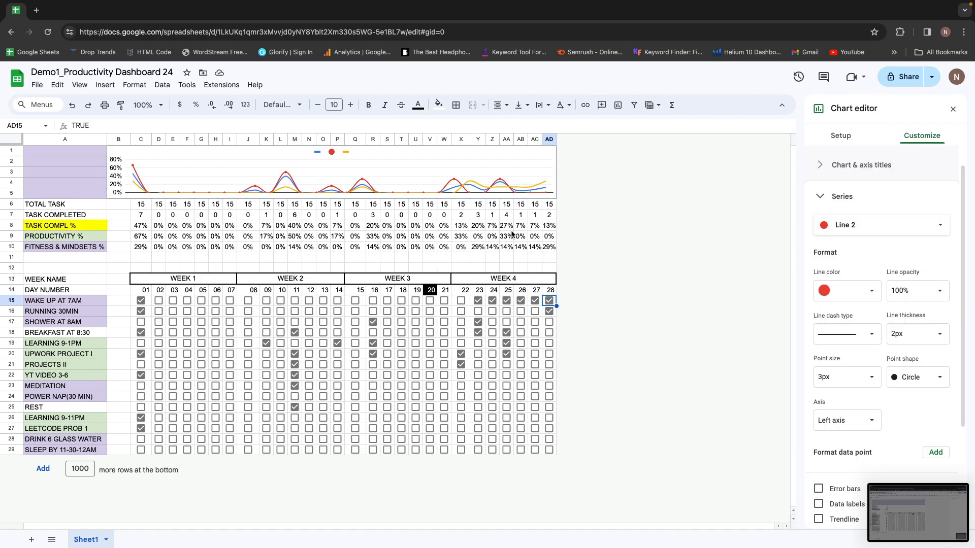
{"action": "left_click", "coordinate": [827, 289]}
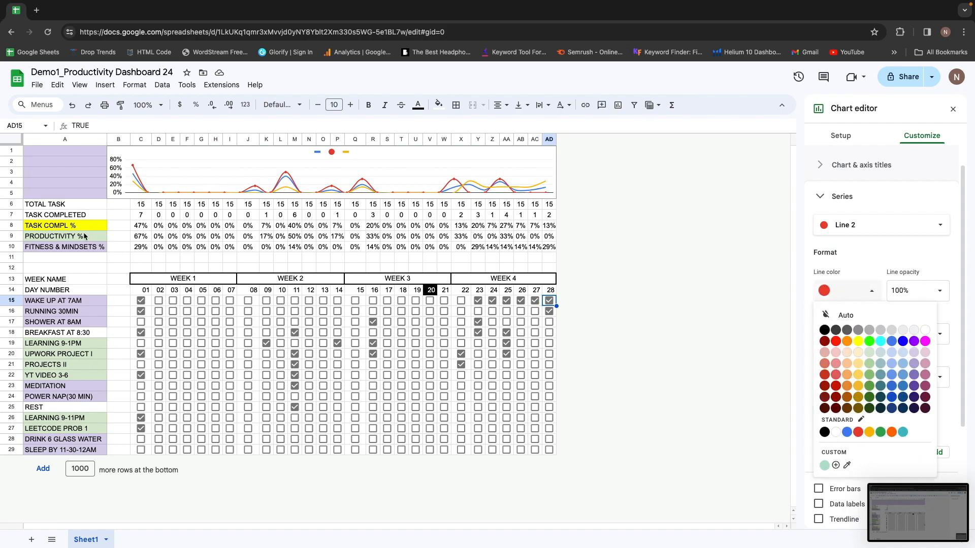
{"action": "left_click", "coordinate": [871, 387]}
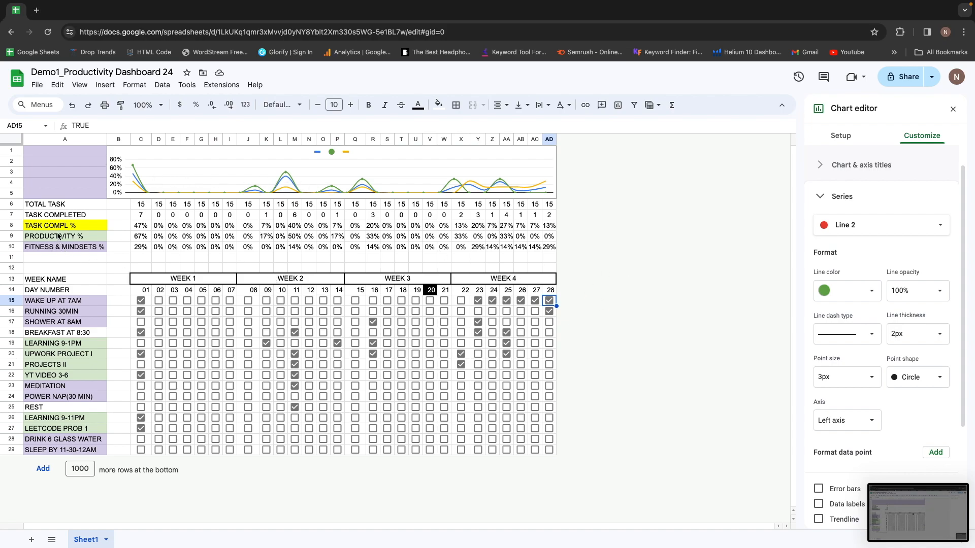
{"action": "left_click", "coordinate": [135, 178]}
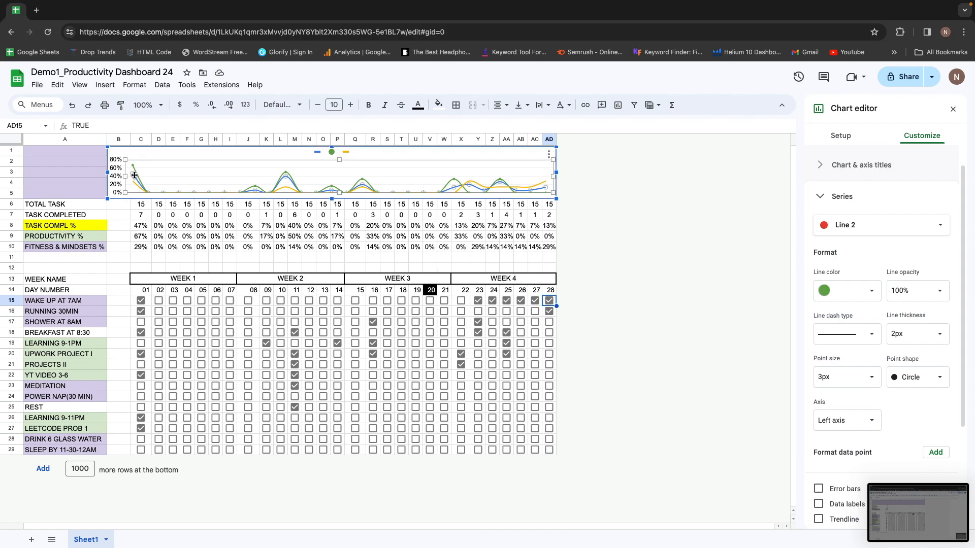
{"action": "left_click", "coordinate": [135, 175]}
{"action": "left_click", "coordinate": [135, 177]}
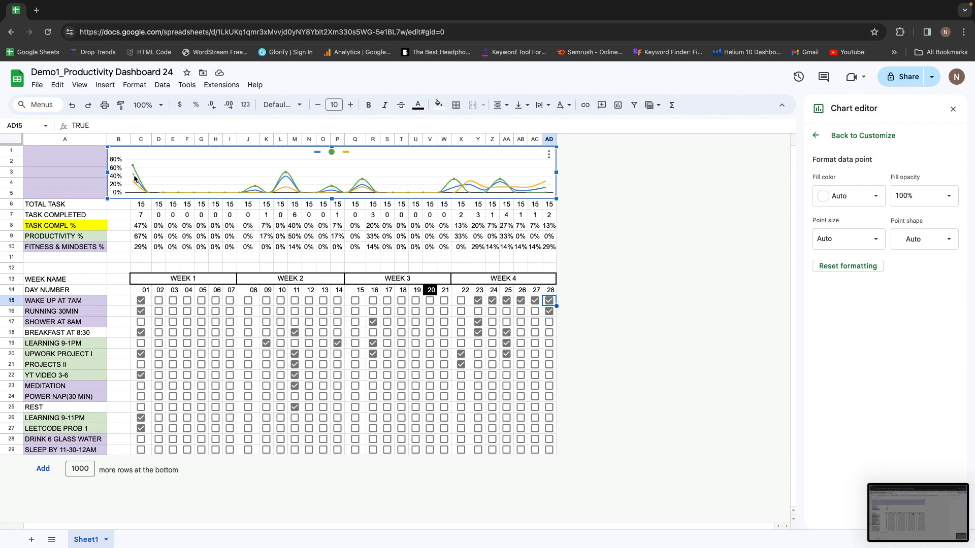
{"action": "left_click", "coordinate": [953, 109]}
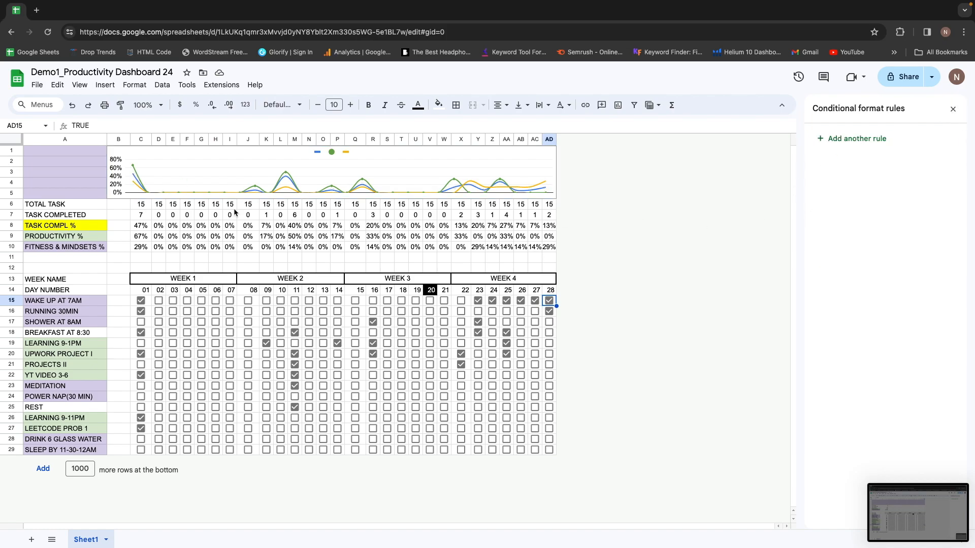
Recolor the chart's blue Line 1 series to a soft yellow to match the TASK COMPL % row.
{"action": "double_click", "coordinate": [136, 178]}
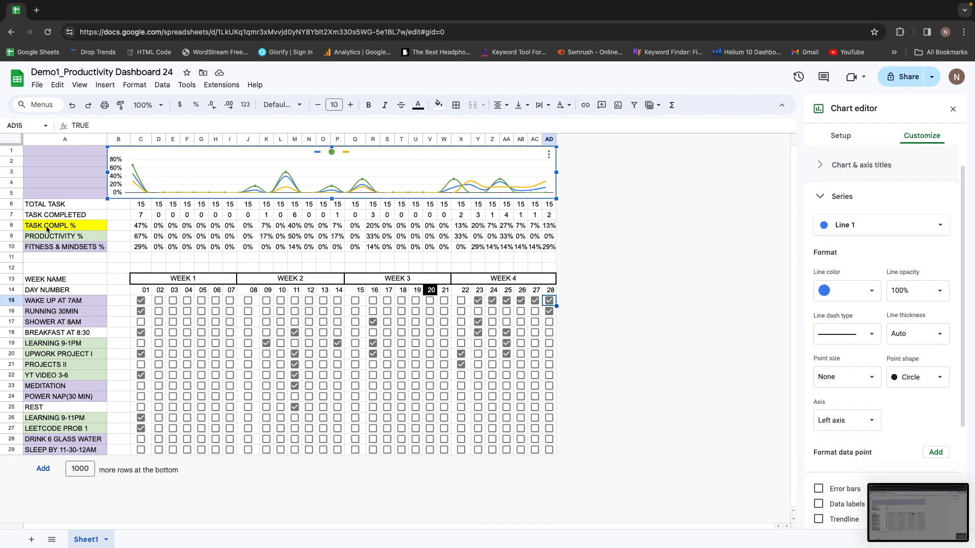
{"action": "left_click", "coordinate": [858, 291]}
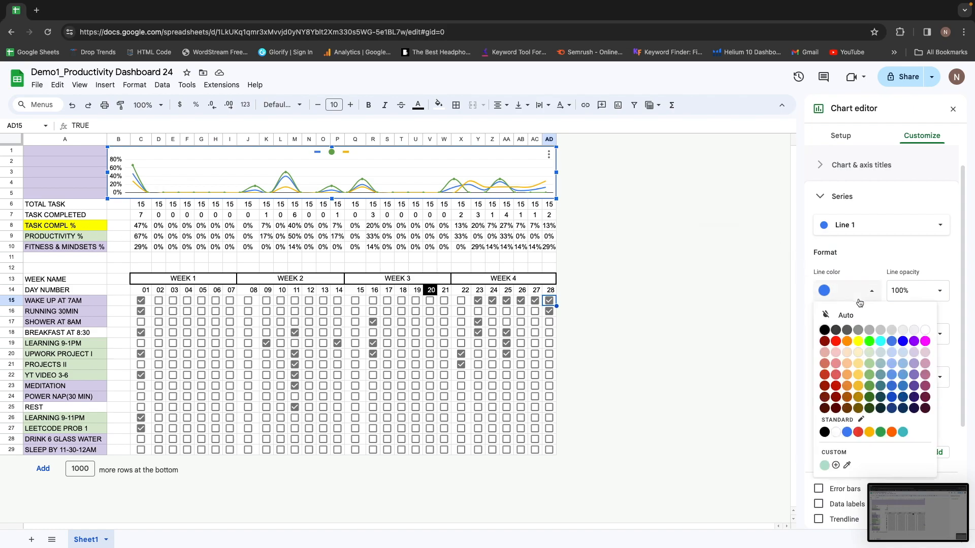
{"action": "left_click", "coordinate": [839, 349]}
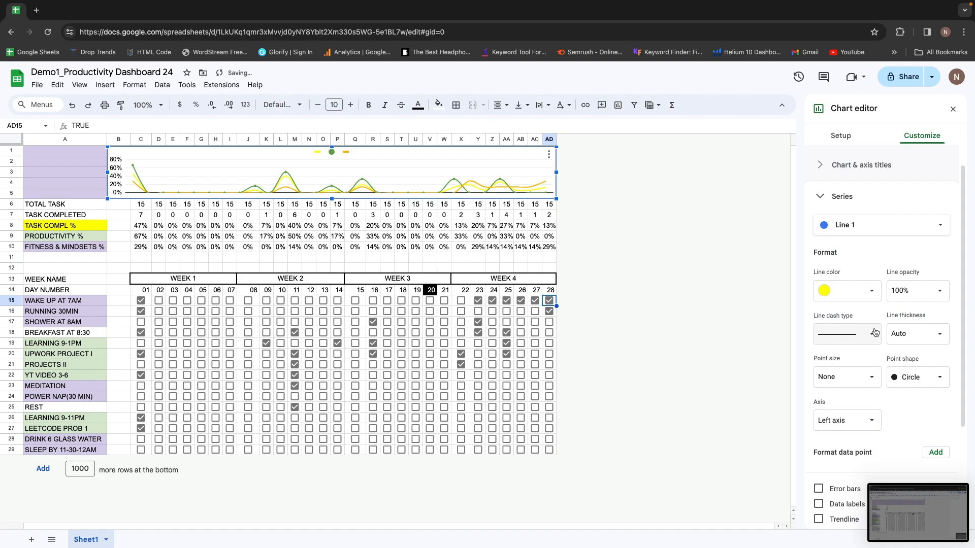
{"action": "left_click", "coordinate": [858, 294]}
{"action": "left_click", "coordinate": [859, 387]}
{"action": "left_click", "coordinate": [842, 296]}
{"action": "left_click", "coordinate": [859, 375]}
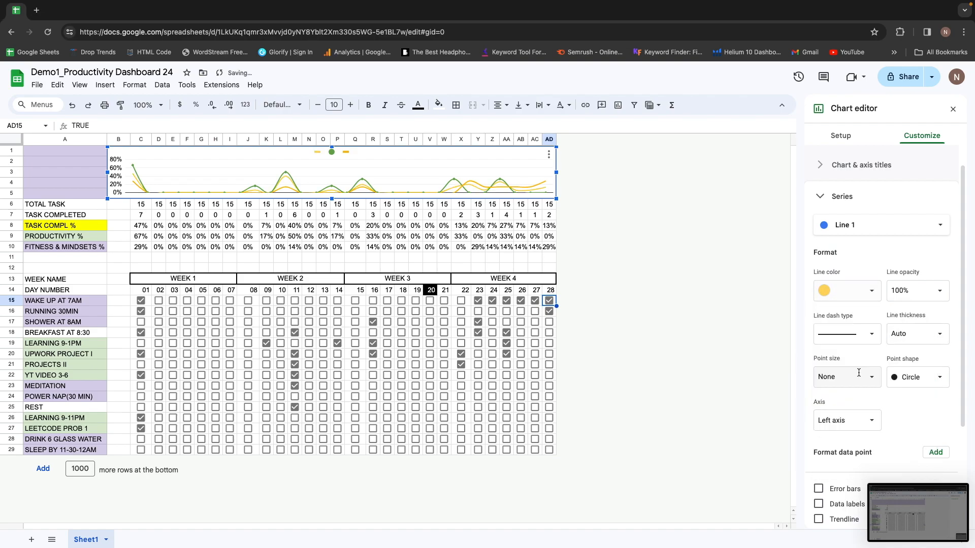
Set the Line 1 series to 2px line thickness and 3px point size.
{"action": "left_click", "coordinate": [914, 334]}
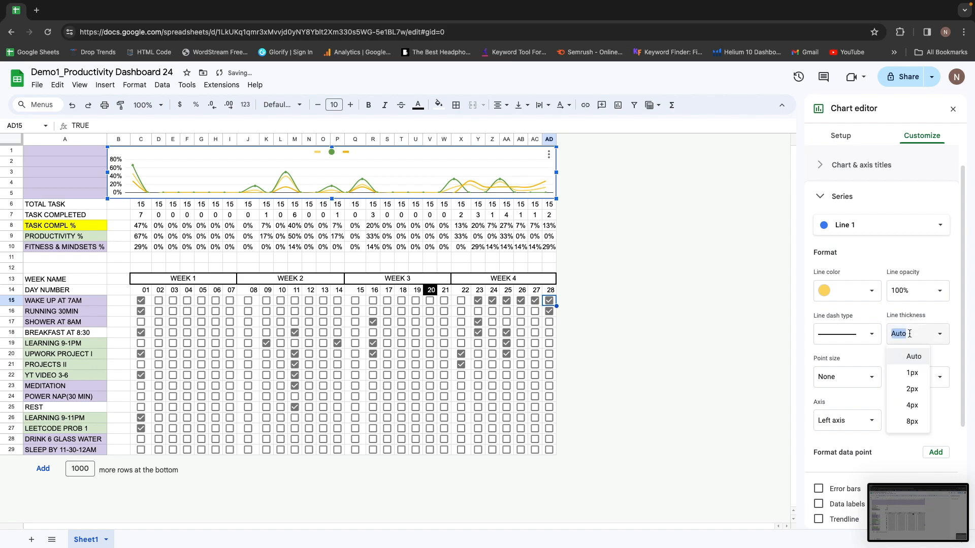
{"action": "left_click", "coordinate": [913, 389]}
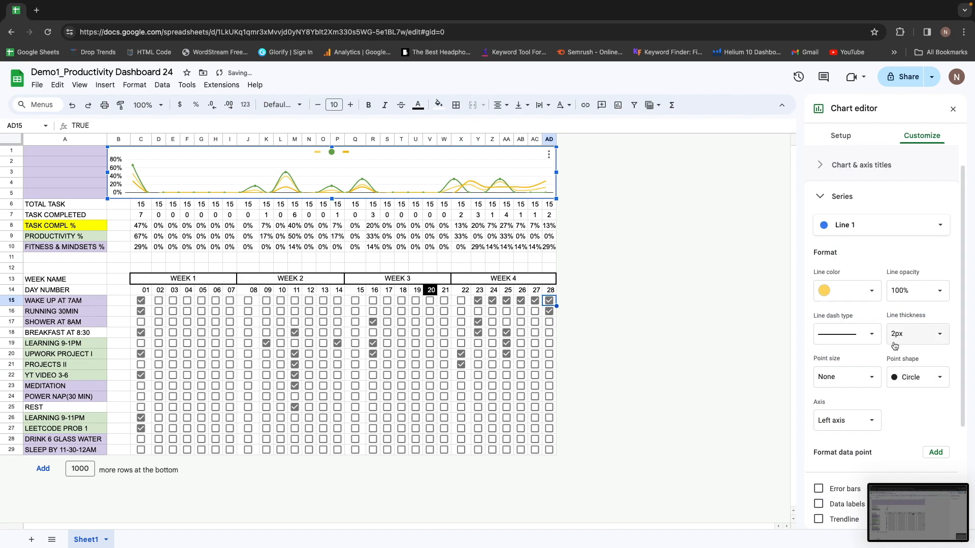
{"action": "left_click", "coordinate": [833, 376]}
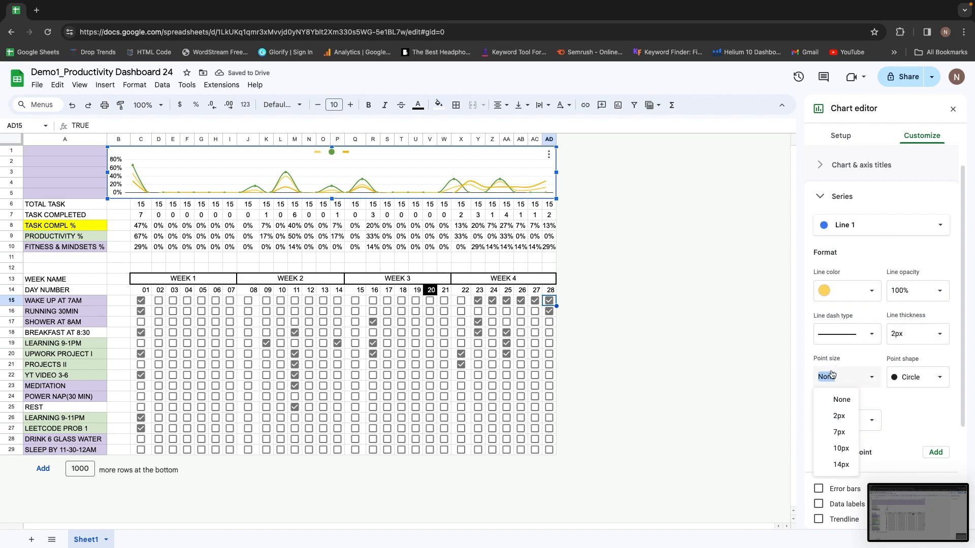
{"action": "type", "text": "3"}
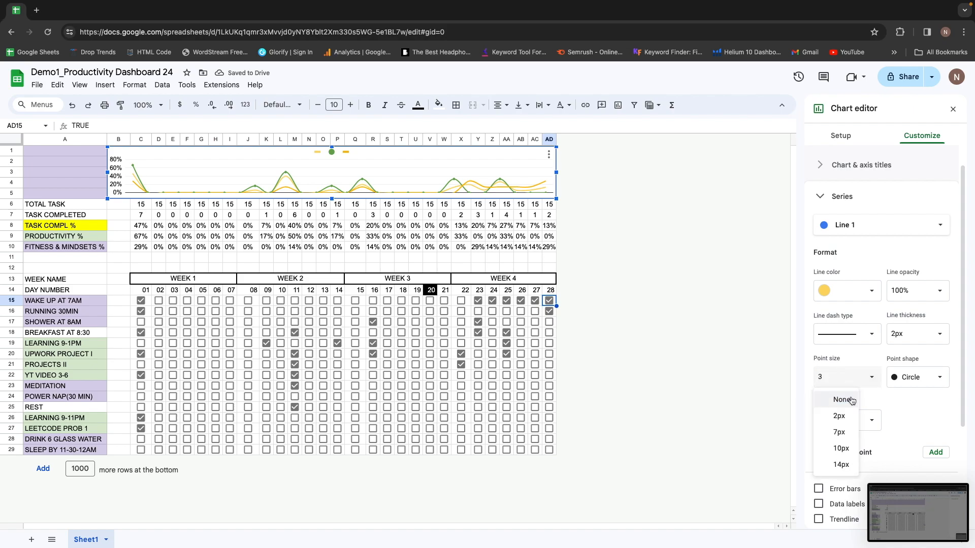
{"action": "type", "text": "PX"}
{"action": "key", "text": "Return"}
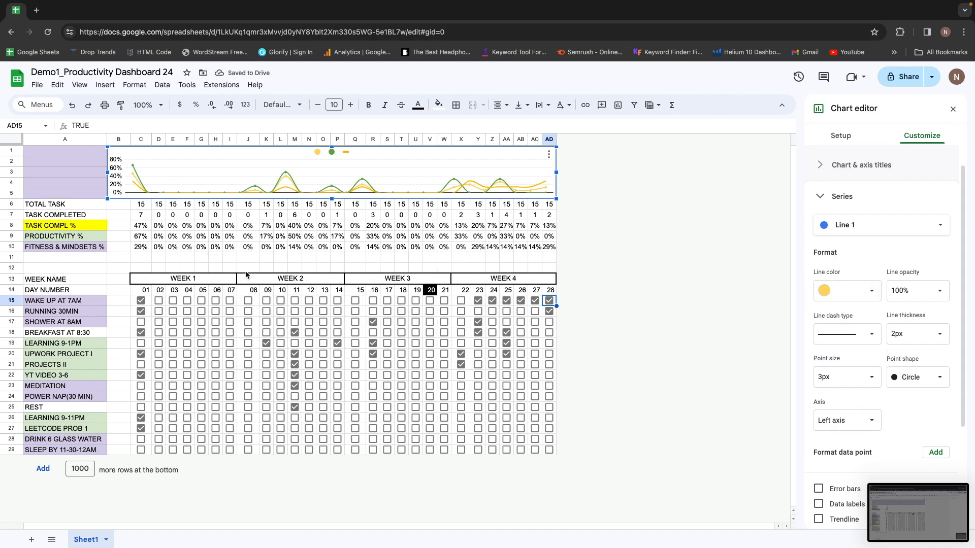
Recolor the chart's Line 3 series to a medium purple to match the FITNESS & MINDSETS % row.
{"action": "left_click", "coordinate": [863, 233]}
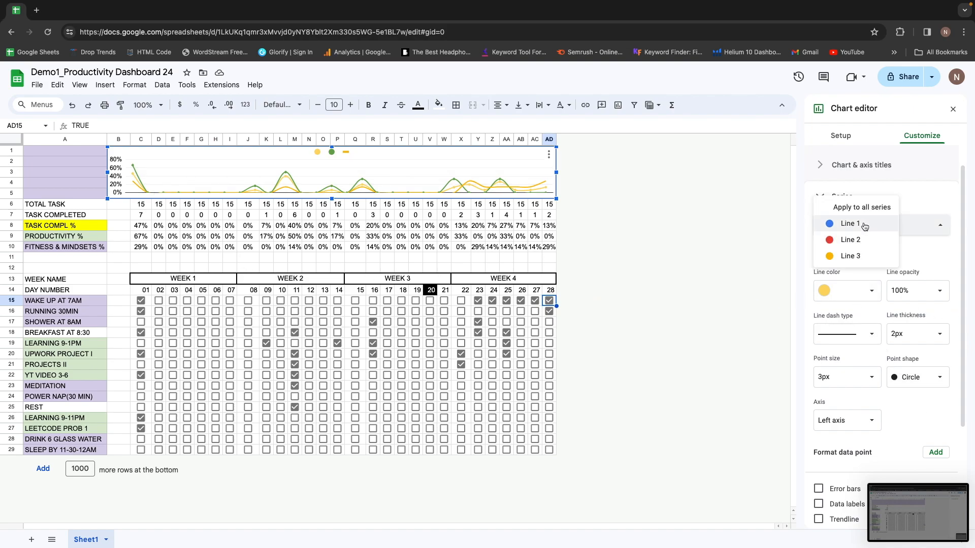
{"action": "left_click", "coordinate": [863, 257]}
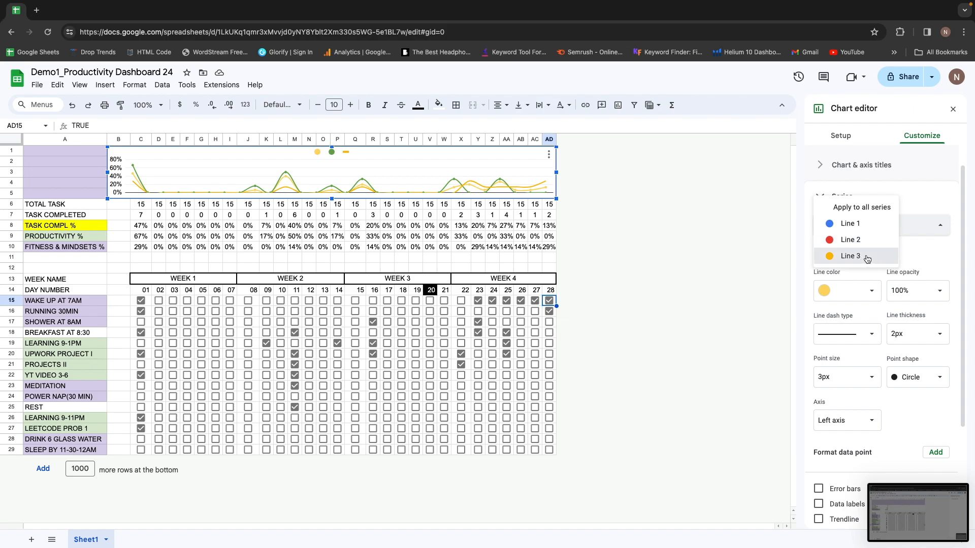
{"action": "left_click", "coordinate": [848, 293]}
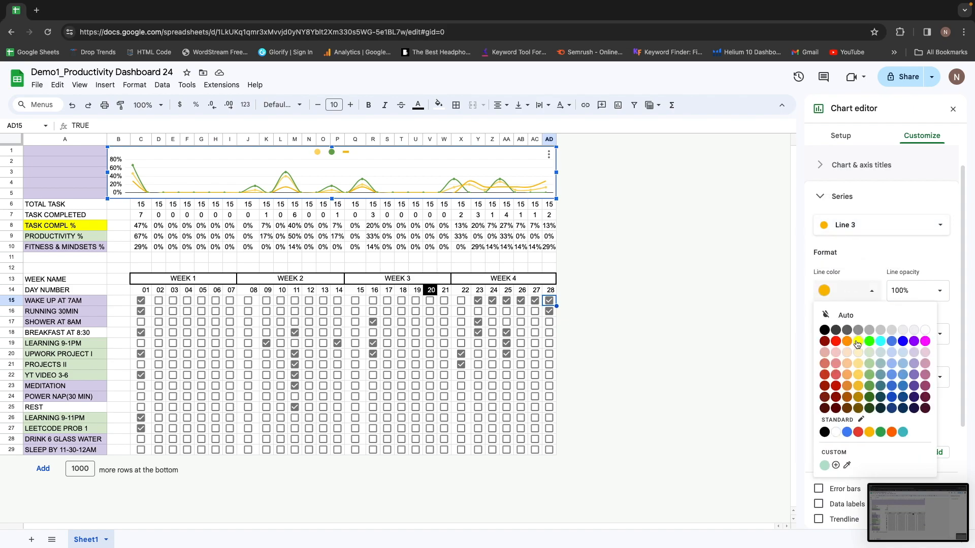
{"action": "left_click", "coordinate": [835, 342]}
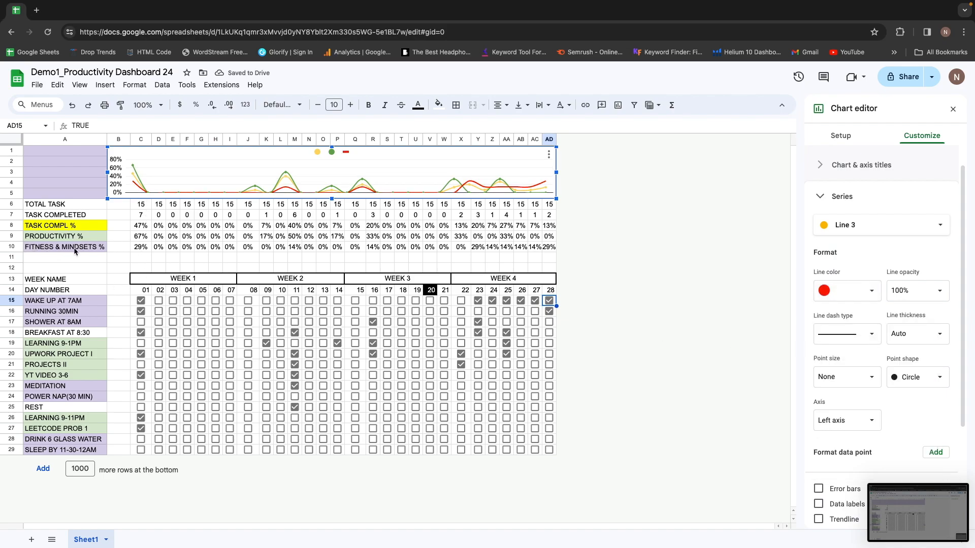
{"action": "left_click", "coordinate": [841, 292]}
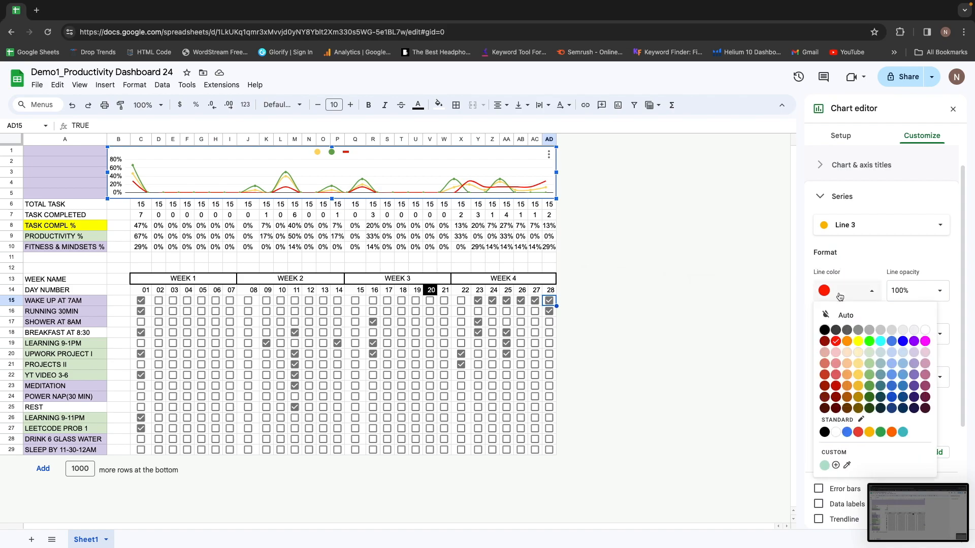
{"action": "left_click", "coordinate": [914, 365]}
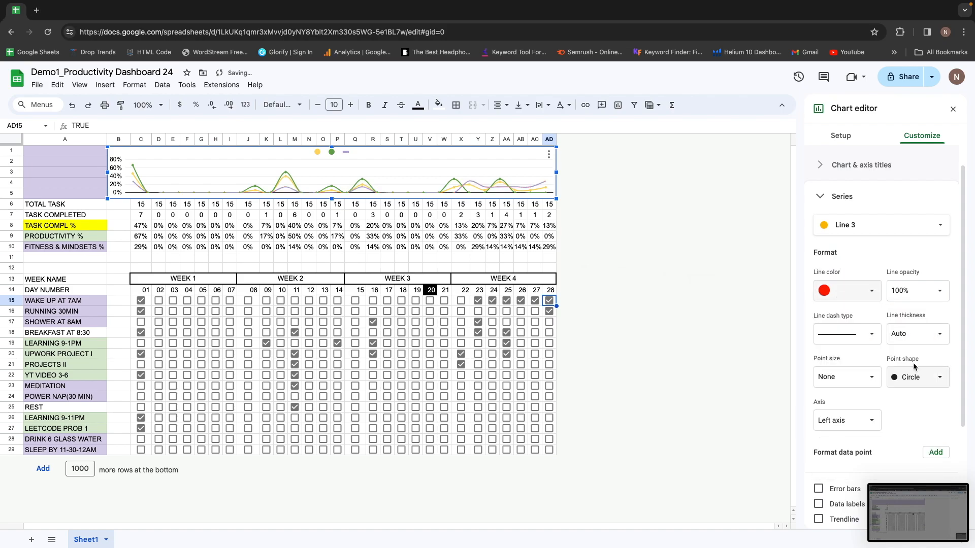
{"action": "left_click", "coordinate": [859, 293]}
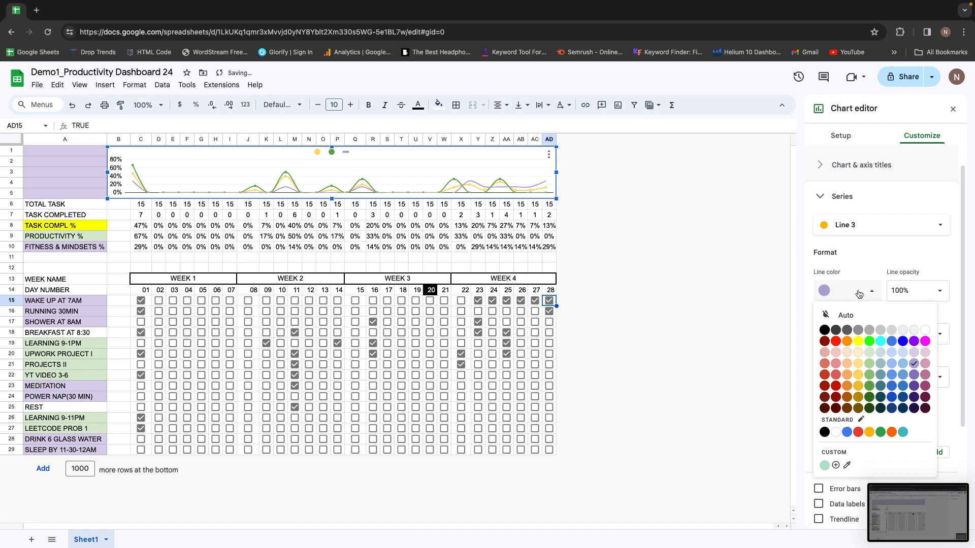
{"action": "left_click", "coordinate": [914, 383]}
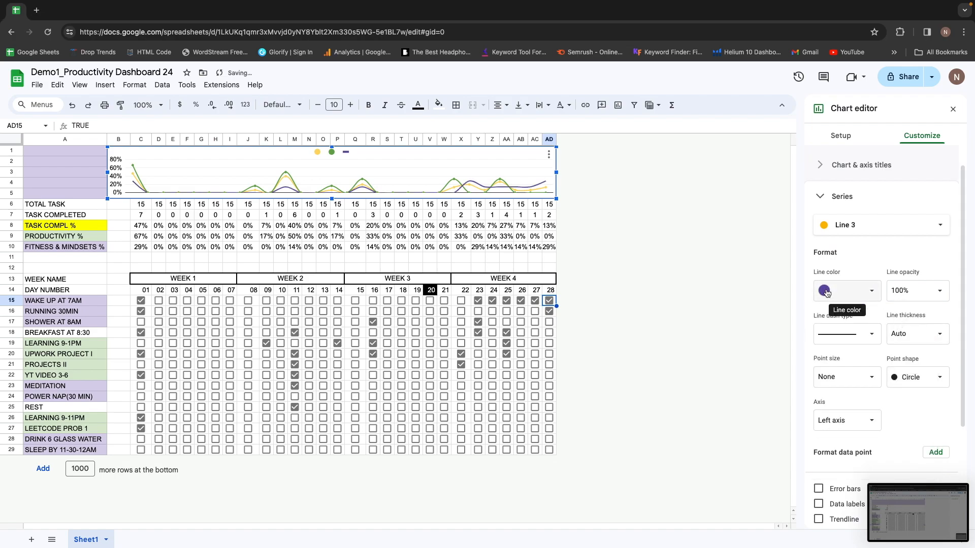
{"action": "left_click", "coordinate": [858, 293]}
{"action": "left_click", "coordinate": [914, 366]}
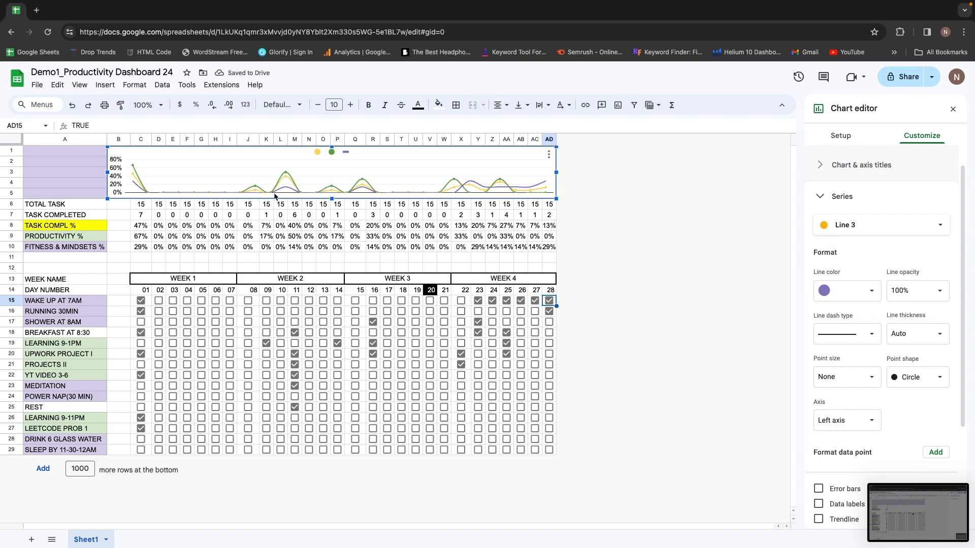
Set the Line 3 series to 3px point size and 2px line thickness.
{"action": "left_click", "coordinate": [840, 375]}
{"action": "type", "text": "2"}
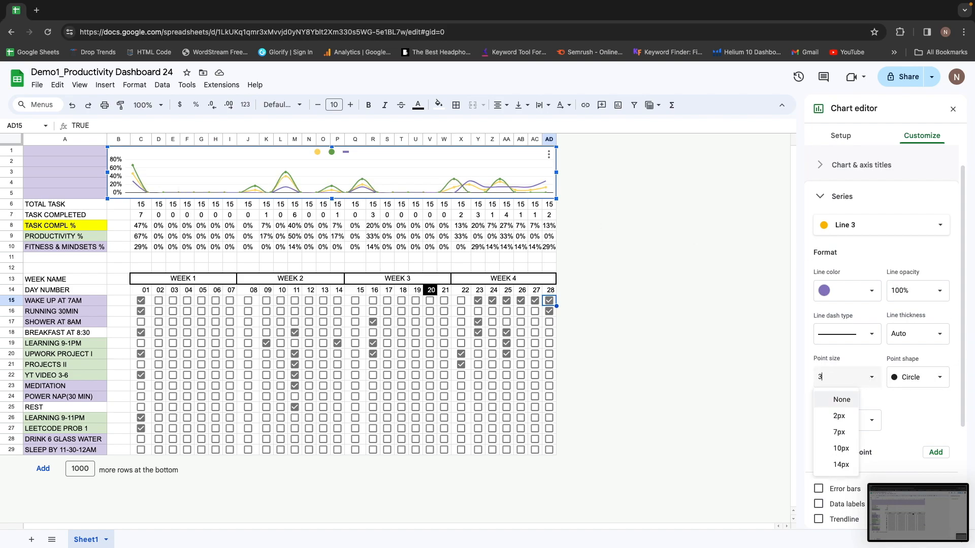
{"action": "key", "text": "Return"}
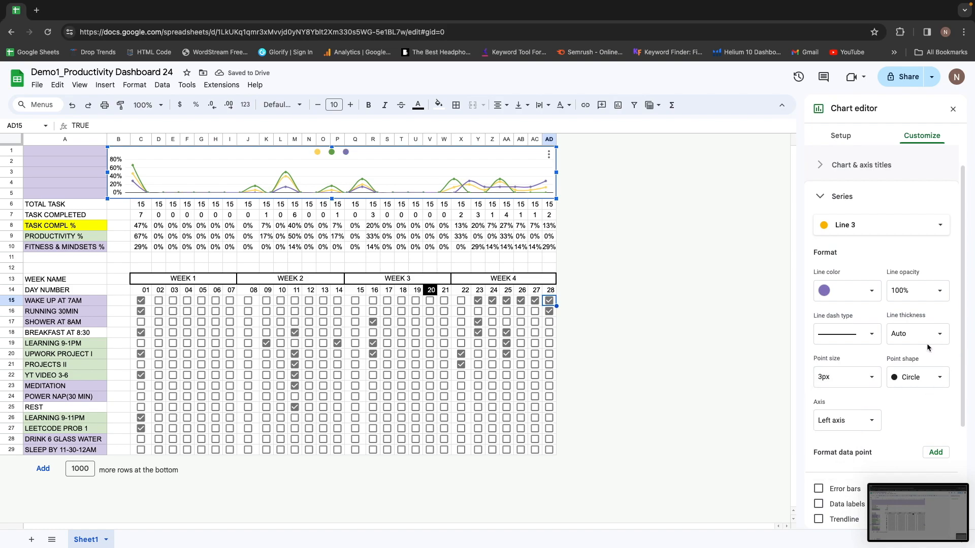
{"action": "left_click", "coordinate": [921, 334]}
{"action": "left_click", "coordinate": [912, 388]}
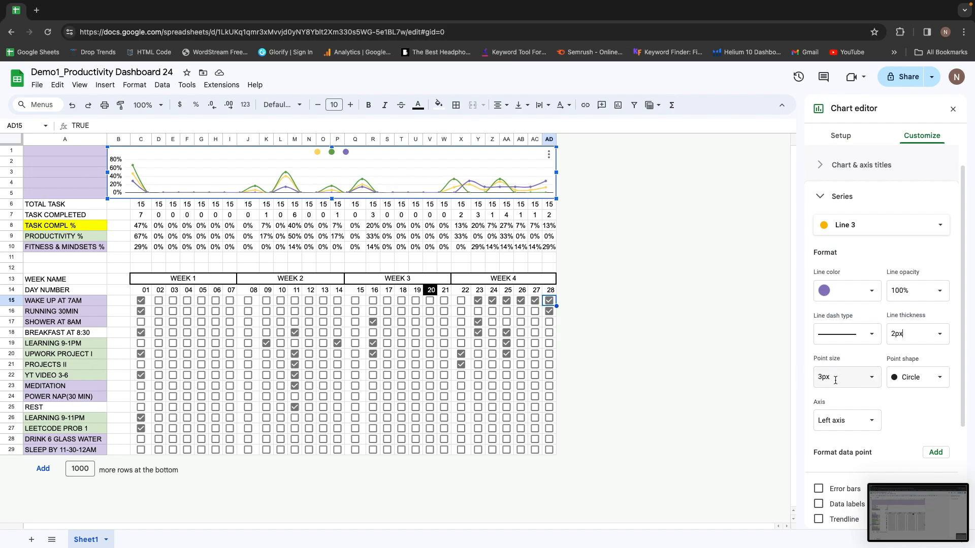
Enter FEBRUARY DAILY TRACKER as the chart's title text.
{"action": "left_click", "coordinate": [833, 140]}
{"action": "left_click", "coordinate": [920, 137]}
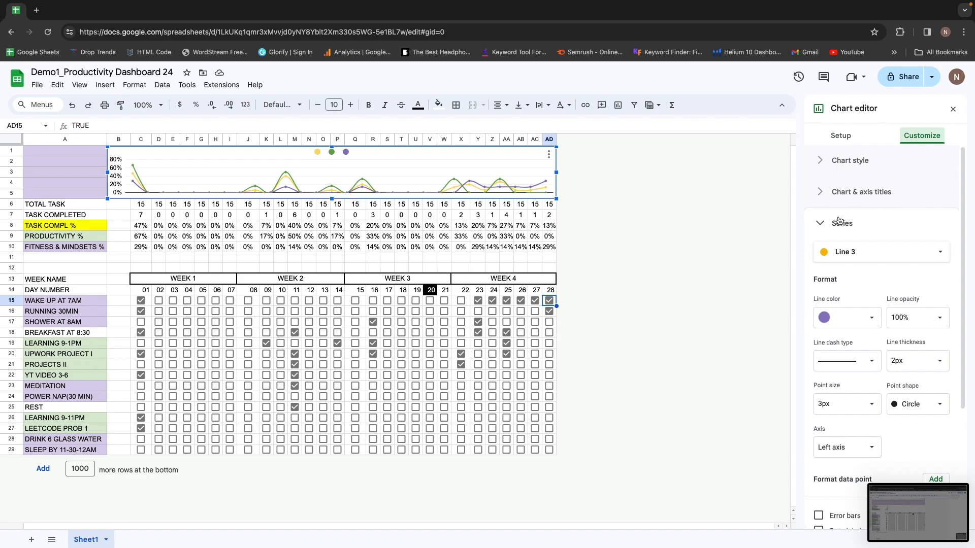
{"action": "left_click", "coordinate": [822, 161]}
{"action": "left_click", "coordinate": [823, 163]}
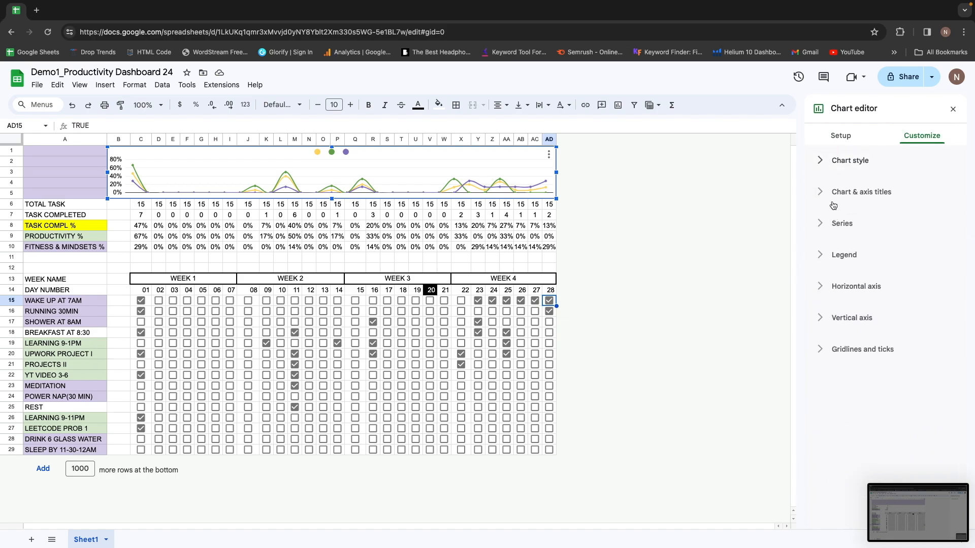
{"action": "left_click", "coordinate": [834, 192]}
{"action": "left_click", "coordinate": [851, 267]}
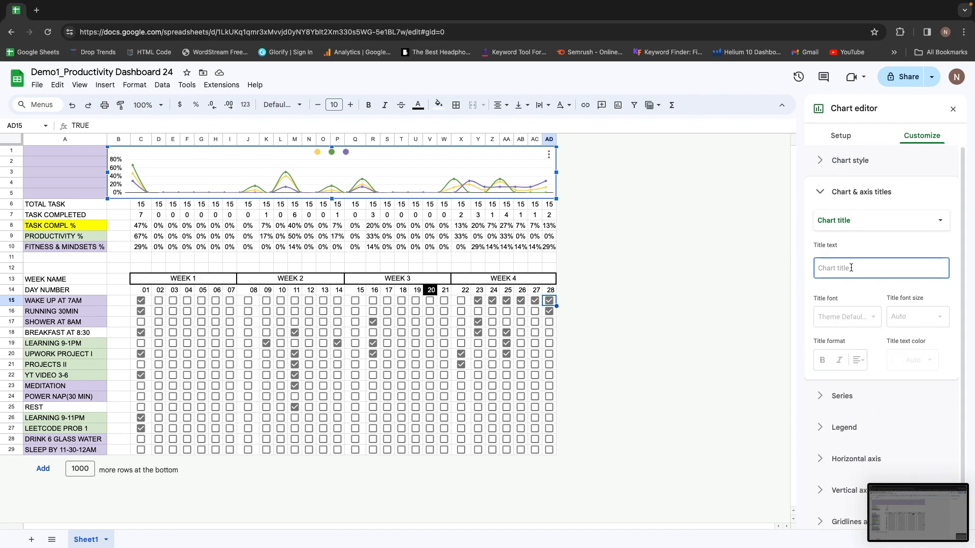
{"action": "type", "text": "RE"}
{"action": "key", "text": "BackSpace"}
{"action": "key", "text": "BackSpace"}
{"action": "type", "text": "FER"}
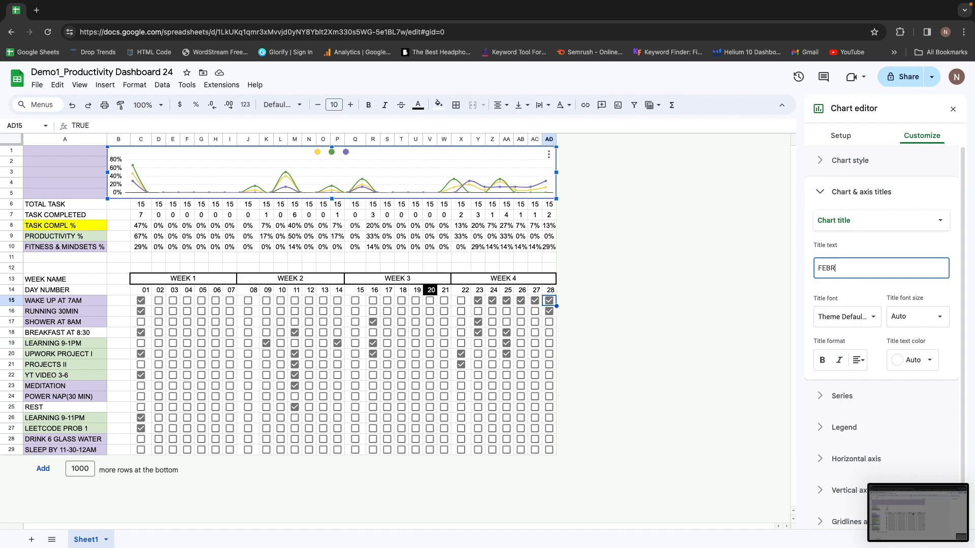
{"action": "key", "text": "BackSpace"}
{"action": "key", "text": "BackSpace"}
{"action": "key", "text": "BackSpace"}
{"action": "key", "text": "BackSpace"}
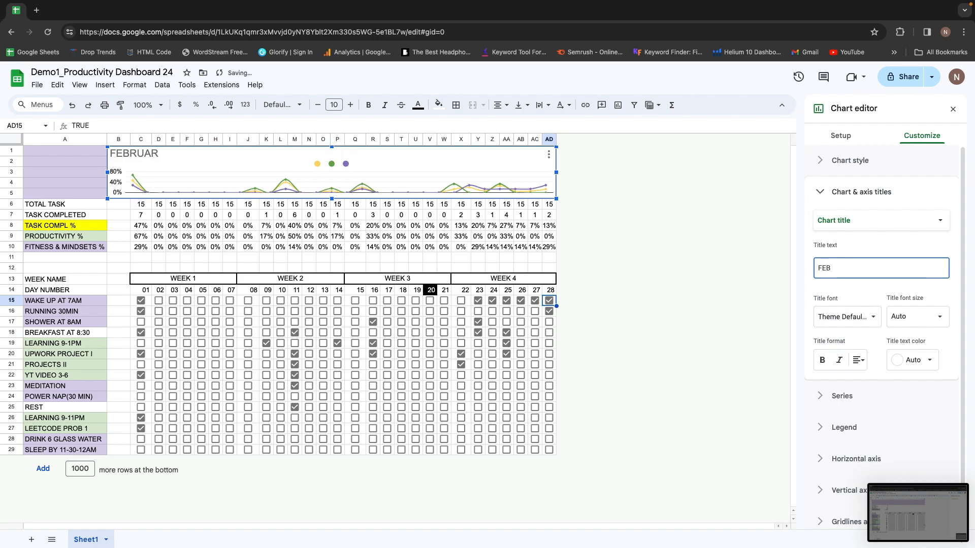
{"action": "type", "text": "RUARY DAILY"}
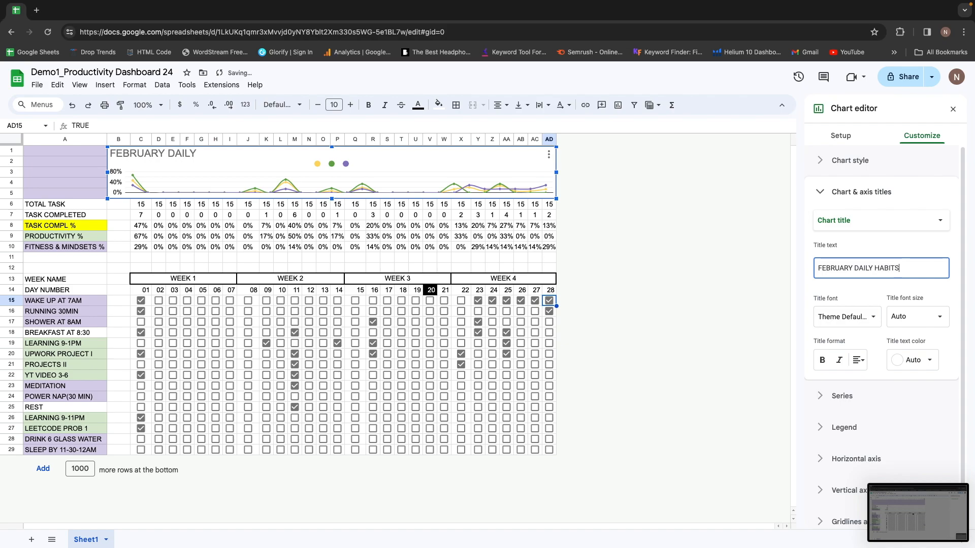
{"action": "type", "text": " HABITS"}
{"action": "key", "text": "BackSpace"}
{"action": "key", "text": "BackSpace"}
{"action": "key", "text": "BackSpace"}
{"action": "key", "text": "BackSpace"}
{"action": "key", "text": "BackSpace"}
{"action": "key", "text": "BackSpace"}
{"action": "type", "text": "TRACJER"}
{"action": "key", "text": "BackSpace"}
{"action": "key", "text": "BackSpace"}
{"action": "type", "text": "KE"}
Center the chart title and color its text dark purple.
{"action": "left_click", "coordinate": [858, 360]}
{"action": "left_click", "coordinate": [869, 382]}
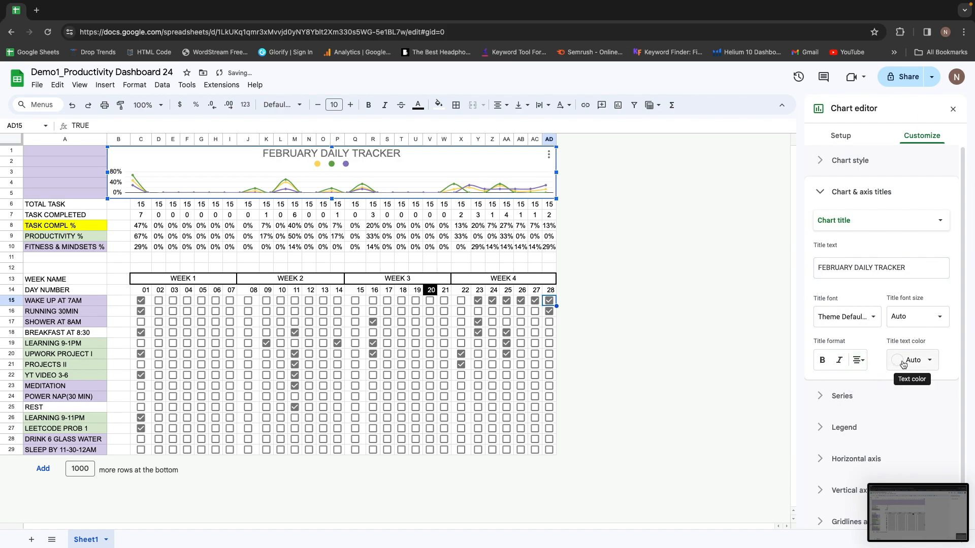
{"action": "left_click", "coordinate": [897, 361]}
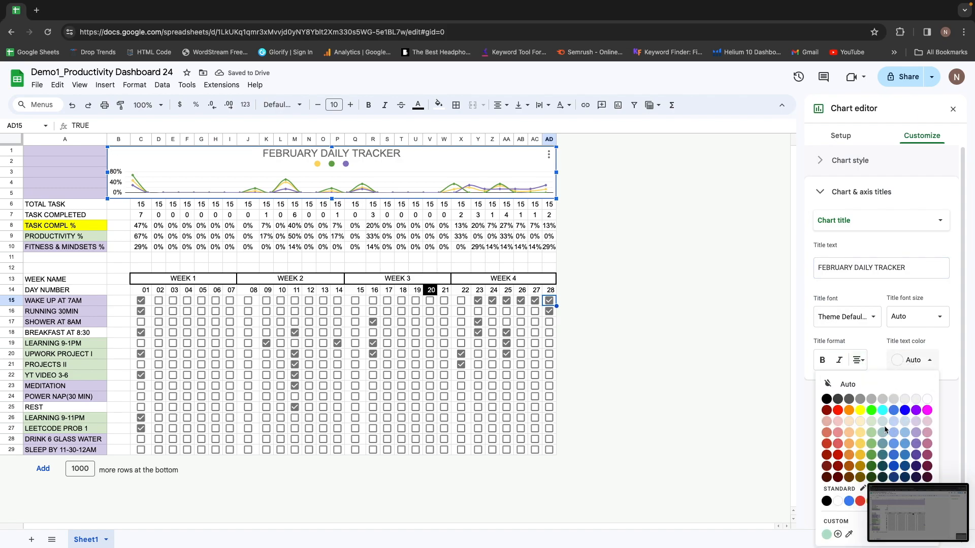
{"action": "left_click", "coordinate": [916, 456]}
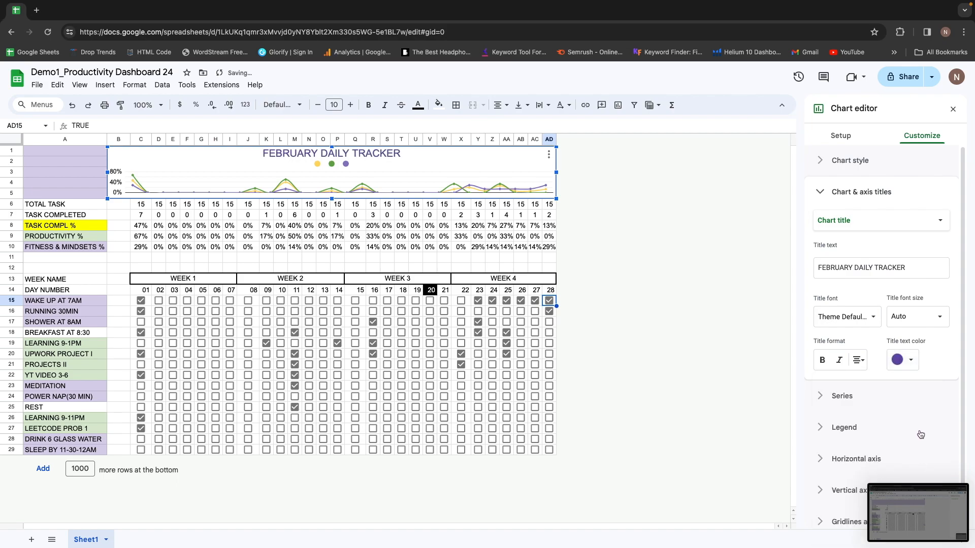
Set the chart legend's position to Bottom.
{"action": "left_click", "coordinate": [343, 165]}
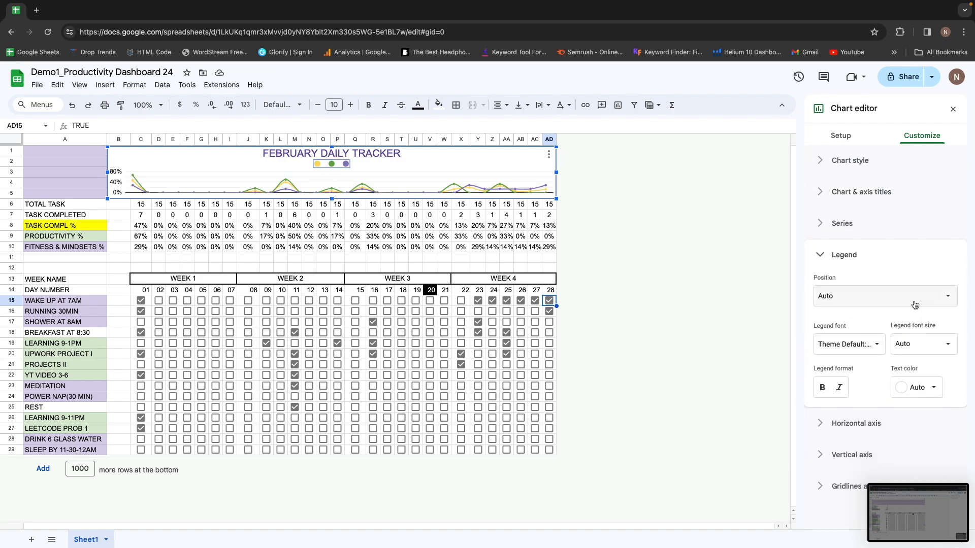
{"action": "left_click", "coordinate": [874, 303]}
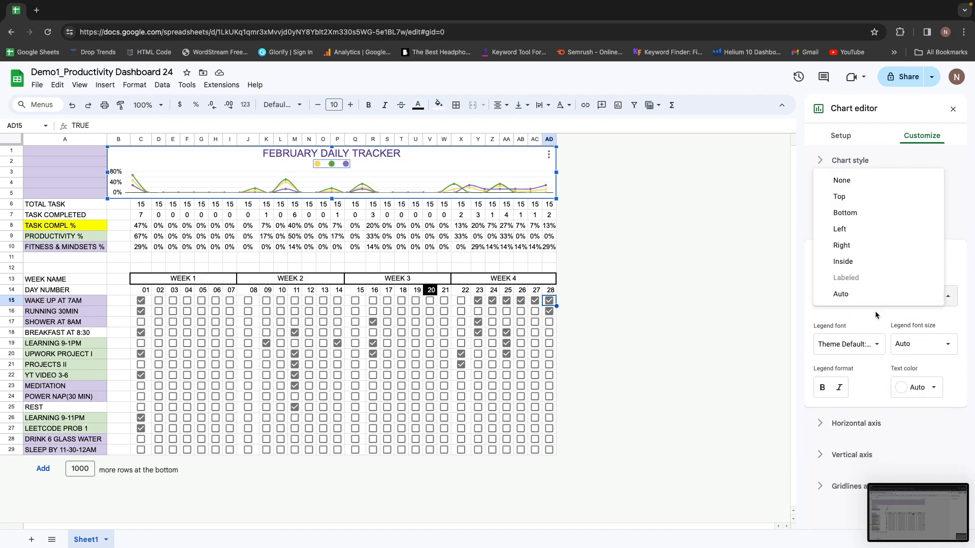
{"action": "left_click", "coordinate": [863, 217]}
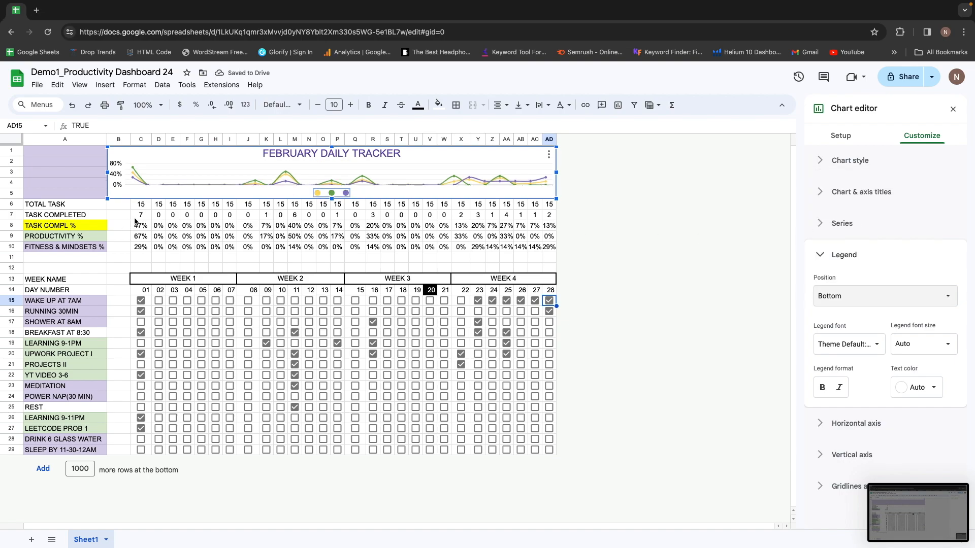
Fill the TASK COMPL % label cell with a soft light yellow to match its chart line.
{"action": "left_click", "coordinate": [71, 227]}
{"action": "left_click", "coordinate": [438, 105]}
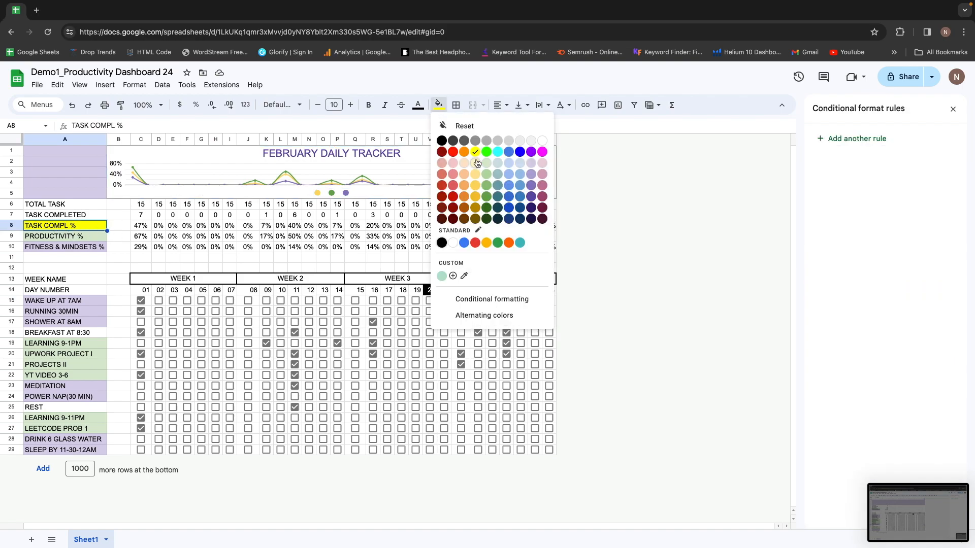
{"action": "left_click", "coordinate": [477, 185]}
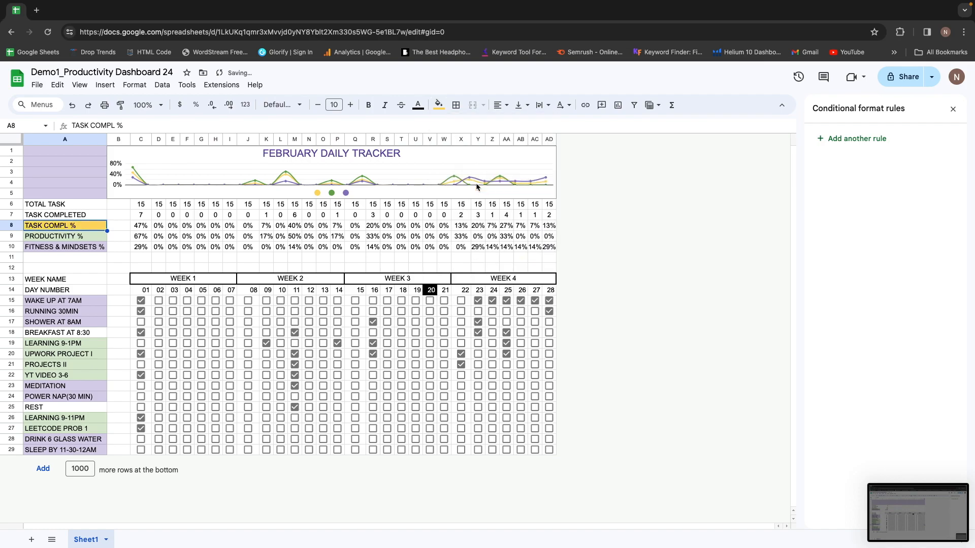
{"action": "left_click", "coordinate": [438, 106]}
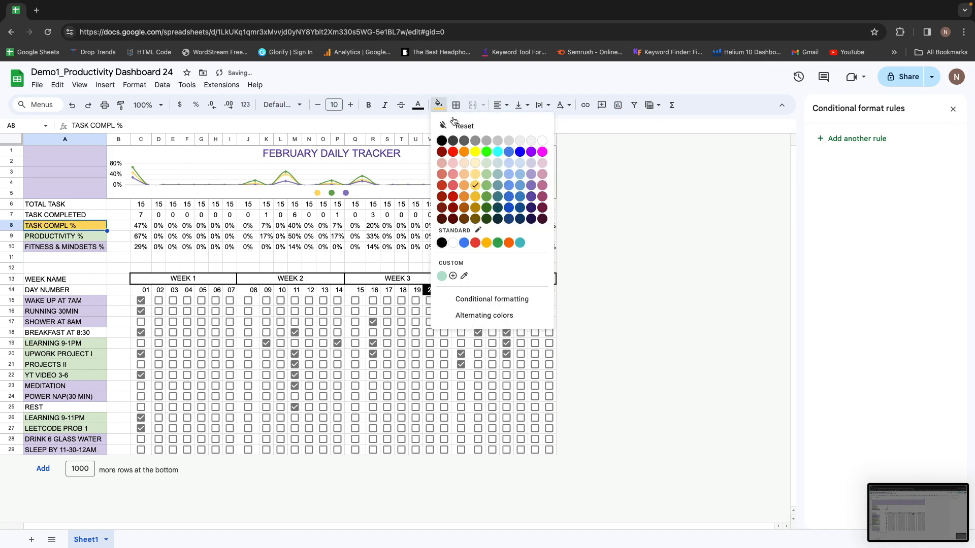
{"action": "left_click", "coordinate": [476, 174]}
{"action": "left_click", "coordinate": [642, 224]}
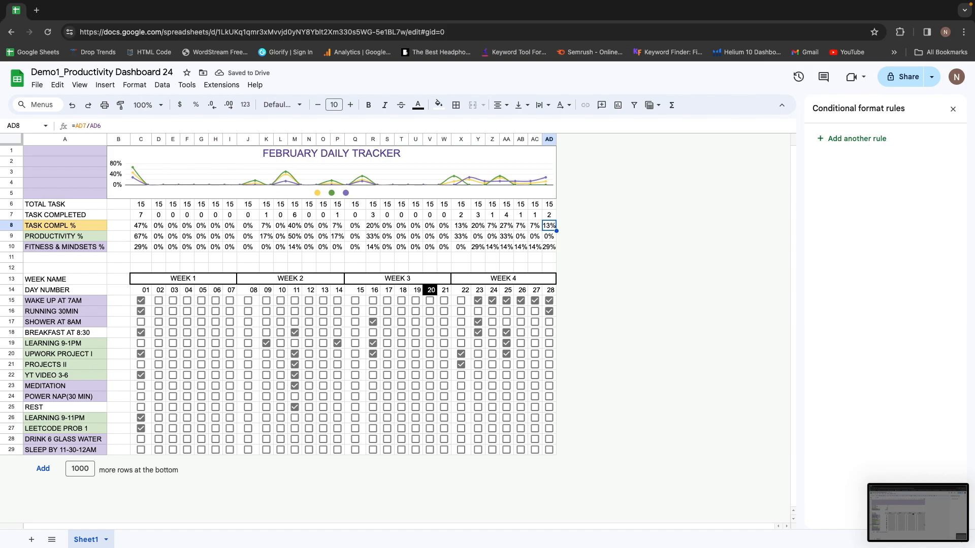
Fill the PRODUCTIVITY % label cell with the standard green to match its chart line.
{"action": "left_click", "coordinate": [50, 237]}
{"action": "left_click", "coordinate": [439, 105]}
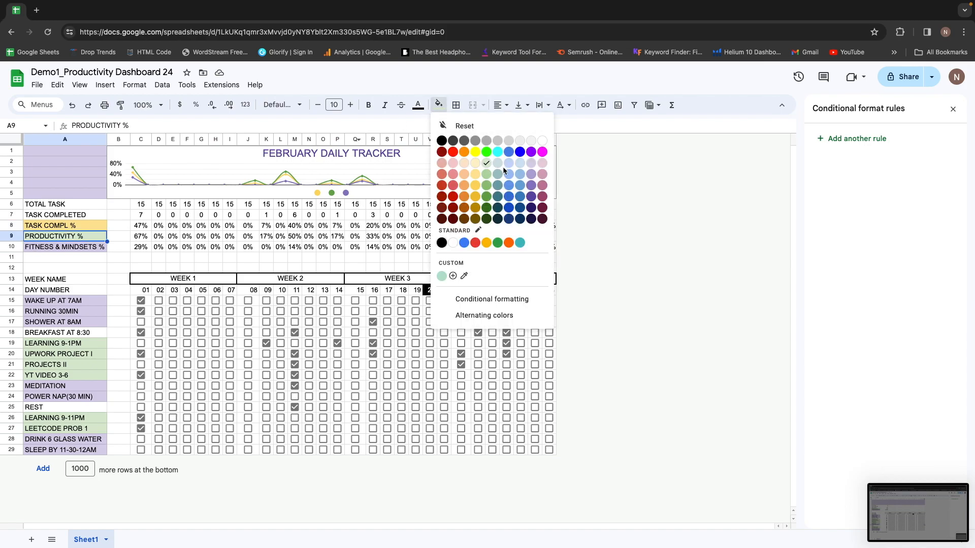
{"action": "left_click", "coordinate": [486, 196]}
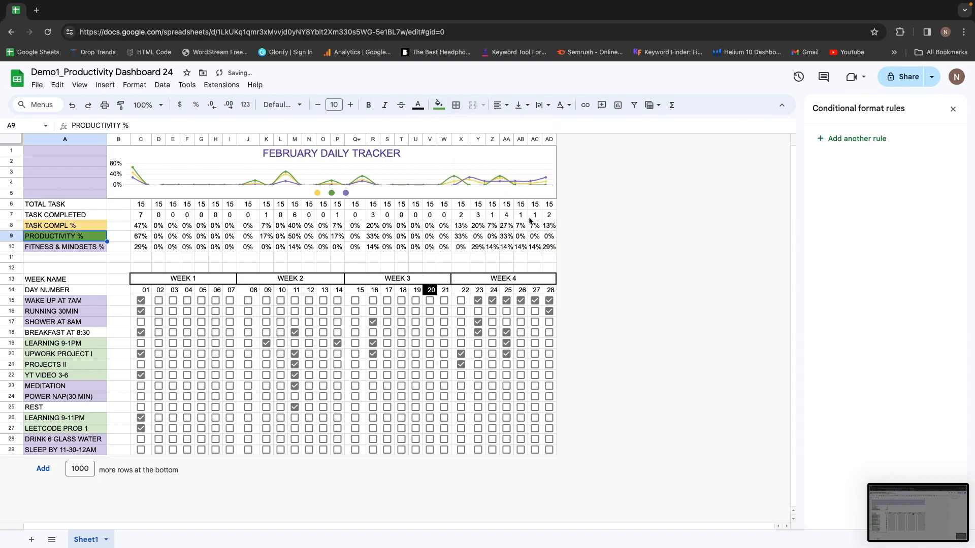
{"action": "left_click", "coordinate": [439, 105]}
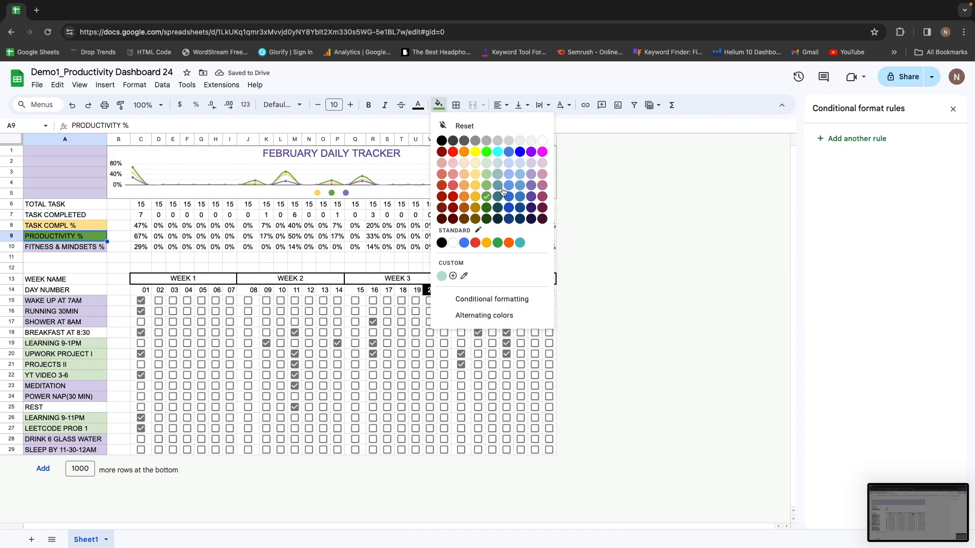
{"action": "left_click", "coordinate": [498, 242]}
{"action": "left_click", "coordinate": [548, 237]}
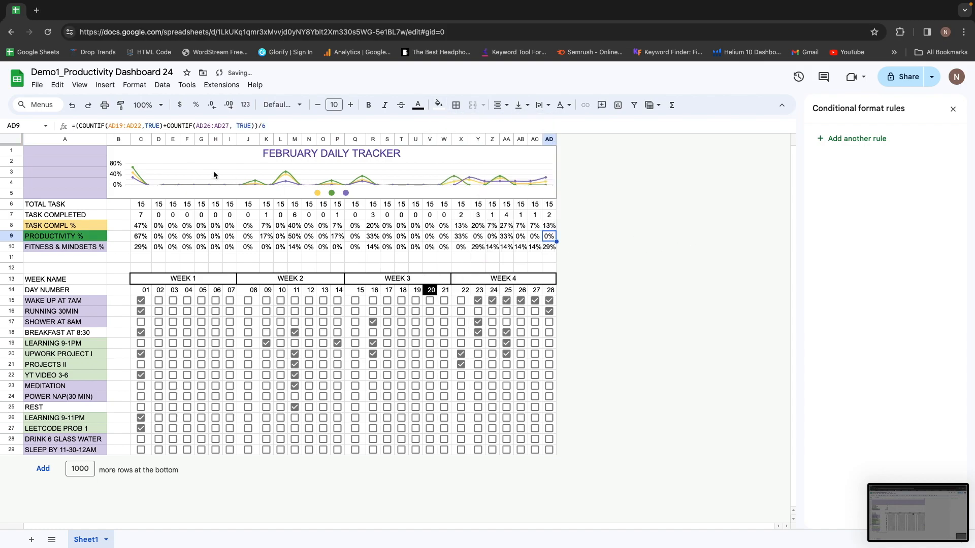
{"action": "left_click", "coordinate": [134, 171]}
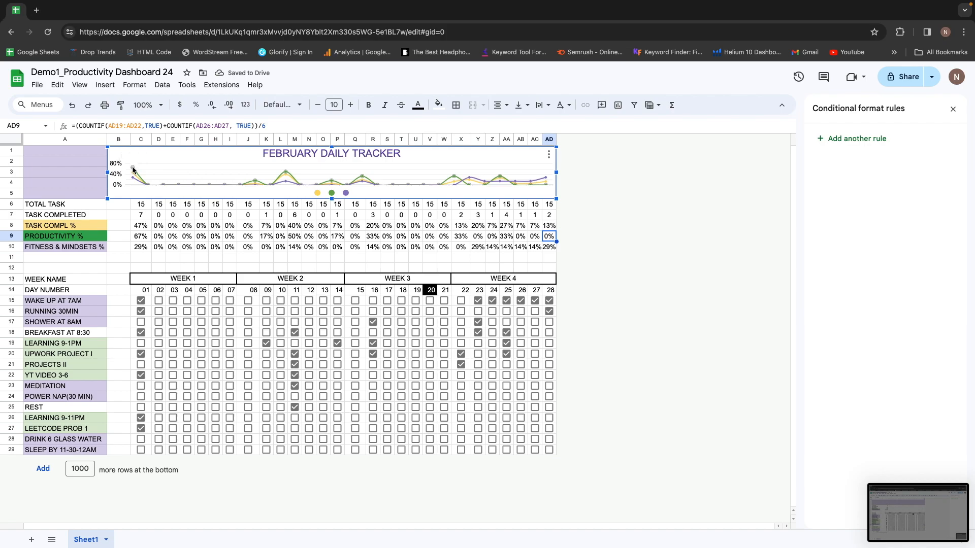
{"action": "double_click", "coordinate": [134, 171]}
{"action": "left_click", "coordinate": [824, 317]}
{"action": "left_click", "coordinate": [880, 459]}
{"action": "left_click", "coordinate": [549, 322]}
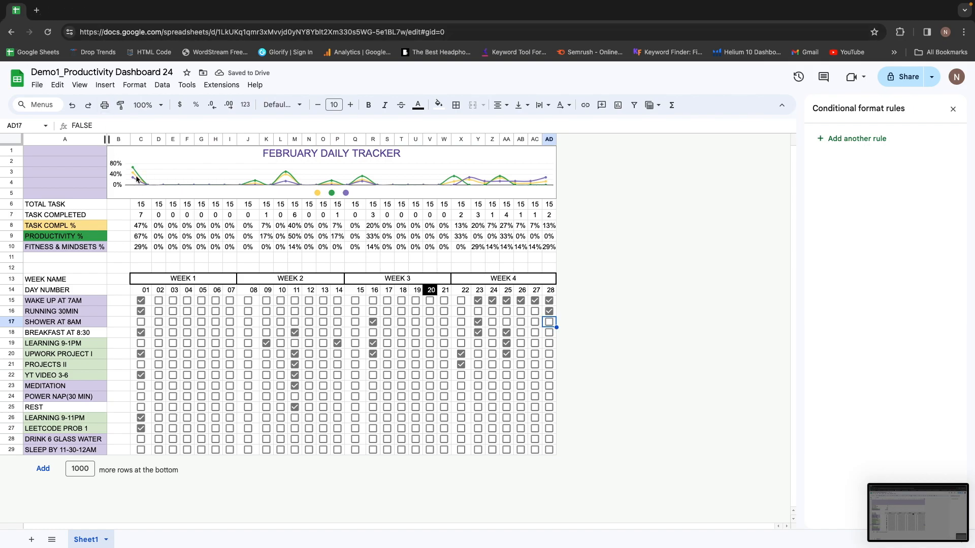
{"action": "key", "text": "Up"}
{"action": "key", "text": "Up"}
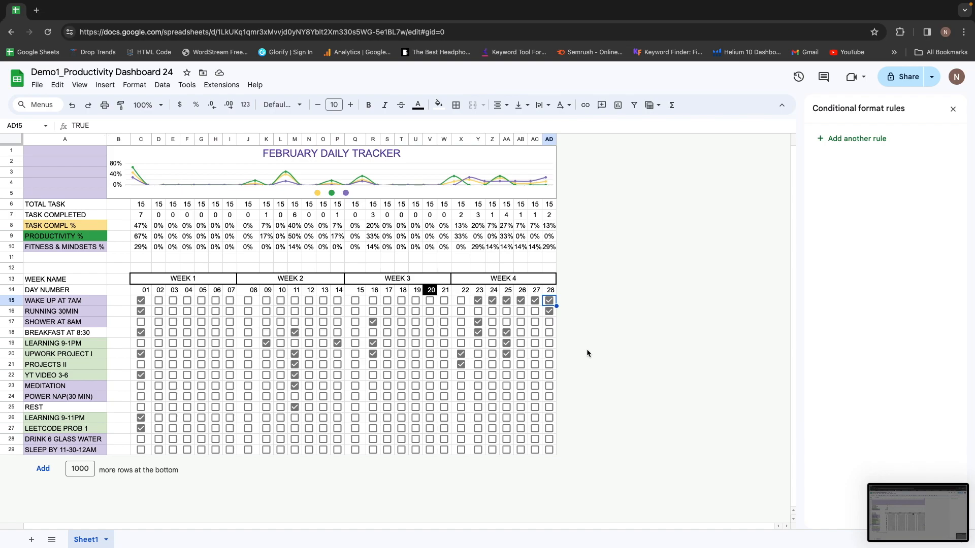
Tick WAKE UP, RUNNING, BREAKFAST, LEARNING 9-1PM, UPWORK PROJECT I, PROJECTS II, YT VIDEO, MEDITATION and REST for day 18.
{"action": "left_click", "coordinate": [402, 311]}
{"action": "left_click", "coordinate": [402, 300]}
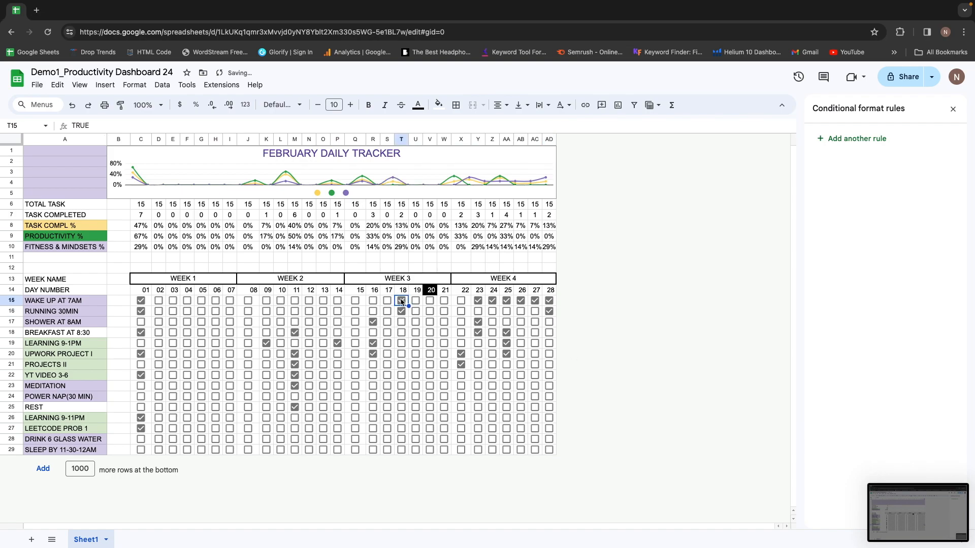
{"action": "left_click", "coordinate": [401, 333]}
{"action": "left_click", "coordinate": [402, 343]}
{"action": "left_click", "coordinate": [401, 354]}
{"action": "left_click", "coordinate": [401, 364]}
{"action": "left_click", "coordinate": [402, 376]}
{"action": "left_click", "coordinate": [402, 386]}
{"action": "left_click", "coordinate": [402, 407]}
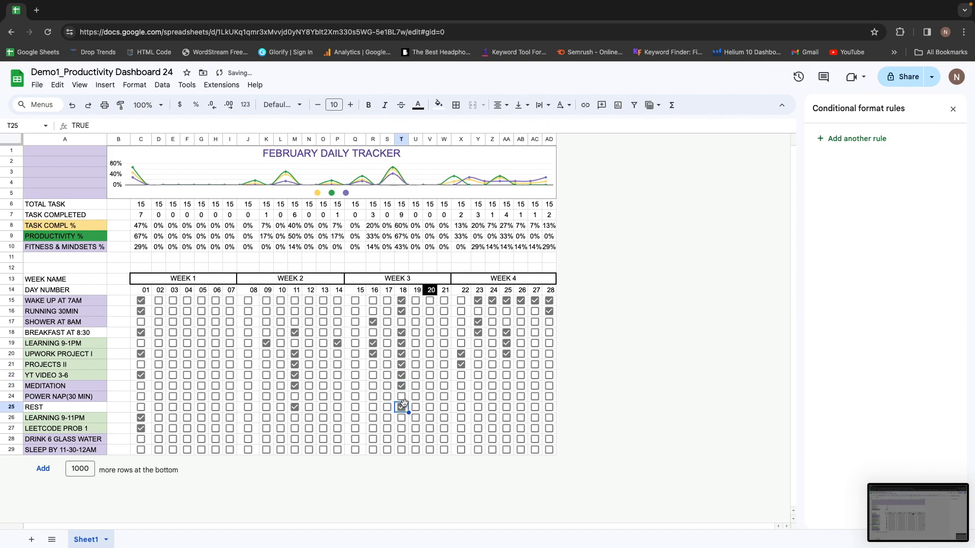
Tick PROJECTS II for day 19, and UPWORK PROJECT I, YT VIDEO 3-6 and POWER NAP for day 20.
{"action": "left_click", "coordinate": [416, 365]}
{"action": "left_click", "coordinate": [431, 354]}
{"action": "left_click", "coordinate": [430, 375]}
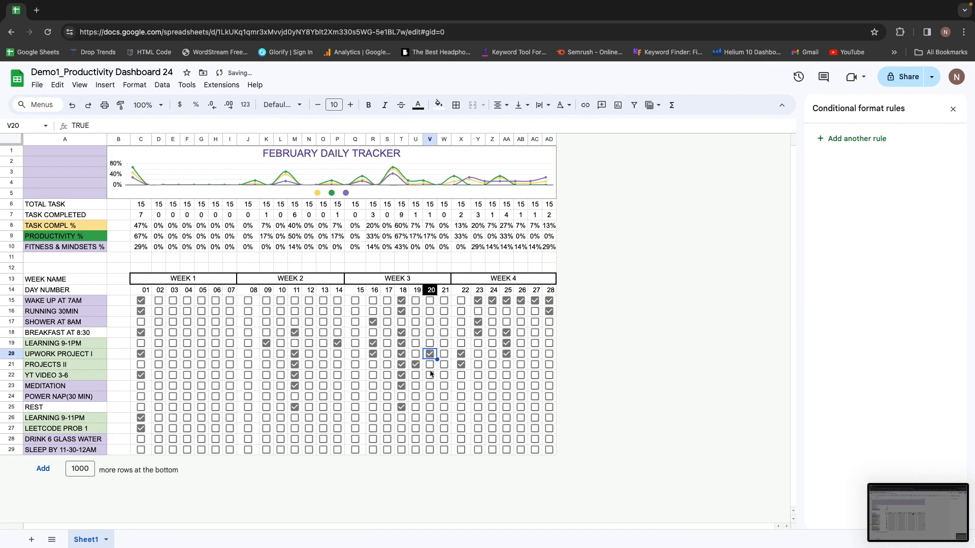
{"action": "left_click", "coordinate": [430, 397]}
Tick UPWORK PROJECT I, YT VIDEO 3-6 and POWER NAP for day 27, MEDITATION for day 24 and YT VIDEO 3-6 for day 23.
{"action": "left_click", "coordinate": [535, 353]}
{"action": "left_click", "coordinate": [535, 376]}
{"action": "left_click", "coordinate": [535, 396]}
{"action": "left_click", "coordinate": [492, 386]}
{"action": "left_click", "coordinate": [478, 375]}
{"action": "left_click", "coordinate": [453, 344]}
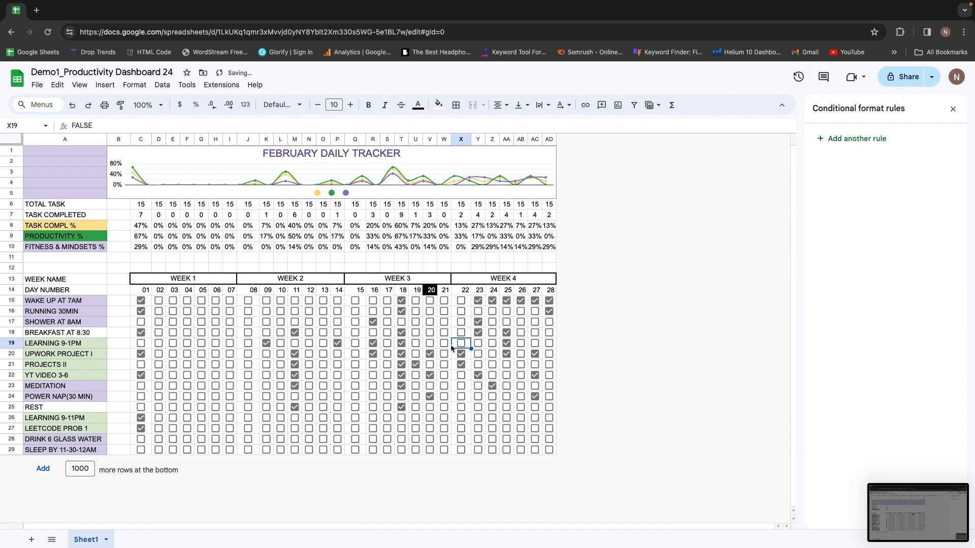
Tick BREAKFAST AT 8:30 for day 19 and SHOWER AT 8AM for day 12.
{"action": "left_click", "coordinate": [415, 332]}
{"action": "left_click", "coordinate": [309, 322]}
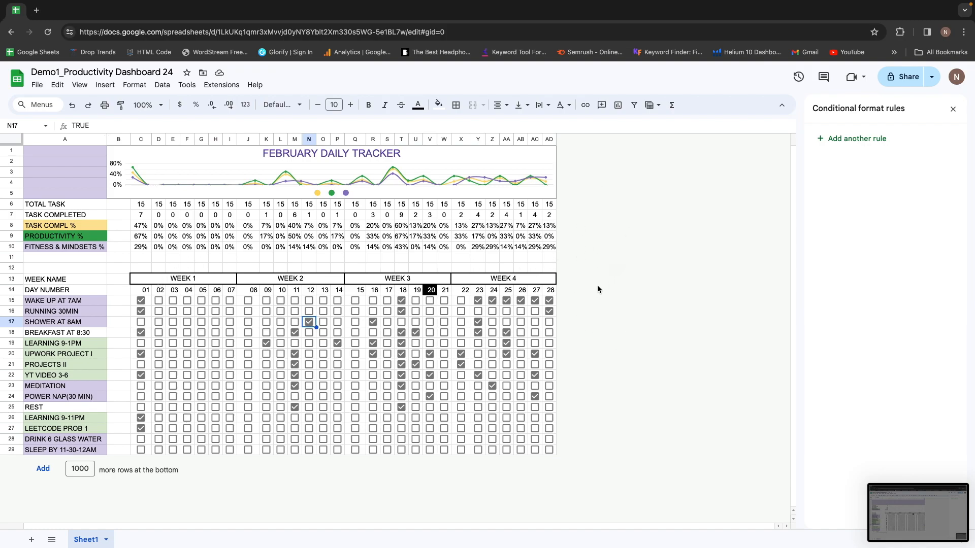
{"action": "key", "text": "ctrl+Left"}
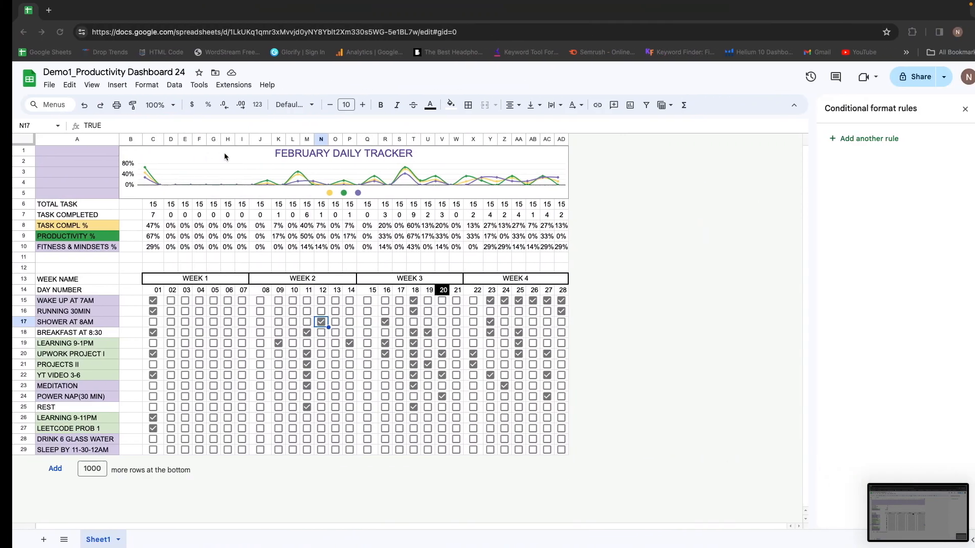
Insert two new columns, AE and AF, directly after the day 28 column AD.
{"action": "left_click", "coordinate": [550, 140]}
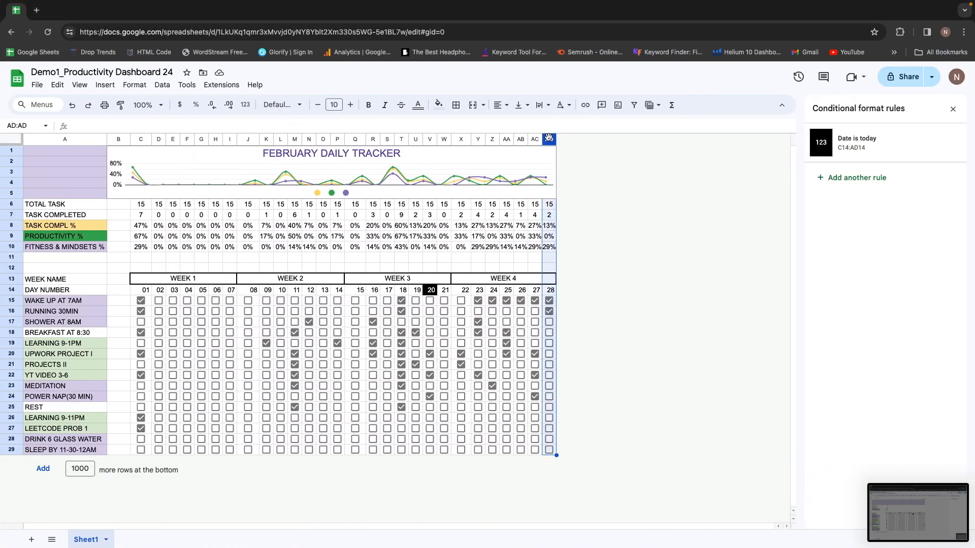
{"action": "right_click", "coordinate": [550, 140]}
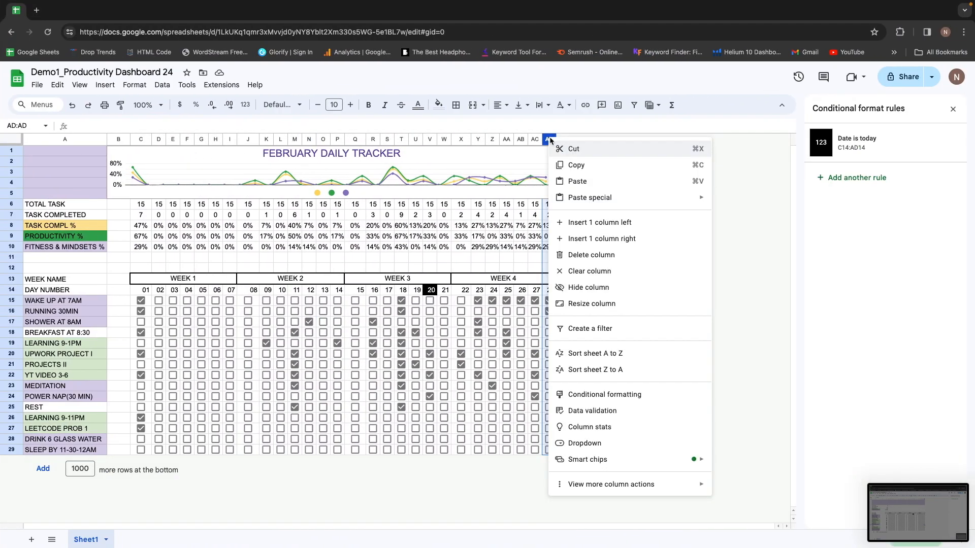
{"action": "left_click", "coordinate": [644, 242]}
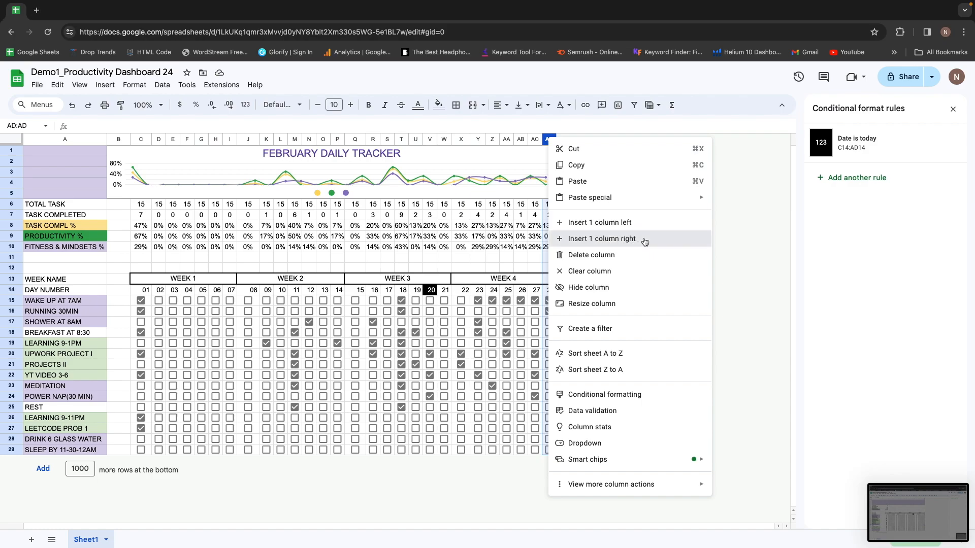
{"action": "right_click", "coordinate": [565, 143]}
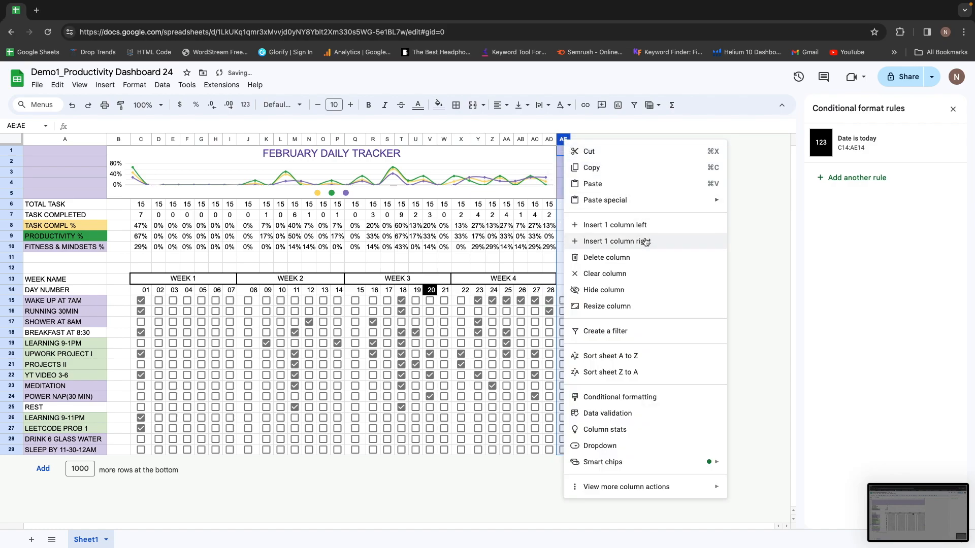
{"action": "left_click", "coordinate": [655, 246]}
{"action": "left_click", "coordinate": [655, 232]}
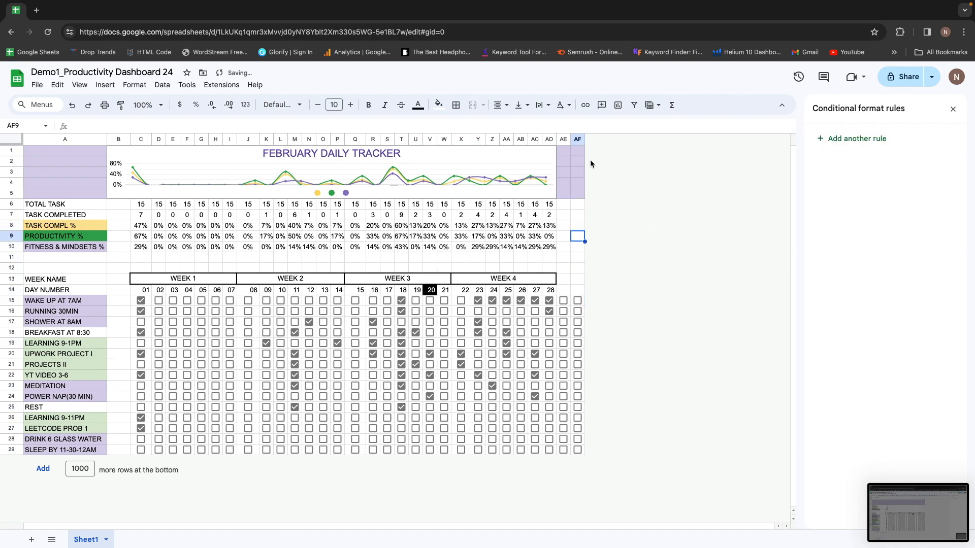
Widen columns AE and AF equally and delete the checkboxes from rows 15 to 29 of both columns.
{"action": "left_click", "coordinate": [567, 137]}
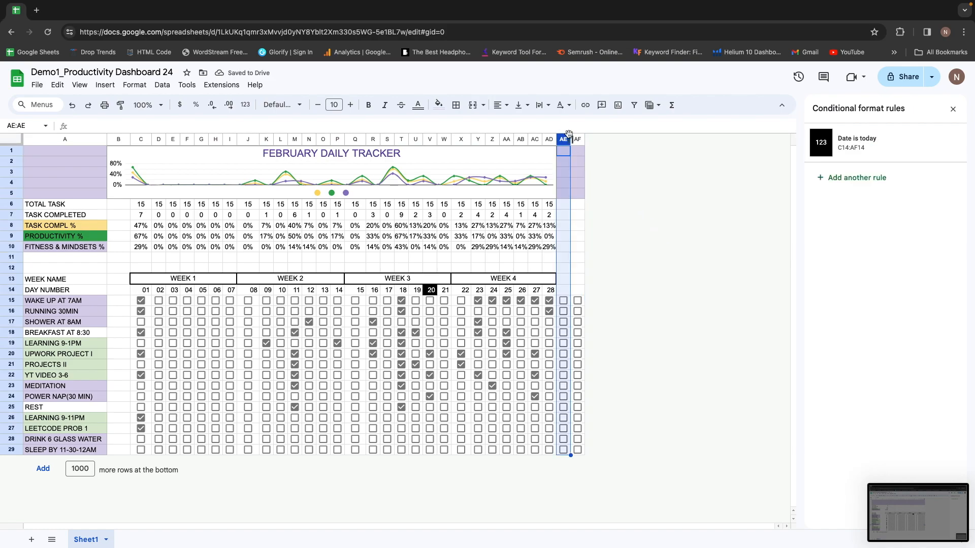
{"action": "left_click", "coordinate": [580, 139], "text": "shift"}
{"action": "left_click_drag", "start_coordinate": [584, 139], "coordinate": [618, 139]}
{"action": "left_click_drag", "start_coordinate": [599, 301], "coordinate": [627, 450]}
{"action": "key", "text": "Delete"}
Merge cells AE1 and AF1 into one header cell beside the chart.
{"action": "left_click", "coordinate": [580, 279]}
{"action": "key", "text": "Up"}
{"action": "key", "text": "Up"}
{"action": "key", "text": "Up"}
{"action": "key", "text": "Up"}
{"action": "key", "text": "Up"}
{"action": "key", "text": "Up"}
{"action": "key", "text": "Up"}
{"action": "key", "text": "Up"}
{"action": "key", "text": "Up"}
{"action": "key", "text": "Up"}
{"action": "key", "text": "Up"}
{"action": "key", "text": "Up"}
{"action": "key", "text": "Down"}
{"action": "key", "text": "Up"}
{"action": "key", "text": "Down"}
{"action": "key", "text": "Up"}
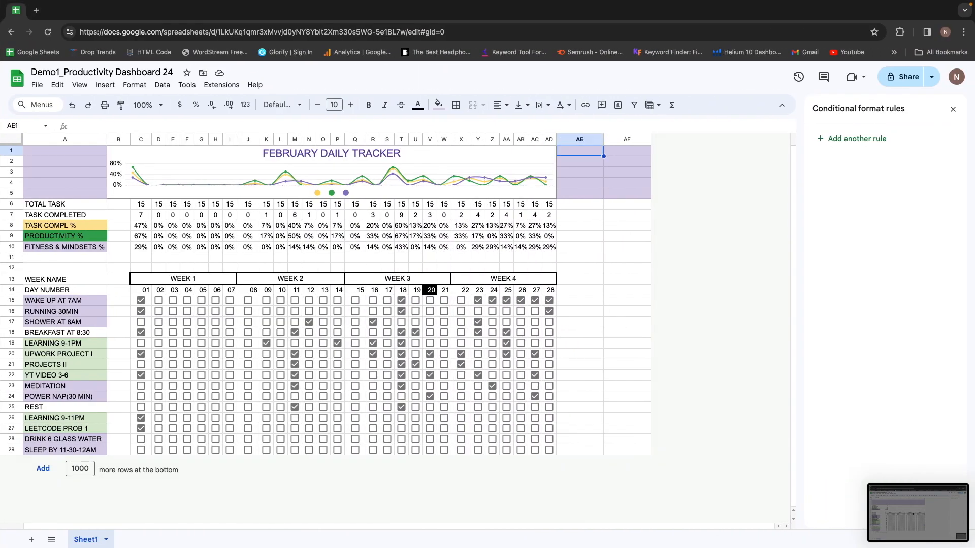
{"action": "key", "text": "shift+Right"}
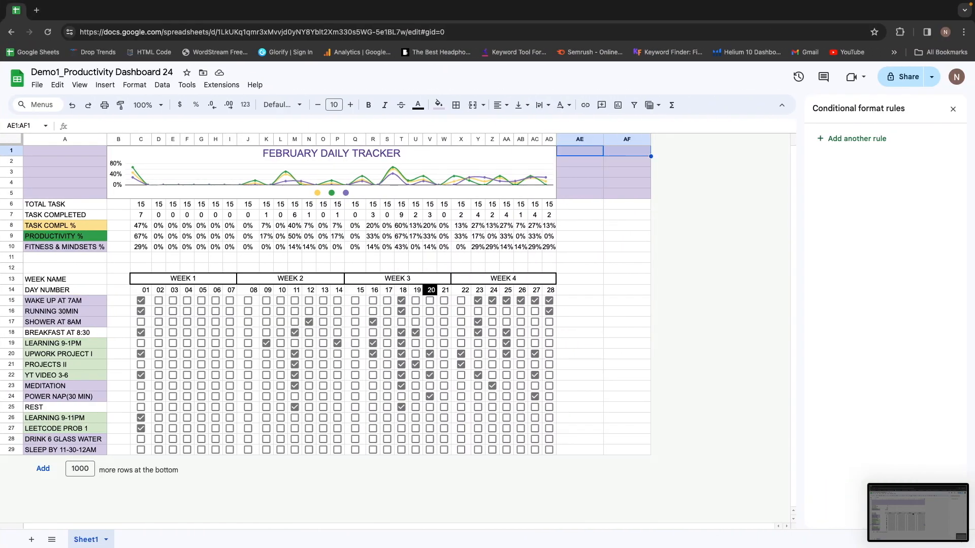
{"action": "left_click", "coordinate": [474, 105]}
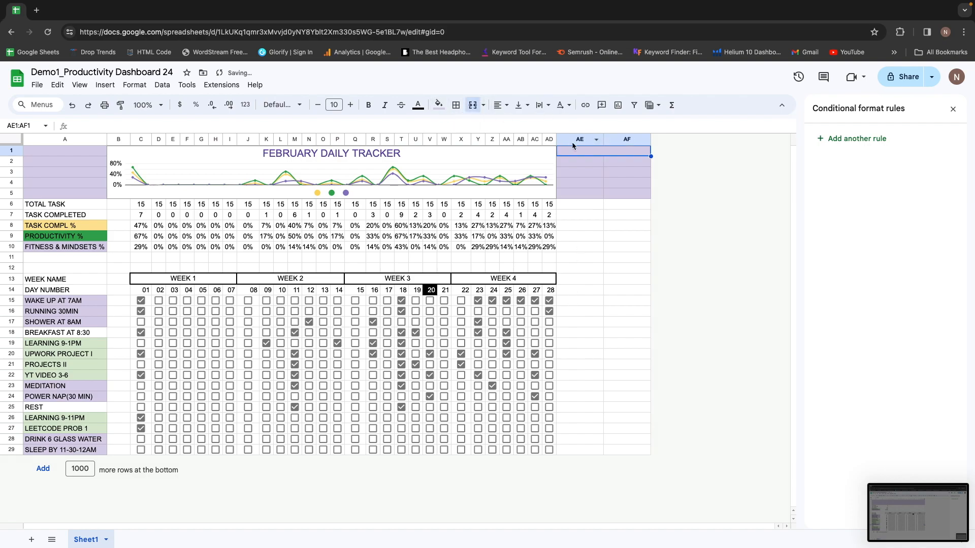
Enter the heading YOU HAVE PLANTED in the merged cell AE1:AF1, matching the Habit Tracker Demo reference sheet.
{"action": "double_click", "coordinate": [575, 151]}
{"action": "key", "text": "ctrl+Left"}
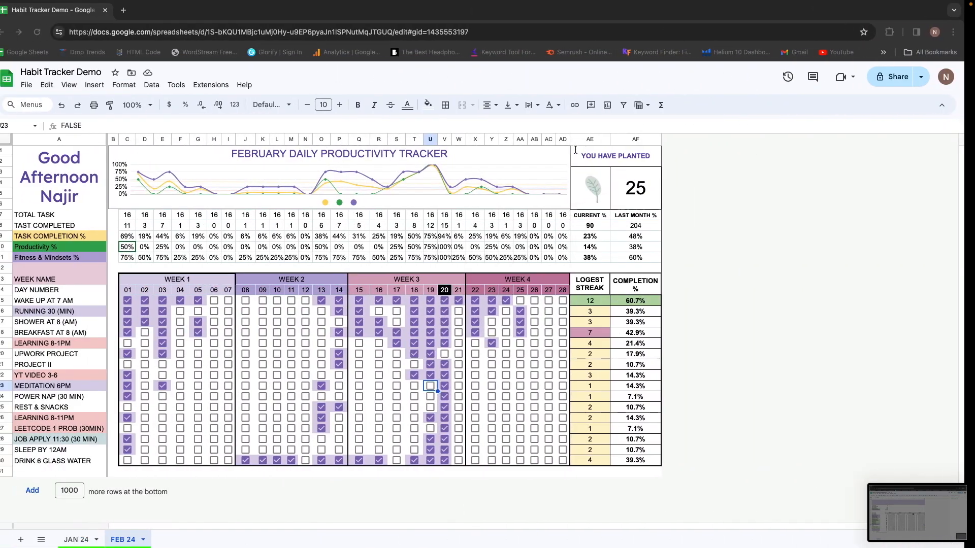
{"action": "key", "text": "ctrl+Right"}
{"action": "type", "text": "OU HAVE PLANTED"}
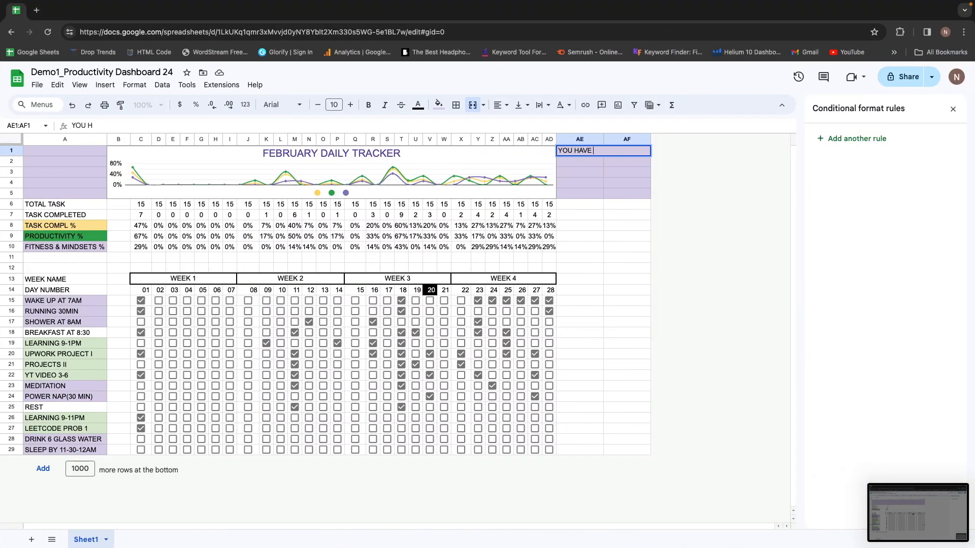
{"action": "key", "text": "Return"}
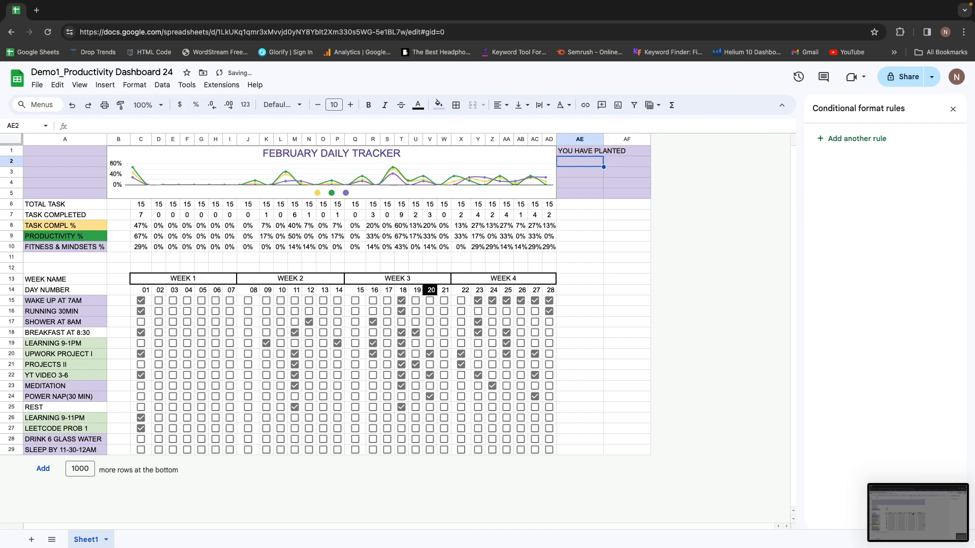
Merge cells AE2 to AE5 into one cell below the YOU HAVE PLANTED heading.
{"action": "key", "text": "shift+Down"}
{"action": "key", "text": "shift+Down"}
{"action": "key", "text": "shift+Up"}
{"action": "key", "text": "shift+Up"}
{"action": "key", "text": "shift+Down"}
{"action": "key", "text": "shift+Down"}
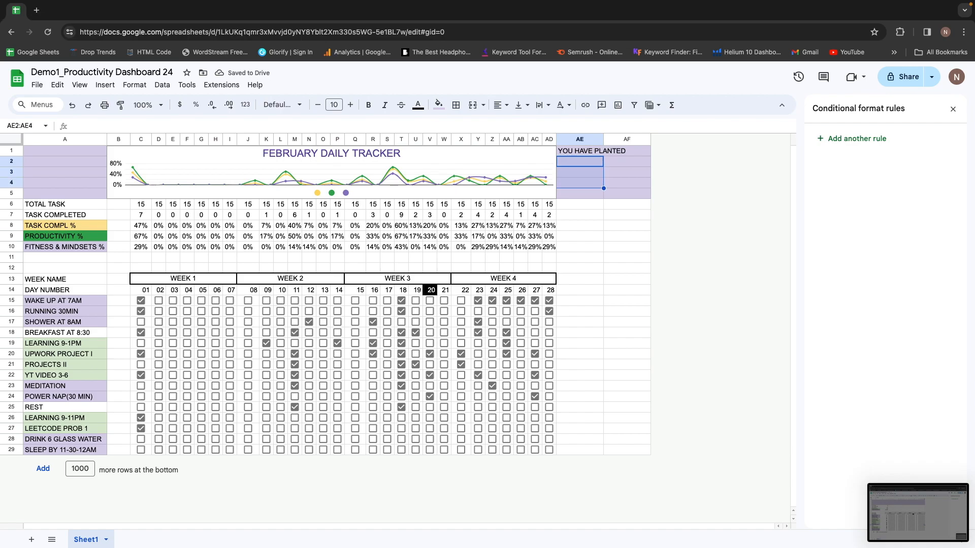
{"action": "key", "text": "shift+Down"}
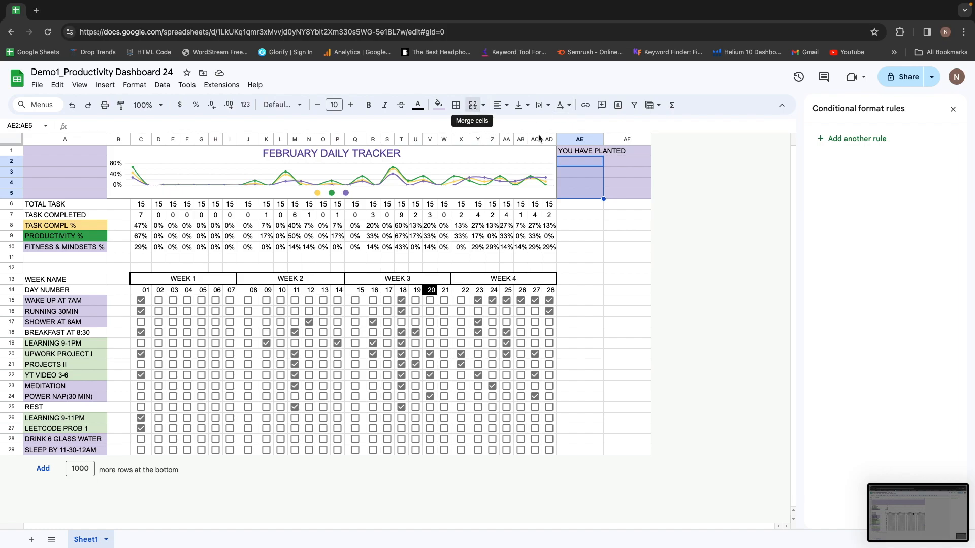
{"action": "left_click", "coordinate": [473, 105]}
Merge cells AF2 to AF5 into one cell next to the merged AE2:AE5 block.
{"action": "left_click", "coordinate": [632, 162]}
{"action": "key", "text": "shift+Down"}
{"action": "key", "text": "shift+Down"}
{"action": "key", "text": "shift+Down"}
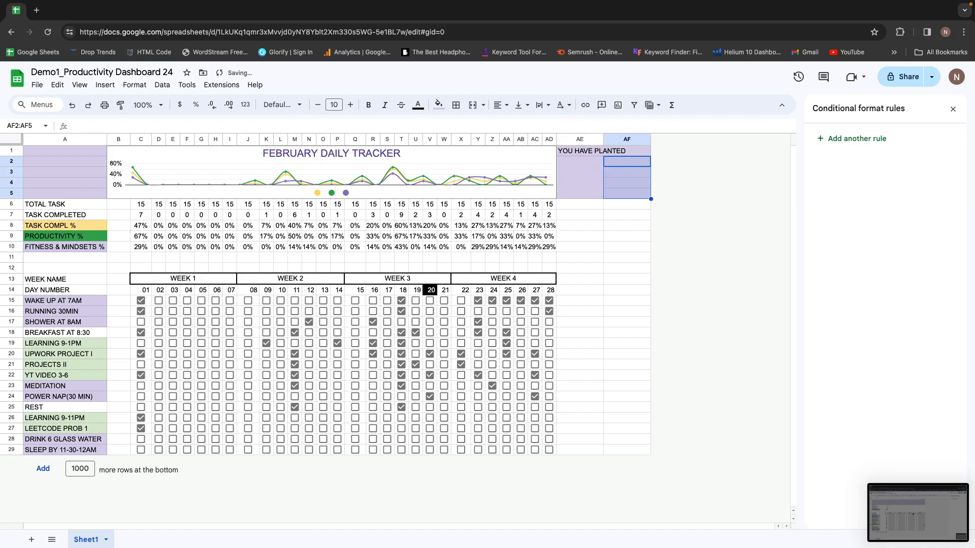
{"action": "left_click", "coordinate": [474, 107]}
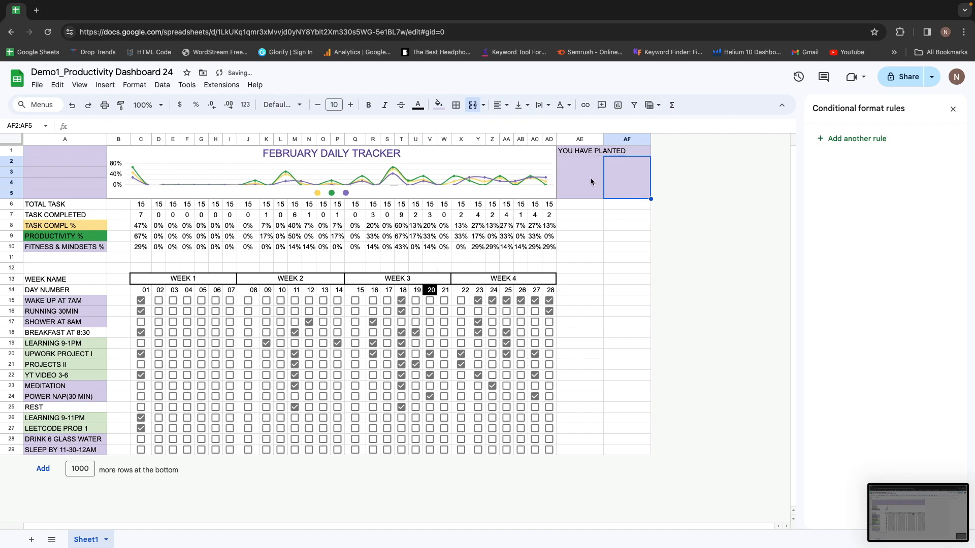
Insert the green monstera-leaf JPG from the Downloads folder as an image over the cells.
{"action": "left_click", "coordinate": [572, 182]}
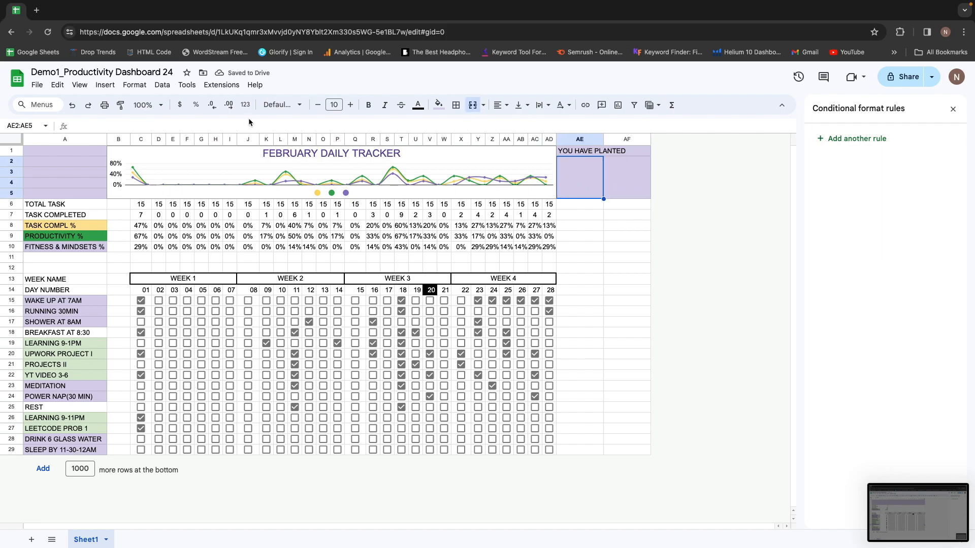
{"action": "left_click", "coordinate": [106, 85]}
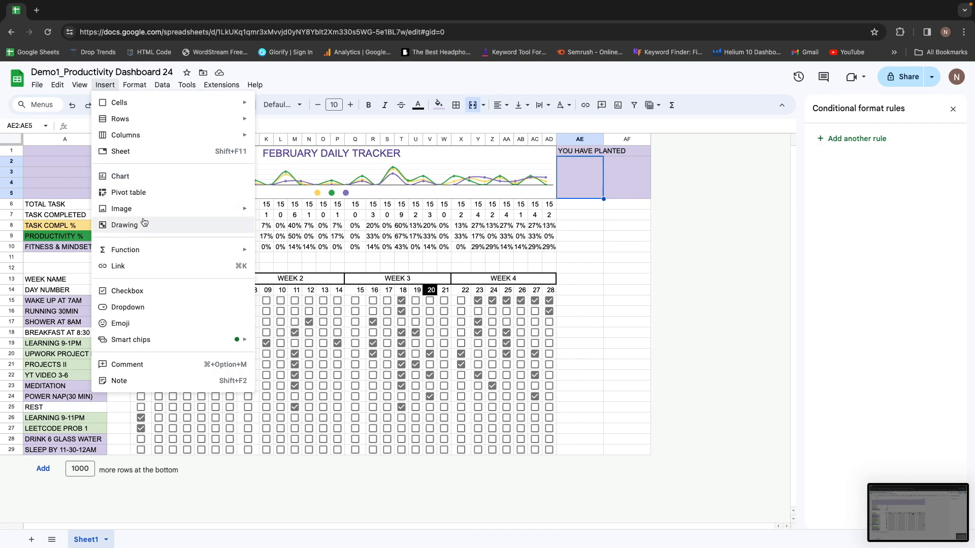
{"action": "mouse_move", "coordinate": [142, 212]}
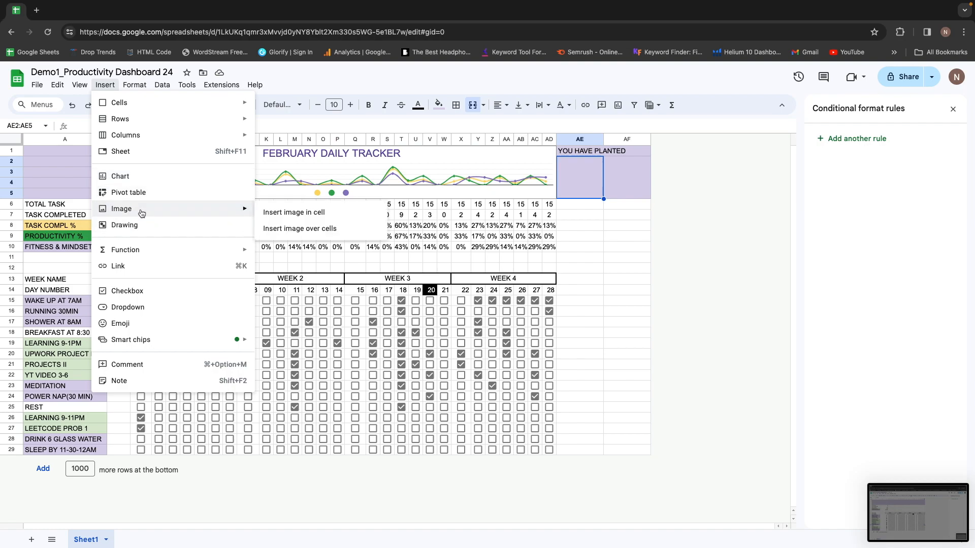
{"action": "left_click", "coordinate": [318, 230]}
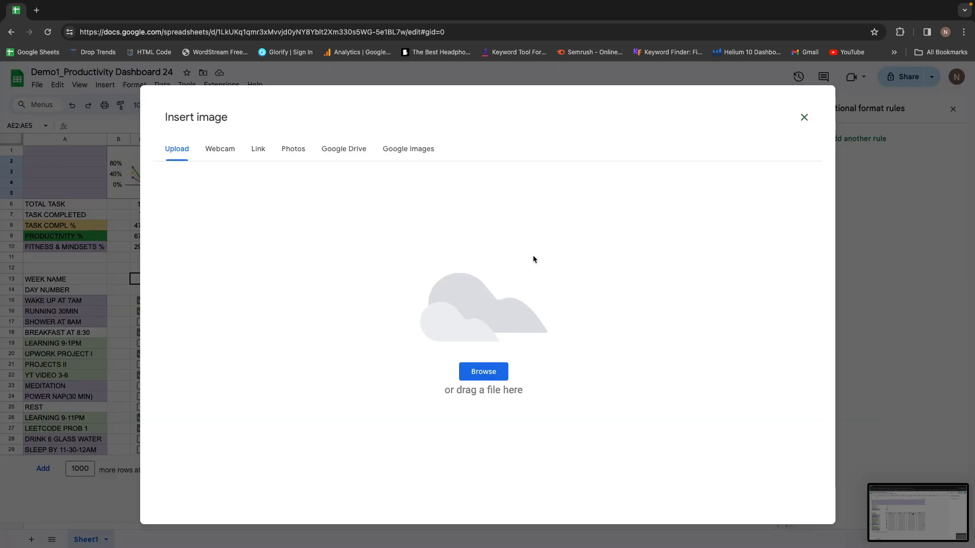
{"action": "left_click", "coordinate": [494, 321]}
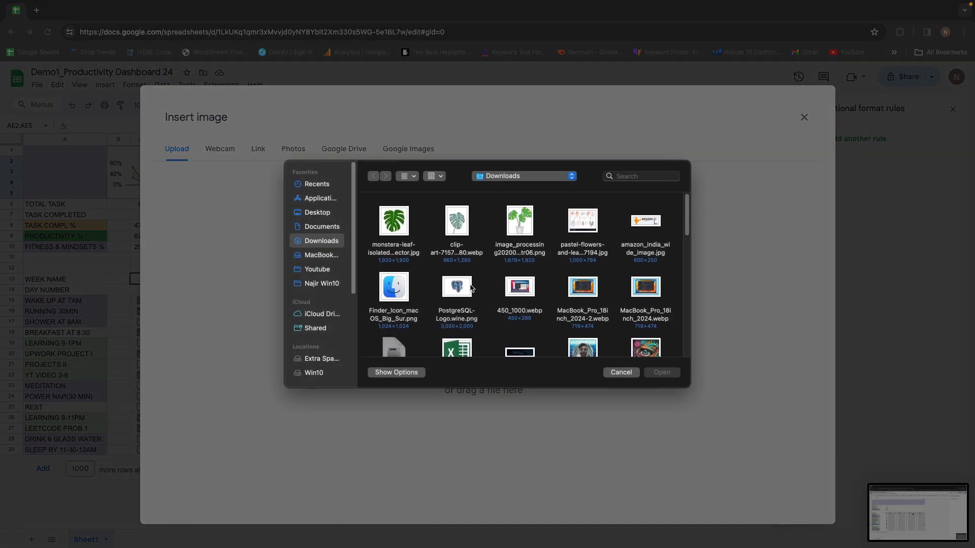
{"action": "left_click", "coordinate": [395, 218]}
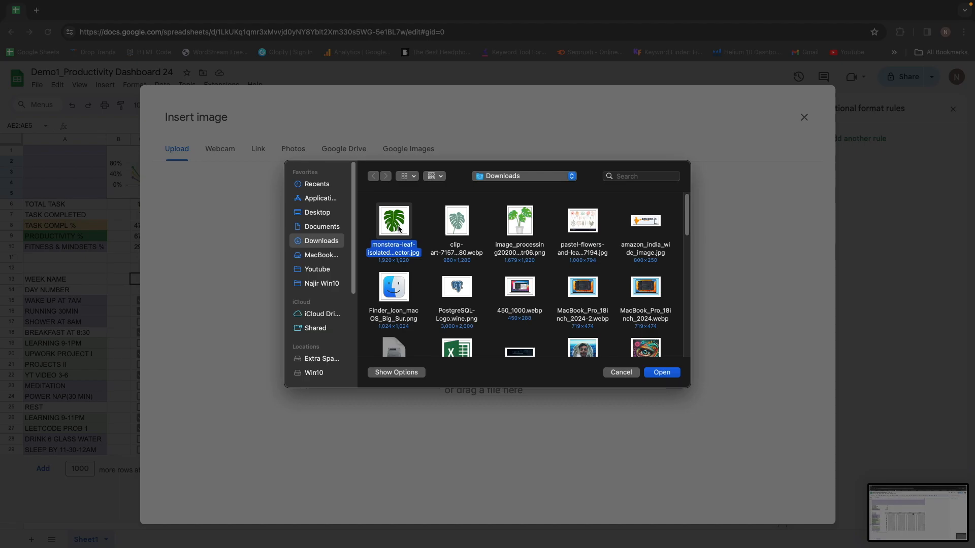
{"action": "left_click", "coordinate": [457, 224]}
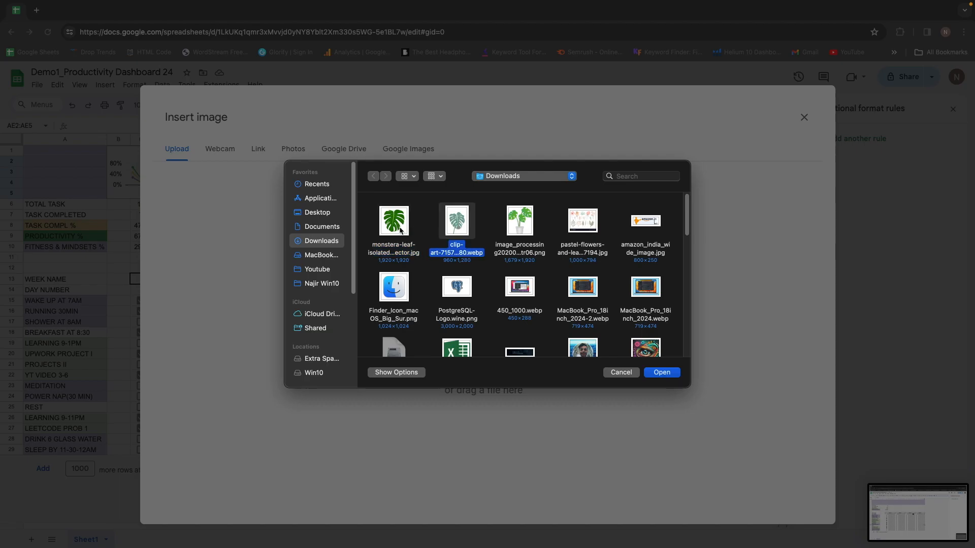
{"action": "left_click", "coordinate": [399, 228]}
{"action": "left_click", "coordinate": [661, 372]}
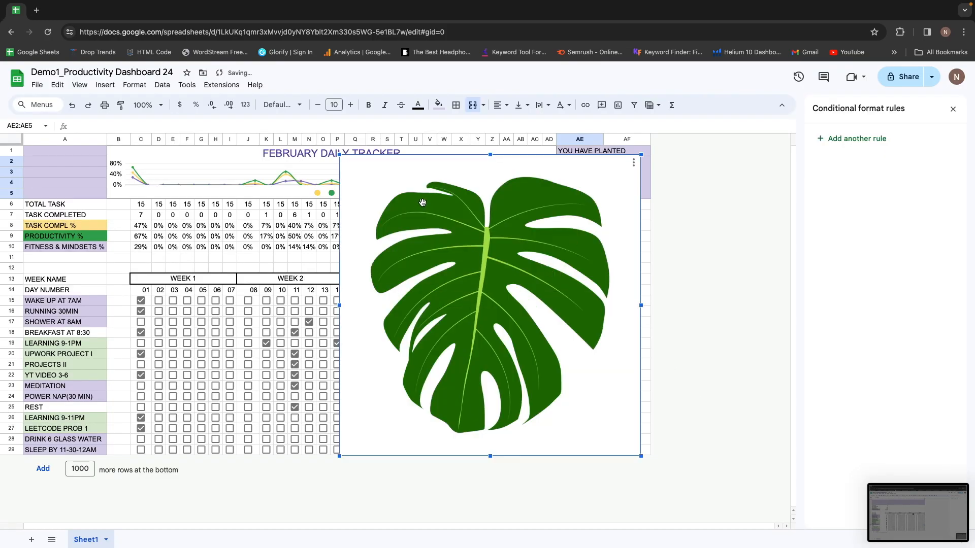
Shrink the leaf image and position it inside the merged cell AE2:AE5.
{"action": "left_click_drag", "start_coordinate": [339, 154], "coordinate": [592, 403]}
{"action": "left_click_drag", "start_coordinate": [621, 432], "coordinate": [594, 184]}
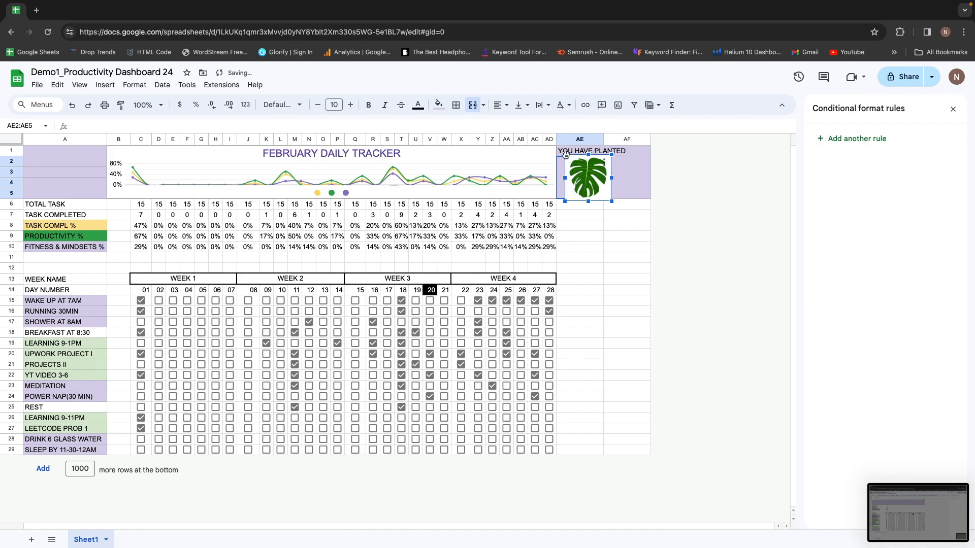
{"action": "left_click_drag", "start_coordinate": [566, 153], "coordinate": [578, 176]}
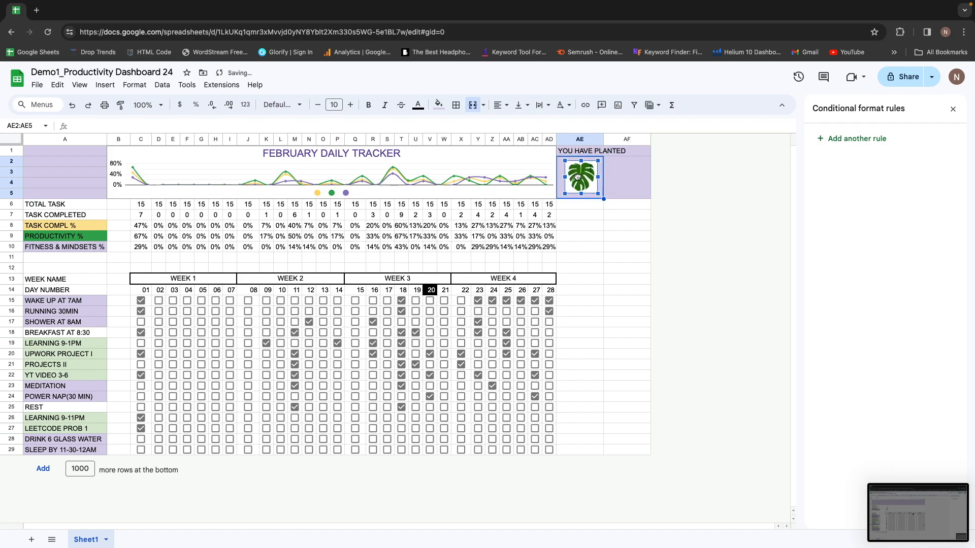
Start a COUNTIF formula in the merged cell AF2:AF5 and try to reference the TASK COMPLETED row as its range.
{"action": "left_click", "coordinate": [629, 192]}
{"action": "type", "text": "="}
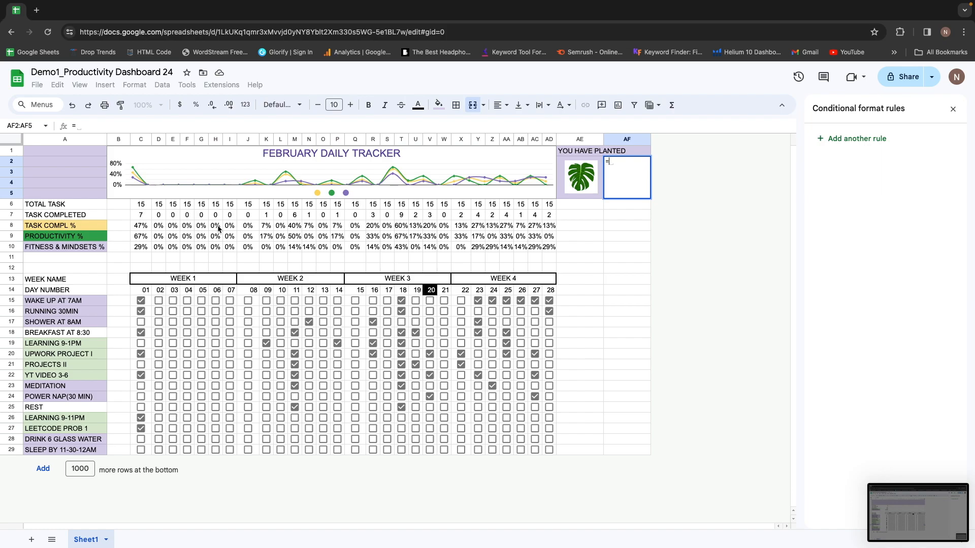
{"action": "type", "text": "COPU"}
{"action": "key", "text": "BackSpace"}
{"action": "key", "text": "BackSpace"}
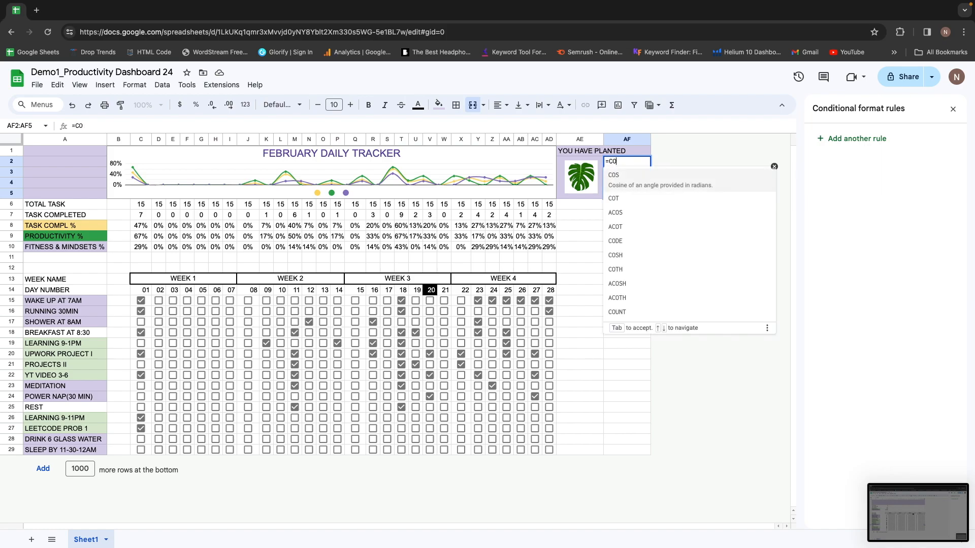
{"action": "type", "text": "UN"}
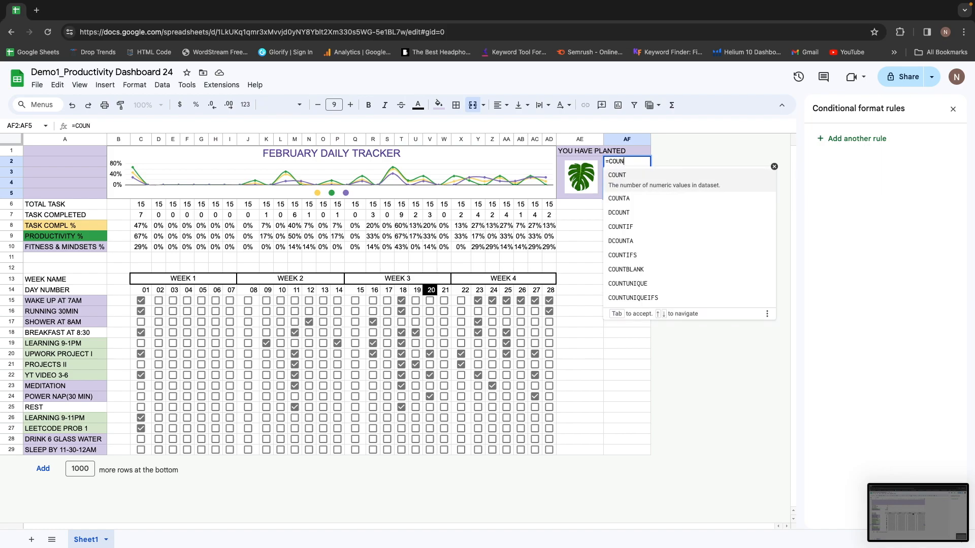
{"action": "type", "text": "TIF("}
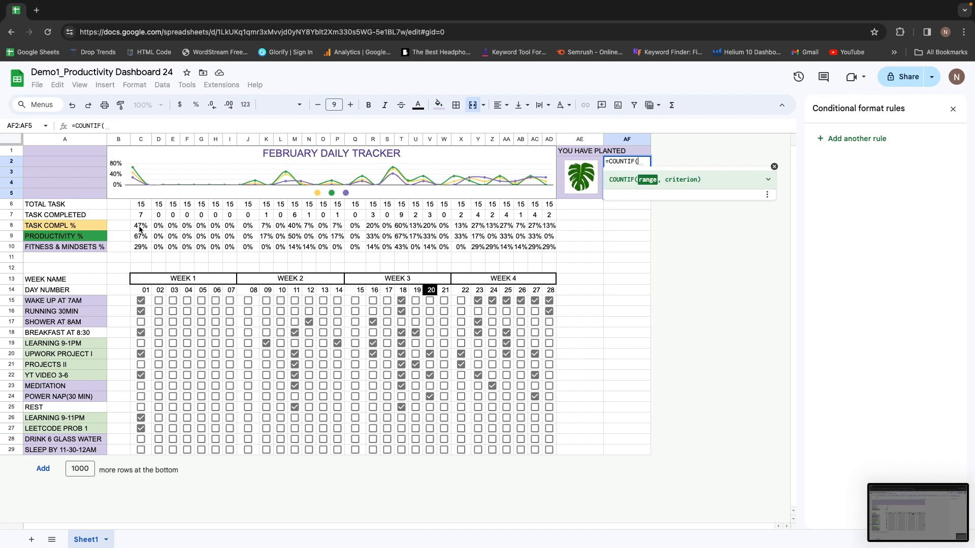
{"action": "left_click", "coordinate": [141, 215], "text": "shift"}
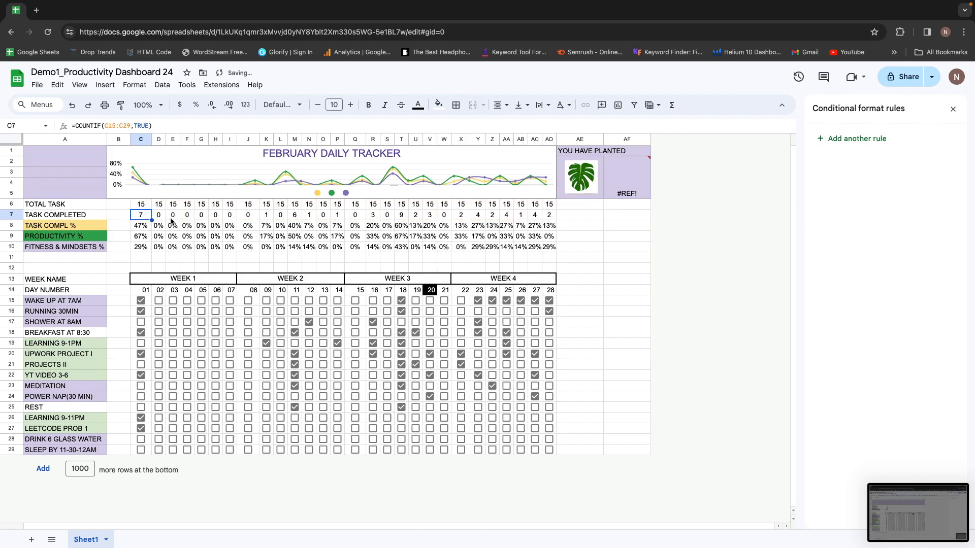
Replace the COUNTIF range with the TASK COMPLETED cells C7:AD7 and add the criterion >0.
{"action": "double_click", "coordinate": [642, 175]}
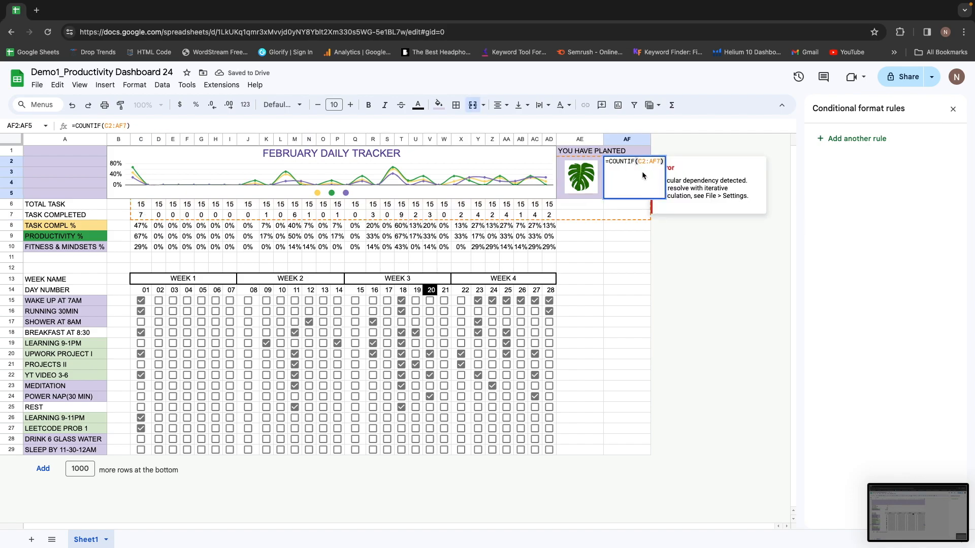
{"action": "key", "text": "BackSpace"}
{"action": "key", "text": "BackSpace"}
{"action": "key", "text": "BackSpace"}
{"action": "key", "text": "BackSpace"}
{"action": "key", "text": "BackSpace"}
{"action": "key", "text": "BackSpace"}
{"action": "key", "text": "BackSpace"}
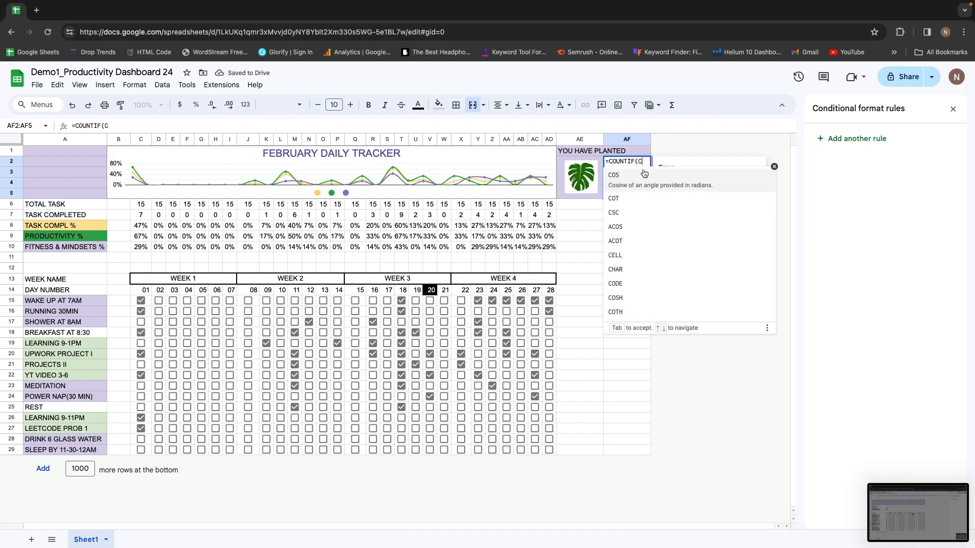
{"action": "left_click", "coordinate": [147, 215]}
{"action": "left_click_drag", "start_coordinate": [142, 215], "coordinate": [549, 215]}
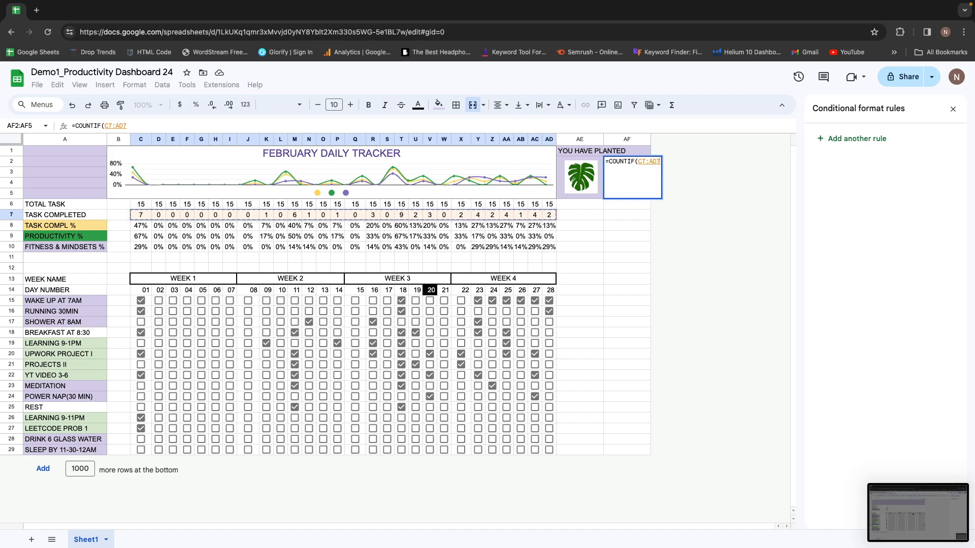
{"action": "type", "text": ","}
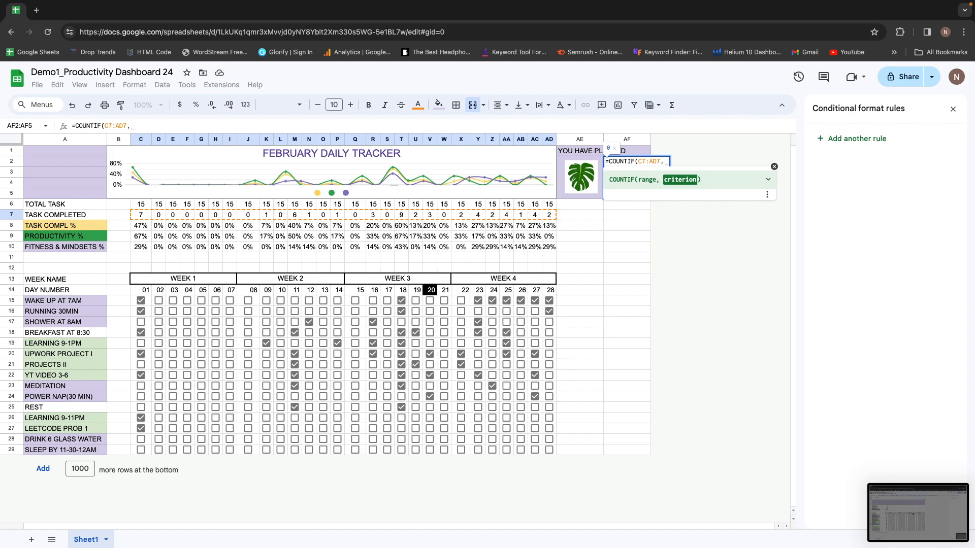
{"action": "type", "text": ">0"}
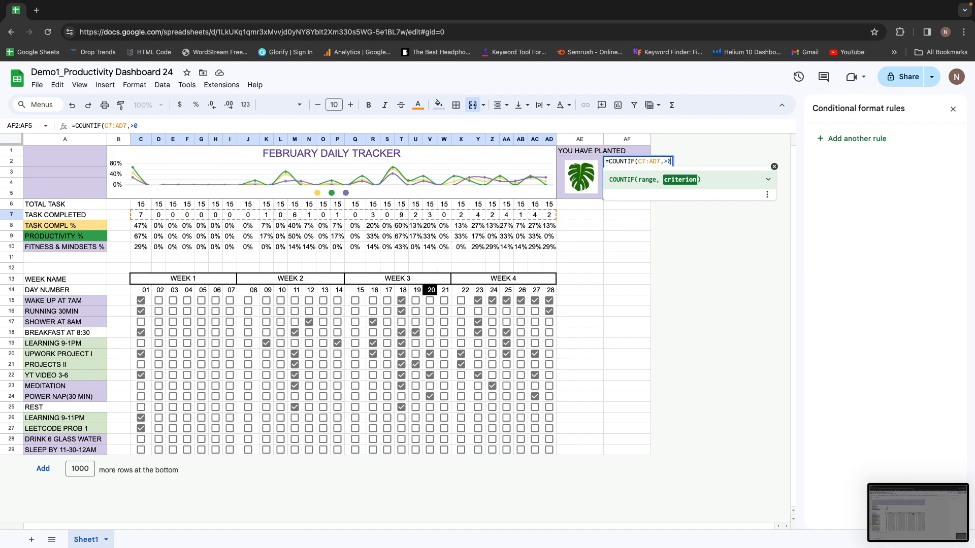
{"action": "key", "text": "Return"}
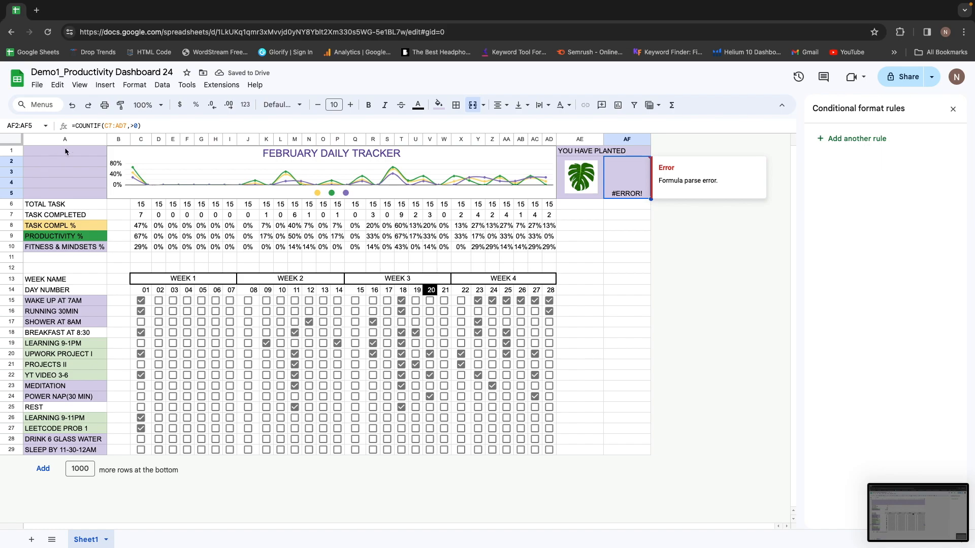
Correct the COUNTIF criterion to the quoted text ">0" so the formula reads =COUNTIF(C7:AD7,">0").
{"action": "left_click", "coordinate": [131, 125]}
{"action": "key", "text": "shift+Right"}
{"action": "key", "text": "shift+Right"}
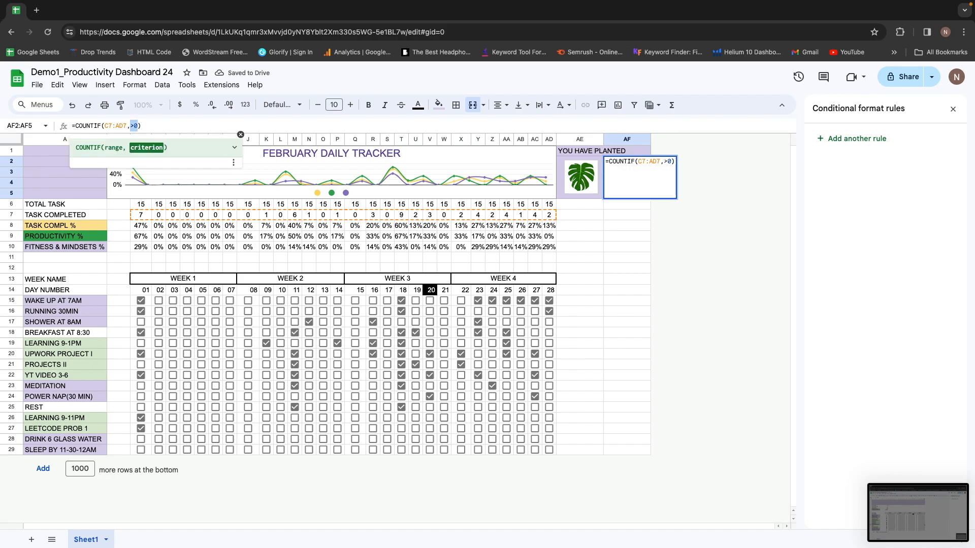
{"action": "key", "text": "BackSpace"}
{"action": "type", "text": "\""}
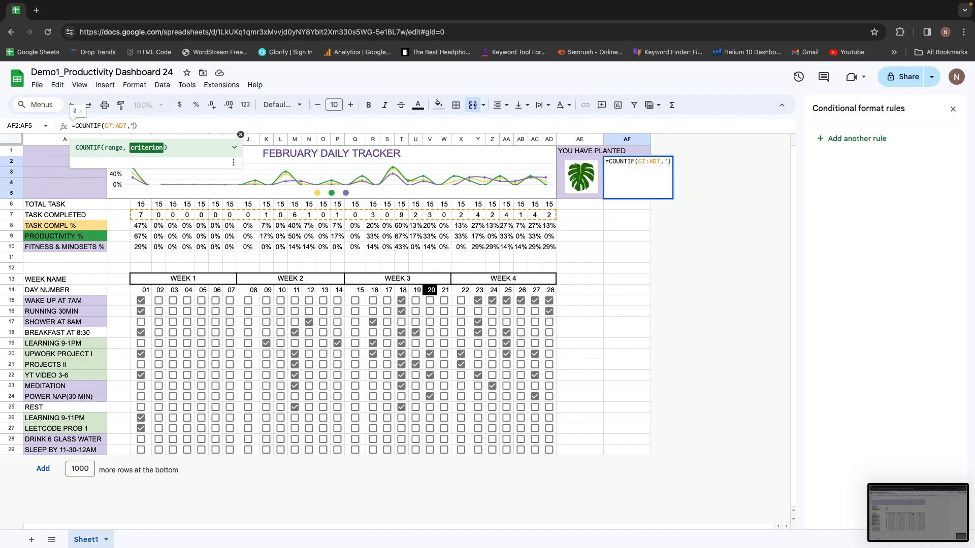
{"action": "type", "text": ">0"}
{"action": "key", "text": "Return"}
{"action": "key", "text": "Up"}
{"action": "key", "text": "Down"}
{"action": "key", "text": "Down"}
{"action": "key", "text": "Up"}
{"action": "key", "text": "Up"}
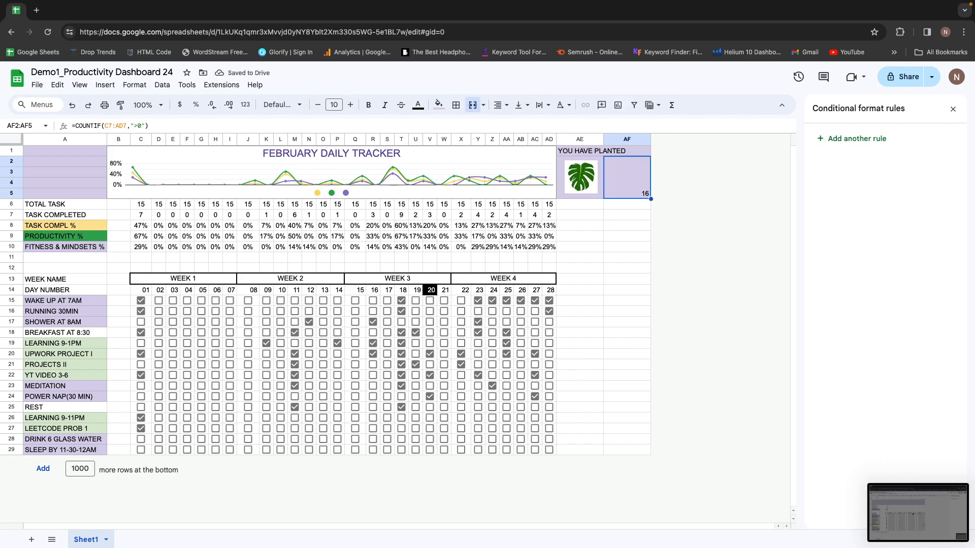
Centre the active-day count in AF2:AF5 horizontally and vertically and set its font size to 25.
{"action": "left_click", "coordinate": [501, 105]}
{"action": "left_click", "coordinate": [513, 124]}
{"action": "left_click", "coordinate": [518, 105]}
{"action": "left_click", "coordinate": [539, 125]}
{"action": "left_click", "coordinate": [335, 105]}
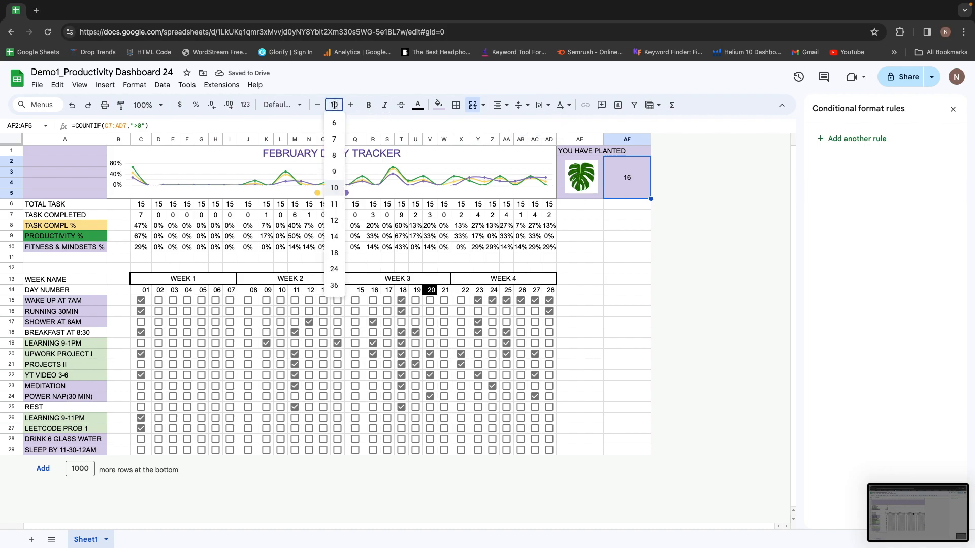
{"action": "type", "text": "20"}
{"action": "key", "text": "Return"}
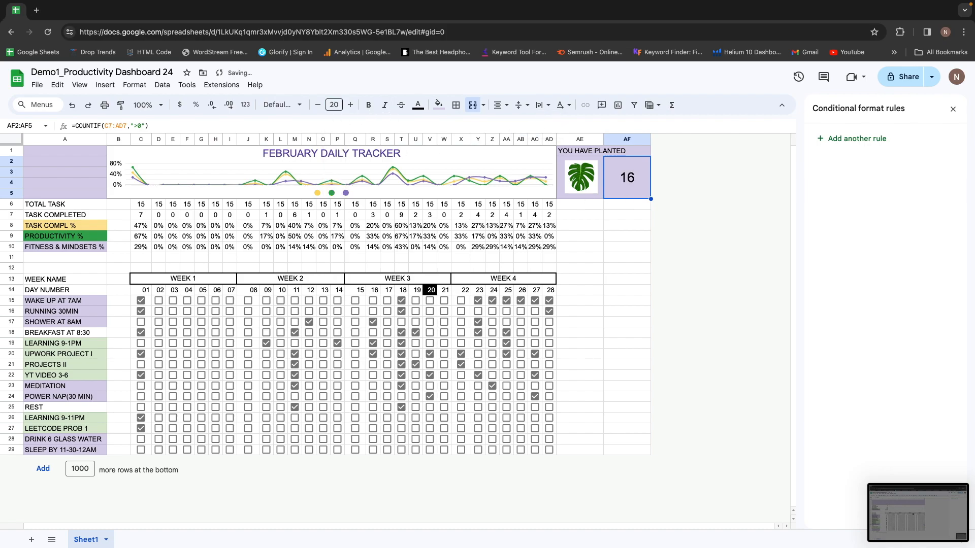
{"action": "left_click", "coordinate": [335, 105]}
{"action": "type", "text": "25"}
{"action": "key", "text": "Return"}
{"action": "key", "text": "Down"}
{"action": "key", "text": "Up"}
Change the fill of the whole YOU HAVE PLANTED panel, AE1:AF5, to white.
{"action": "key", "text": "Left"}
{"action": "key", "text": "Up"}
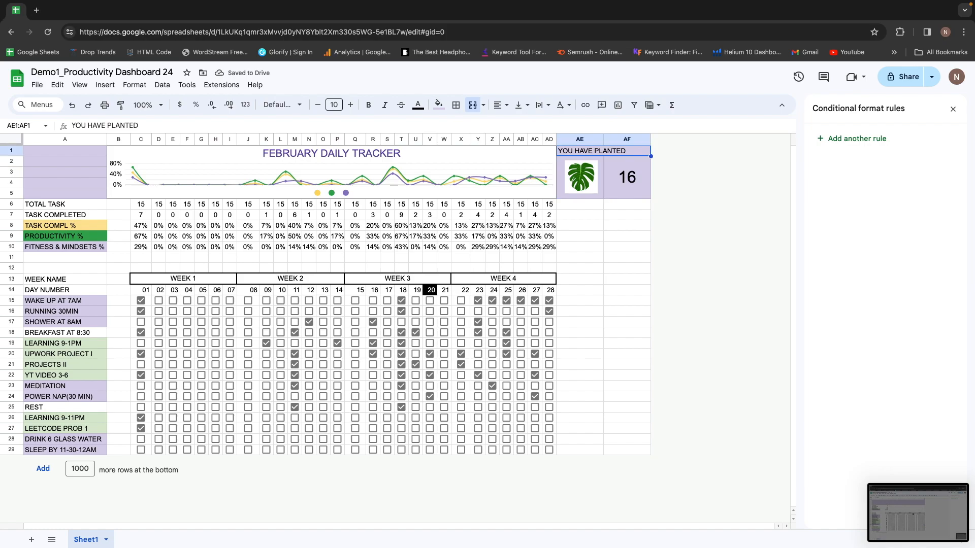
{"action": "key", "text": "shift+Down"}
{"action": "key", "text": "shift+Down"}
{"action": "key", "text": "shift+Up"}
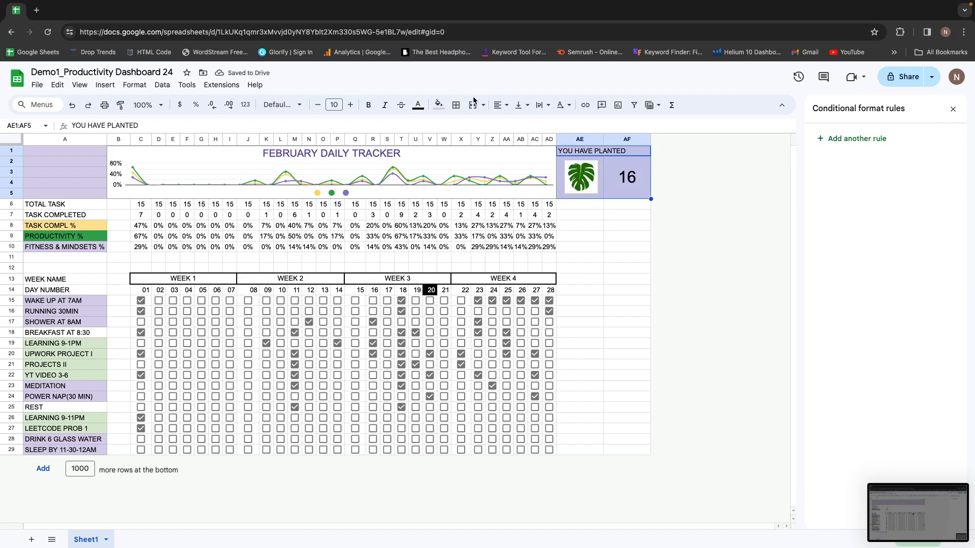
{"action": "left_click", "coordinate": [439, 105]}
{"action": "left_click", "coordinate": [543, 148]}
{"action": "left_click", "coordinate": [640, 237]}
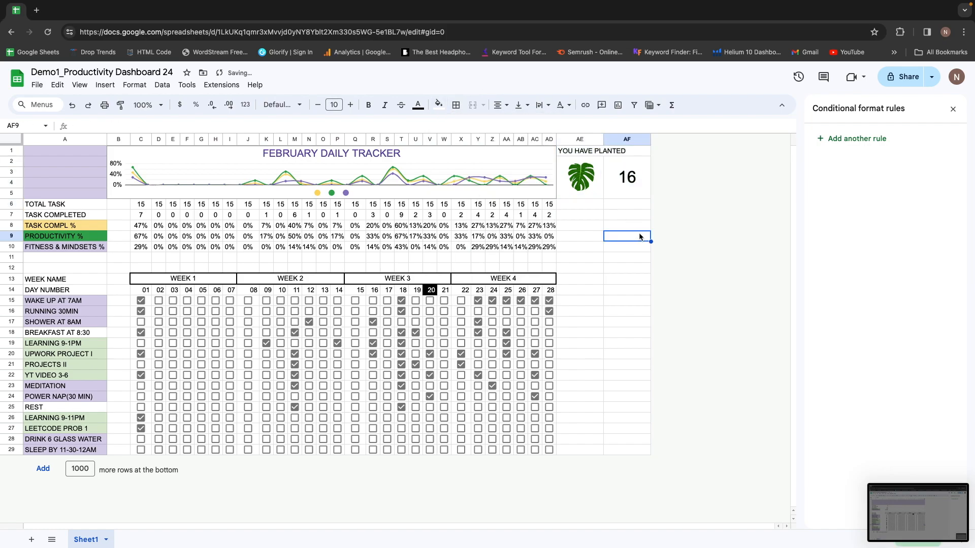
Format the YOU HAVE PLANTED heading as bold, horizontally centred text in dark purple.
{"action": "left_click", "coordinate": [590, 152]}
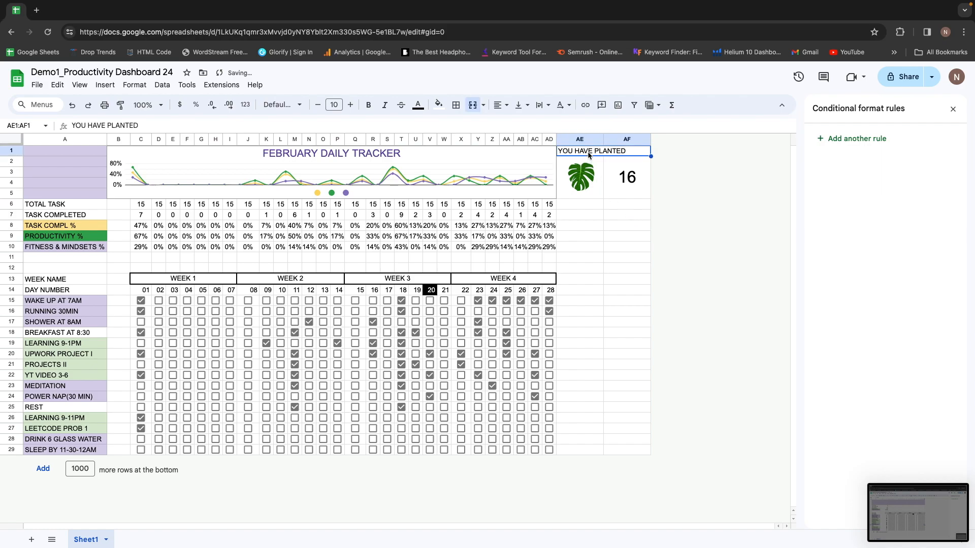
{"action": "left_click", "coordinate": [438, 104]}
{"action": "left_click", "coordinate": [418, 105]}
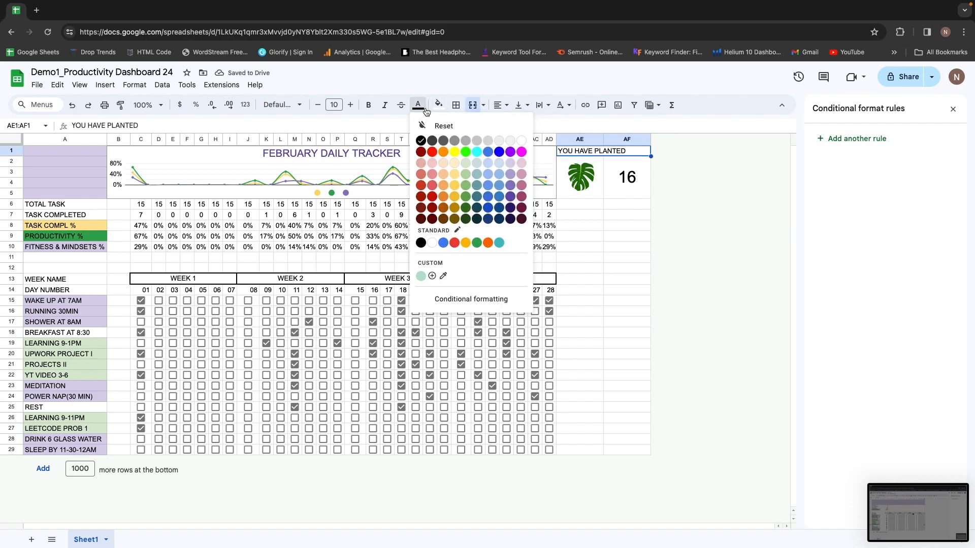
{"action": "left_click", "coordinate": [509, 197]}
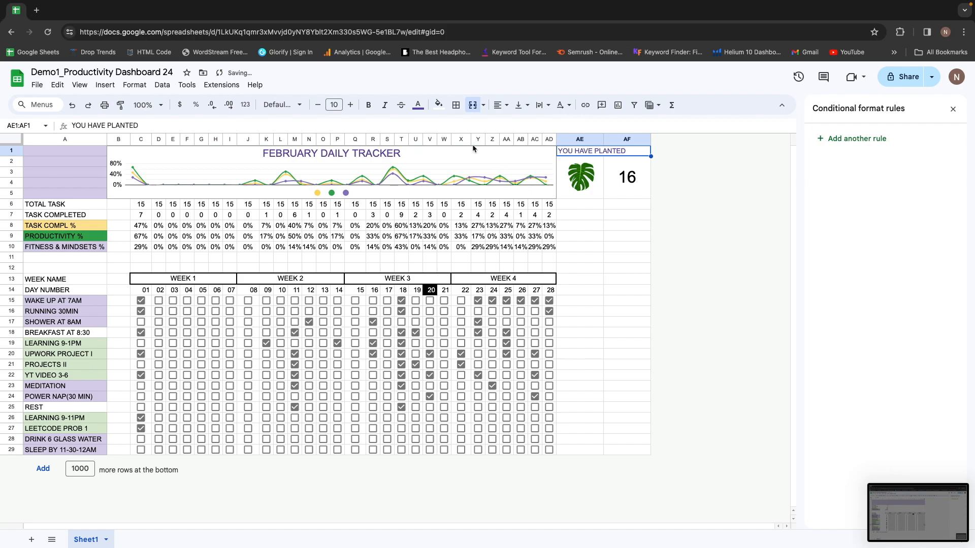
{"action": "left_click", "coordinate": [418, 105]}
{"action": "left_click", "coordinate": [509, 207]}
{"action": "left_click", "coordinate": [500, 105]}
{"action": "left_click", "coordinate": [515, 122]}
{"action": "key", "text": "super+b"}
{"action": "key", "text": "Down"}
{"action": "key", "text": "Up"}
Examine the planted count formula and compare it with the daily TASK COMPLETED values across row 7.
{"action": "key", "text": "Down"}
{"action": "key", "text": "Right"}
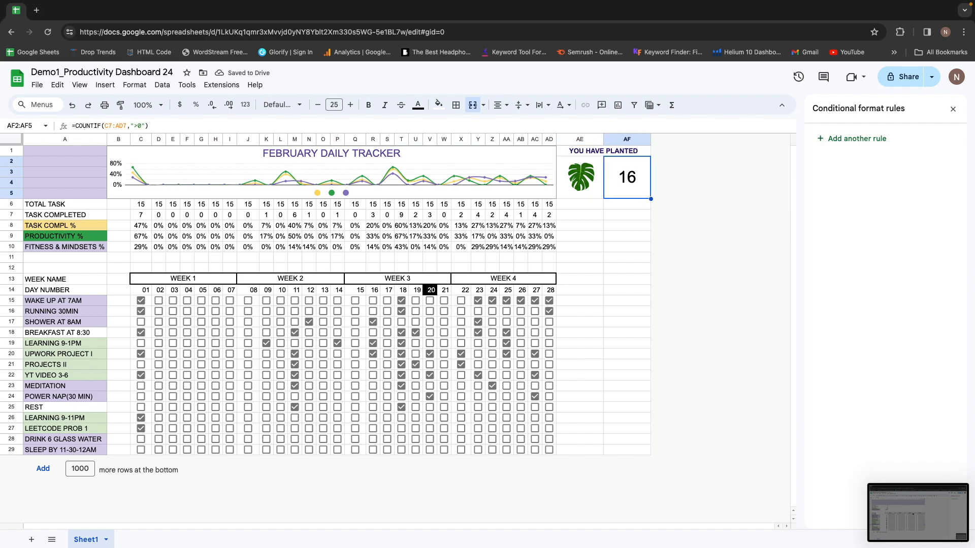
{"action": "key", "text": "Left"}
{"action": "key", "text": "Down"}
{"action": "key", "text": "Left"}
{"action": "key", "text": "Left"}
{"action": "key", "text": "Left"}
{"action": "key", "text": "Left"}
{"action": "key", "text": "Left"}
{"action": "key", "text": "Left"}
{"action": "key", "text": "Left"}
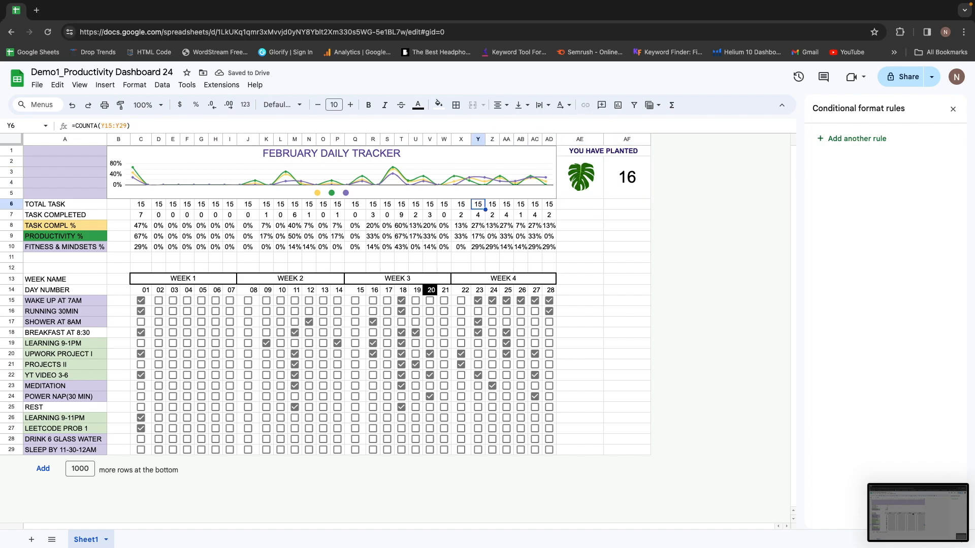
{"action": "key", "text": "Down"}
{"action": "key", "text": "Left"}
{"action": "key", "text": "Left"}
{"action": "key", "text": "Left"}
{"action": "key", "text": "Left"}
{"action": "key", "text": "Left"}
{"action": "key", "text": "Left"}
{"action": "key", "text": "Left"}
{"action": "key", "text": "Left"}
{"action": "key", "text": "Left"}
{"action": "key", "text": "Left"}
{"action": "key", "text": "Left"}
{"action": "key", "text": "Left"}
{"action": "key", "text": "Left"}
{"action": "key", "text": "Left"}
{"action": "key", "text": "Left"}
{"action": "key", "text": "Left"}
{"action": "key", "text": "Left"}
{"action": "key", "text": "Left"}
{"action": "key", "text": "Left"}
{"action": "key", "text": "Left"}
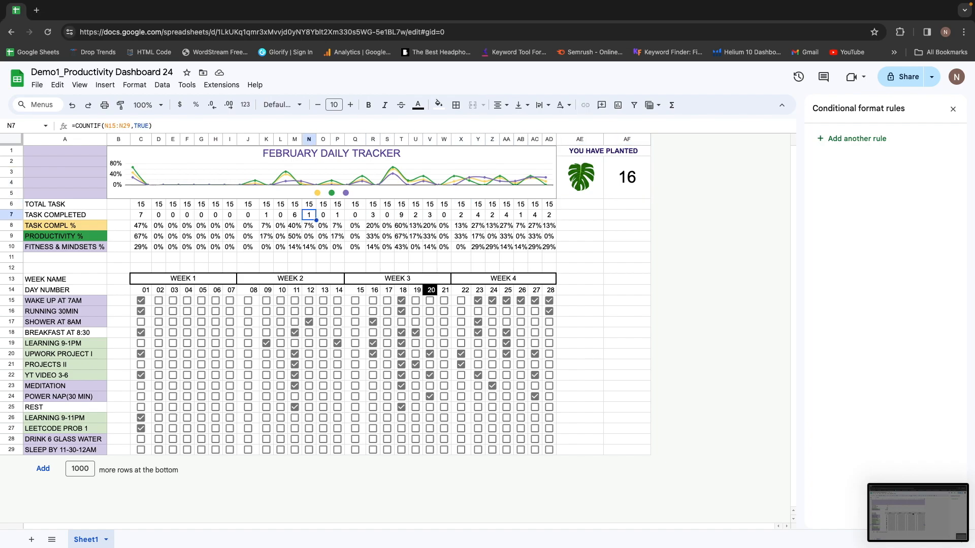
{"action": "key", "text": "Right"}
{"action": "key", "text": "Right"}
{"action": "key", "text": "Right"}
{"action": "key", "text": "Right"}
{"action": "key", "text": "Right"}
{"action": "key", "text": "Right"}
{"action": "key", "text": "Right"}
{"action": "key", "text": "Right"}
{"action": "key", "text": "Right"}
{"action": "key", "text": "Right"}
{"action": "key", "text": "Right"}
{"action": "key", "text": "Right"}
{"action": "key", "text": "Right"}
{"action": "key", "text": "Right"}
{"action": "key", "text": "Right"}
{"action": "key", "text": "Right"}
{"action": "key", "text": "Right"}
{"action": "key", "text": "Right"}
{"action": "key", "text": "Right"}
{"action": "key", "text": "Right"}
{"action": "key", "text": "Right"}
{"action": "key", "text": "Right"}
{"action": "key", "text": "Right"}
{"action": "key", "text": "Right"}
{"action": "key", "text": "Right"}
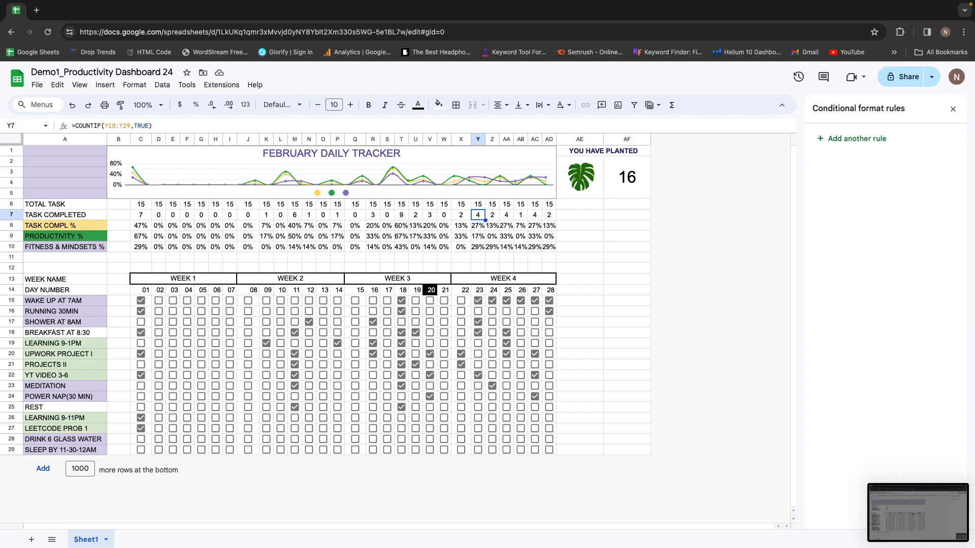
{"action": "key", "text": "Left"}
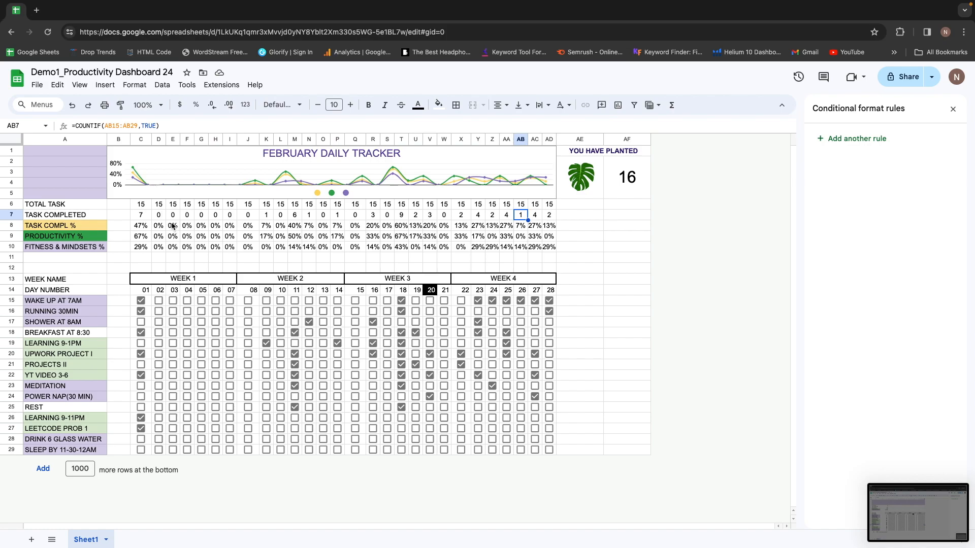
Tick RUNNING 30MIN for day 03 to test the planted count.
{"action": "left_click", "coordinate": [173, 312]}
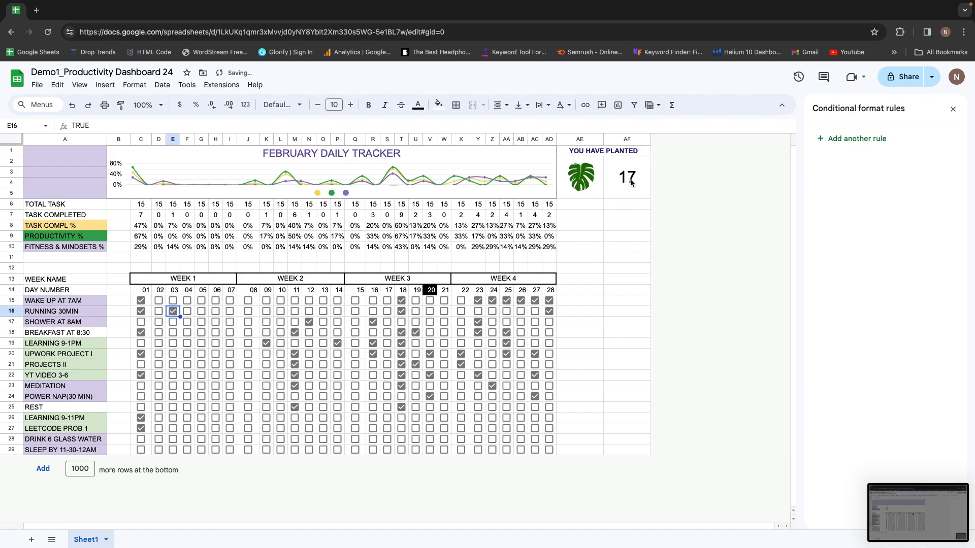
{"action": "left_click", "coordinate": [597, 191]}
{"action": "left_click", "coordinate": [608, 260]}
Copy the CURRENT % and LAST MONTH % headings from the Habit Tracker Demo spreadsheet into AE6:AF6 of the productivity dashboard.
{"action": "left_click", "coordinate": [579, 205]}
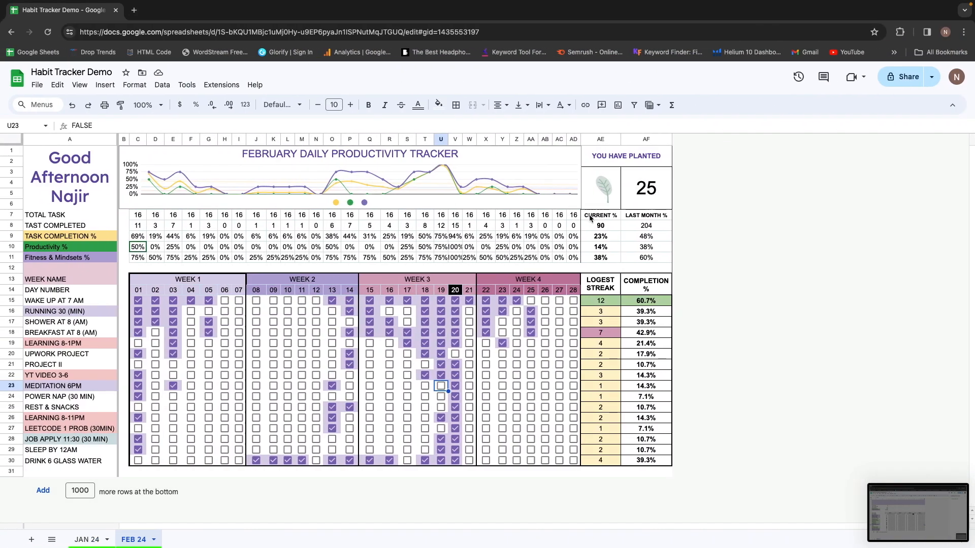
{"action": "left_click", "coordinate": [591, 218]}
{"action": "left_click", "coordinate": [626, 219], "text": "shift"}
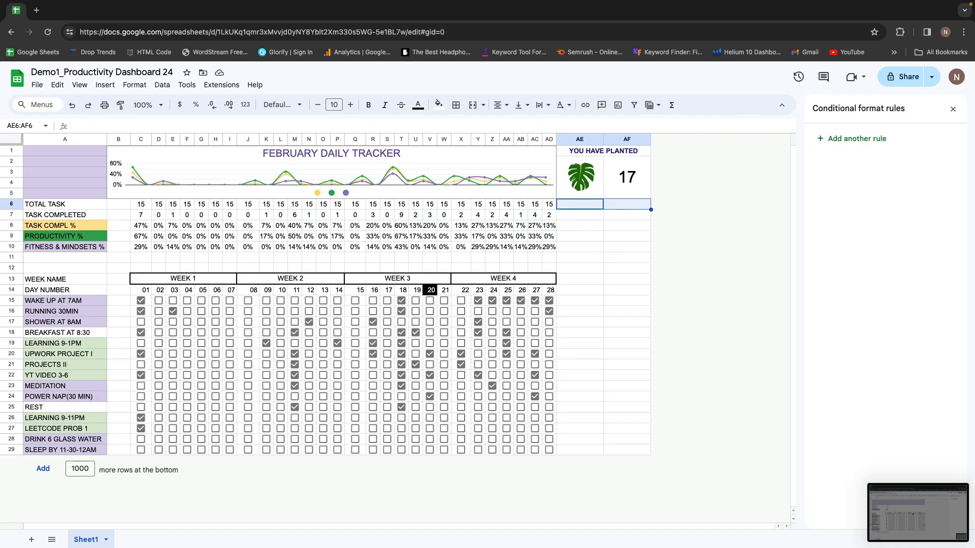
{"action": "type", "text": "CURRENT %\tLAST MONTH %"}
{"action": "key", "text": "Down"}
{"action": "key", "text": "Up"}
{"action": "key", "text": "Right"}
{"action": "key", "text": "Left"}
{"action": "key", "text": "Right"}
{"action": "key", "text": "Down"}
{"action": "key", "text": "Left"}
{"action": "key", "text": "Up"}
{"action": "key", "text": "Down"}
{"action": "key", "text": "Up"}
{"action": "key", "text": "Right"}
{"action": "key", "text": "Left"}
Total the TASK COMPLETED row in AE7 with =SUM(D7:AD7) and accept the suggested autofill for AE8:AE10.
{"action": "key", "text": "Down"}
{"action": "type", "text": "=SUM"}
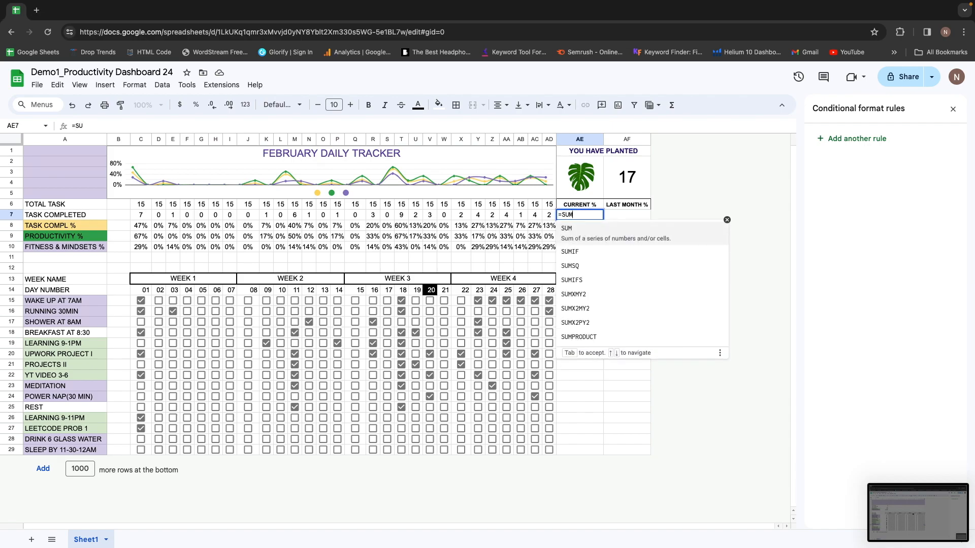
{"action": "left_click", "coordinate": [142, 217]}
{"action": "double_click", "coordinate": [597, 216]}
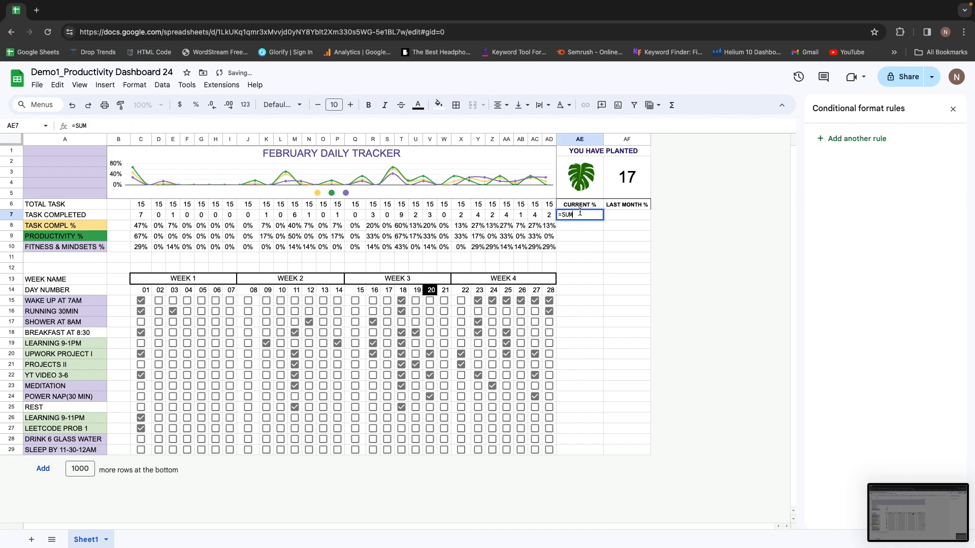
{"action": "type", "text": "("}
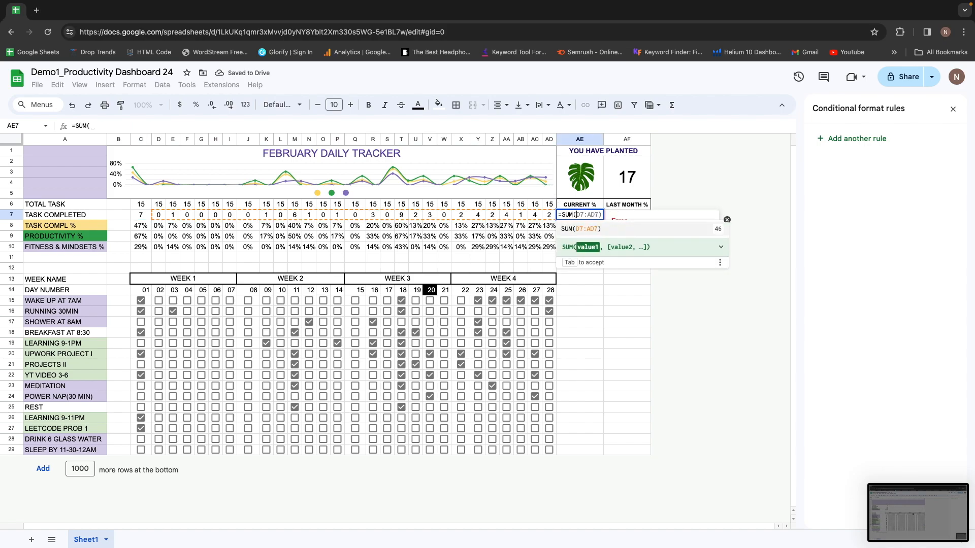
{"action": "key", "text": "Tab"}
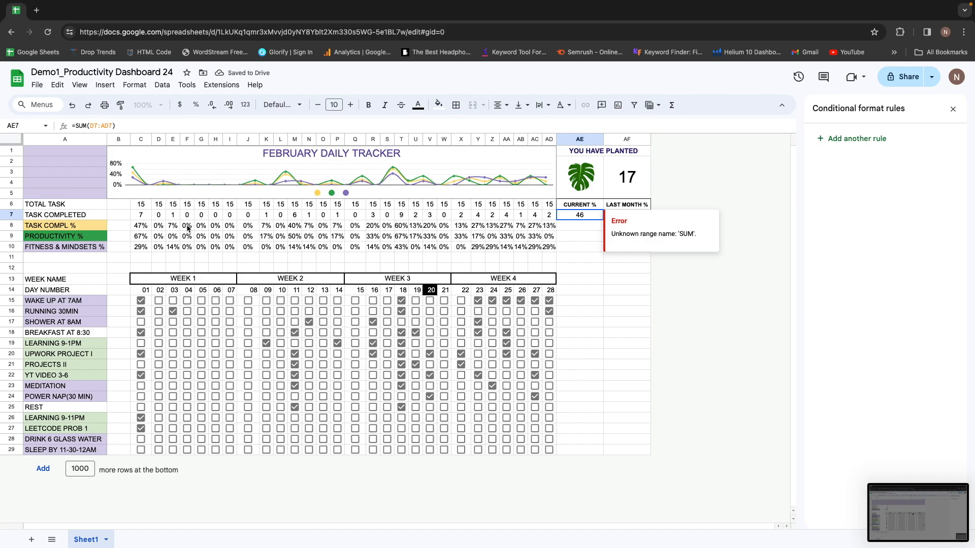
{"action": "left_click", "coordinate": [594, 227]}
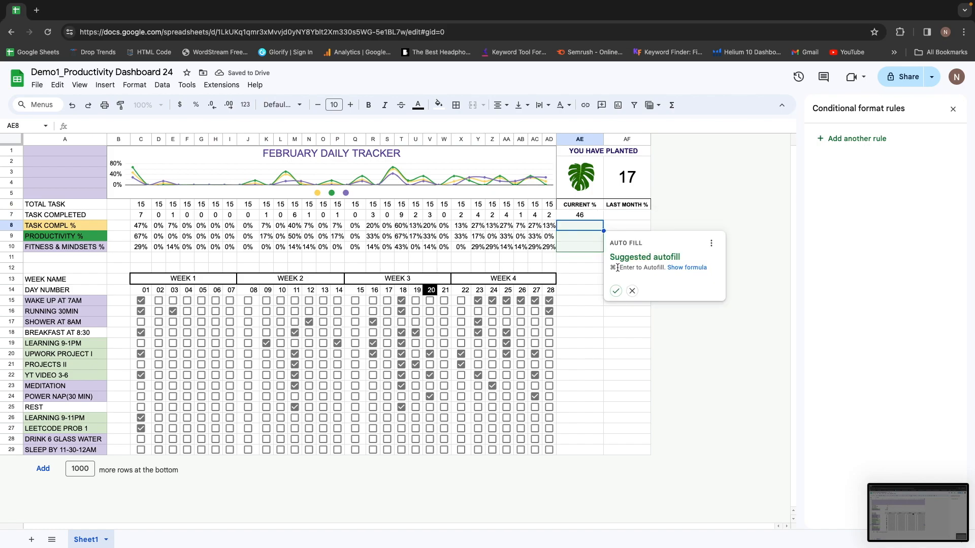
{"action": "left_click", "coordinate": [616, 290]}
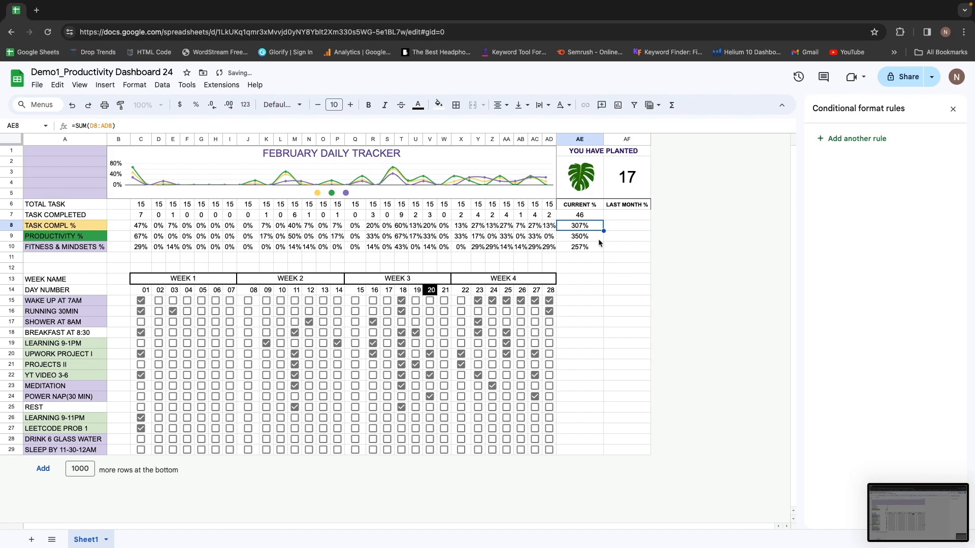
Examine the daily TASK COMPL % values across row 8, from the AE8 total back to the first day.
{"action": "key", "text": "Left"}
{"action": "key", "text": "Left"}
{"action": "key", "text": "Left"}
{"action": "key", "text": "Left"}
{"action": "key", "text": "Left"}
{"action": "key", "text": "Left"}
{"action": "key", "text": "Left"}
{"action": "key", "text": "Left"}
{"action": "key", "text": "Left"}
{"action": "key", "text": "Left"}
{"action": "key", "text": "Left"}
{"action": "key", "text": "Left"}
{"action": "key", "text": "Left"}
{"action": "key", "text": "Left"}
{"action": "key", "text": "Left"}
{"action": "key", "text": "Left"}
{"action": "key", "text": "Left"}
{"action": "key", "text": "Left"}
{"action": "key", "text": "Left"}
{"action": "key", "text": "Left"}
{"action": "key", "text": "Left"}
{"action": "key", "text": "Left"}
{"action": "key", "text": "Left"}
{"action": "key", "text": "Left"}
{"action": "key", "text": "Left"}
{"action": "key", "text": "Left"}
{"action": "key", "text": "Right"}
{"action": "key", "text": "Right"}
{"action": "key", "text": "Right"}
{"action": "key", "text": "Right"}
{"action": "key", "text": "Right"}
{"action": "key", "text": "Right"}
{"action": "key", "text": "Right"}
{"action": "key", "text": "Right"}
{"action": "key", "text": "Right"}
{"action": "key", "text": "Right"}
{"action": "key", "text": "Right"}
{"action": "key", "text": "Right"}
{"action": "key", "text": "Right"}
{"action": "key", "text": "Right"}
{"action": "key", "text": "Right"}
{"action": "key", "text": "Right"}
{"action": "key", "text": "Right"}
{"action": "key", "text": "Right"}
{"action": "key", "text": "Right"}
{"action": "key", "text": "Right"}
{"action": "key", "text": "Right"}
{"action": "key", "text": "Right"}
{"action": "key", "text": "Right"}
{"action": "key", "text": "Right"}
{"action": "key", "text": "Right"}
{"action": "key", "text": "Right"}
Replace SUM with AVERAGE in the AE8 formula so it reads =AVERAGE(D8:AD8).
{"action": "left_click", "coordinate": [89, 126]}
{"action": "key", "text": "Left"}
{"action": "key", "text": "Left"}
{"action": "key", "text": "Left"}
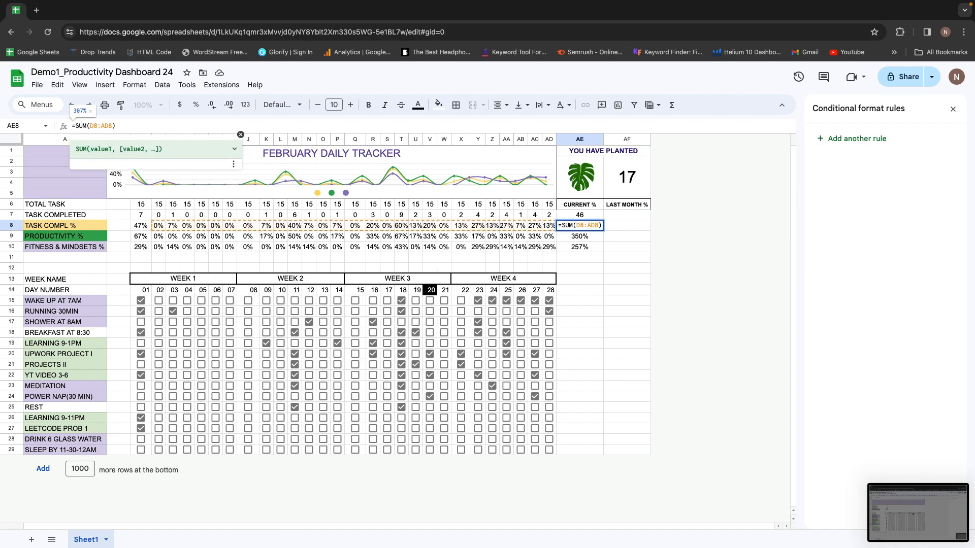
{"action": "key", "text": "shift+Right"}
{"action": "key", "text": "shift+Right"}
{"action": "key", "text": "shift+Right"}
{"action": "type", "text": "AV"}
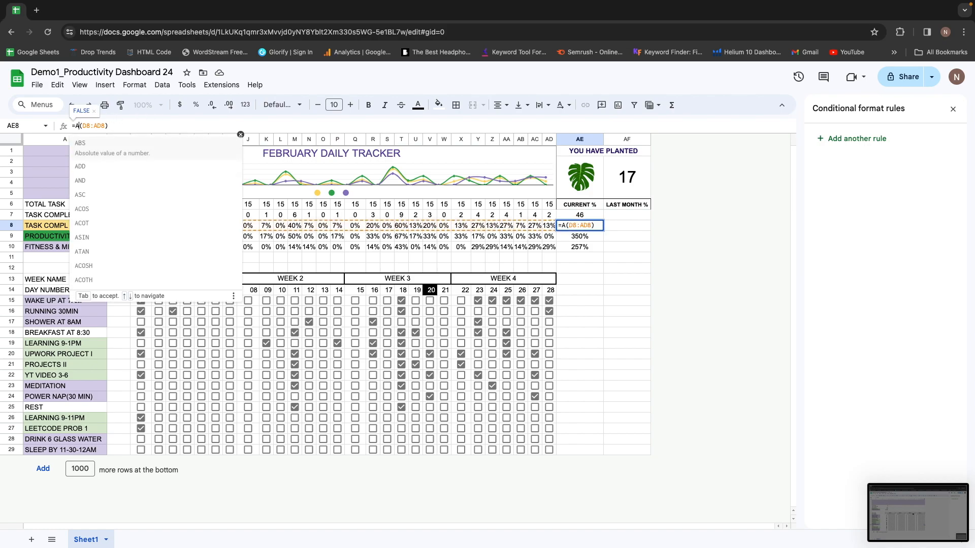
{"action": "key", "text": "BackSpace"}
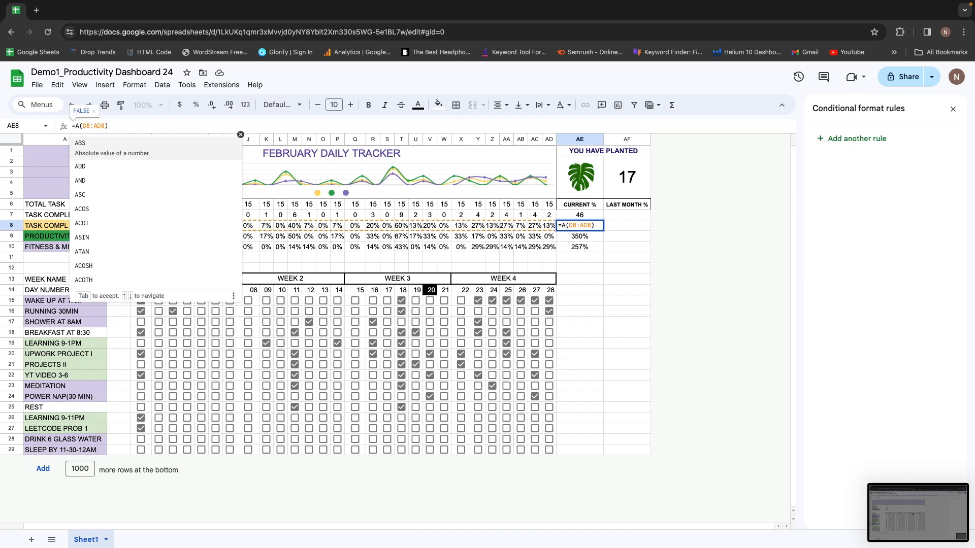
{"action": "type", "text": "VERA"}
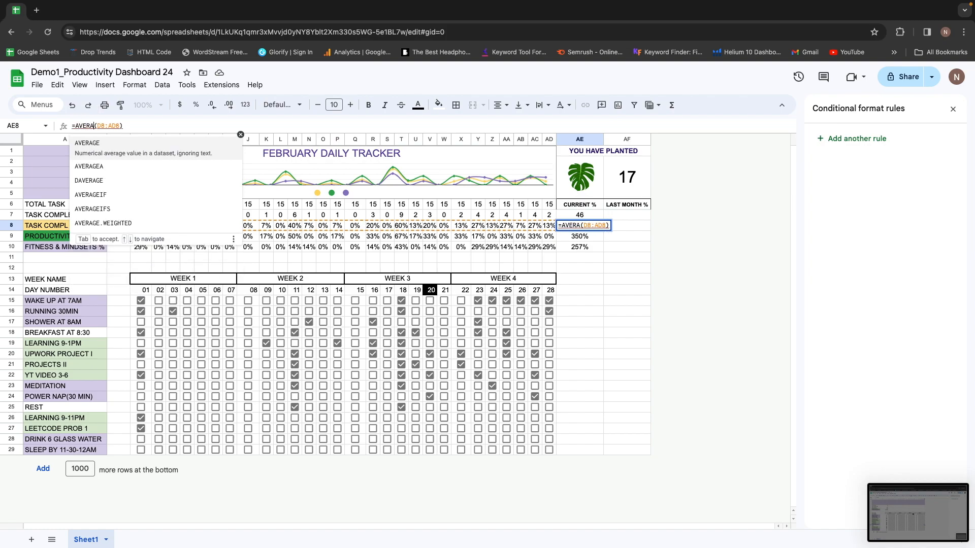
{"action": "key", "text": "Tab"}
{"action": "key", "text": "Return"}
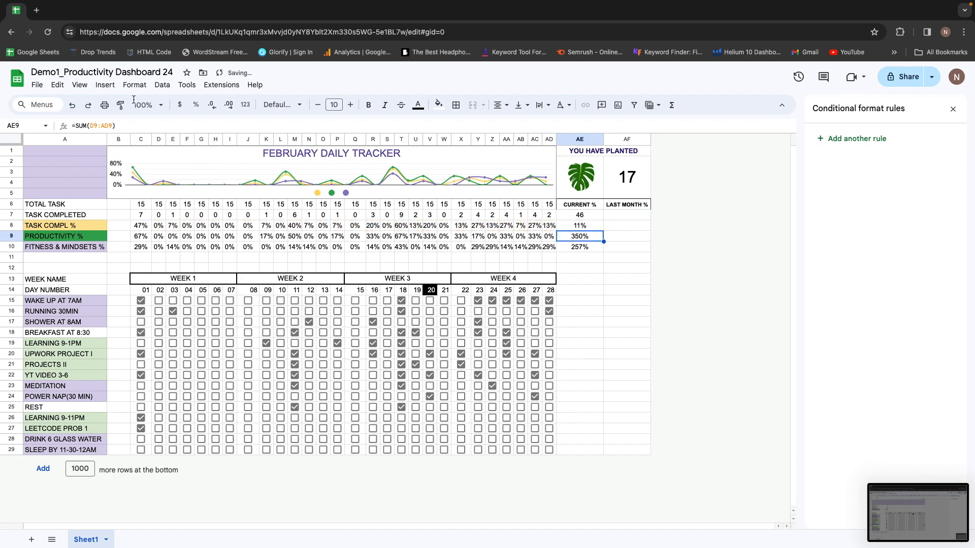
Fill the AVERAGE formula from AE8 down through AE10 for the productivity and fitness rows.
{"action": "key", "text": "Down"}
{"action": "key", "text": "Up"}
{"action": "key", "text": "Down"}
{"action": "key", "text": "Up"}
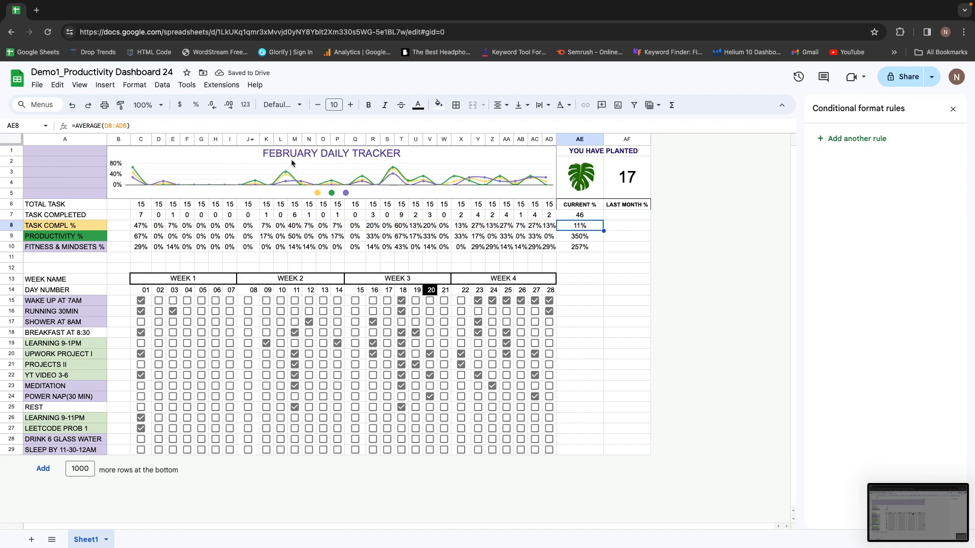
{"action": "left_click_drag", "start_coordinate": [604, 232], "coordinate": [605, 250]}
Check the formulas and results in the CURRENT % column, cells AE7:AE10.
{"action": "key", "text": "Down"}
{"action": "key", "text": "Up"}
{"action": "key", "text": "Down"}
{"action": "key", "text": "Down"}
{"action": "key", "text": "Up"}
{"action": "key", "text": "Down"}
{"action": "key", "text": "Up"}
{"action": "key", "text": "Down"}
{"action": "key", "text": "Up"}
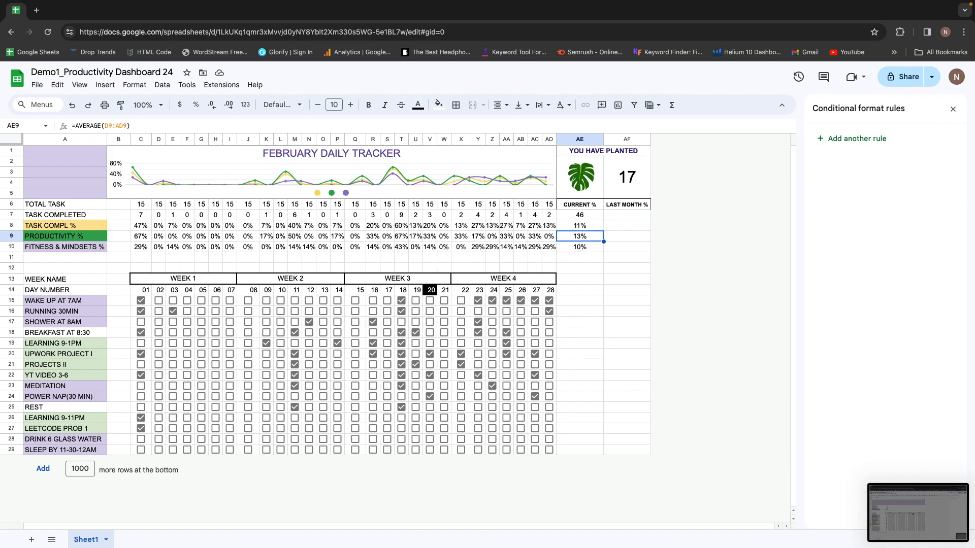
{"action": "key", "text": "Up"}
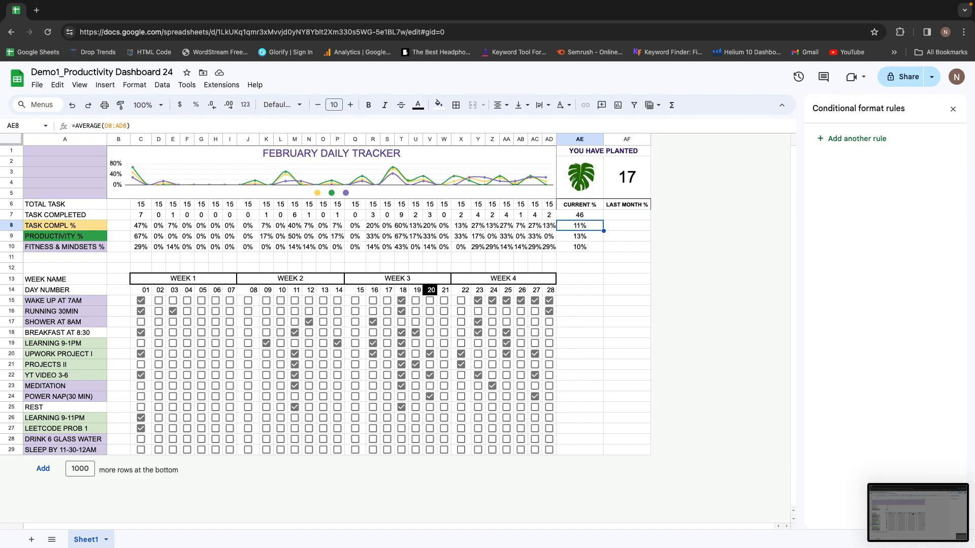
{"action": "key", "text": "Up"}
{"action": "key", "text": "Down"}
{"action": "key", "text": "Up"}
Look over the LAST MONTH % cells AF7:AF10 beside the CURRENT % figures.
{"action": "key", "text": "Right"}
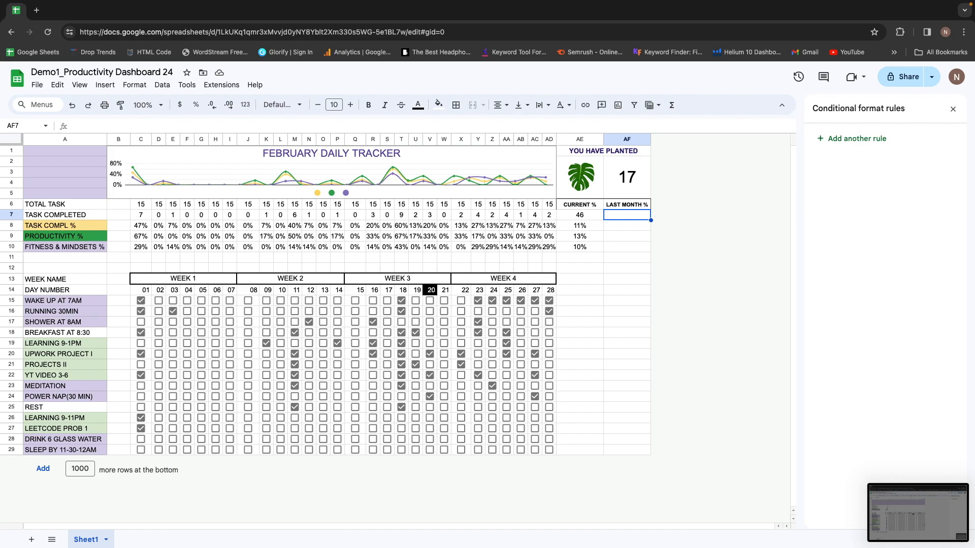
{"action": "key", "text": "Down"}
{"action": "key", "text": "Up"}
{"action": "key", "text": "Down"}
{"action": "key", "text": "Up"}
{"action": "key", "text": "Down"}
{"action": "key", "text": "Up"}
{"action": "key", "text": "Down"}
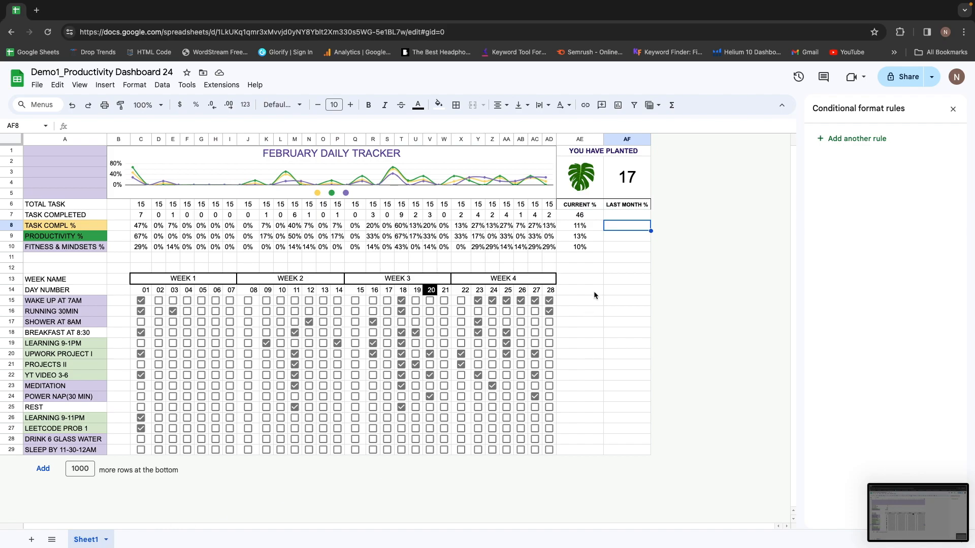
{"action": "key", "text": "Up"}
{"action": "key", "text": "Down"}
{"action": "key", "text": "Down"}
{"action": "key", "text": "Up"}
{"action": "key", "text": "Down"}
{"action": "key", "text": "Down"}
{"action": "key", "text": "Left"}
{"action": "key", "text": "Left"}
{"action": "key", "text": "Left"}
{"action": "key", "text": "Left"}
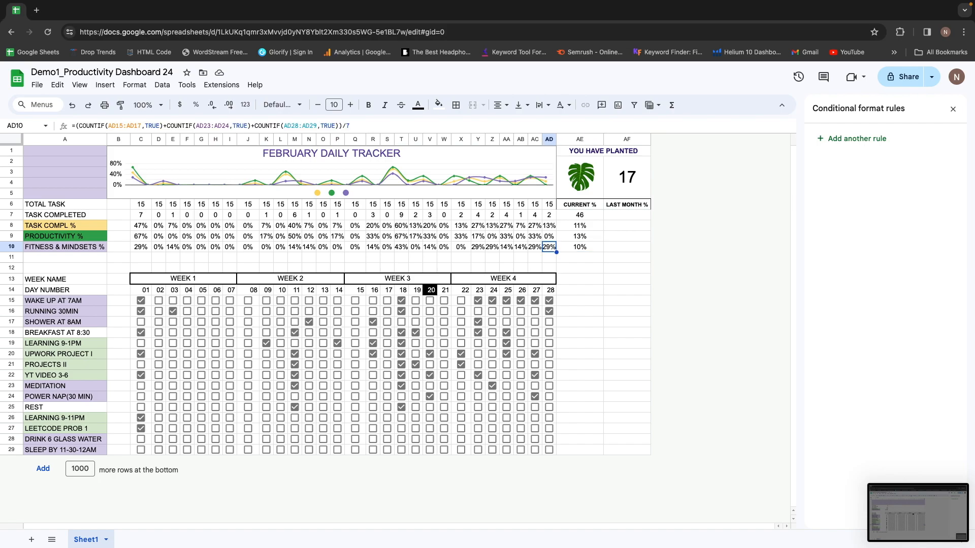
{"action": "key", "text": "Down"}
{"action": "key", "text": "Left"}
{"action": "key", "text": "Left"}
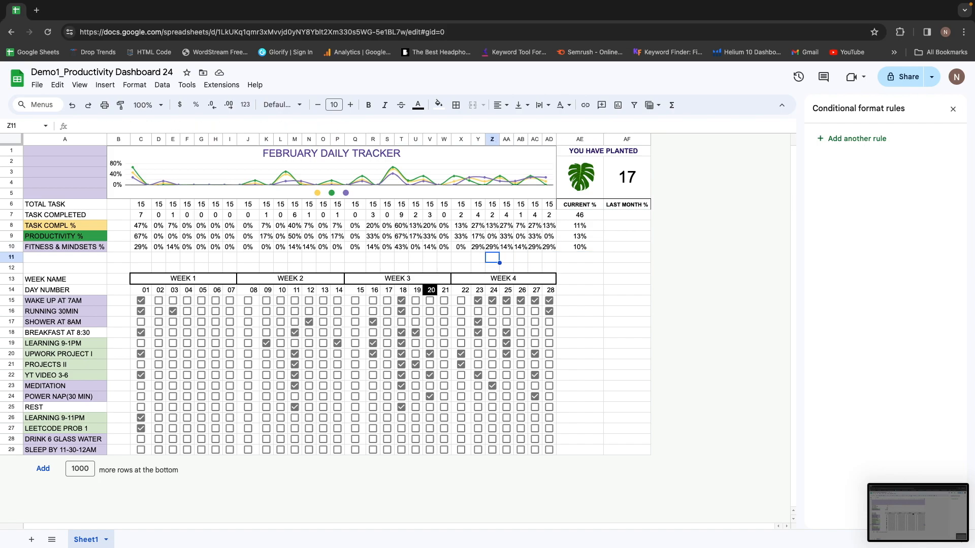
{"action": "left_click", "coordinate": [577, 294]}
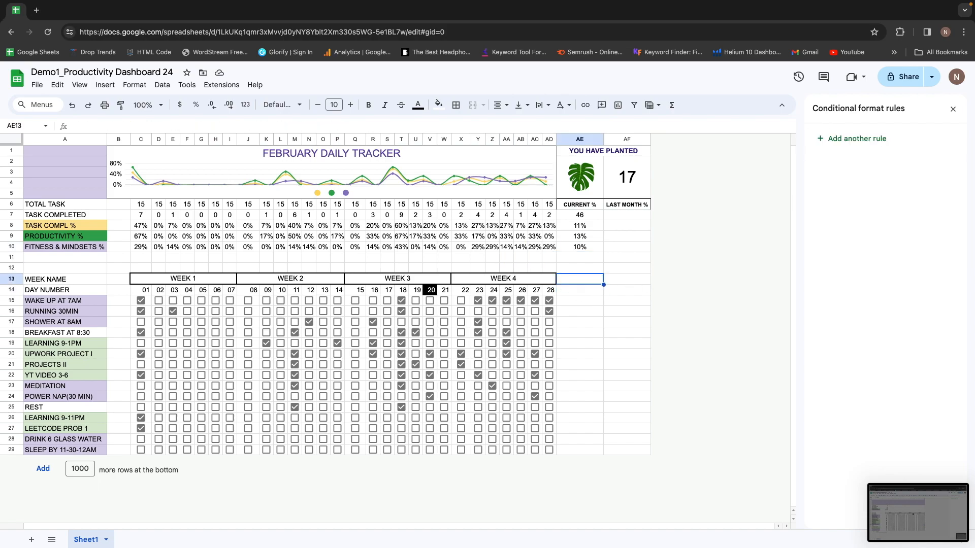
{"action": "key", "text": "Up"}
{"action": "key", "text": "Right"}
{"action": "key", "text": "Left"}
{"action": "key", "text": "Right"}
{"action": "key", "text": "Left"}
{"action": "key", "text": "Right"}
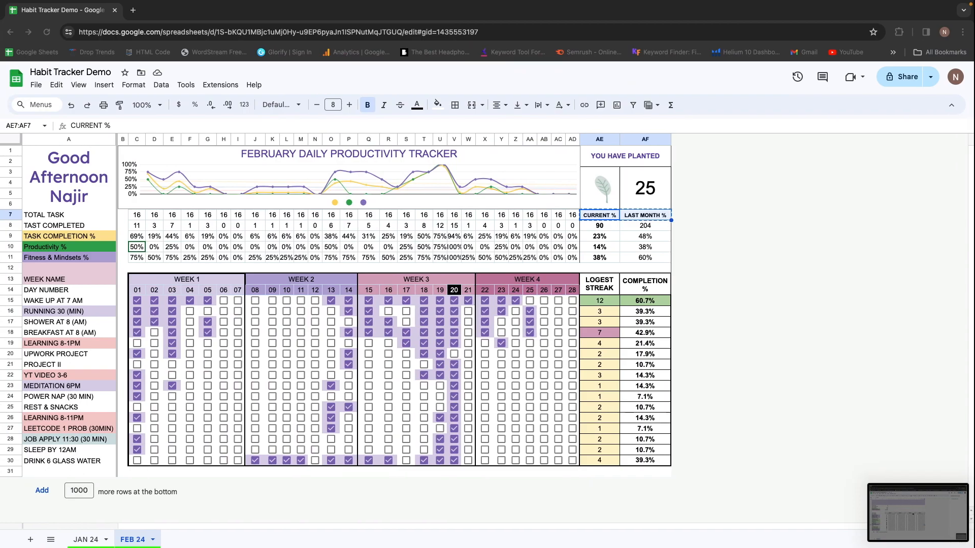
Switch to the Habit Tracker Demo spreadsheet and examine its LOGEST STREAK and COMPLETION % headings in AE13:AF14.
{"action": "key", "text": "Down"}
{"action": "key", "text": "Down"}
{"action": "key", "text": "Down"}
{"action": "key", "text": "Down"}
{"action": "key", "text": "Down"}
{"action": "key", "text": "Down"}
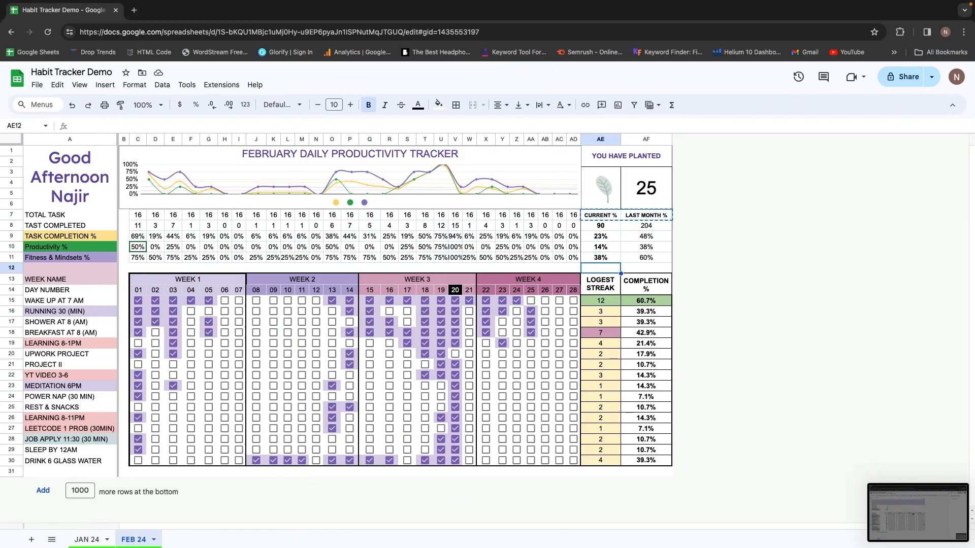
{"action": "key", "text": "Left"}
{"action": "key", "text": "Left"}
{"action": "key", "text": "Left"}
{"action": "key", "text": "Left"}
{"action": "key", "text": "Right"}
{"action": "key", "text": "Right"}
{"action": "key", "text": "Right"}
{"action": "key", "text": "Right"}
{"action": "key", "text": "Right"}
{"action": "key", "text": "Right"}
{"action": "key", "text": "Left"}
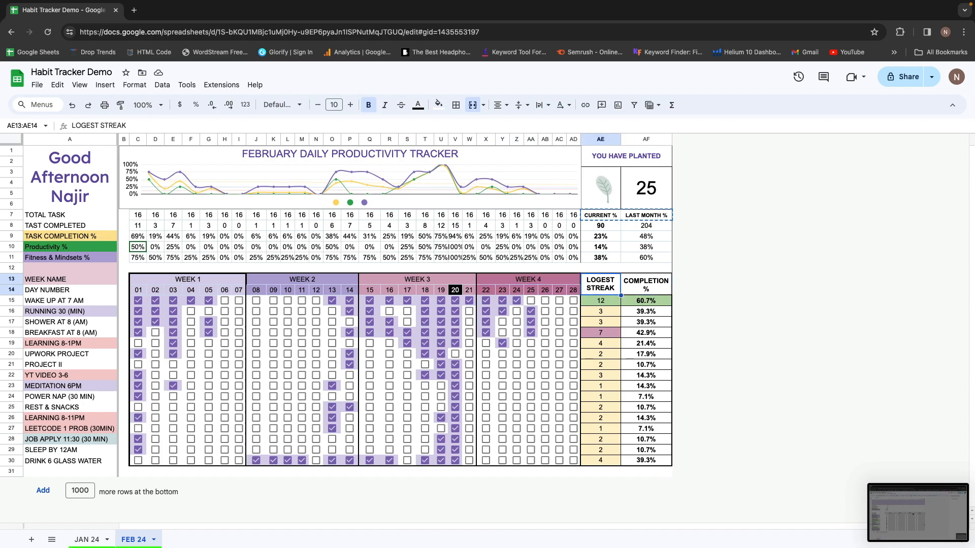
{"action": "key", "text": "Right"}
{"action": "key", "text": "Left"}
{"action": "key", "text": "Left"}
{"action": "key", "text": "Right"}
{"action": "key", "text": "Left"}
{"action": "key", "text": "Left"}
Examine the WAKE UP AT 7 AM checkboxes across row 15 that the streak and completion columns summarise.
{"action": "key", "text": "Down"}
{"action": "key", "text": "Down"}
{"action": "key", "text": "Left"}
{"action": "key", "text": "shift+Right"}
{"action": "key", "text": "shift+Right"}
{"action": "key", "text": "shift+Right"}
{"action": "key", "text": "shift+Right"}
{"action": "key", "text": "Right"}
{"action": "key", "text": "Right"}
{"action": "key", "text": "Right"}
{"action": "key", "text": "Right"}
{"action": "key", "text": "Right"}
{"action": "key", "text": "Right"}
{"action": "key", "text": "Right"}
{"action": "key", "text": "Right"}
{"action": "key", "text": "Right"}
{"action": "key", "text": "Right"}
{"action": "key", "text": "Right"}
{"action": "key", "text": "Right"}
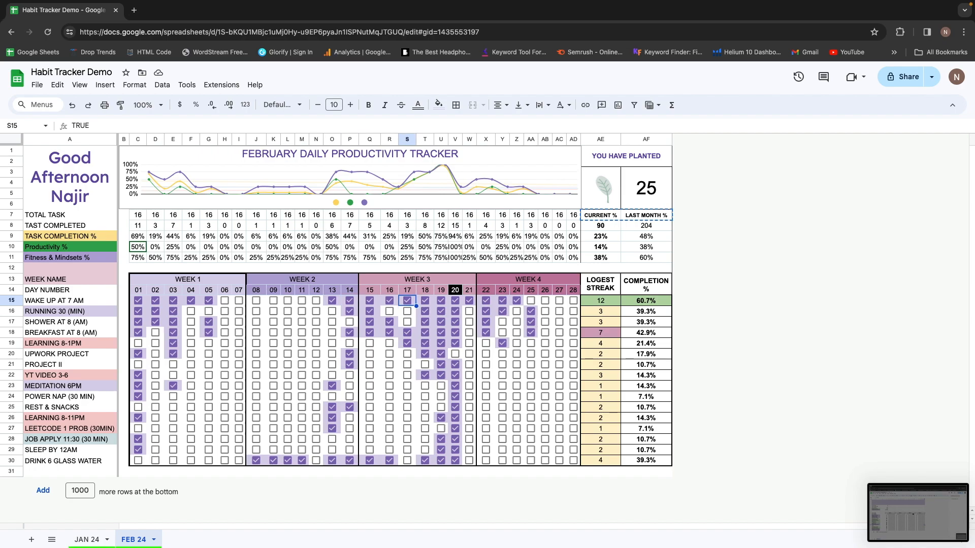
{"action": "key", "text": "Right"}
{"action": "key", "text": "Right"}
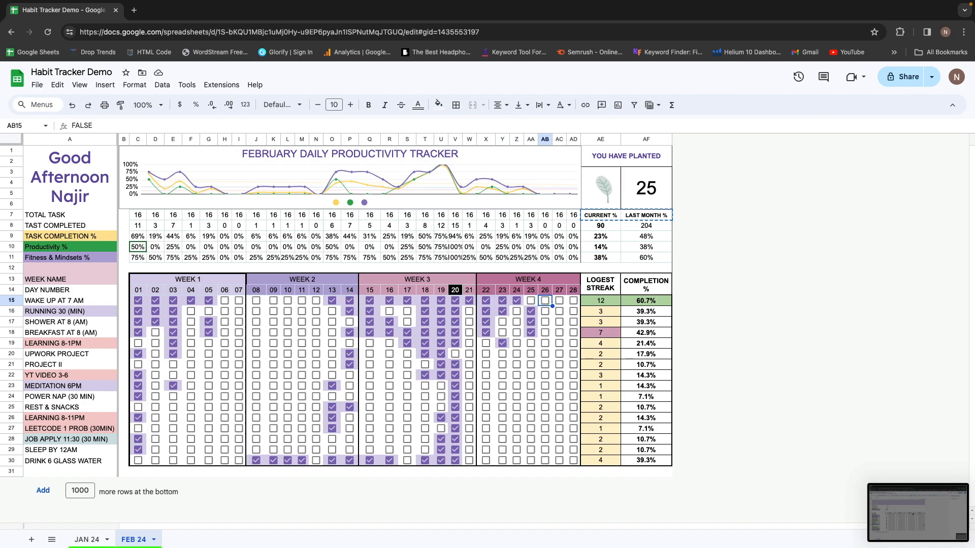
{"action": "key", "text": "Up"}
{"action": "key", "text": "Right"}
{"action": "key", "text": "Right"}
{"action": "key", "text": "Right"}
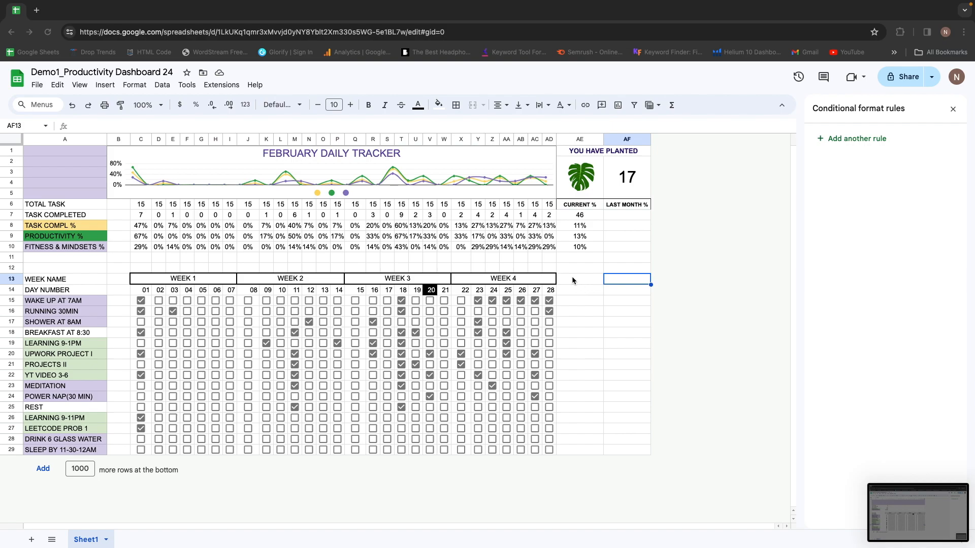
Merge cells AE13:AE14 and AF13:AF14 into two separate heading cells beside WEEK 4.
{"action": "left_click", "coordinate": [573, 278]}
{"action": "key", "text": "shift+Down"}
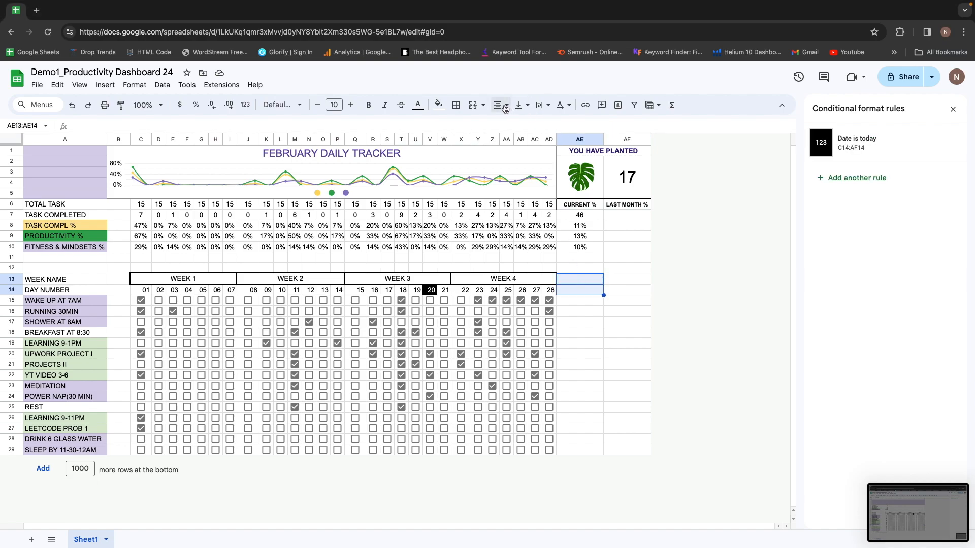
{"action": "left_click", "coordinate": [472, 105]}
{"action": "key", "text": "Right"}
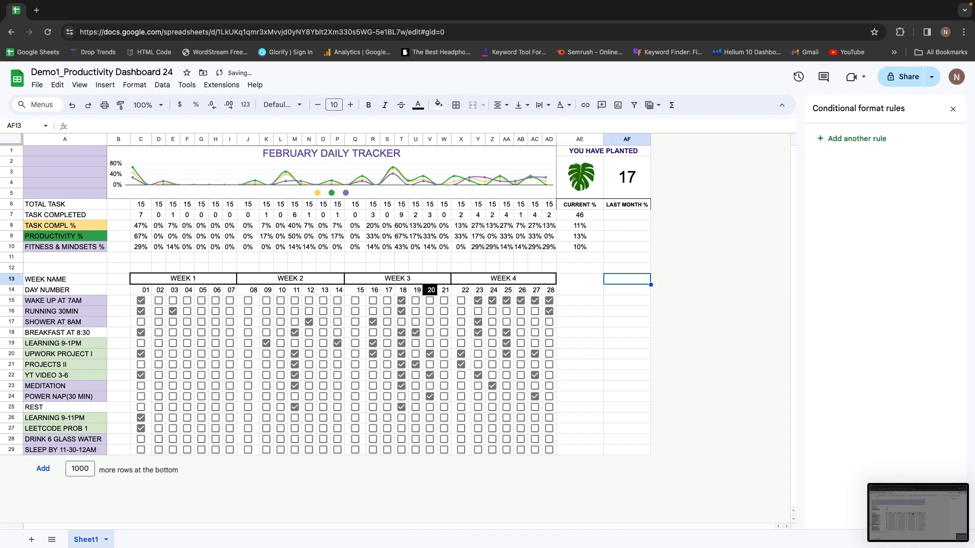
{"action": "key", "text": "shift+Down"}
Enter the heading LONGEST STREAK in AE13 and COMPLETION % in AF13.
{"action": "left_click", "coordinate": [593, 280]}
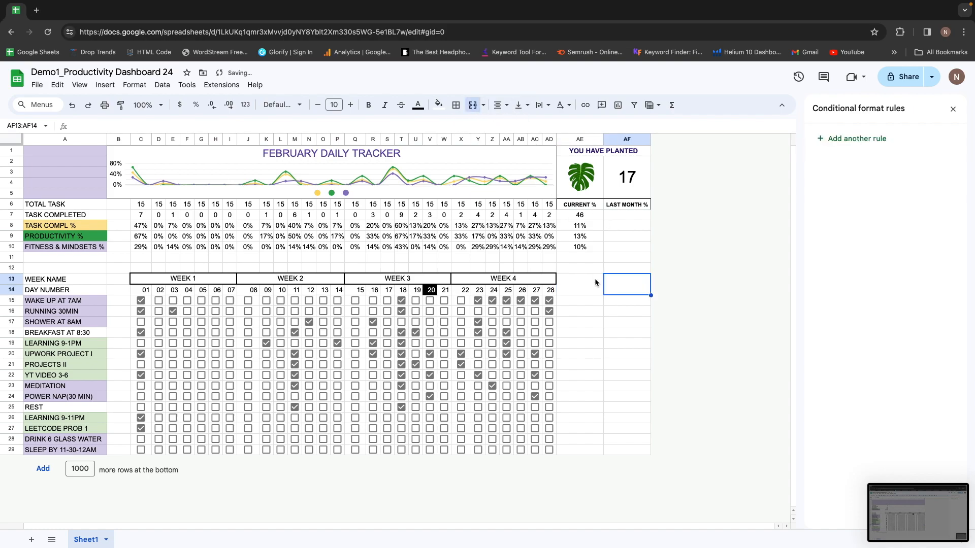
{"action": "type", "text": "LONGES"}
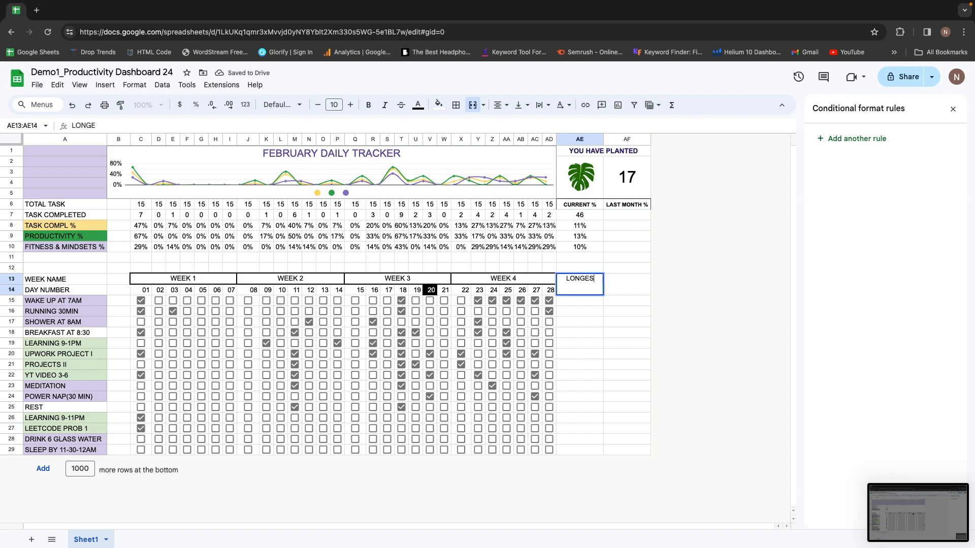
{"action": "type", "text": "T STREAK"}
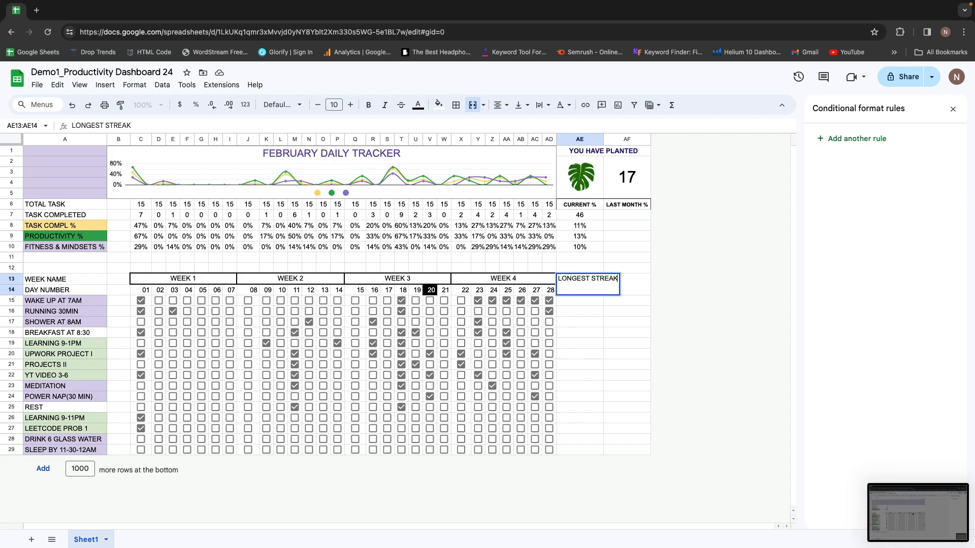
{"action": "key", "text": "Return"}
{"action": "key", "text": "Up"}
{"action": "key", "text": "Right"}
{"action": "key", "text": "Down"}
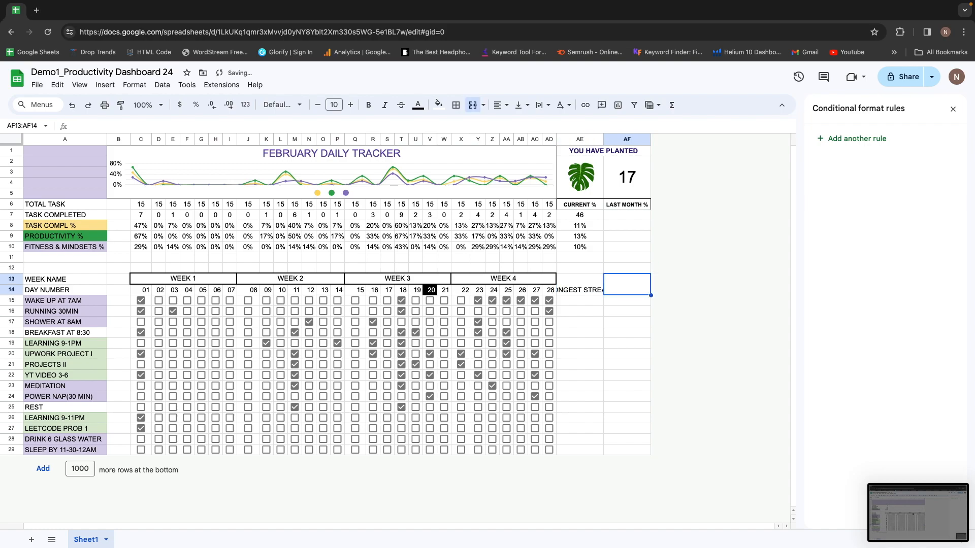
{"action": "type", "text": "COMPLET"}
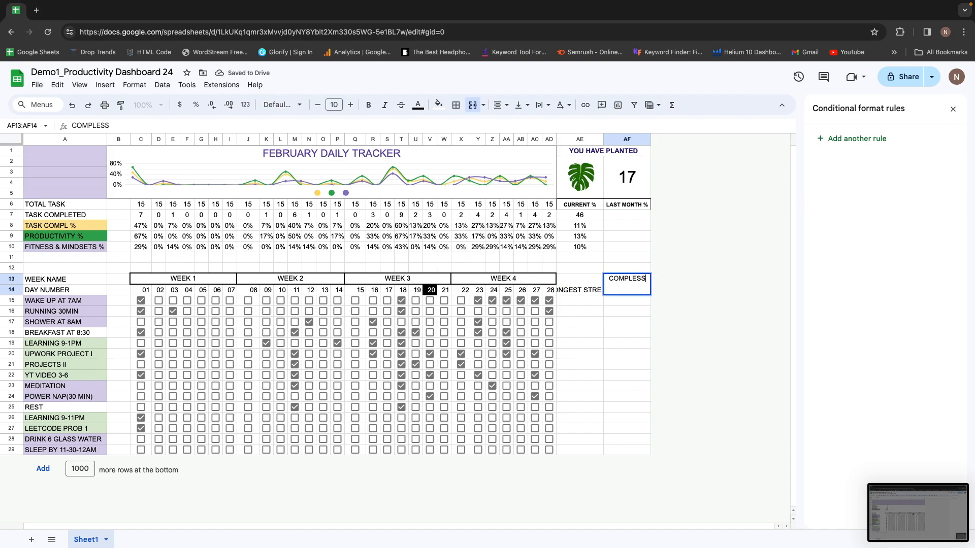
{"action": "type", "text": "ION %"}
{"action": "key", "text": "Return"}
Format the two headings in AE13:AF14 with middle vertical alignment, text wrapping and bold.
{"action": "key", "text": "Up"}
{"action": "key", "text": "Left"}
{"action": "key", "text": "Down"}
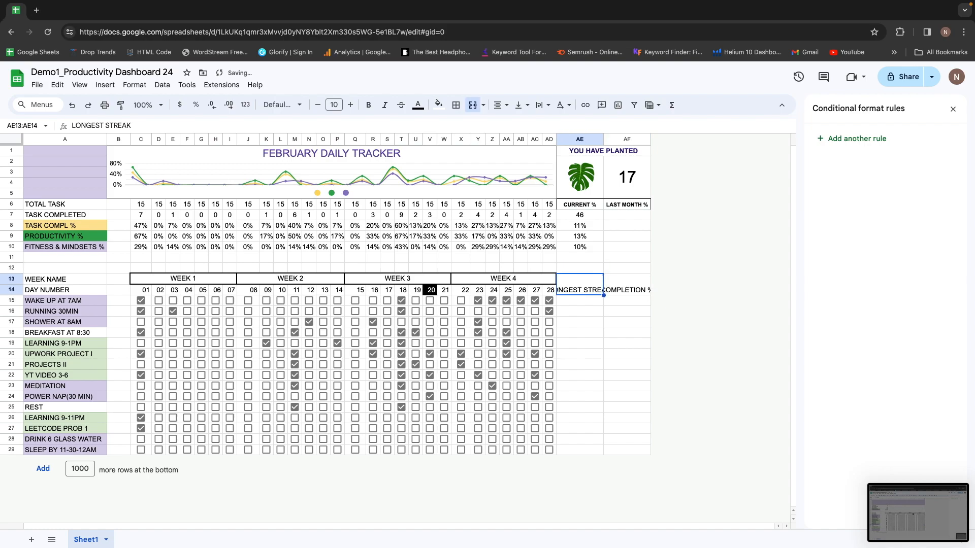
{"action": "key", "text": "shift+Right"}
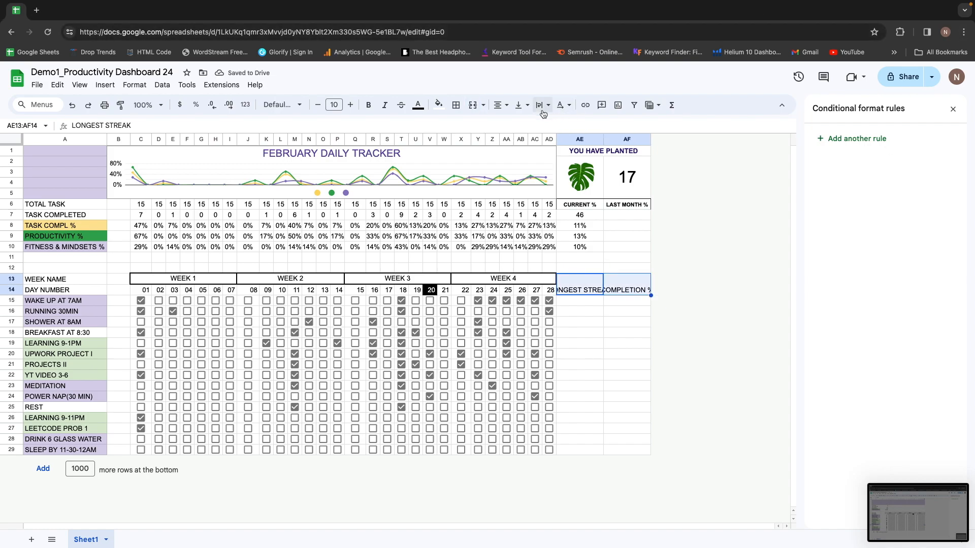
{"action": "left_click", "coordinate": [525, 105]}
{"action": "left_click", "coordinate": [538, 124]}
{"action": "left_click", "coordinate": [543, 105]}
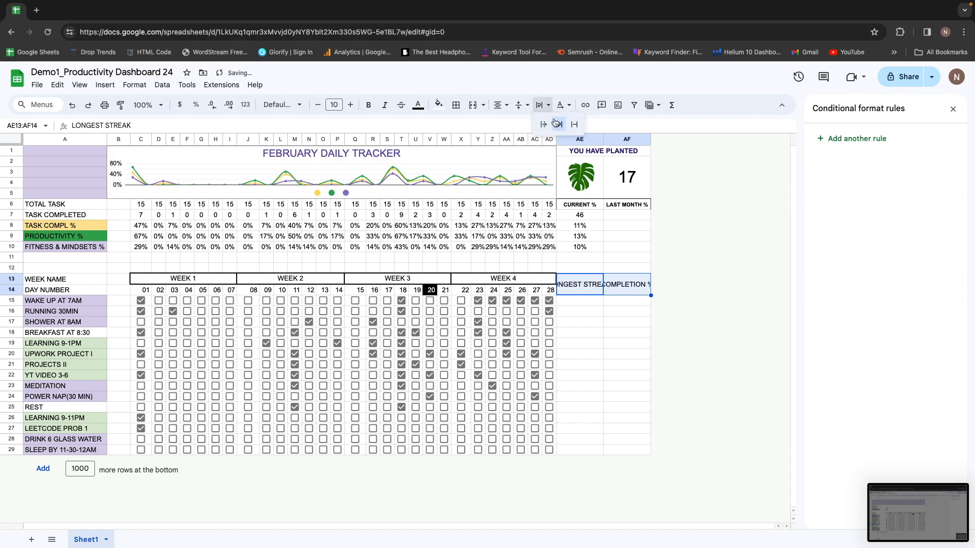
{"action": "left_click", "coordinate": [557, 125]}
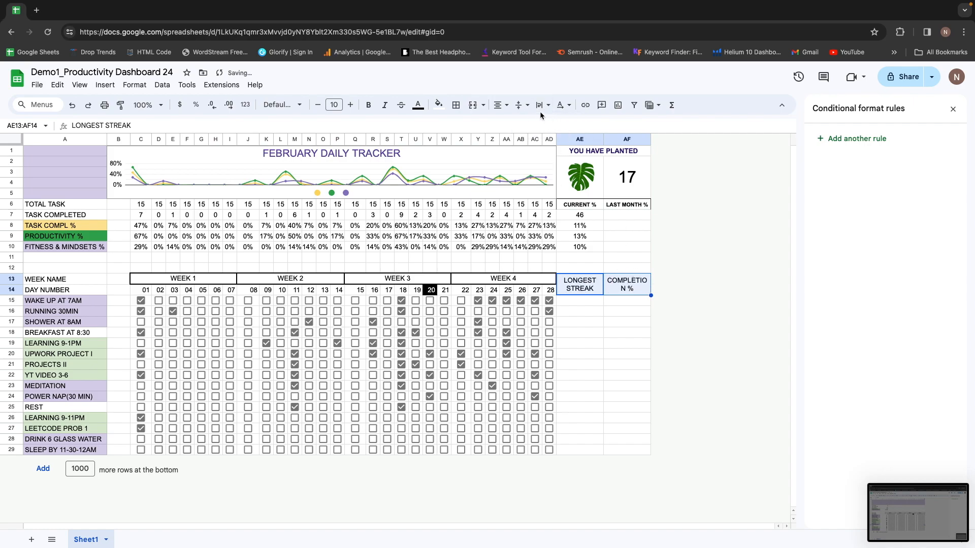
{"action": "key", "text": "ctrl+b"}
{"action": "key", "text": "shift+Left"}
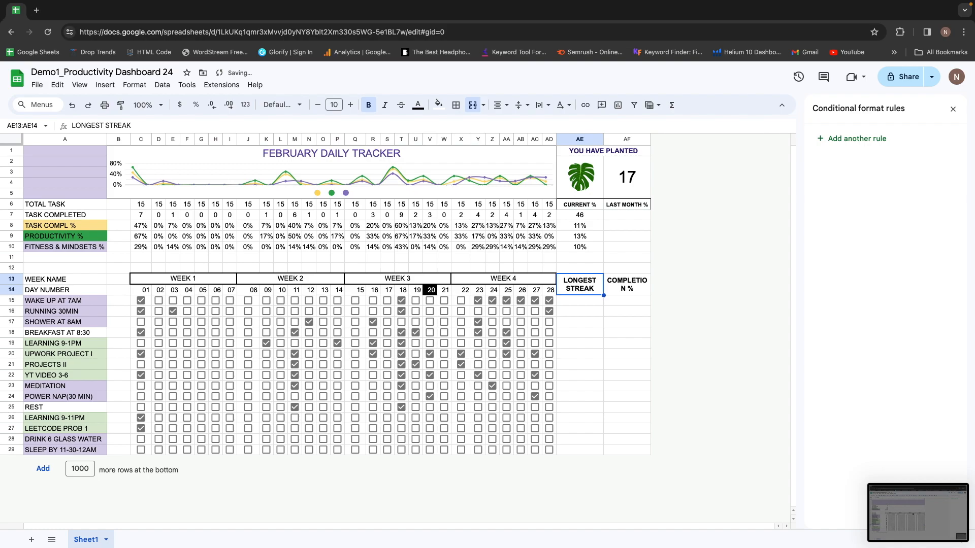
Widen column AF slightly so the word COMPLETION fits on one line in its heading.
{"action": "left_click", "coordinate": [580, 301]}
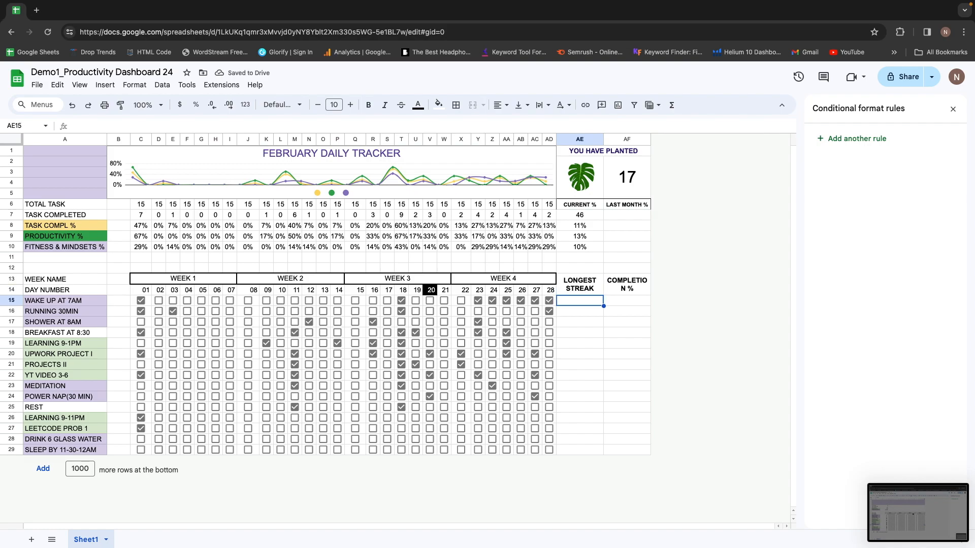
{"action": "key", "text": "Right"}
{"action": "key", "text": "Up"}
{"action": "key", "text": "Down"}
{"action": "key", "text": "Up"}
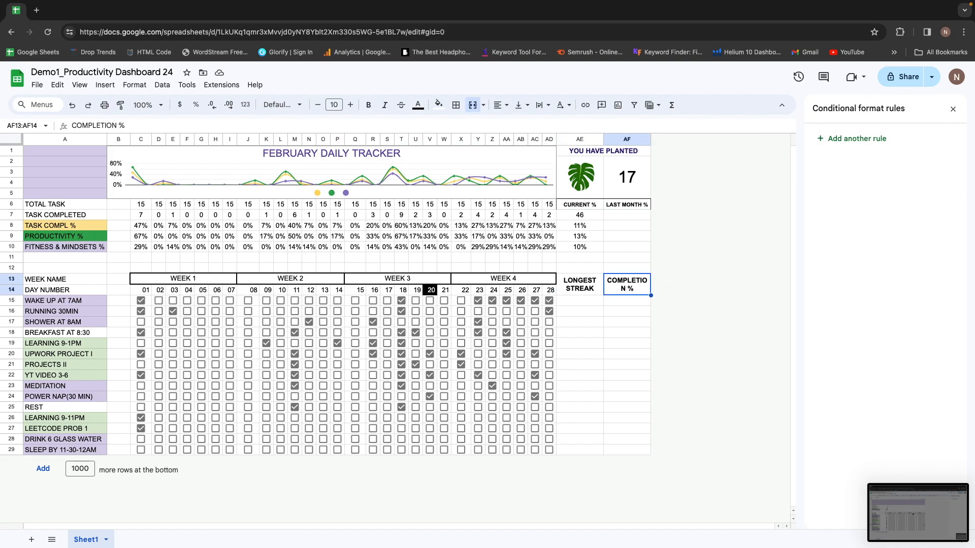
{"action": "left_click_drag", "start_coordinate": [651, 140], "coordinate": [654, 139]}
{"action": "left_click", "coordinate": [593, 289]}
{"action": "key", "text": "Right"}
{"action": "key", "text": "Up"}
{"action": "key", "text": "Up"}
{"action": "key", "text": "Up"}
{"action": "key", "text": "Up"}
{"action": "key", "text": "Down"}
{"action": "key", "text": "Down"}
{"action": "key", "text": "Left"}
{"action": "key", "text": "Left"}
{"action": "key", "text": "Down"}
{"action": "key", "text": "Right"}
{"action": "key", "text": "Down"}
{"action": "key", "text": "Right"}
{"action": "key", "text": "Left"}
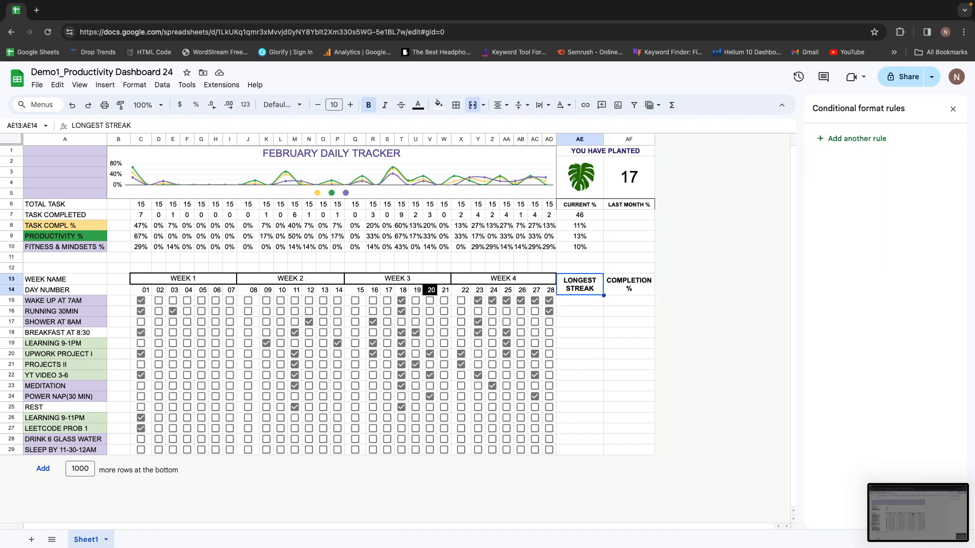
Select AE15 under LONGEST STREAK, and go to the matching AE15 cell in the Habit Tracker Demo spreadsheet.
{"action": "key", "text": "Down"}
{"action": "key", "text": "Down"}
{"action": "key", "text": "Up"}
{"action": "key", "text": "ctrl+Left"}
{"action": "key", "text": "ctrl+Left"}
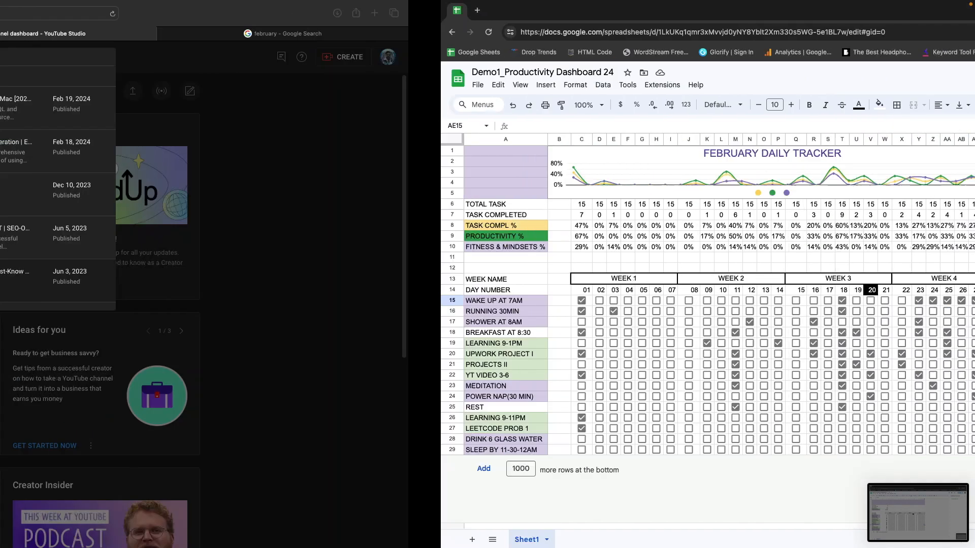
{"action": "key", "text": "Down"}
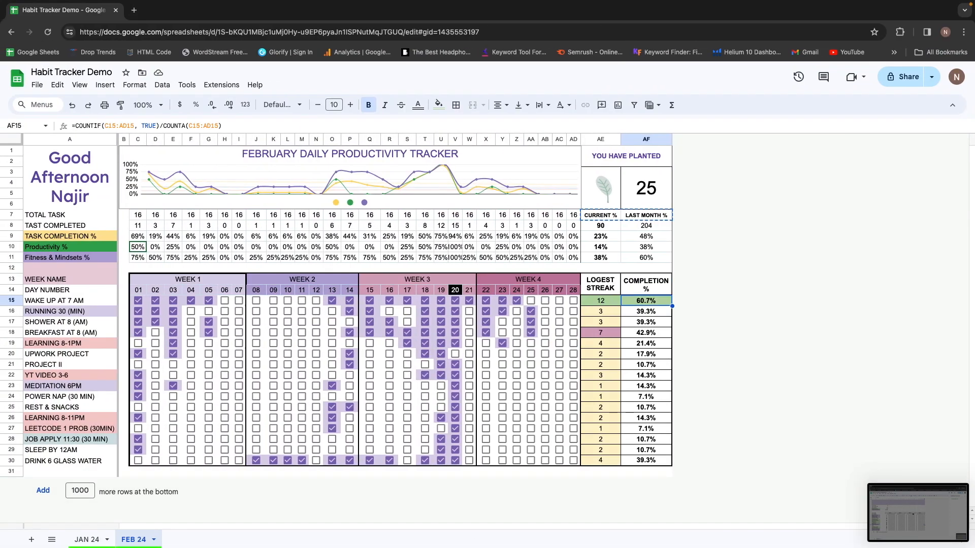
{"action": "key", "text": "Left"}
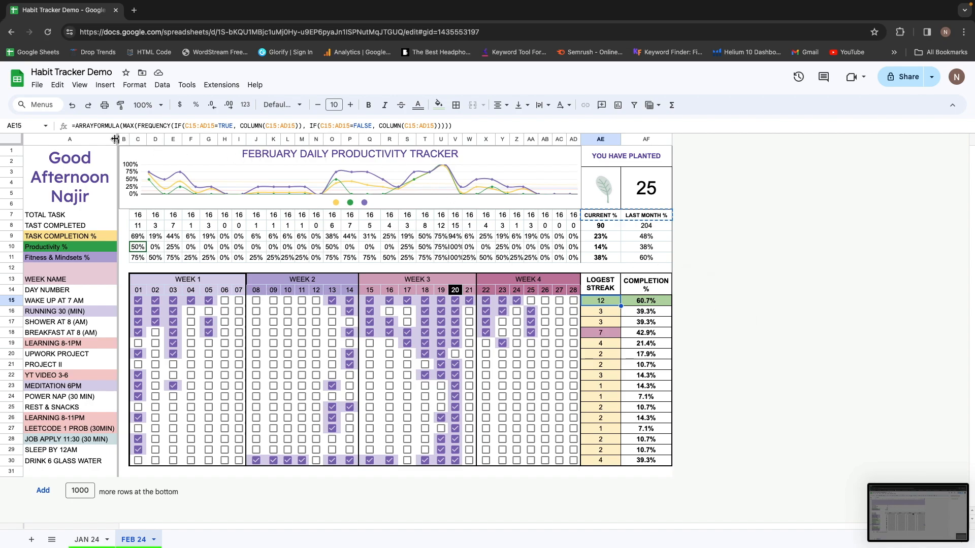
Review and copy the whole ARRAYFORMULA streak formula from AE15 of the Habit Tracker Demo spreadsheet.
{"action": "left_click", "coordinate": [73, 125]}
{"action": "left_click", "coordinate": [123, 125]}
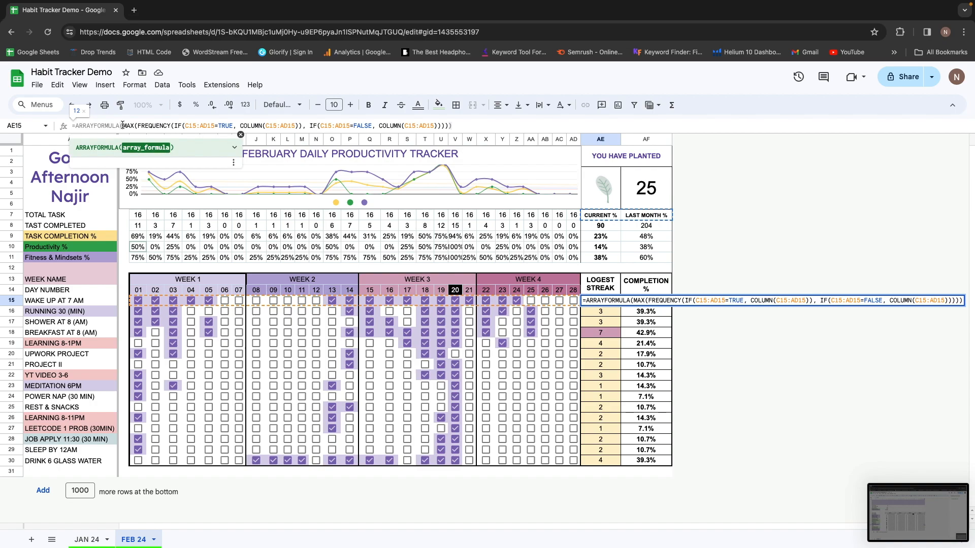
{"action": "left_click", "coordinate": [463, 129]}
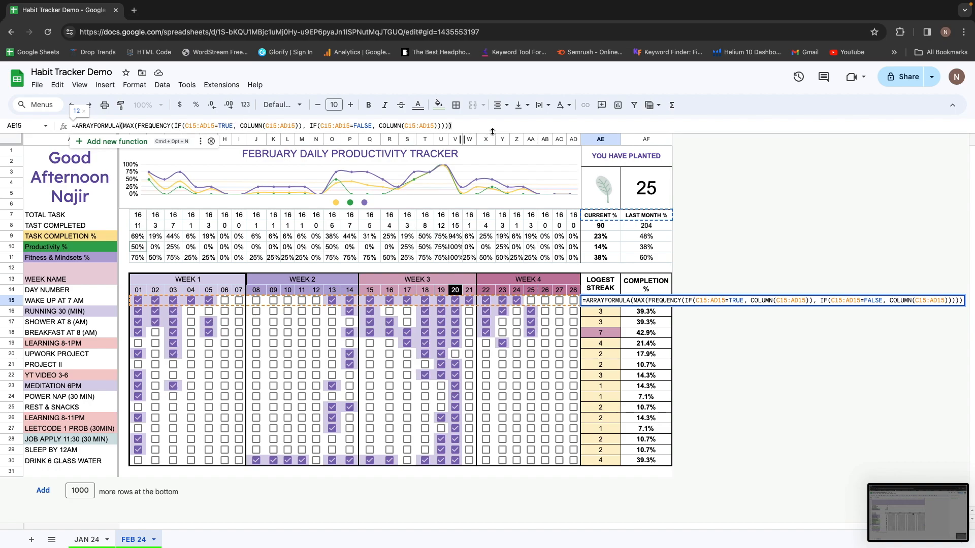
{"action": "key", "text": "Up"}
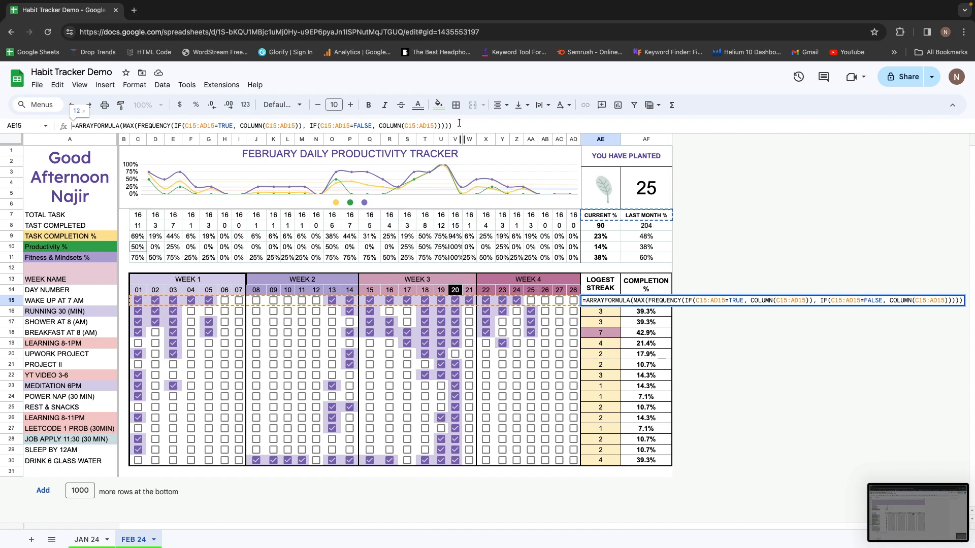
{"action": "key", "text": "super+a"}
{"action": "key", "text": "super+c"}
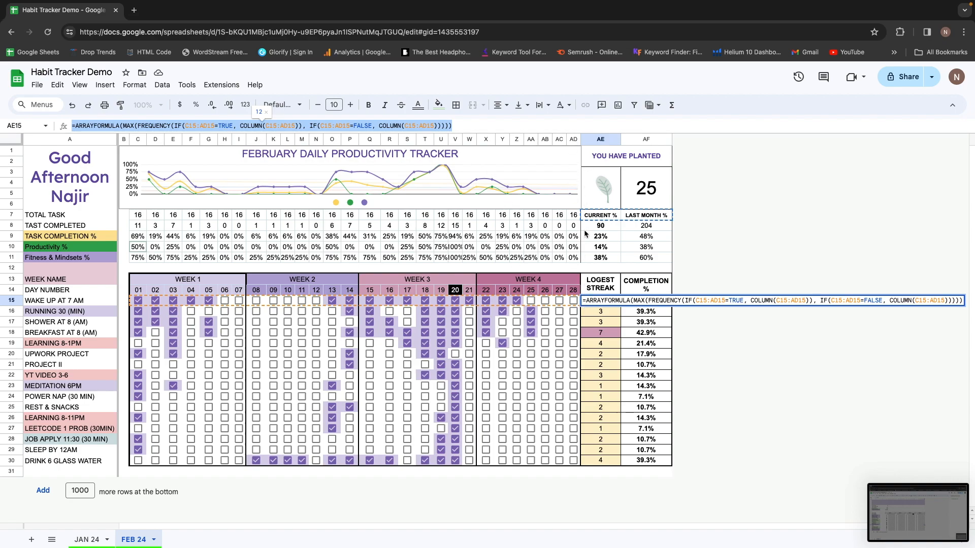
{"action": "left_click", "coordinate": [456, 125]}
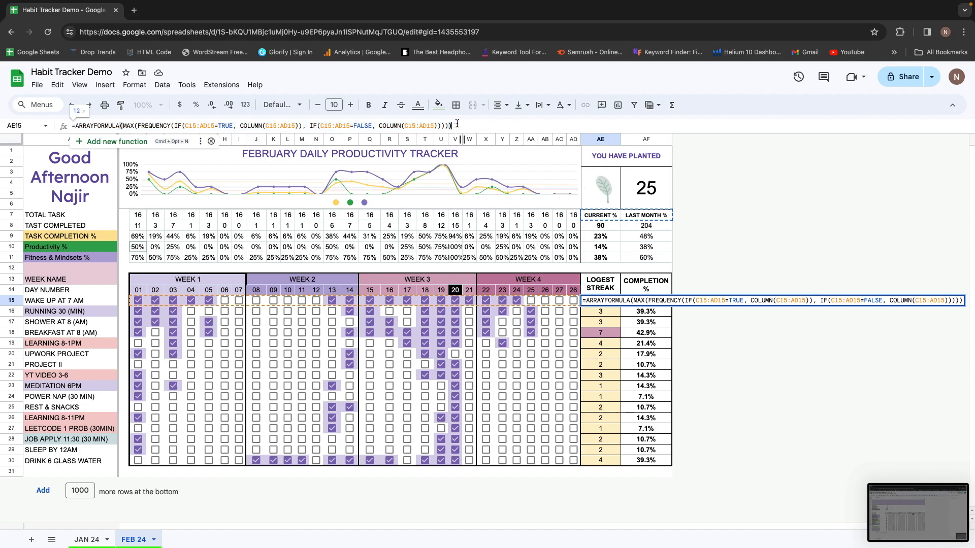
{"action": "key", "text": "super+a"}
{"action": "type", "text": "C"}
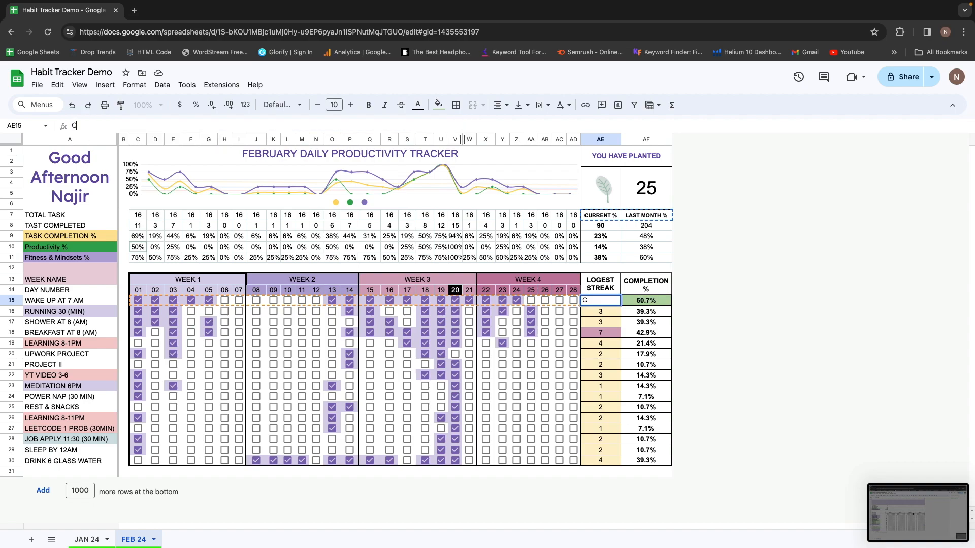
Return to Demo1_Productivity Dashboard 24 and paste =ARRAYFORMULA(MAX(FREQUENCY(IF(C15:AD15=TRUE, COLUMN(C15:AD15)), IF(C15:AD15=FALSE, COLUMN(C15:AD15))))) into AE15.
{"action": "key", "text": "ctrl+Right"}
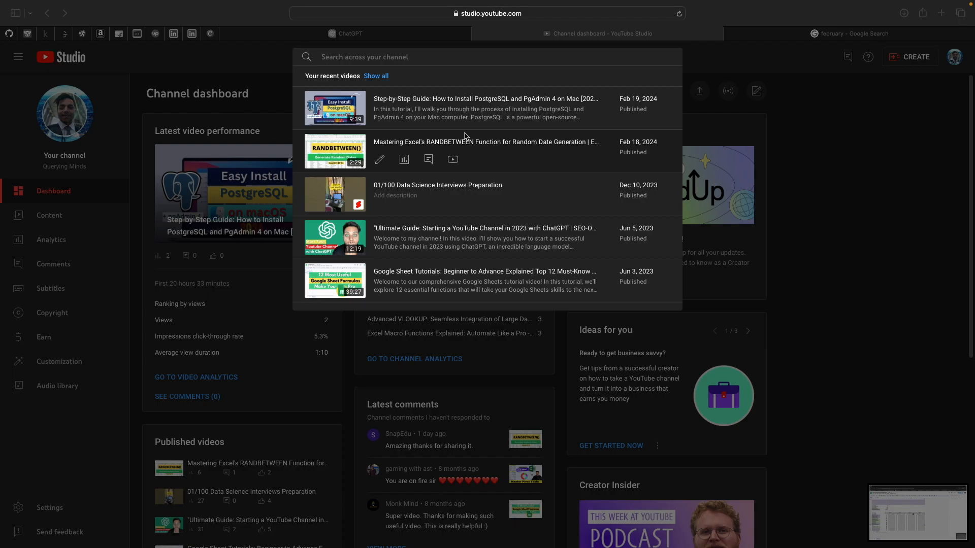
{"action": "key", "text": "ctrl+Left"}
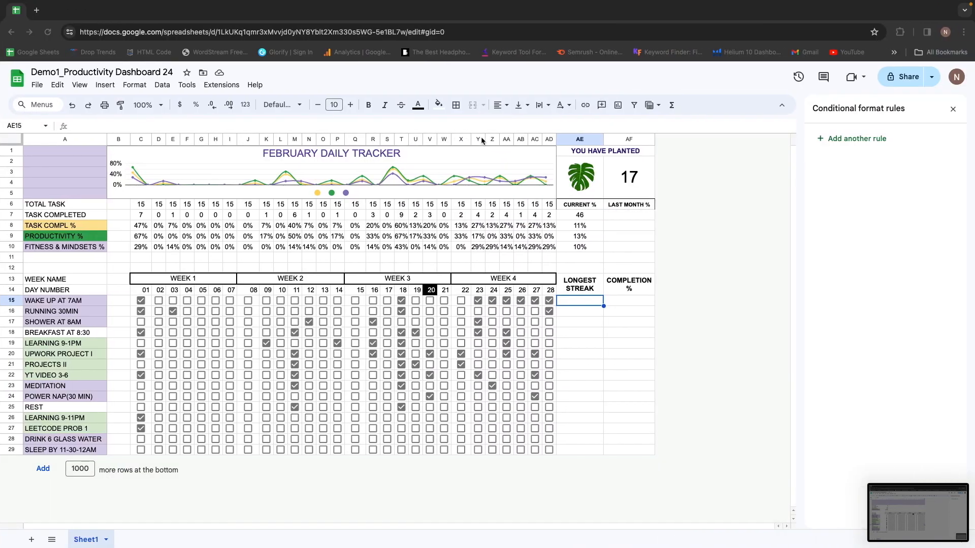
{"action": "left_click", "coordinate": [119, 125]}
{"action": "key", "text": "super+v"}
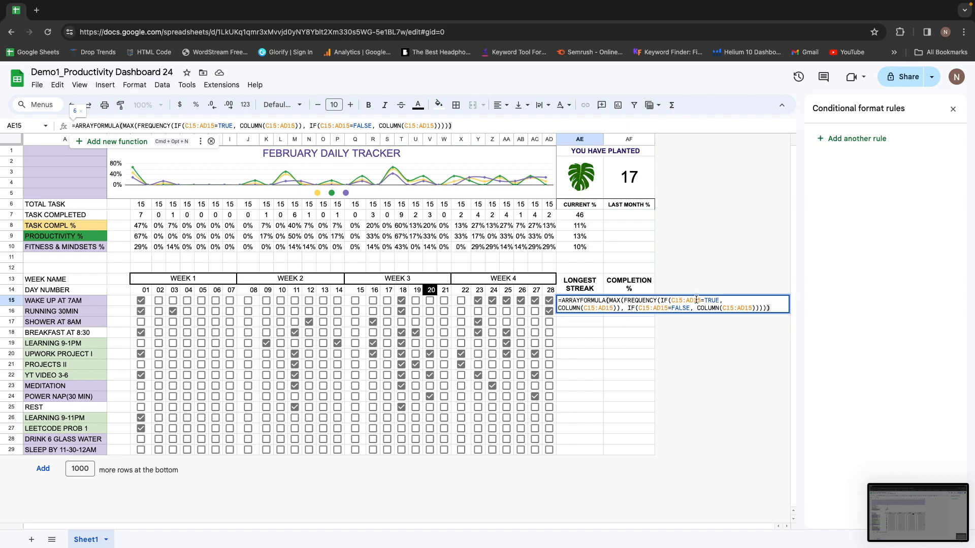
{"action": "key", "text": "Return"}
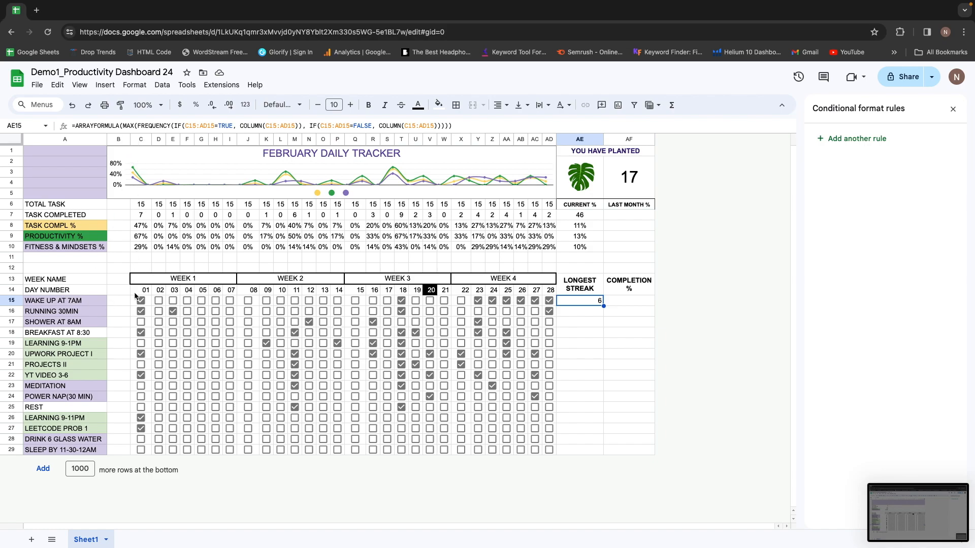
Check the WAKE UP AT 7AM checkboxes across row 15 against the LONGEST STREAK result in AE15.
{"action": "left_click", "coordinate": [124, 304]}
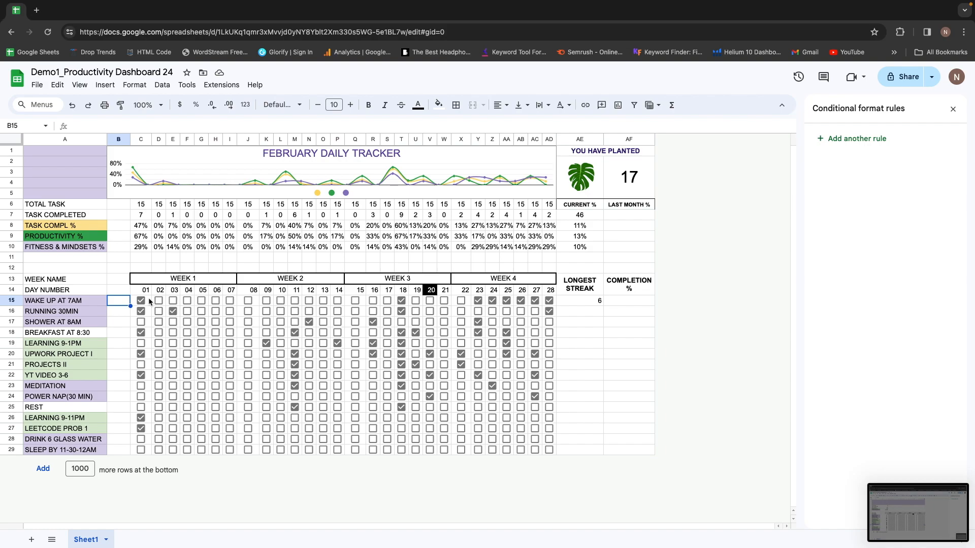
{"action": "key", "text": "Right"}
{"action": "key", "text": "Right"}
{"action": "key", "text": "Right"}
{"action": "key", "text": "Right"}
{"action": "key", "text": "Right"}
{"action": "key", "text": "Right"}
{"action": "key", "text": "Right"}
{"action": "key", "text": "Right"}
{"action": "key", "text": "Right"}
{"action": "key", "text": "Right"}
{"action": "key", "text": "Right"}
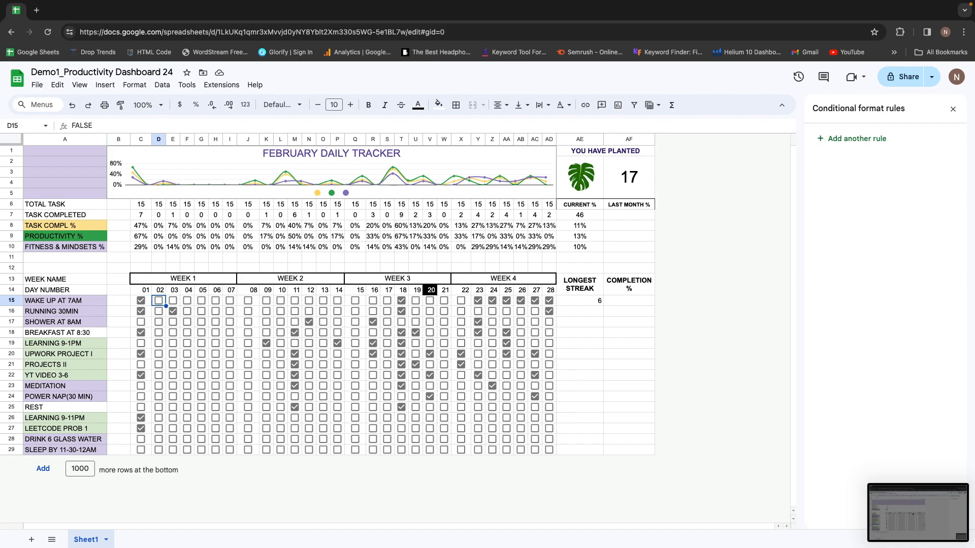
{"action": "key", "text": "Right"}
{"action": "key", "text": "Right"}
{"action": "key", "text": "Right"}
{"action": "key", "text": "Right"}
{"action": "key", "text": "Right"}
{"action": "key", "text": "Right"}
{"action": "key", "text": "Right"}
{"action": "key", "text": "Right"}
{"action": "key", "text": "Right"}
{"action": "key", "text": "Right"}
{"action": "key", "text": "Right"}
{"action": "key", "text": "Right"}
{"action": "key", "text": "Right"}
{"action": "key", "text": "Right"}
{"action": "key", "text": "Right"}
{"action": "key", "text": "Right"}
{"action": "key", "text": "Right"}
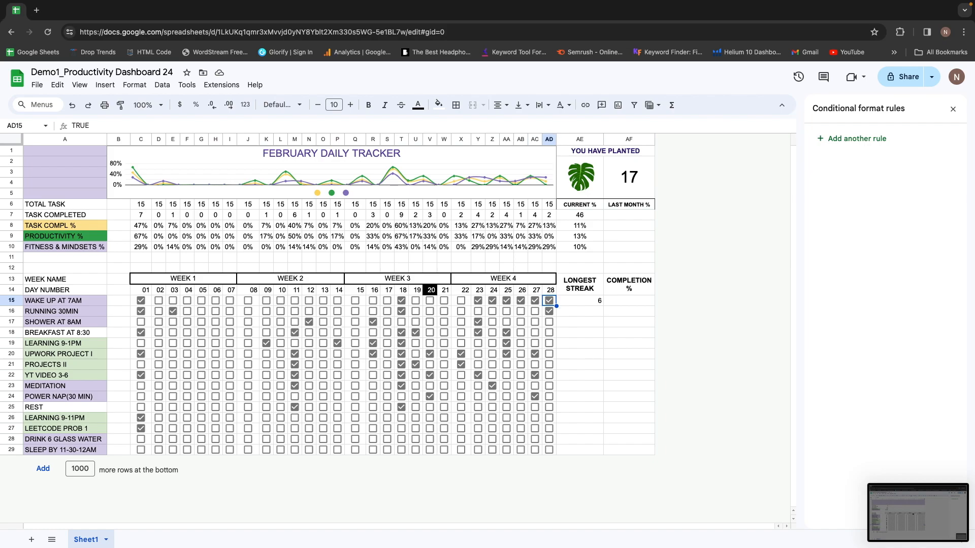
{"action": "key", "text": "Right"}
{"action": "key", "text": "Right"}
{"action": "key", "text": "Left"}
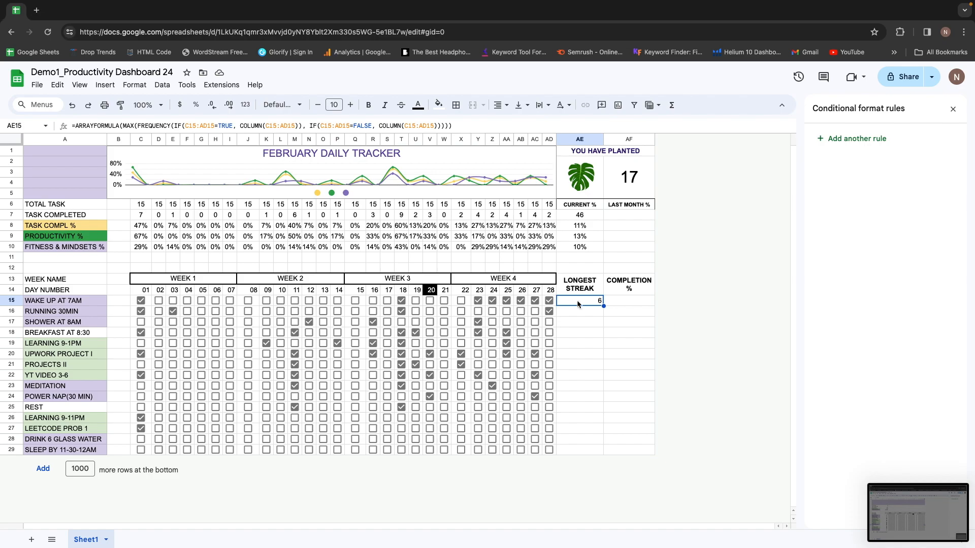
Test the streak formula by ticking and clearing WAKE UP AT 7AM for day 22, and tick it for days 07 to 14.
{"action": "left_click", "coordinate": [461, 302]}
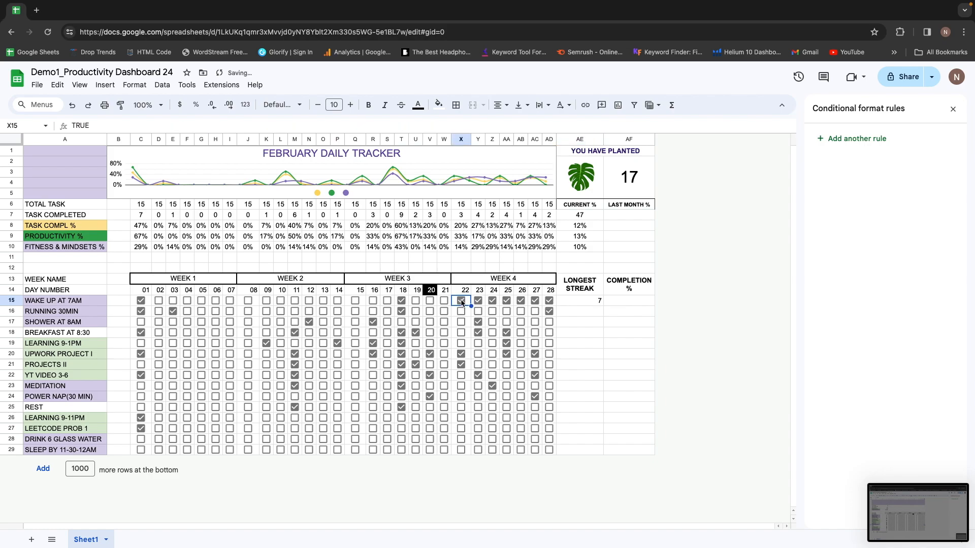
{"action": "left_click", "coordinate": [462, 302]}
{"action": "left_click", "coordinate": [230, 301]}
{"action": "left_click", "coordinate": [248, 301]}
{"action": "left_click", "coordinate": [266, 301]}
{"action": "left_click", "coordinate": [280, 301]}
{"action": "left_click", "coordinate": [295, 300]}
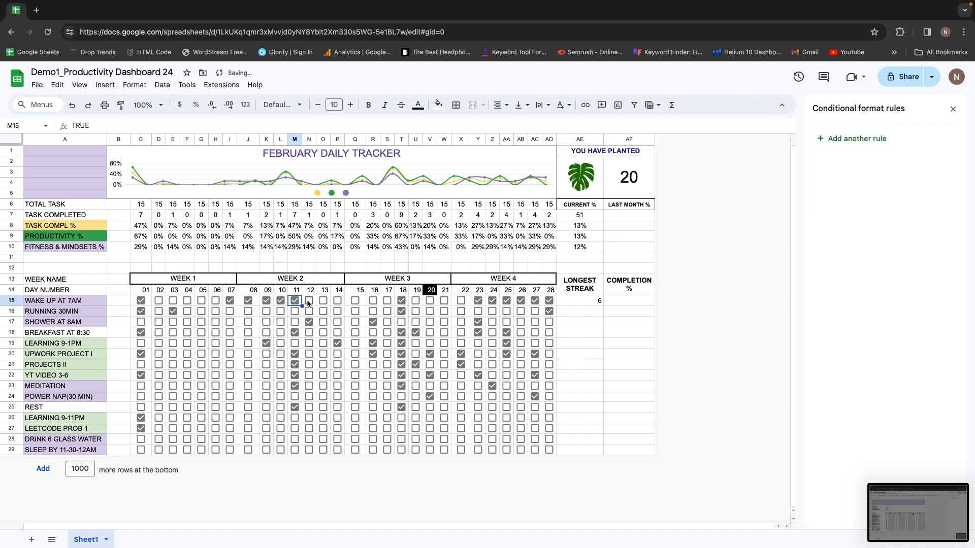
{"action": "left_click", "coordinate": [308, 301]}
{"action": "left_click", "coordinate": [323, 300]}
{"action": "left_click", "coordinate": [337, 300]}
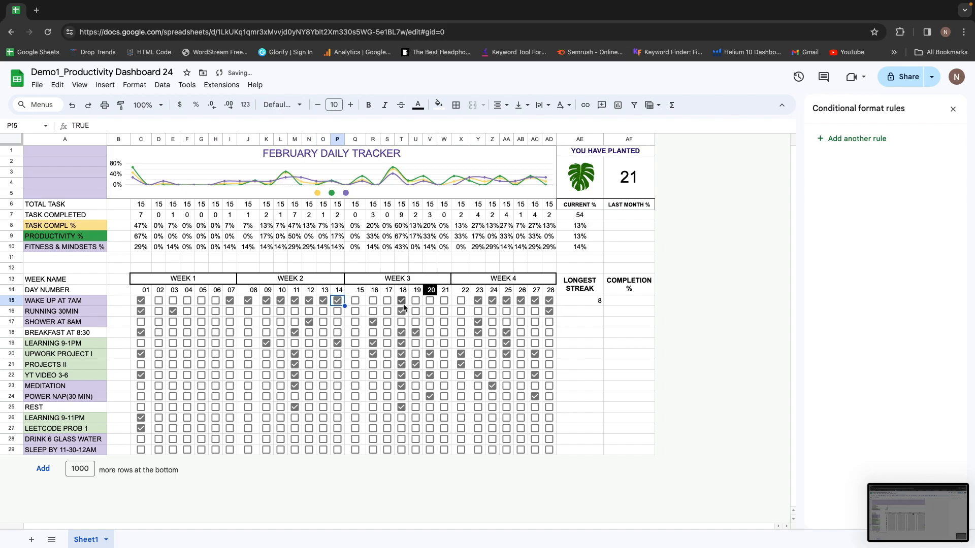
Fill the LONGEST STREAK formula from AE15 down to AE29 and check the copied formulas in the rows below.
{"action": "left_click", "coordinate": [580, 302]}
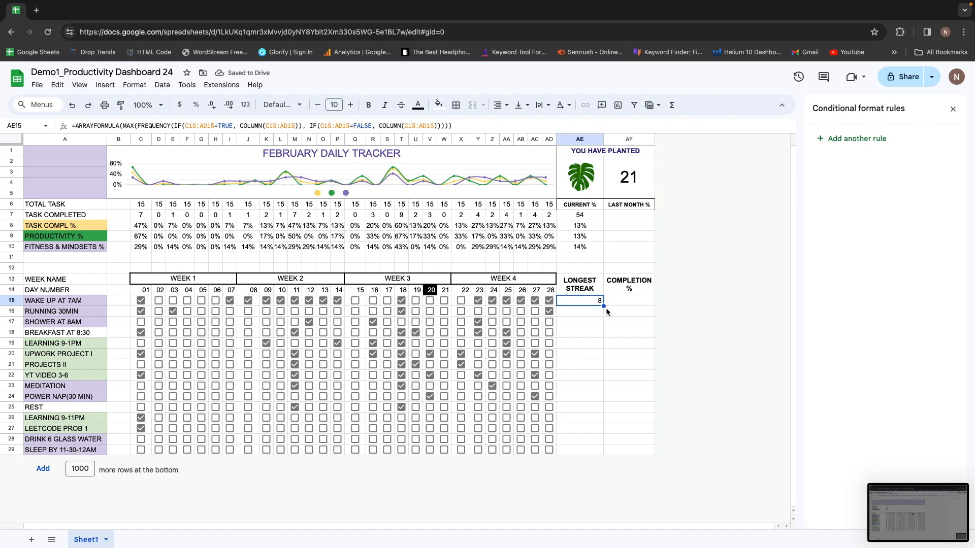
{"action": "double_click", "coordinate": [603, 303]}
{"action": "key", "text": "Down"}
{"action": "key", "text": "Down"}
{"action": "key", "text": "Down"}
{"action": "key", "text": "Down"}
{"action": "key", "text": "Down"}
{"action": "key", "text": "Up"}
{"action": "key", "text": "Up"}
{"action": "key", "text": "Up"}
{"action": "key", "text": "Up"}
{"action": "key", "text": "Up"}
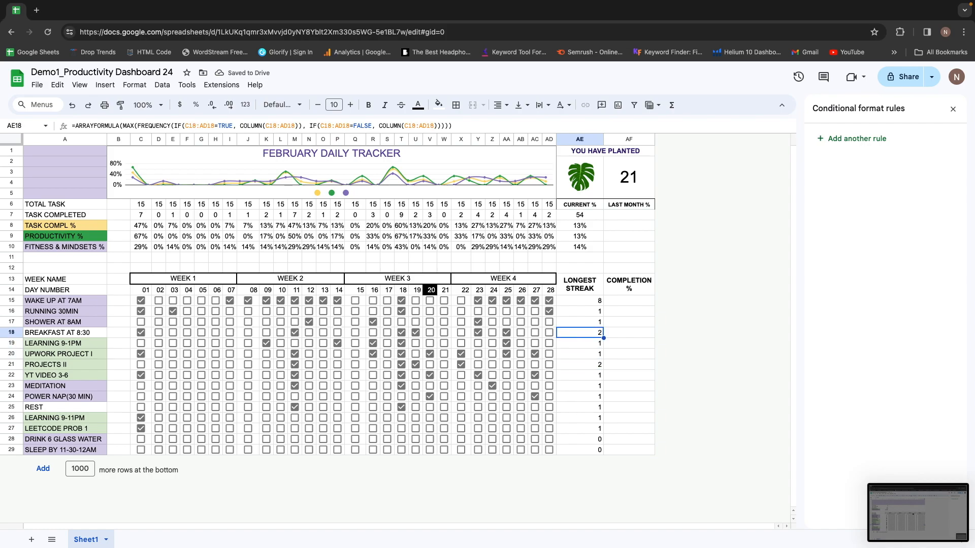
{"action": "key", "text": "Right"}
{"action": "type", "text": "=COUN"}
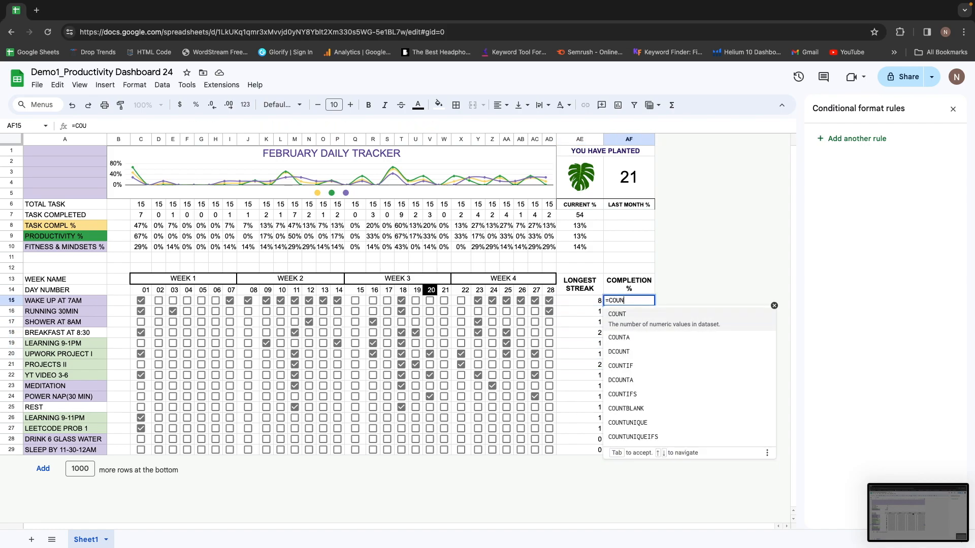
{"action": "type", "text": "TIF("}
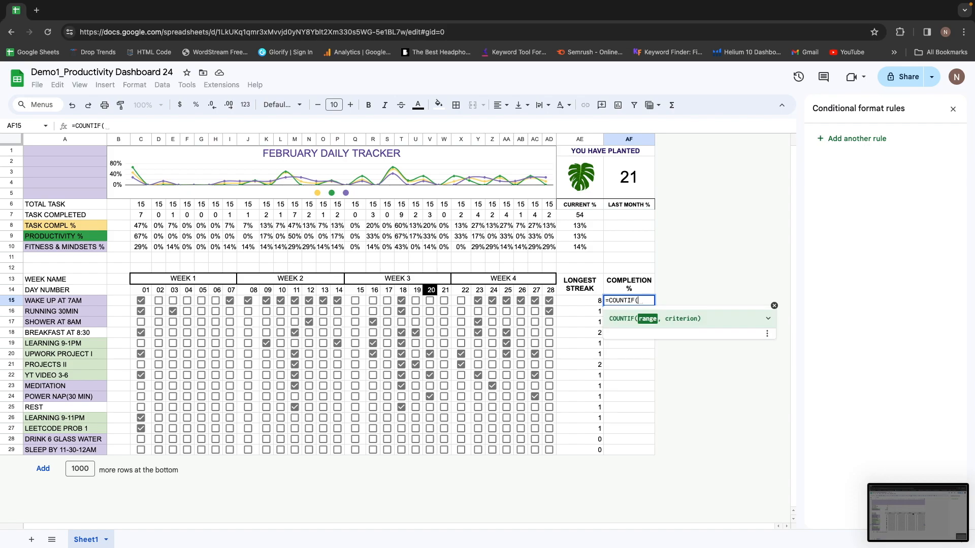
{"action": "left_click_drag", "start_coordinate": [143, 301], "coordinate": [549, 301]}
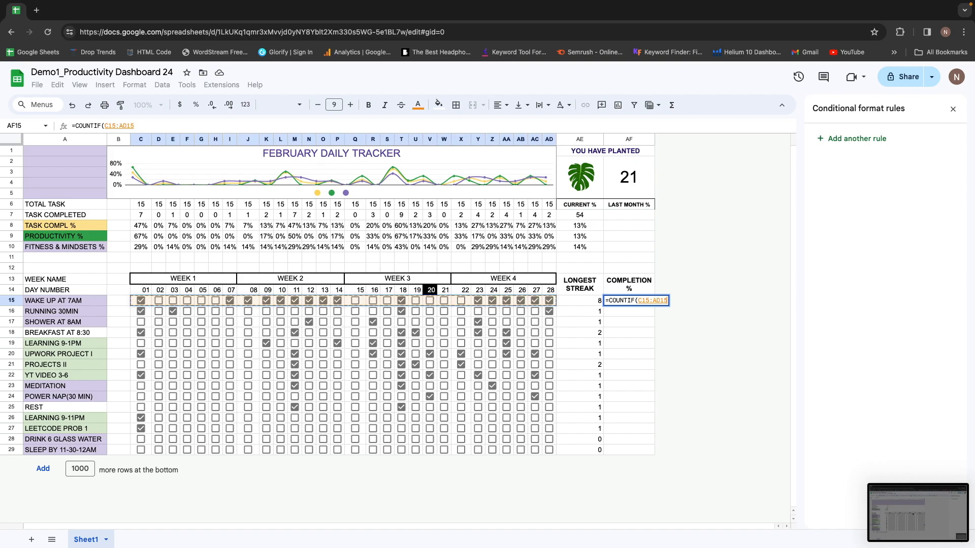
{"action": "type", "text": ",TRU"}
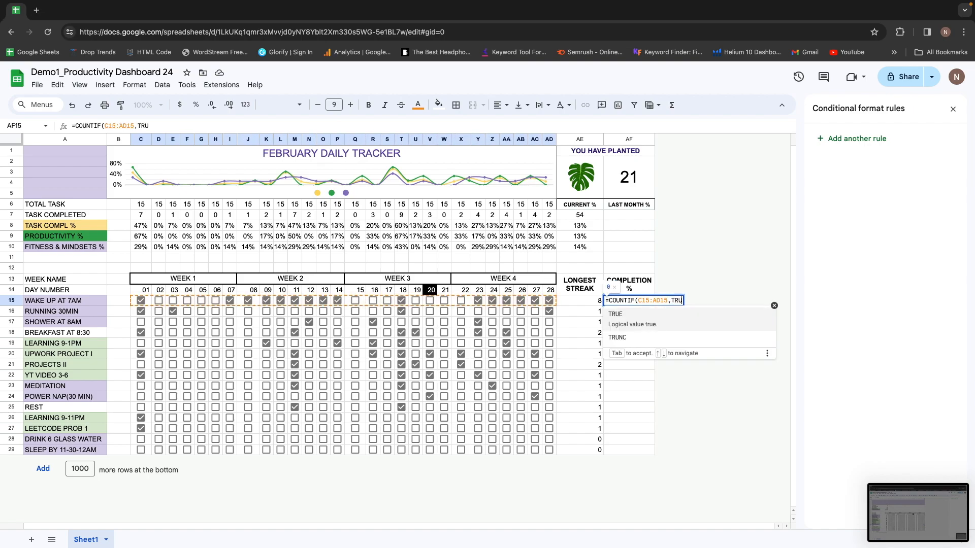
{"action": "type", "text": "E)"}
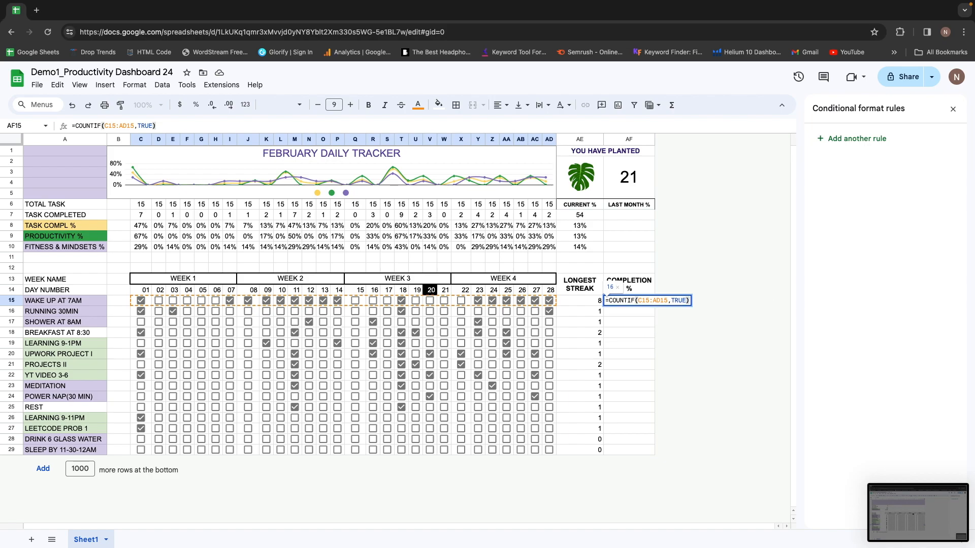
{"action": "key", "text": "shift+Left"}
{"action": "key", "text": "shift+Left"}
{"action": "key", "text": "shift+Left"}
{"action": "key", "text": "shift+Left"}
{"action": "key", "text": "shift+Left"}
{"action": "key", "text": "shift+Left"}
{"action": "key", "text": "shift+Left"}
{"action": "key", "text": "shift+Left"}
{"action": "key", "text": "shift+Left"}
{"action": "key", "text": "shift+Left"}
{"action": "key", "text": "shift+Left"}
{"action": "key", "text": "shift+Left"}
{"action": "key", "text": "shift+Left"}
{"action": "key", "text": "shift+Left"}
{"action": "key", "text": "shift+Left"}
{"action": "key", "text": "shift+Left"}
{"action": "key", "text": "shift+Left"}
{"action": "key", "text": "shift+Left"}
{"action": "key", "text": "shift+Left"}
{"action": "key", "text": "shift+Left"}
{"action": "key", "text": "BackSpace"}
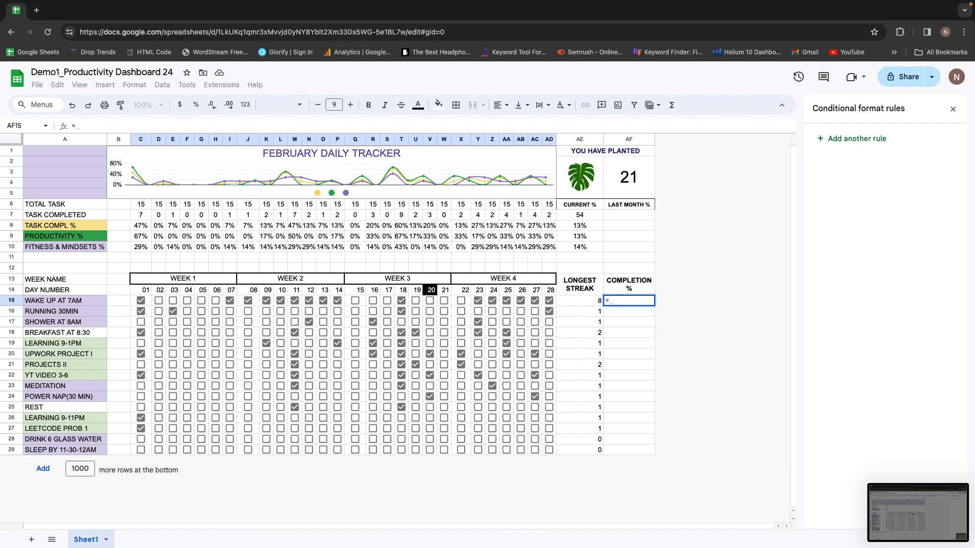
Try calculating WAKE UP AT 7AM's completion in AF15 with =(COUNTIF(C15:AD15,TRUE)/COUNT(C15:AD15)), then clear the cell.
{"action": "type", "text": "()"}
{"action": "type", "text": "=ARRAYFORMULA(MAX(FREQUENCY(IF(C15:AD15=TRUE, COLUMN(C15:AD15)), IF(C15:AD15=FALSE, COLUMN(C15:AD15)))))"}
{"action": "key", "text": "super+z"}
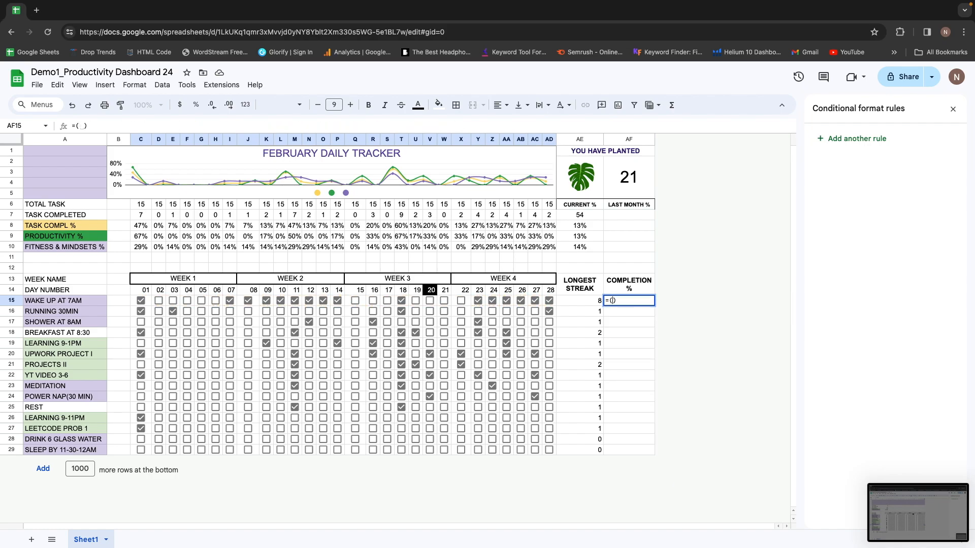
{"action": "type", "text": "COUNMT"}
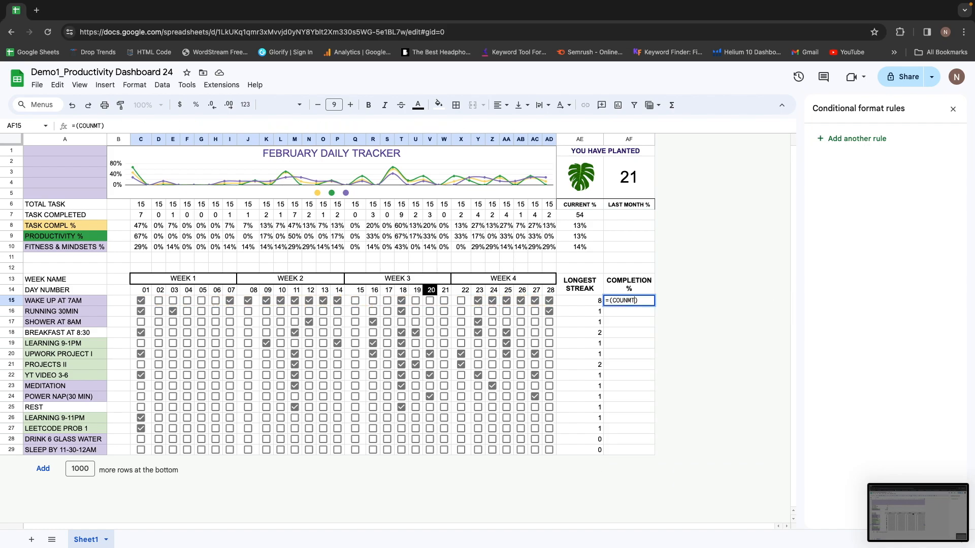
{"action": "key", "text": "BackSpace"}
{"action": "type", "text": "TIF"}
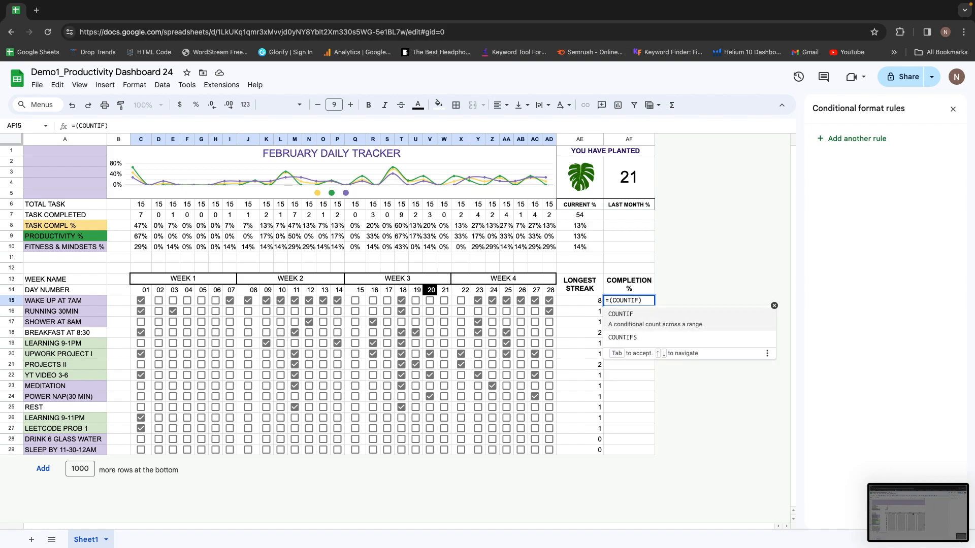
{"action": "type", "text": "("}
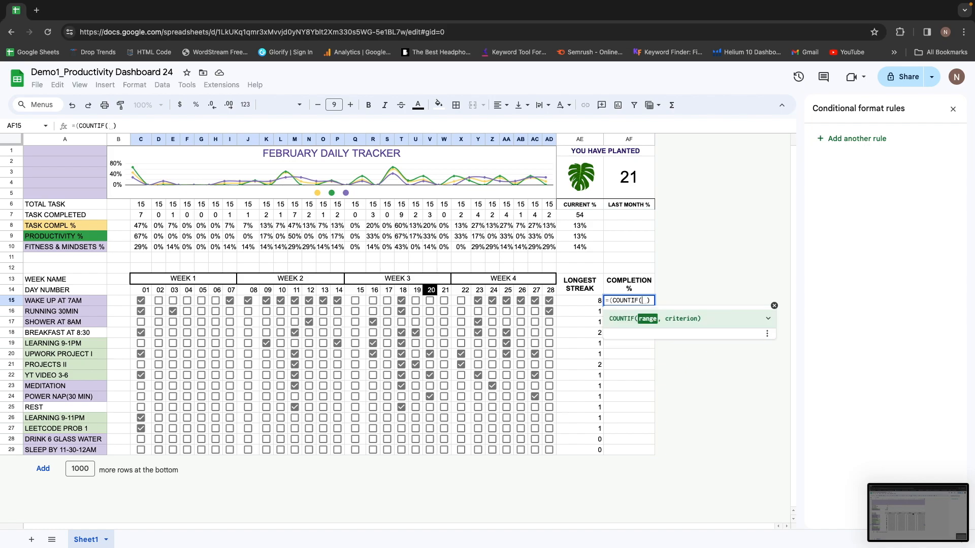
{"action": "left_click_drag", "start_coordinate": [148, 299], "coordinate": [492, 300]}
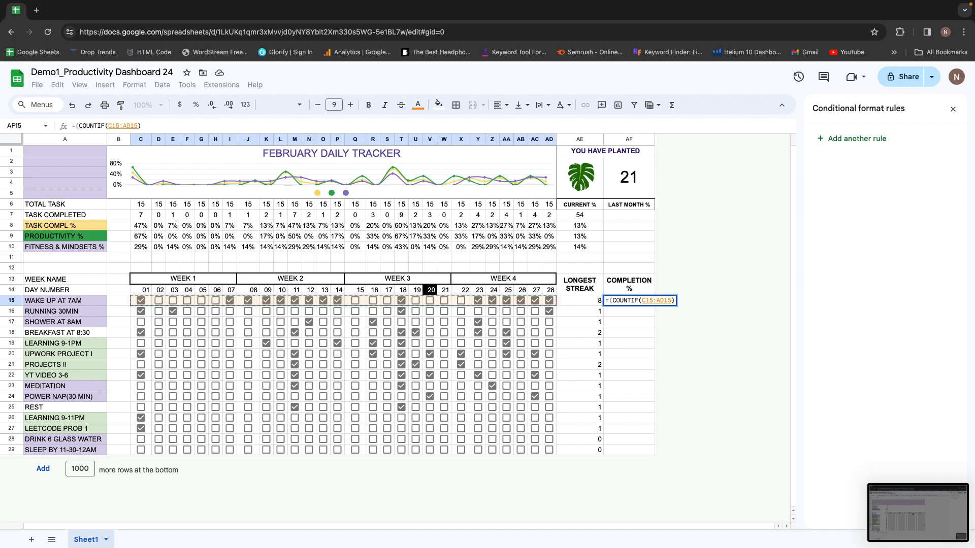
{"action": "type", "text": ",TR"}
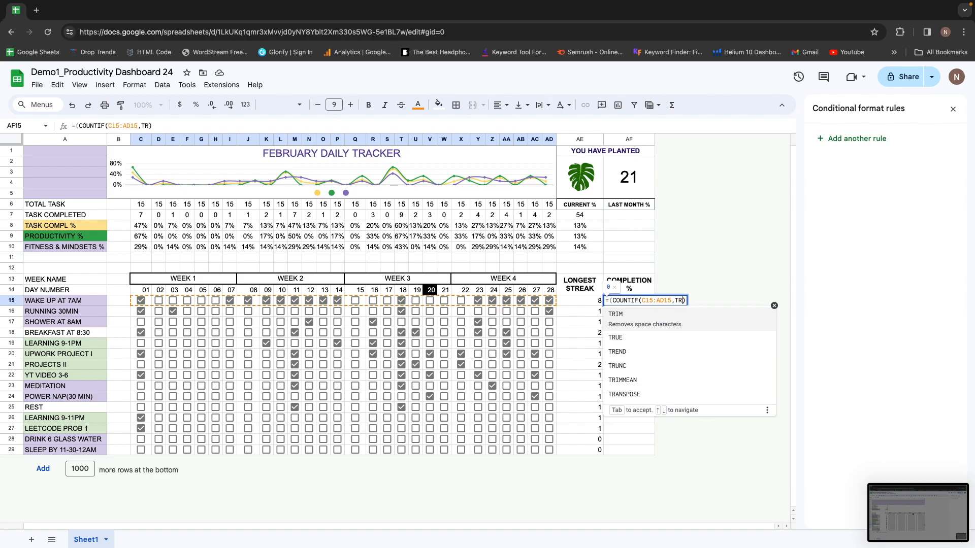
{"action": "type", "text": "UE"}
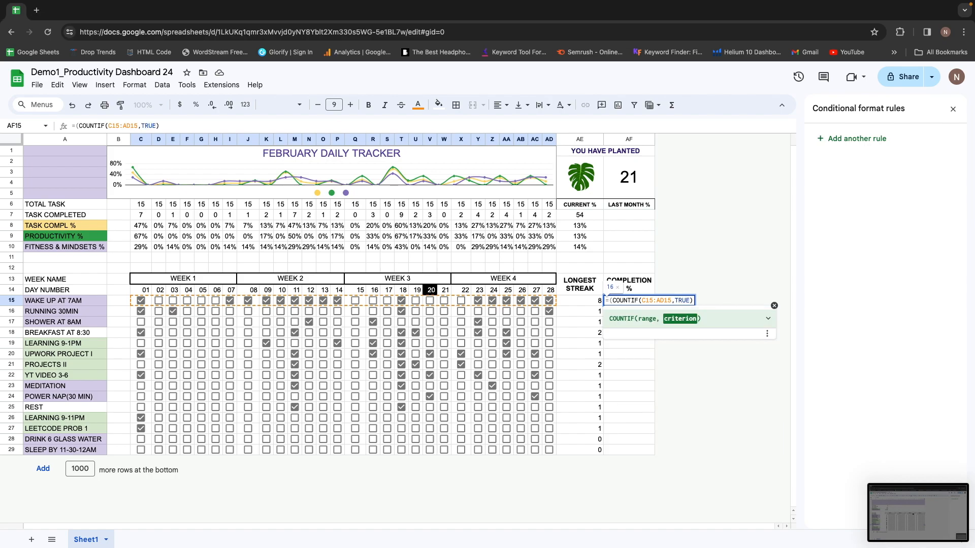
{"action": "type", "text": ")"}
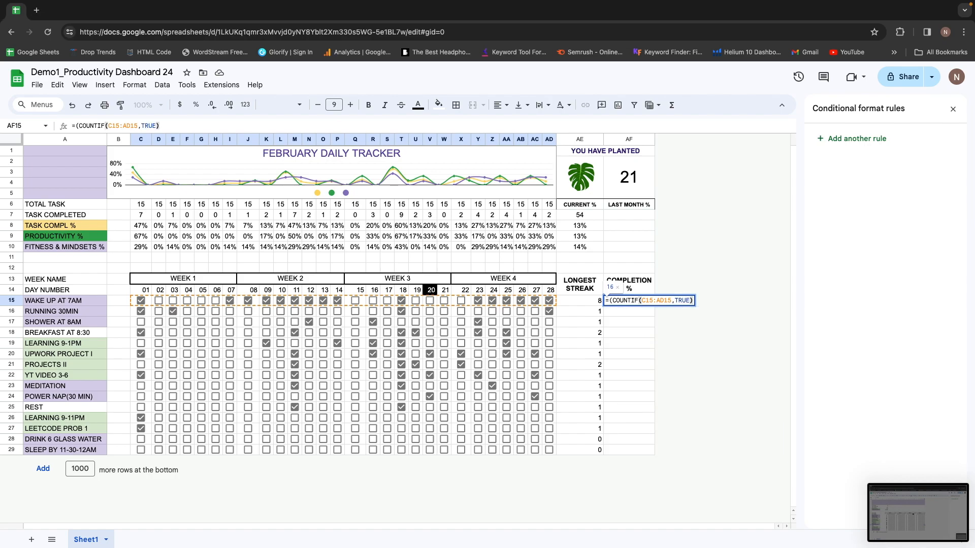
{"action": "type", "text": "/"}
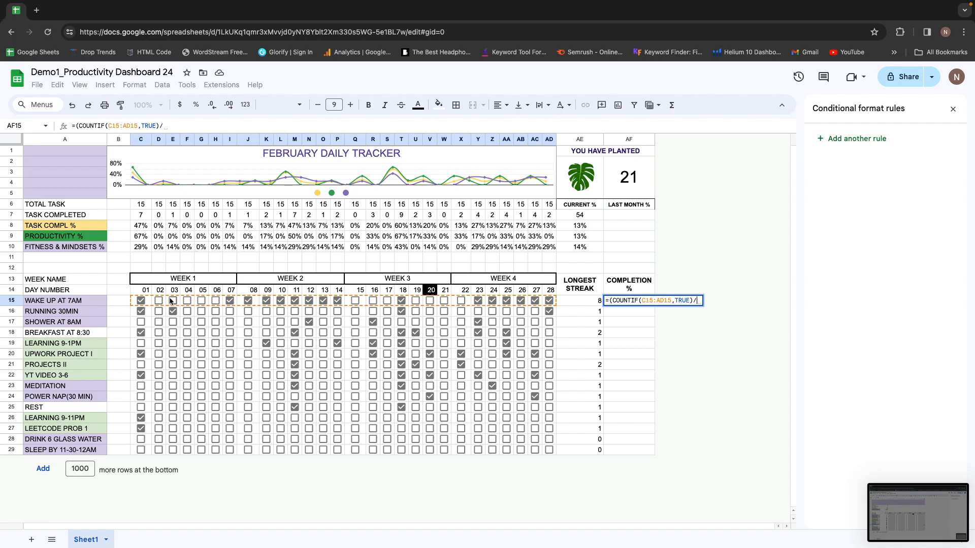
{"action": "type", "text": "COUNT"}
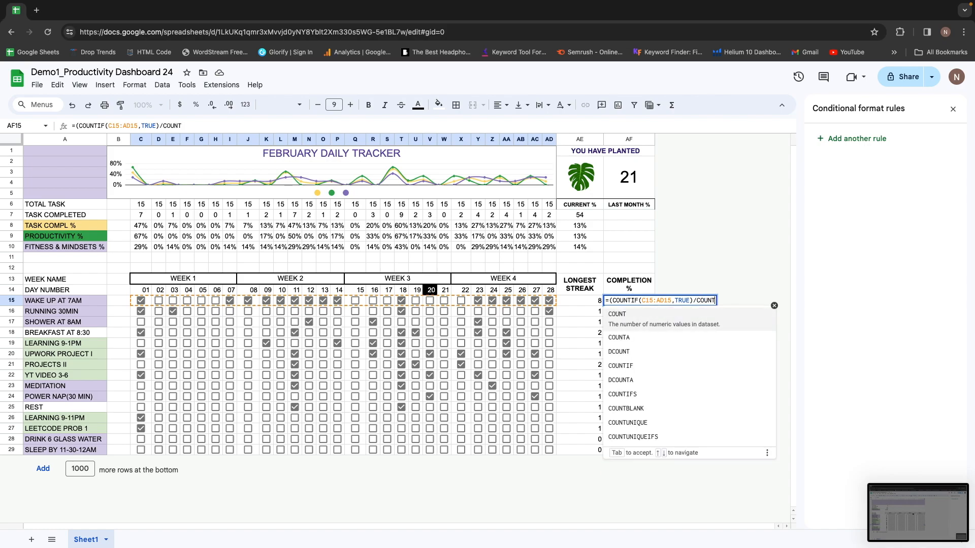
{"action": "type", "text": "("}
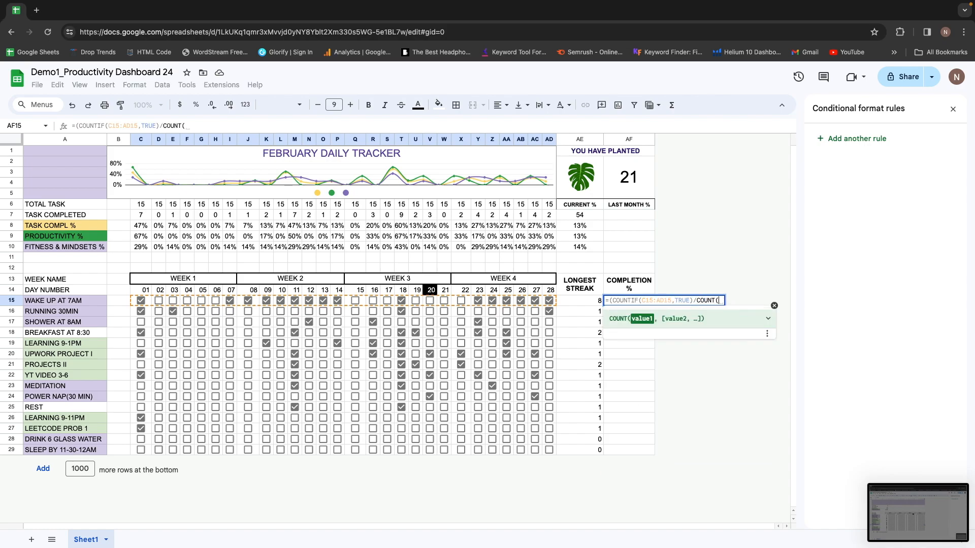
{"action": "left_click", "coordinate": [141, 301]}
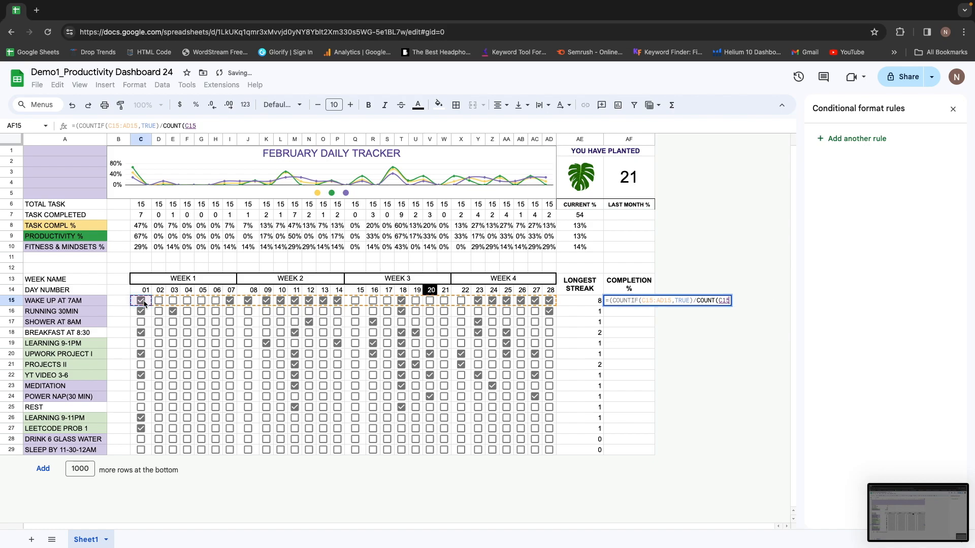
{"action": "left_click_drag", "start_coordinate": [161, 304], "coordinate": [549, 303]}
{"action": "type", "text": ")"}
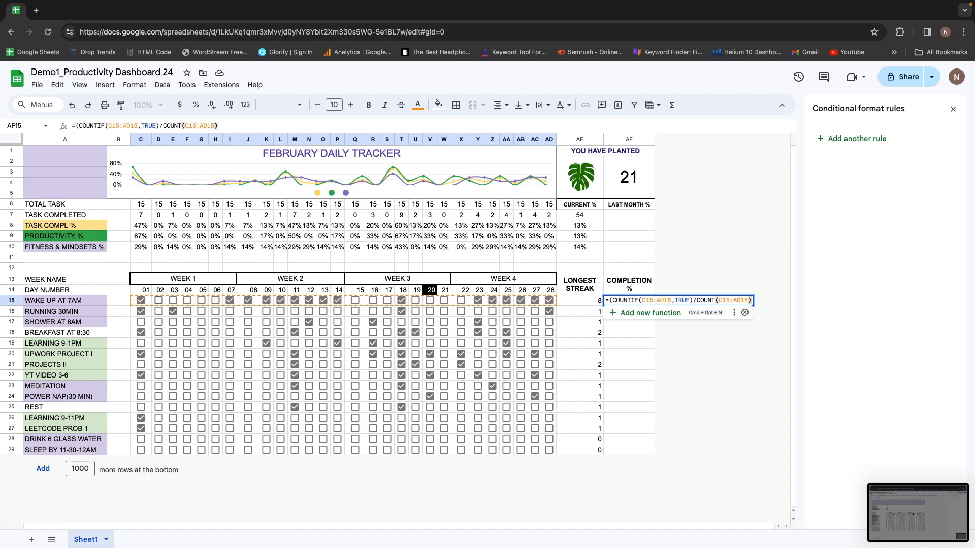
{"action": "type", "text": ")"}
{"action": "key", "text": "Return"}
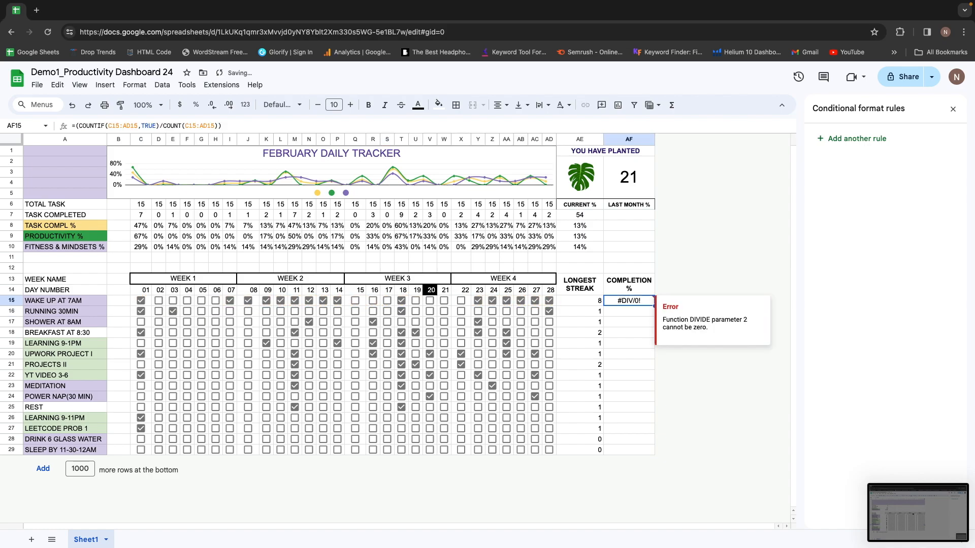
{"action": "key", "text": "Delete"}
Enter =COUNTIF(C15:AD15,TRUE)/28 in AF15 as the COMPLETION % for WAKE UP AT 7AM.
{"action": "type", "text": "=COUNT"}
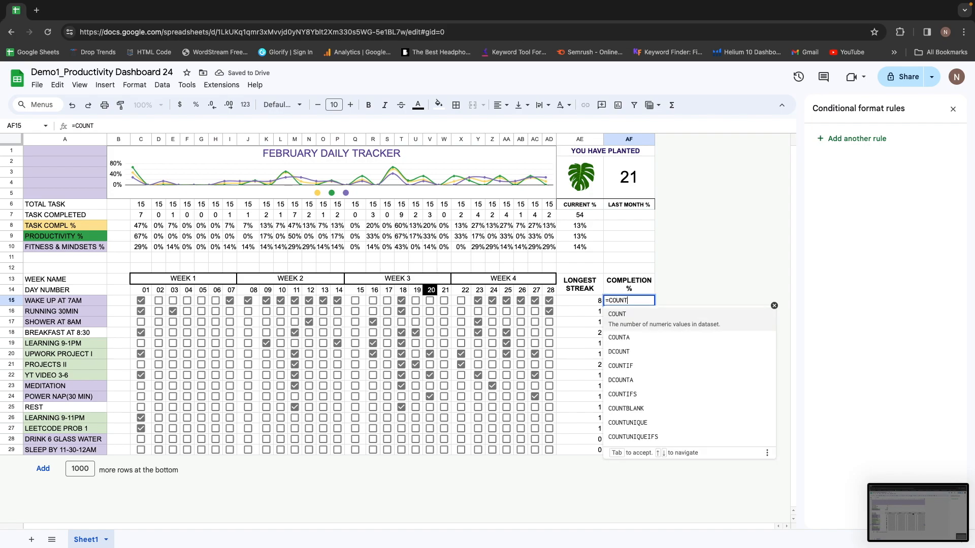
{"action": "type", "text": "IF("}
{"action": "left_click_drag", "start_coordinate": [142, 301], "coordinate": [549, 301]}
{"action": "type", "text": ",TRUE)"}
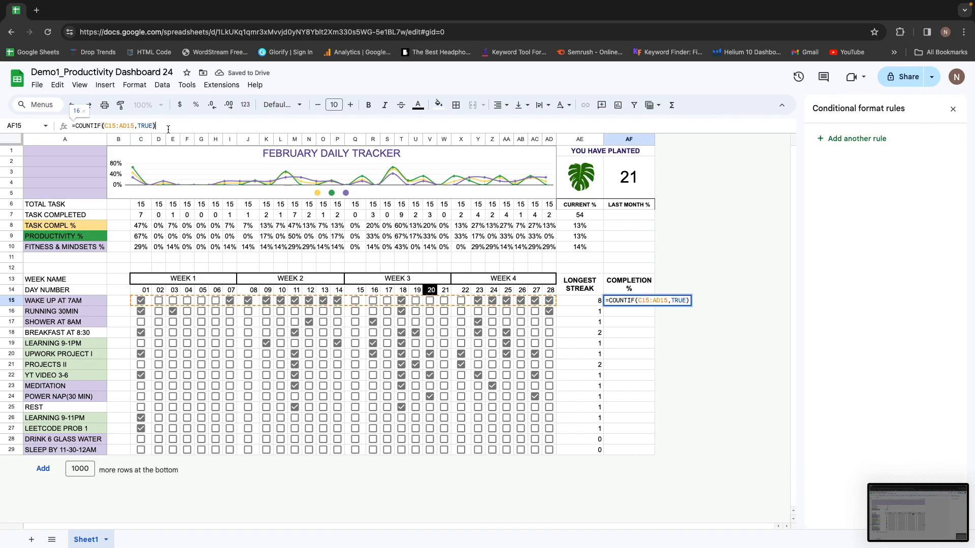
{"action": "type", "text": "/28"}
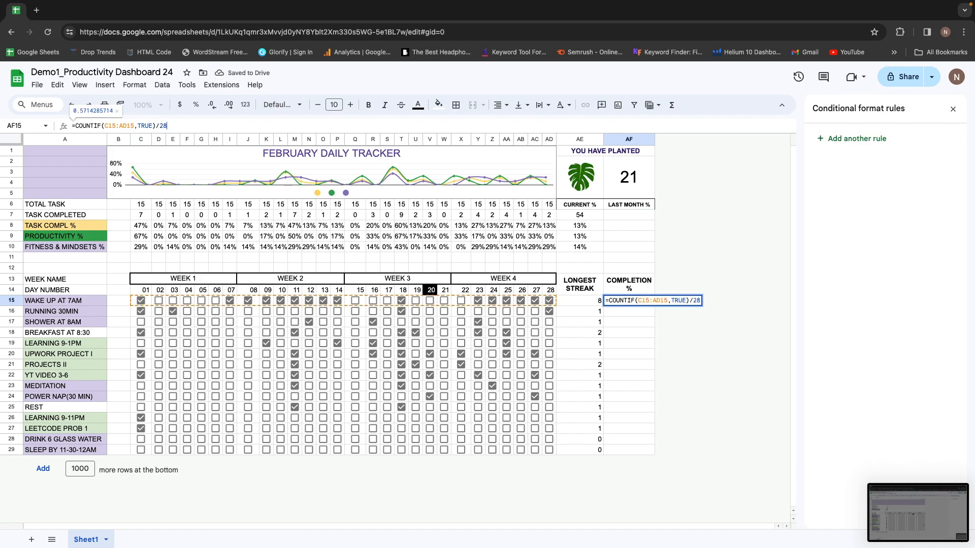
{"action": "key", "text": "Return"}
Format AF15 as a percentage without decimals and fill its formula down to AF29.
{"action": "key", "text": "Up"}
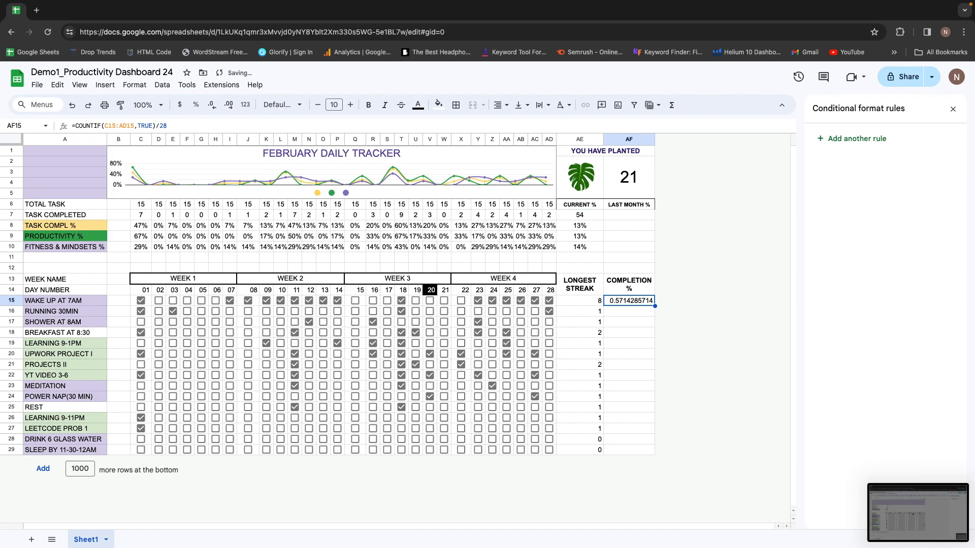
{"action": "left_click", "coordinate": [195, 106]}
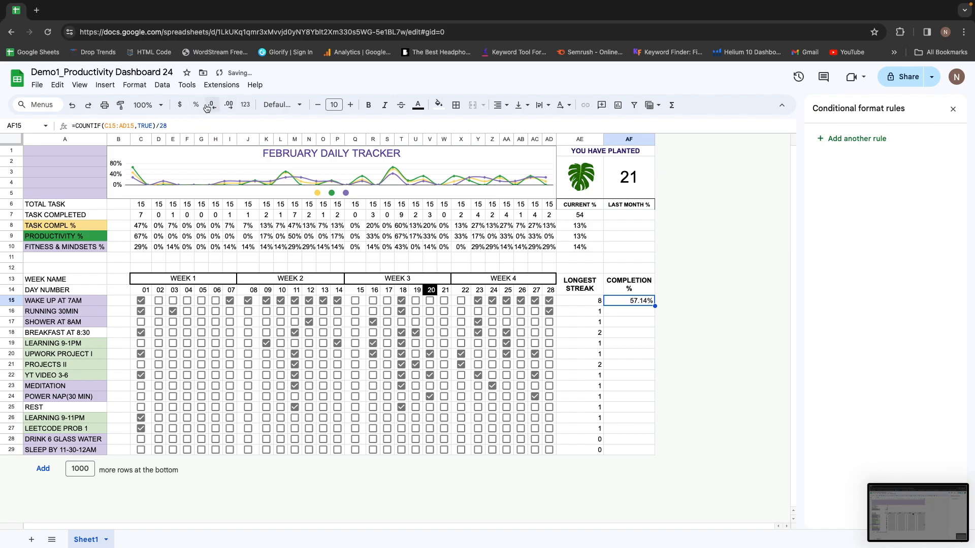
{"action": "left_click", "coordinate": [212, 107]}
{"action": "left_click", "coordinate": [212, 107]}
{"action": "double_click", "coordinate": [655, 306]}
{"action": "left_click", "coordinate": [627, 314]}
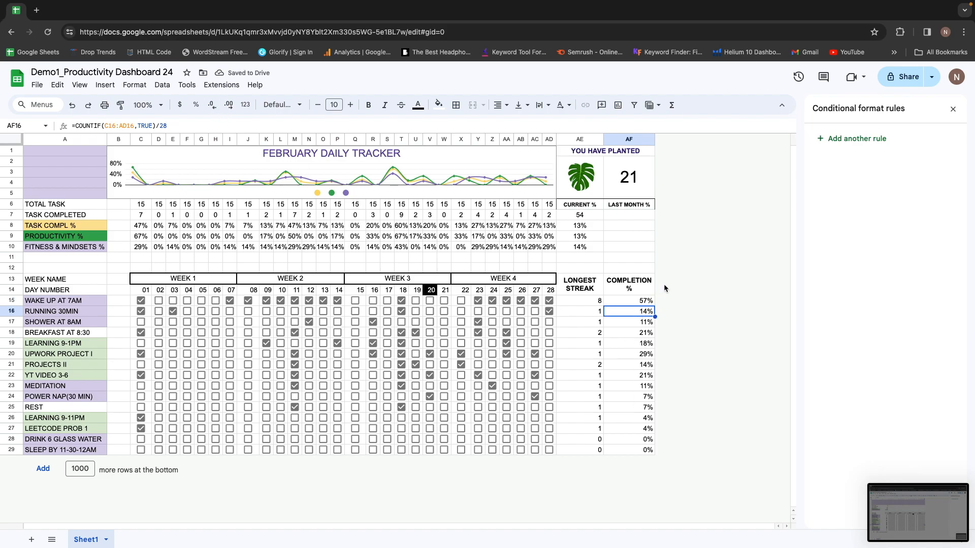
Center the LONGEST STREAK and COMPLETION % values in AE15:AF29 horizontally.
{"action": "key", "text": "Up"}
{"action": "key", "text": "Left"}
{"action": "key", "text": "shift+Right"}
{"action": "key", "text": "shift+Down"}
{"action": "key", "text": "shift+Down"}
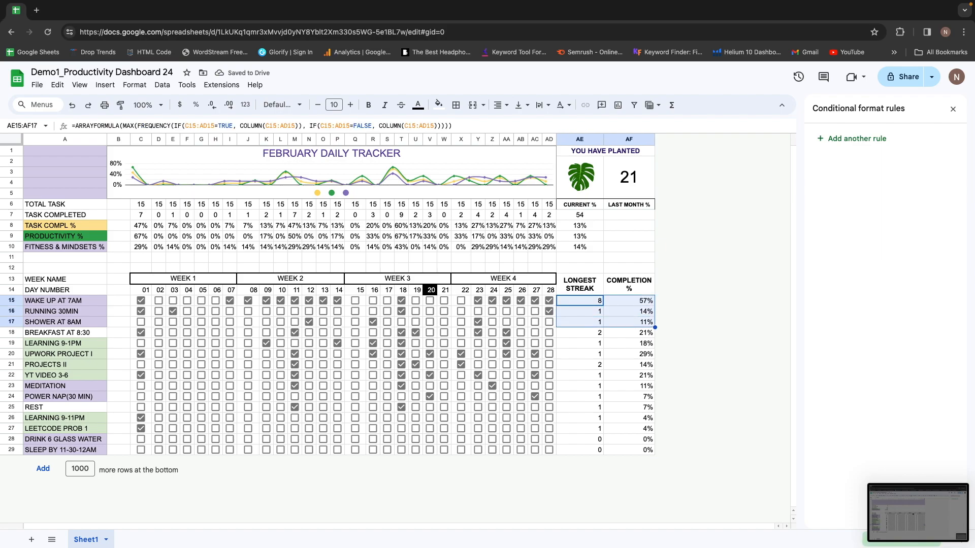
{"action": "key", "text": "shift+Down"}
{"action": "key", "text": "shift+Down"}
{"action": "key", "text": "shift+Down"}
{"action": "key", "text": "shift+Down"}
{"action": "key", "text": "shift+Down"}
{"action": "key", "text": "shift+Down"}
{"action": "key", "text": "shift+Down"}
{"action": "key", "text": "shift+Down"}
{"action": "key", "text": "shift+Down"}
{"action": "key", "text": "shift+Down"}
{"action": "key", "text": "shift+Down"}
{"action": "key", "text": "shift+Down"}
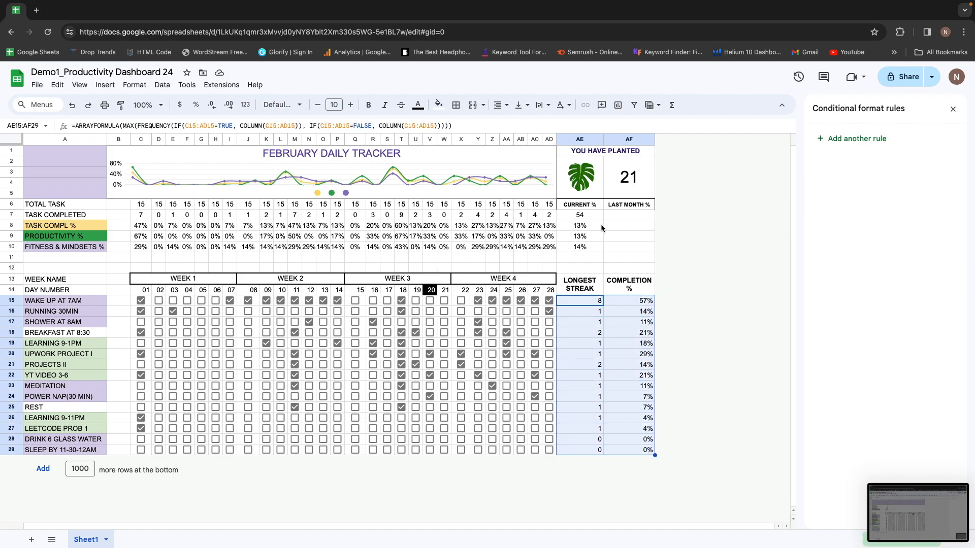
{"action": "left_click", "coordinate": [500, 105]}
{"action": "left_click", "coordinate": [518, 125]}
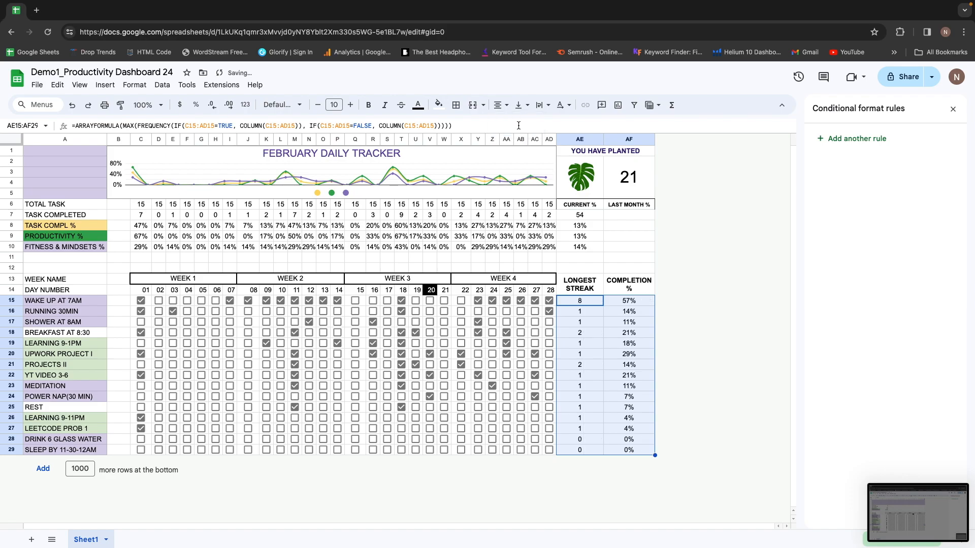
Delete the empty row 12 directly above the WEEK NAME row.
{"action": "left_click", "coordinate": [695, 293]}
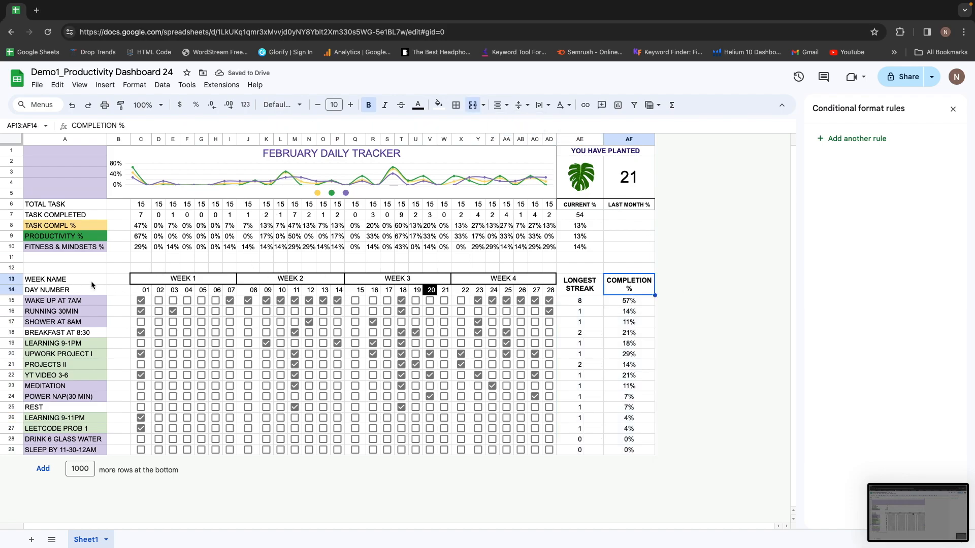
{"action": "left_click", "coordinate": [12, 267]}
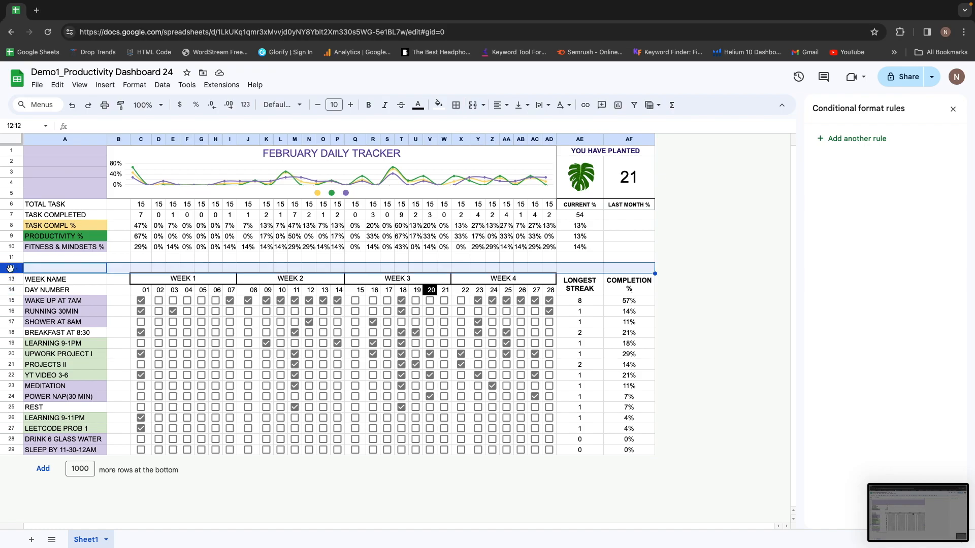
{"action": "right_click", "coordinate": [12, 267]}
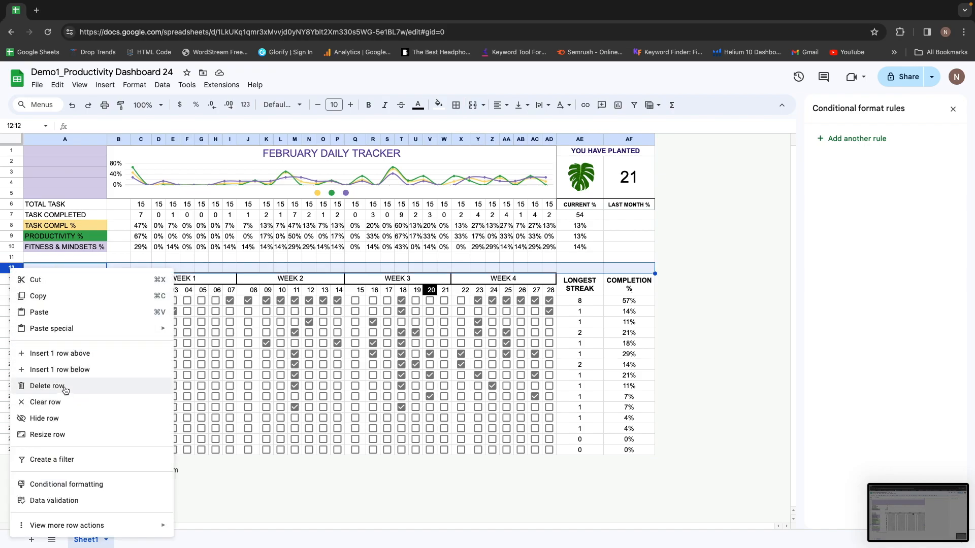
{"action": "left_click", "coordinate": [48, 386]}
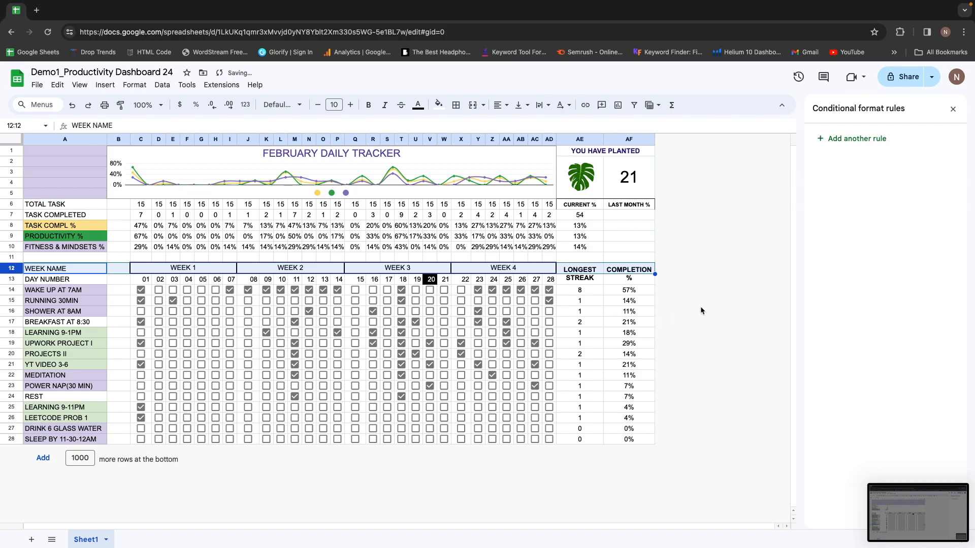
Examine the time-of-day greeting formula in merged cell A1:A6 of the Habit Tracker Demo spreadsheet, then return to Demo1_Productivity Dashboard 24.
{"action": "left_click", "coordinate": [629, 301]}
{"action": "left_click", "coordinate": [46, 155]}
{"action": "key", "text": "Down"}
{"action": "key", "text": "Up"}
{"action": "key", "text": "Down"}
{"action": "key", "text": "Down"}
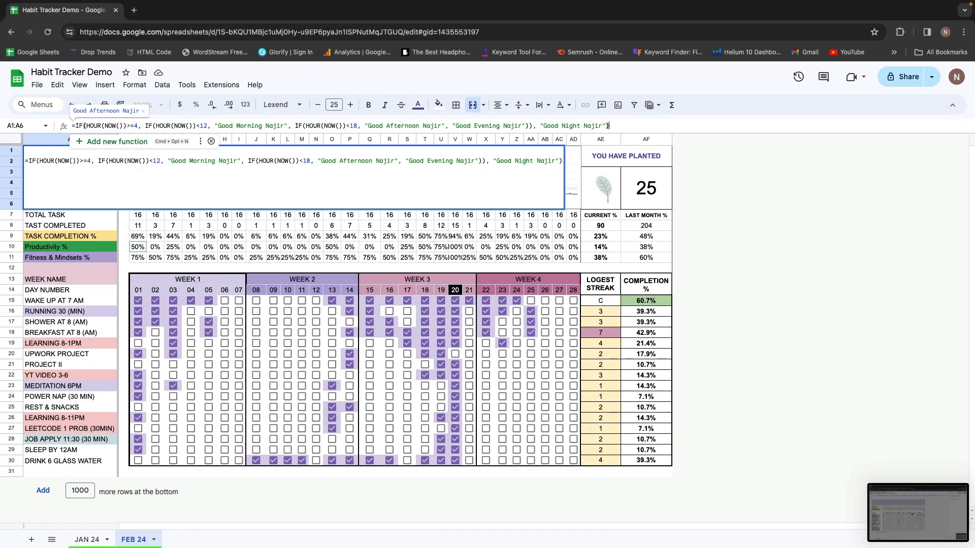
{"action": "key", "text": "Return"}
{"action": "key", "text": "Right"}
{"action": "key", "text": "Left"}
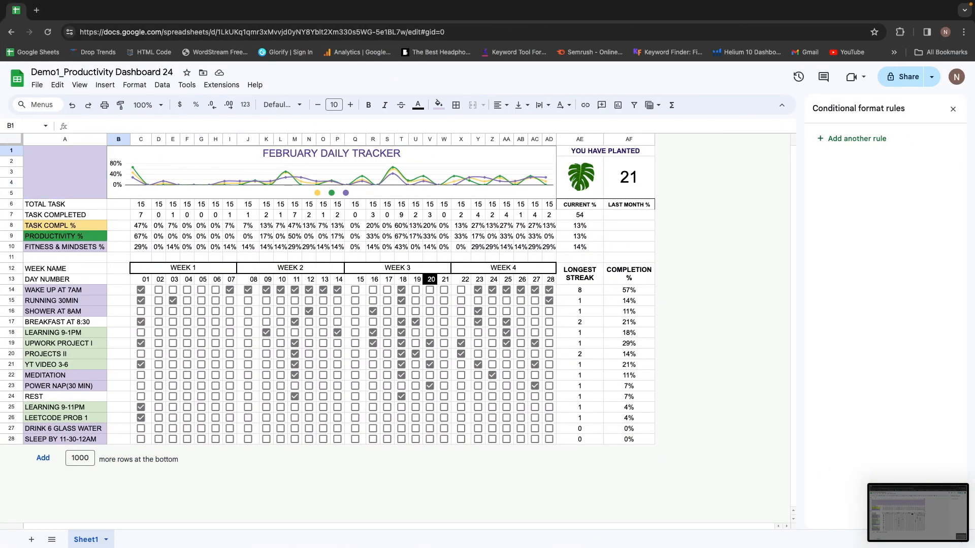
Start a formula in the merged cell A1:A5 with =IF(NOW().
{"action": "left_click", "coordinate": [107, 126]}
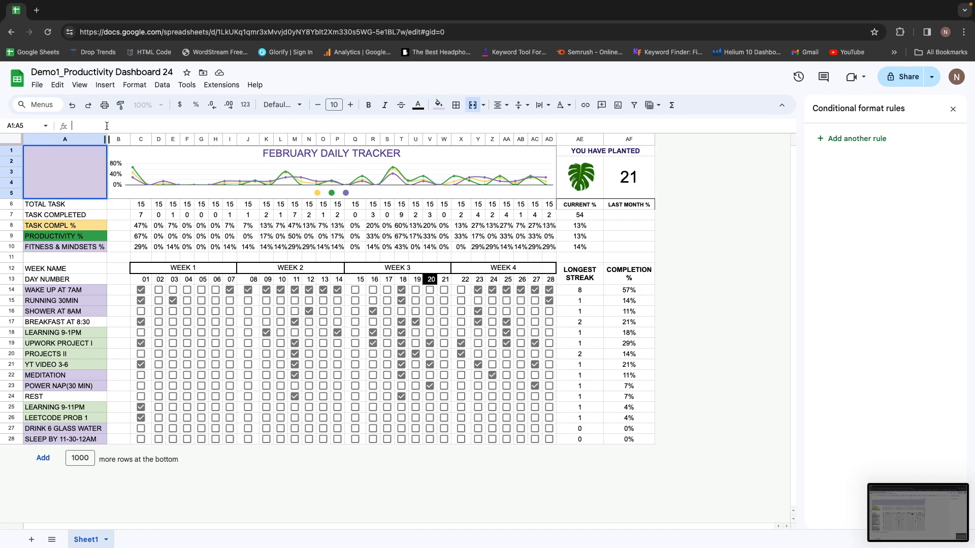
{"action": "type", "text": "=if"}
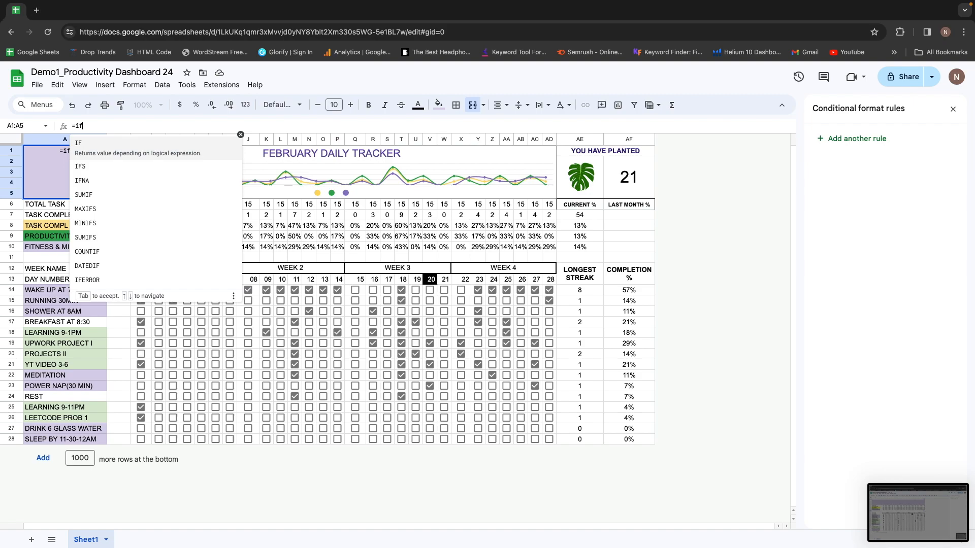
{"action": "key", "text": "Tab"}
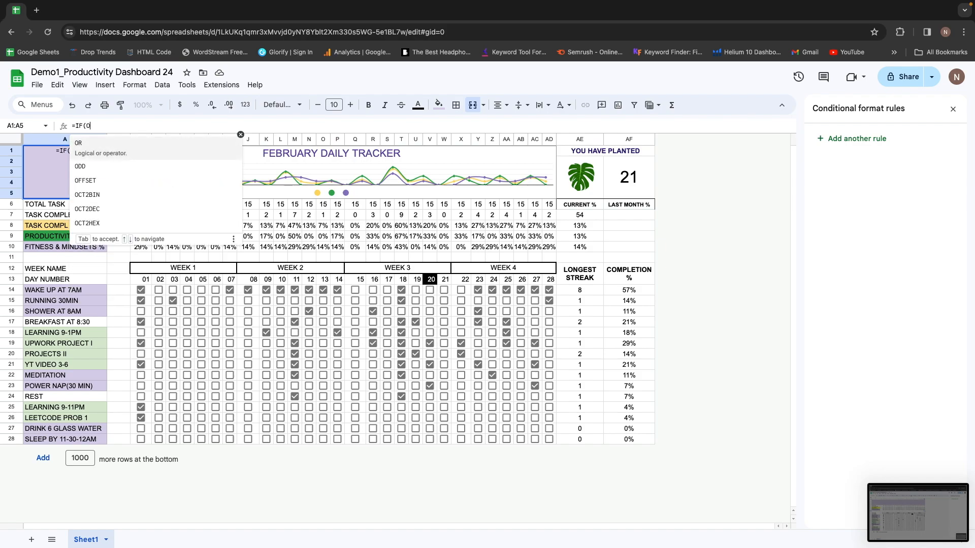
{"action": "type", "text": "NOW"}
{"action": "key", "text": "Tab"}
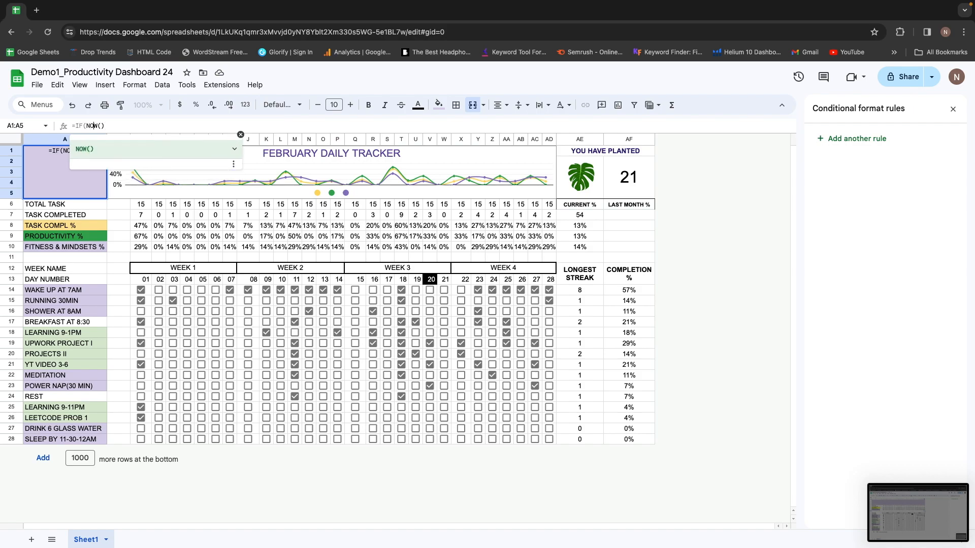
Wrap NOW() in the HOUR function and complete the condition so the formula reads =IF(HOUR(NOW())>=4,.
{"action": "left_click", "coordinate": [86, 126]}
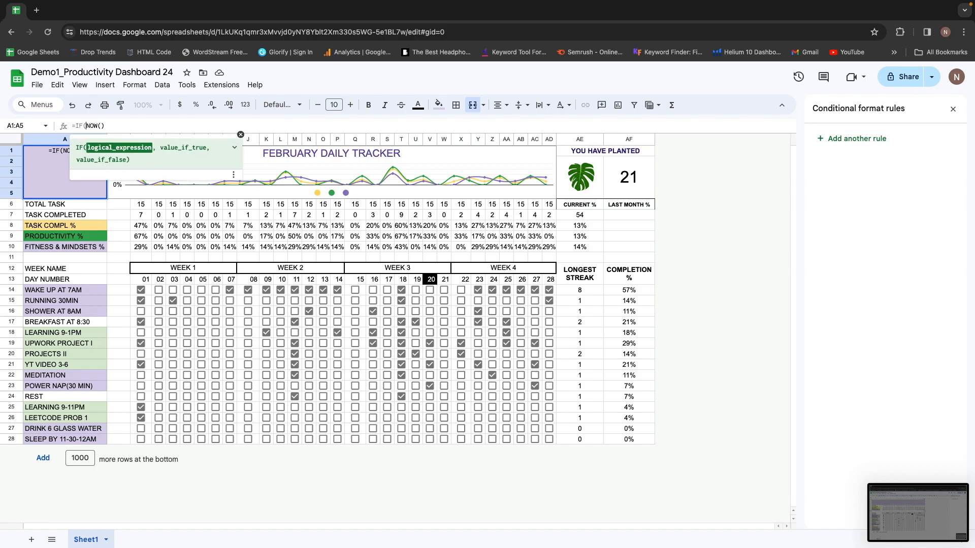
{"action": "type", "text": "HOUR"}
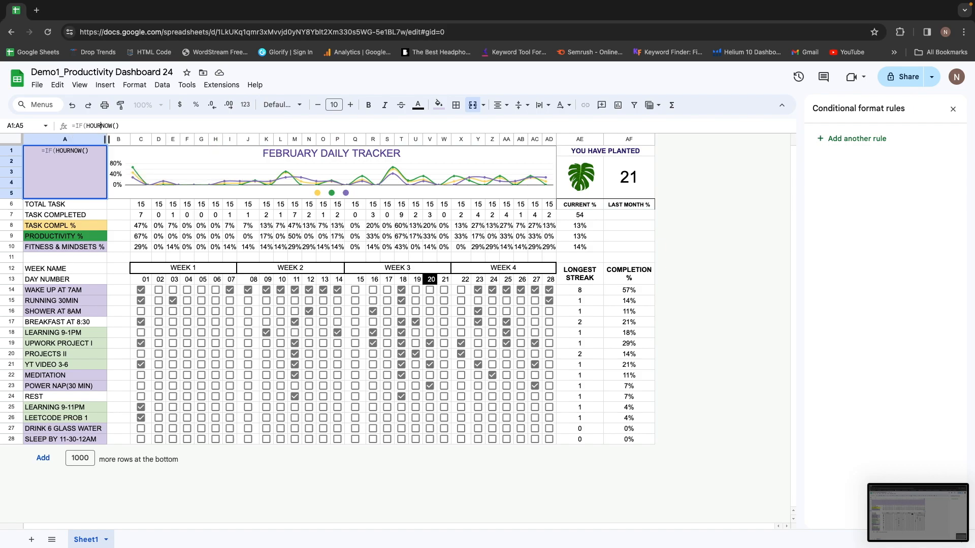
{"action": "type", "text": "("}
{"action": "key", "text": "Right"}
{"action": "key", "text": "Right"}
{"action": "key", "text": "Right"}
{"action": "key", "text": "Right"}
{"action": "key", "text": "Right"}
{"action": "type", "text": ")"}
{"action": "key", "text": "Left"}
{"action": "key", "text": "Left"}
{"action": "key", "text": "Left"}
{"action": "key", "text": "Left"}
{"action": "key", "text": "Left"}
{"action": "key", "text": "Left"}
{"action": "key", "text": "Left"}
{"action": "key", "text": "Left"}
{"action": "key", "text": "Left"}
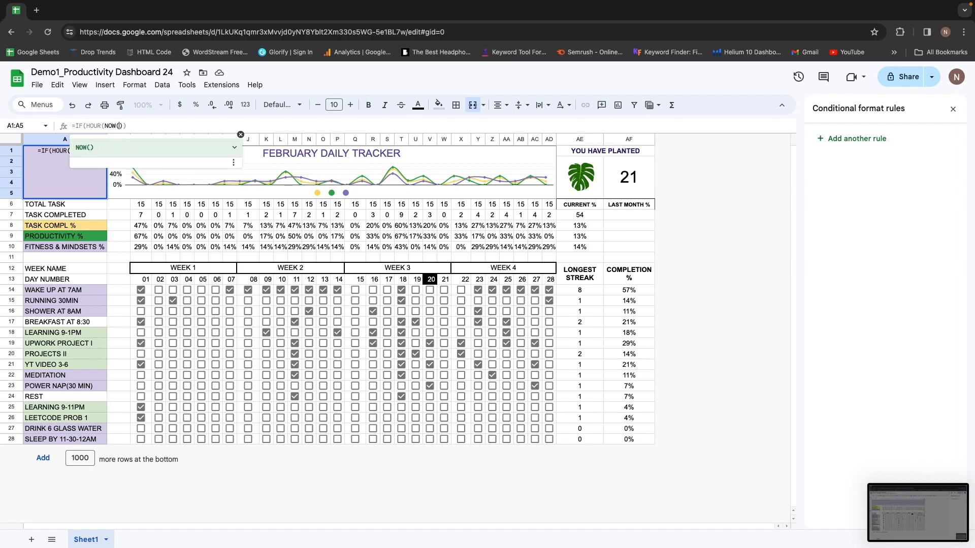
{"action": "key", "text": "Right"}
{"action": "key", "text": "Right"}
{"action": "key", "text": "Right"}
{"action": "key", "text": "Right"}
{"action": "key", "text": "Right"}
{"action": "key", "text": "Right"}
{"action": "key", "text": "Right"}
{"action": "key", "text": "Right"}
{"action": "key", "text": "Right"}
{"action": "type", "text": ">=4"}
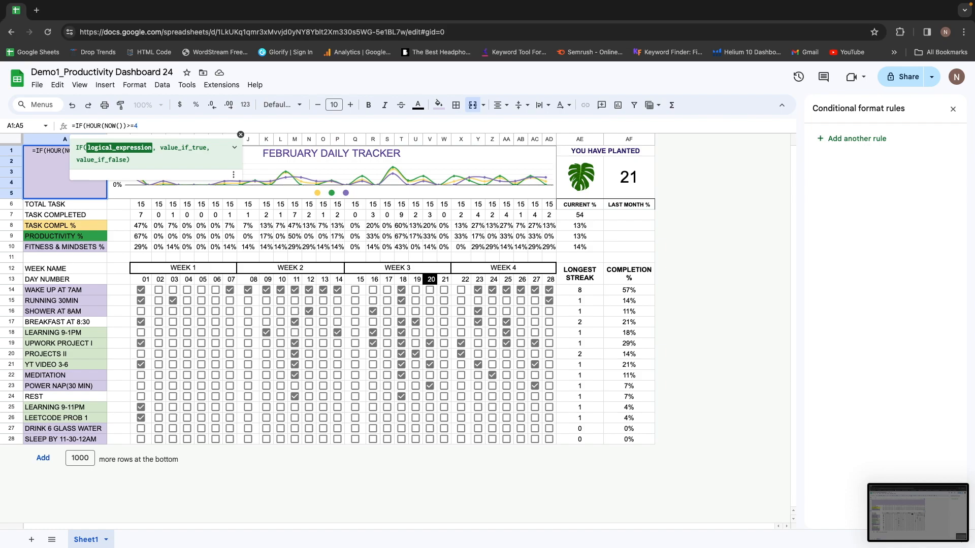
{"action": "type", "text": ", "}
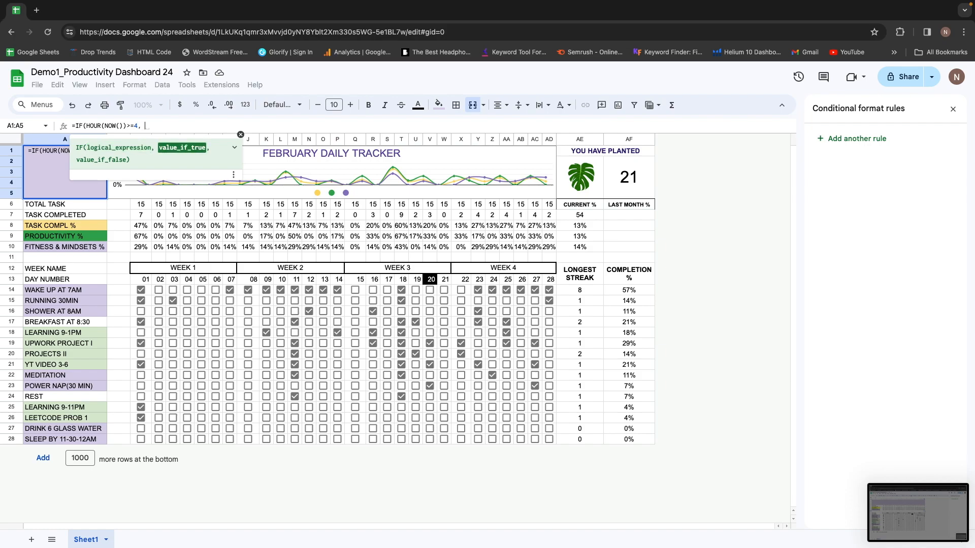
Nest IF(HOUR(NOW())<12 as the true value, returning "Good Morning" plus the owner's first name.
{"action": "type", "text": "IF"}
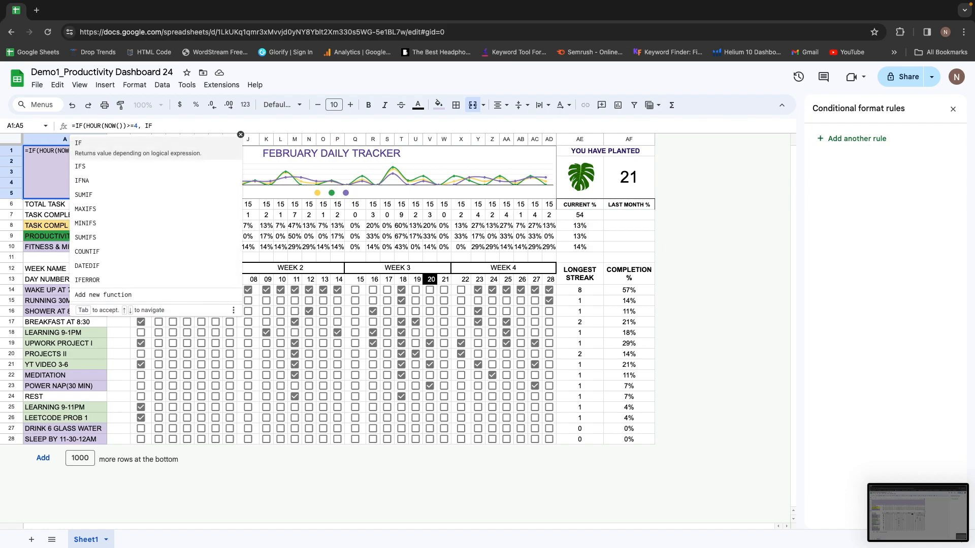
{"action": "type", "text": "("}
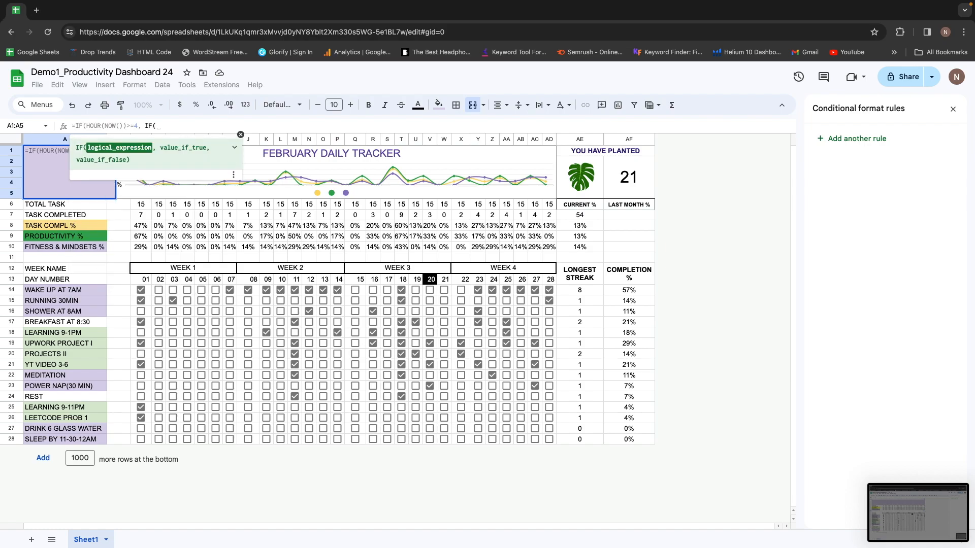
{"action": "type", "text": "HOUR("}
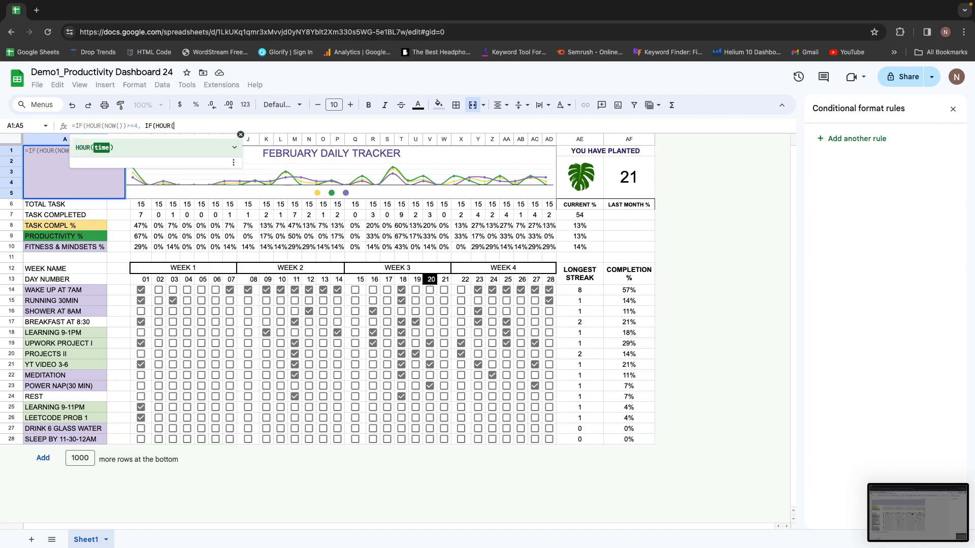
{"action": "type", "text": "NOW("}
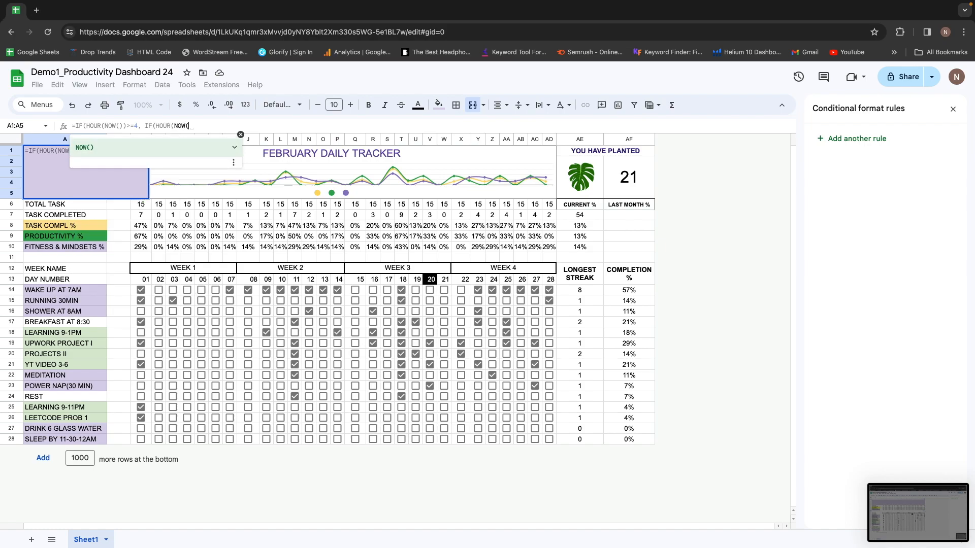
{"action": "type", "text": ")"}
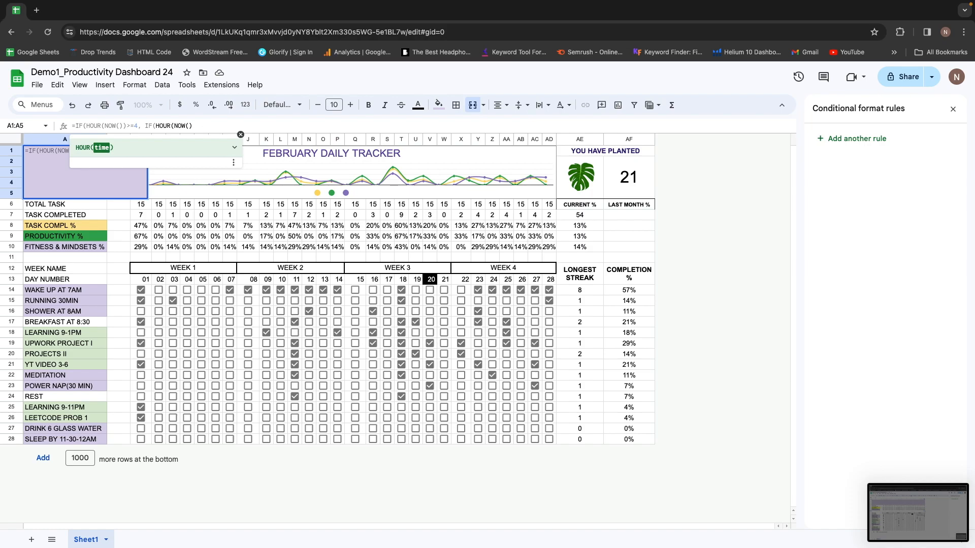
{"action": "type", "text": ")"}
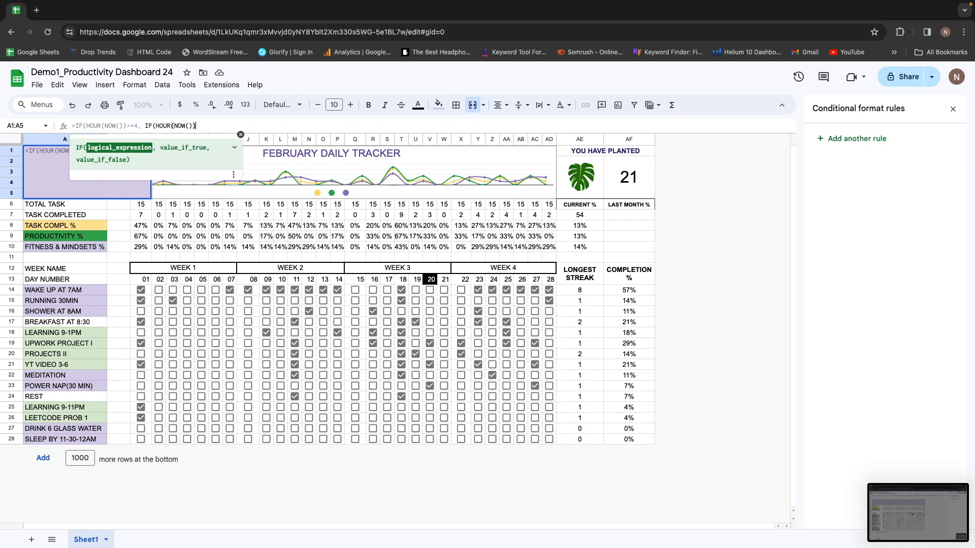
{"action": "type", "text": "<12,\"Goo"}
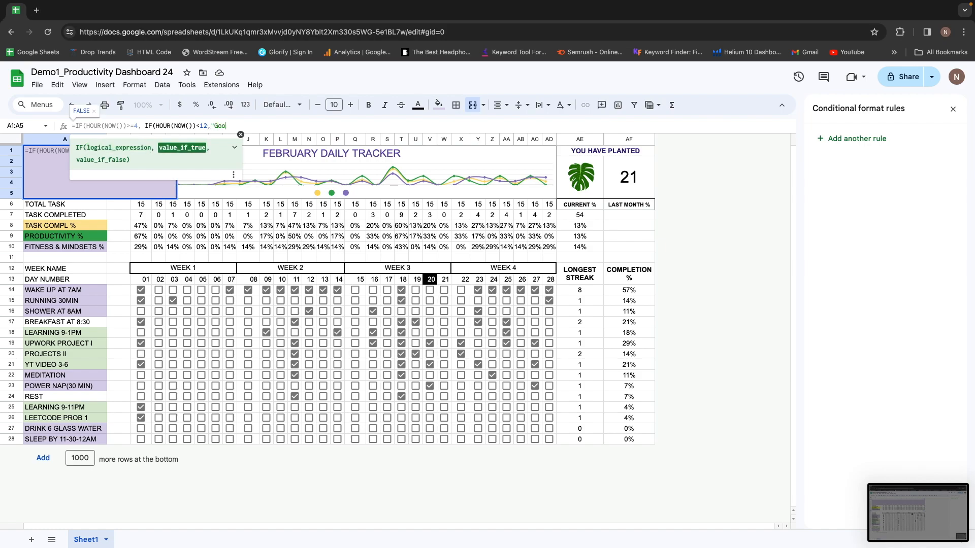
{"action": "type", "text": "d Morning Najir\""}
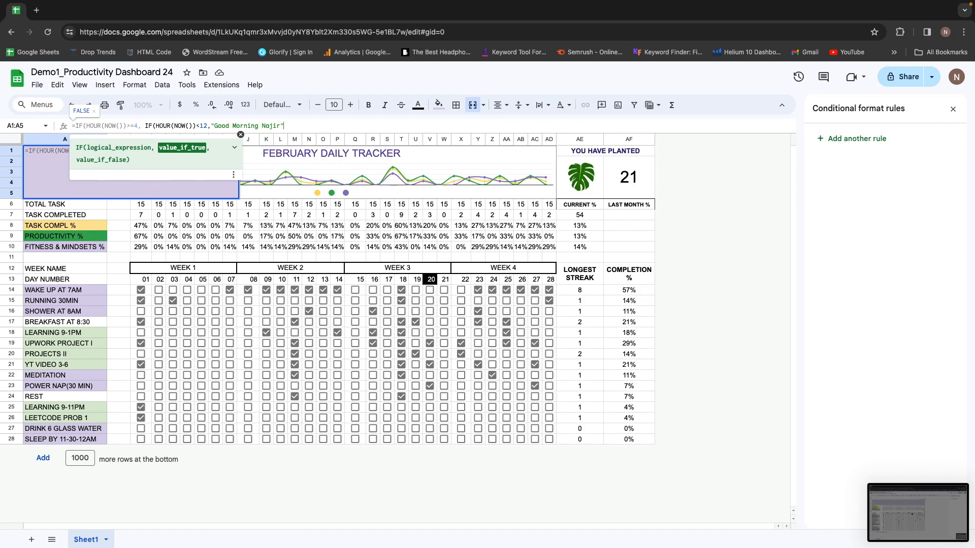
{"action": "type", "text": ","}
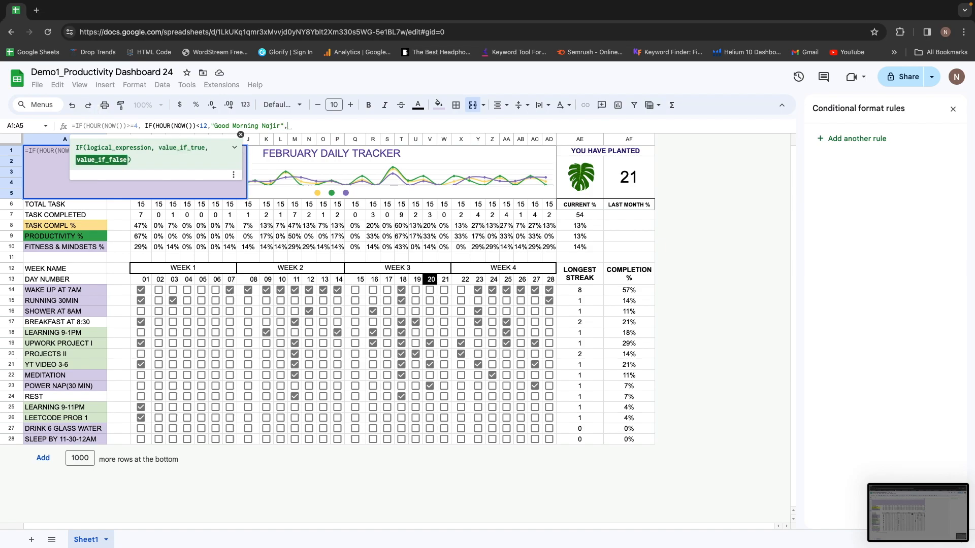
Nest a further IF(HOUR(NOW())<18 condition as the false value of the morning check.
{"action": "type", "text": "IF"}
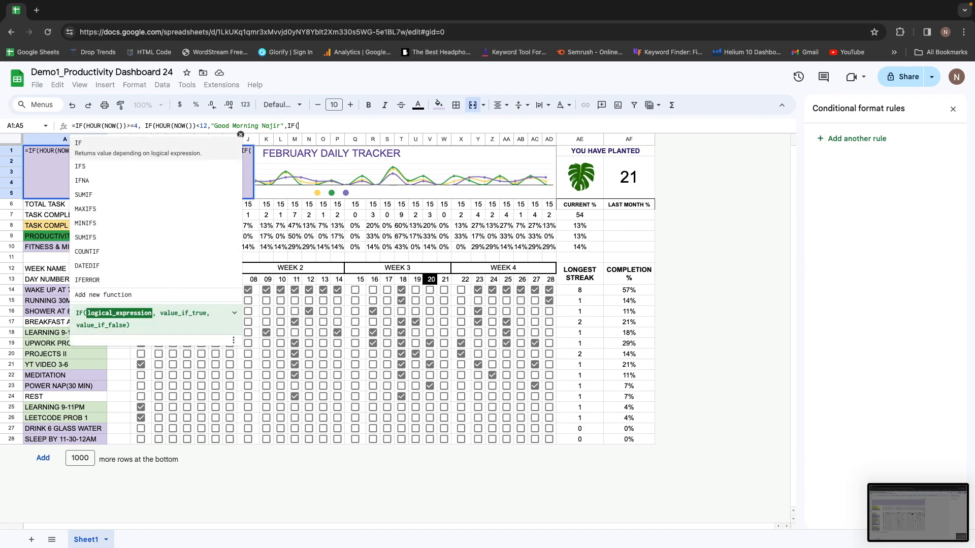
{"action": "type", "text": "(HOUR("}
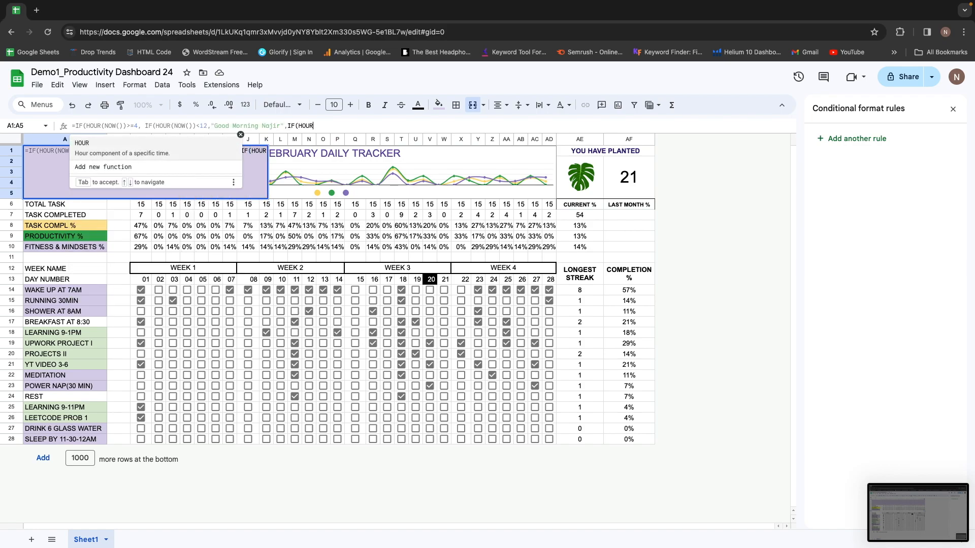
{"action": "type", "text": "NOW("}
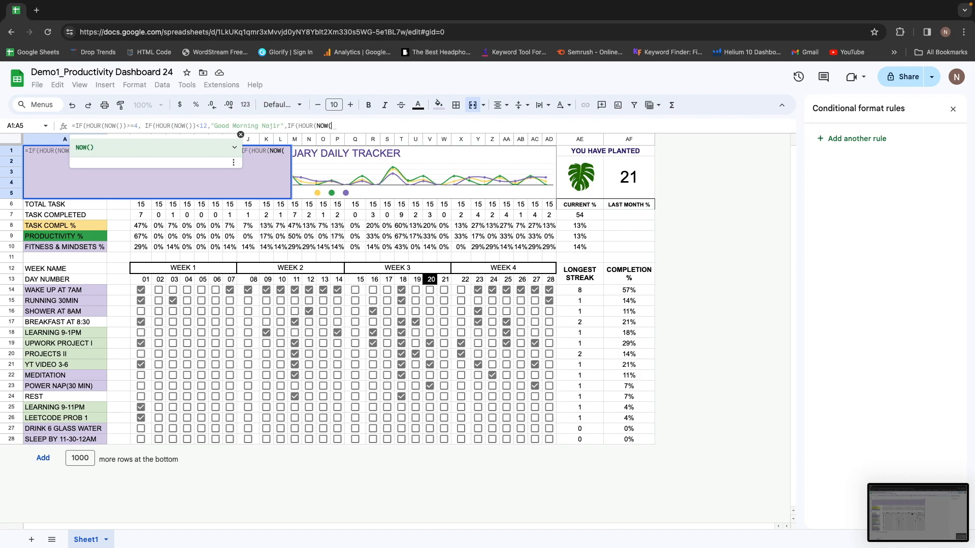
{"action": "type", "text": "))"}
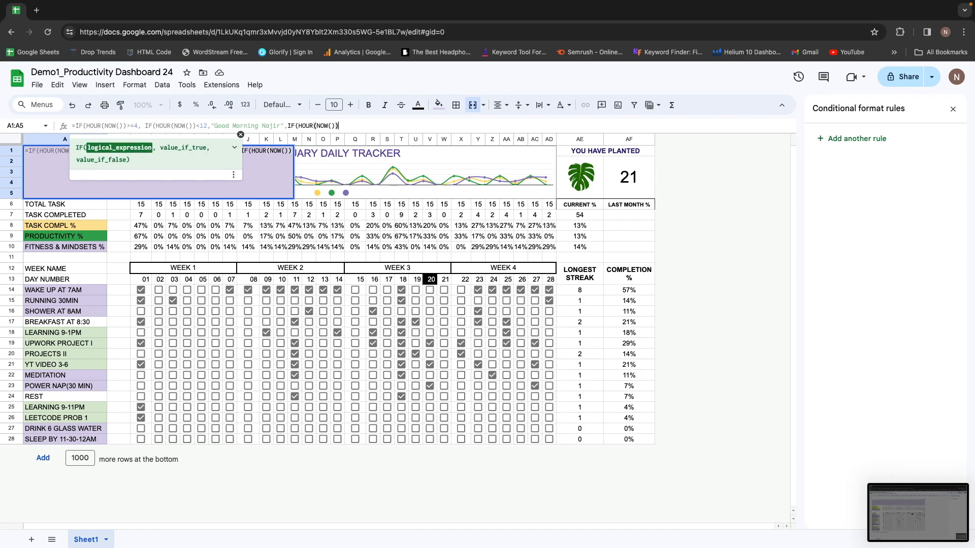
{"action": "type", "text": "<"}
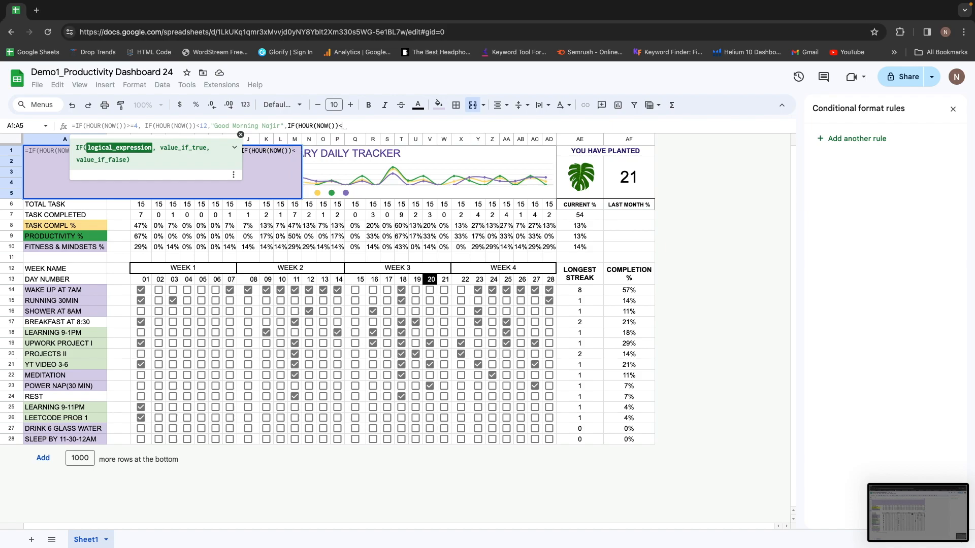
{"action": "type", "text": "18"}
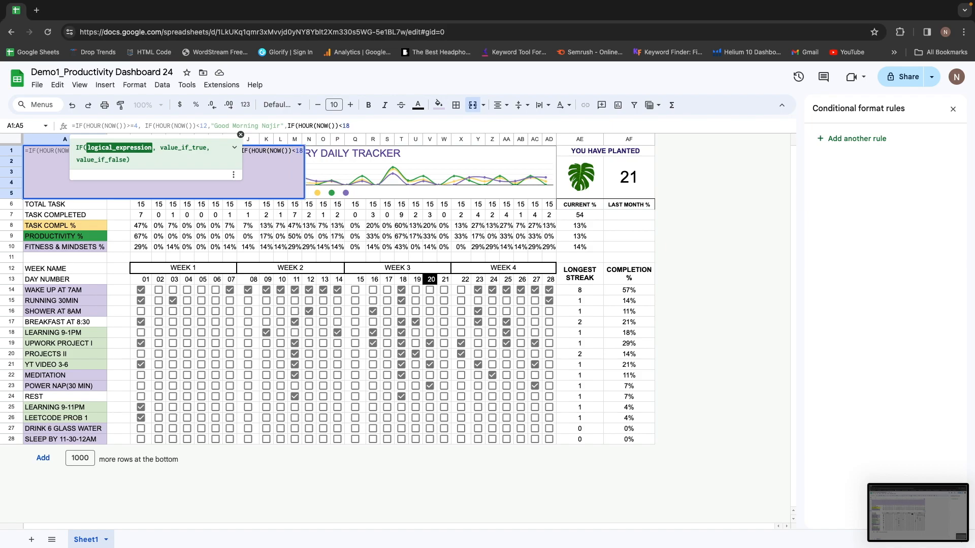
Add "Good Afternoon" in double quotes, followed by a comma, as the true value of the <18 condition.
{"action": "type", "text": ",'g"}
{"action": "key", "text": "BackSpace"}
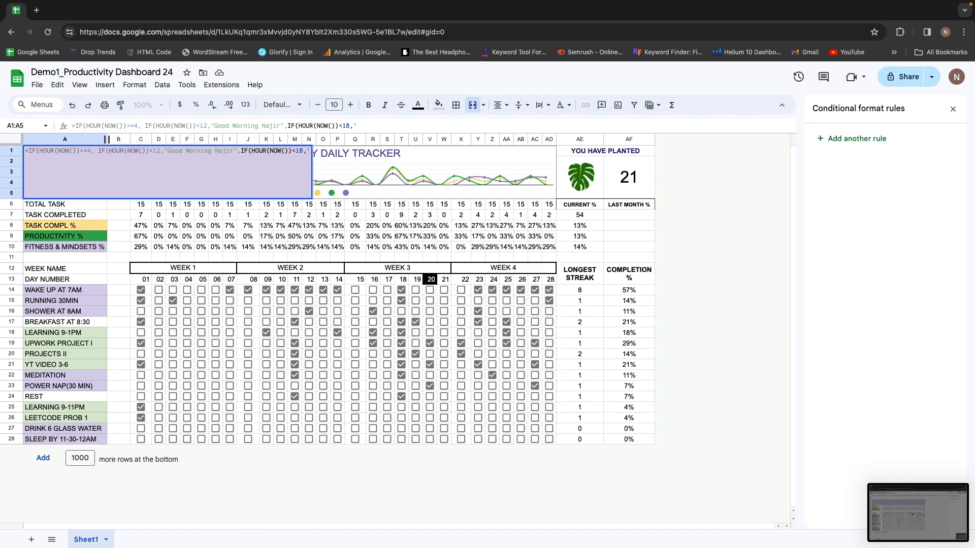
{"action": "type", "text": "Good A"}
{"action": "key", "text": "BackSpace"}
{"action": "key", "text": "BackSpace"}
{"action": "key", "text": "BackSpace"}
{"action": "key", "text": "BackSpace"}
{"action": "key", "text": "BackSpace"}
{"action": "key", "text": "BackSpace"}
{"action": "key", "text": "BackSpace"}
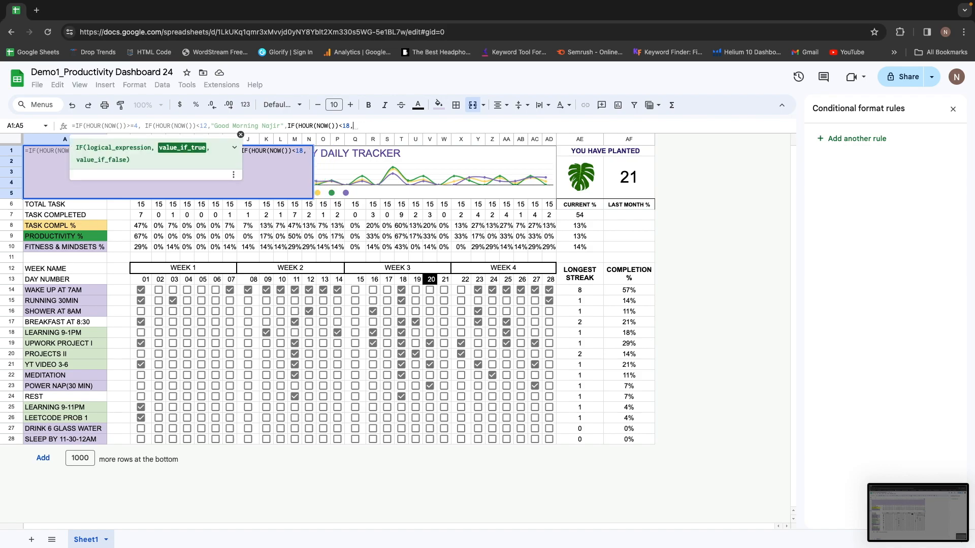
{"action": "type", "text": "\"Good "}
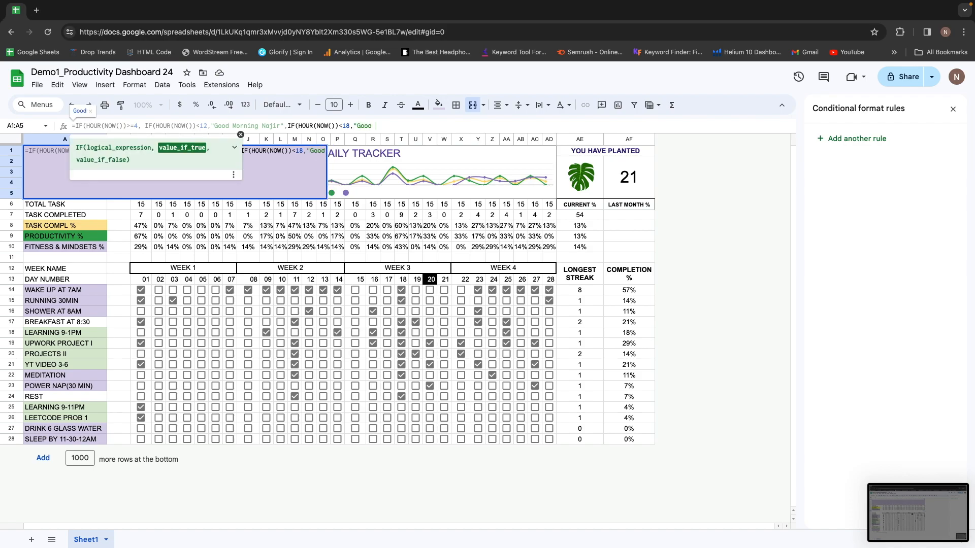
{"action": "type", "text": "Afternoon'"}
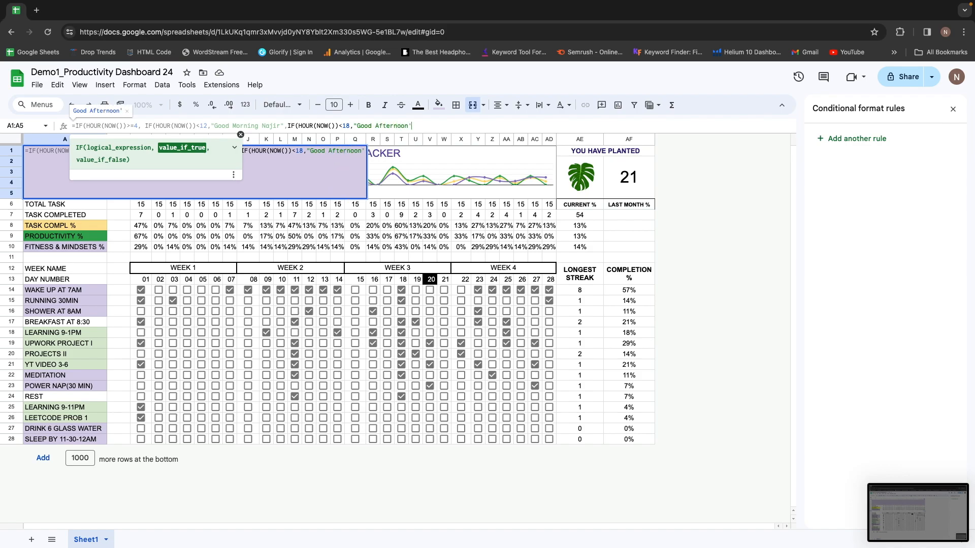
{"action": "key", "text": "BackSpace"}
{"action": "type", "text": "\","}
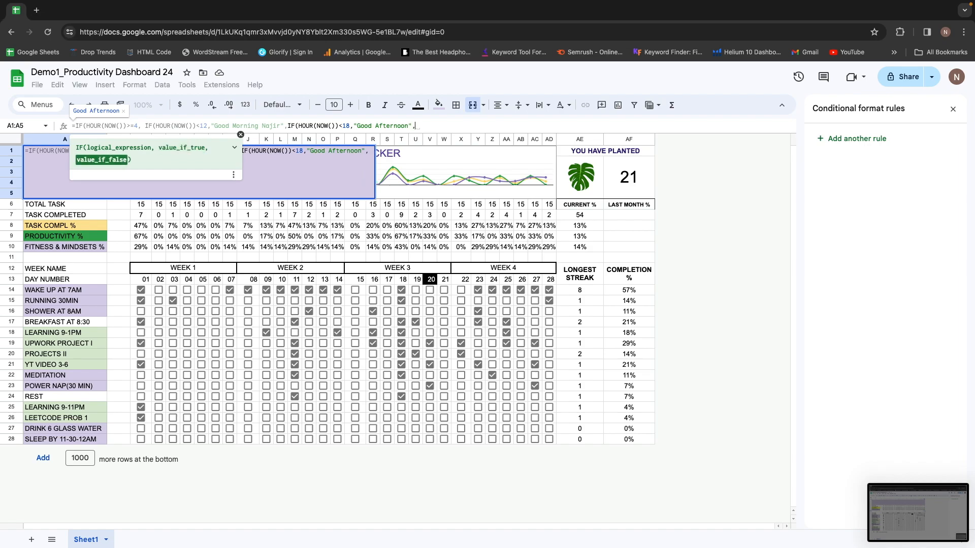
Add "Good Evening" plus the owner's first name as the false value and close that IF with a parenthesis.
{"action": "type", "text": "\"Good Evening N"}
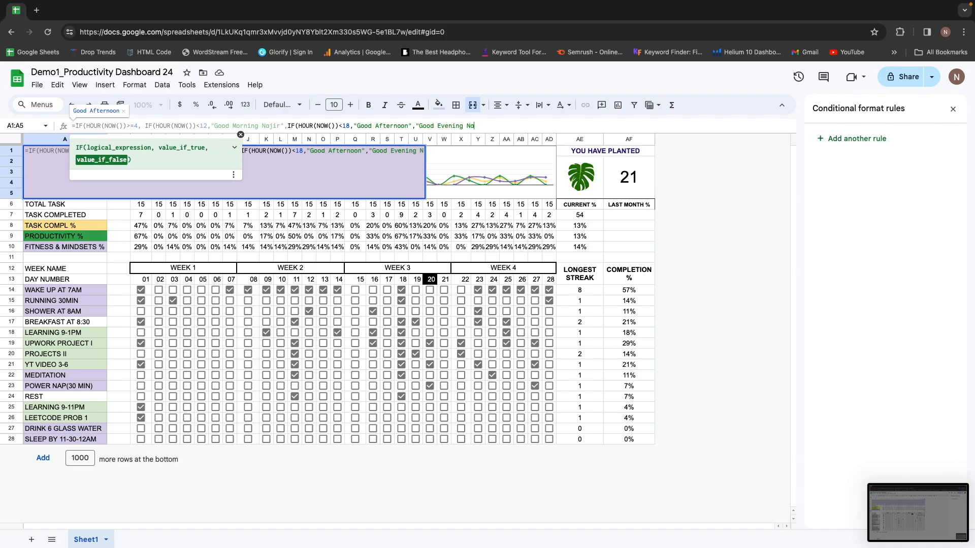
{"action": "type", "text": "ajir"}
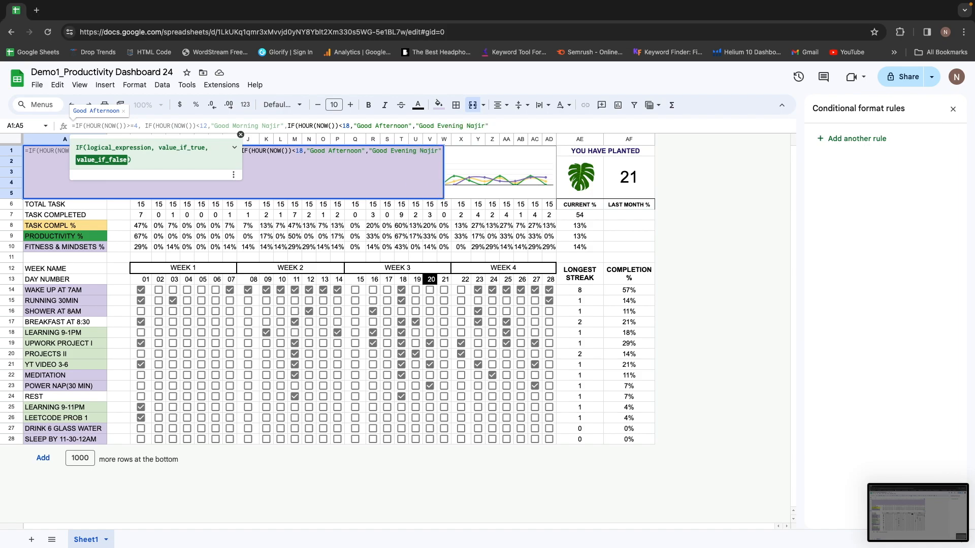
{"action": "type", "text": ")"}
Add the owner's first name after "Good Afternoon" inside the quotes and commit the greeting formula.
{"action": "key", "text": "Left"}
{"action": "key", "text": "Left"}
{"action": "key", "text": "Left"}
{"action": "key", "text": "Left"}
{"action": "key", "text": "Left"}
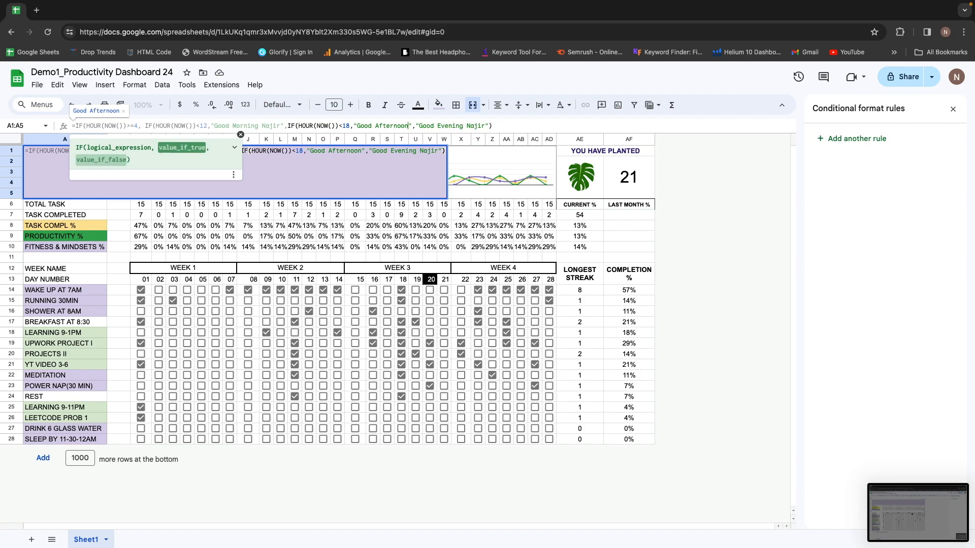
{"action": "type", "text": "Najir"}
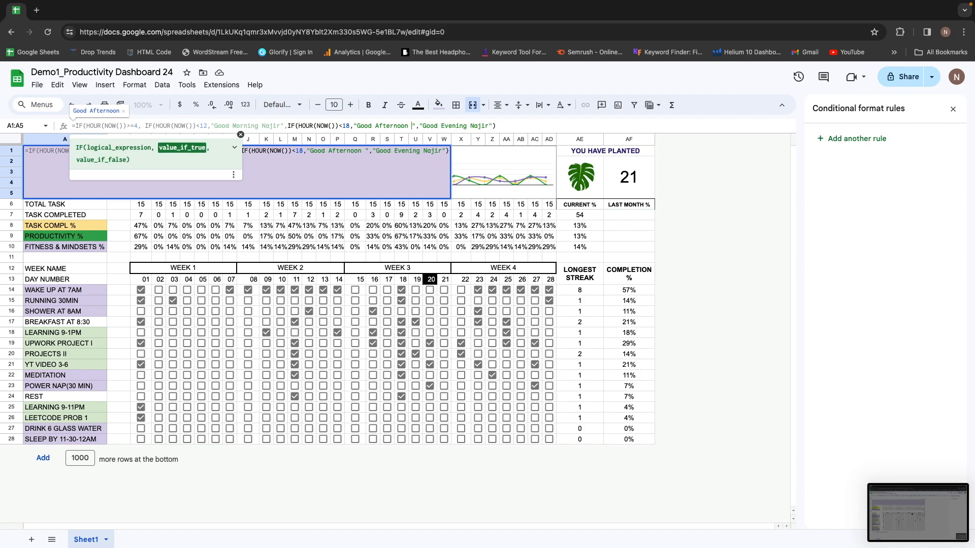
{"action": "key", "text": "Return"}
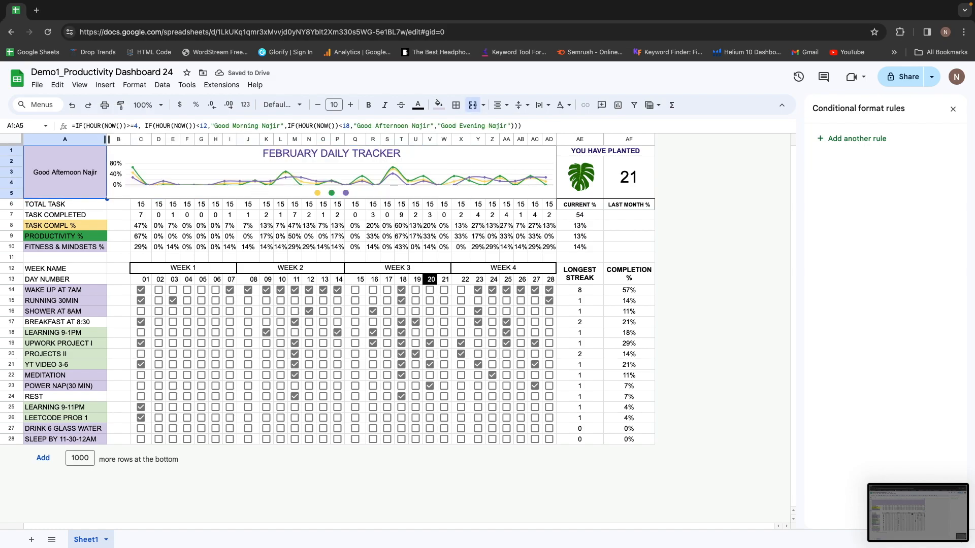
Set the greeting cell A1:A5 to wrap its text and align it vertically to the middle.
{"action": "mouse_move", "coordinate": [919, 3]}
{"action": "left_click", "coordinate": [542, 106]}
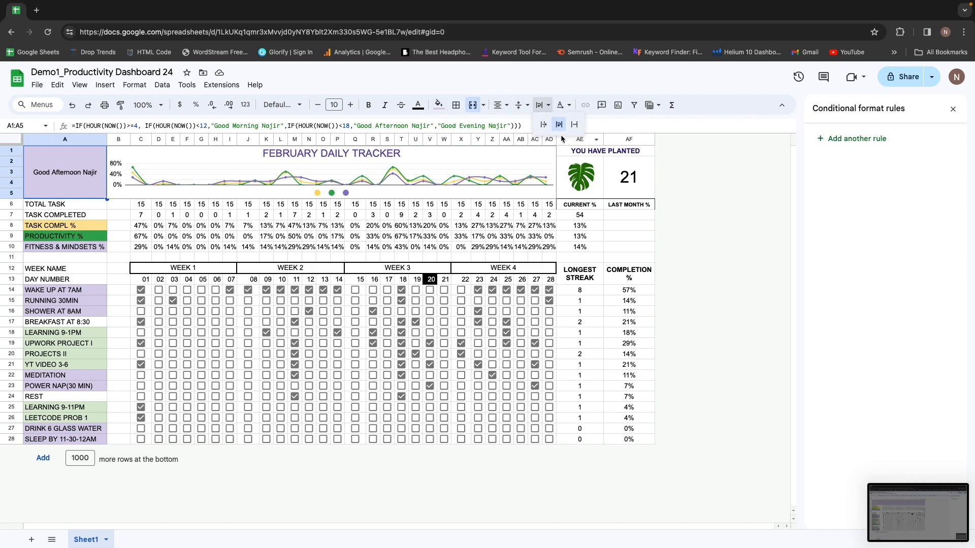
{"action": "left_click", "coordinate": [559, 130]}
{"action": "left_click", "coordinate": [541, 108]}
{"action": "left_click", "coordinate": [522, 106]}
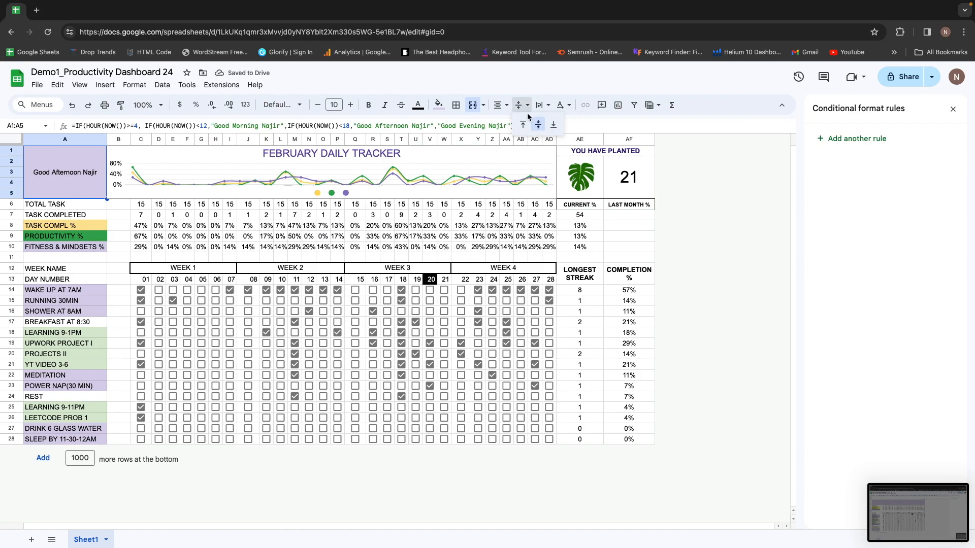
{"action": "left_click", "coordinate": [537, 125]}
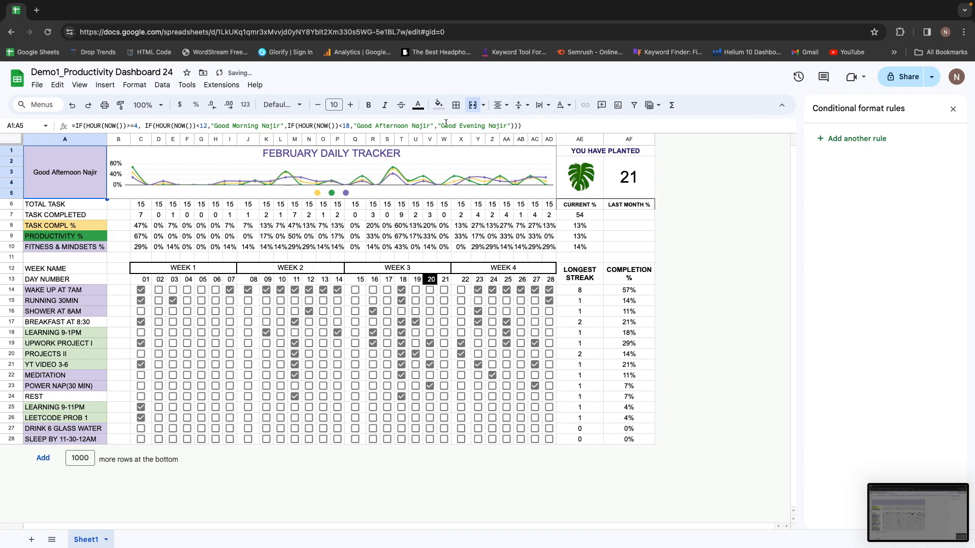
Set the greeting's font size in A1:A5 to 18.
{"action": "left_click", "coordinate": [333, 103]}
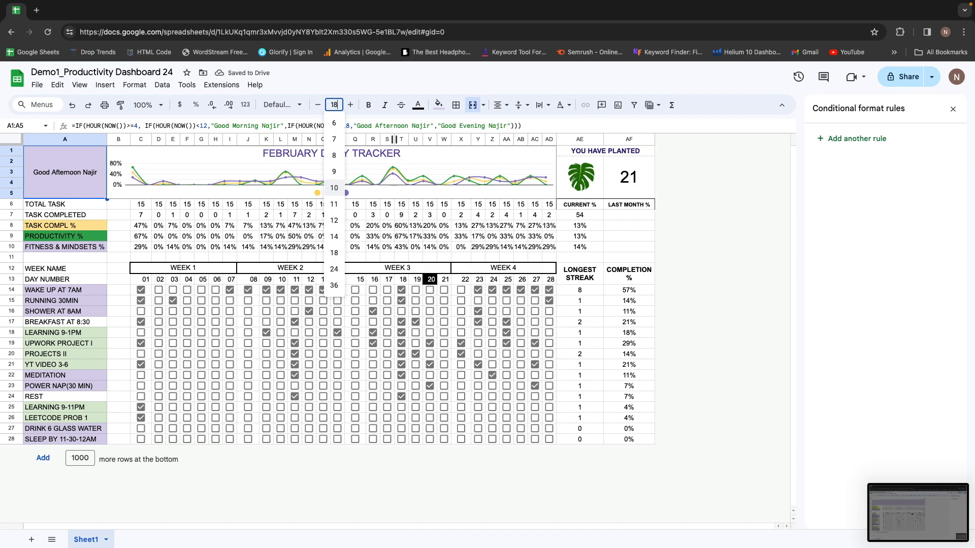
{"action": "type", "text": "18"}
{"action": "key", "text": "Return"}
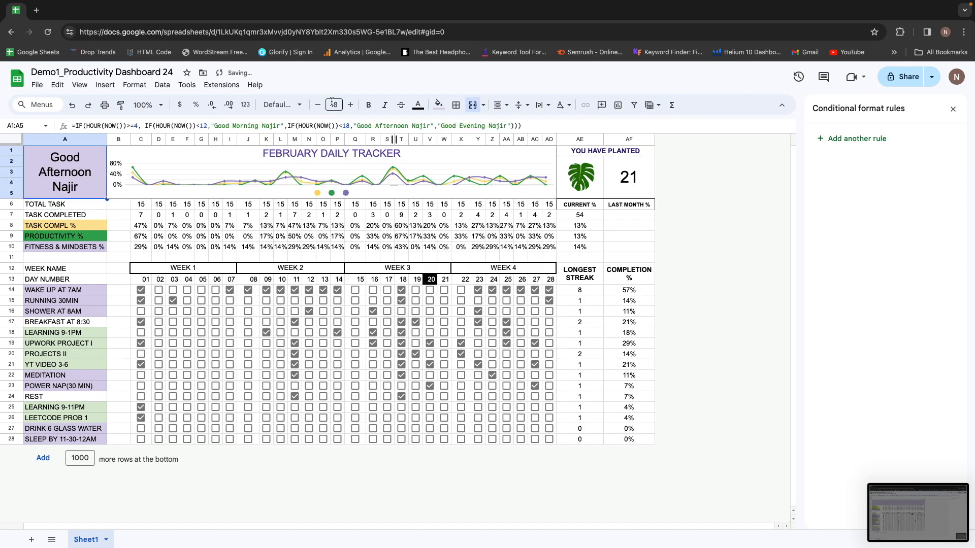
Colour the greeting text in A1:A5 dark purple 2.
{"action": "left_click", "coordinate": [438, 104]}
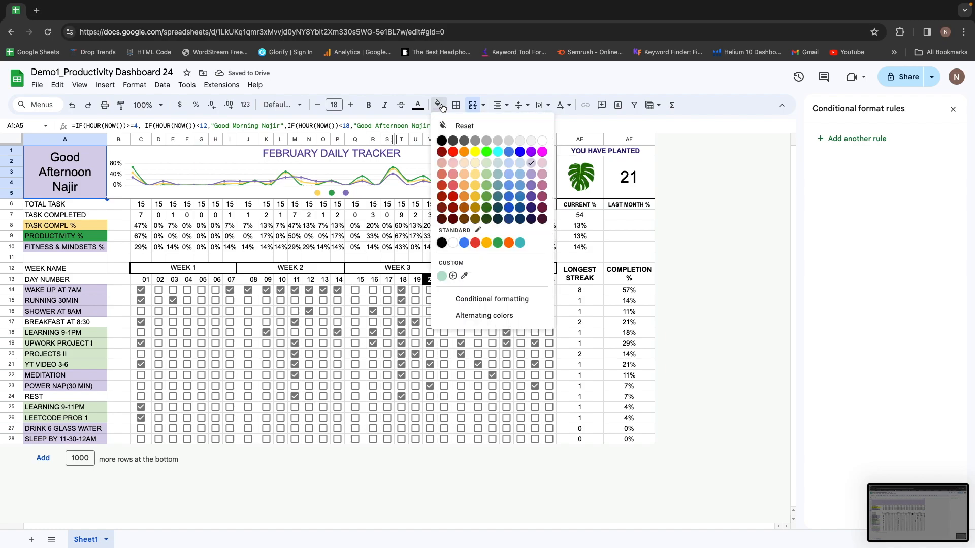
{"action": "left_click", "coordinate": [532, 198]}
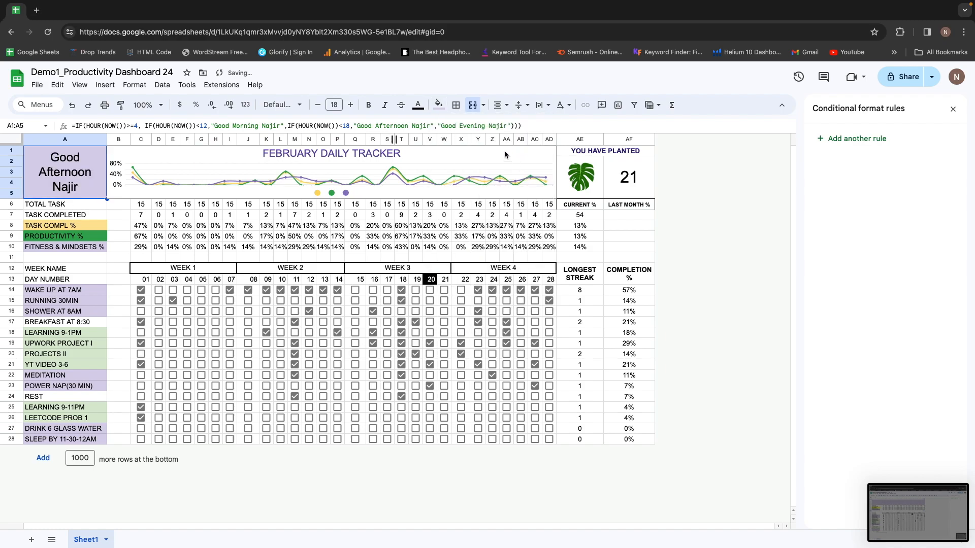
{"action": "left_click", "coordinate": [418, 104]}
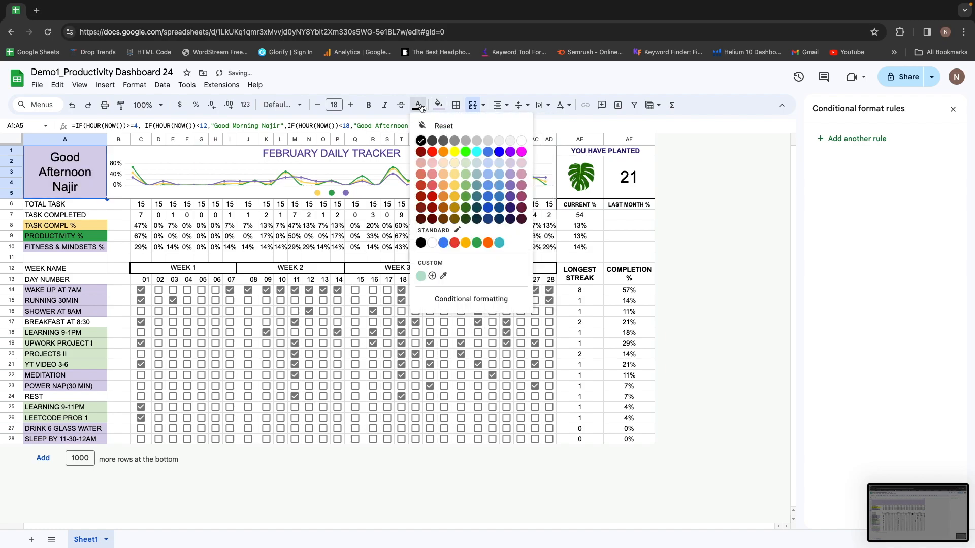
{"action": "left_click", "coordinate": [510, 198]}
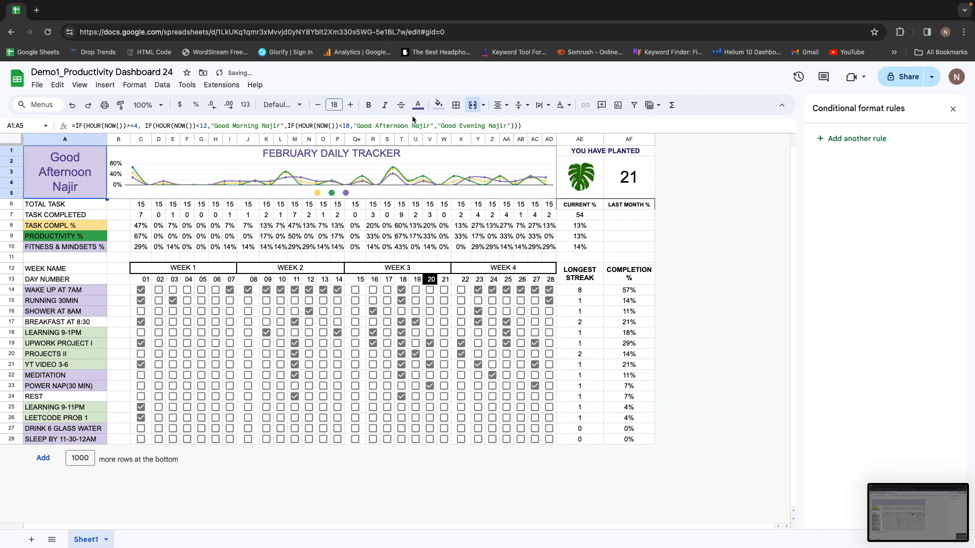
{"action": "left_click", "coordinate": [418, 104]}
{"action": "left_click", "coordinate": [509, 209]}
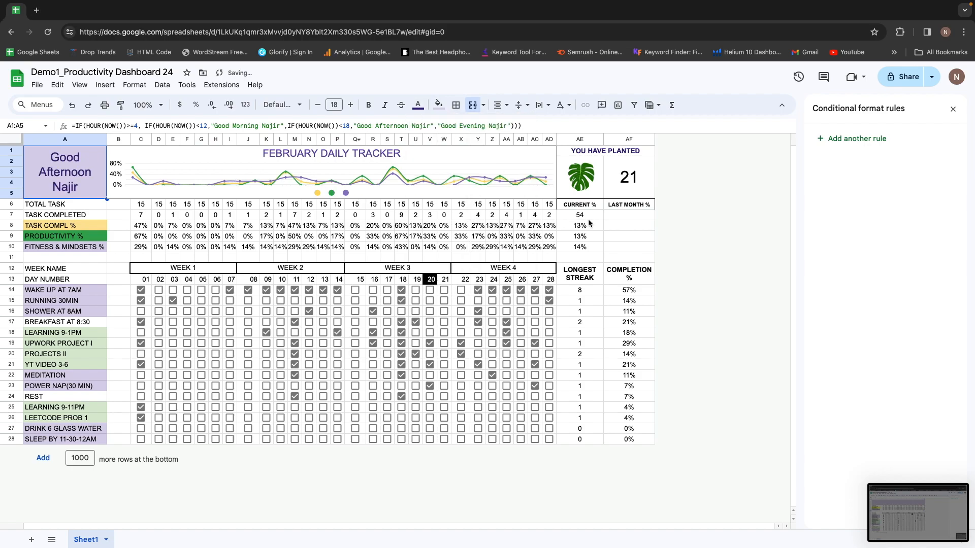
{"action": "left_click", "coordinate": [292, 167]}
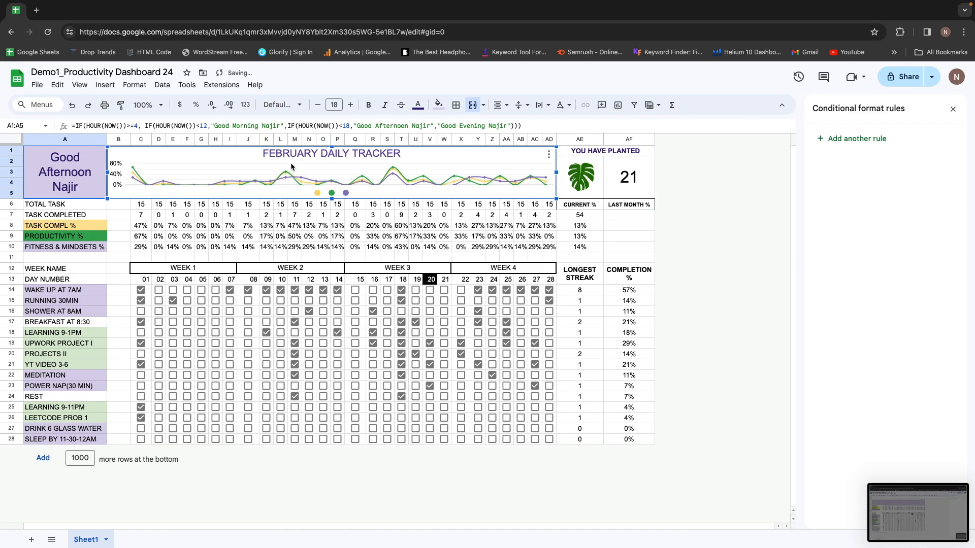
{"action": "left_click", "coordinate": [727, 205]}
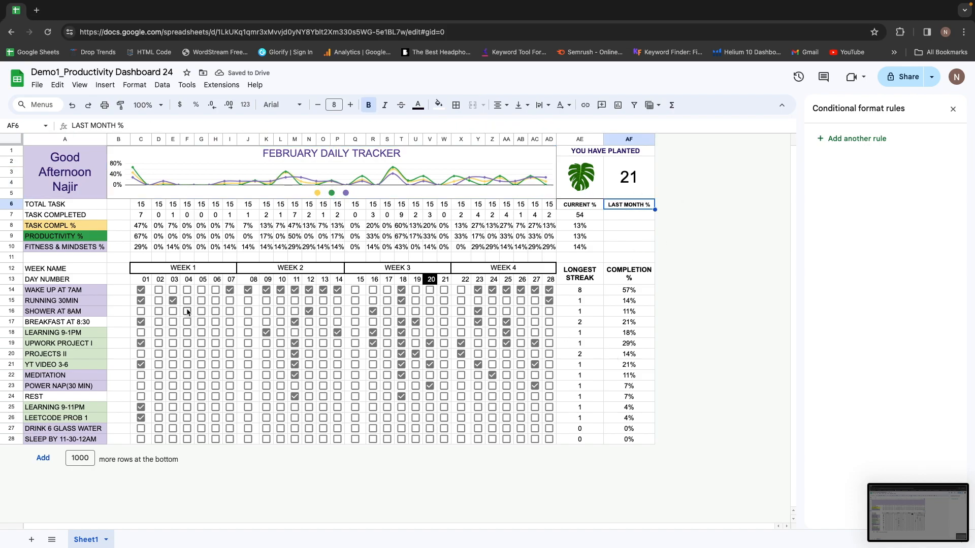
{"action": "left_click", "coordinate": [123, 204]}
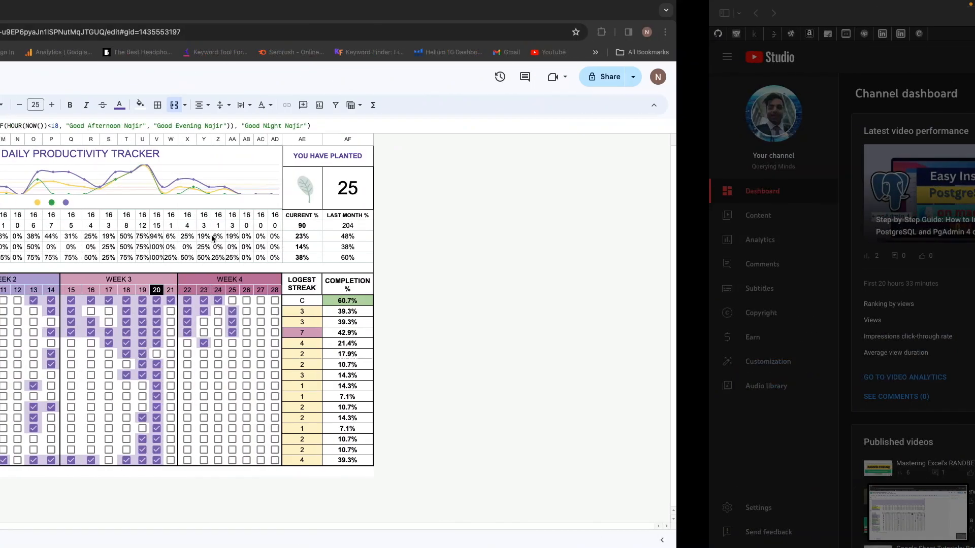
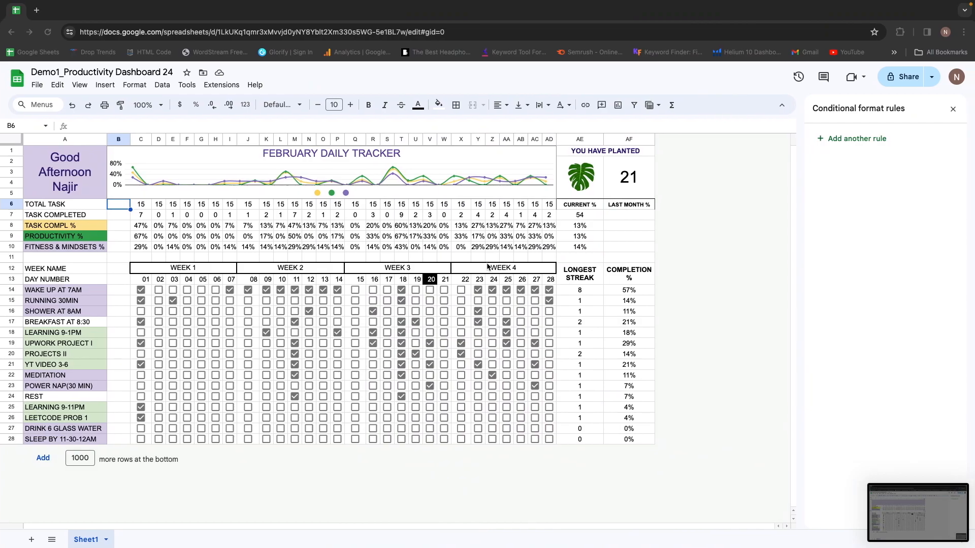
Fill the WEEK 1 header cell C12:I12 with light cyan 3.
{"action": "key", "text": "Right"}
{"action": "key", "text": "Right"}
{"action": "key", "text": "Left"}
{"action": "key", "text": "Down"}
{"action": "key", "text": "Down"}
{"action": "key", "text": "Down"}
{"action": "key", "text": "Down"}
{"action": "key", "text": "Down"}
{"action": "key", "text": "Down"}
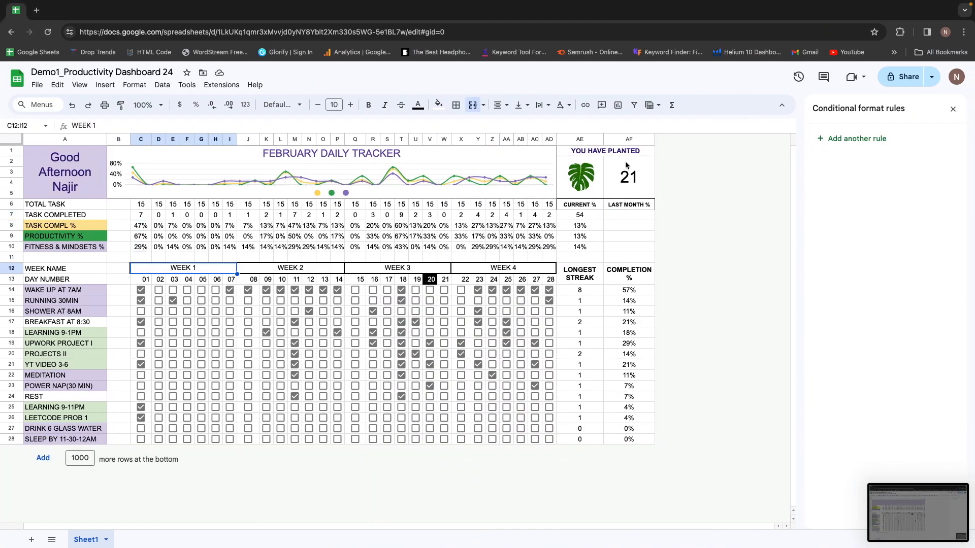
{"action": "left_click", "coordinate": [438, 105]}
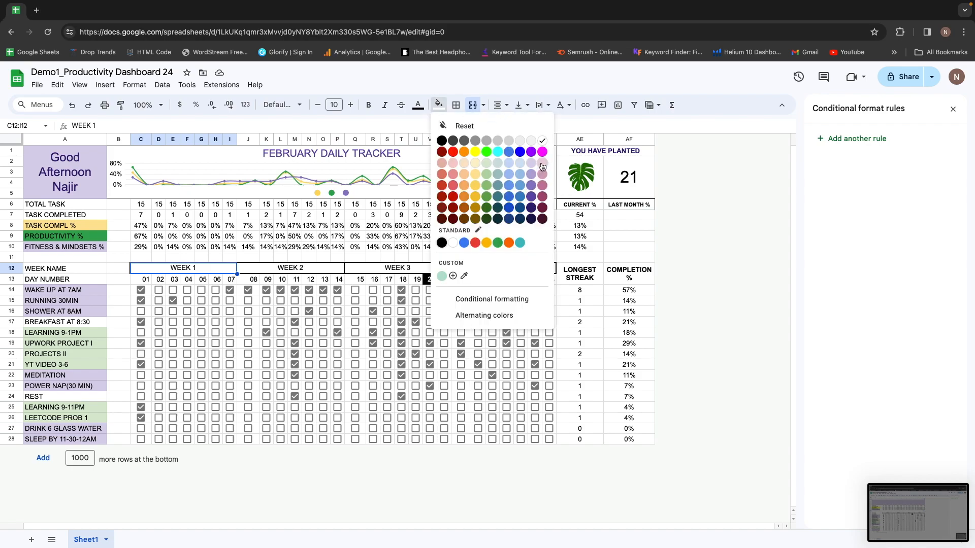
{"action": "left_click", "coordinate": [497, 163]}
Fill the WEEK 2 header with light green 2 and the WEEK 3 header with light purple 3.
{"action": "key", "text": "Tab"}
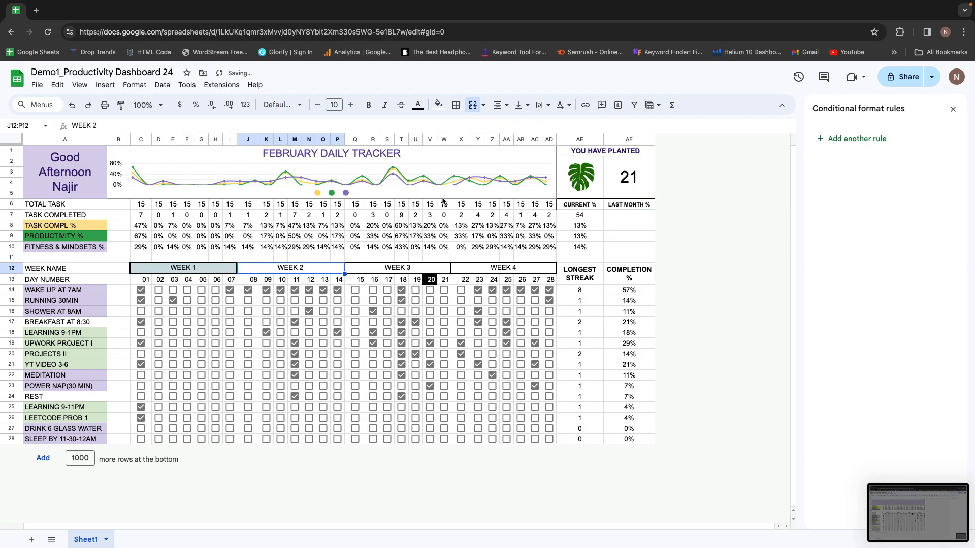
{"action": "left_click", "coordinate": [439, 104]}
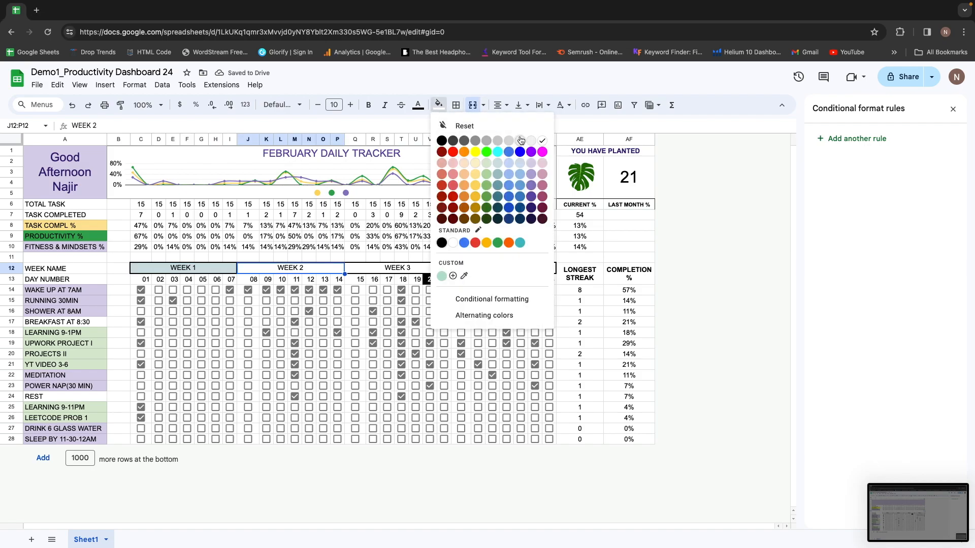
{"action": "left_click", "coordinate": [487, 175]}
{"action": "left_click", "coordinate": [399, 264]}
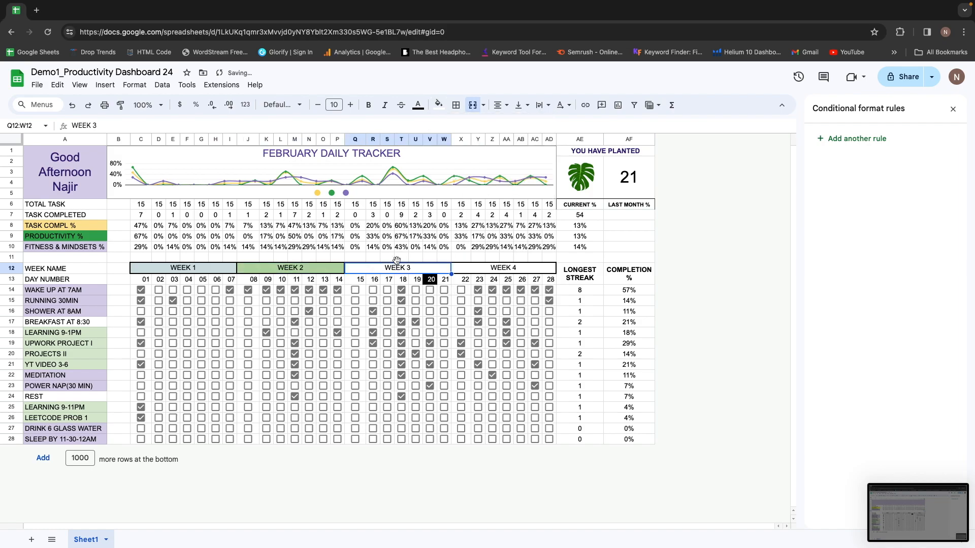
{"action": "left_click", "coordinate": [438, 105]}
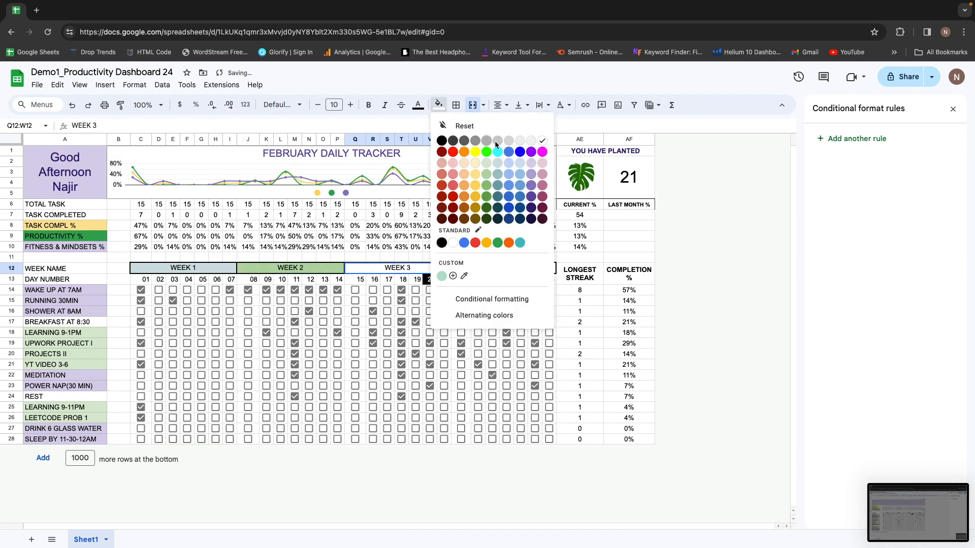
{"action": "left_click", "coordinate": [531, 163]}
Fill the WEEK 4 header cell X12:AD12 with light purple 1.
{"action": "left_click", "coordinate": [501, 268]}
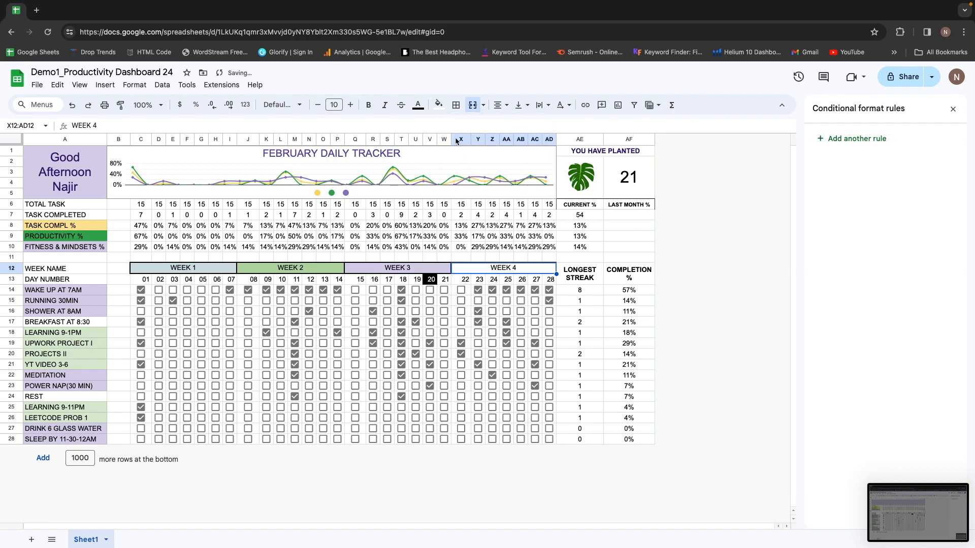
{"action": "left_click", "coordinate": [438, 105]}
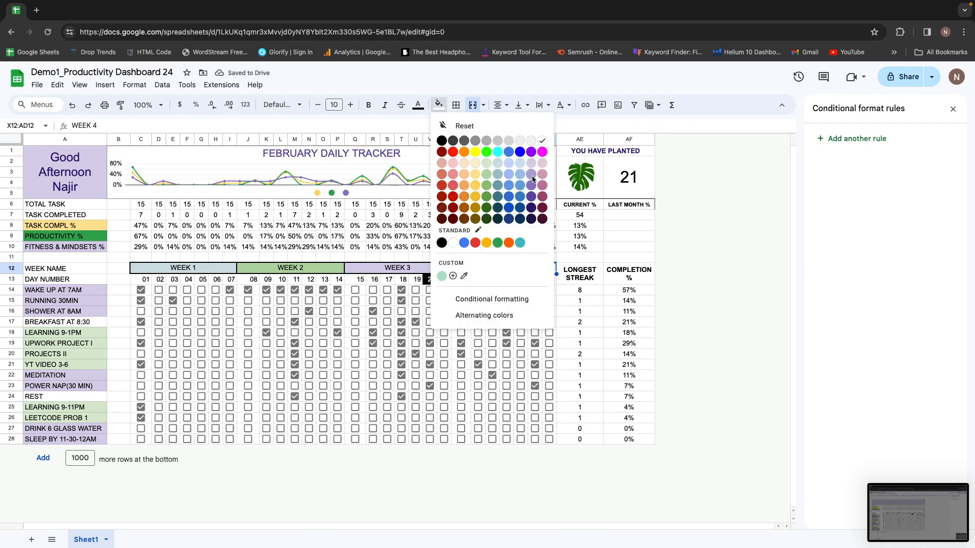
{"action": "left_click", "coordinate": [532, 185]}
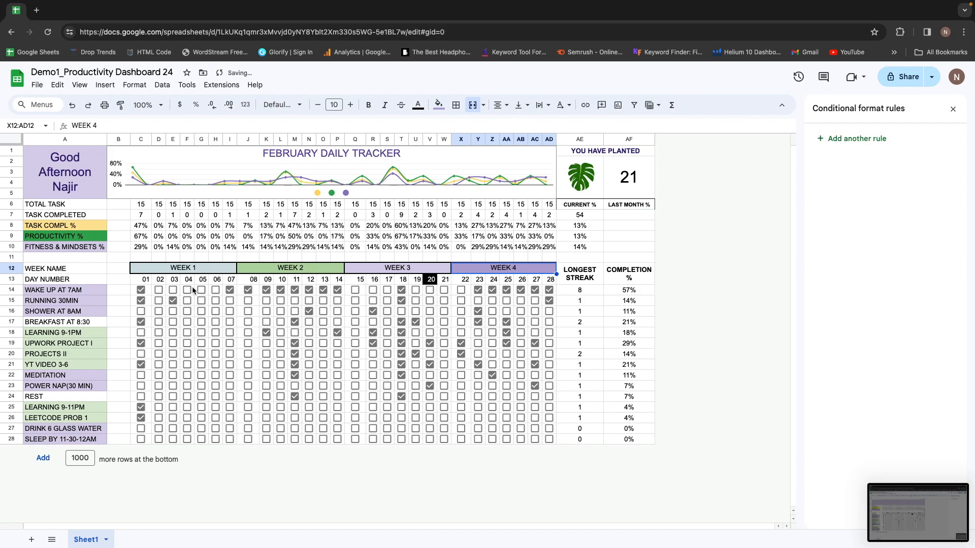
Put an outer border around the whole checklist with its streak and completion columns, C12:AF28.
{"action": "left_click", "coordinate": [127, 280]}
{"action": "left_click_drag", "start_coordinate": [143, 280], "coordinate": [168, 270]}
{"action": "key", "text": "shift+Right"}
{"action": "key", "text": "shift+Right"}
{"action": "key", "text": "shift+Right"}
{"action": "key", "text": "shift+Right"}
{"action": "key", "text": "shift+Right"}
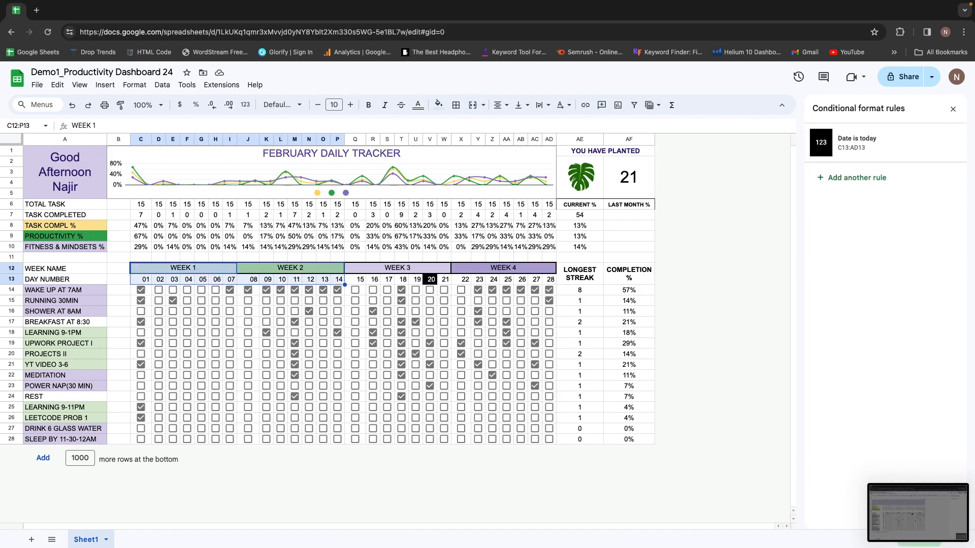
{"action": "key", "text": "shift+Down"}
{"action": "key", "text": "shift+Down"}
{"action": "key", "text": "shift+Down"}
{"action": "key", "text": "shift+Down"}
{"action": "key", "text": "shift+Down"}
{"action": "key", "text": "shift+Down"}
{"action": "key", "text": "shift+Down"}
{"action": "key", "text": "shift+Down"}
{"action": "key", "text": "shift+Down"}
{"action": "key", "text": "shift+Down"}
{"action": "key", "text": "shift+Down"}
{"action": "key", "text": "shift+Down"}
{"action": "key", "text": "shift+Down"}
{"action": "key", "text": "shift+Down"}
{"action": "key", "text": "shift+Down"}
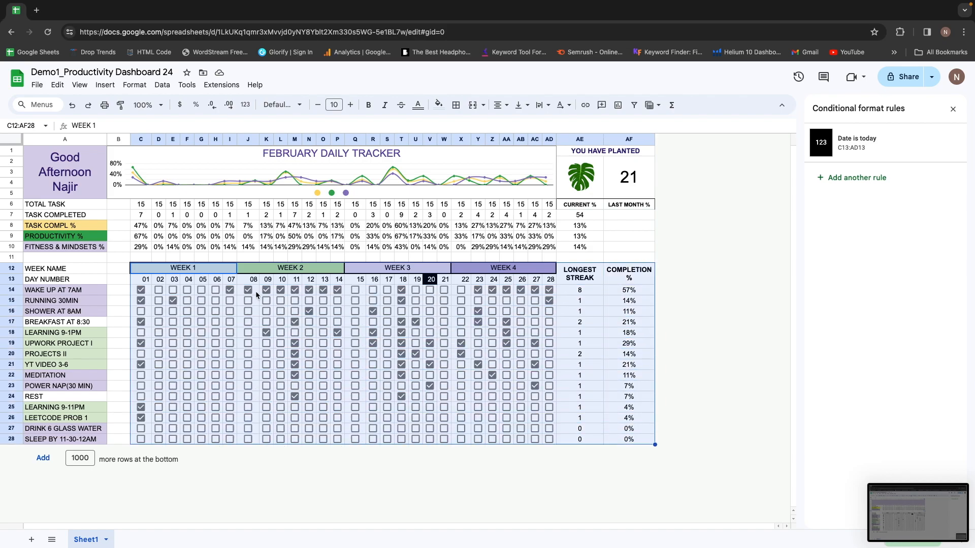
{"action": "left_click", "coordinate": [456, 105]}
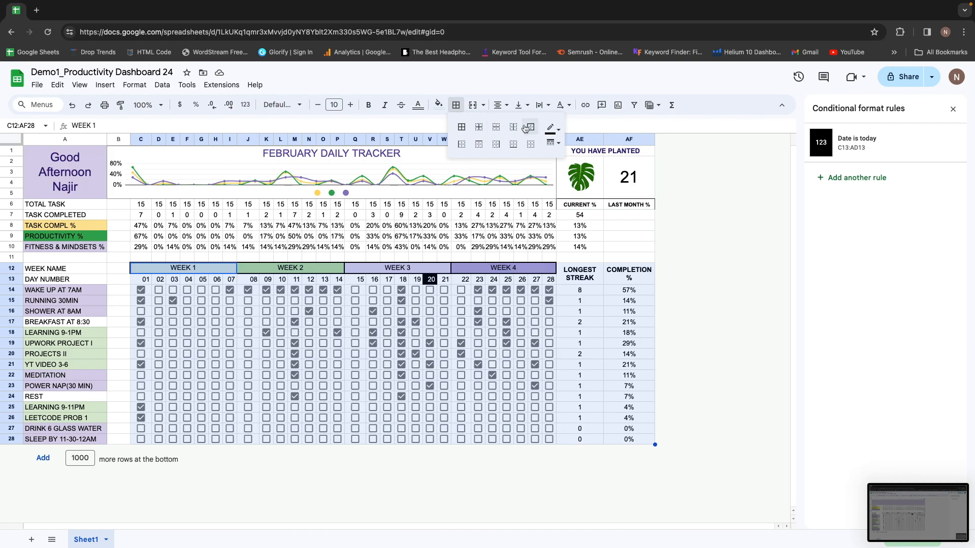
{"action": "left_click", "coordinate": [531, 127]}
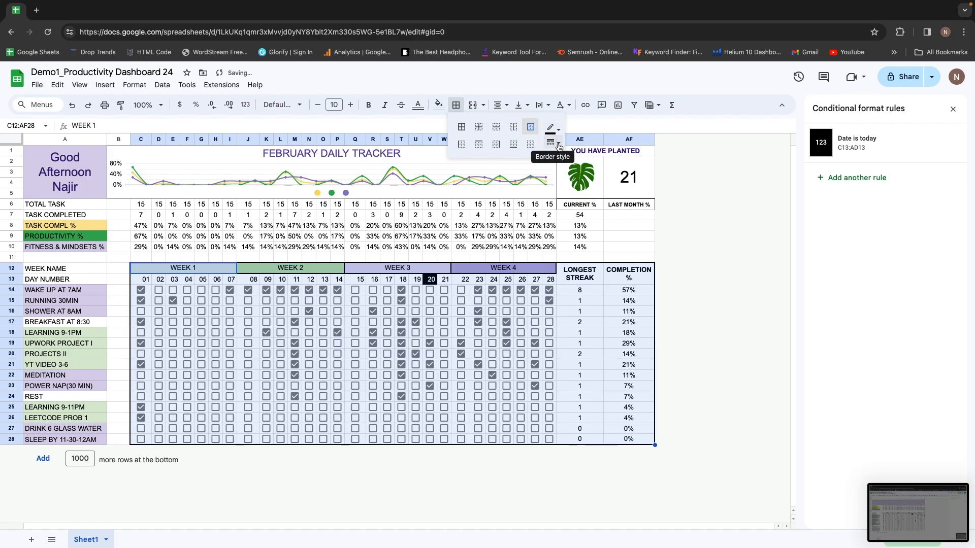
Put an outer border around the WEEK 1 block, C12:I28.
{"action": "left_click", "coordinate": [158, 269]}
{"action": "key", "text": "shift+Down"}
{"action": "key", "text": "shift+Down"}
{"action": "key", "text": "shift+Down"}
{"action": "key", "text": "shift+Down"}
{"action": "key", "text": "shift+Down"}
{"action": "key", "text": "shift+Down"}
{"action": "key", "text": "shift+Down"}
{"action": "key", "text": "shift+Down"}
{"action": "key", "text": "shift+Down"}
{"action": "key", "text": "shift+Down"}
{"action": "key", "text": "shift+Down"}
{"action": "key", "text": "shift+Down"}
{"action": "key", "text": "shift+Down"}
{"action": "key", "text": "shift+Down"}
{"action": "key", "text": "shift+Down"}
{"action": "key", "text": "shift+Down"}
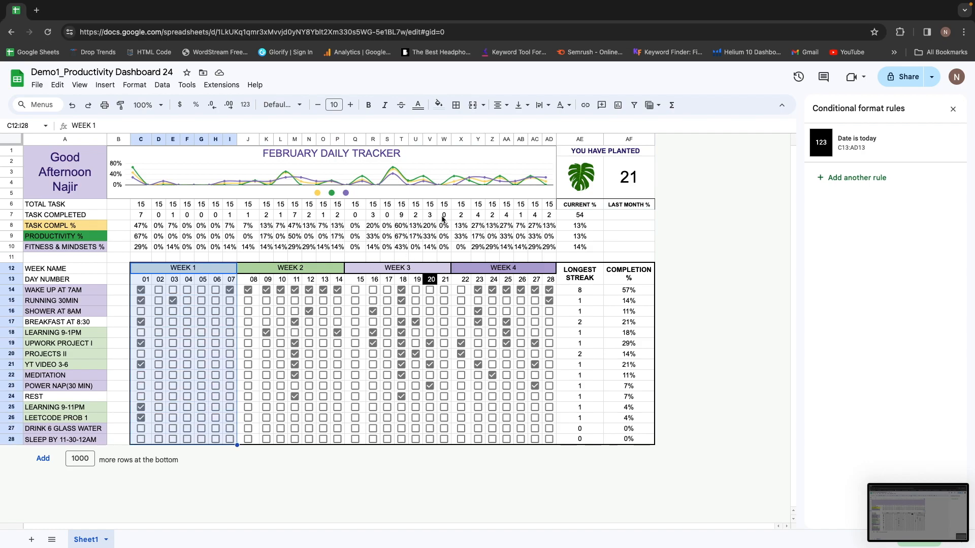
{"action": "left_click", "coordinate": [456, 105]}
{"action": "left_click", "coordinate": [535, 134]}
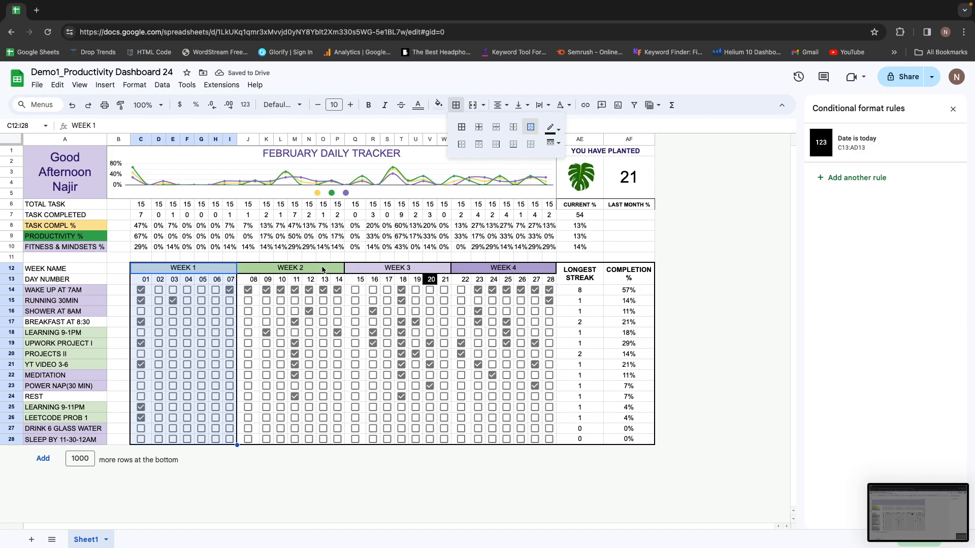
Put an outer border around the WEEK 2 block, J12:P28.
{"action": "left_click", "coordinate": [300, 272]}
{"action": "key", "text": "shift+Down"}
{"action": "key", "text": "shift+Down"}
{"action": "key", "text": "shift+Down"}
{"action": "key", "text": "shift+Down"}
{"action": "key", "text": "shift+Down"}
{"action": "key", "text": "shift+Down"}
{"action": "key", "text": "shift+Down"}
{"action": "key", "text": "shift+Down"}
{"action": "key", "text": "shift+Down"}
{"action": "key", "text": "shift+Down"}
{"action": "key", "text": "shift+Down"}
{"action": "key", "text": "shift+Down"}
{"action": "key", "text": "shift+Down"}
{"action": "key", "text": "shift+Down"}
{"action": "key", "text": "shift+Down"}
{"action": "key", "text": "shift+Down"}
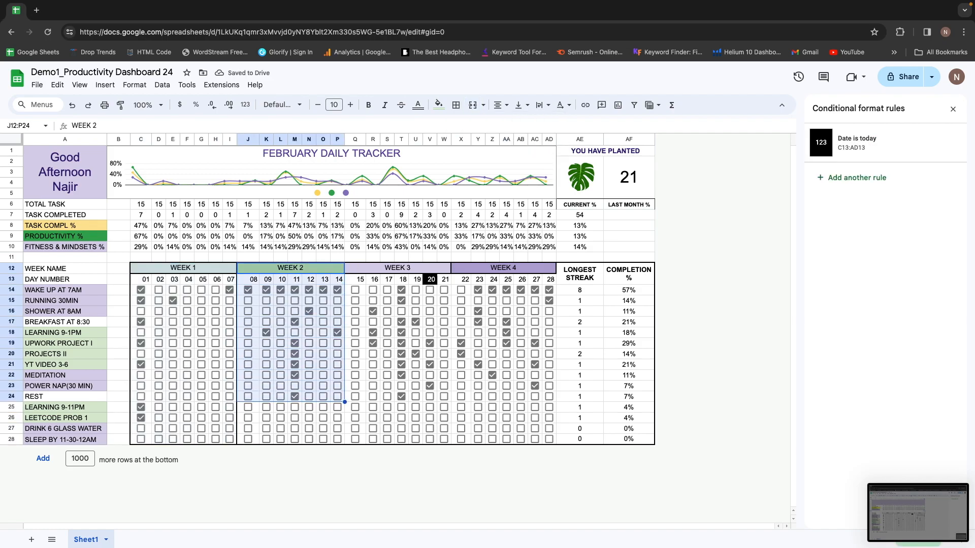
{"action": "left_click", "coordinate": [456, 105]}
{"action": "left_click", "coordinate": [535, 130]}
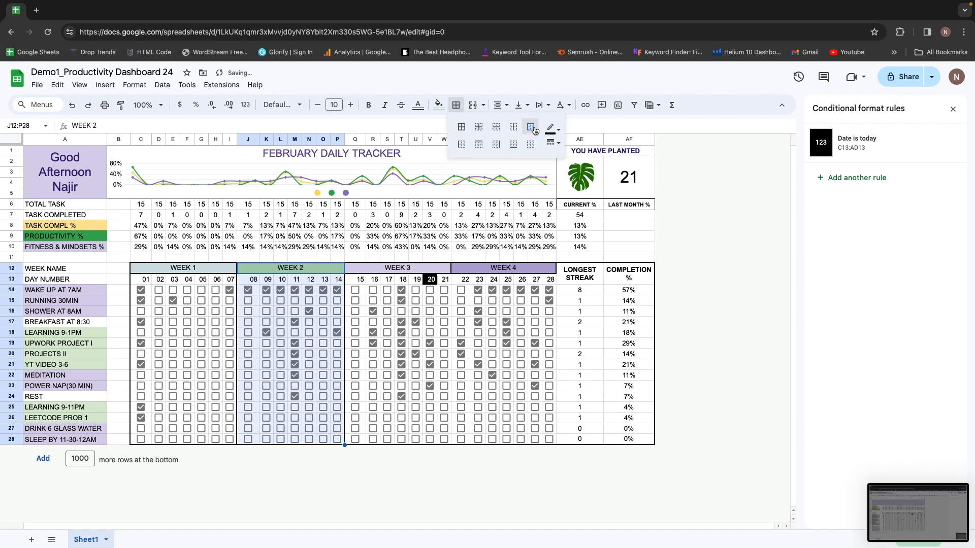
Put an outer border around the WEEK 3 block, Q12:W28.
{"action": "left_click", "coordinate": [384, 265]}
{"action": "key", "text": "shift+Down"}
{"action": "key", "text": "shift+Down"}
{"action": "key", "text": "shift+Down"}
{"action": "key", "text": "shift+Down"}
{"action": "key", "text": "shift+Down"}
{"action": "key", "text": "shift+Down"}
{"action": "key", "text": "shift+Down"}
{"action": "key", "text": "shift+Down"}
{"action": "key", "text": "shift+Down"}
{"action": "key", "text": "shift+Down"}
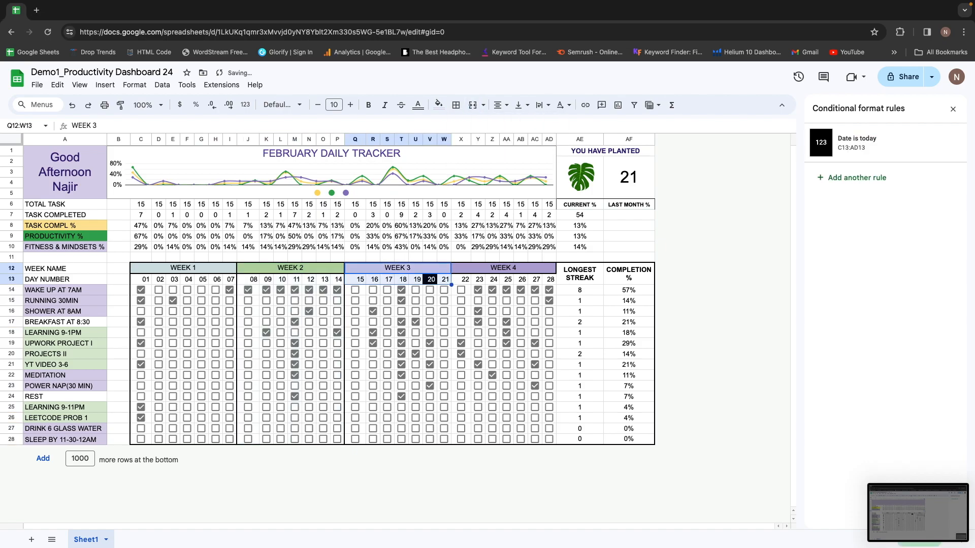
{"action": "key", "text": "shift+Down"}
{"action": "key", "text": "shift+Down"}
{"action": "key", "text": "shift+Down"}
{"action": "key", "text": "shift+Down"}
{"action": "key", "text": "shift+Down"}
{"action": "key", "text": "shift+Down"}
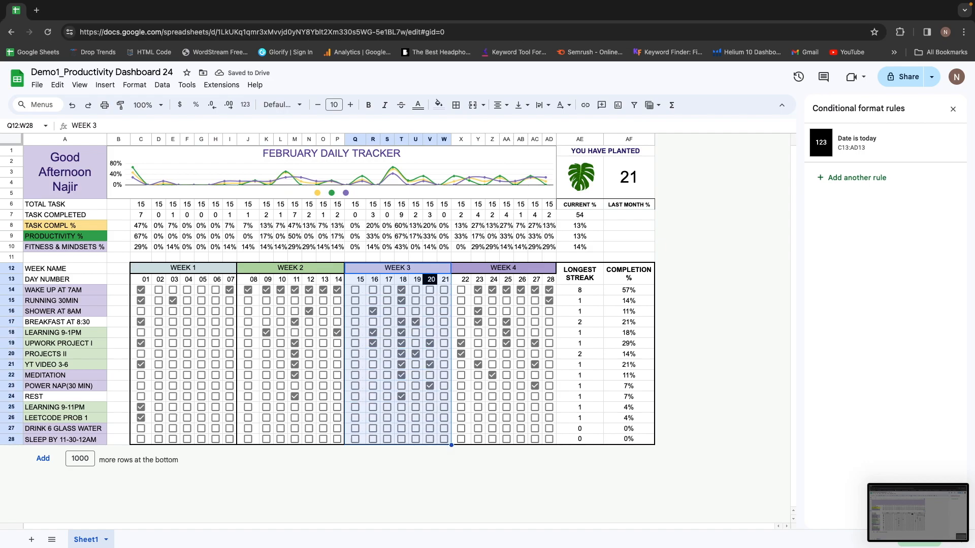
{"action": "left_click", "coordinate": [456, 104]}
{"action": "left_click", "coordinate": [530, 127]}
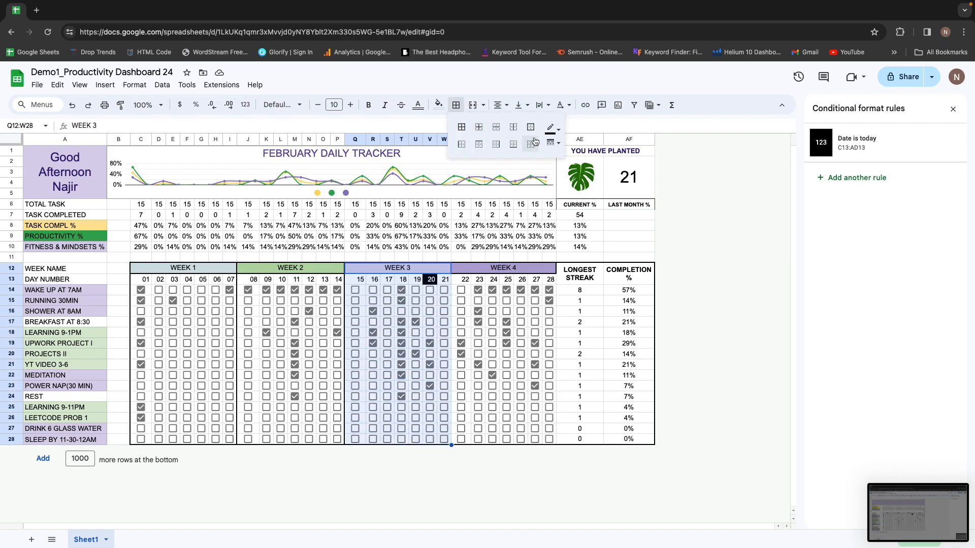
Put an outer border around the WEEK 4 block, X12:AD28.
{"action": "left_click", "coordinate": [472, 261]}
{"action": "left_click", "coordinate": [472, 269]}
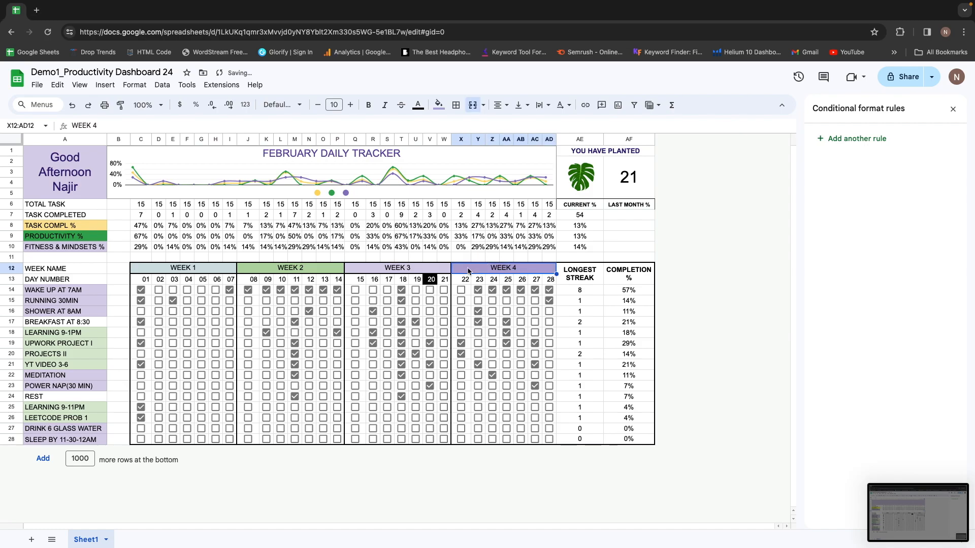
{"action": "key", "text": "shift+Down"}
{"action": "key", "text": "shift+Down"}
{"action": "key", "text": "shift+Down"}
{"action": "key", "text": "shift+Down"}
{"action": "key", "text": "shift+Down"}
{"action": "key", "text": "shift+Down"}
{"action": "key", "text": "shift+Down"}
{"action": "key", "text": "shift+Down"}
{"action": "key", "text": "shift+Down"}
{"action": "key", "text": "shift+Down"}
{"action": "key", "text": "shift+Down"}
{"action": "key", "text": "shift+Down"}
{"action": "key", "text": "shift+Down"}
{"action": "key", "text": "shift+Down"}
{"action": "key", "text": "shift+Down"}
{"action": "key", "text": "shift+Down"}
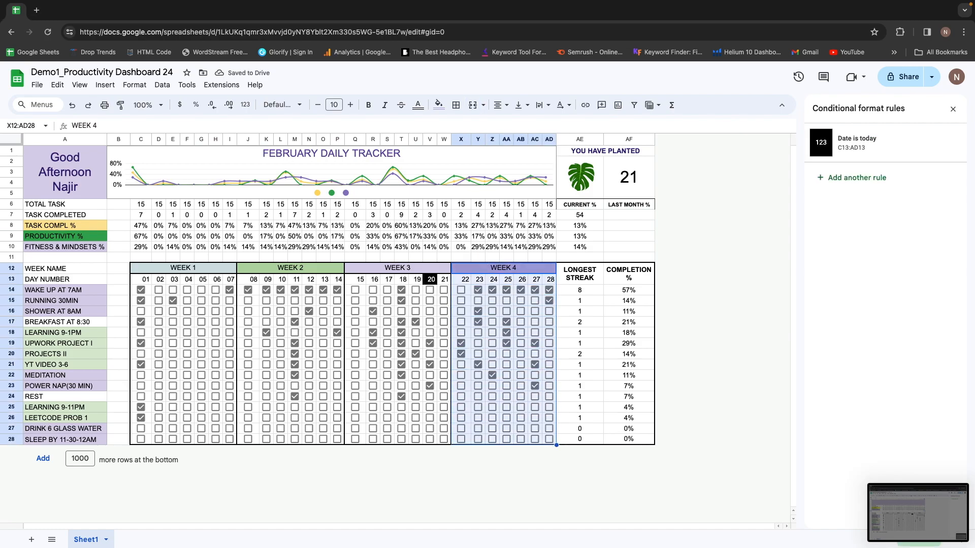
{"action": "left_click", "coordinate": [456, 105]}
{"action": "left_click", "coordinate": [532, 131]}
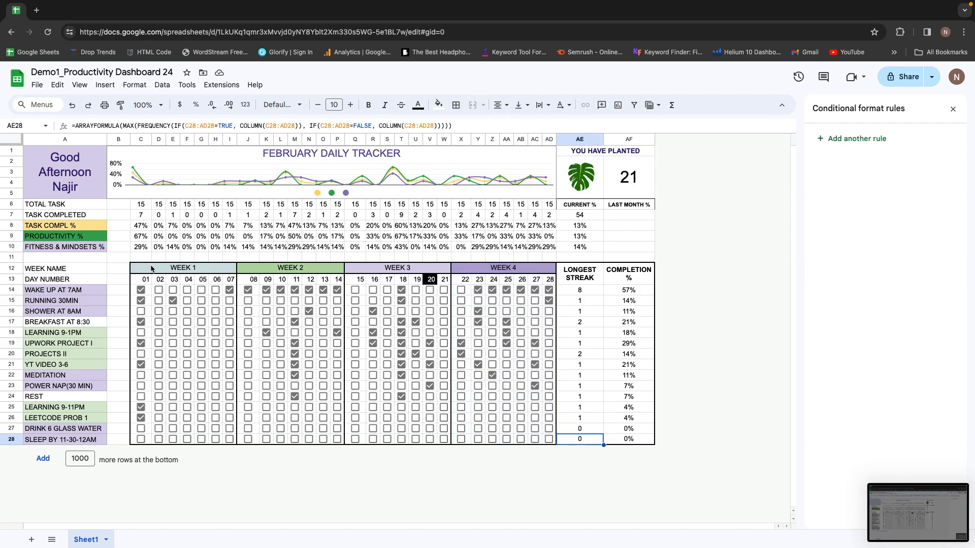
Apply all borders to the day number row, C13:AD13.
{"action": "left_click", "coordinate": [215, 271]}
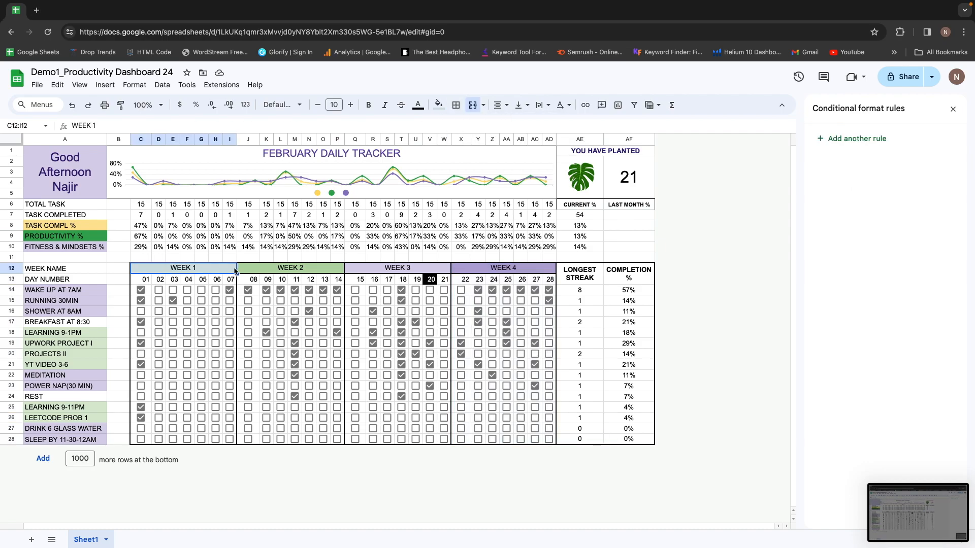
{"action": "key", "text": "Right"}
{"action": "key", "text": "Left"}
{"action": "key", "text": "Right"}
{"action": "key", "text": "Right"}
{"action": "key", "text": "Left"}
{"action": "key", "text": "Down"}
{"action": "key", "text": "Down"}
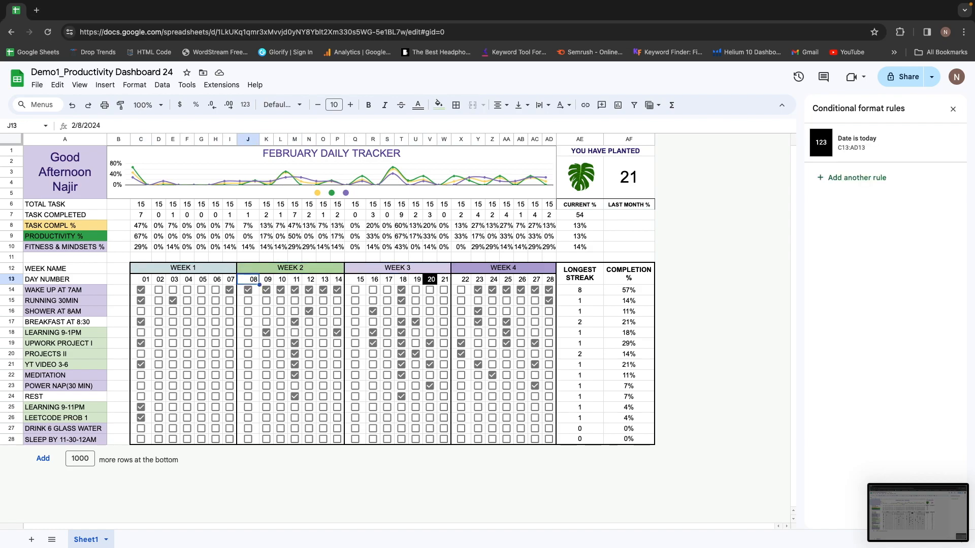
{"action": "key", "text": "Up"}
{"action": "key", "text": "Left"}
{"action": "key", "text": "Left"}
{"action": "key", "text": "Left"}
{"action": "key", "text": "Left"}
{"action": "key", "text": "Left"}
{"action": "key", "text": "Left"}
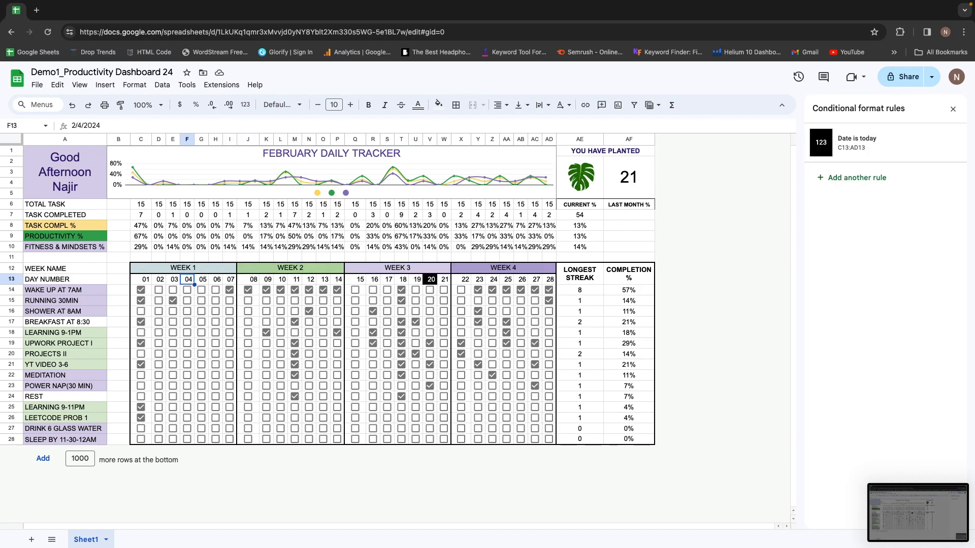
{"action": "key", "text": "Left"}
{"action": "key", "text": "shift+Right"}
{"action": "key", "text": "shift+Right"}
{"action": "key", "text": "shift+Right"}
{"action": "key", "text": "shift+Right"}
{"action": "key", "text": "shift+Right"}
{"action": "key", "text": "shift+Right"}
{"action": "key", "text": "shift+Right"}
{"action": "key", "text": "shift+Right"}
{"action": "key", "text": "shift+Right"}
{"action": "key", "text": "shift+Right"}
{"action": "key", "text": "shift+Right"}
{"action": "key", "text": "shift+Right"}
{"action": "key", "text": "shift+Right"}
{"action": "key", "text": "shift+Right"}
{"action": "key", "text": "shift+Right"}
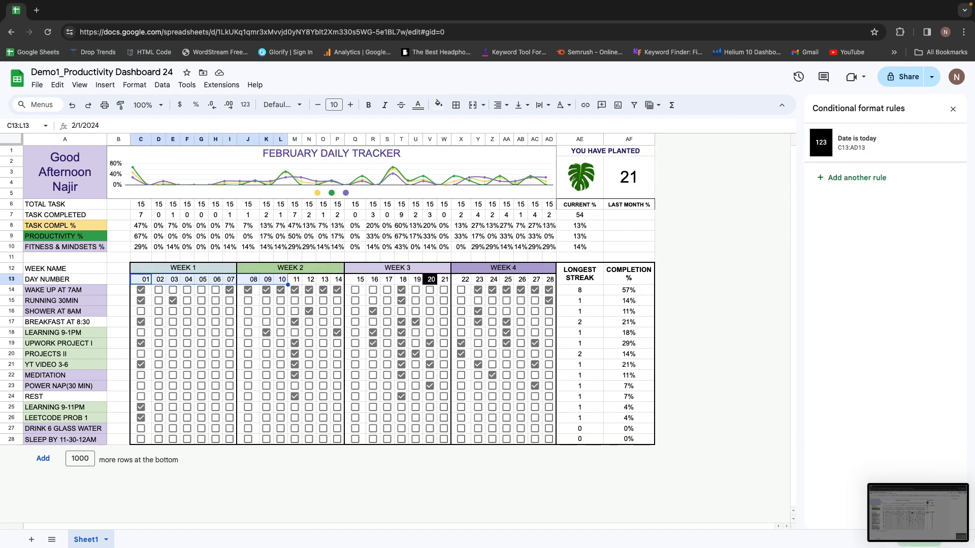
{"action": "key", "text": "shift+Right"}
{"action": "key", "text": "shift+Right"}
{"action": "key", "text": "shift+Right"}
{"action": "key", "text": "shift+Right"}
{"action": "key", "text": "shift+Right"}
{"action": "key", "text": "shift+Right"}
{"action": "key", "text": "shift+Right"}
{"action": "key", "text": "shift+Right"}
{"action": "key", "text": "shift+Right"}
{"action": "key", "text": "shift+Right"}
{"action": "key", "text": "shift+Right"}
{"action": "key", "text": "shift+Right"}
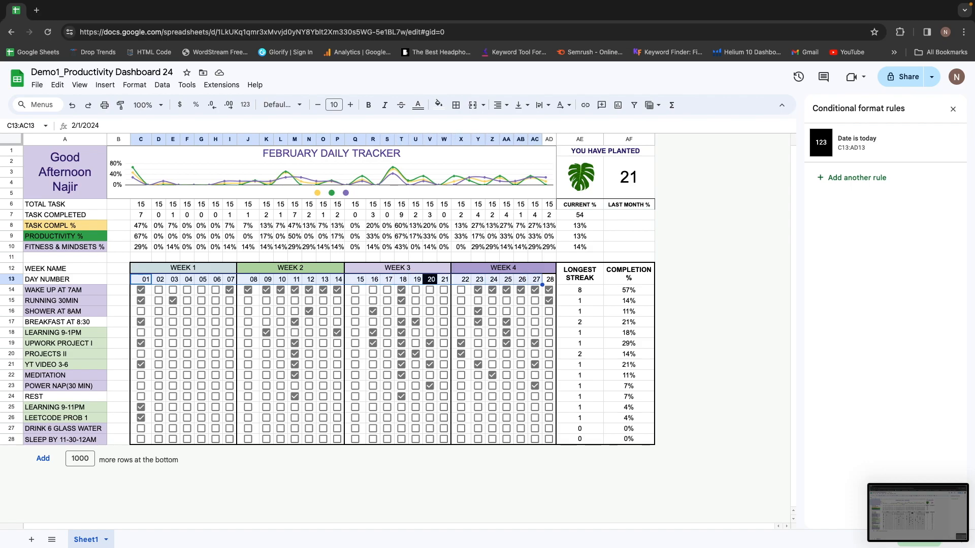
{"action": "left_click", "coordinate": [456, 104]}
{"action": "left_click", "coordinate": [462, 127]}
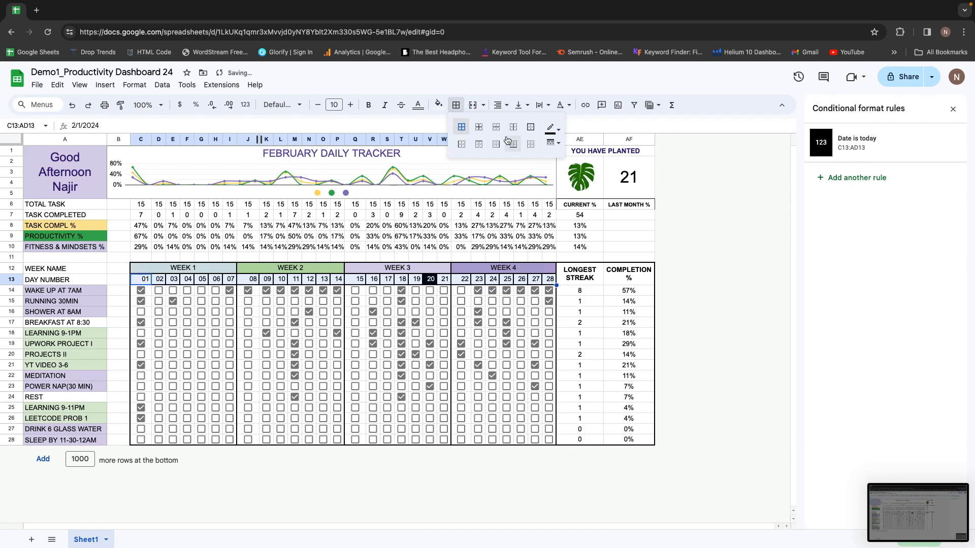
Change the day number row's borders to the thin line style in light purple 2, and tick SHOWER AT 8AM for day 06.
{"action": "left_click", "coordinate": [554, 140]}
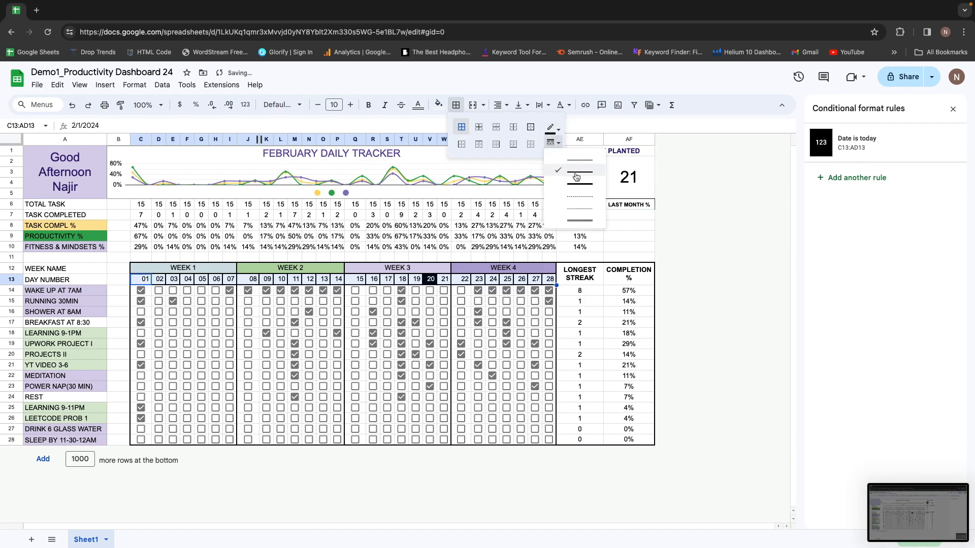
{"action": "left_click", "coordinate": [565, 155]}
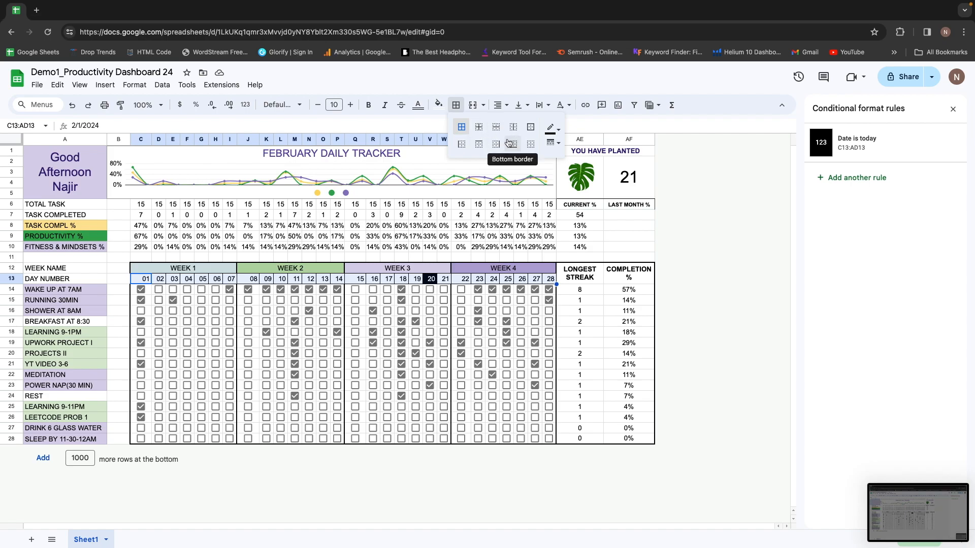
{"action": "left_click", "coordinate": [558, 130]}
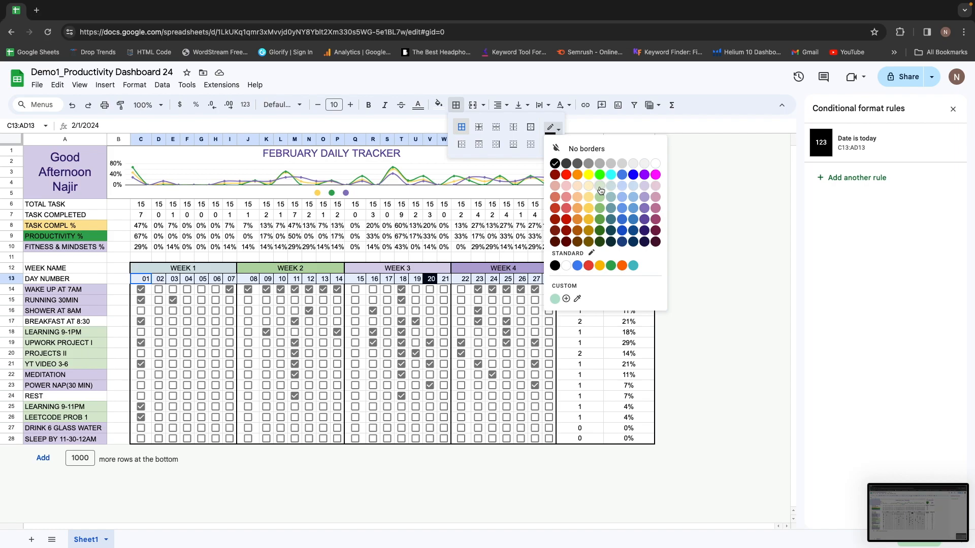
{"action": "left_click", "coordinate": [644, 197]}
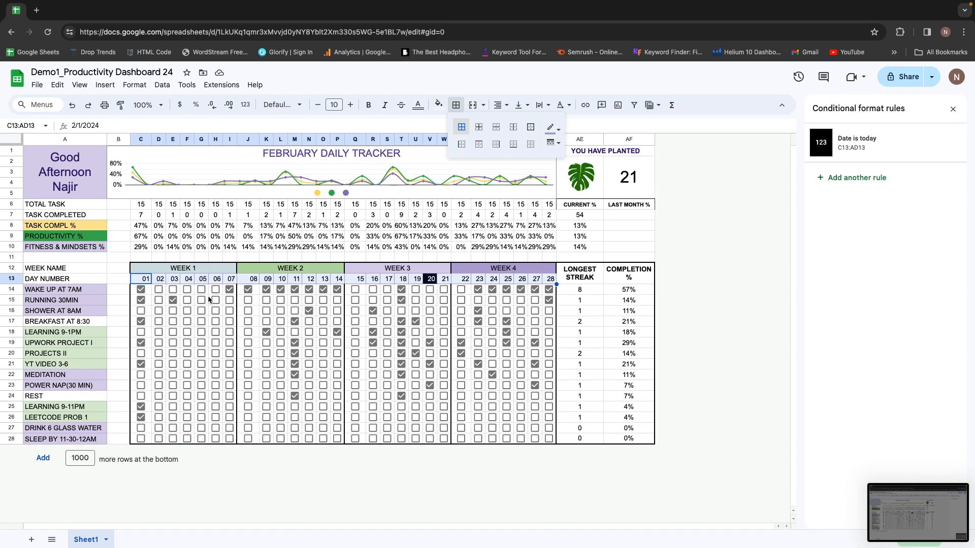
{"action": "left_click", "coordinate": [215, 312]}
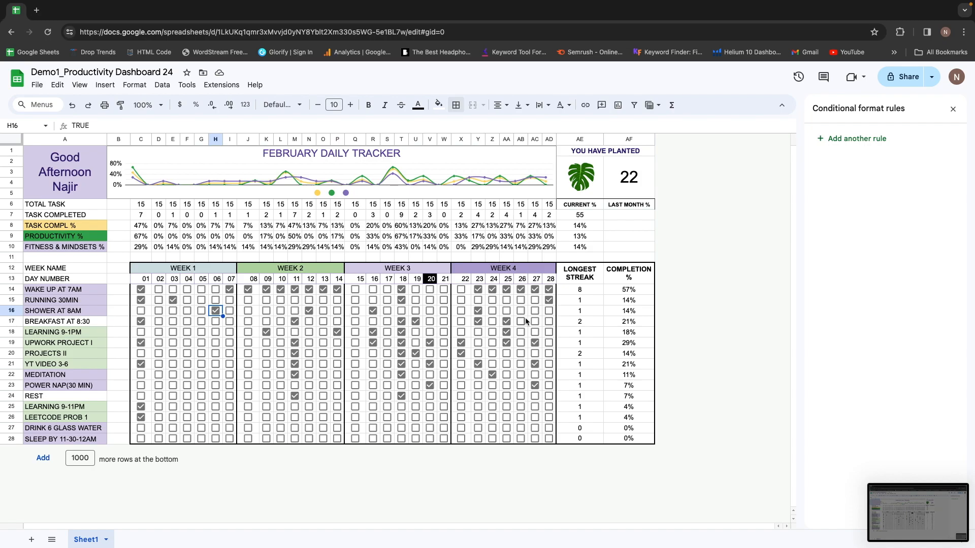
Add a conditional formatting rule to the checkbox range C14:AD28 for cells whose value is equal to TRUE.
{"action": "left_click", "coordinate": [148, 287]}
{"action": "key", "text": "shift+Right"}
{"action": "key", "text": "shift+Right"}
{"action": "key", "text": "shift+Right"}
{"action": "key", "text": "shift+Right"}
{"action": "key", "text": "shift+Right"}
{"action": "key", "text": "shift+Right"}
{"action": "key", "text": "shift+Right"}
{"action": "key", "text": "shift+Right"}
{"action": "key", "text": "shift+Right"}
{"action": "key", "text": "shift+Right"}
{"action": "key", "text": "shift+Right"}
{"action": "key", "text": "shift+Right"}
{"action": "key", "text": "shift+Right"}
{"action": "key", "text": "shift+Right"}
{"action": "key", "text": "shift+Right"}
{"action": "key", "text": "shift+Right"}
{"action": "key", "text": "shift+Right"}
{"action": "key", "text": "shift+Right"}
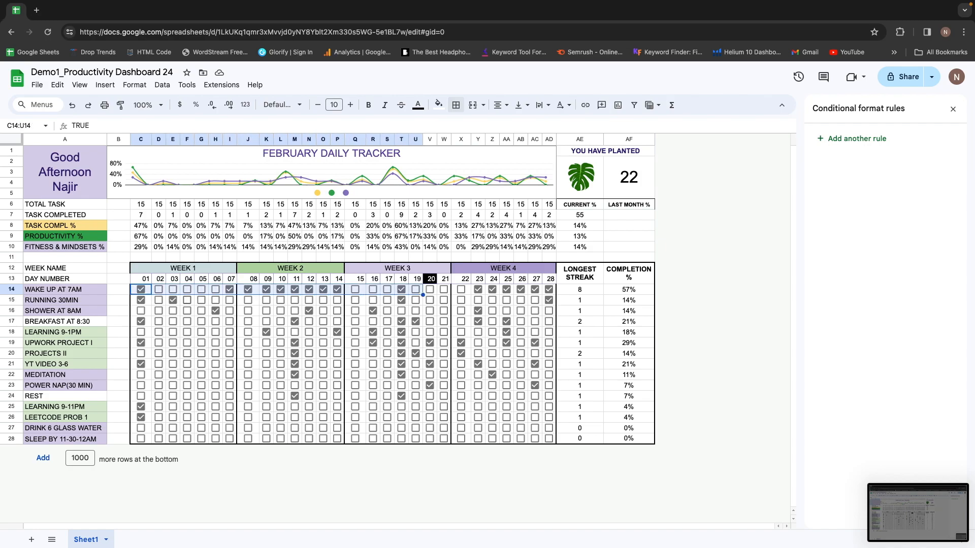
{"action": "key", "text": "shift+Right"}
{"action": "key", "text": "shift+Right"}
{"action": "key", "text": "shift+Right"}
{"action": "key", "text": "shift+Right"}
{"action": "key", "text": "shift+Right"}
{"action": "key", "text": "shift+Right"}
{"action": "key", "text": "shift+Right"}
{"action": "key", "text": "shift+Right"}
{"action": "key", "text": "shift+Right"}
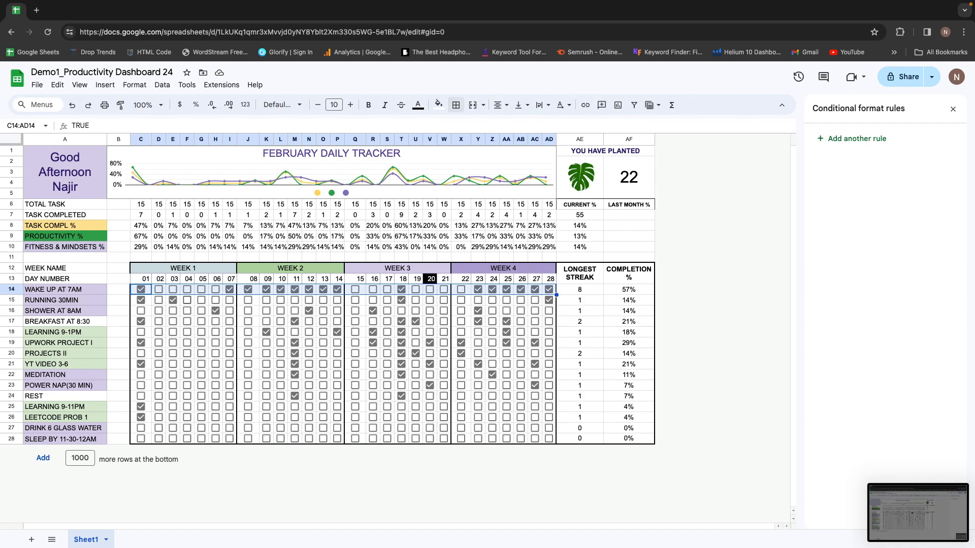
{"action": "key", "text": "ctrl+shift+Down"}
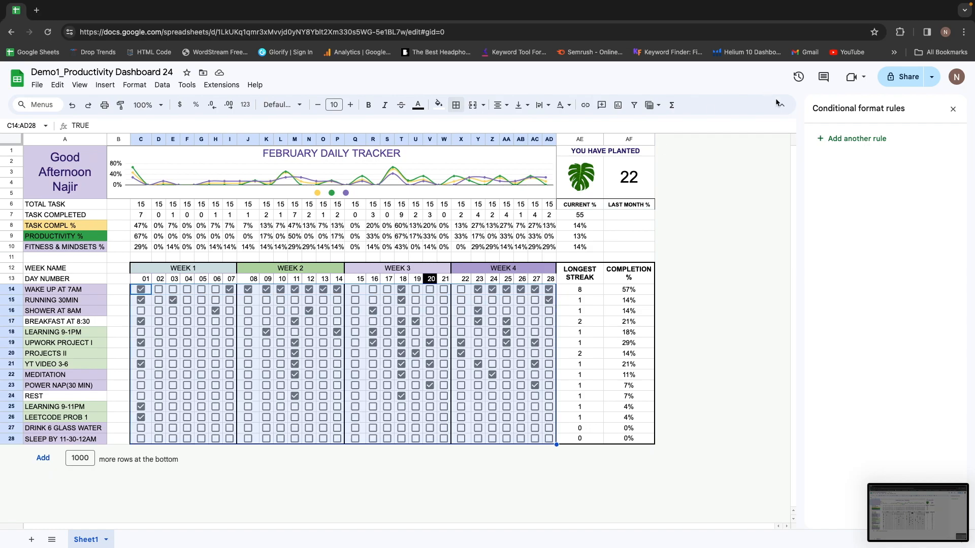
{"action": "left_click", "coordinate": [875, 141]}
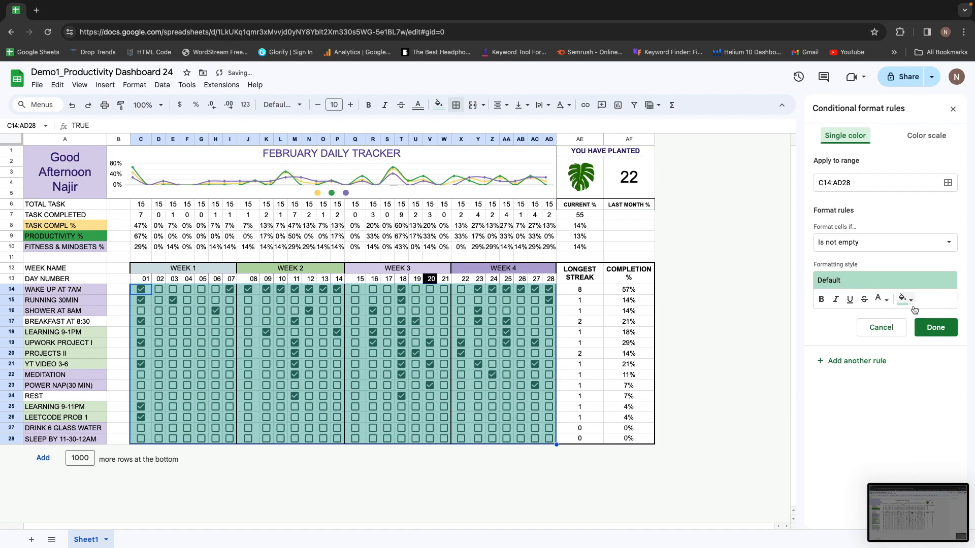
{"action": "left_click", "coordinate": [918, 244]}
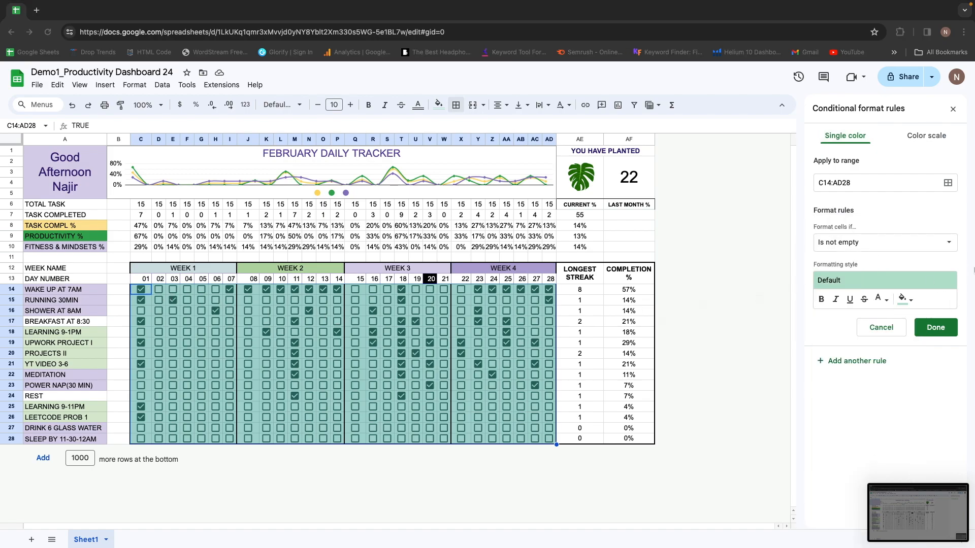
{"action": "left_click", "coordinate": [896, 247]}
{"action": "left_click", "coordinate": [899, 245]}
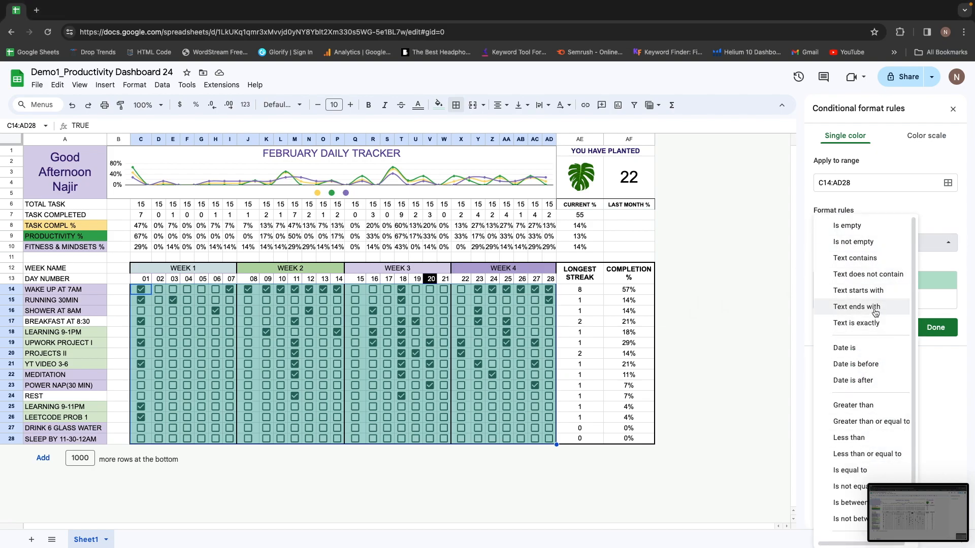
{"action": "scroll", "coordinate": [872, 336], "scroll_direction": "down", "scroll_amount": 1}
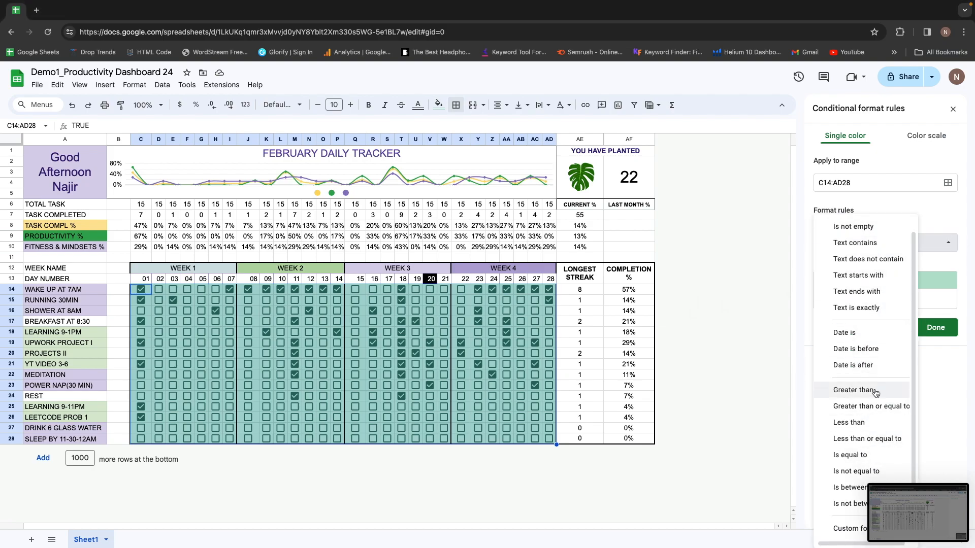
{"action": "left_click", "coordinate": [857, 462]}
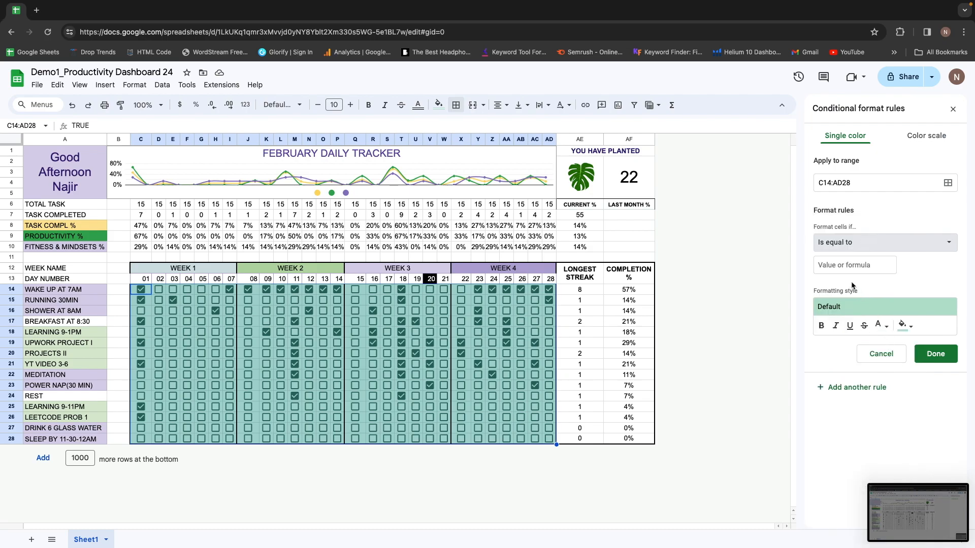
{"action": "left_click", "coordinate": [841, 265]}
{"action": "type", "text": "TRUE"}
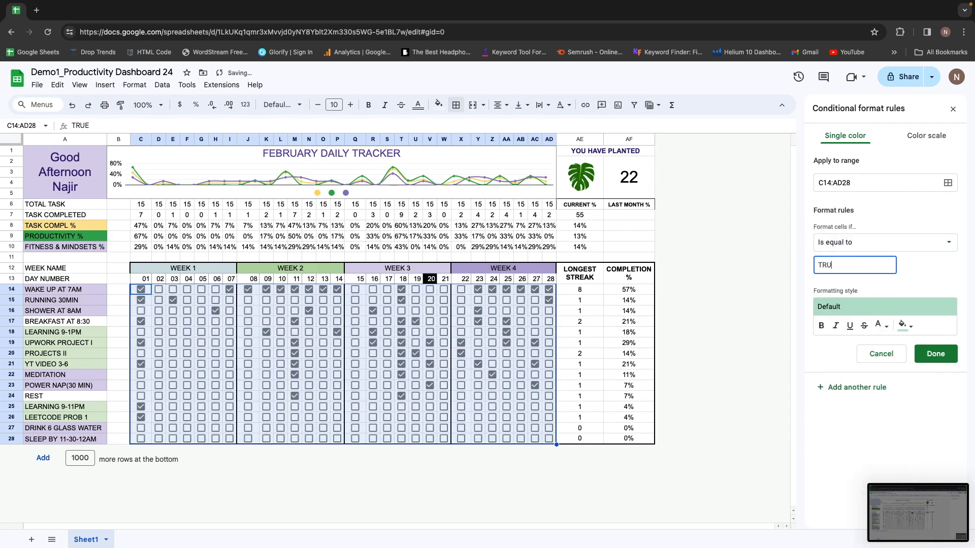
Set the TRUE rule's fill color to light purple 2 and save the rule.
{"action": "left_click", "coordinate": [903, 325]}
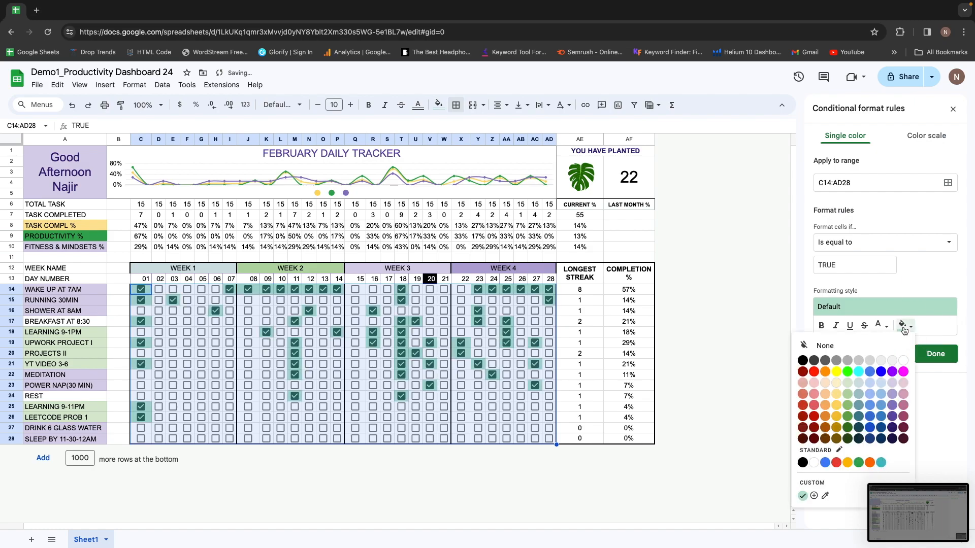
{"action": "left_click", "coordinate": [892, 394]}
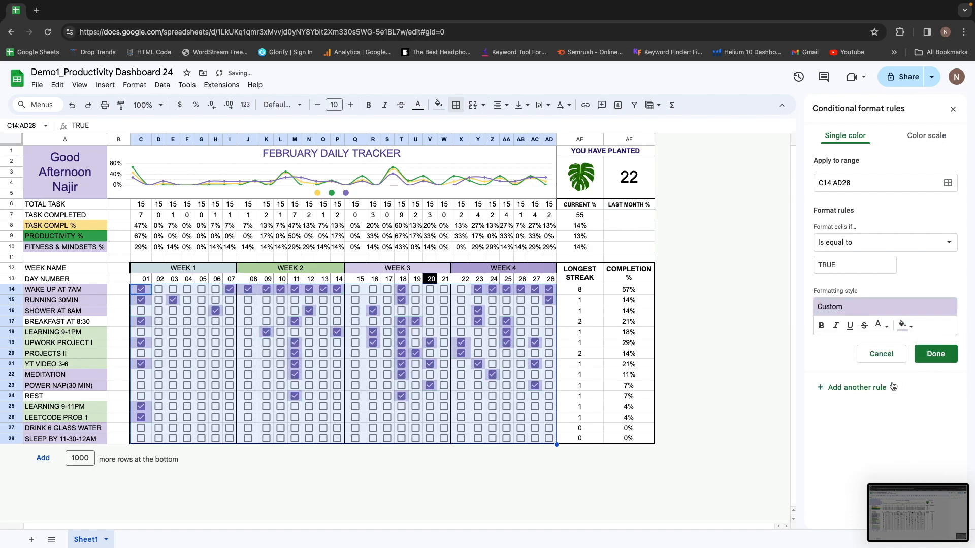
{"action": "left_click", "coordinate": [936, 354]}
{"action": "left_click", "coordinate": [786, 321]}
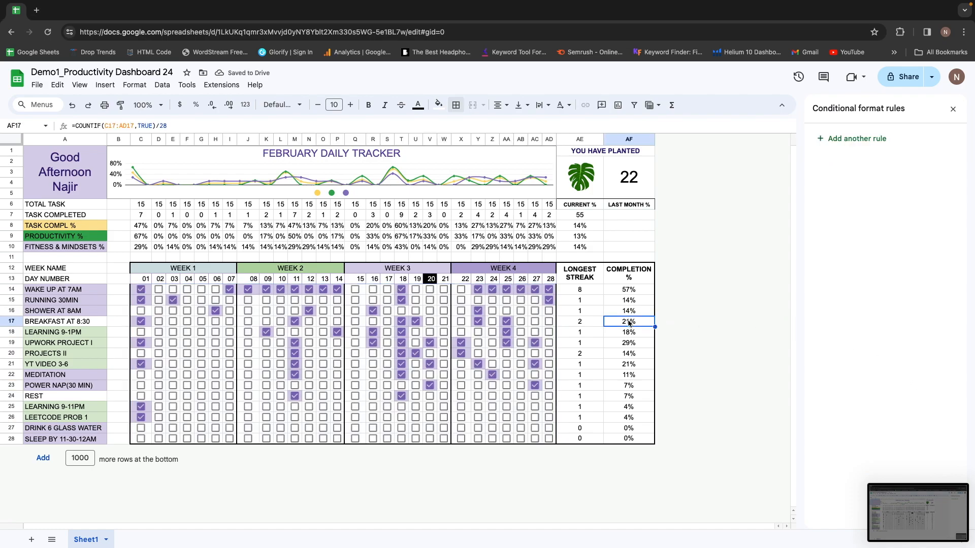
Tick POWER NAP(30 MIN) and UPWORK PROJECT I for day 04, and close the conditional formatting rules.
{"action": "left_click", "coordinate": [187, 386]}
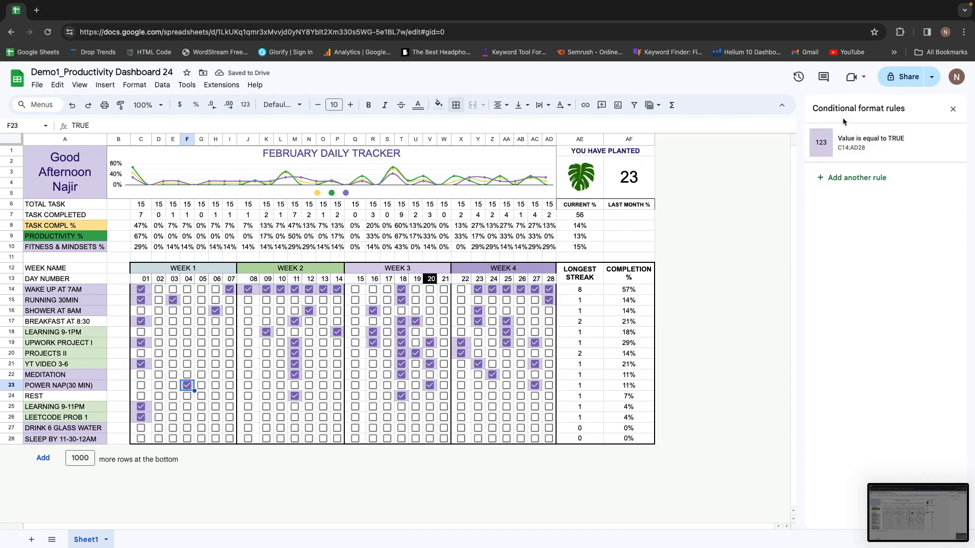
{"action": "left_click", "coordinate": [954, 110]}
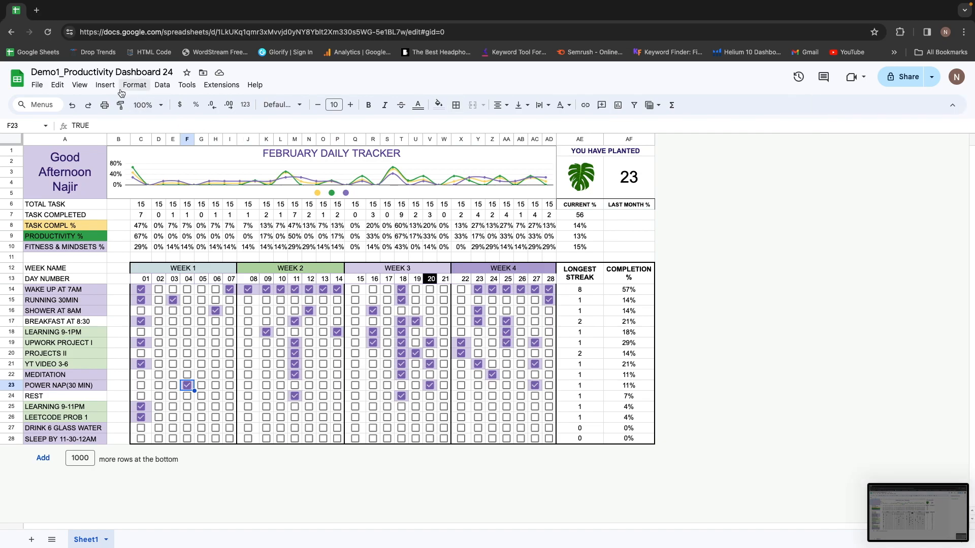
{"action": "left_click", "coordinate": [187, 342]}
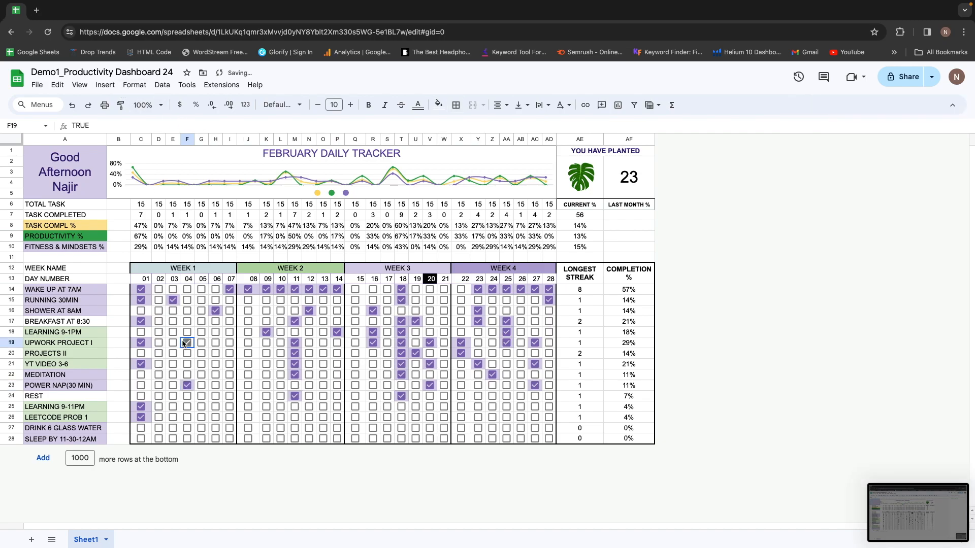
{"action": "left_click", "coordinate": [135, 84]}
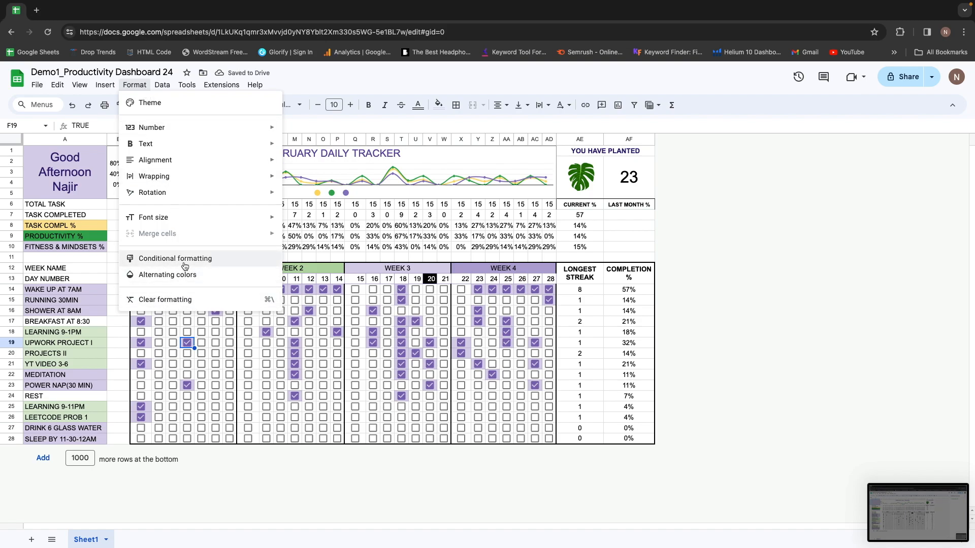
{"action": "left_click", "coordinate": [891, 321]}
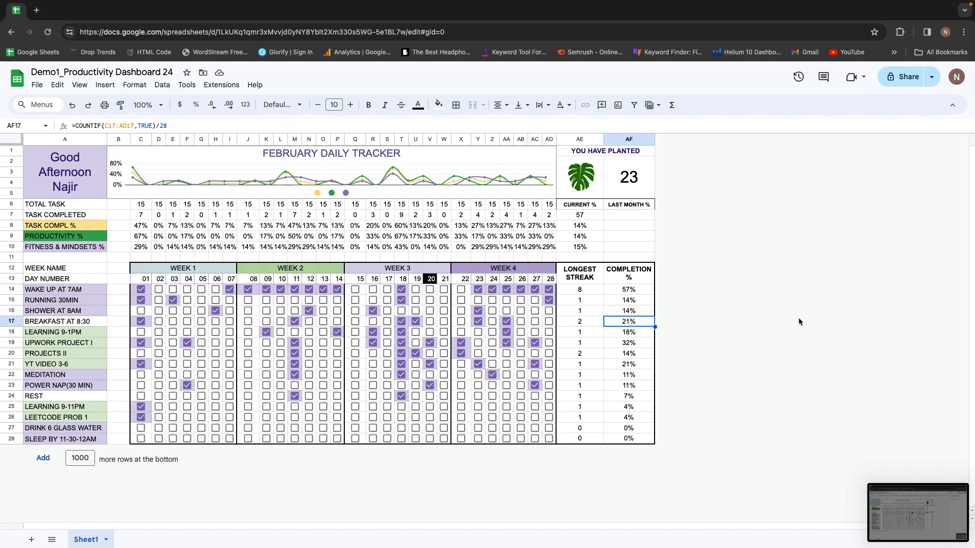
Examine the dashboard from the WEEK 1 header through the chart area and across the daily summary rows to day 28.
{"action": "left_click", "coordinate": [143, 281]}
{"action": "key", "text": "Up"}
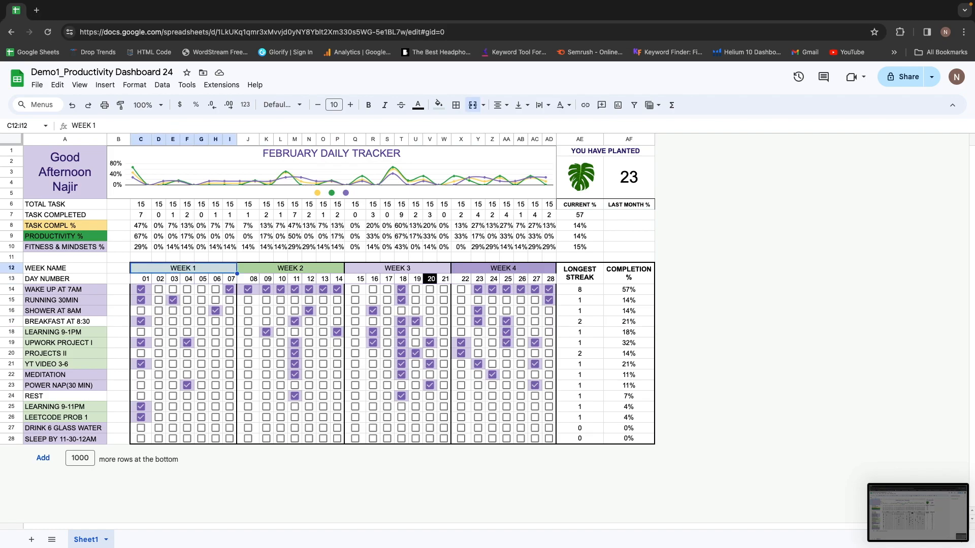
{"action": "key", "text": "Up"}
{"action": "key", "text": "Up"}
{"action": "key", "text": "Up"}
{"action": "key", "text": "Up"}
{"action": "key", "text": "Up"}
{"action": "key", "text": "Up"}
{"action": "key", "text": "Up"}
{"action": "key", "text": "Up"}
{"action": "key", "text": "Down"}
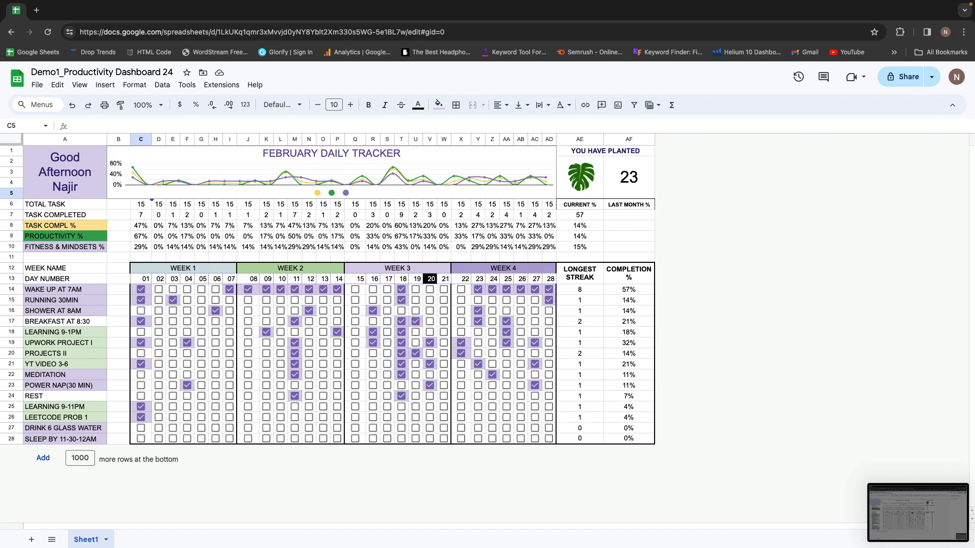
{"action": "key", "text": "Down"}
{"action": "key", "text": "Down"}
{"action": "key", "text": "Down"}
{"action": "key", "text": "Down"}
{"action": "key", "text": "Right"}
{"action": "key", "text": "Right"}
{"action": "key", "text": "Right"}
{"action": "key", "text": "Right"}
{"action": "key", "text": "Right"}
{"action": "key", "text": "Right"}
{"action": "key", "text": "Right"}
{"action": "key", "text": "Right"}
{"action": "key", "text": "Right"}
{"action": "key", "text": "Right"}
{"action": "key", "text": "Right"}
{"action": "key", "text": "Right"}
{"action": "key", "text": "Right"}
{"action": "key", "text": "Right"}
{"action": "key", "text": "Right"}
{"action": "key", "text": "Right"}
{"action": "key", "text": "Right"}
{"action": "key", "text": "Right"}
{"action": "key", "text": "Right"}
{"action": "key", "text": "Right"}
{"action": "key", "text": "Down"}
{"action": "key", "text": "Down"}
{"action": "key", "text": "Down"}
{"action": "key", "text": "Down"}
{"action": "key", "text": "Right"}
{"action": "key", "text": "Right"}
{"action": "key", "text": "Right"}
{"action": "key", "text": "Right"}
{"action": "key", "text": "Right"}
{"action": "key", "text": "Right"}
{"action": "key", "text": "Right"}
{"action": "key", "text": "Down"}
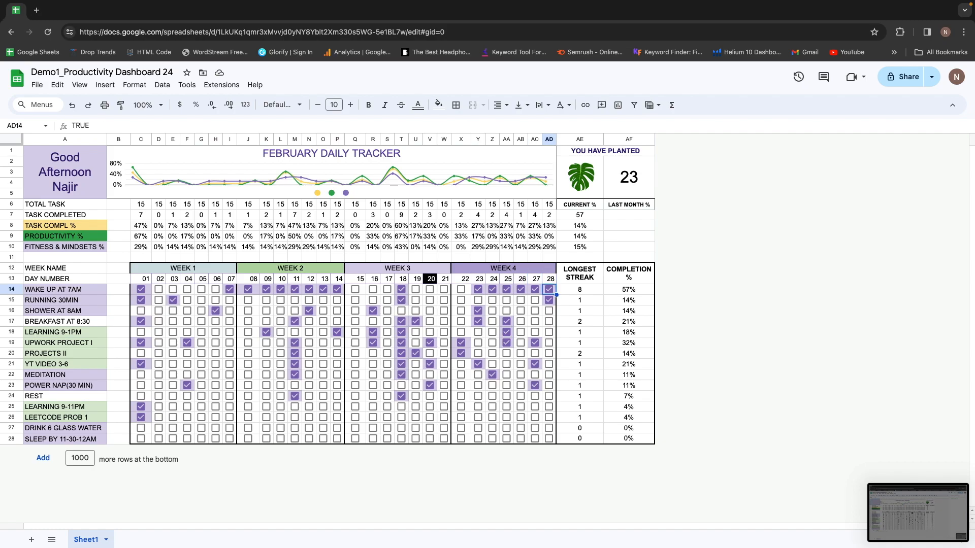
Examine the longest streak and completion percentage values of all habits in AE14:AF28.
{"action": "key", "text": "Right"}
{"action": "key", "text": "shift+Down"}
{"action": "key", "text": "shift+Down"}
{"action": "key", "text": "shift+Down"}
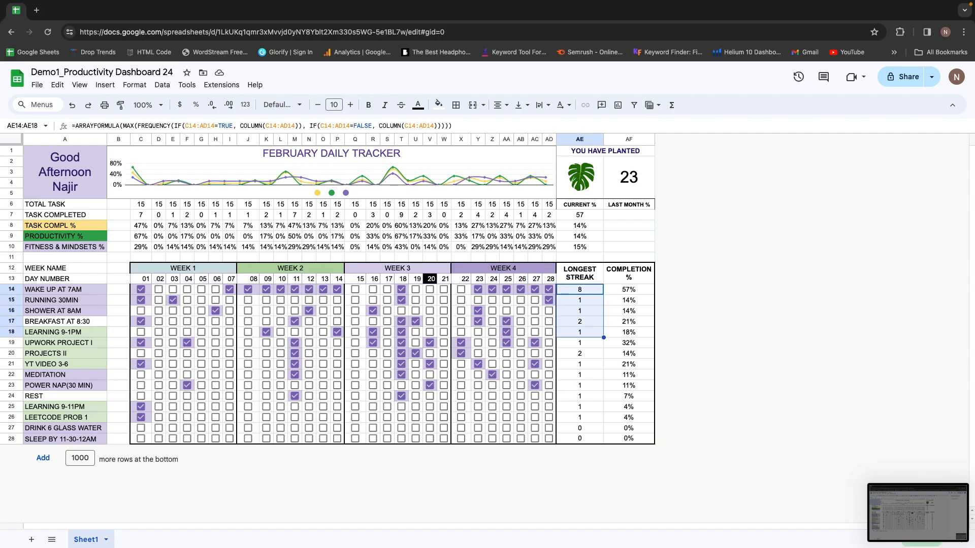
{"action": "key", "text": "shift+Down"}
{"action": "key", "text": "shift+Down"}
{"action": "key", "text": "shift+Down"}
{"action": "key", "text": "shift+Down"}
{"action": "key", "text": "shift+Down"}
{"action": "key", "text": "shift+Down"}
{"action": "key", "text": "shift+Down"}
{"action": "key", "text": "shift+Down"}
{"action": "key", "text": "shift+Down"}
{"action": "key", "text": "shift+Down"}
{"action": "key", "text": "shift+Down"}
{"action": "key", "text": "shift+Right"}
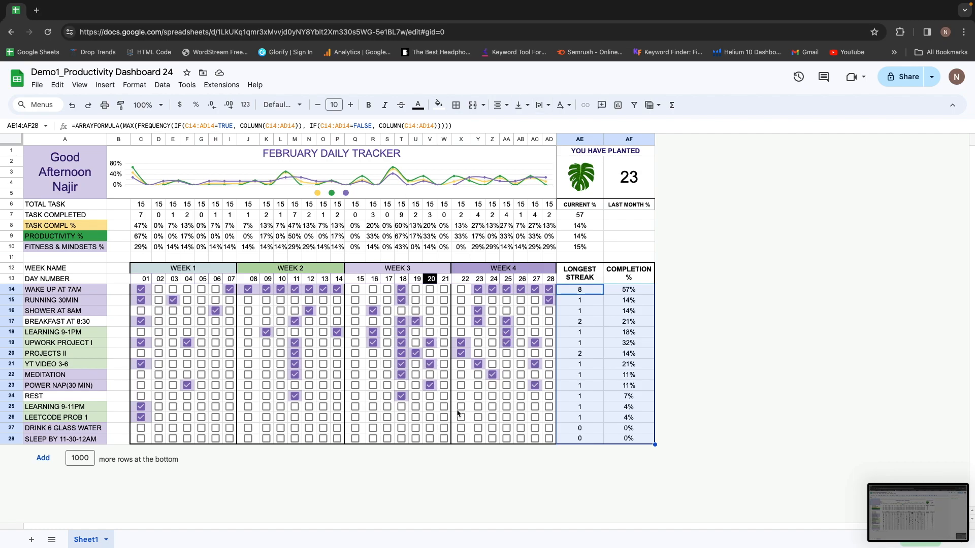
{"action": "left_click", "coordinate": [218, 368]}
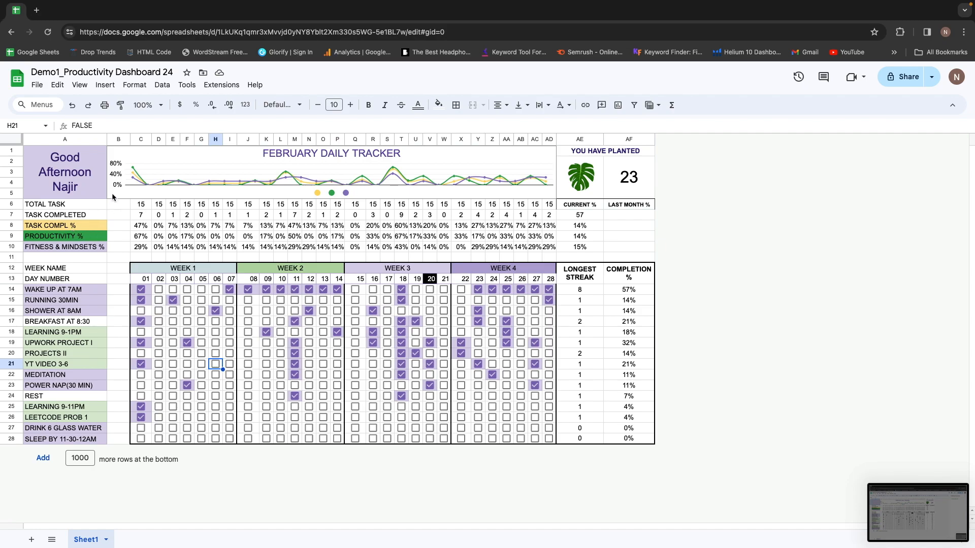
Tick LEETCODE PROB 1 for days 17, 18 and 19.
{"action": "left_click", "coordinate": [387, 417]}
{"action": "left_click", "coordinate": [402, 418]}
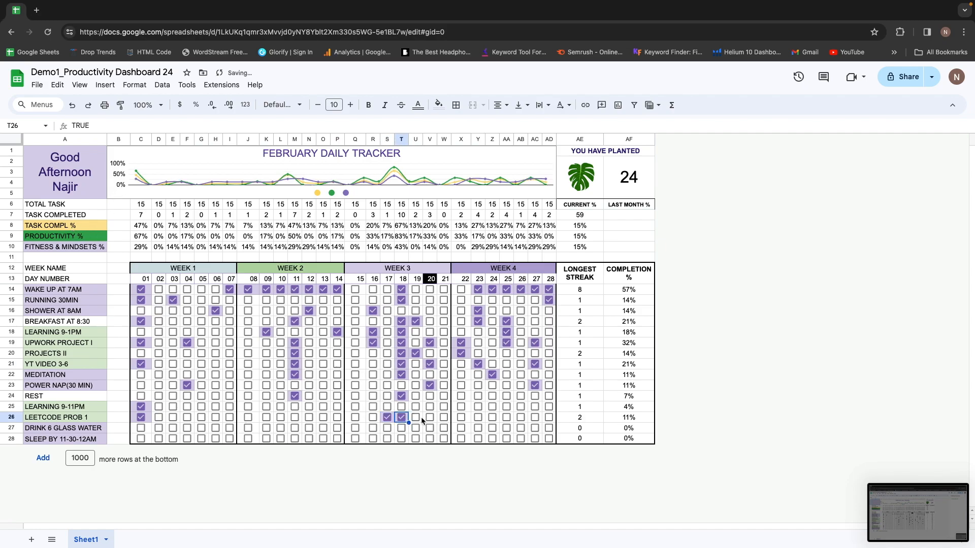
{"action": "left_click", "coordinate": [416, 418]}
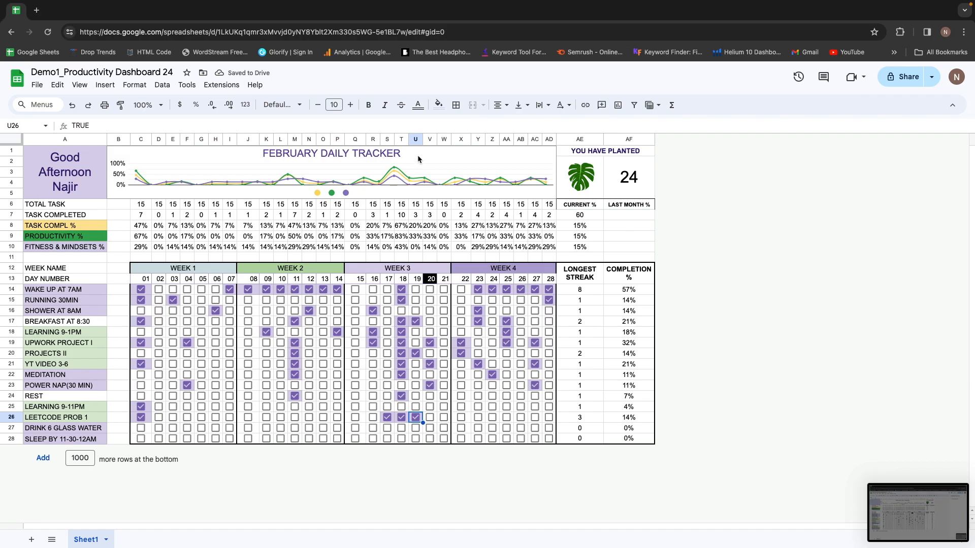
Tick all day 05 habits except PROJECTS II, POWER NAP(30 MIN), LEETCODE PROB 1 and SLEEP BY 11-30-12AM.
{"action": "left_click", "coordinate": [201, 290]}
{"action": "left_click", "coordinate": [201, 300]}
{"action": "left_click", "coordinate": [201, 311]}
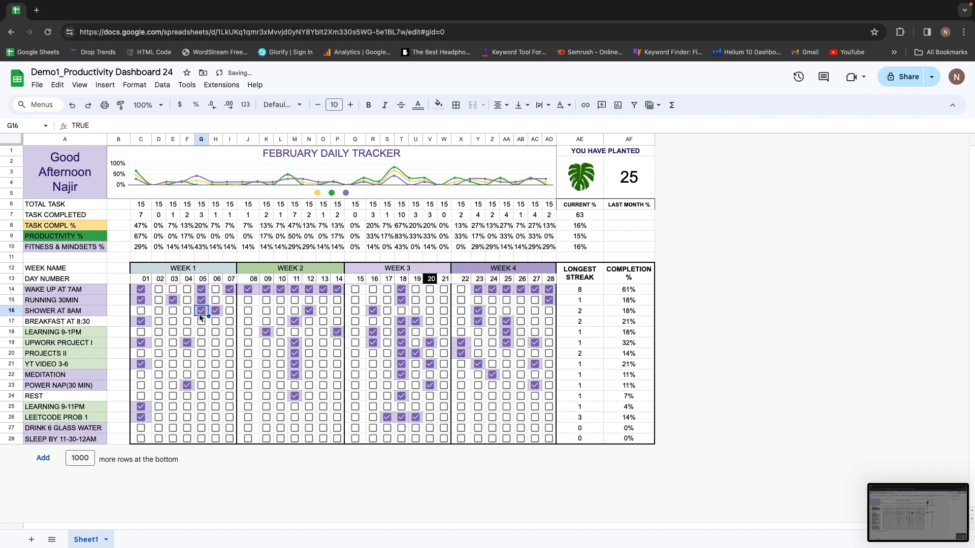
{"action": "left_click", "coordinate": [202, 321]}
{"action": "left_click", "coordinate": [202, 332]}
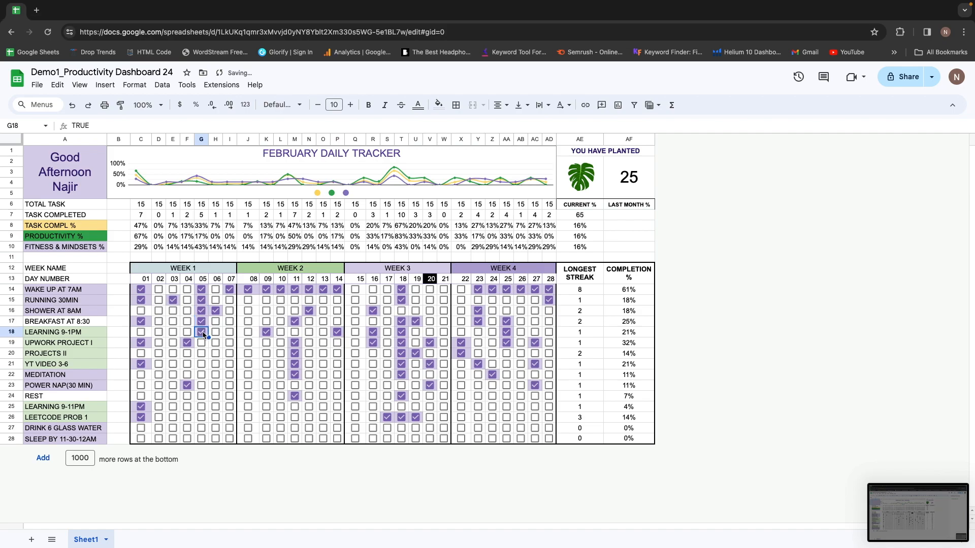
{"action": "left_click", "coordinate": [201, 343]}
{"action": "left_click", "coordinate": [201, 353]}
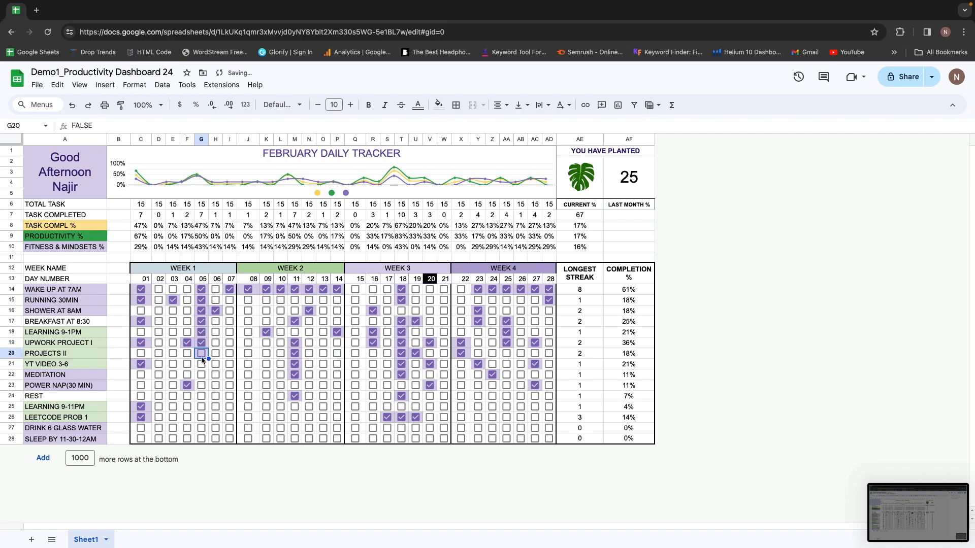
{"action": "left_click", "coordinate": [201, 364]}
{"action": "left_click", "coordinate": [202, 375]}
{"action": "left_click", "coordinate": [201, 396]}
{"action": "left_click", "coordinate": [201, 407]}
{"action": "left_click", "coordinate": [202, 428]}
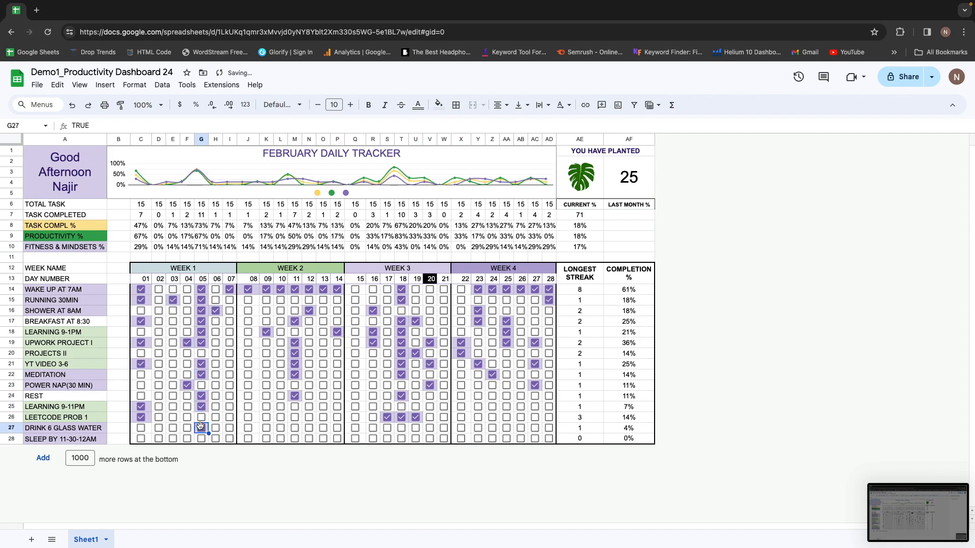
Tick LEETCODE PROB 1, LEARNING 9-11PM, UPWORK PROJECT I and LEARNING 9-1PM for day 06.
{"action": "left_click", "coordinate": [215, 417]}
{"action": "left_click", "coordinate": [215, 406]}
{"action": "left_click", "coordinate": [216, 375]}
{"action": "left_click", "coordinate": [215, 343]}
{"action": "left_click", "coordinate": [215, 332]}
Tick UPWORK PROJECT I, YT VIDEO 3-6 and POWER NAP(30 MIN) for day 08, and YT VIDEO 3-6 for day 14.
{"action": "left_click", "coordinate": [248, 342]}
{"action": "left_click", "coordinate": [247, 364]}
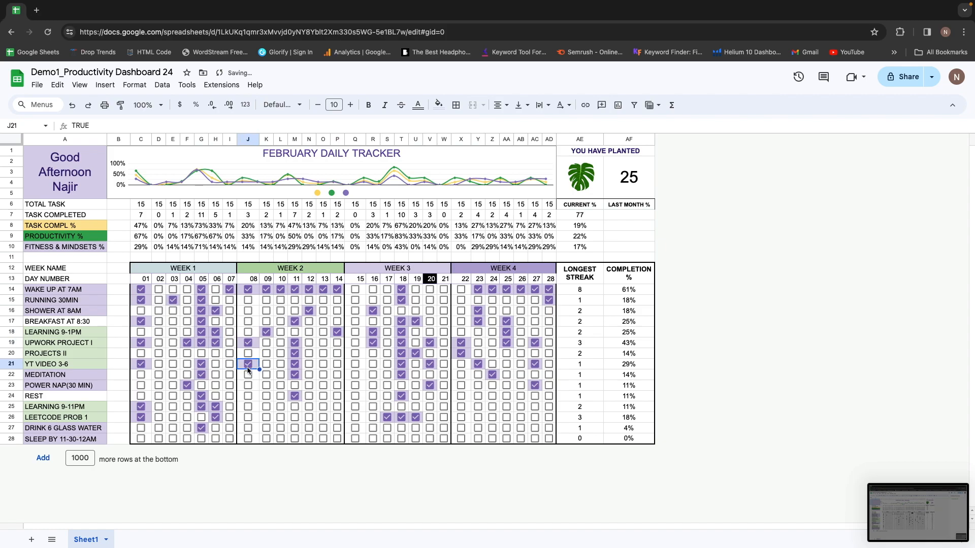
{"action": "left_click", "coordinate": [248, 385]}
{"action": "left_click", "coordinate": [337, 364]}
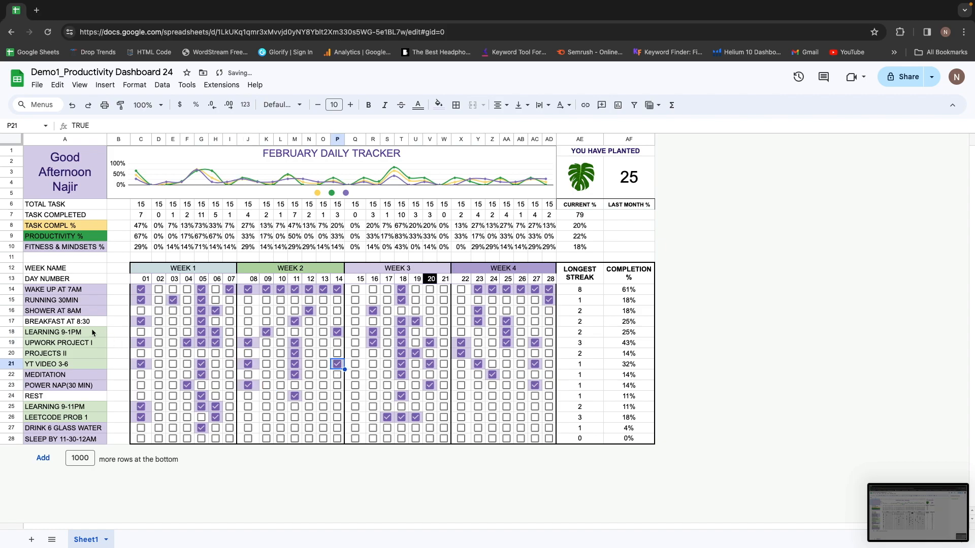
Tick PROJECTS II for days 02 to 04, YT VIDEO 3-6 for days 02 and 03, and UPWORK PROJECT I for day 02.
{"action": "left_click", "coordinate": [159, 354]}
{"action": "left_click", "coordinate": [173, 354]}
{"action": "left_click", "coordinate": [187, 353]}
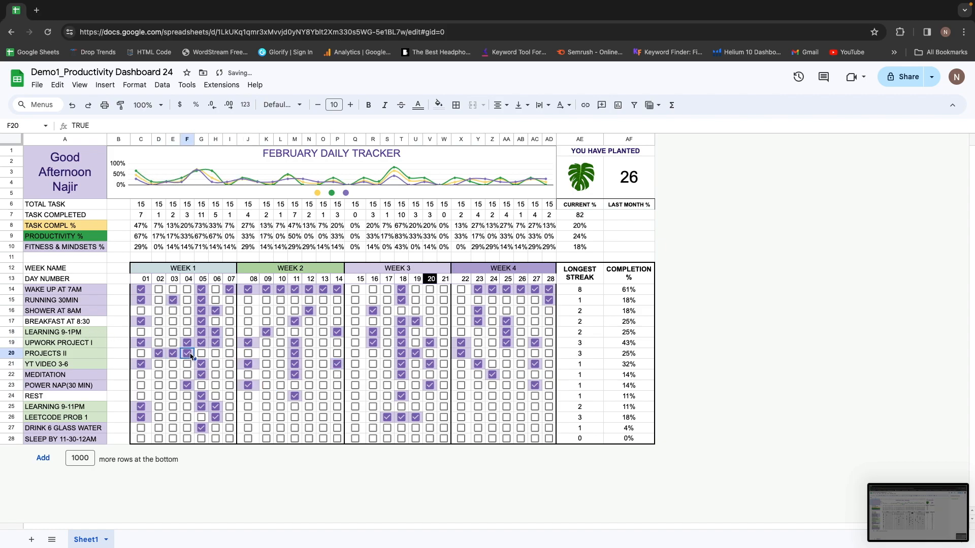
{"action": "left_click", "coordinate": [173, 364]}
{"action": "left_click", "coordinate": [159, 364]}
{"action": "left_click", "coordinate": [159, 343]}
{"action": "left_click", "coordinate": [179, 343]}
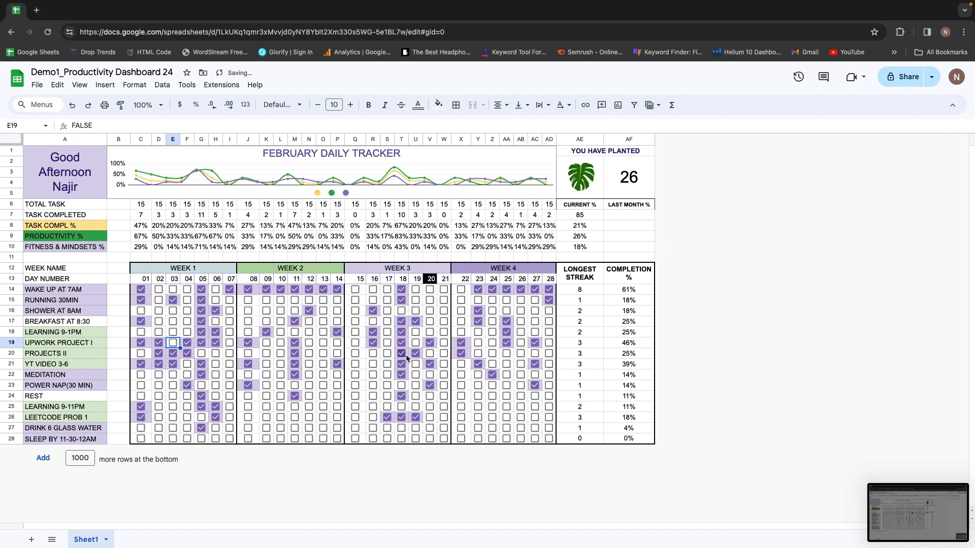
Tick LEARNING 9-11PM for days 11 and 12.
{"action": "left_click", "coordinate": [280, 411]}
{"action": "left_click", "coordinate": [295, 407]}
{"action": "left_click", "coordinate": [310, 407]}
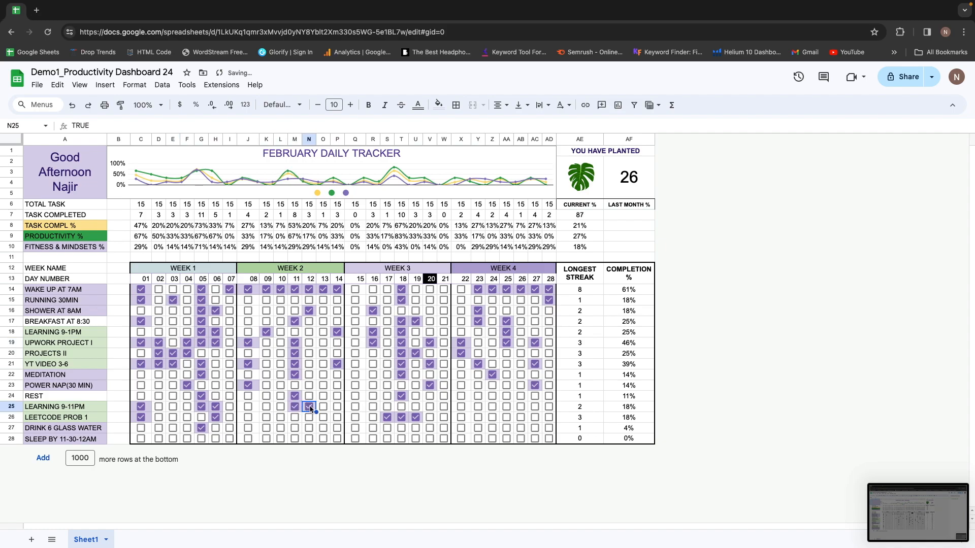
Select the empty LAST MONTH % cell AF7 and rename Sheet1 to FEB 24.
{"action": "left_click", "coordinate": [612, 215]}
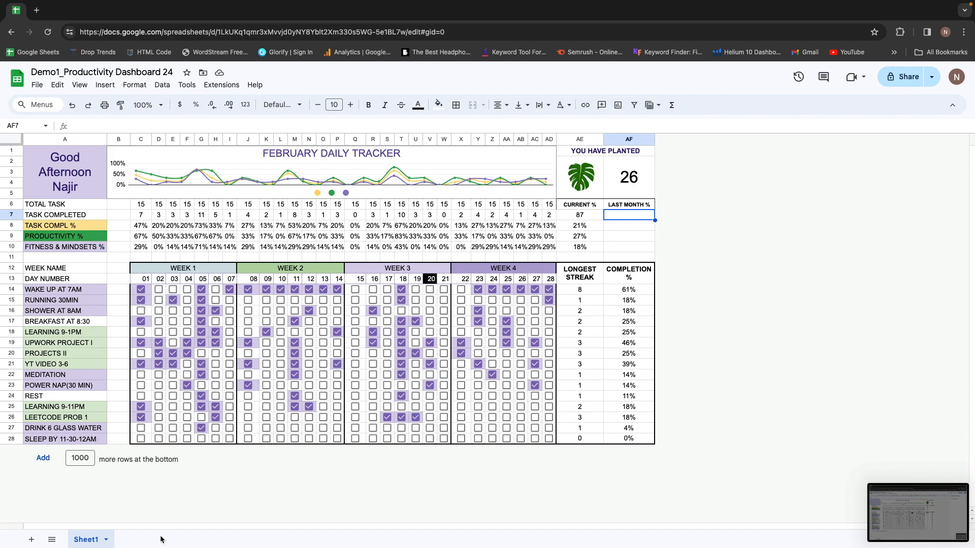
{"action": "right_click", "coordinate": [92, 543]}
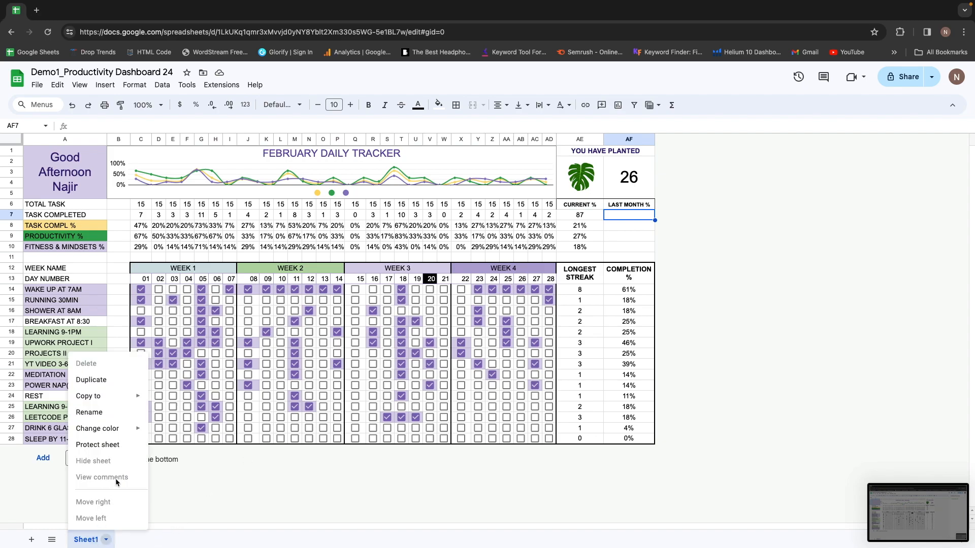
{"action": "left_click", "coordinate": [106, 410]}
{"action": "type", "text": "FEB 24"}
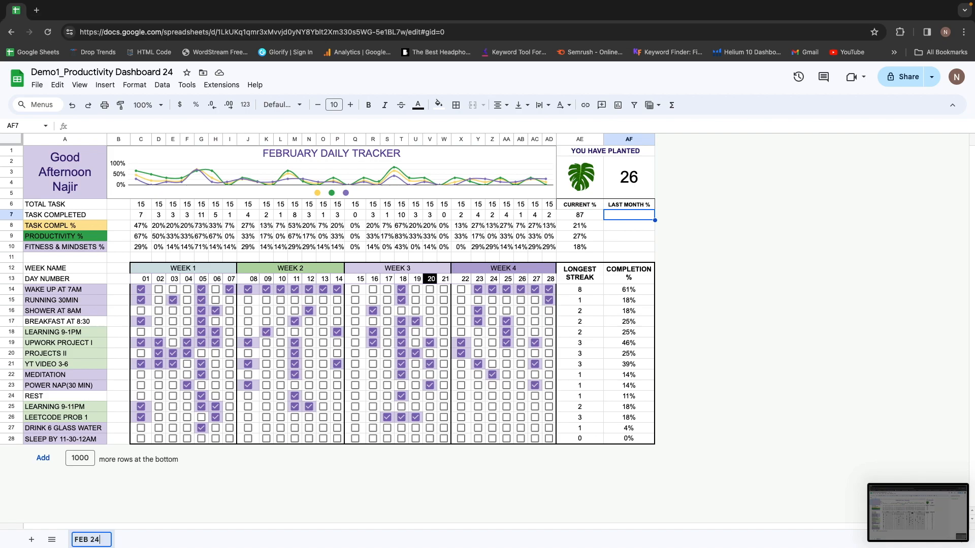
{"action": "key", "text": "Return"}
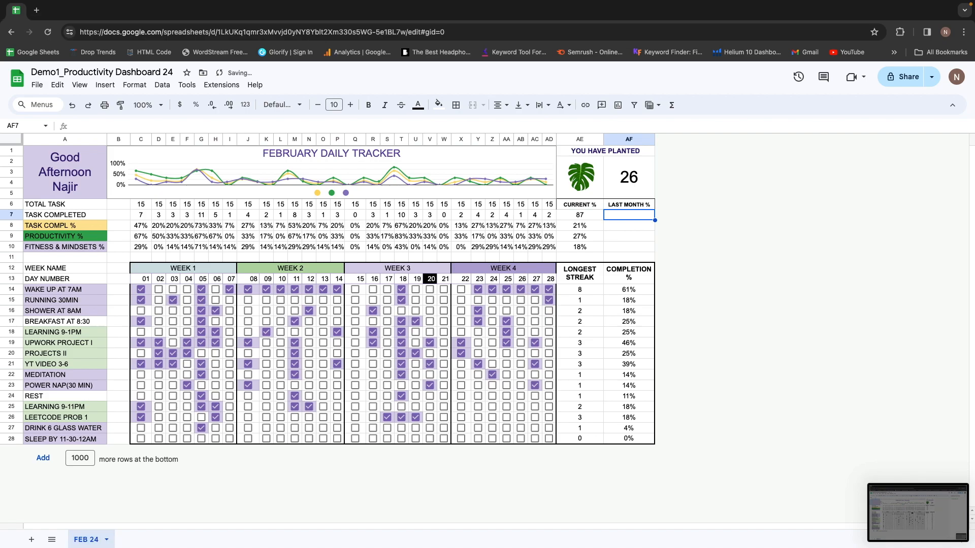
Duplicate the FEB 24 sheet, rename the copy JAN 24, and move FEB 24 after it.
{"action": "left_click", "coordinate": [106, 540]}
{"action": "left_click", "coordinate": [109, 381]}
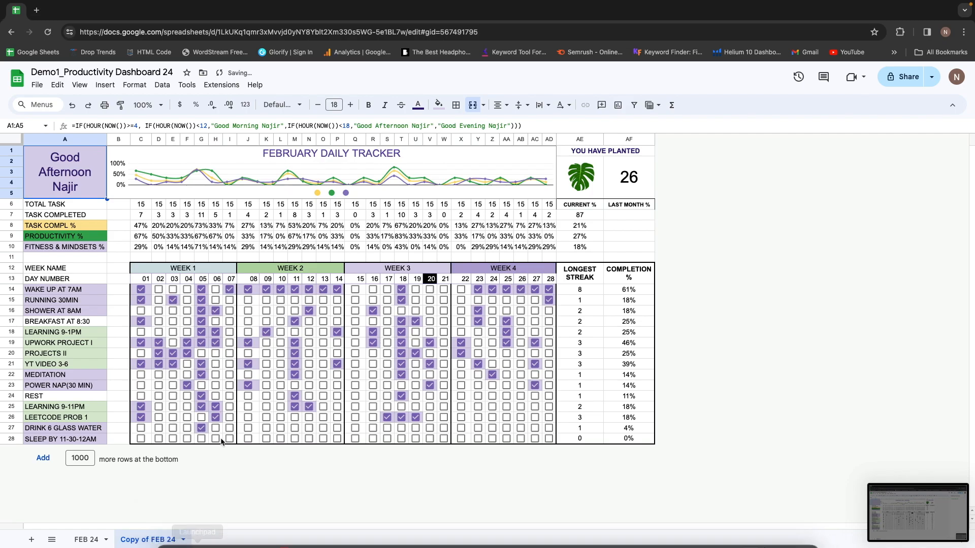
{"action": "left_click", "coordinate": [183, 540]}
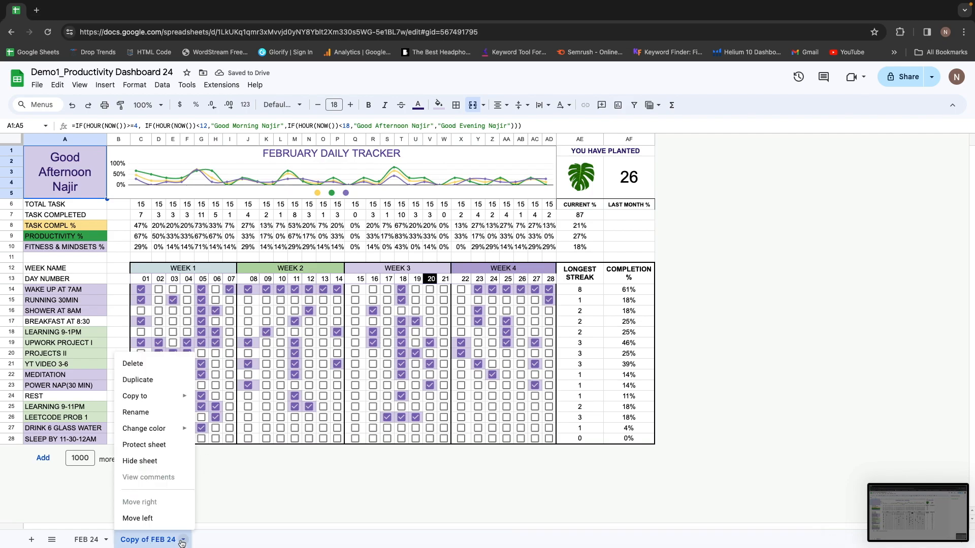
{"action": "left_click", "coordinate": [150, 418]}
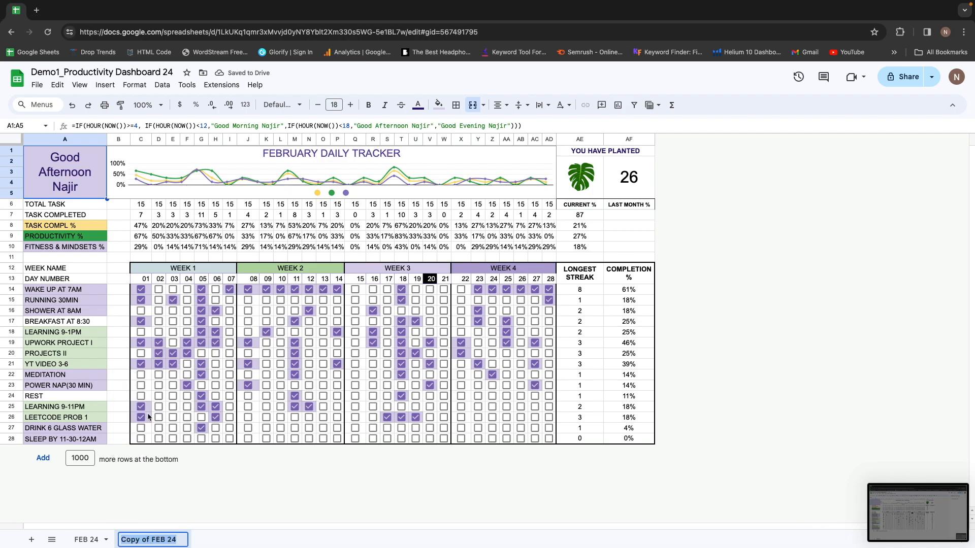
{"action": "type", "text": "JAN 24"}
{"action": "key", "text": "Return"}
{"action": "left_click_drag", "start_coordinate": [87, 540], "coordinate": [175, 544]}
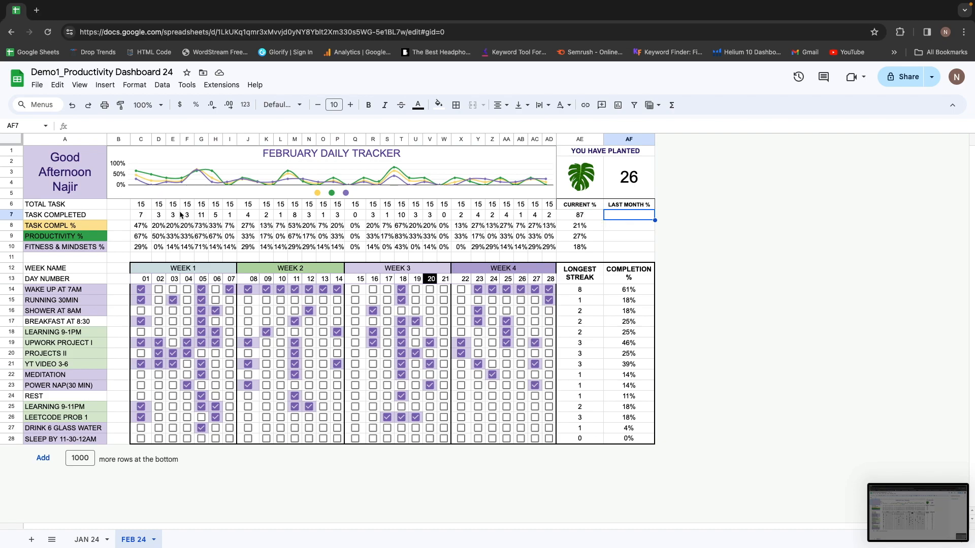
Enter ='JAN 24'!AE7 in the FEB 24 sheet's LAST MONTH % cell AF7 and fill the formula down to AF10.
{"action": "type", "text": "="}
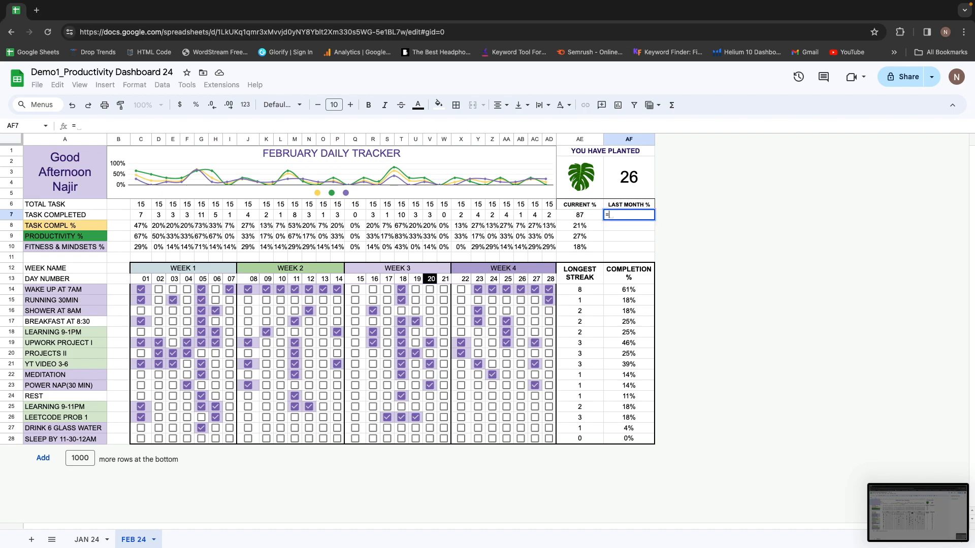
{"action": "left_click", "coordinate": [83, 538]}
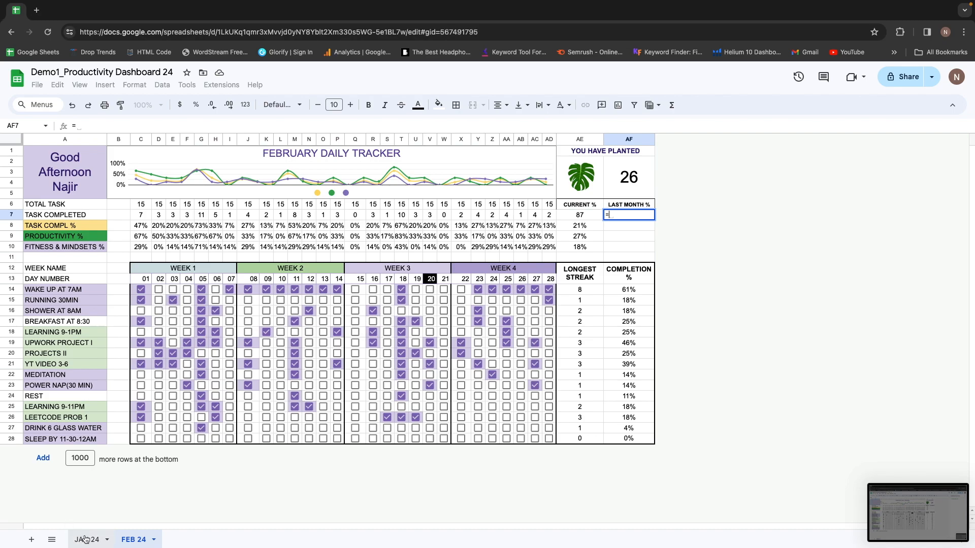
{"action": "left_click", "coordinate": [568, 213]}
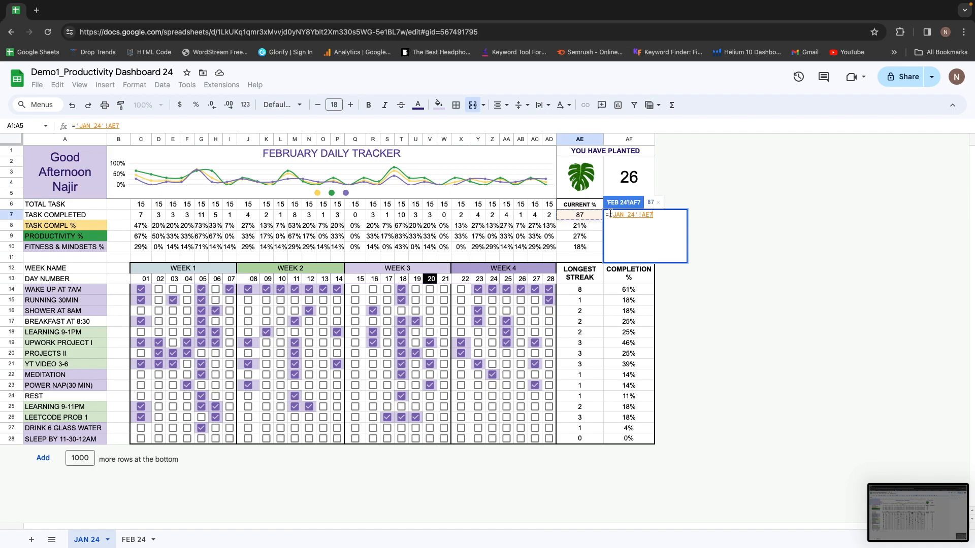
{"action": "key", "text": "Return"}
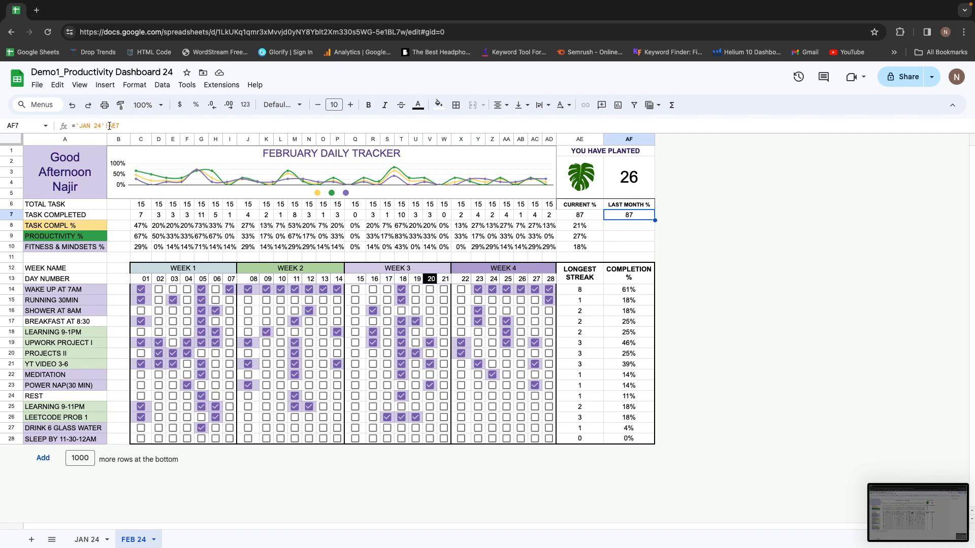
{"action": "left_click_drag", "start_coordinate": [655, 220], "coordinate": [609, 255]}
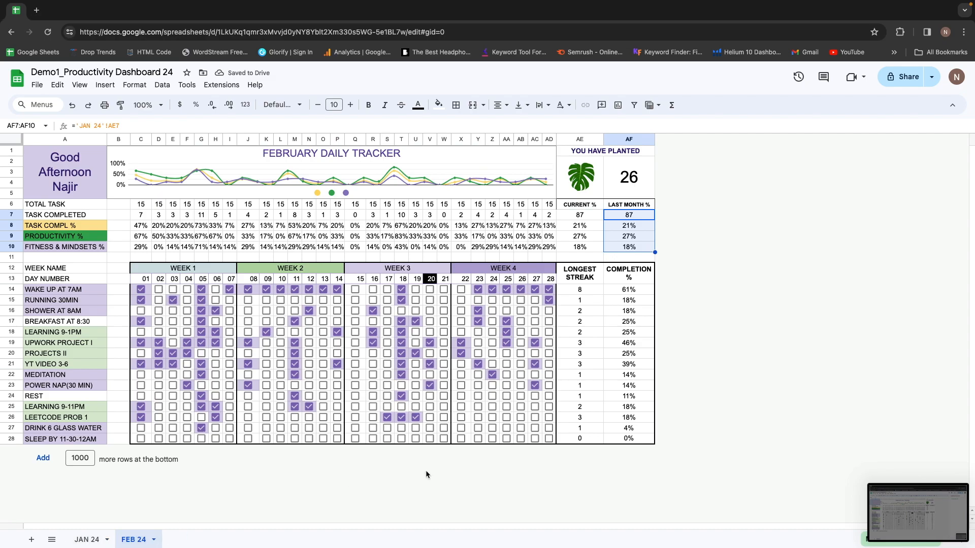
Set cell AE7 on the JAN 24 sheet to 95, and check the linked last month value on FEB 24.
{"action": "left_click", "coordinate": [86, 540]}
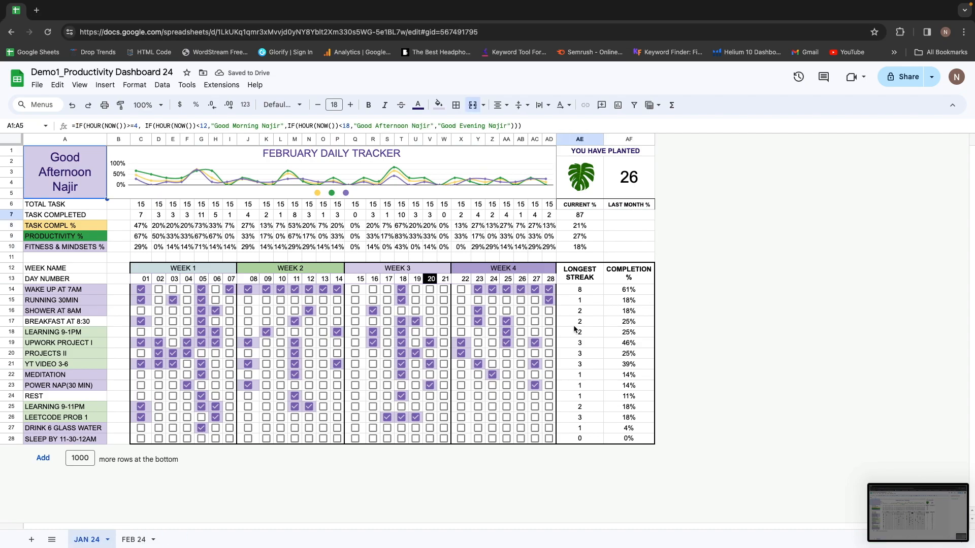
{"action": "left_click", "coordinate": [592, 215]}
{"action": "key", "text": "Down"}
{"action": "key", "text": "Up"}
{"action": "type", "text": "95"}
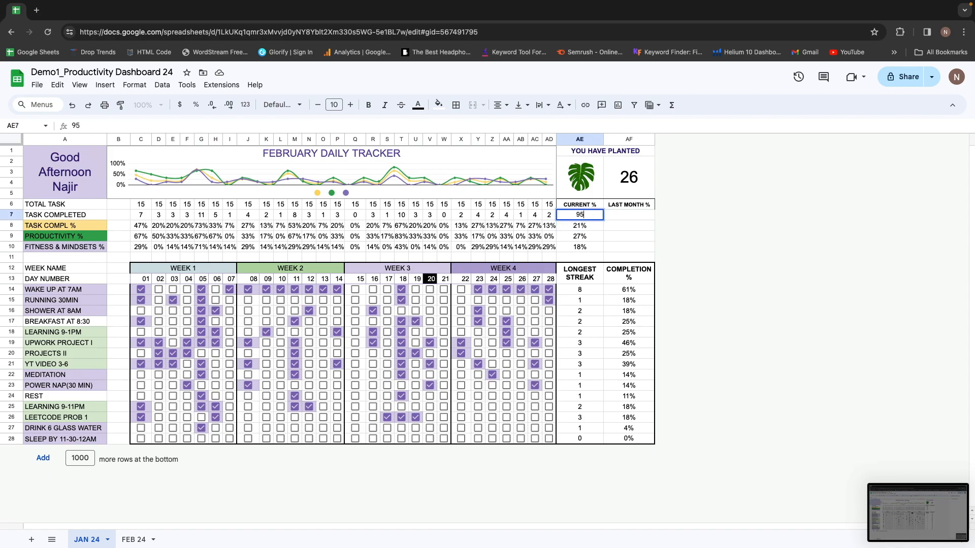
{"action": "key", "text": "Return"}
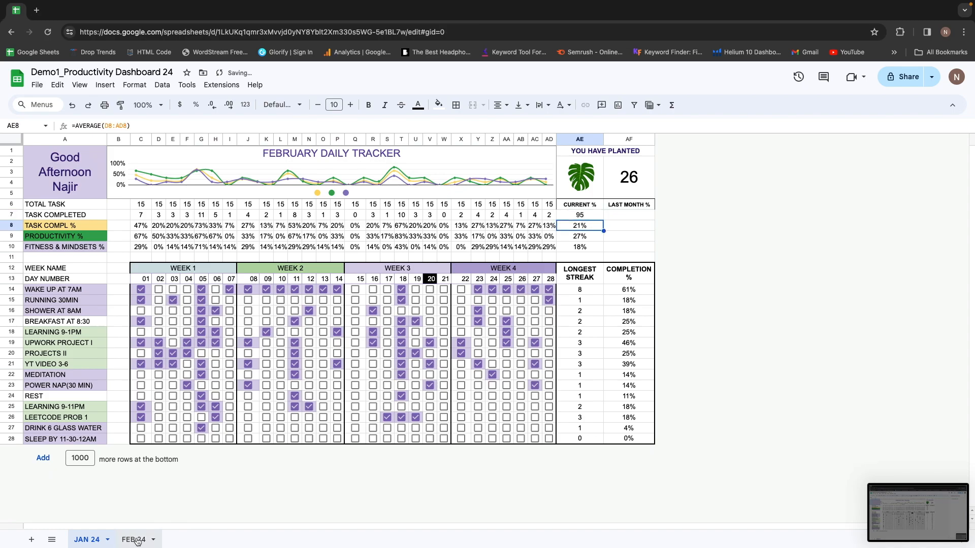
{"action": "left_click", "coordinate": [133, 539]}
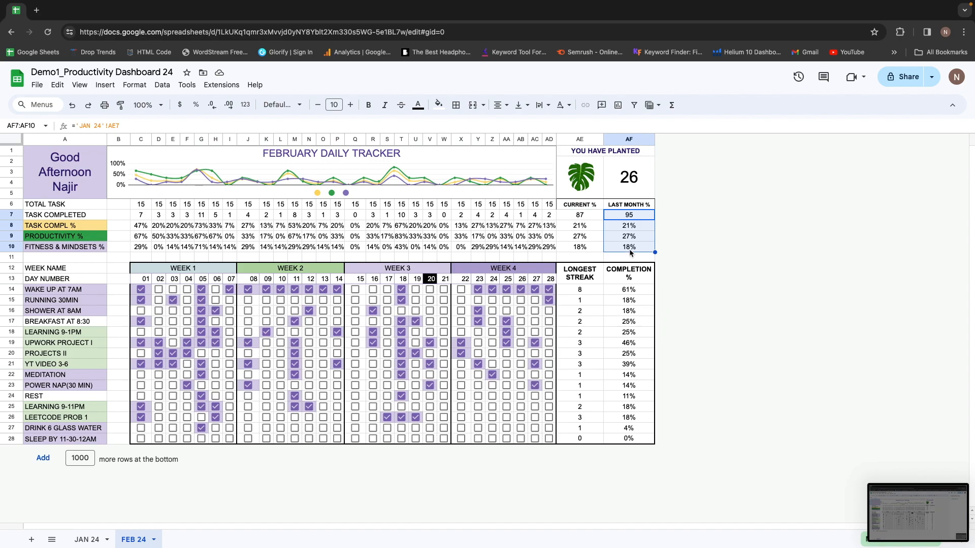
{"action": "left_click", "coordinate": [645, 343]}
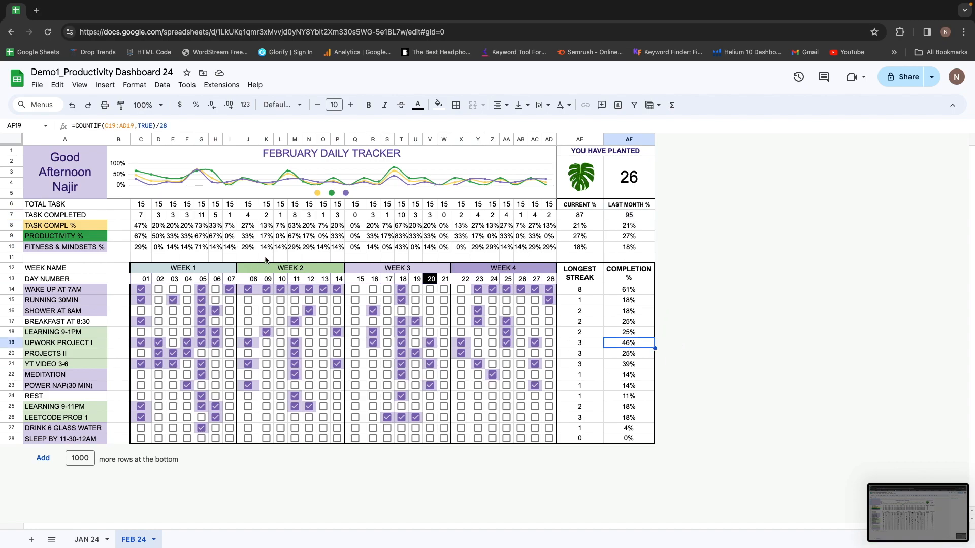
Start a conditional formatting rule with a medium purple fill on the daily percentage cells C8:AD10.
{"action": "left_click", "coordinate": [148, 230]}
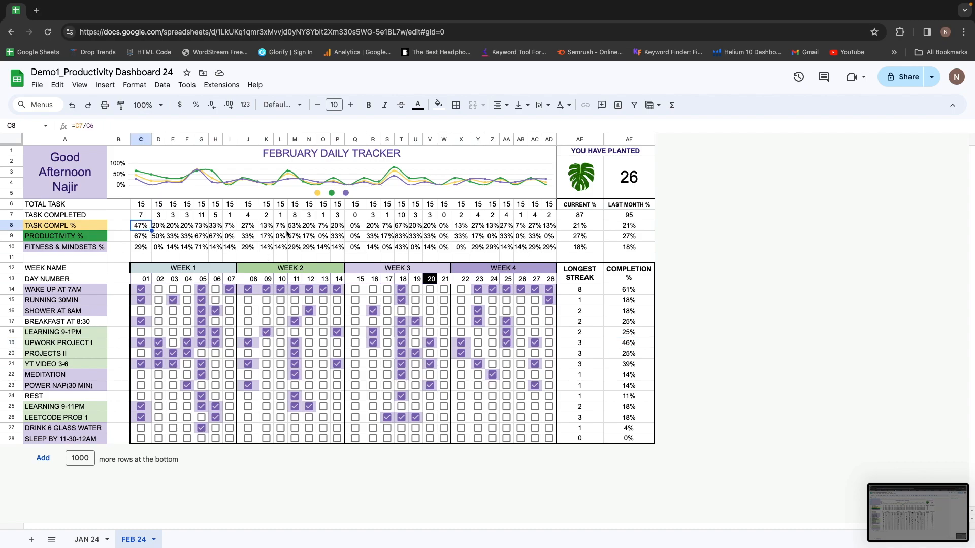
{"action": "key", "text": "shift+Right"}
{"action": "key", "text": "shift+Right"}
{"action": "key", "text": "shift+Right"}
{"action": "key", "text": "shift+Right"}
{"action": "key", "text": "shift+Right"}
{"action": "key", "text": "shift+Right"}
{"action": "key", "text": "shift+Right"}
{"action": "key", "text": "shift+Right"}
{"action": "key", "text": "shift+Right"}
{"action": "key", "text": "shift+Right"}
{"action": "key", "text": "shift+Right"}
{"action": "key", "text": "shift+Right"}
{"action": "key", "text": "shift+Right"}
{"action": "key", "text": "shift+Right"}
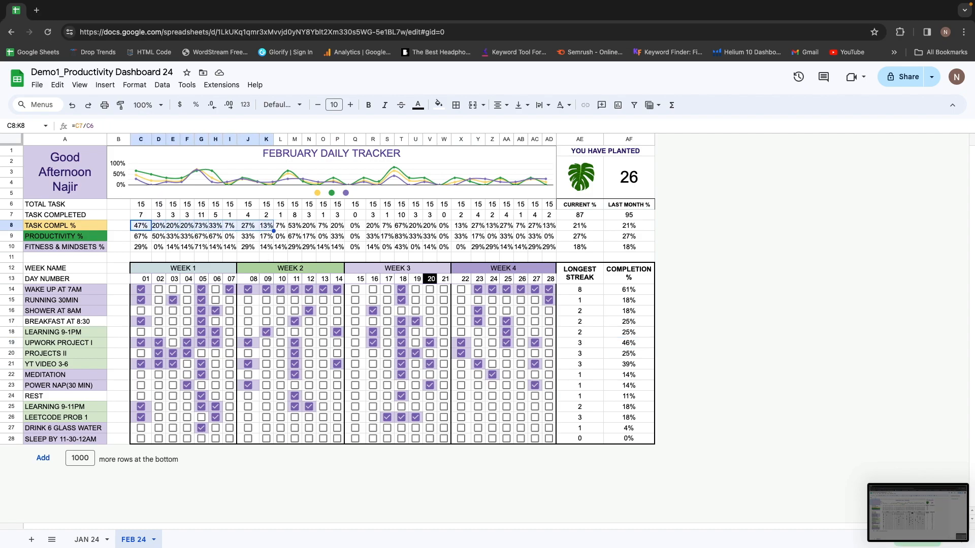
{"action": "key", "text": "shift+Right"}
{"action": "key", "text": "shift+Right"}
{"action": "key", "text": "shift+Right"}
{"action": "key", "text": "shift+Right"}
{"action": "key", "text": "shift+Right"}
{"action": "key", "text": "shift+Right"}
{"action": "key", "text": "shift+Right"}
{"action": "key", "text": "shift+Right"}
{"action": "key", "text": "shift+Right"}
{"action": "key", "text": "shift+Right"}
{"action": "key", "text": "shift+Right"}
{"action": "key", "text": "shift+Right"}
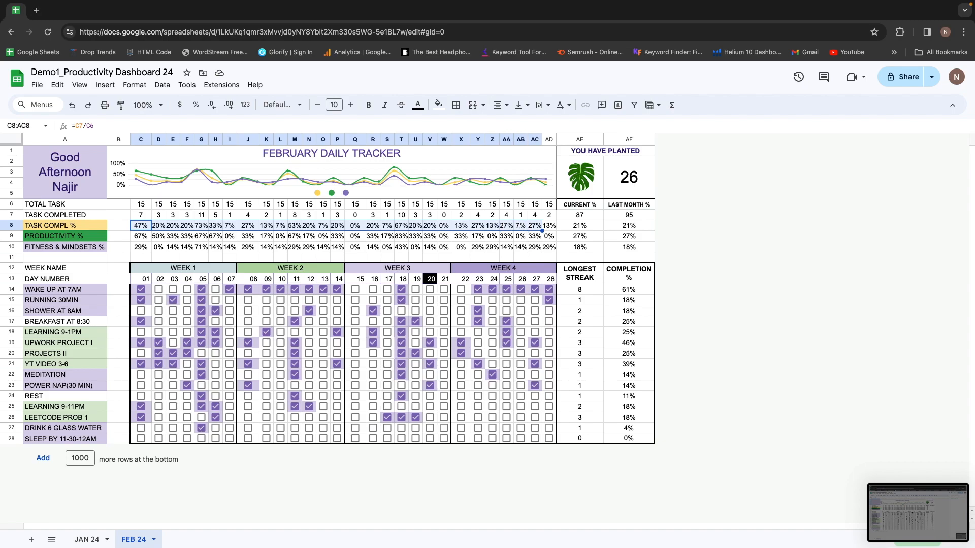
{"action": "key", "text": "shift+Down"}
{"action": "key", "text": "shift+Right"}
{"action": "key", "text": "shift+Down"}
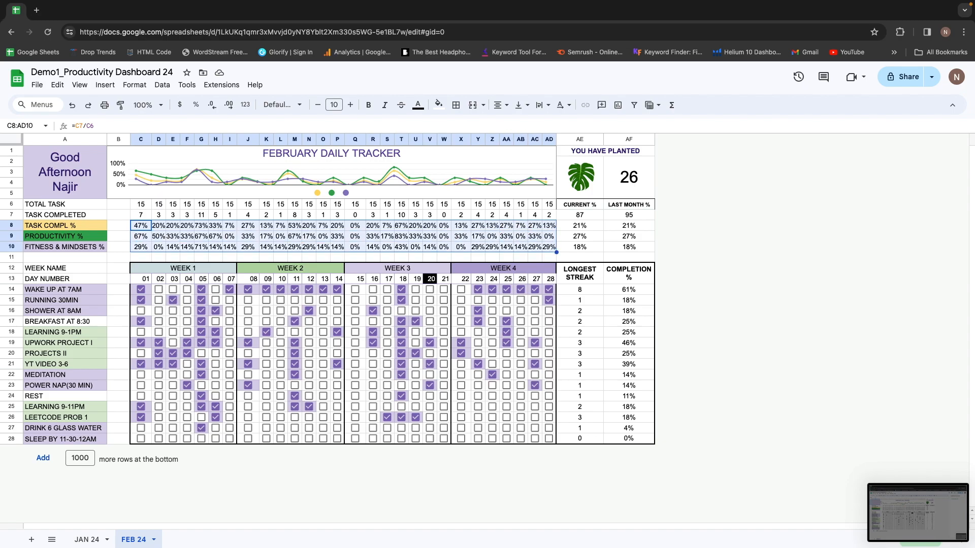
{"action": "left_click", "coordinate": [140, 87]}
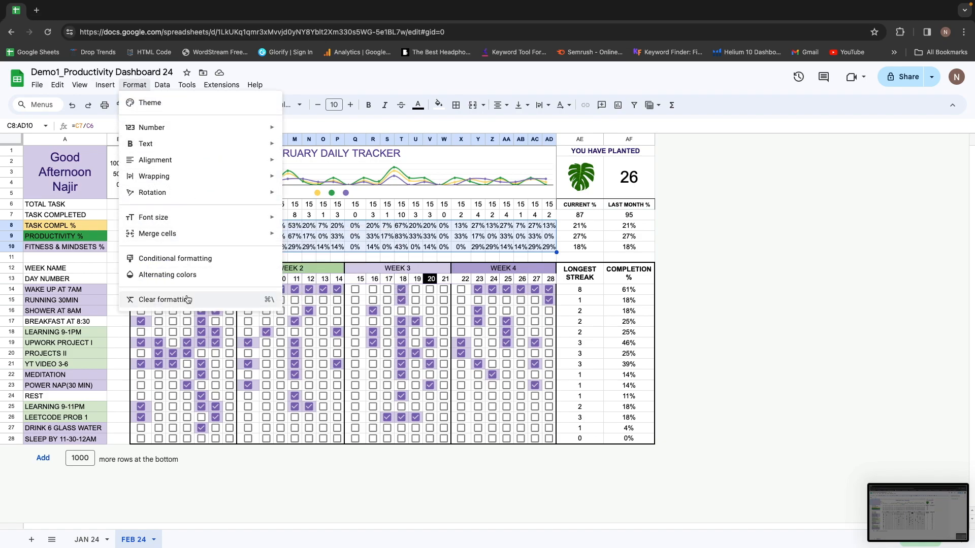
{"action": "left_click", "coordinate": [189, 259]}
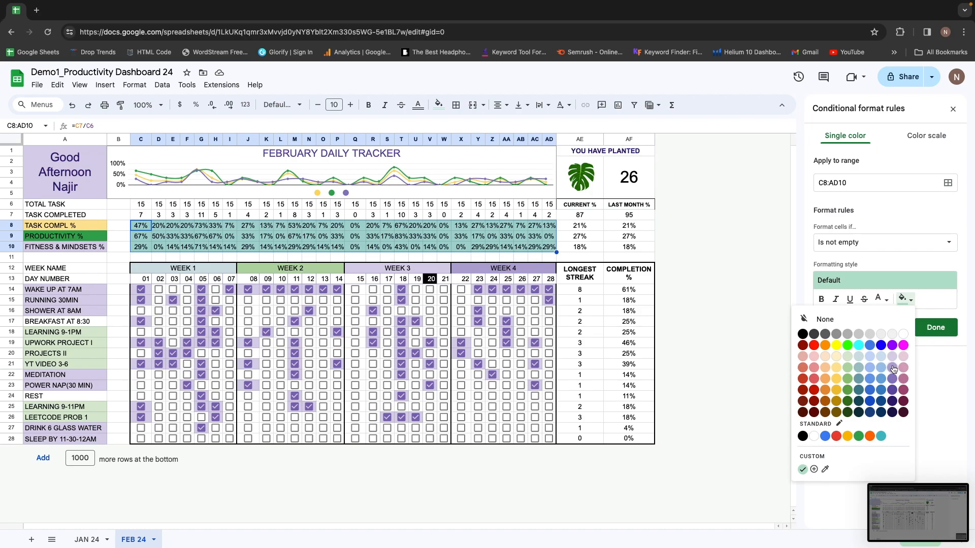
{"action": "left_click", "coordinate": [892, 378]}
Set the rule's condition to greater than or equal to 50% and save the rule.
{"action": "left_click", "coordinate": [888, 246]}
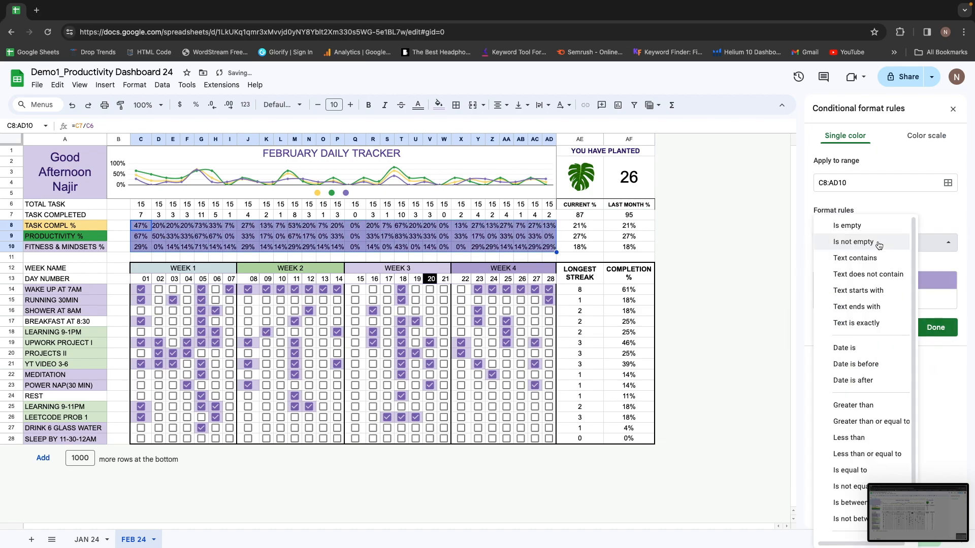
{"action": "scroll", "coordinate": [882, 405], "scroll_direction": "down", "scroll_amount": 1}
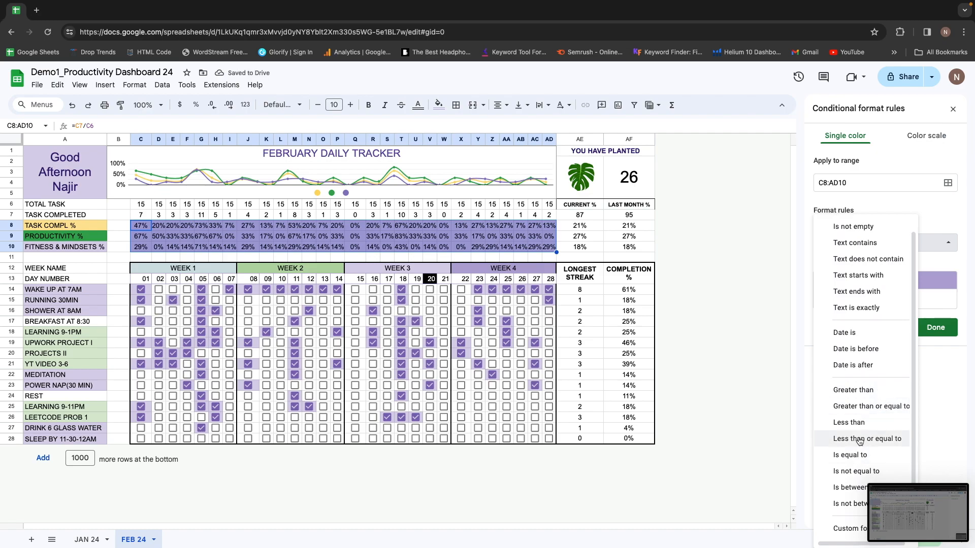
{"action": "left_click", "coordinate": [865, 405]}
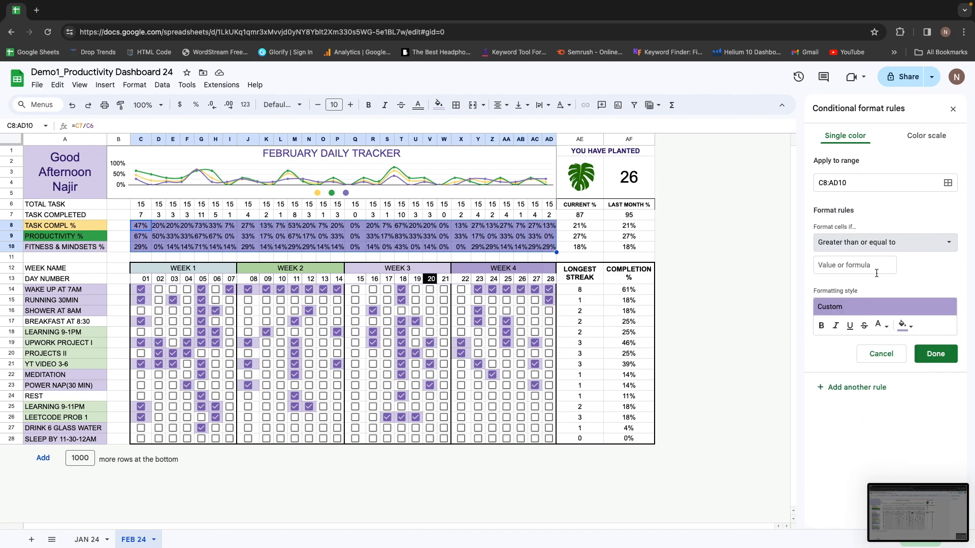
{"action": "left_click", "coordinate": [852, 266]}
{"action": "type", "text": "50%"}
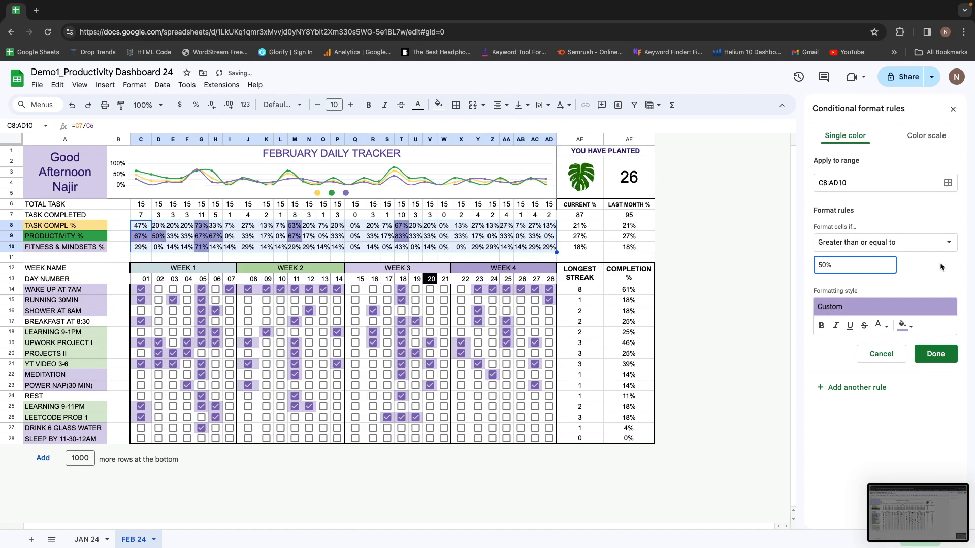
{"action": "left_click", "coordinate": [936, 354]}
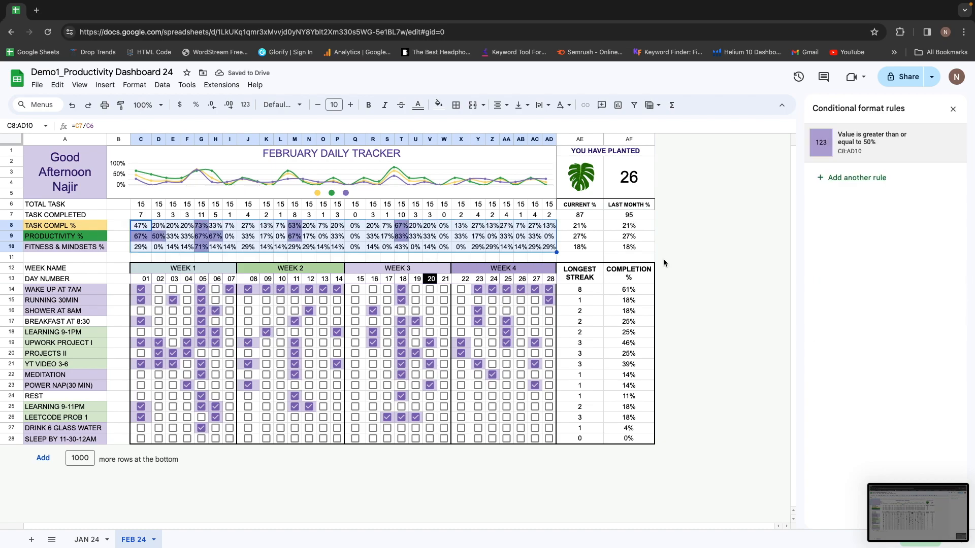
{"action": "left_click", "coordinate": [635, 236]}
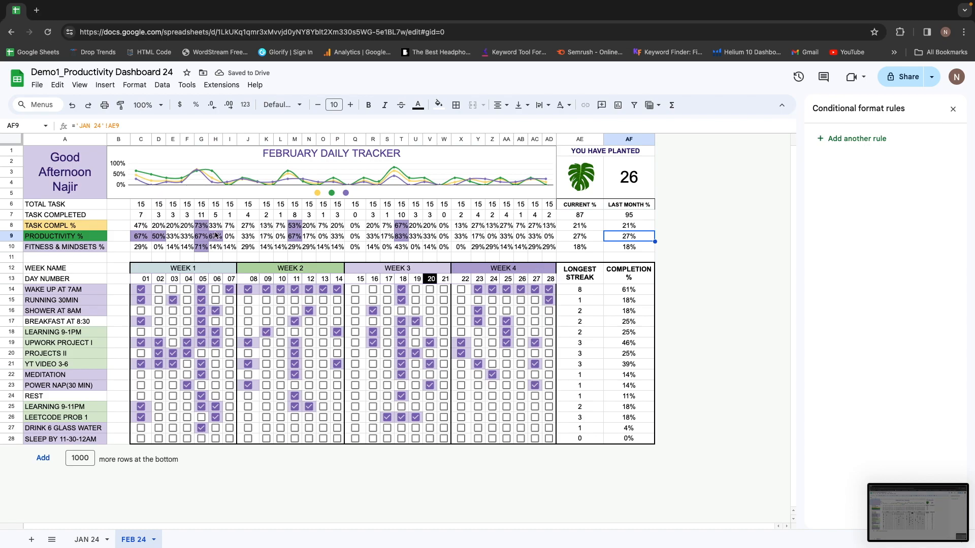